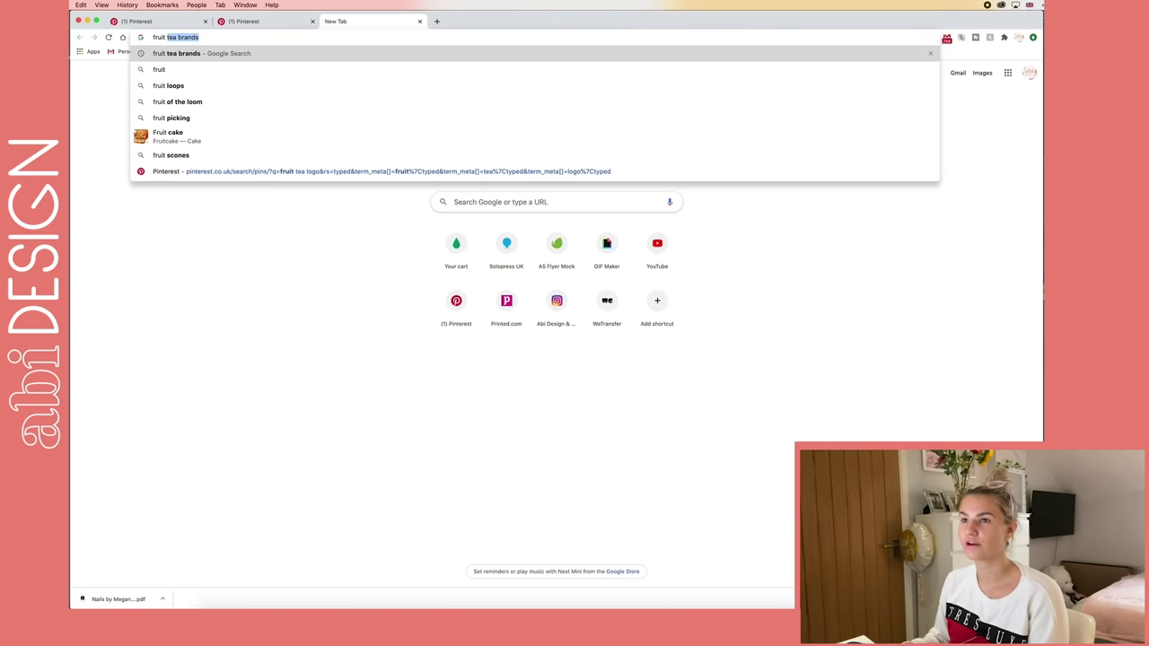
# - Search Google for "fruit tea brands" and show the image results
pyautogui.press('Return')
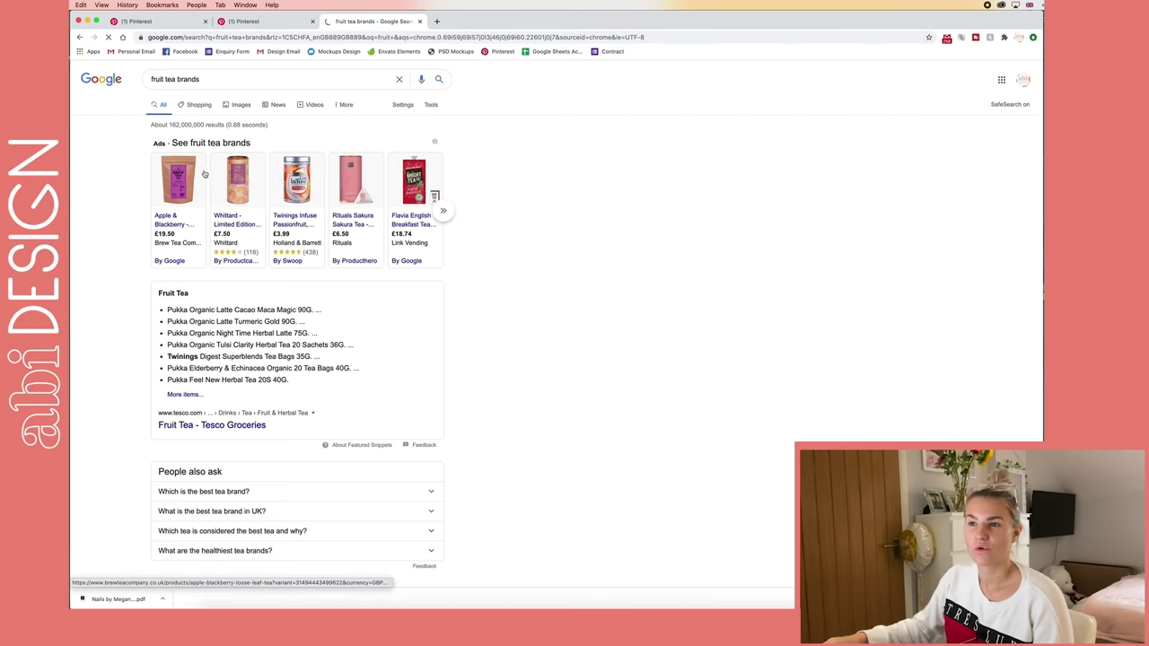
pyautogui.scroll(-5, 408, 307)
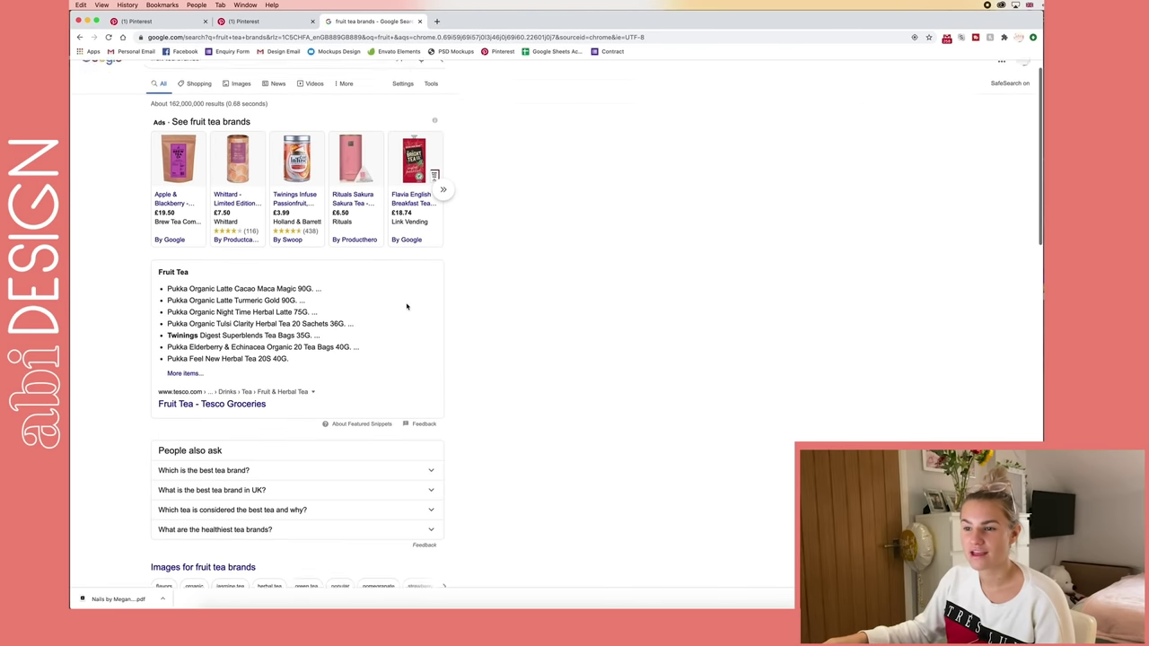
pyautogui.scroll(-4, 406, 307)
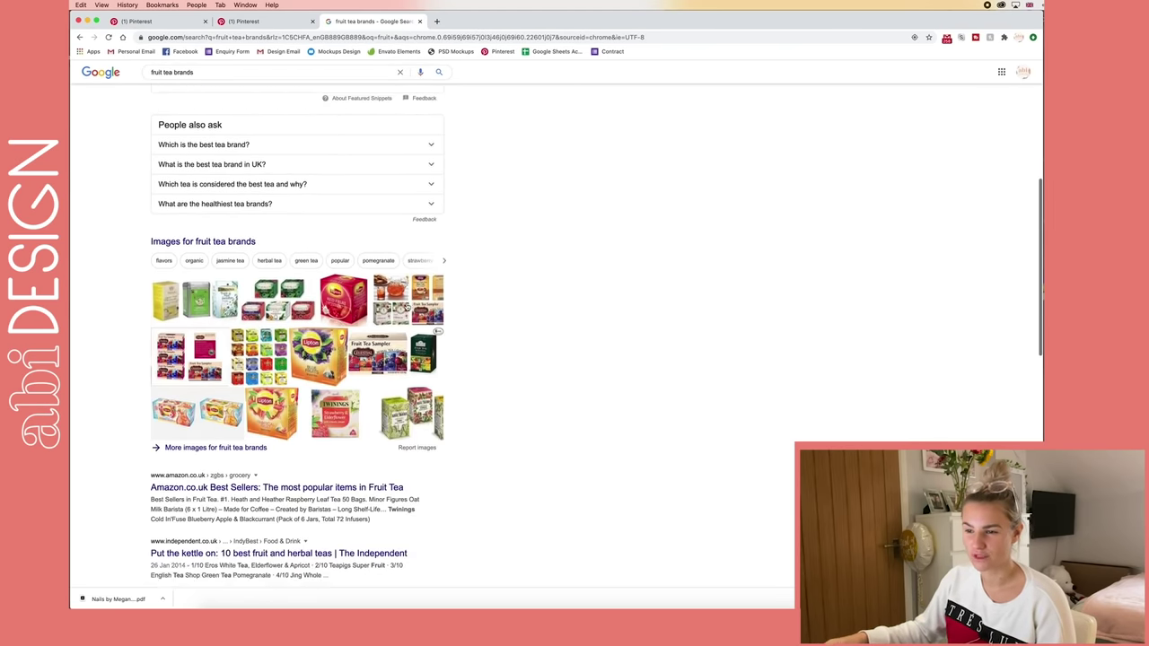
pyautogui.scroll(9, 399, 310)
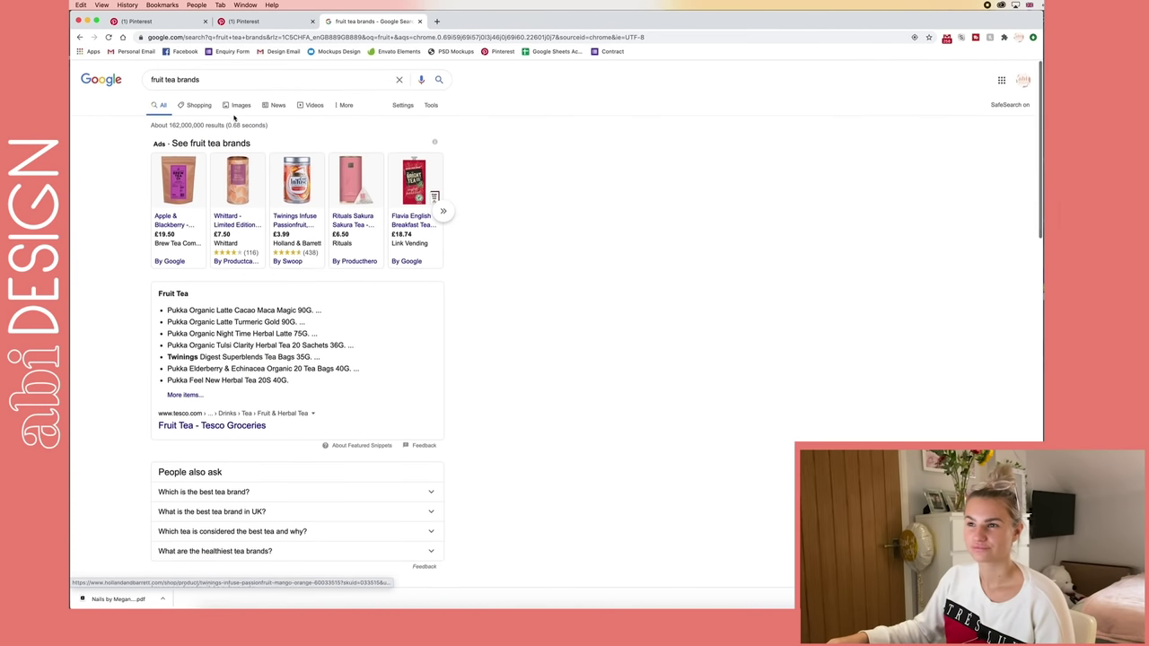
pyautogui.click(239, 106)
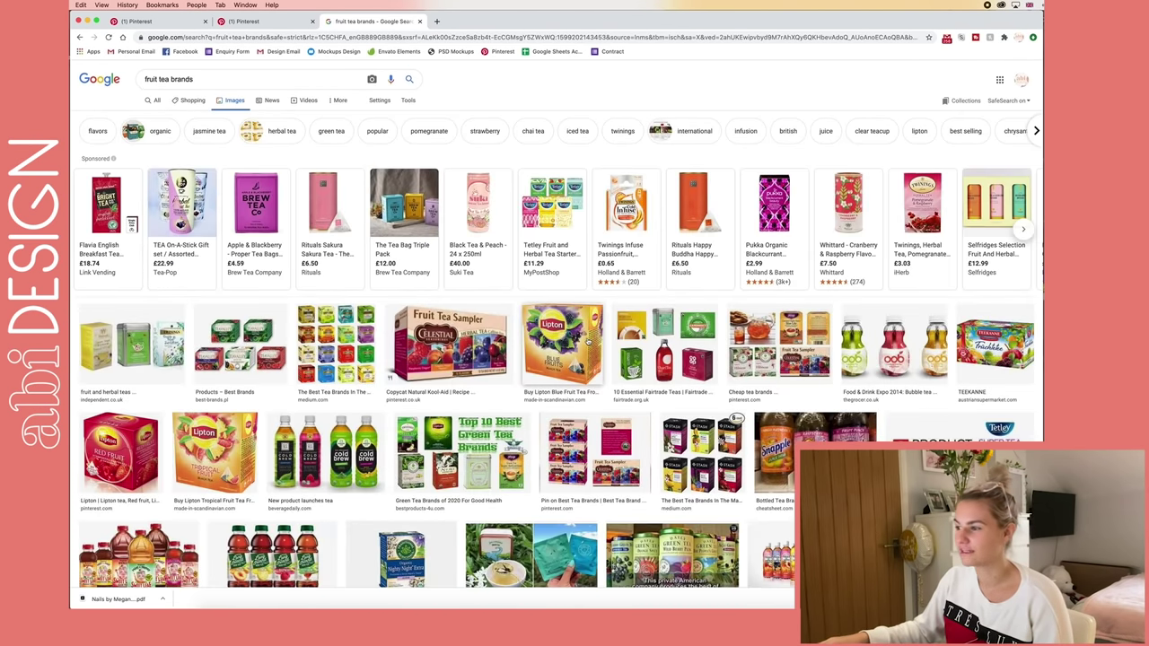
# - Browse the image results and preview the Celestial Fruit Tea Sampler and Lipton Blue Fruits packaging
pyautogui.scroll(-1, 581, 350)
pyautogui.scroll(-2, 579, 350)
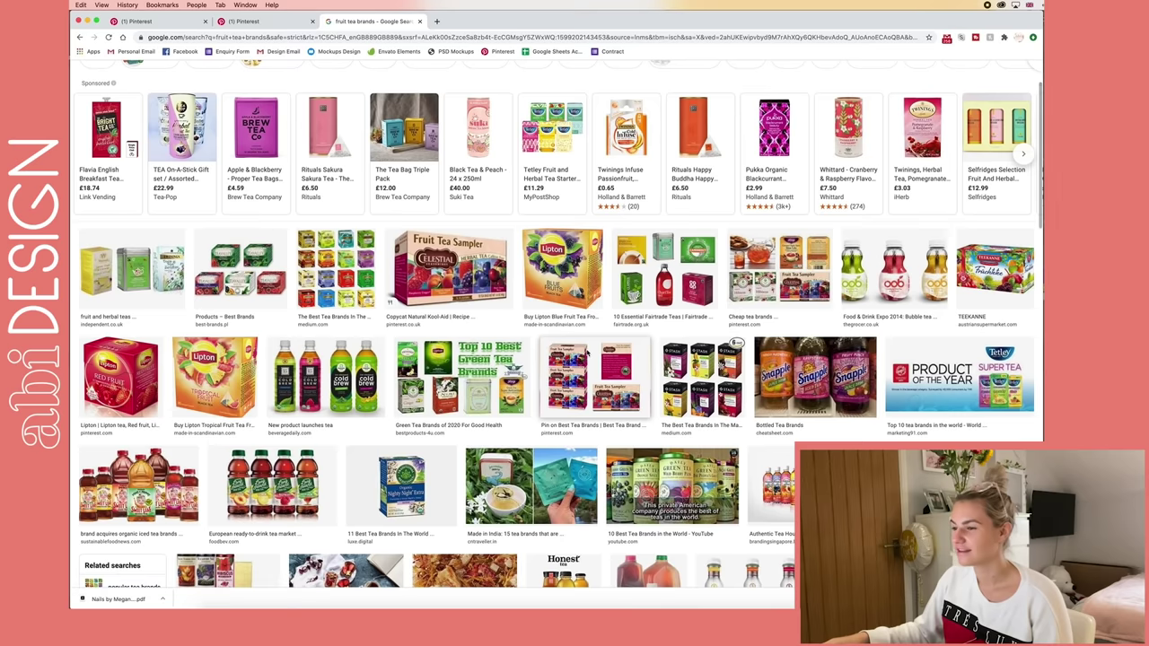
pyautogui.scroll(-1, 624, 375)
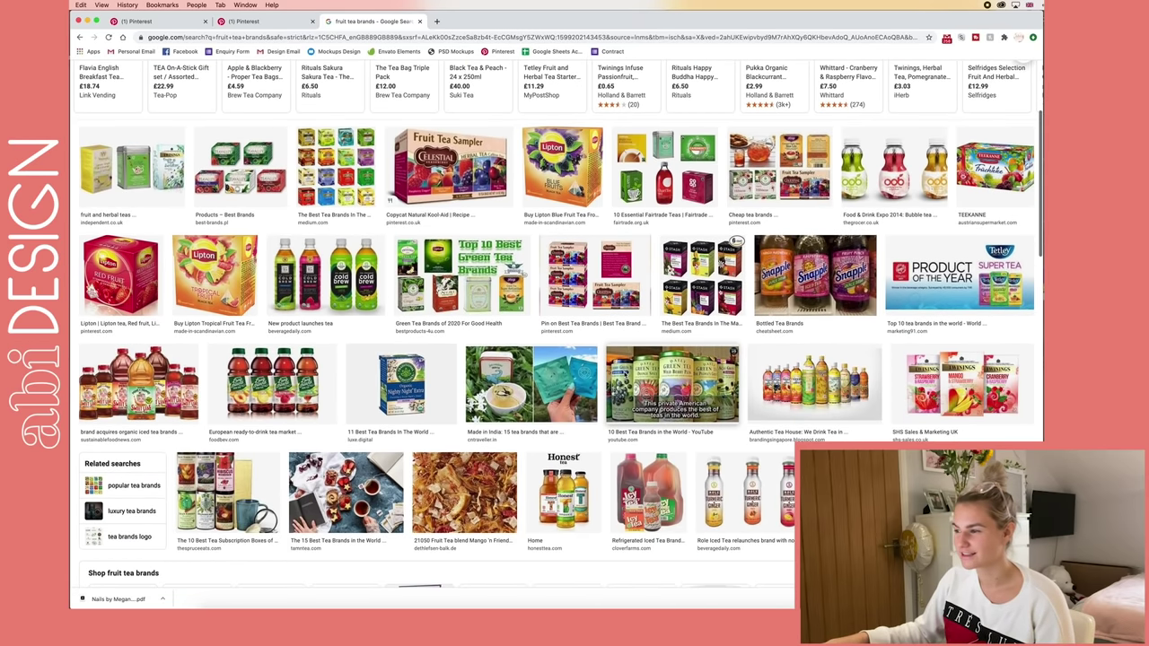
pyautogui.scroll(4, 449, 336)
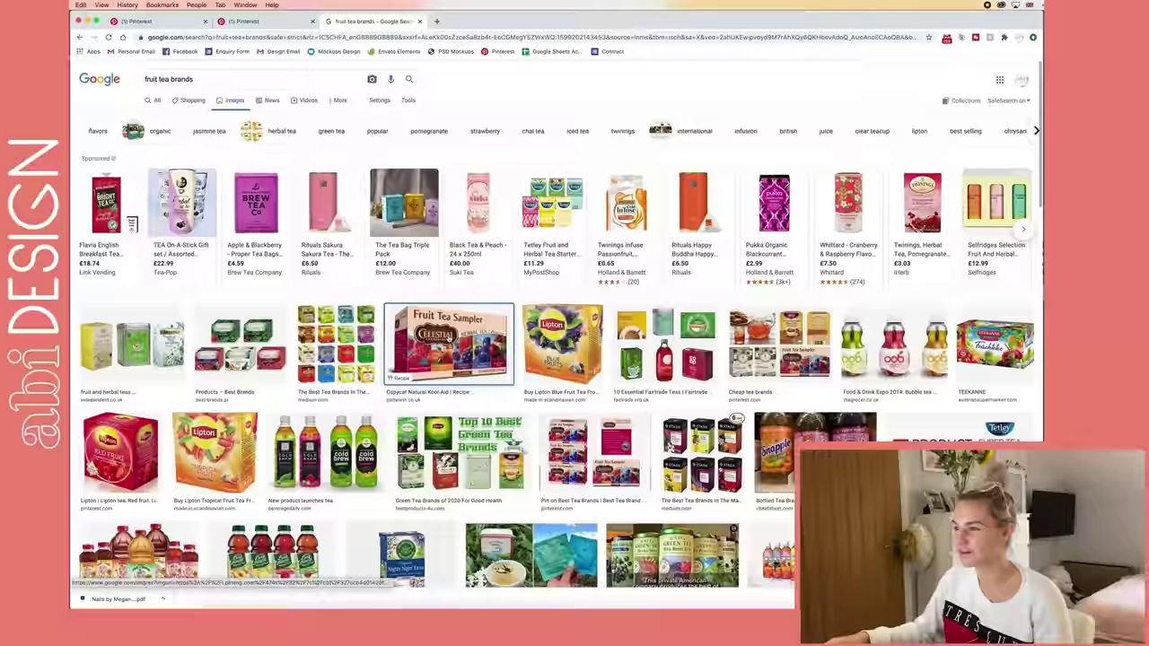
pyautogui.click(449, 336)
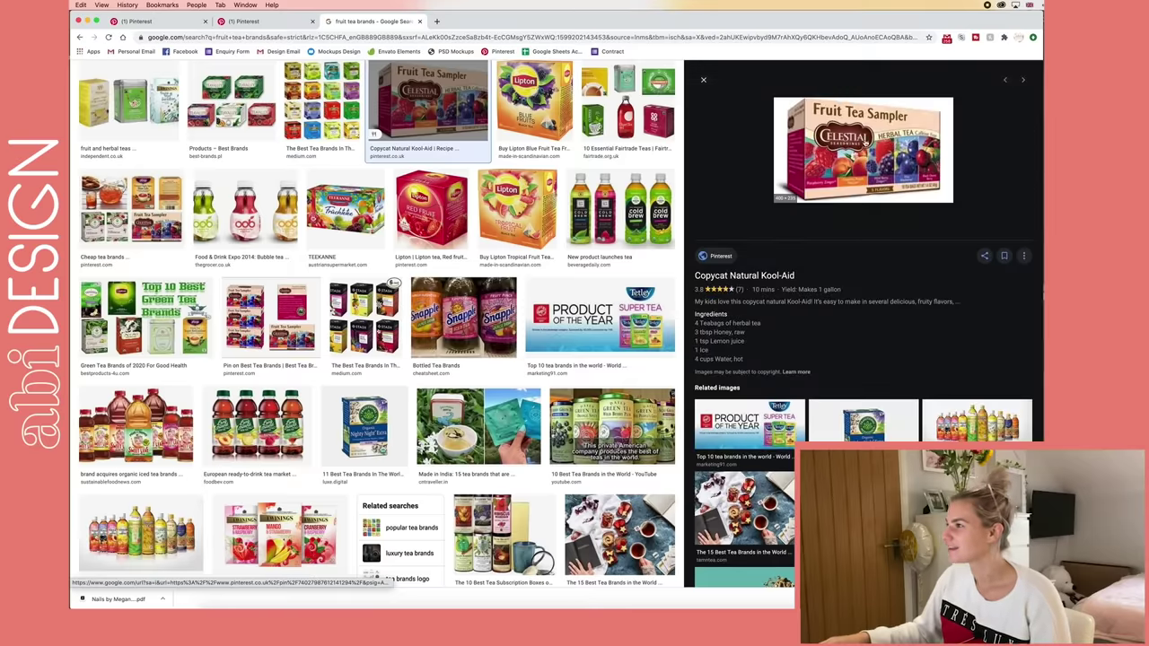
pyautogui.scroll(3, 502, 274)
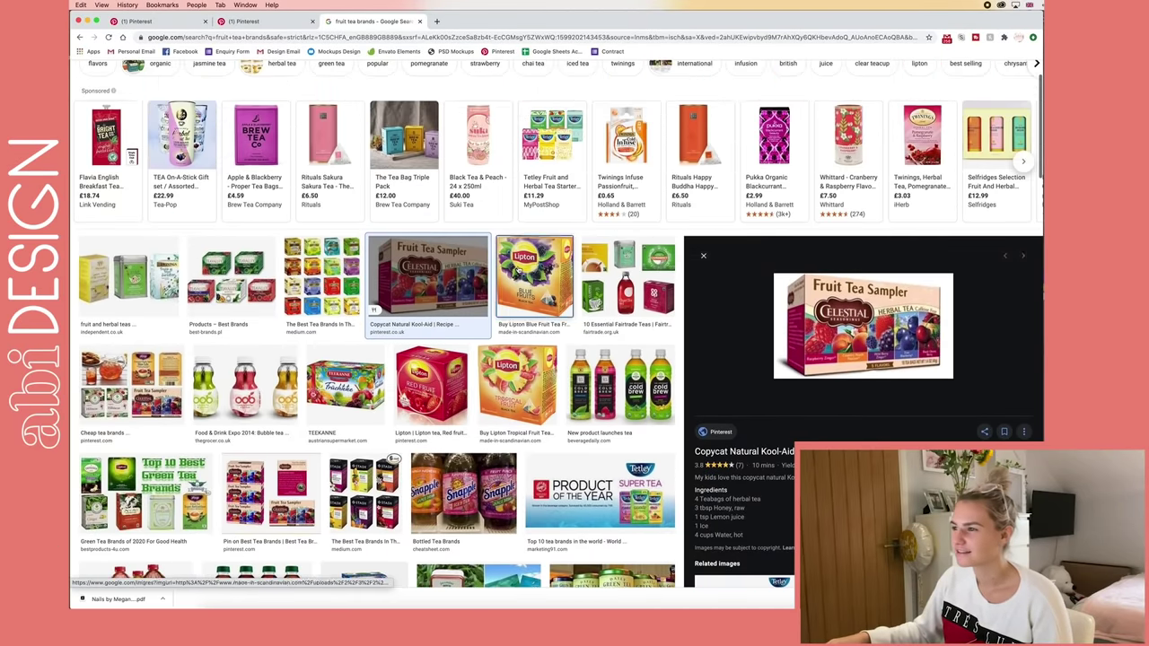
pyautogui.click(565, 281)
pyautogui.scroll(3, 566, 281)
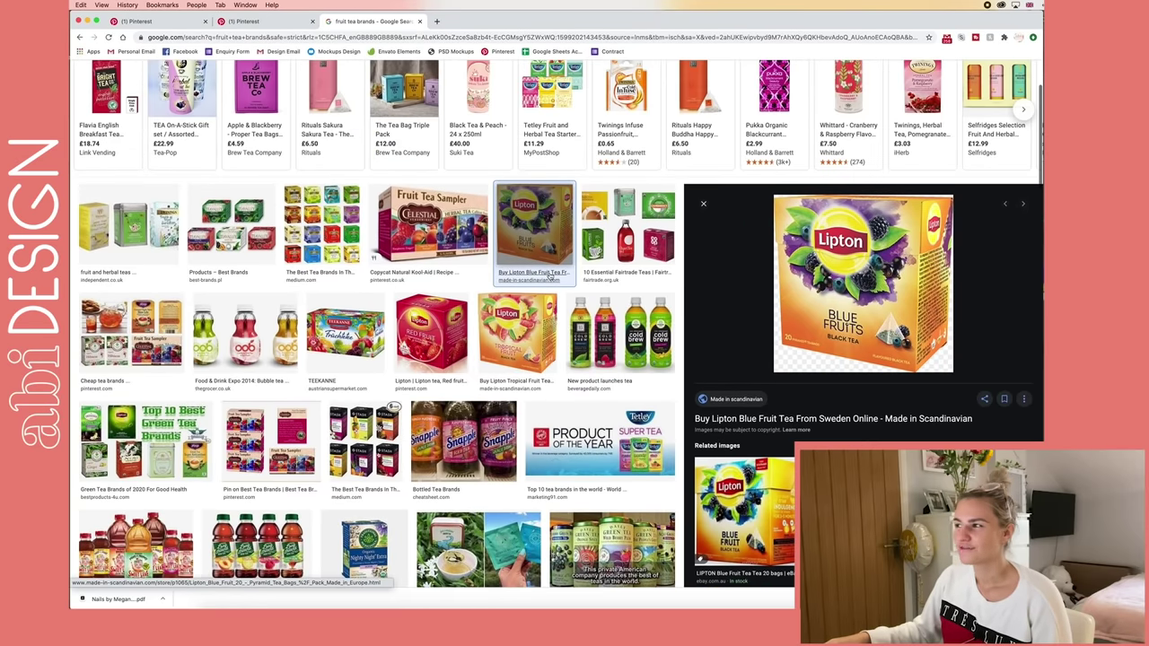
# - Preview the Teavalley tea boxes and the Authentic Tea House bottled tea range from the image results
pyautogui.click(258, 206)
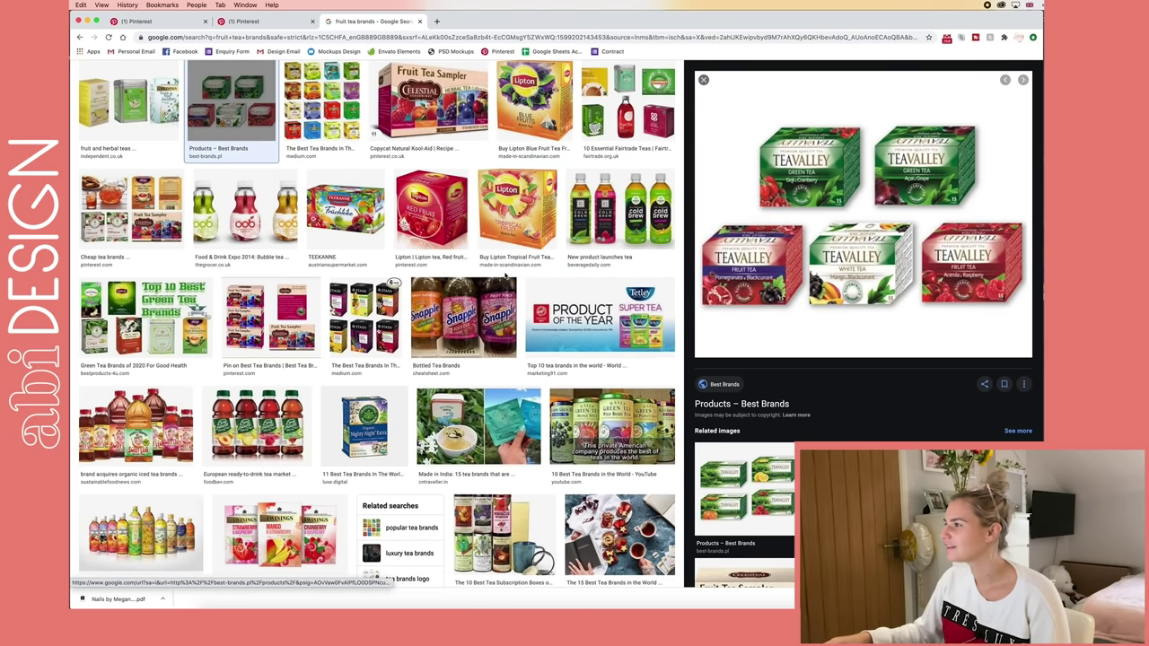
pyautogui.scroll(-1, 505, 277)
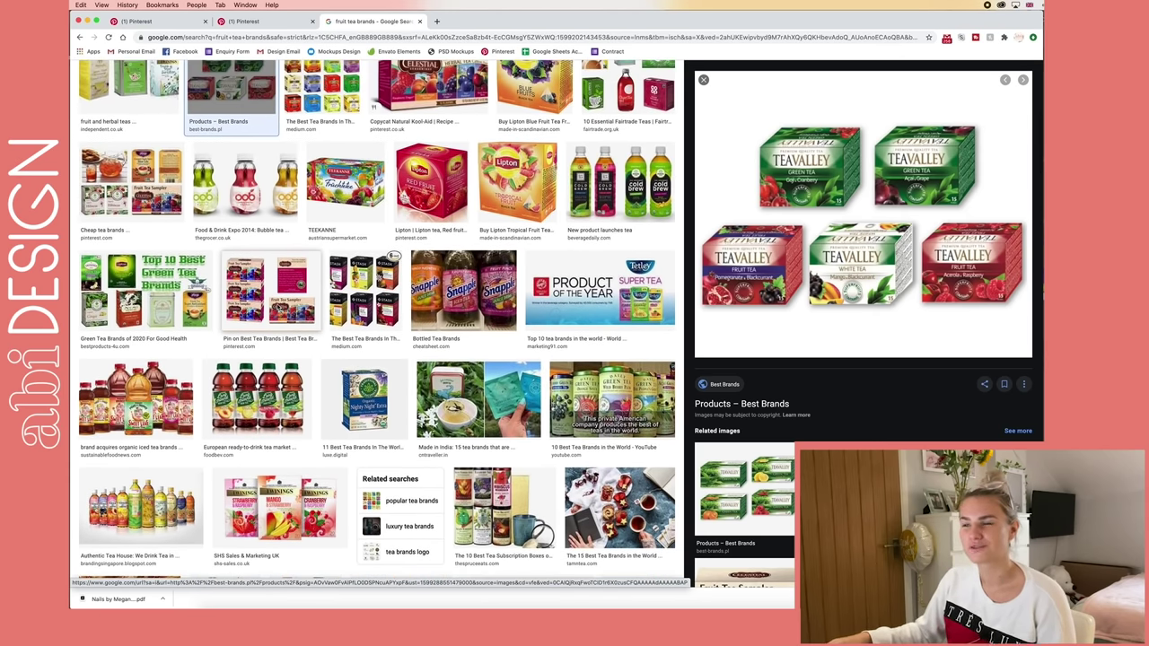
pyautogui.scroll(3, 382, 299)
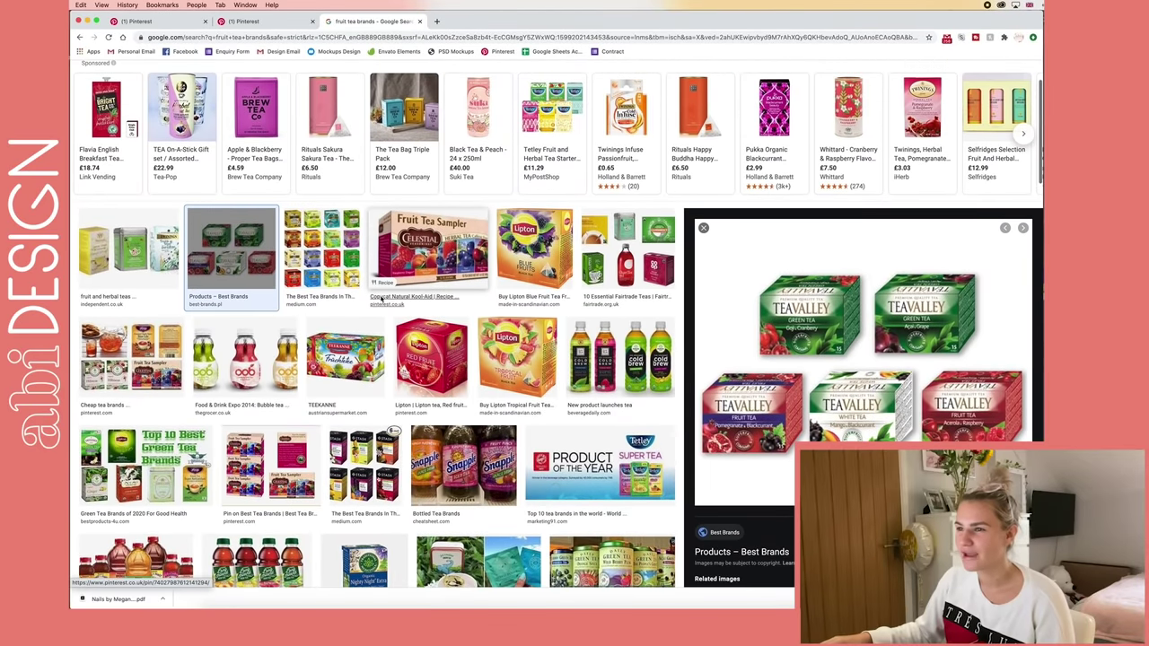
pyautogui.scroll(-5, 434, 367)
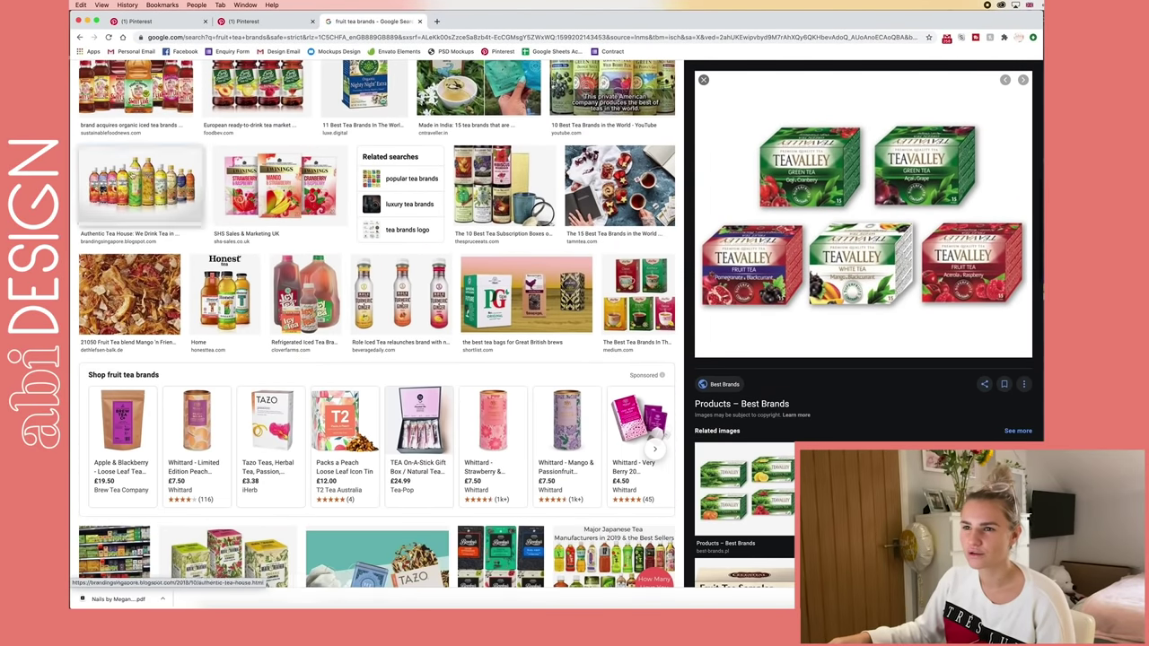
pyautogui.click(143, 188)
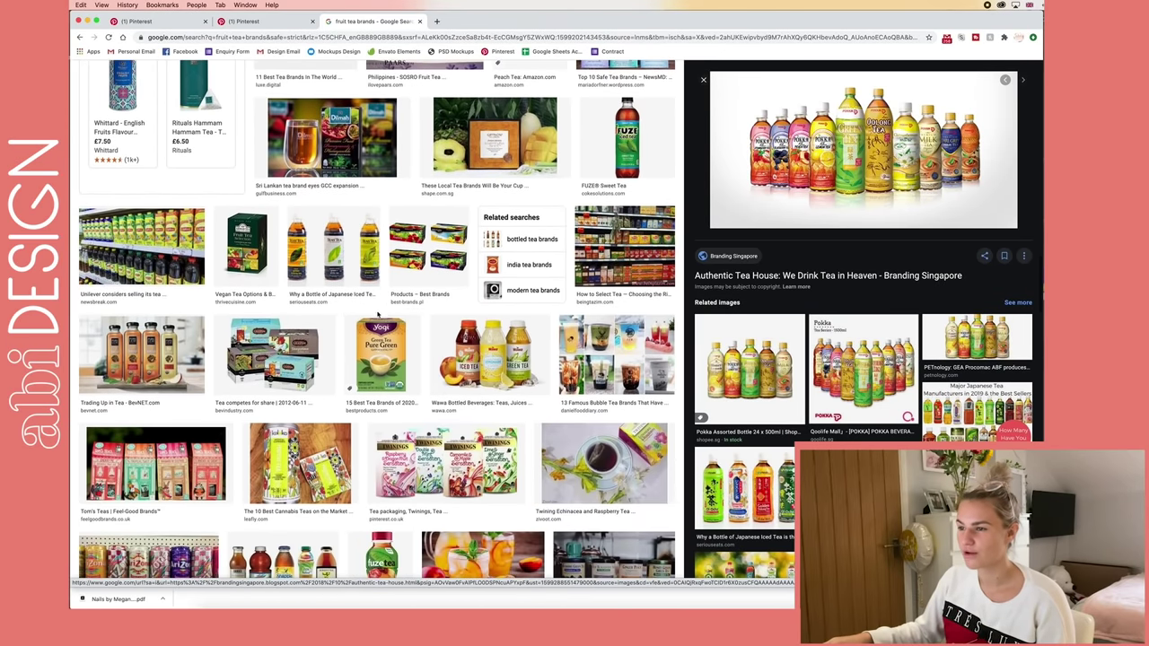
# - Preview the Yogi Green Tea Pure Green box and the Pukka wild apple & cinnamon box
pyautogui.click(379, 319)
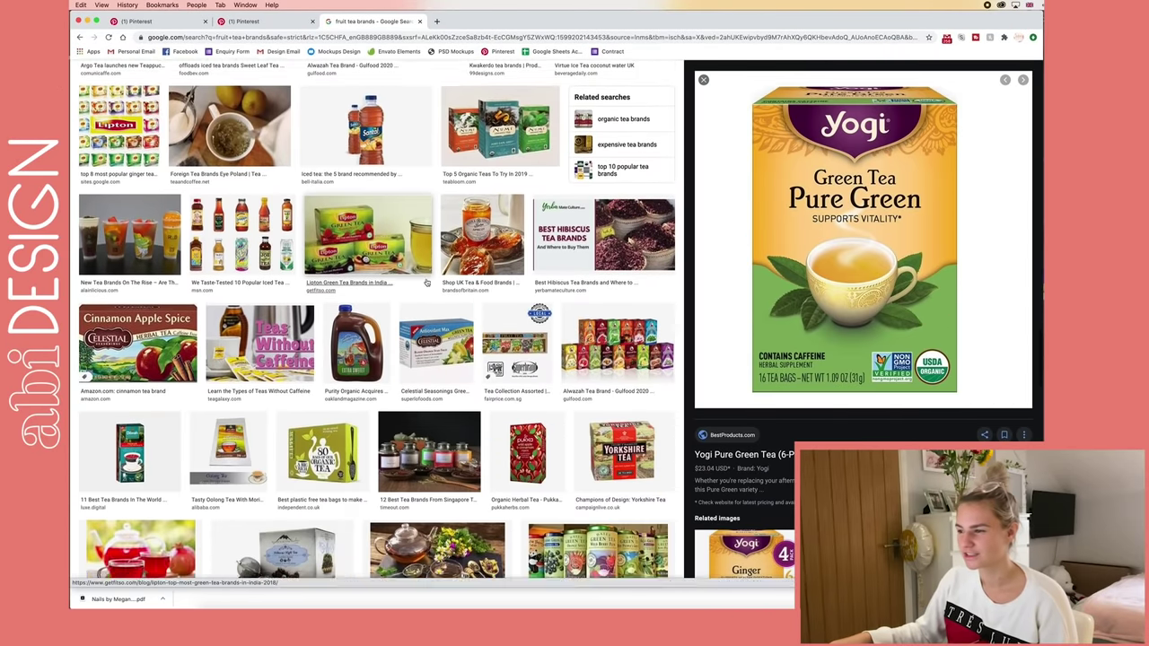
pyautogui.scroll(-1, 426, 282)
pyautogui.click(530, 395)
pyautogui.scroll(3, 476, 318)
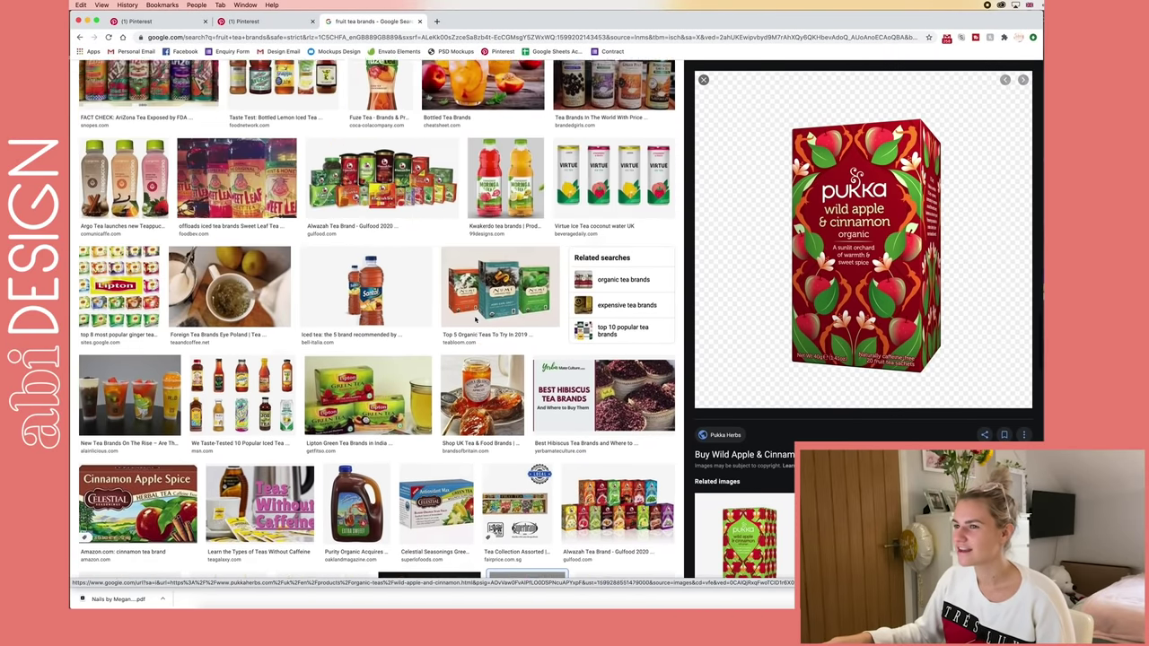
pyautogui.scroll(-15, 476, 320)
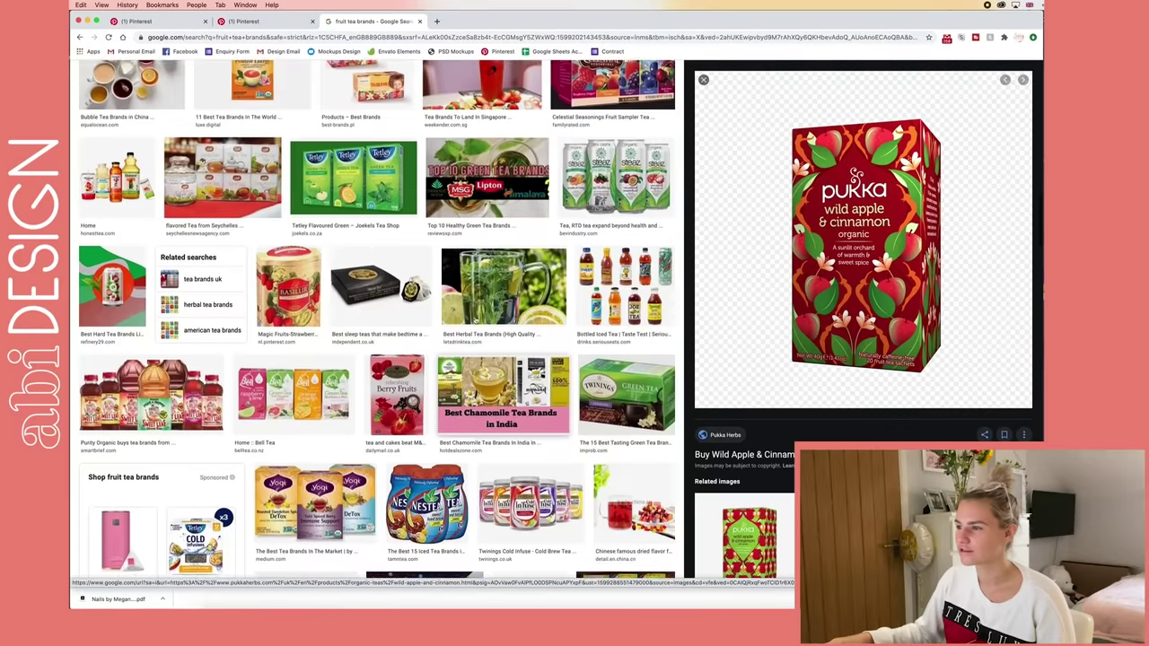
# - Preview the Twinings strawberry, mango and cranberry fruit tea packs among the earlier image results
pyautogui.scroll(8, 476, 320)
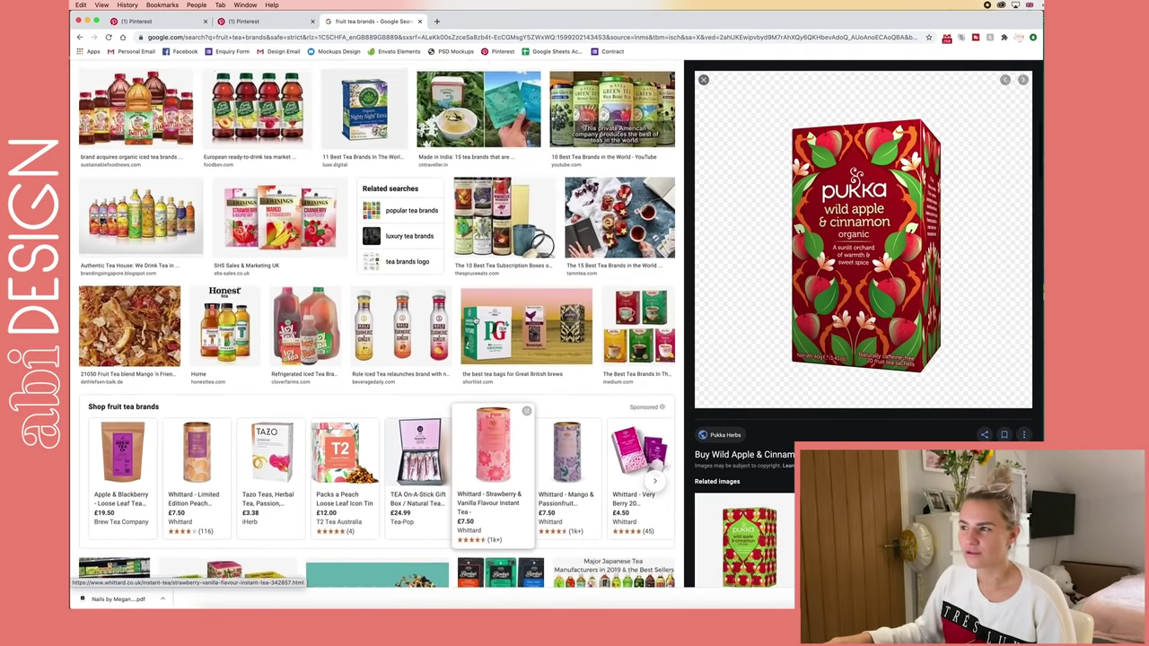
pyautogui.scroll(1, 494, 458)
pyautogui.click(280, 260)
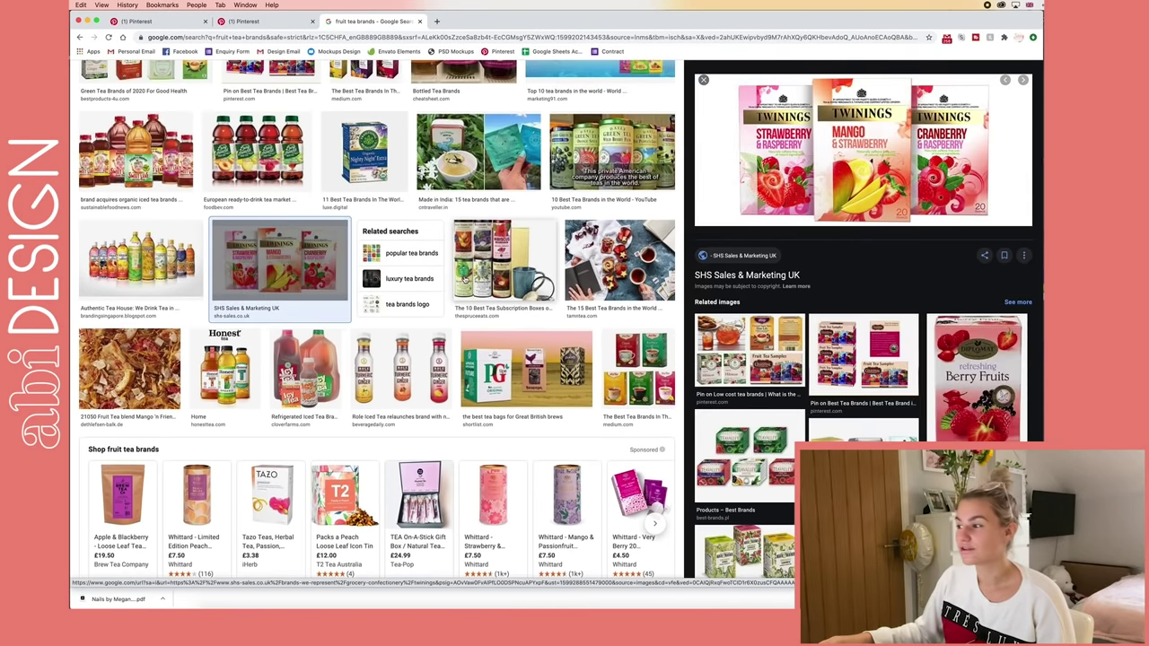
pyautogui.scroll(4, 464, 280)
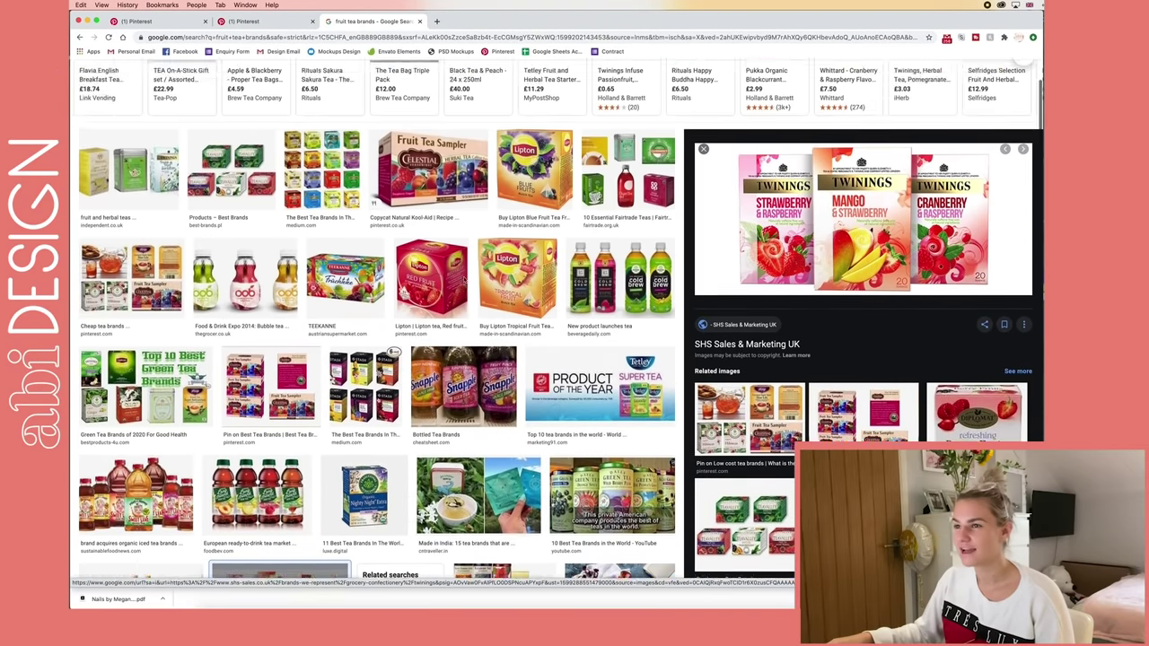
pyautogui.scroll(1, 280, 502)
# - Return to the Pinterest board "Logo Design From Scratch (YT)" and review its saved pins
pyautogui.click(273, 21)
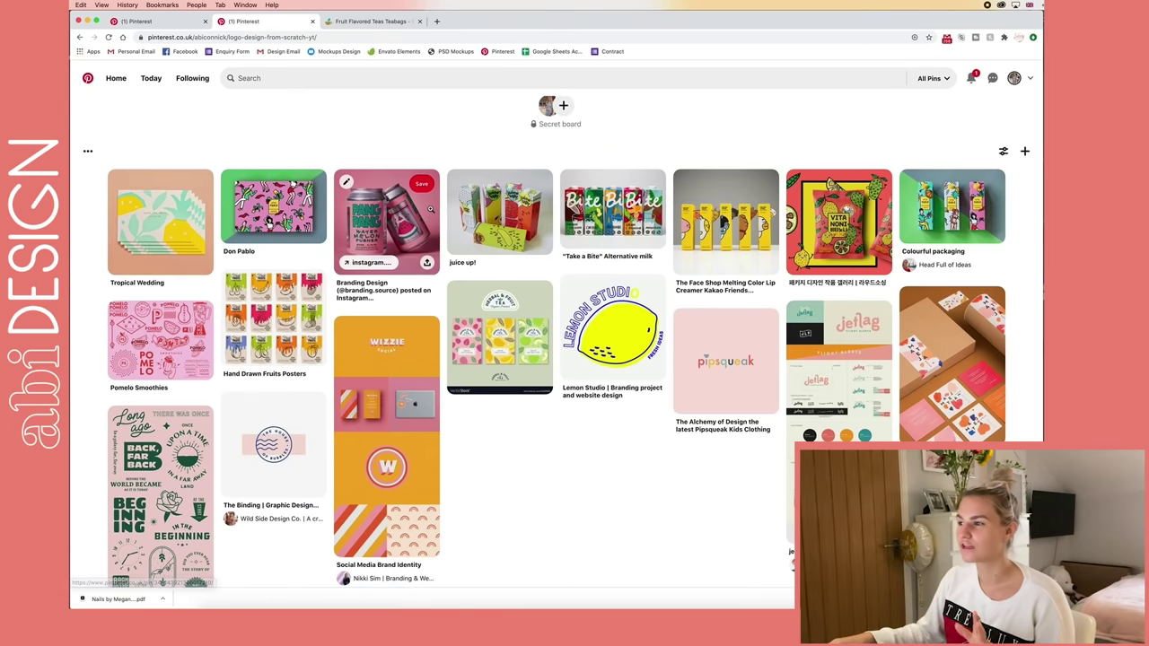
pyautogui.scroll(1, 430, 209)
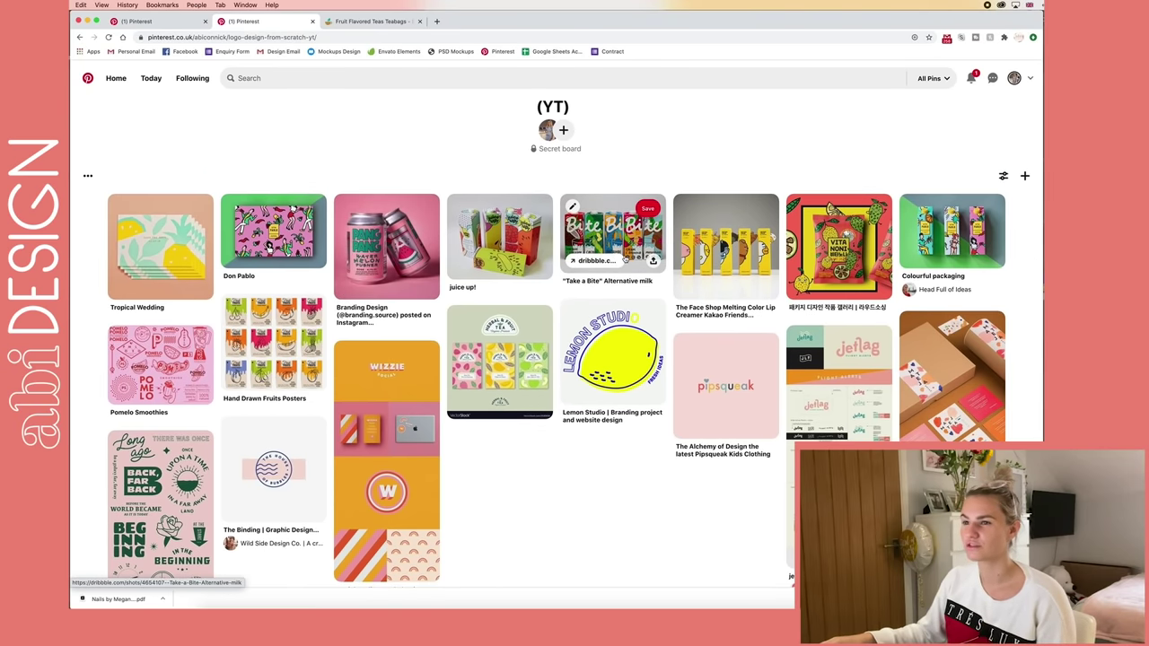
pyautogui.scroll(-2, 625, 259)
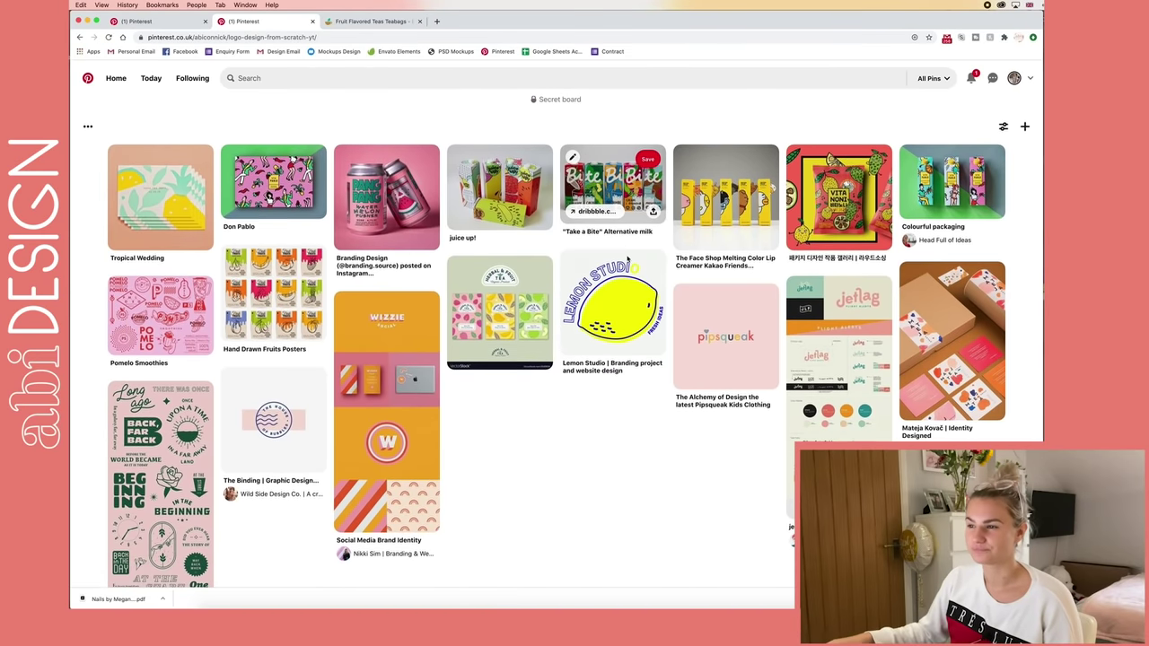
pyautogui.scroll(-2, 626, 259)
pyautogui.scroll(3, 535, 334)
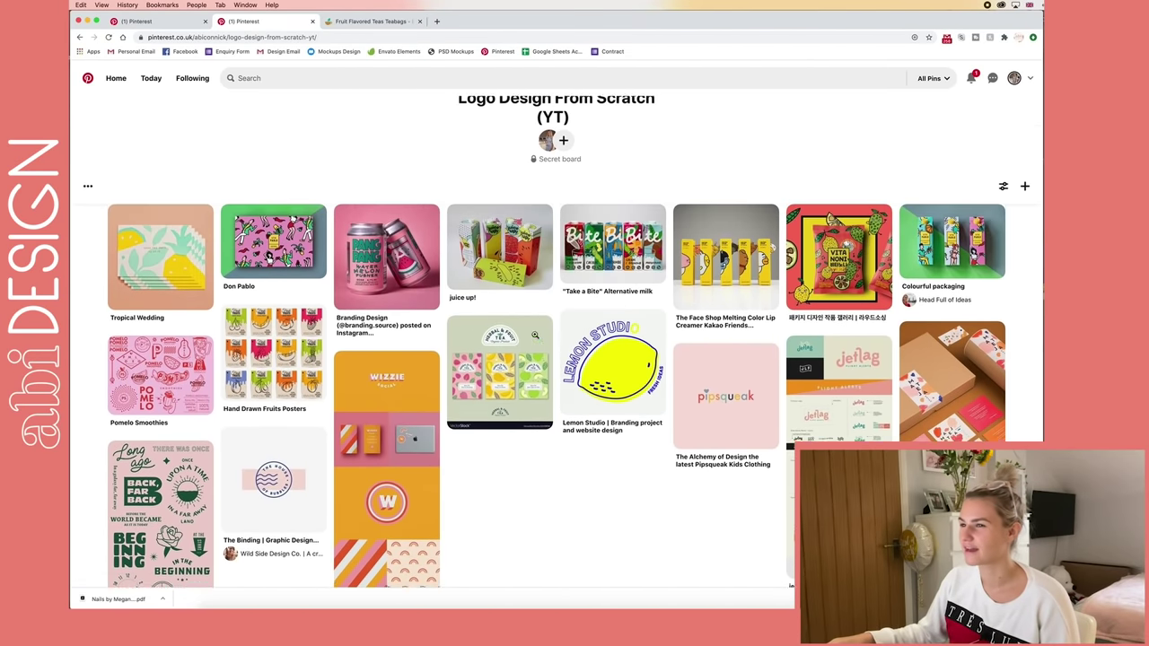
# - Open the Don Pablo pin and follow related pins through Colourful packaging to the Propercorn snack range for children
pyautogui.click(274, 244)
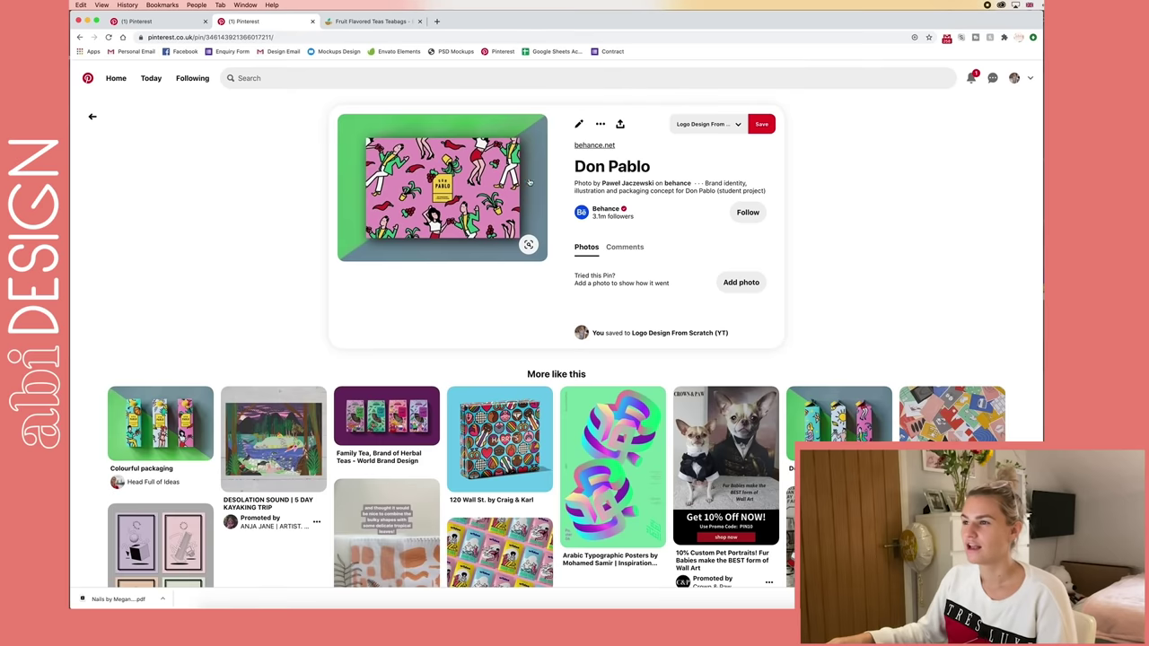
pyautogui.click(199, 420)
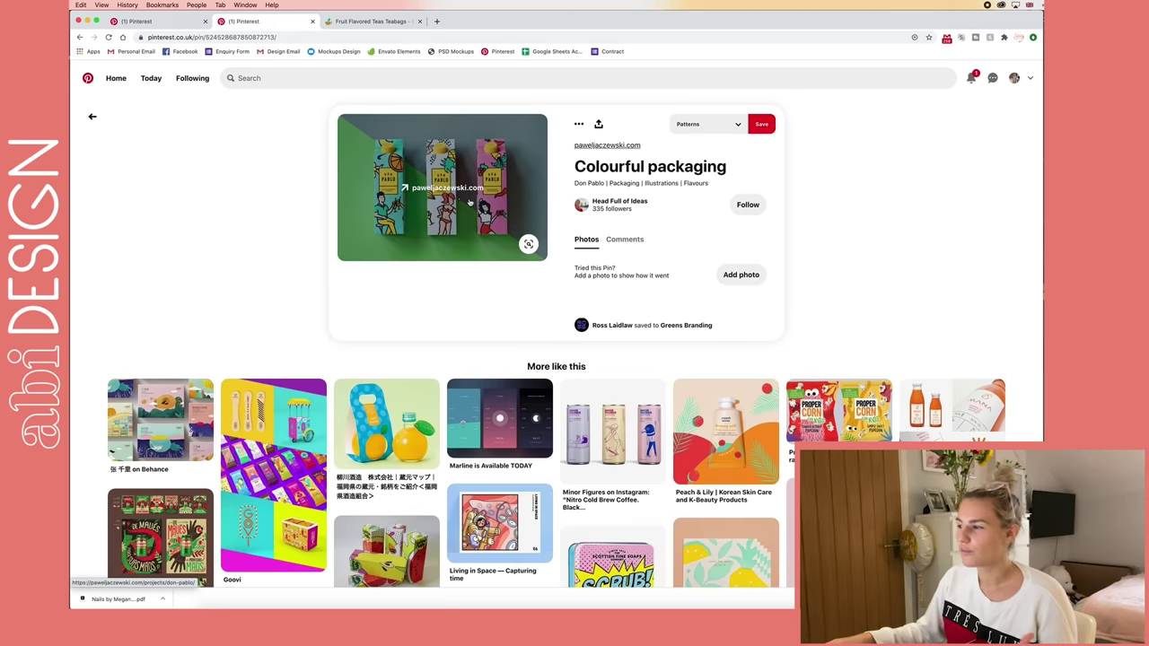
pyautogui.scroll(-1, 469, 202)
pyautogui.click(841, 367)
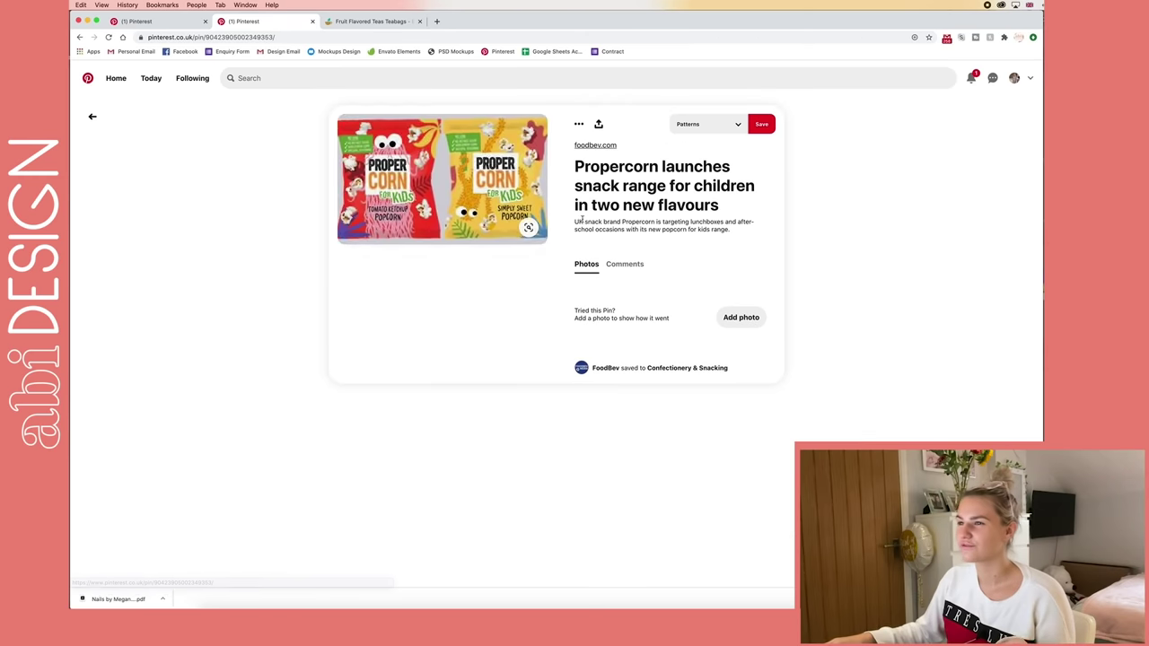
# - Open the Goovi pin from the related pins and save it to the Logo Design From Scratch (YT) board
pyautogui.scroll(-5, 526, 201)
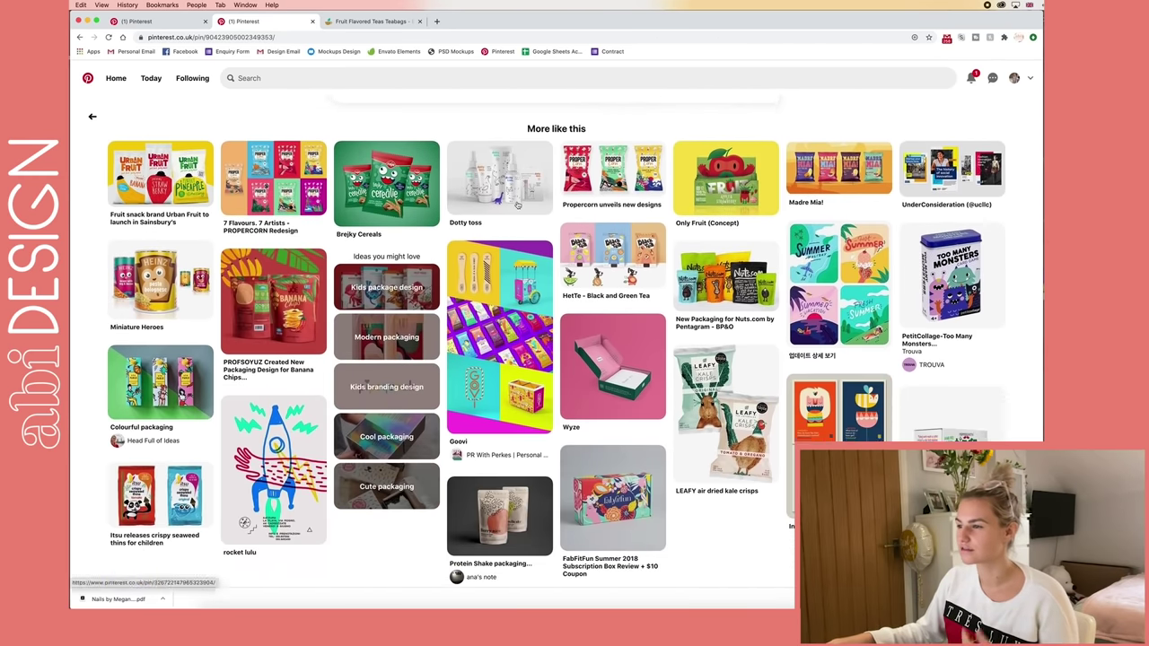
pyautogui.scroll(-1, 517, 204)
pyautogui.click(499, 341)
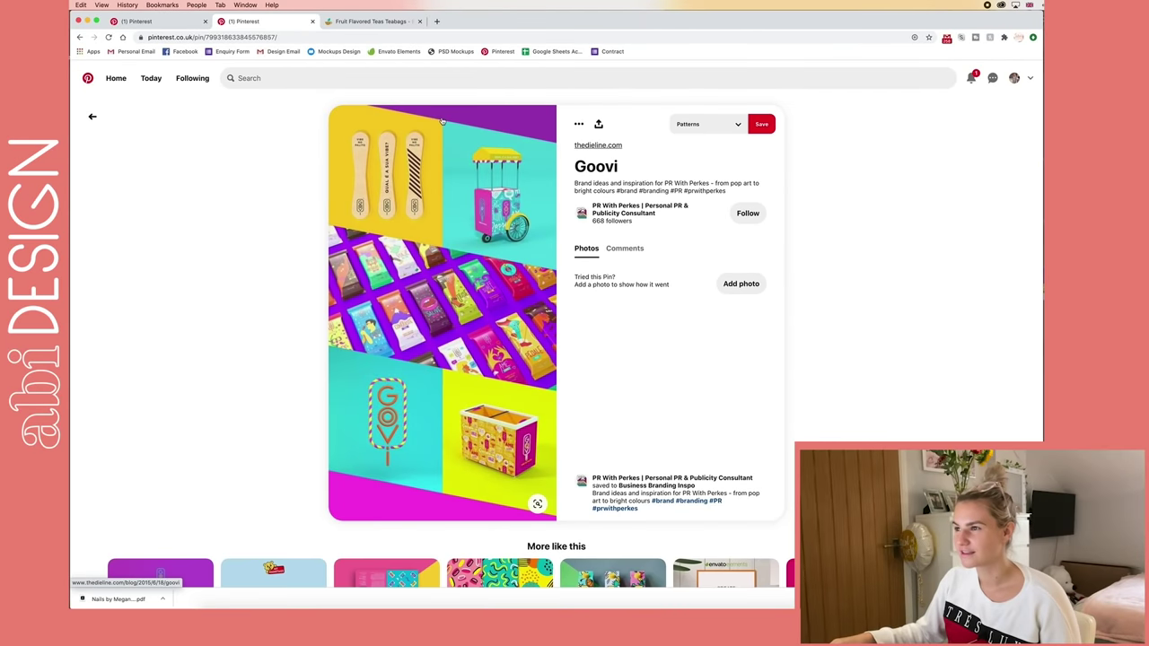
pyautogui.click(731, 126)
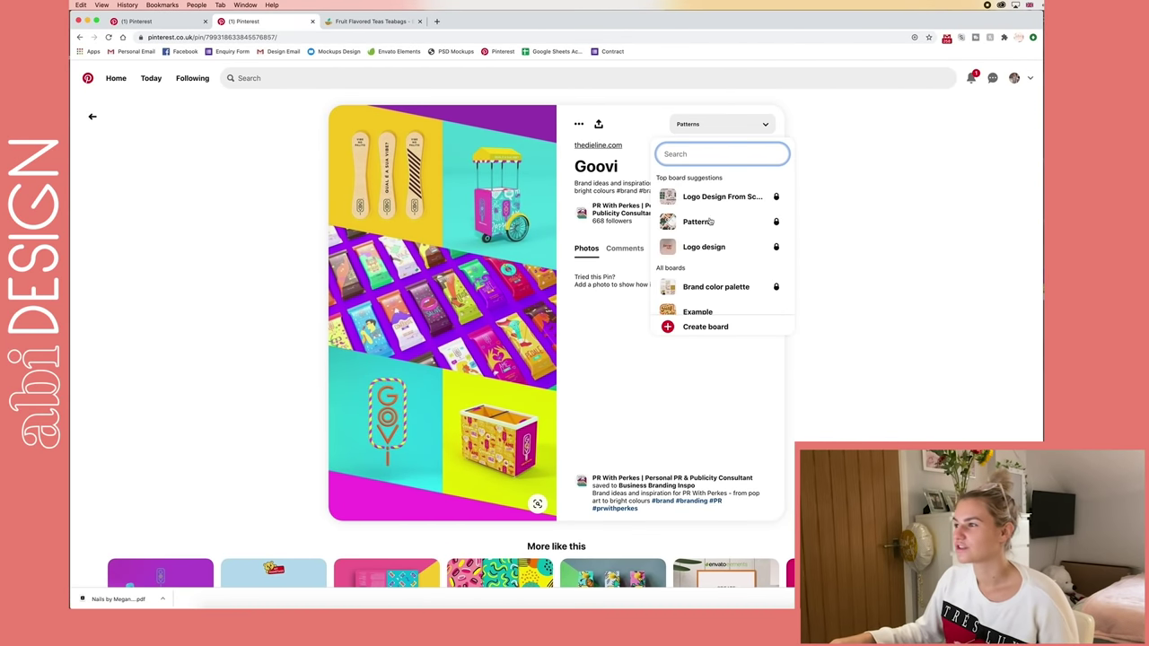
pyautogui.click(771, 197)
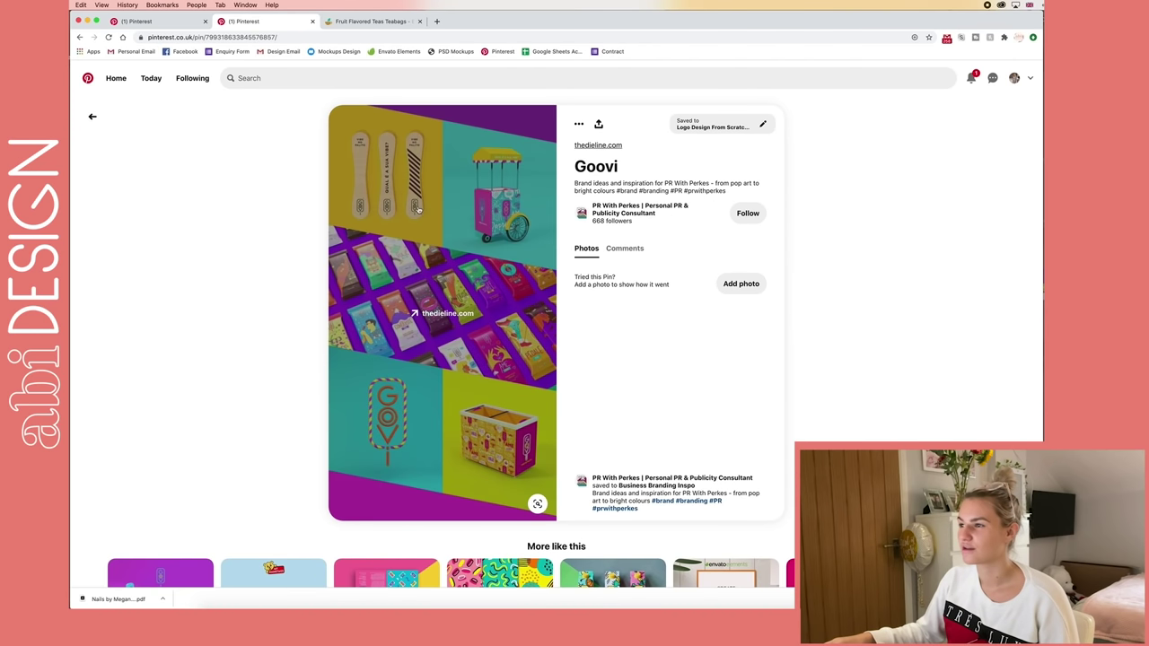
# - Open the "Download Colourful Memphis Pattern Collection for free" pin from the related pins and save it to the Logo Design From Scratch board
pyautogui.scroll(-5, 446, 344)
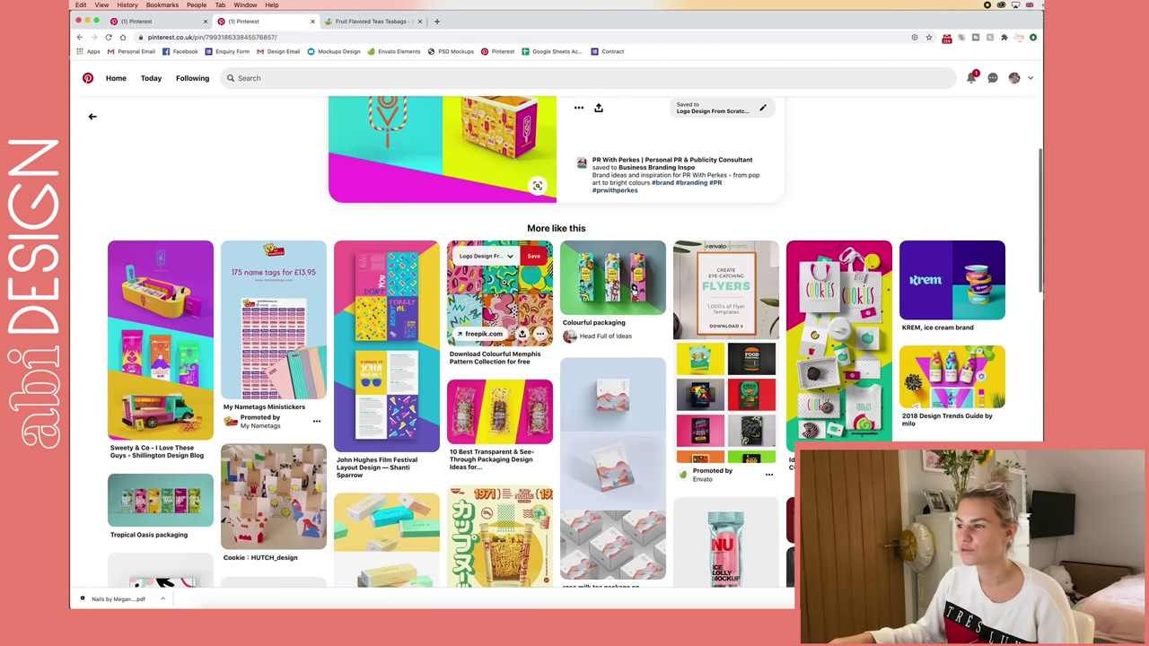
pyautogui.click(494, 305)
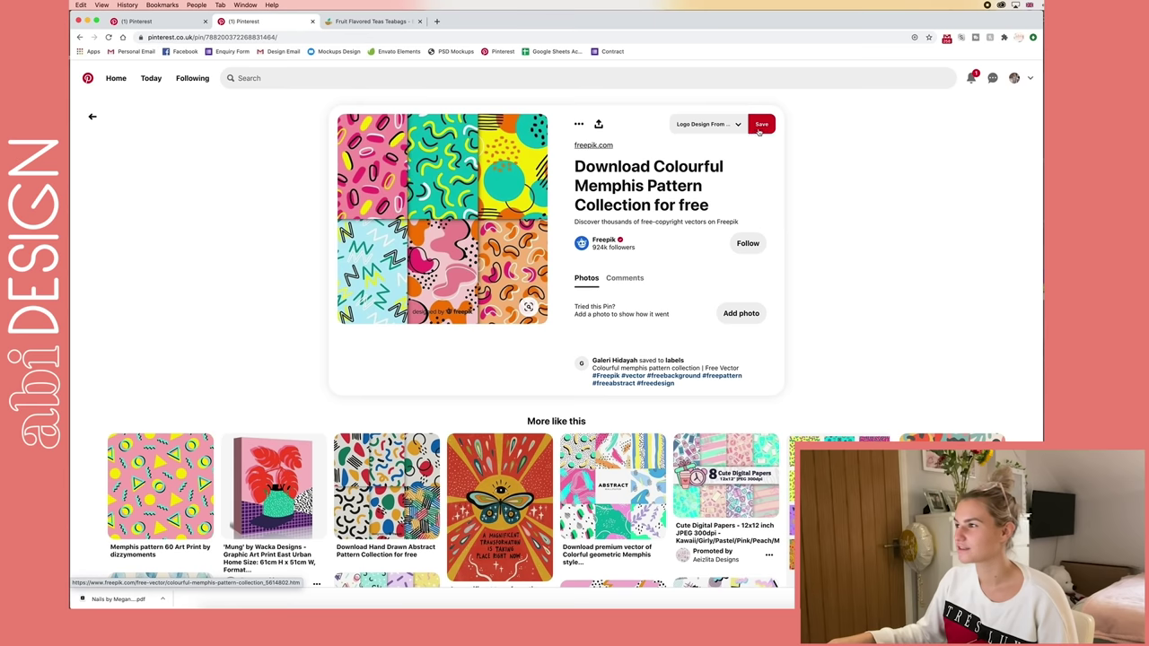
pyautogui.click(761, 124)
# - Browse the pattern and print pins related to the Memphis pattern collection
pyautogui.scroll(-5, 767, 383)
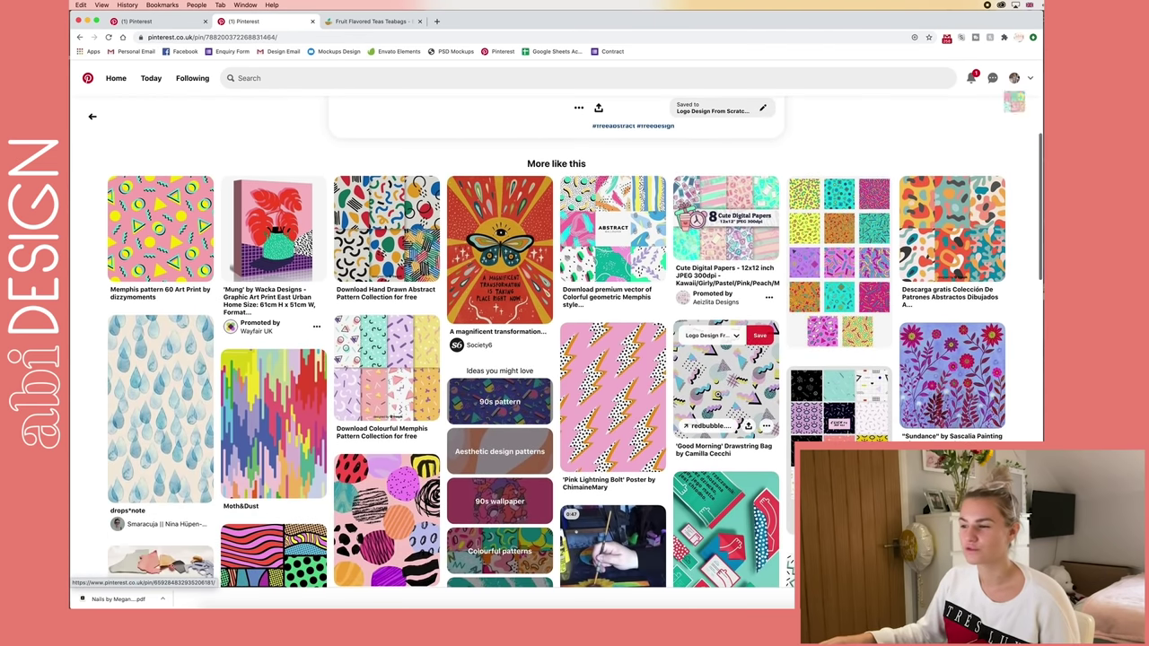
pyautogui.scroll(-3, 584, 366)
pyautogui.scroll(-5, 586, 364)
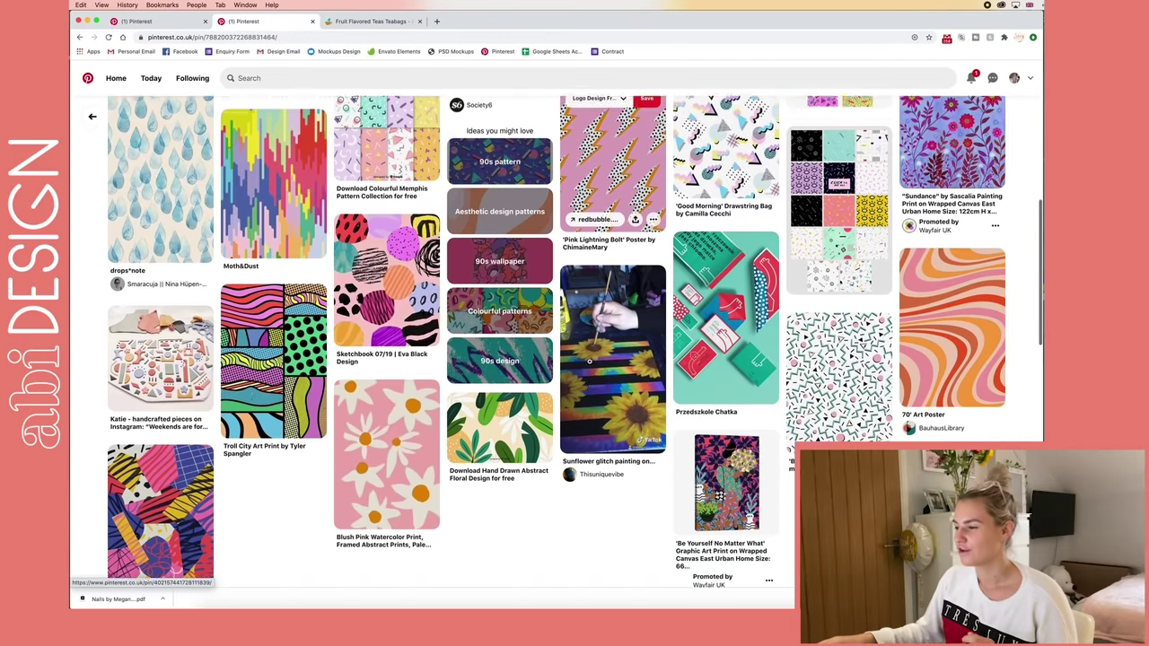
pyautogui.scroll(15, 593, 367)
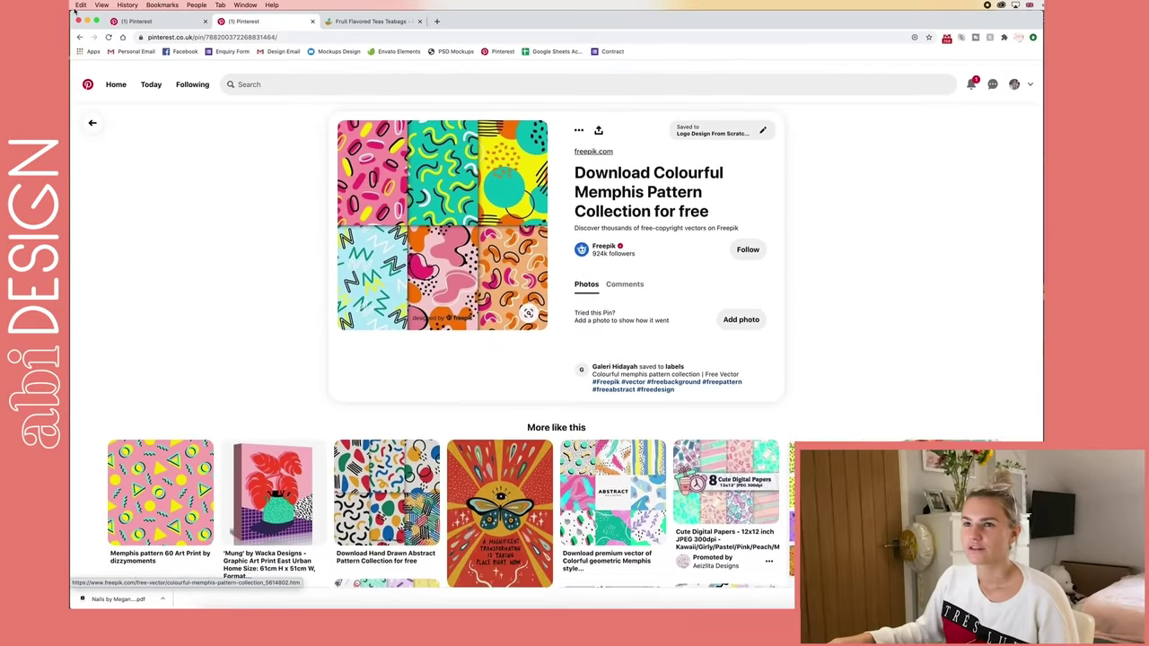
# - Return to the Propercorn snack range pin and look through its related packaging pins for more inspiration
pyautogui.click(79, 37)
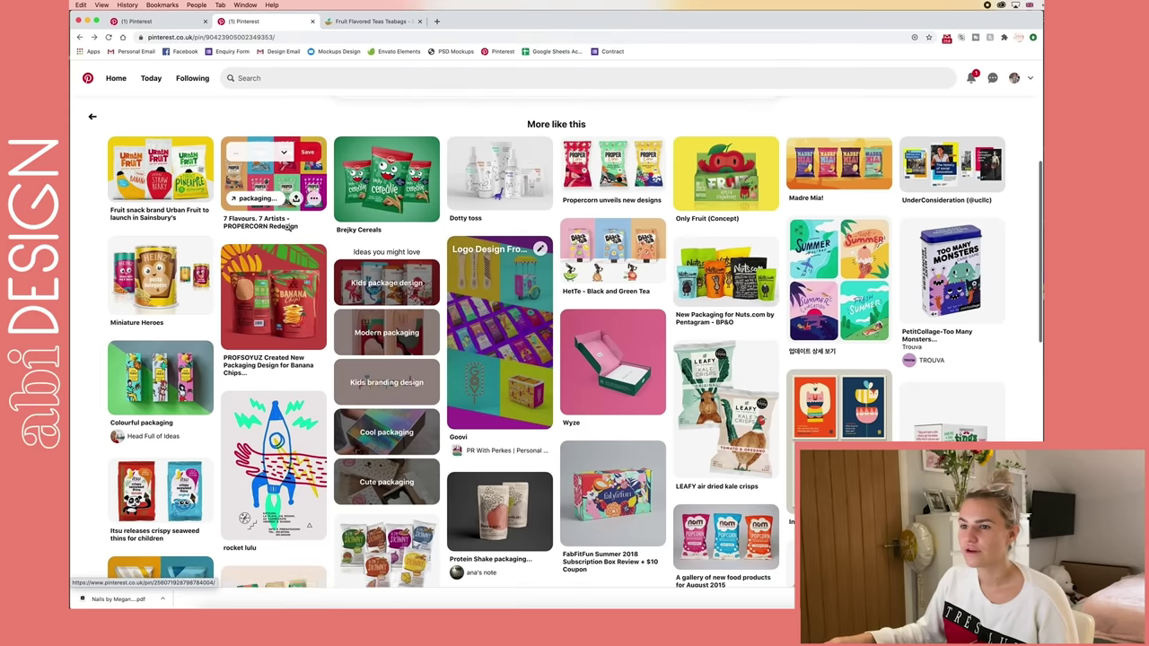
pyautogui.scroll(6, 287, 227)
pyautogui.click(79, 37)
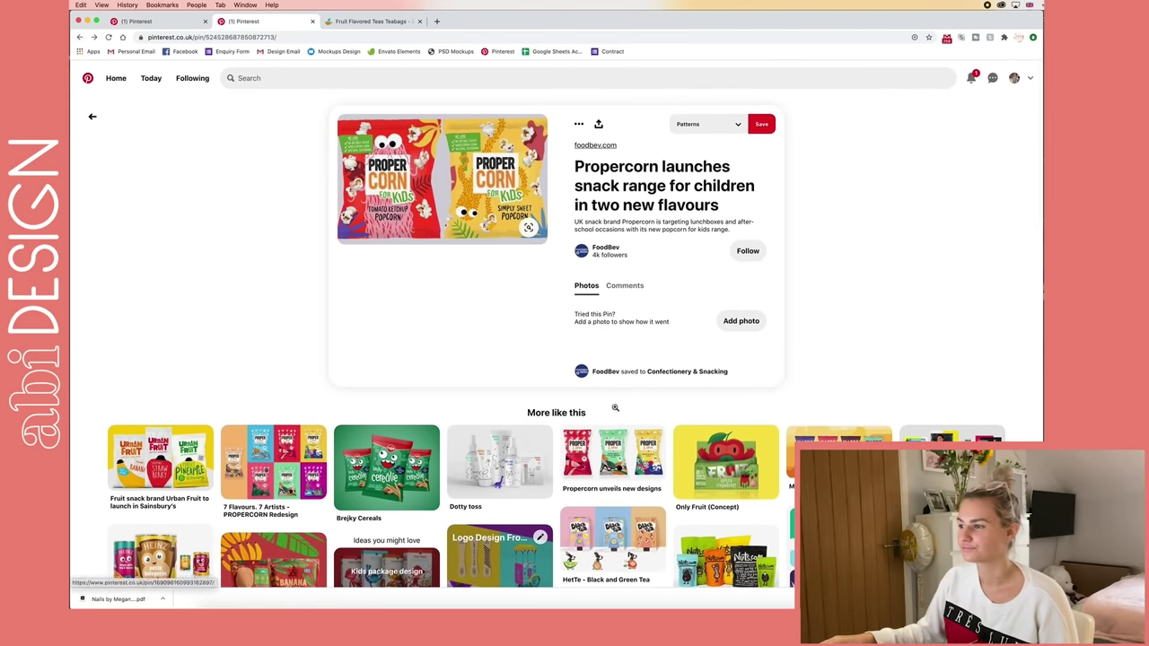
pyautogui.scroll(-4, 615, 408)
pyautogui.scroll(-3, 615, 408)
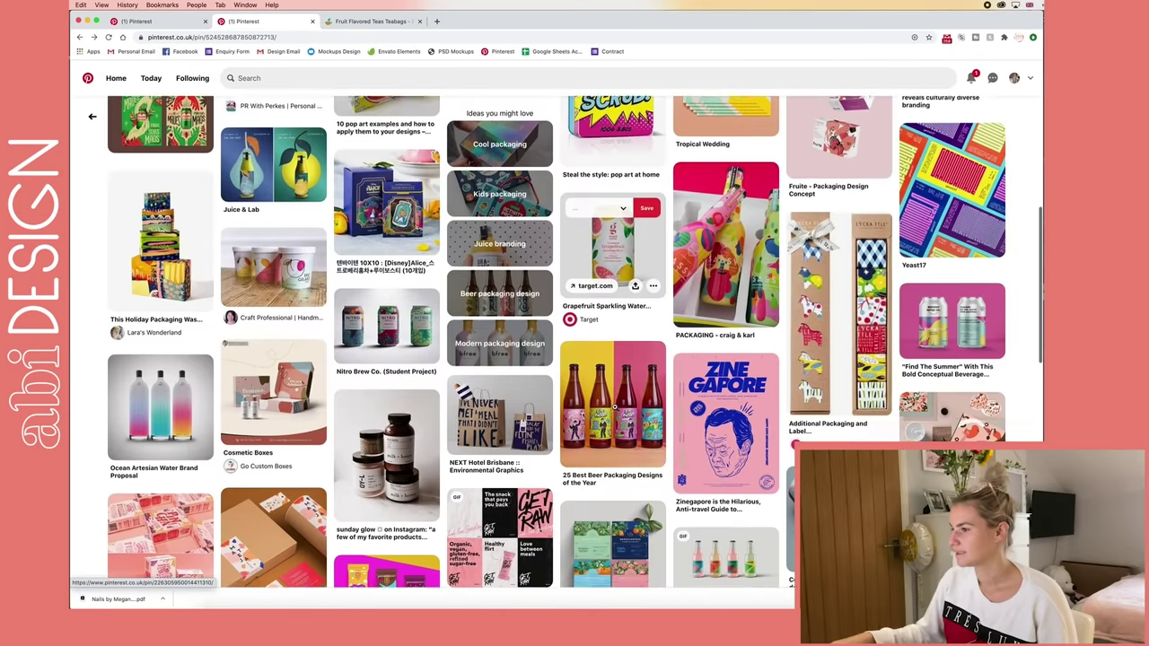
pyautogui.scroll(-2, 613, 408)
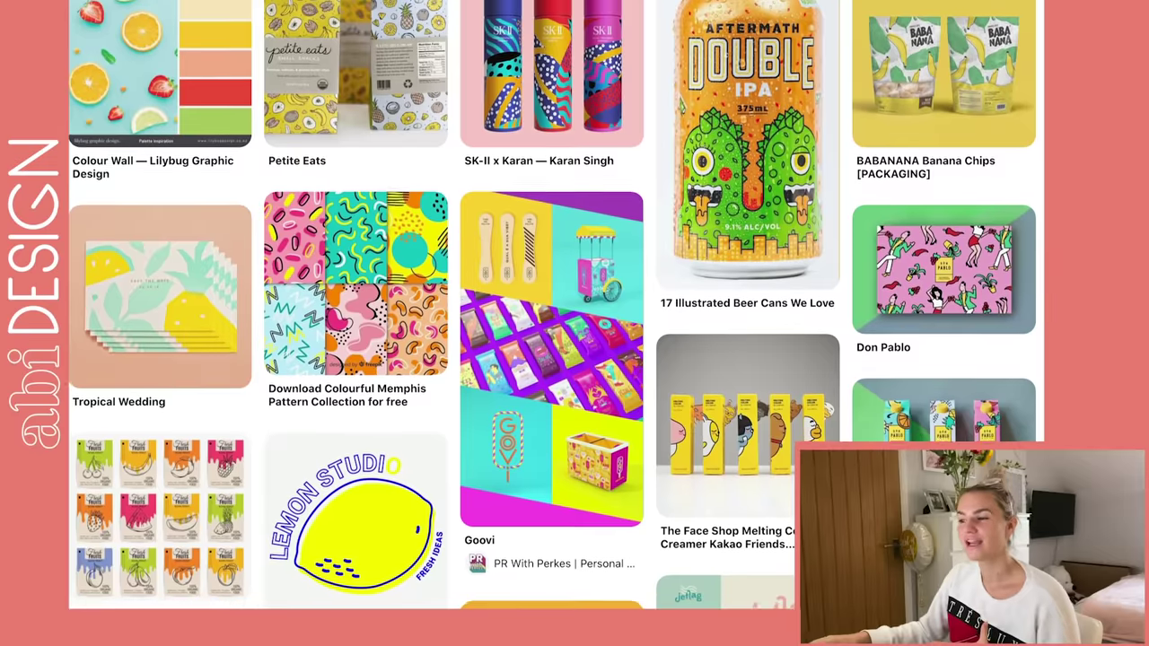
# - Review the colourful packaging, fruit and logo pins collected on the Logo Design From Scratch board
pyautogui.scroll(-1, 556, 305)
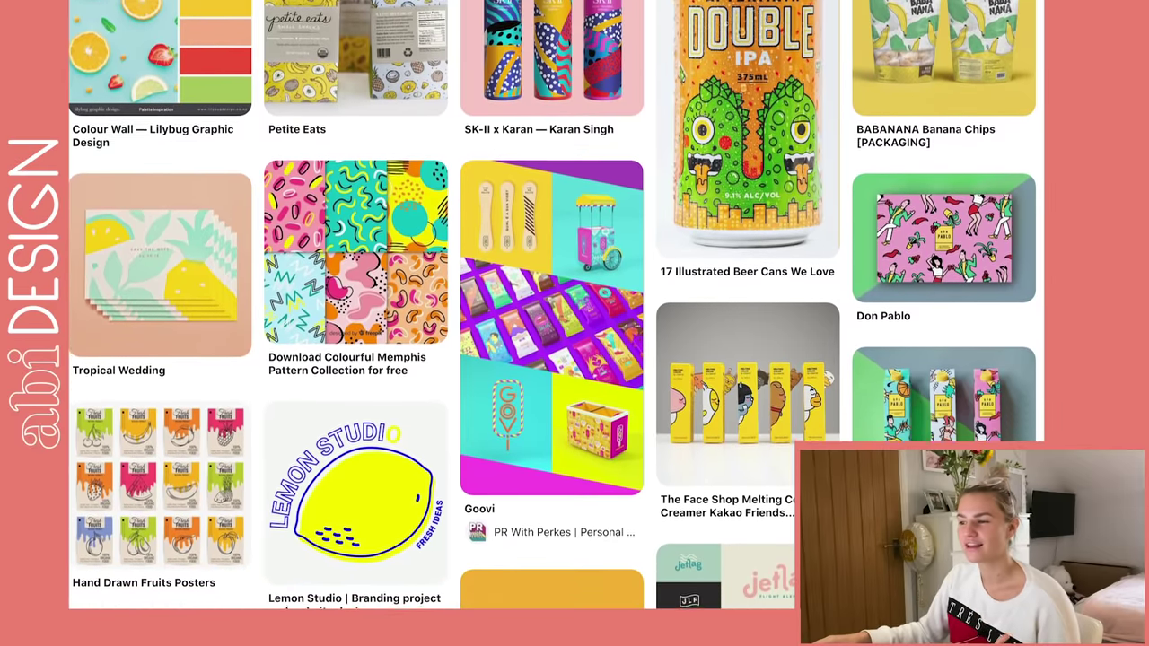
pyautogui.scroll(-1, 557, 305)
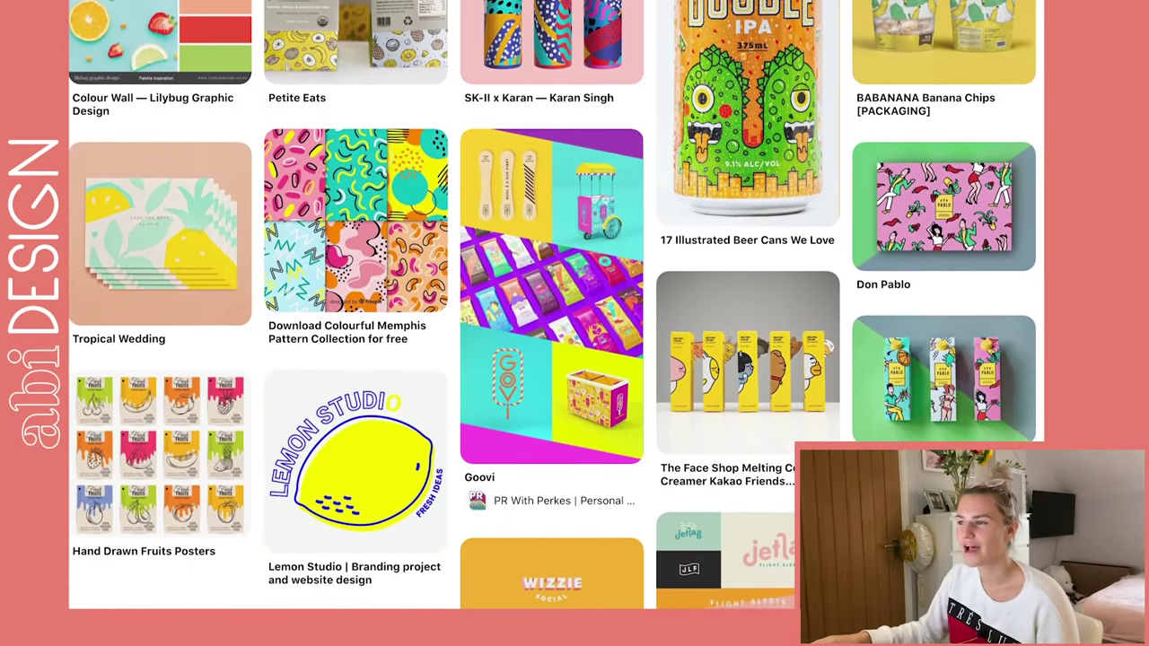
pyautogui.scroll(-1, 556, 306)
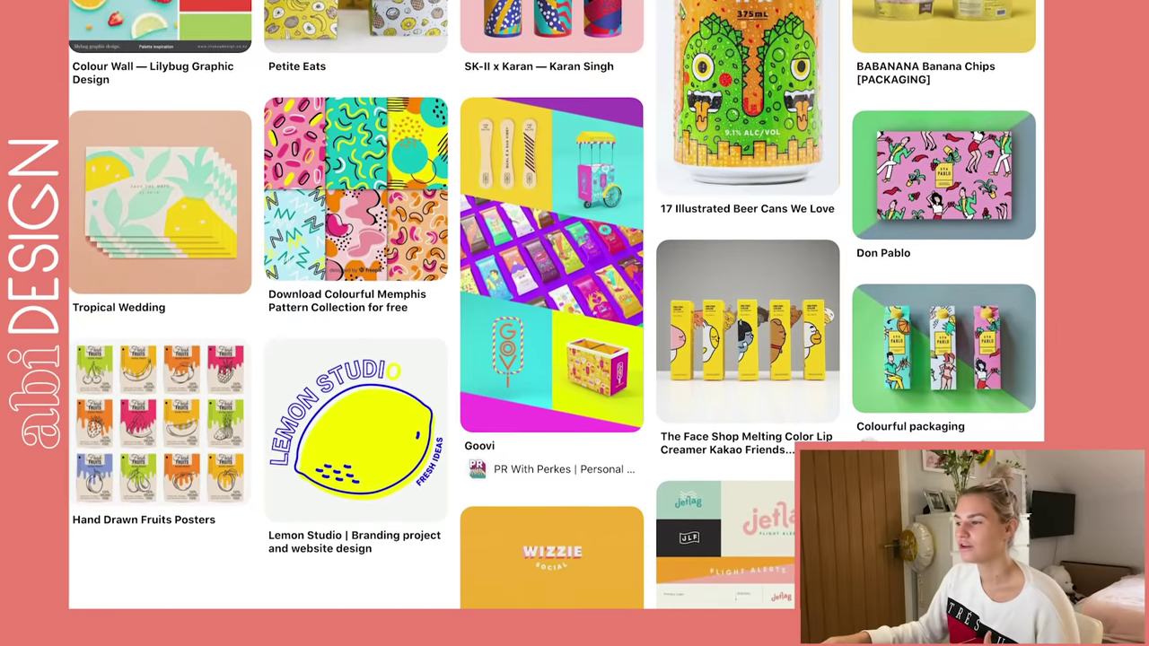
pyautogui.scroll(-2, 556, 305)
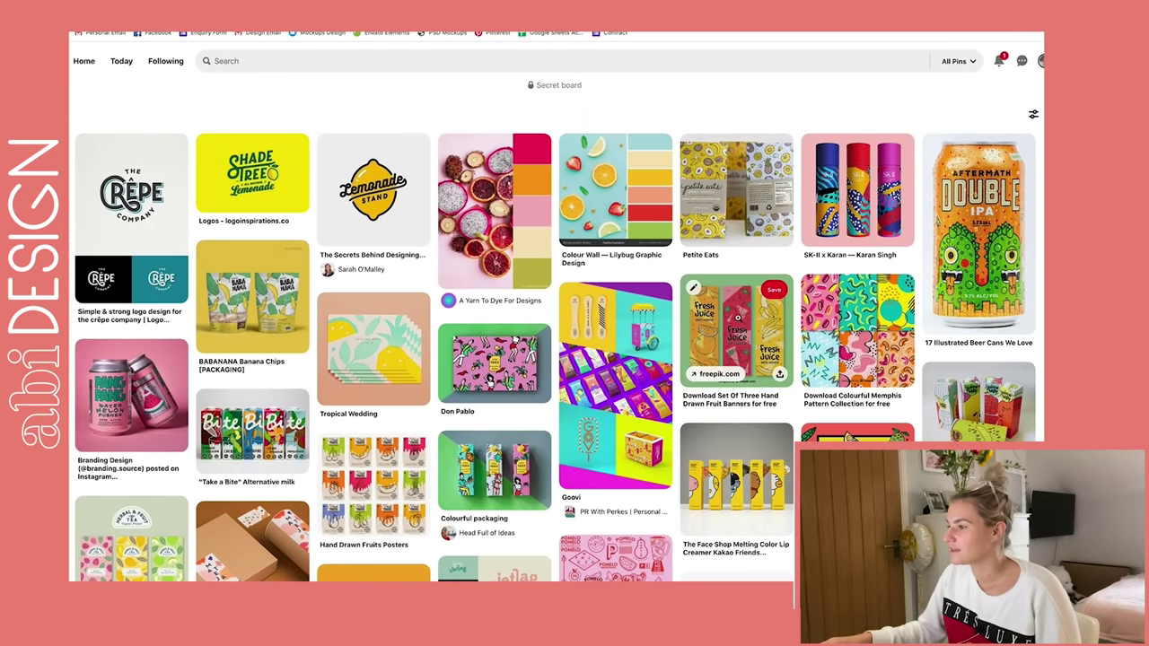
# - Copy the hand drawn Fresh Juice banners image from the board, paste it into Illustrator and place it in the second artboard's top-left corner
pyautogui.rightClick(746, 317)
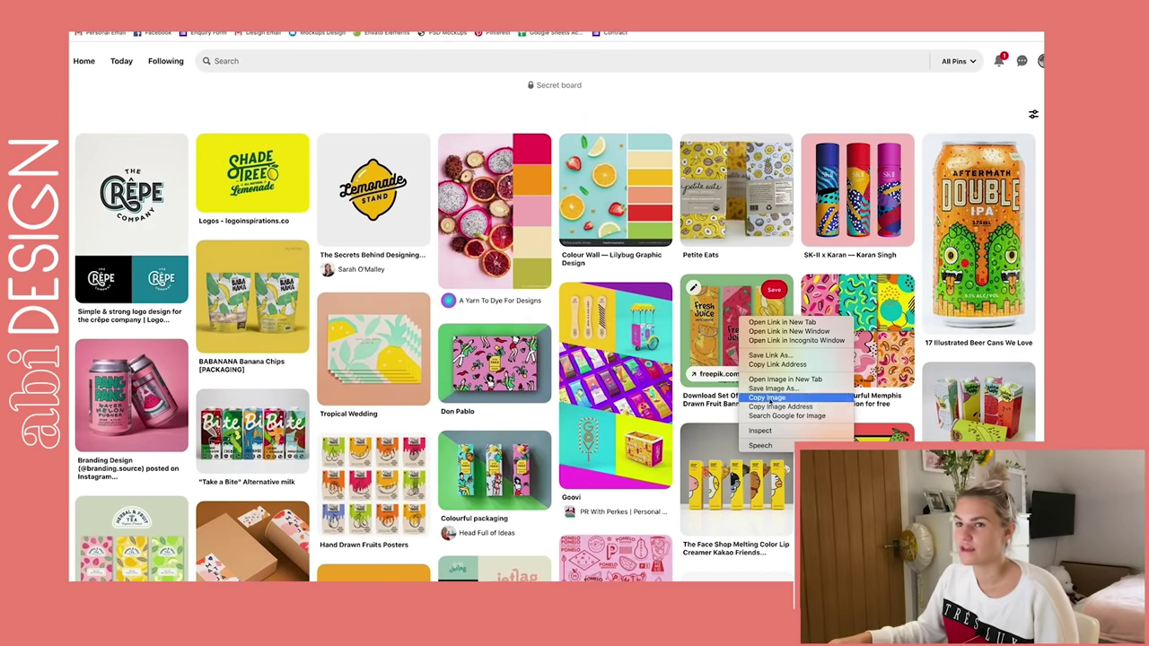
pyautogui.click(767, 397)
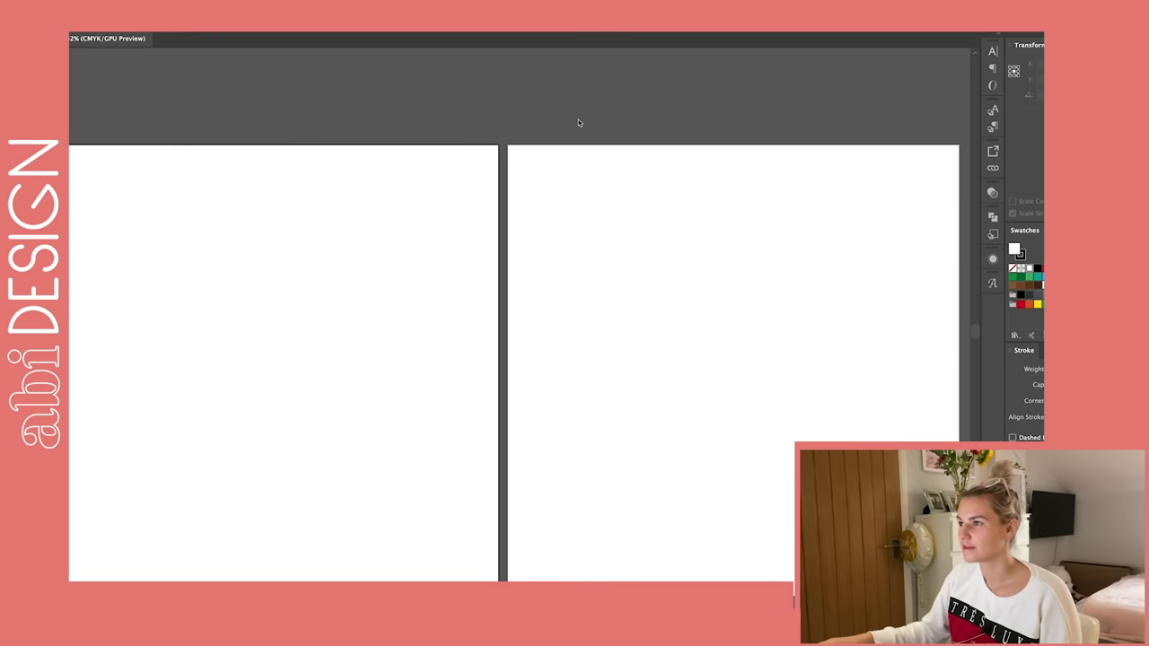
pyautogui.hotkey('ctrl', 'v')
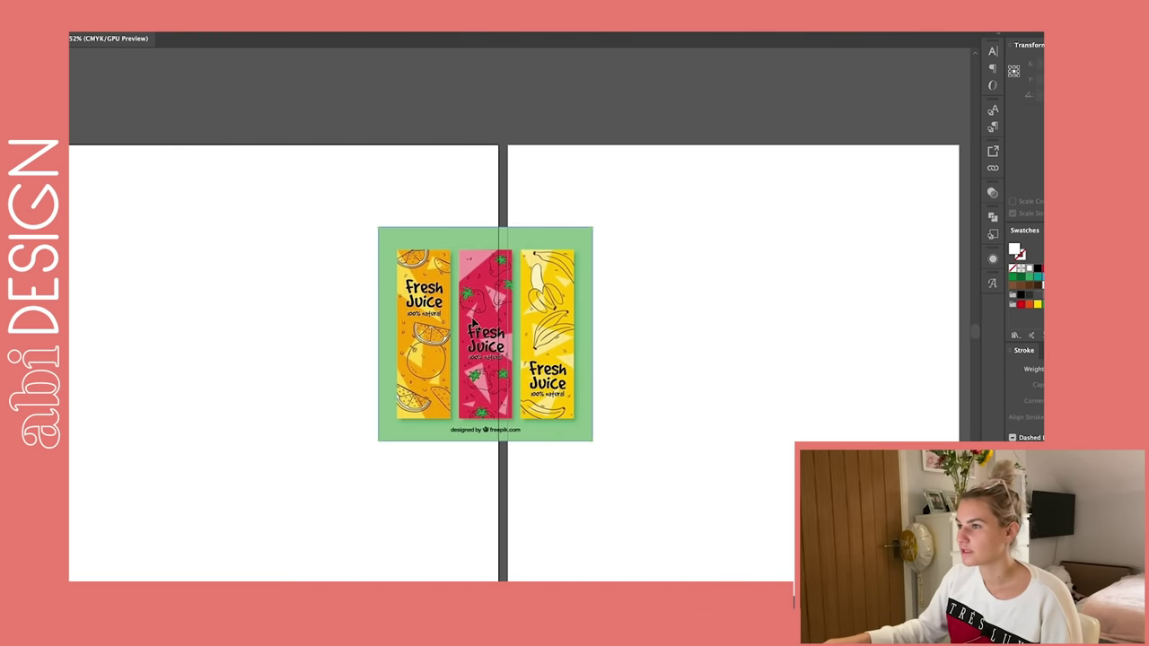
pyautogui.moveTo(471, 322); pyautogui.dragTo(599, 239)
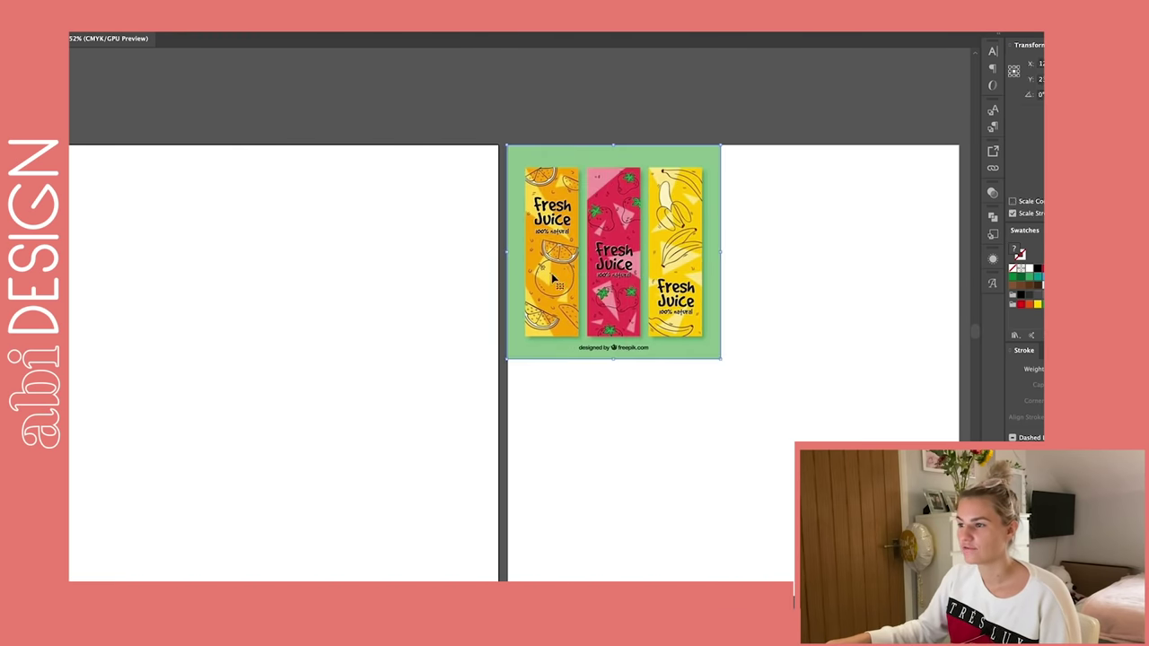
pyautogui.moveTo(558, 272); pyautogui.dragTo(560, 273)
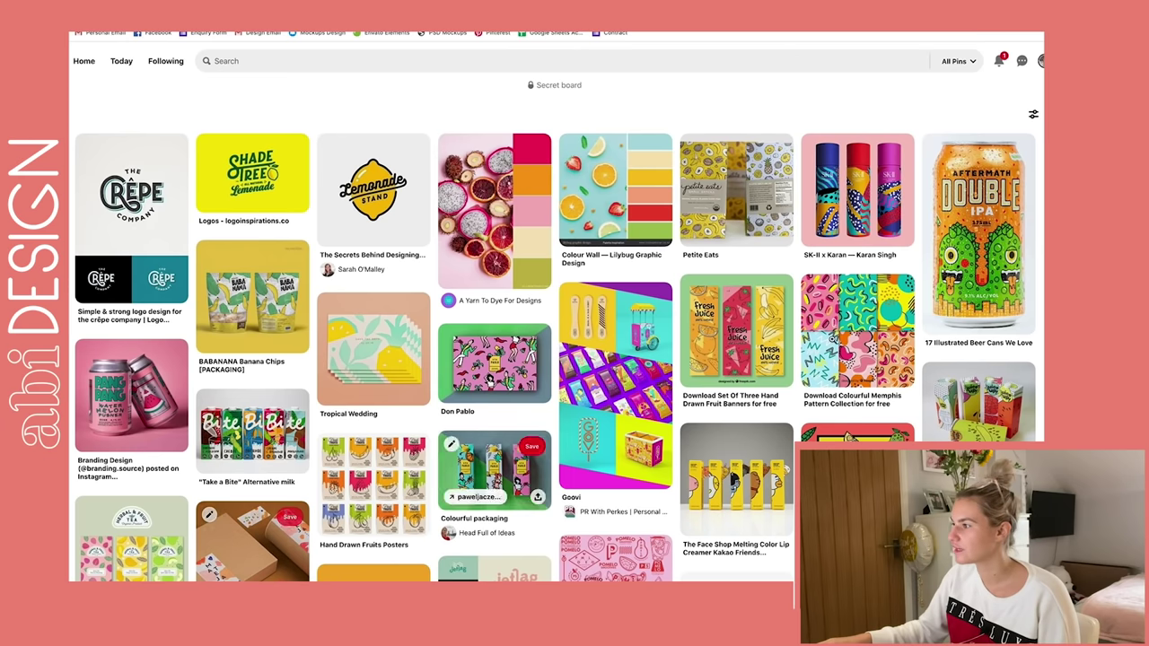
# - Copy the Colourful packaging pin's image from the Pinterest board and place it in Illustrator beside the Fresh Juice image
pyautogui.scroll(-2, 857, 368)
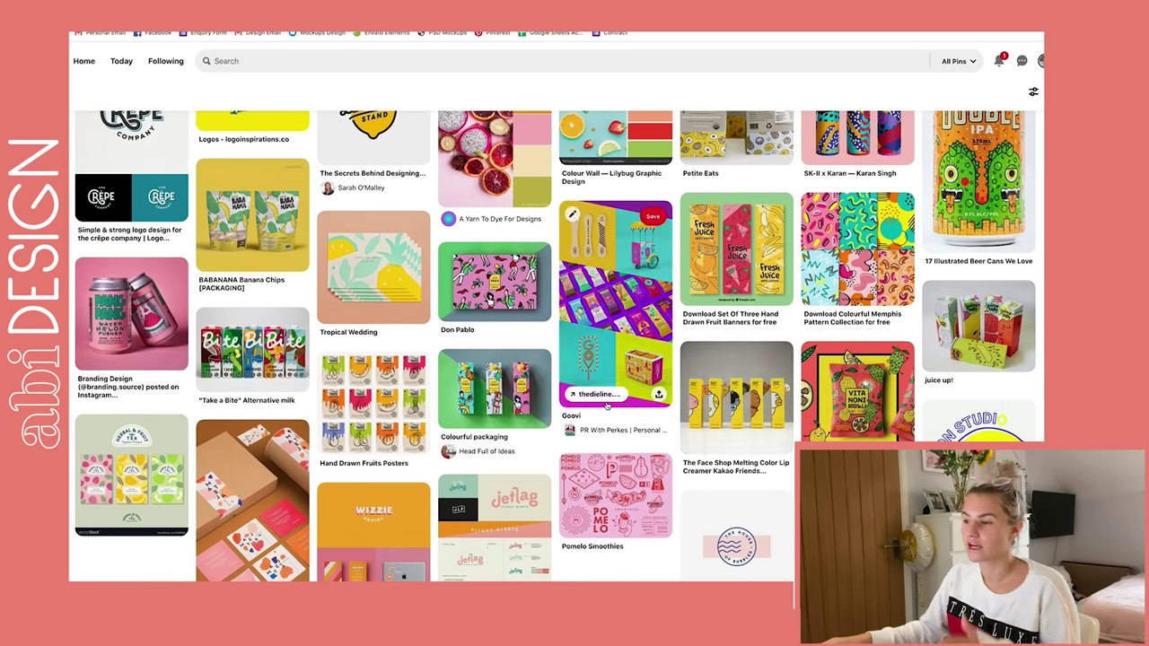
pyautogui.rightClick(493, 383)
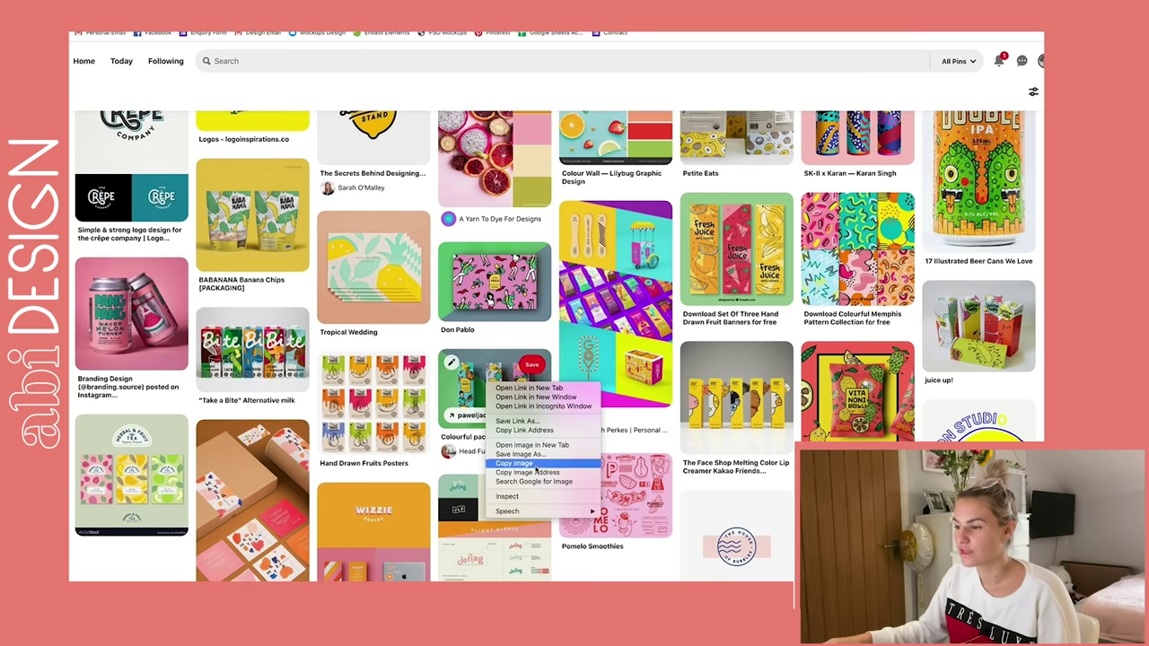
pyautogui.click(543, 464)
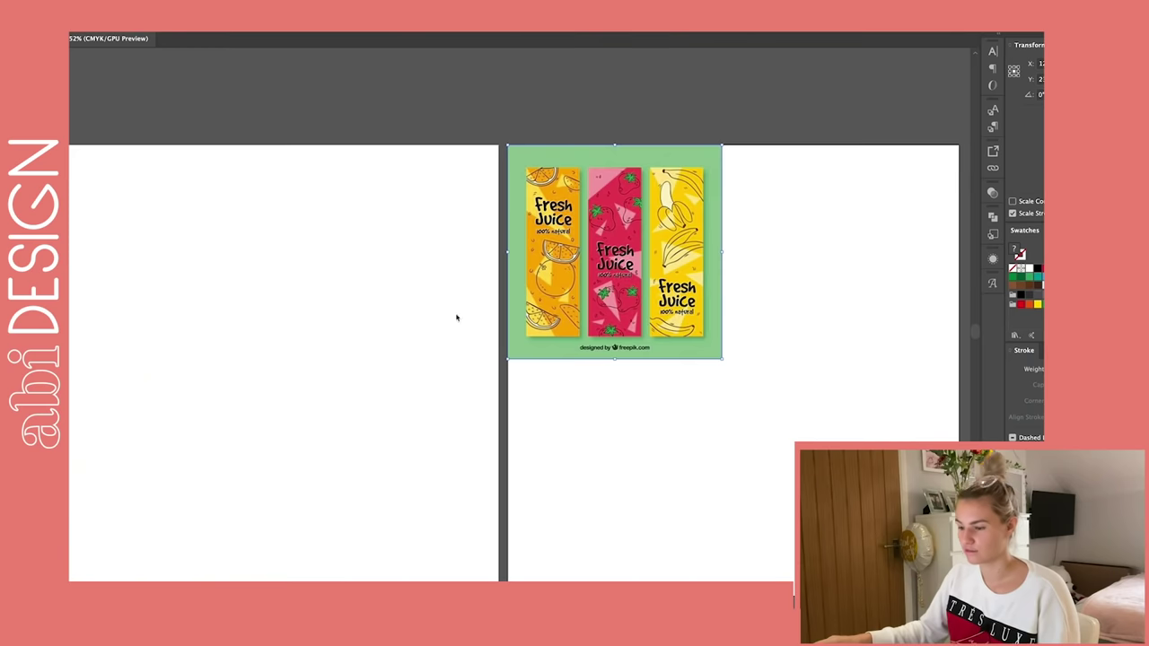
pyautogui.hscroll(5, 511, 341)
pyautogui.hotkey('ctrl', 'v')
pyautogui.moveTo(485, 359); pyautogui.dragTo(715, 243)
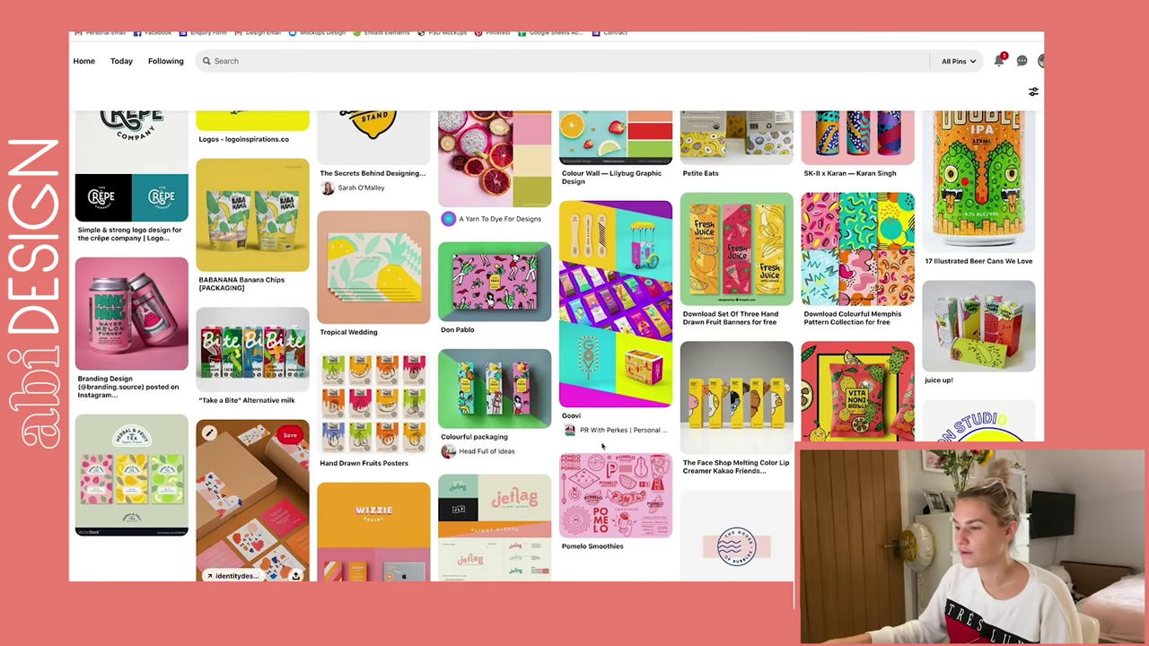
# - Look over the remaining pins on the Pinterest board and the assembled mood board artboard in Illustrator
pyautogui.scroll(-2, 556, 359)
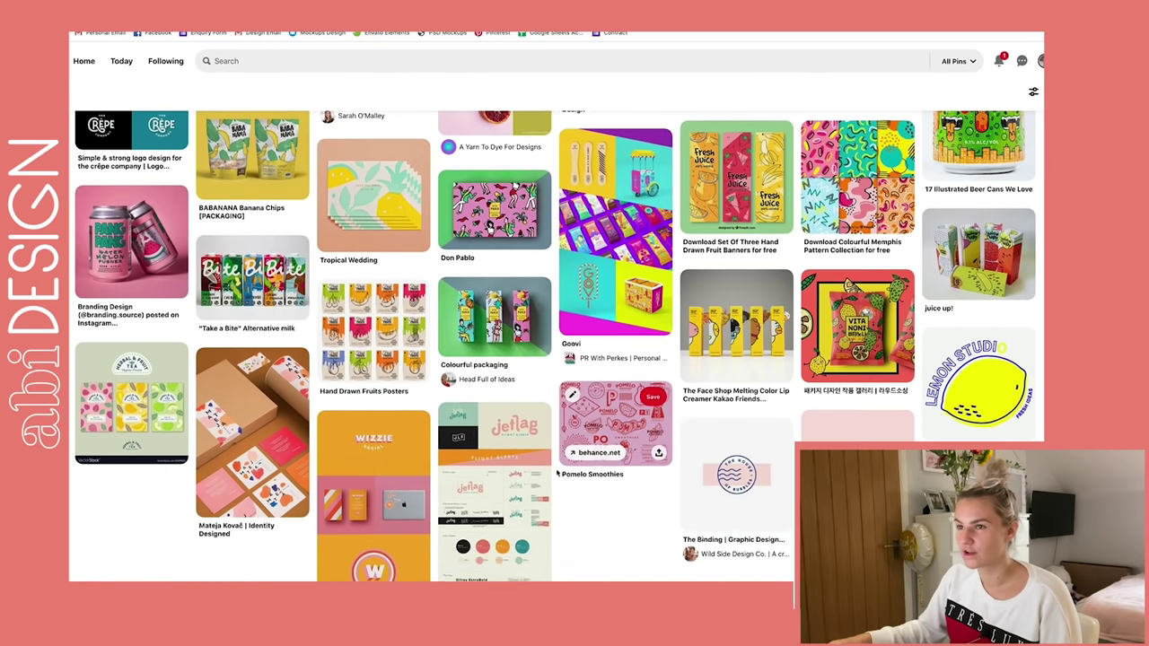
pyautogui.scroll(5, 243, 188)
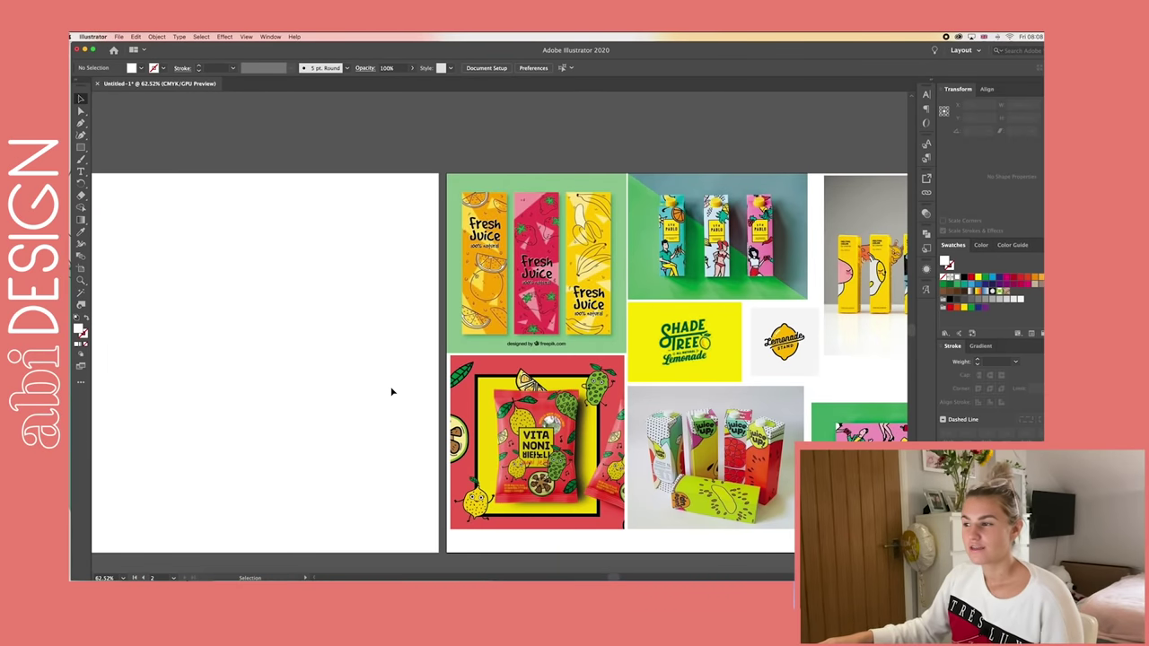
pyautogui.hscroll(-2, 378, 389)
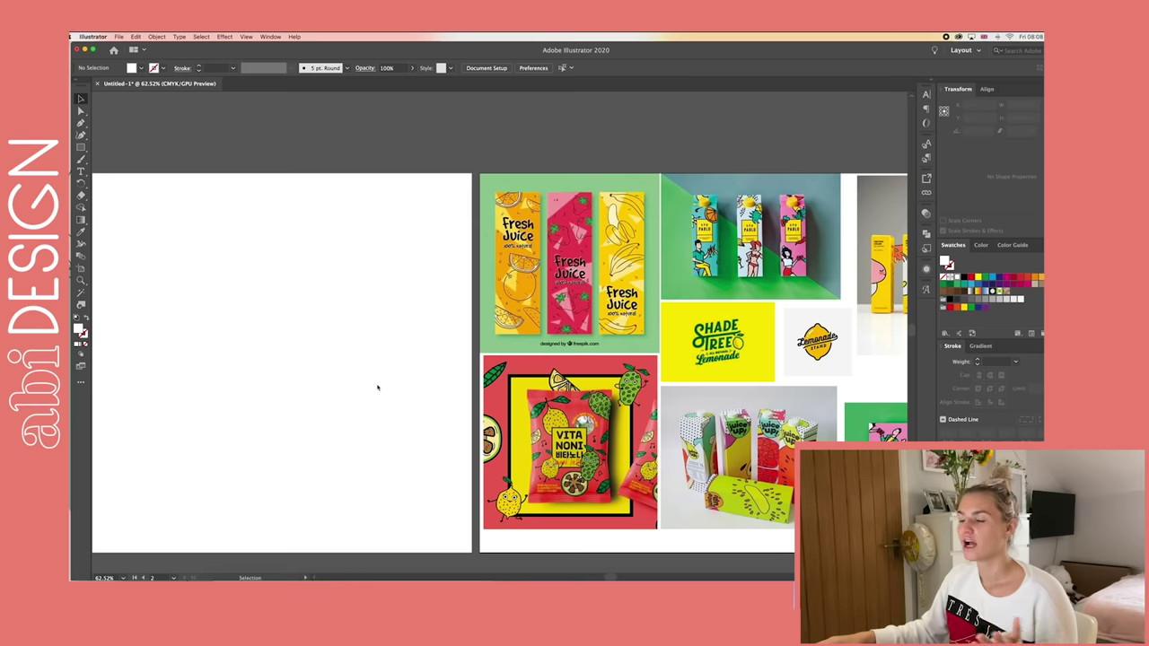
pyautogui.hscroll(2, 377, 388)
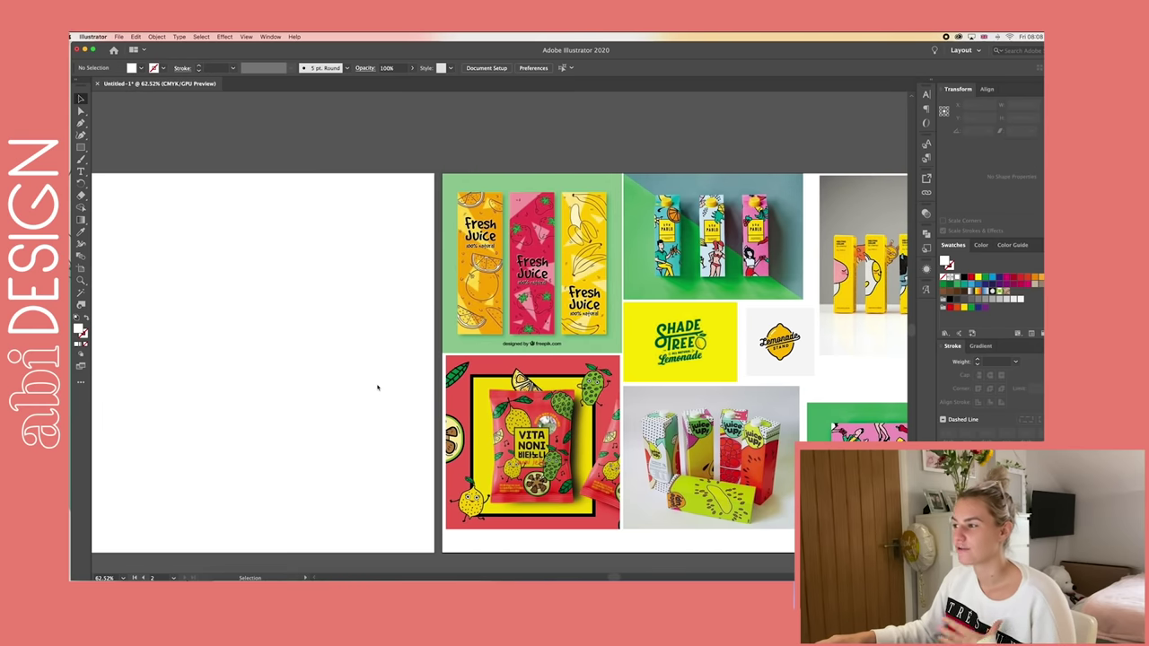
pyautogui.hscroll(2, 377, 388)
pyautogui.hscroll(-4, 377, 387)
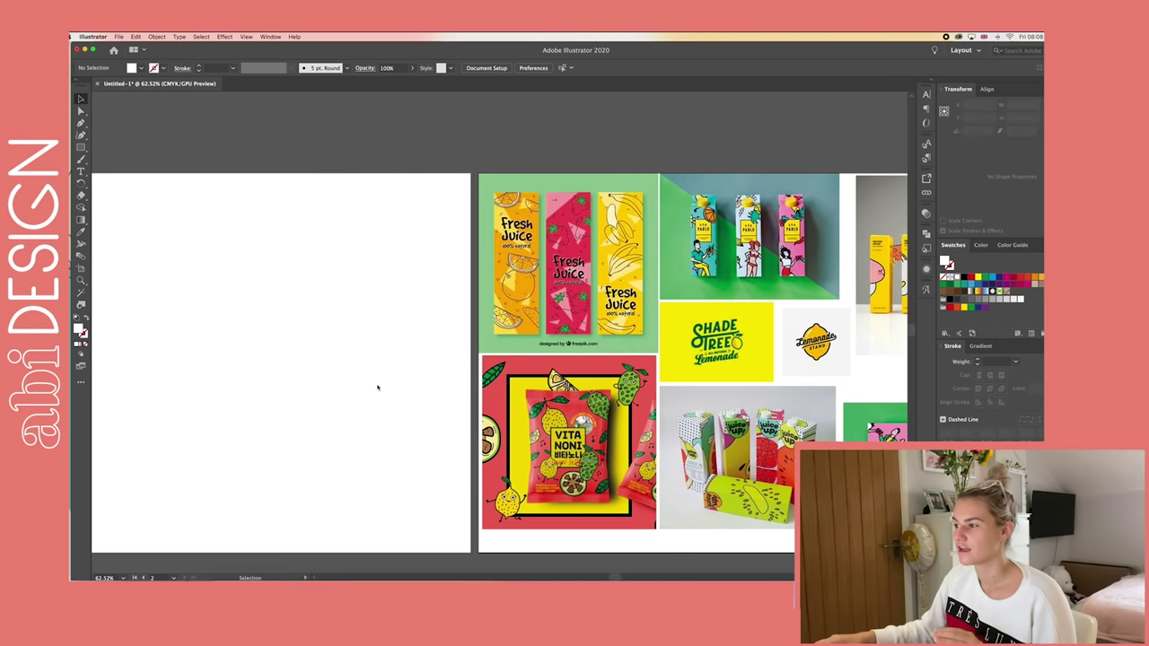
pyautogui.hscroll(-1, 376, 388)
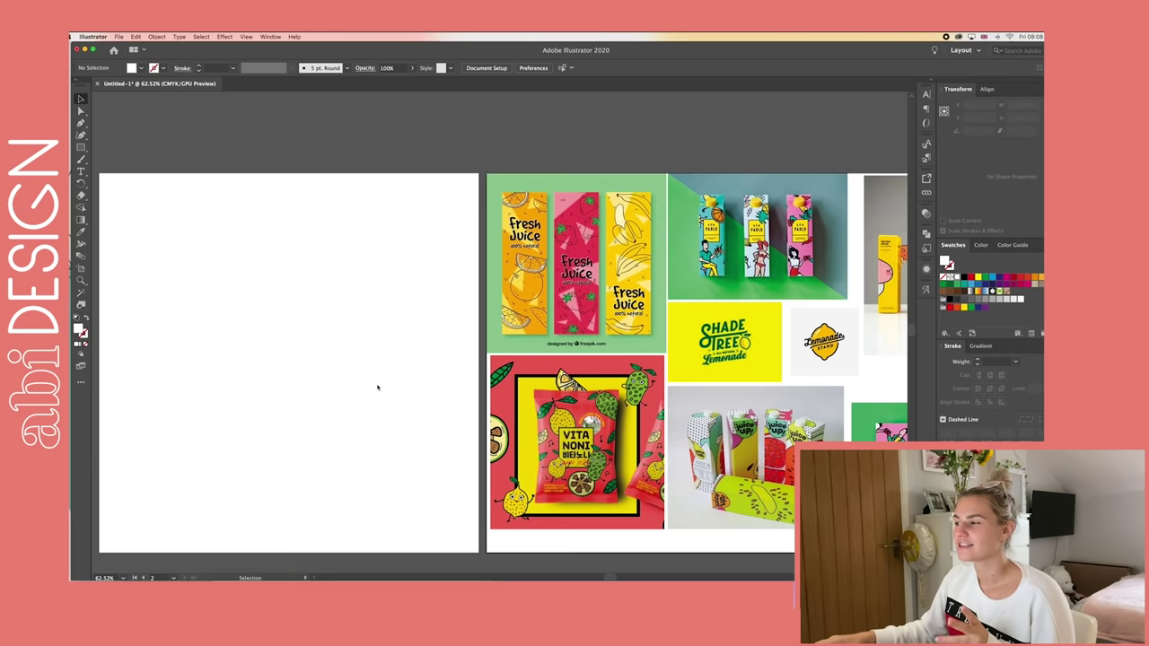
# - Add the text "Spill the tea" in Myriad Pro Regular to the blank artboard beside the mood board
pyautogui.hscroll(-3, 368, 380)
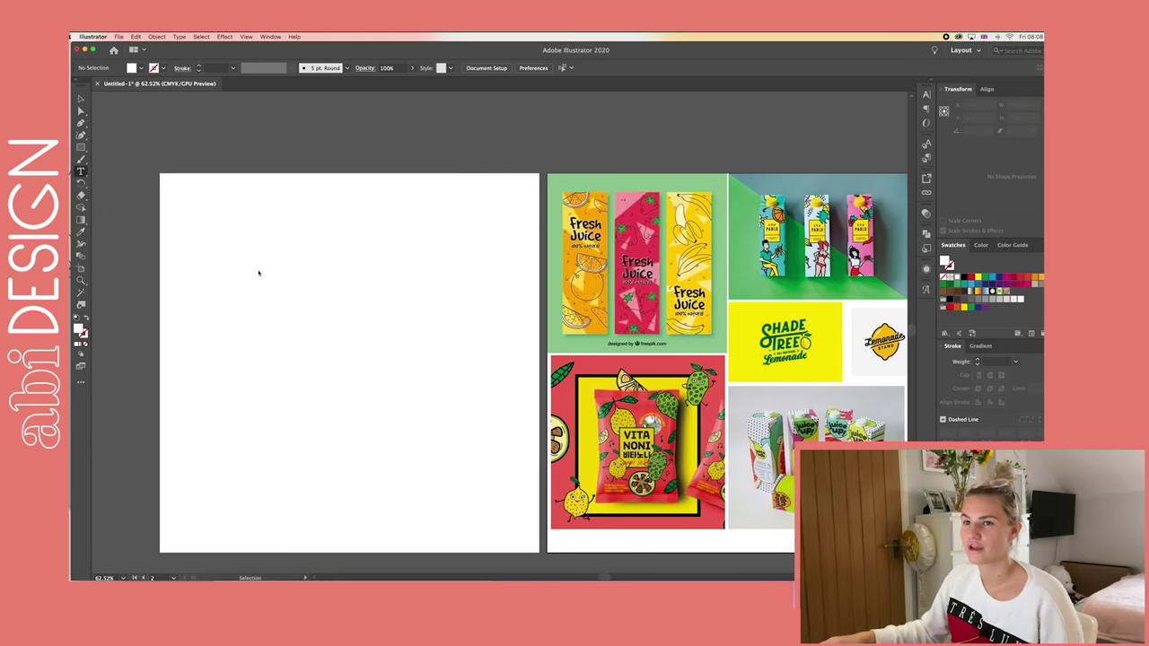
pyautogui.click(81, 172)
pyautogui.click(241, 271)
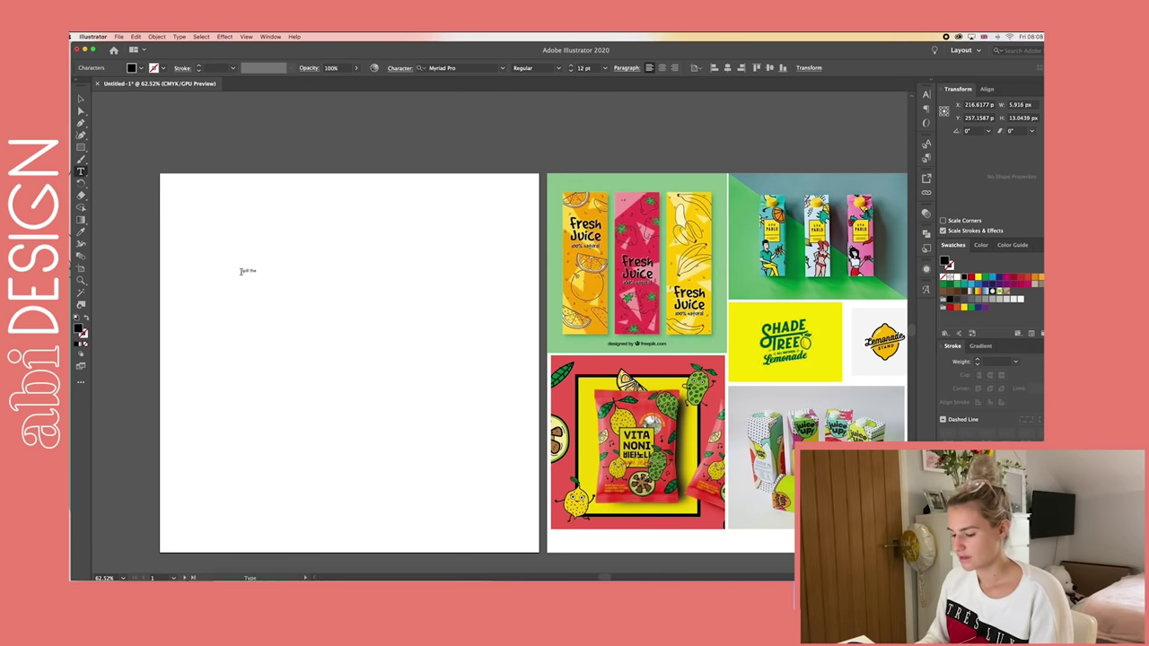
pyautogui.click(81, 99)
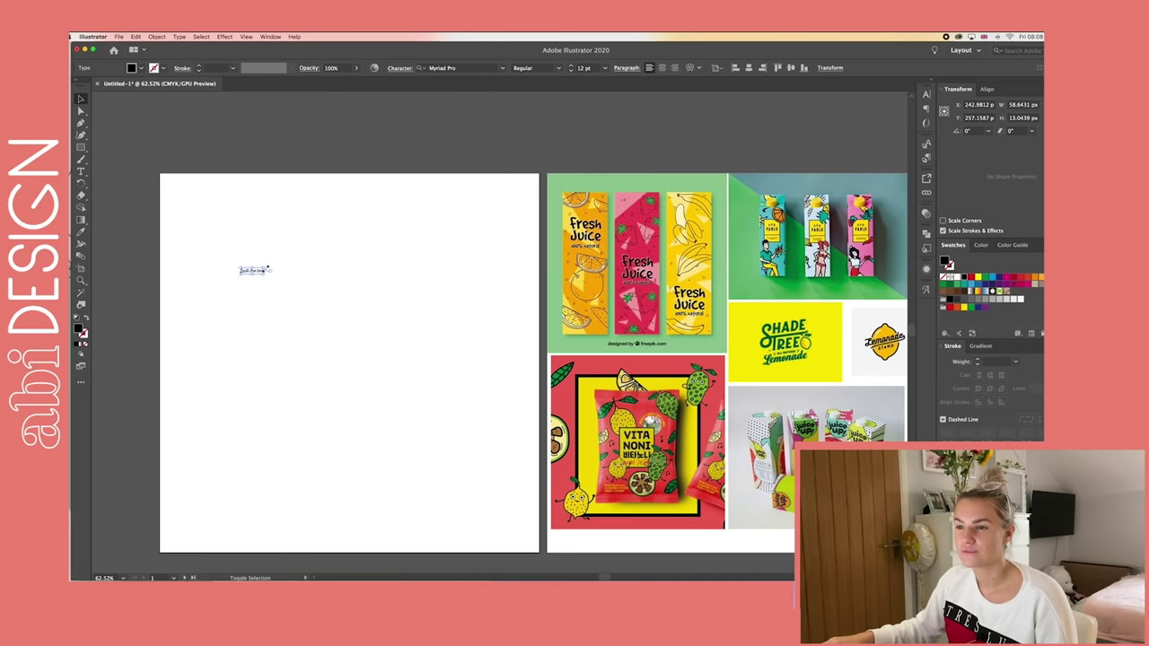
# - Enlarge the "Spill the tea" text to about 108 pt and stack two duplicates below it
pyautogui.moveTo(267, 267); pyautogui.dragTo(344, 252)
pyautogui.moveTo(297, 278); pyautogui.dragTo(319, 332)
# - Browse the font list and set the upper "Spill the tea" text to Bestters Supply
pyautogui.click(371, 255)
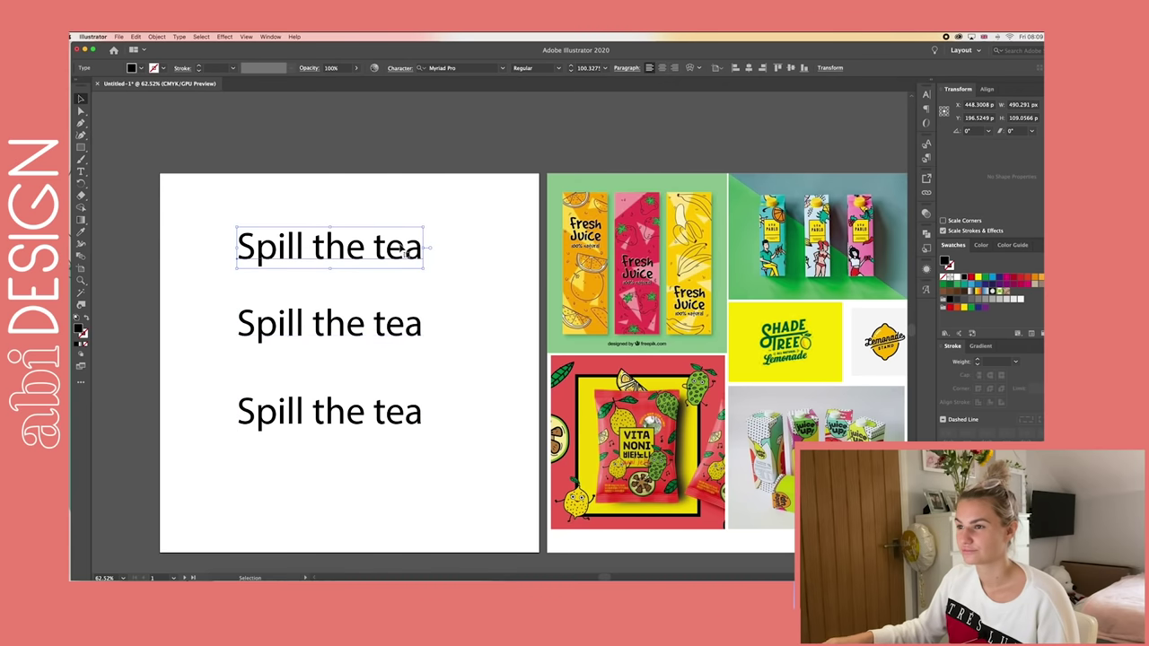
pyautogui.click(503, 69)
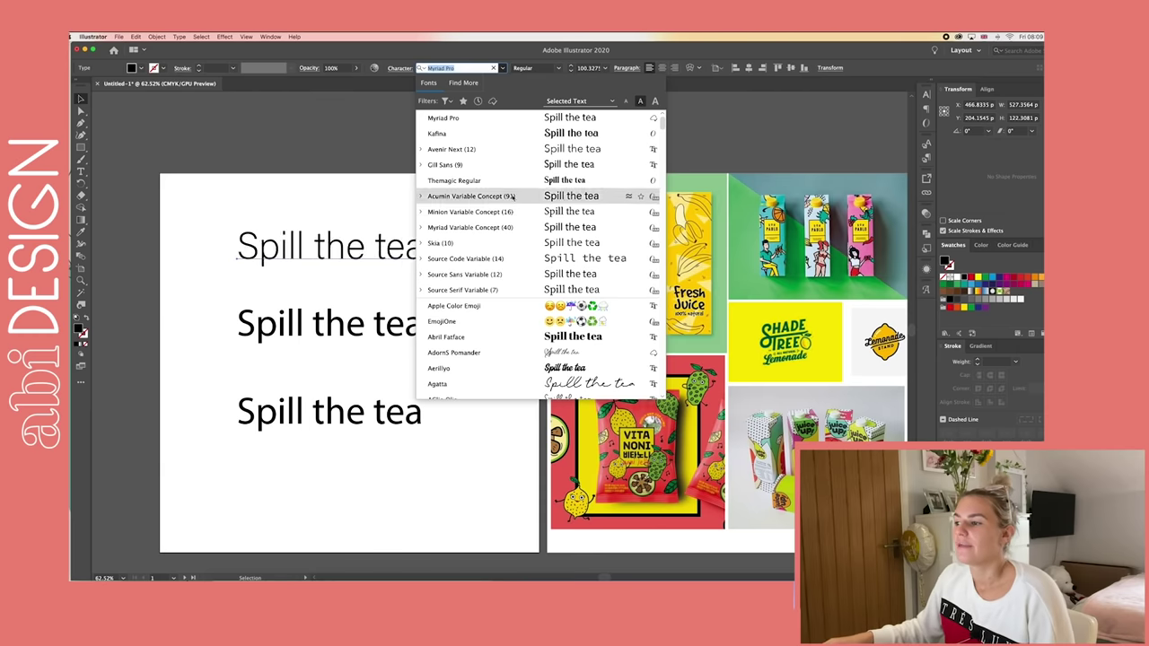
pyautogui.scroll(-6, 511, 269)
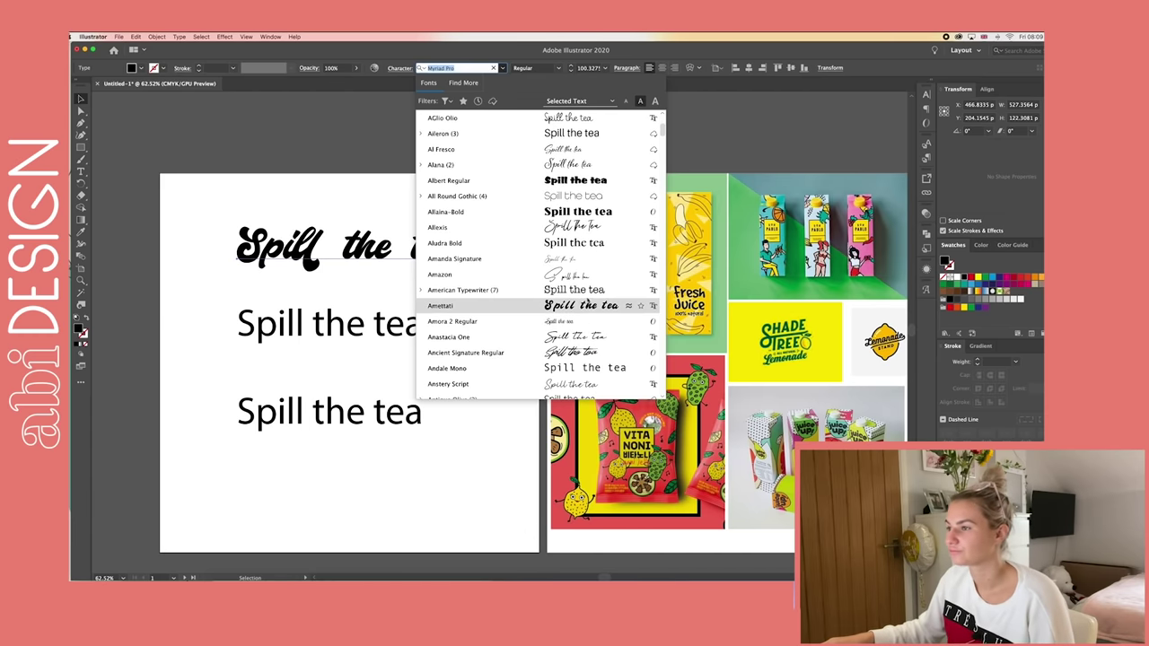
pyautogui.scroll(-5, 569, 296)
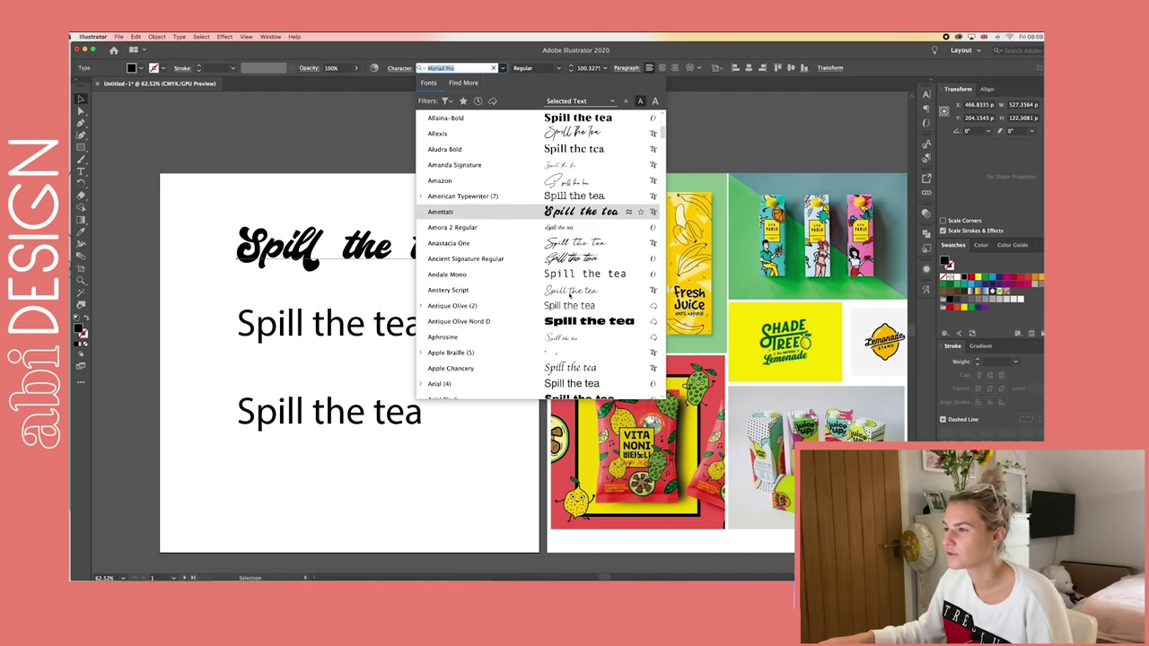
pyautogui.scroll(-8, 570, 294)
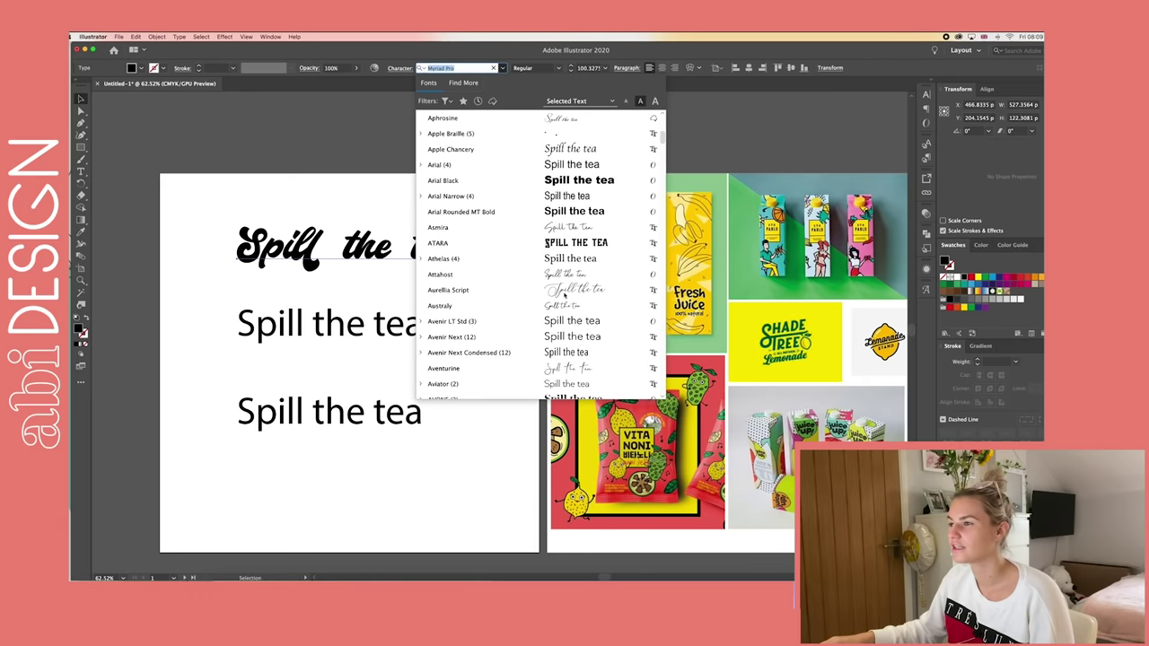
pyautogui.scroll(-10, 565, 295)
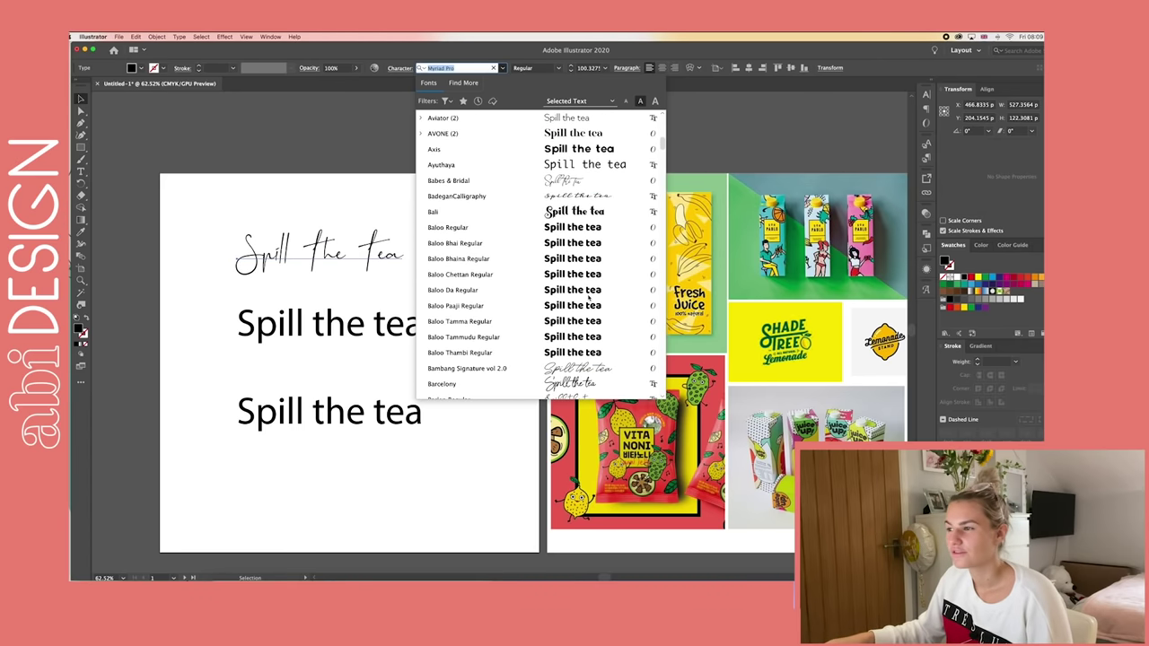
pyautogui.scroll(-5, 588, 296)
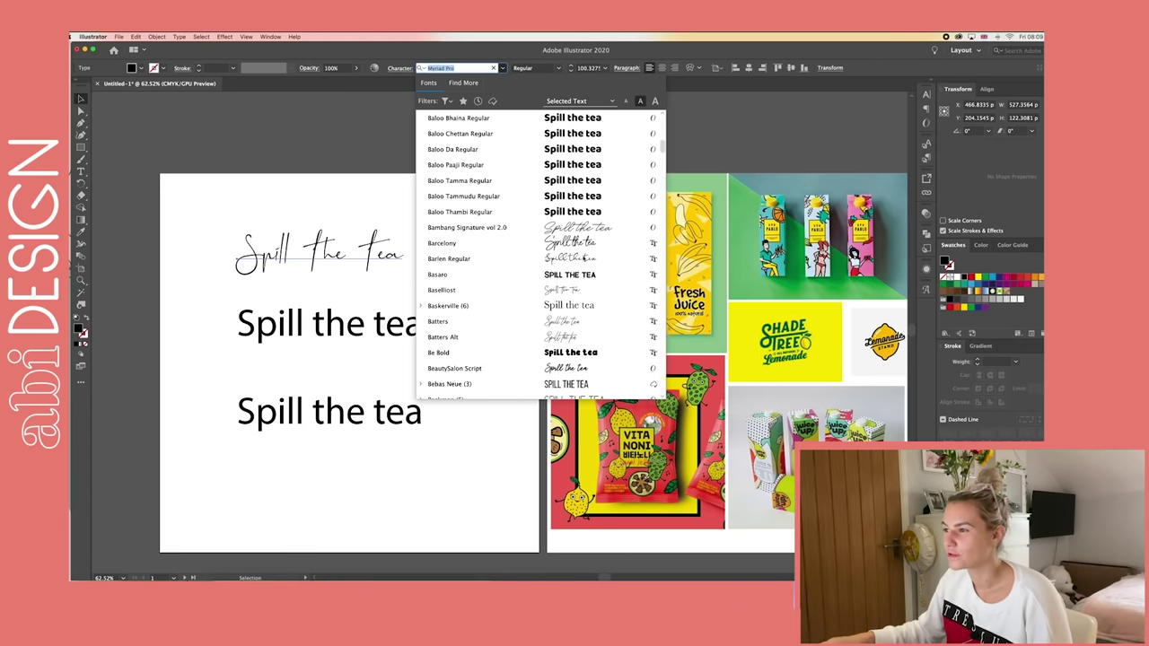
pyautogui.scroll(-3, 584, 269)
pyautogui.click(586, 369)
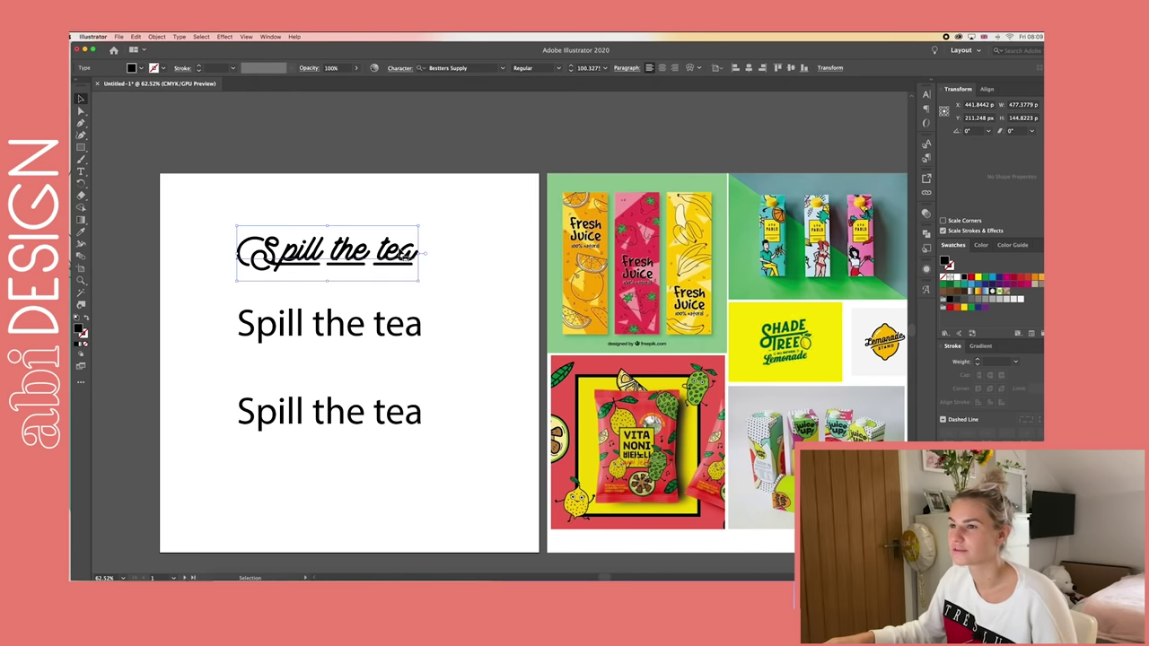
# - Show the Glyphs panel and replace the "i" of "Spill" in the upper text with its alternate without the underline
pyautogui.click(341, 321)
pyautogui.doubleClick(325, 239)
pyautogui.moveTo(321, 253); pyautogui.dragTo(281, 257)
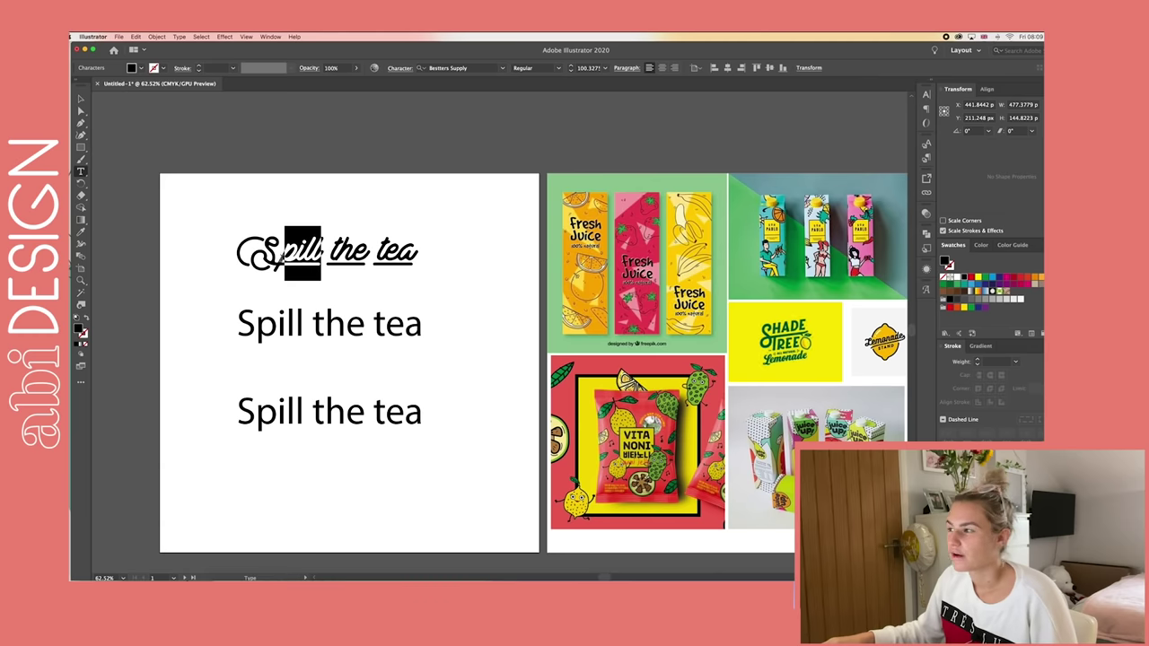
pyautogui.hotkey('alt', 'shift', 'F11')
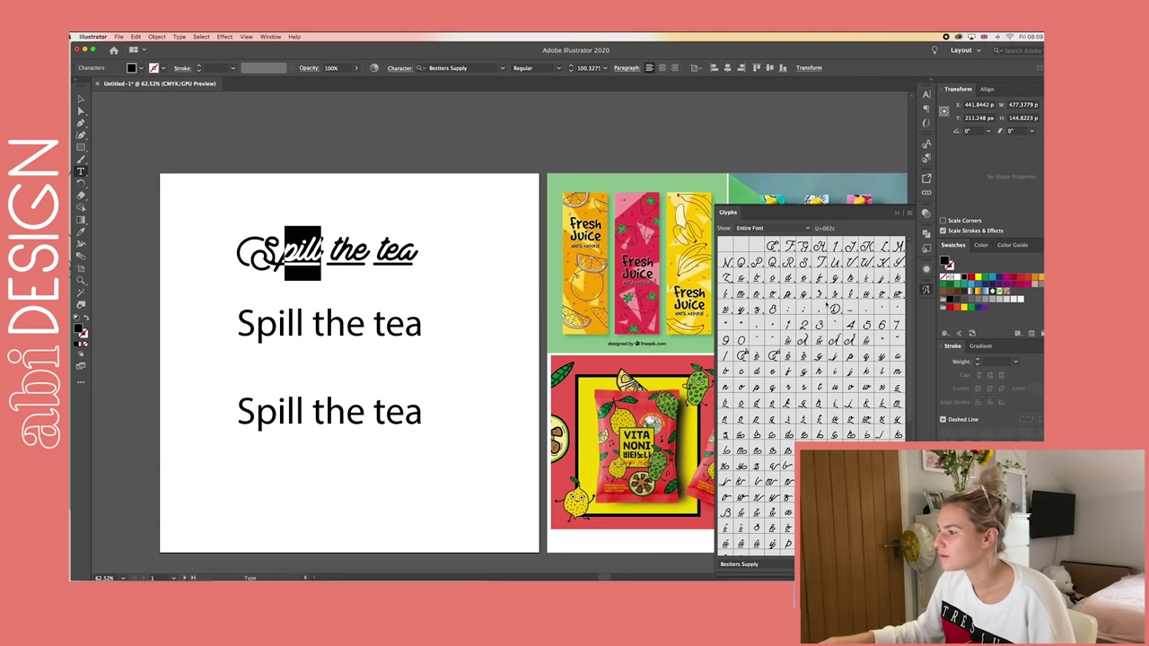
pyautogui.moveTo(283, 255); pyautogui.dragTo(321, 255)
pyautogui.moveTo(297, 255)
pyautogui.mouseDown()
pyautogui.moveTo(283, 255)
pyautogui.moveTo(305, 255)
pyautogui.mouseUp()
pyautogui.click(305, 290)
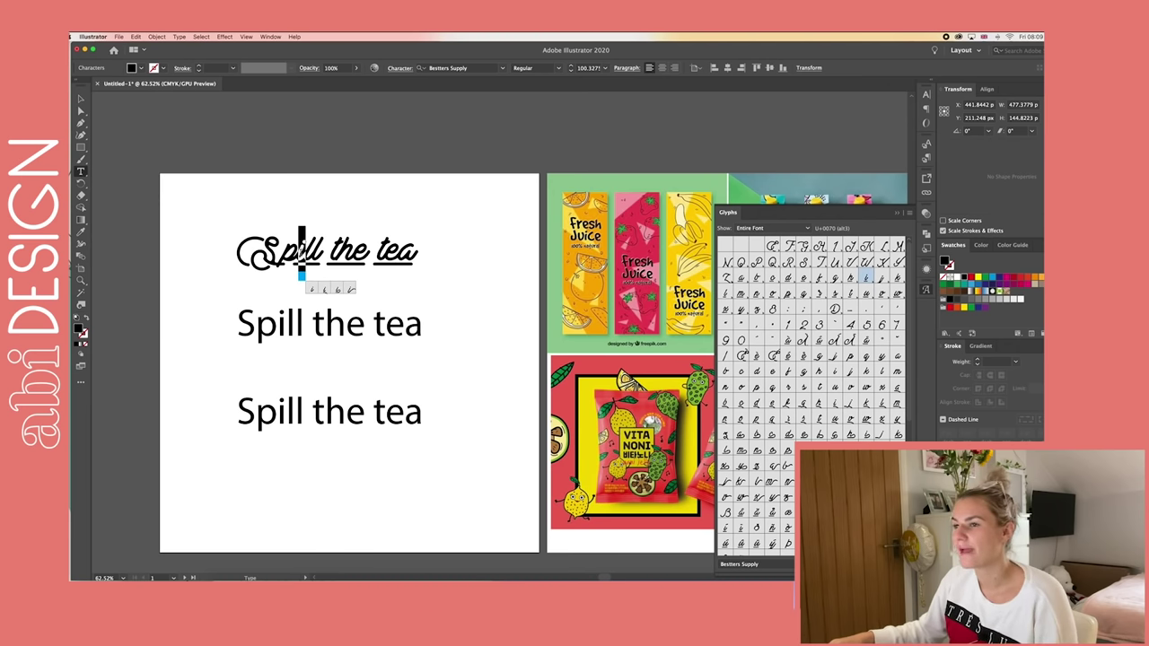
pyautogui.click(312, 291)
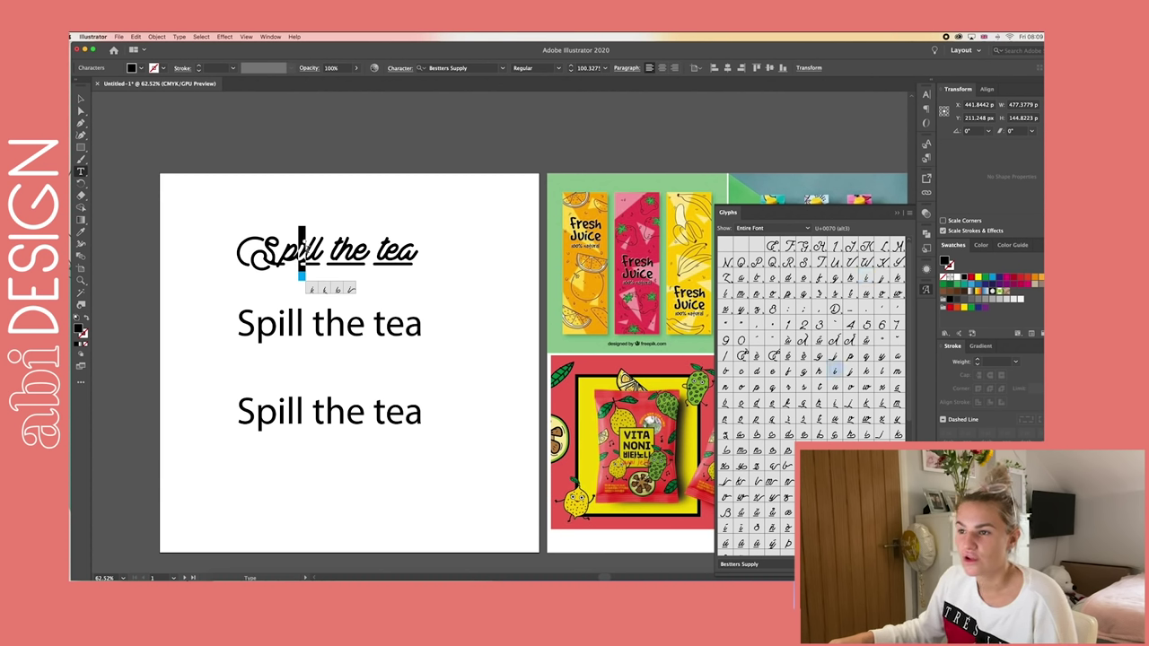
# - Replace the "ll" of "Spill" and the "th" of "the" in the upper text with alternates without the underline
pyautogui.moveTo(306, 256); pyautogui.dragTo(356, 256)
pyautogui.click(320, 289)
pyautogui.click(327, 290)
pyautogui.click(346, 290)
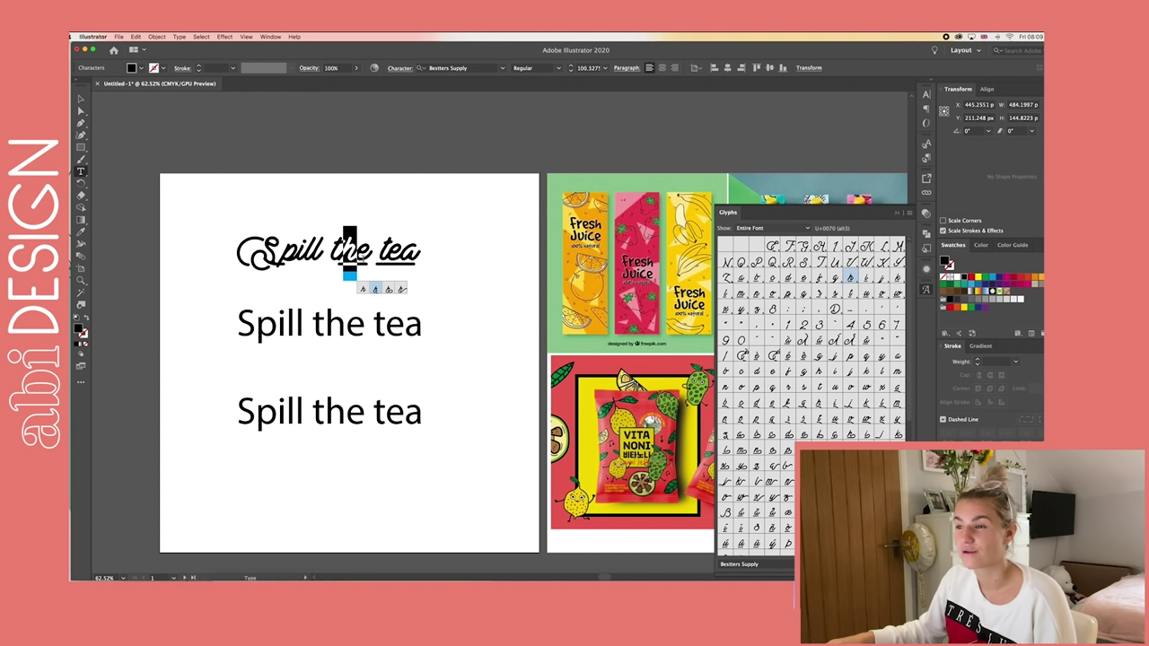
pyautogui.click(363, 289)
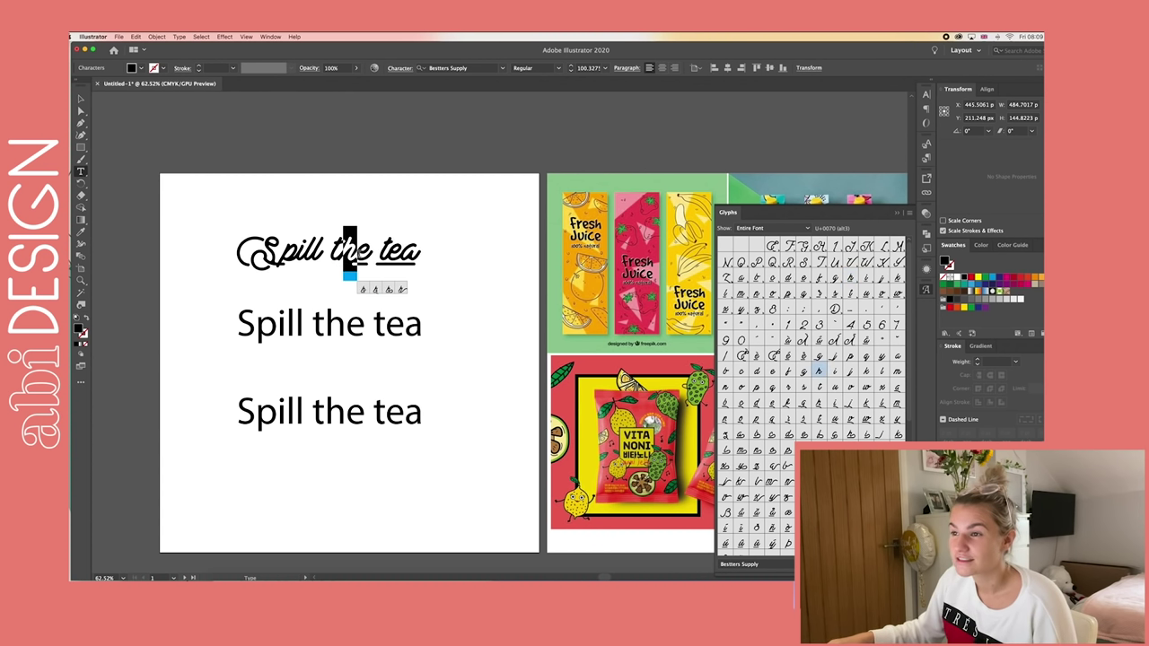
# - Replace the "e" of "the" and the letters of "tea" in the upper text with alternates without the underline
pyautogui.moveTo(357, 255); pyautogui.dragTo(419, 256)
pyautogui.click(376, 289)
pyautogui.click(395, 289)
pyautogui.click(412, 289)
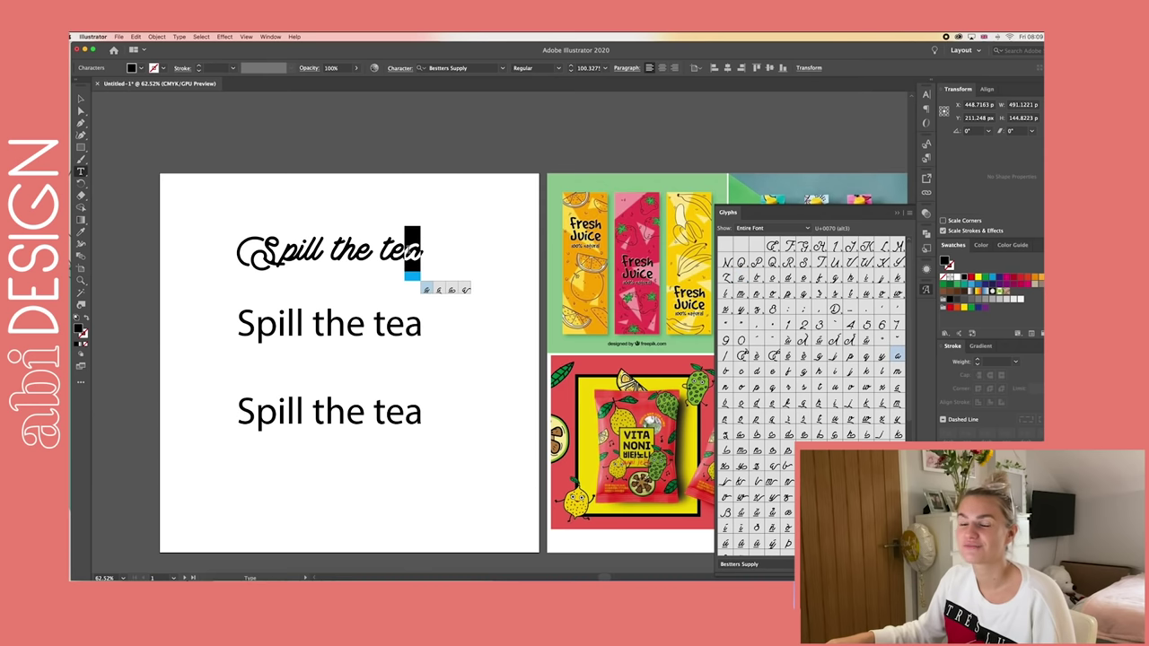
pyautogui.click(426, 290)
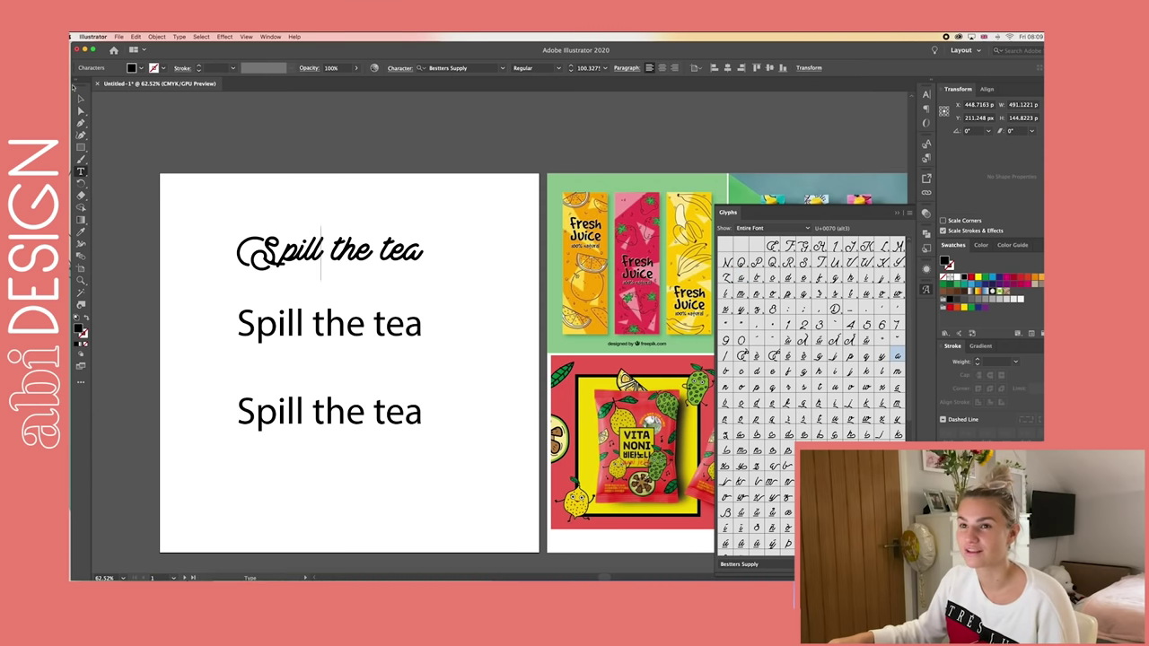
pyautogui.click(81, 98)
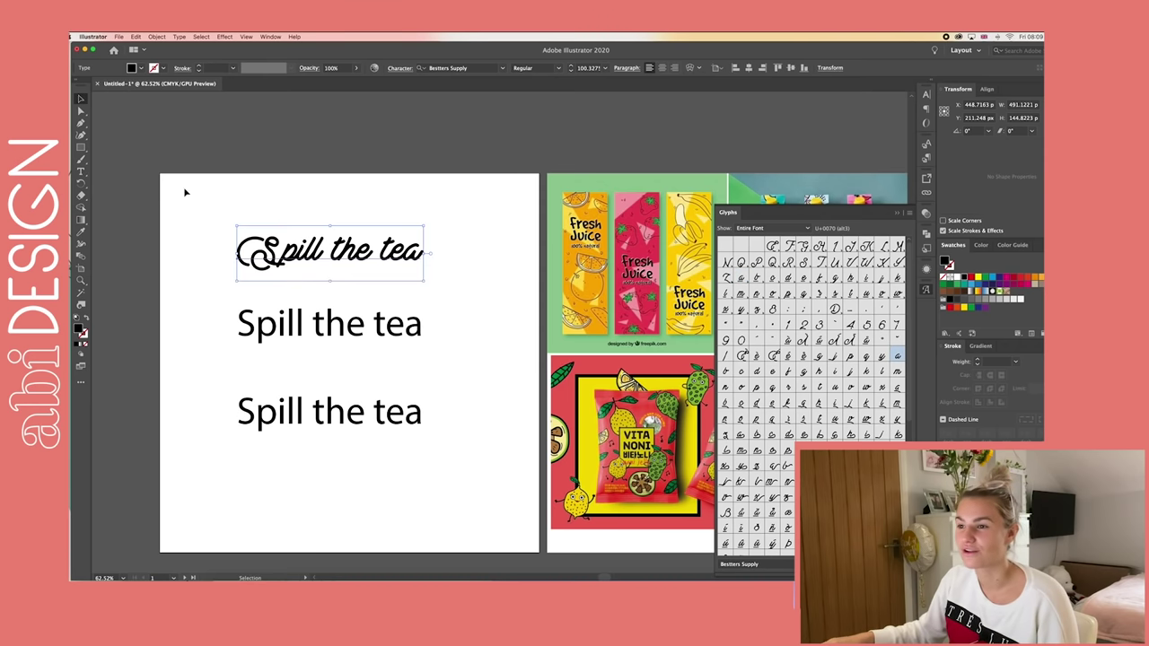
# - Filter the fonts to those similar to Bestters Supply and set the middle "Spill the tea" text to Dattge Hurty
pyautogui.click(365, 310)
pyautogui.click(502, 68)
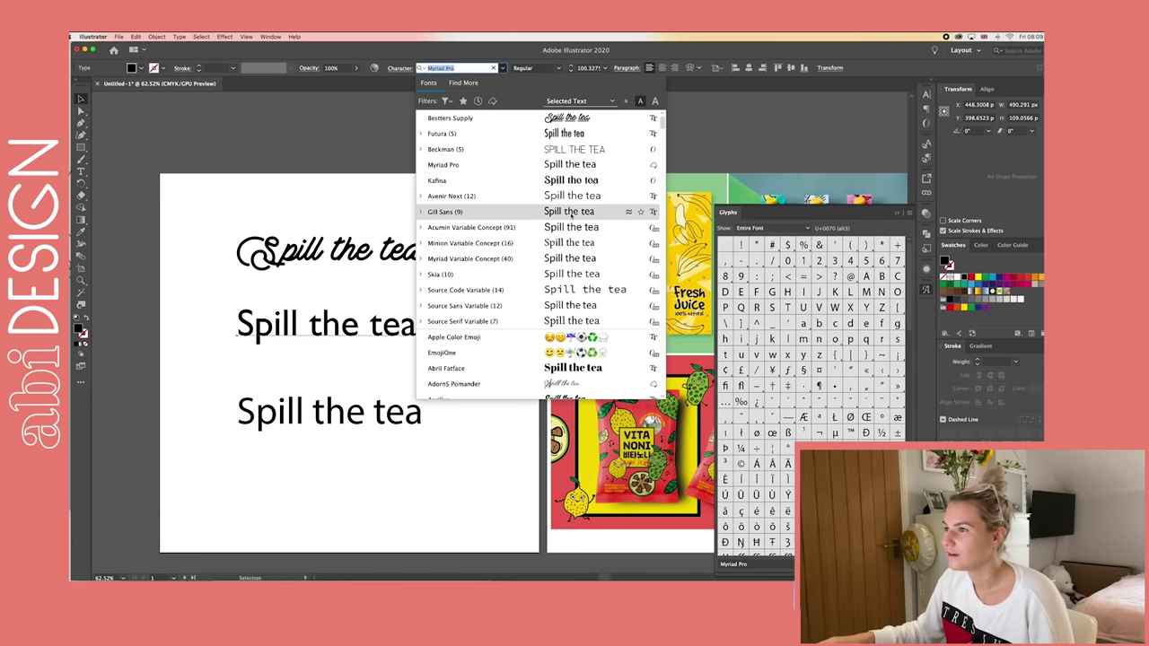
pyautogui.click(628, 119)
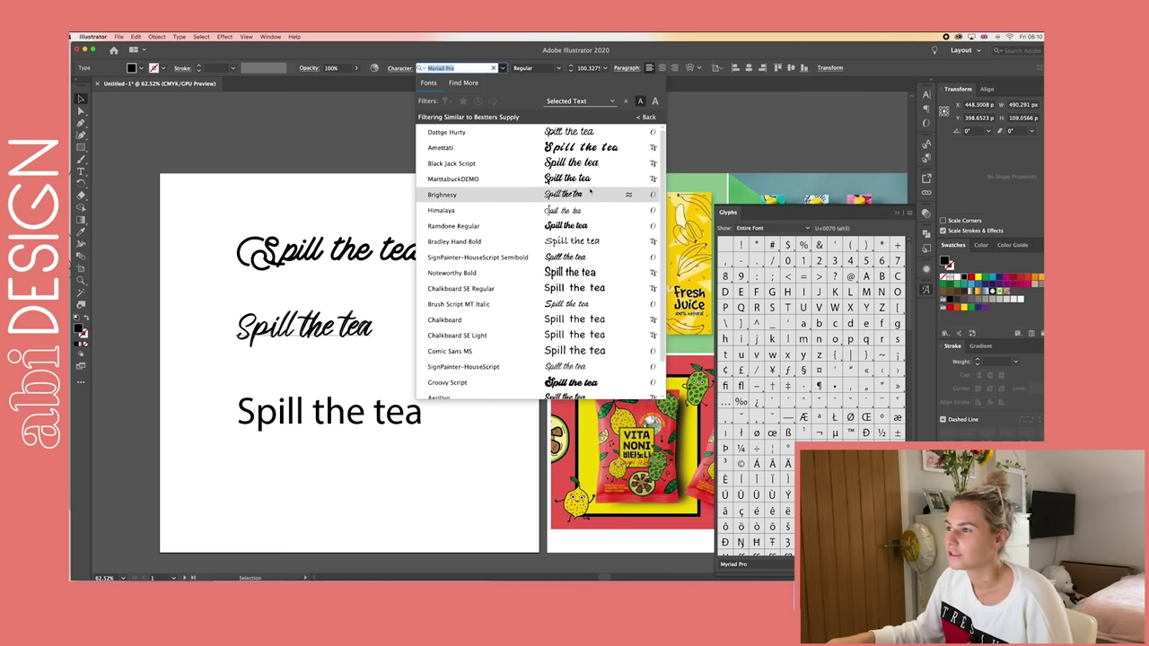
pyautogui.scroll(-2, 578, 300)
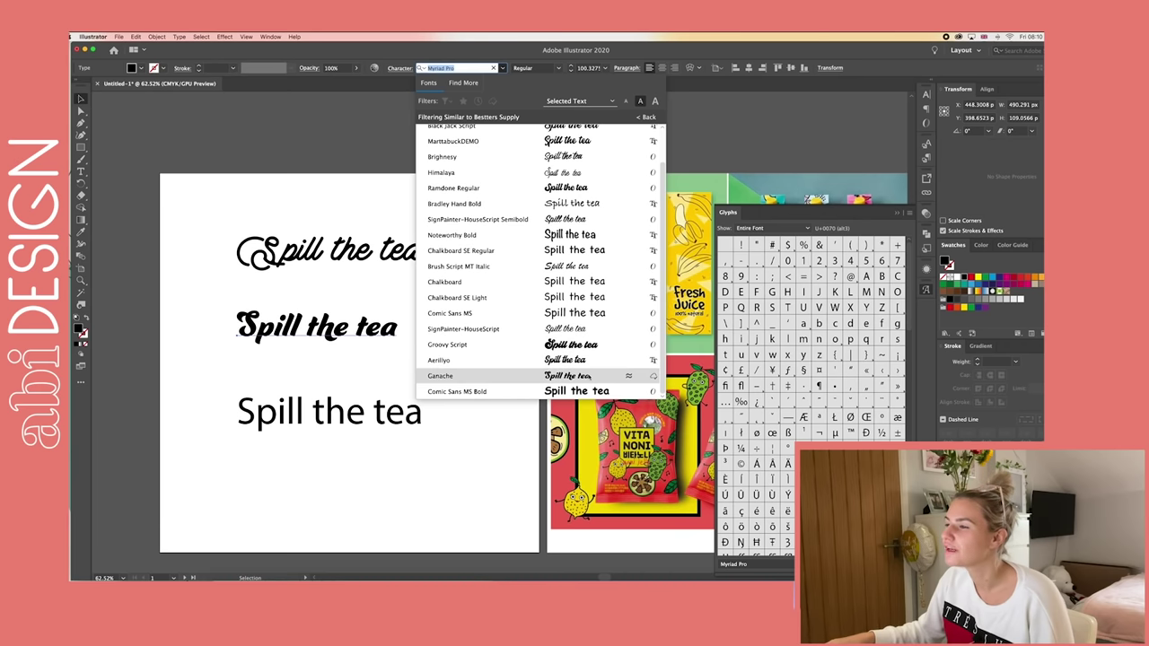
pyautogui.press('Up')
pyautogui.press('Up')
pyautogui.press('Up')
pyautogui.scroll(2, 538, 260)
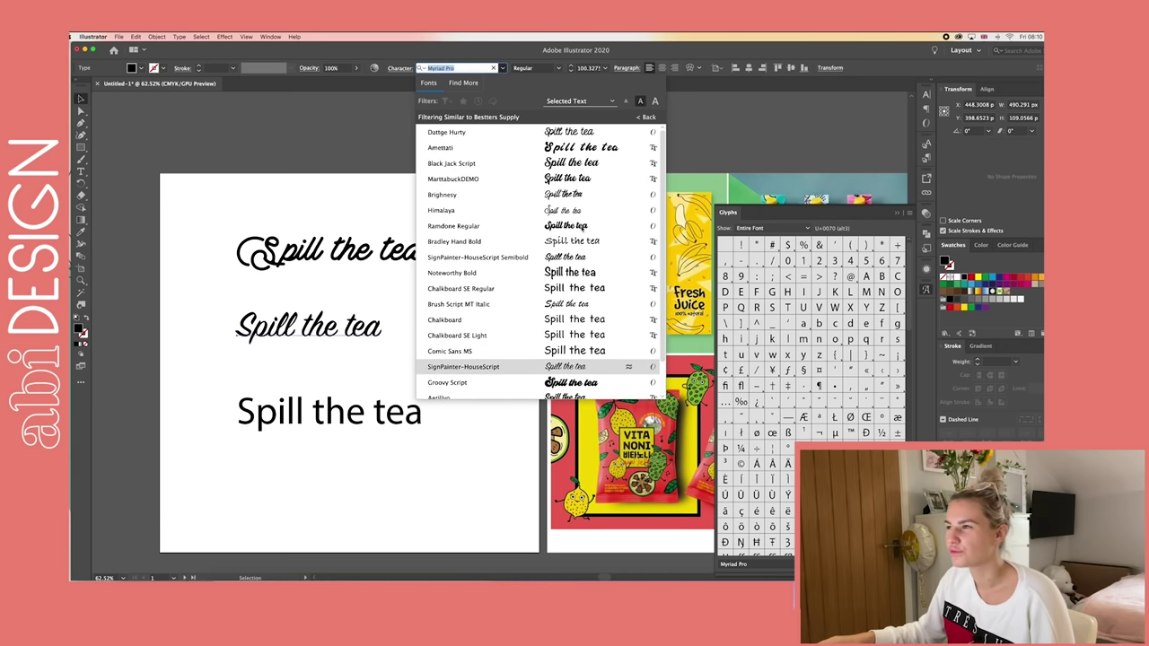
pyautogui.click(554, 135)
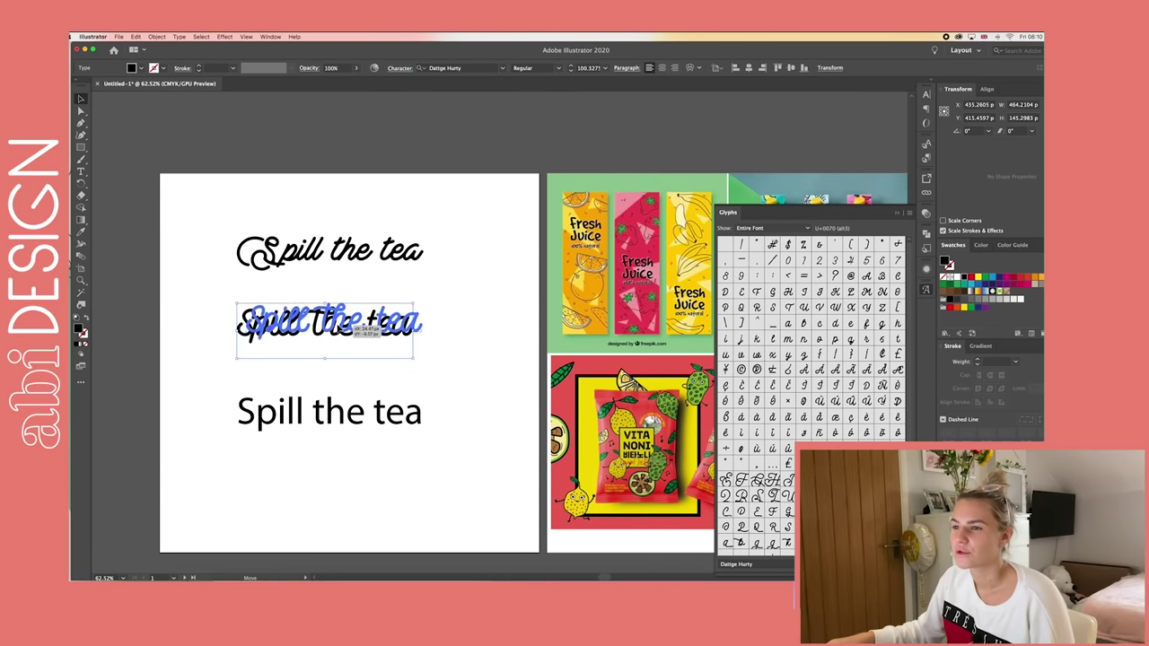
# - Nudge the middle text up and right, and swap its "S" for the looped swash and the "t" of "tea" for the long-crossbar alternate
pyautogui.moveTo(247, 316); pyautogui.dragTo(260, 315)
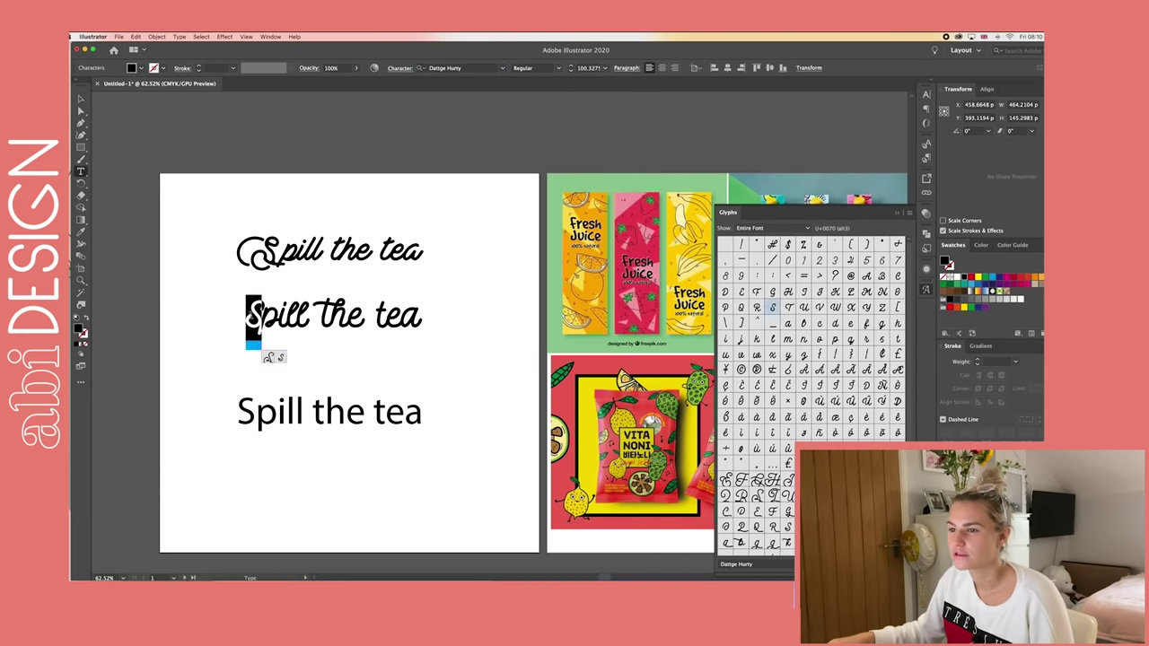
pyautogui.click(269, 358)
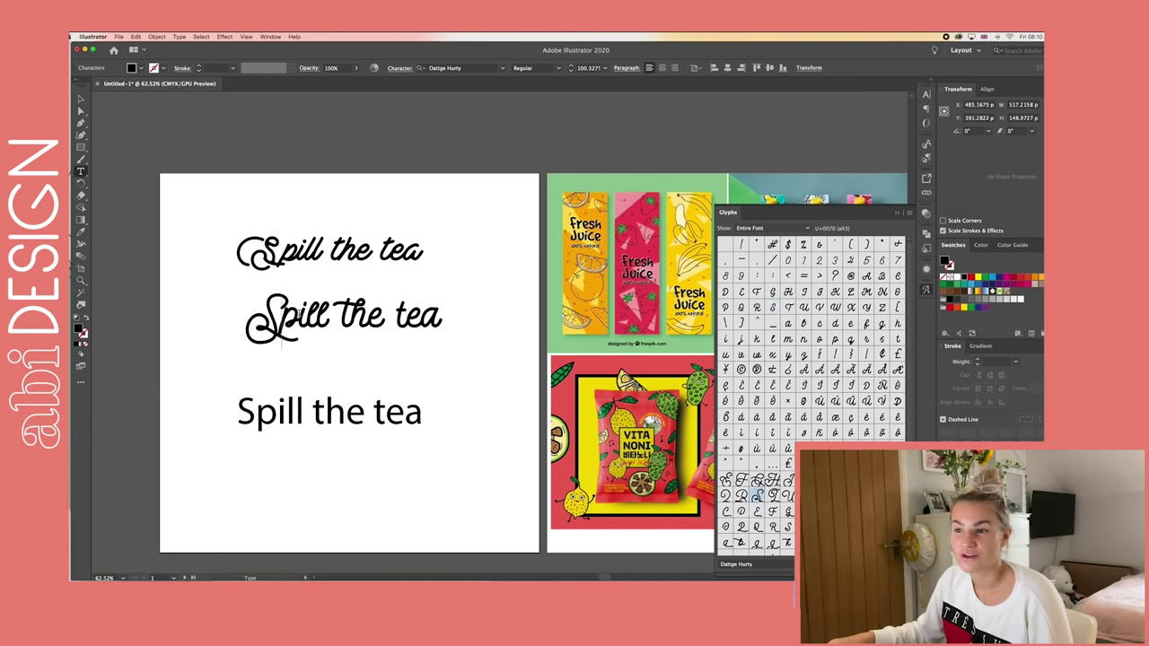
pyautogui.moveTo(316, 316); pyautogui.dragTo(328, 316)
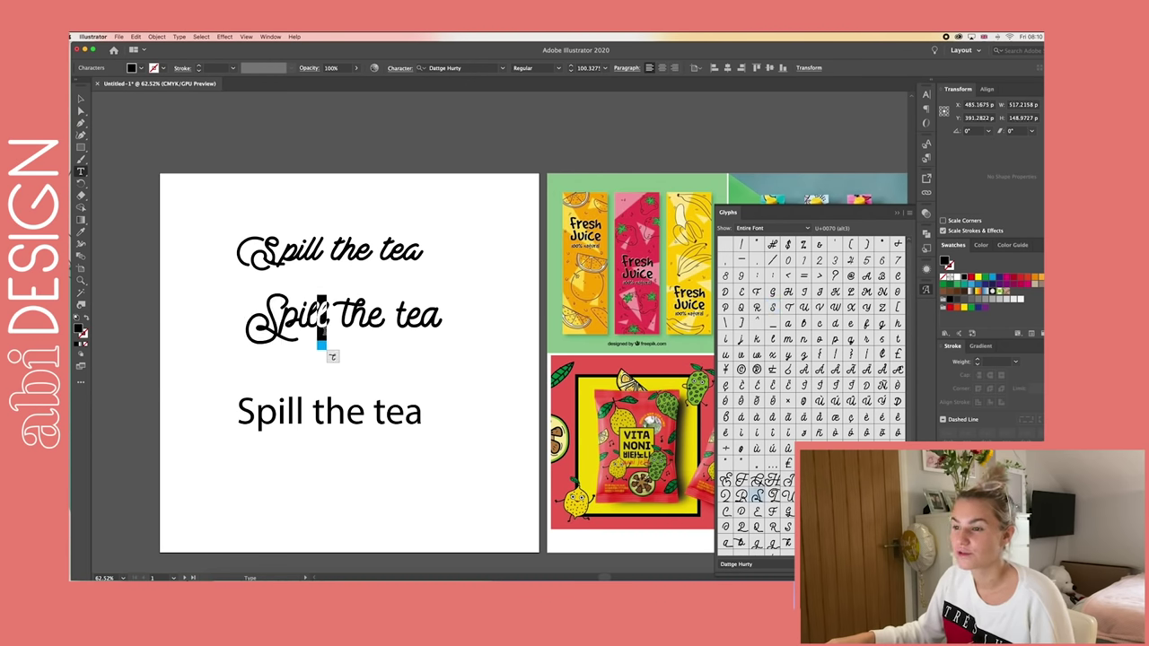
pyautogui.click(316, 341)
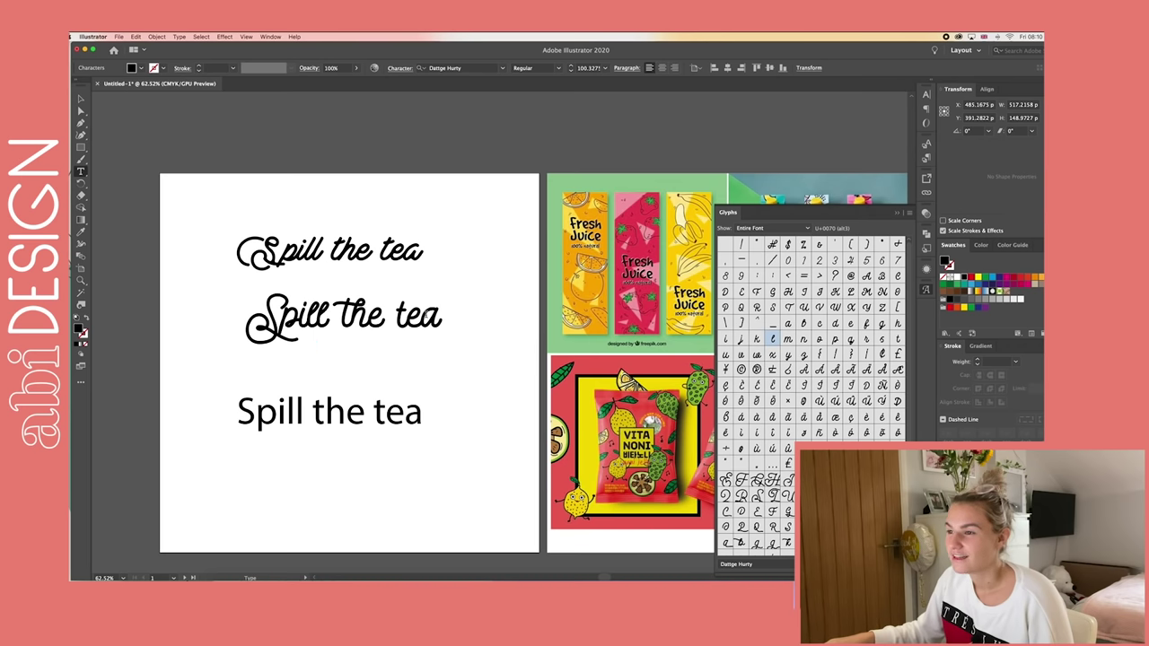
pyautogui.moveTo(420, 316)
pyautogui.mouseDown()
pyautogui.moveTo(441, 316)
pyautogui.moveTo(407, 316)
pyautogui.mouseUp()
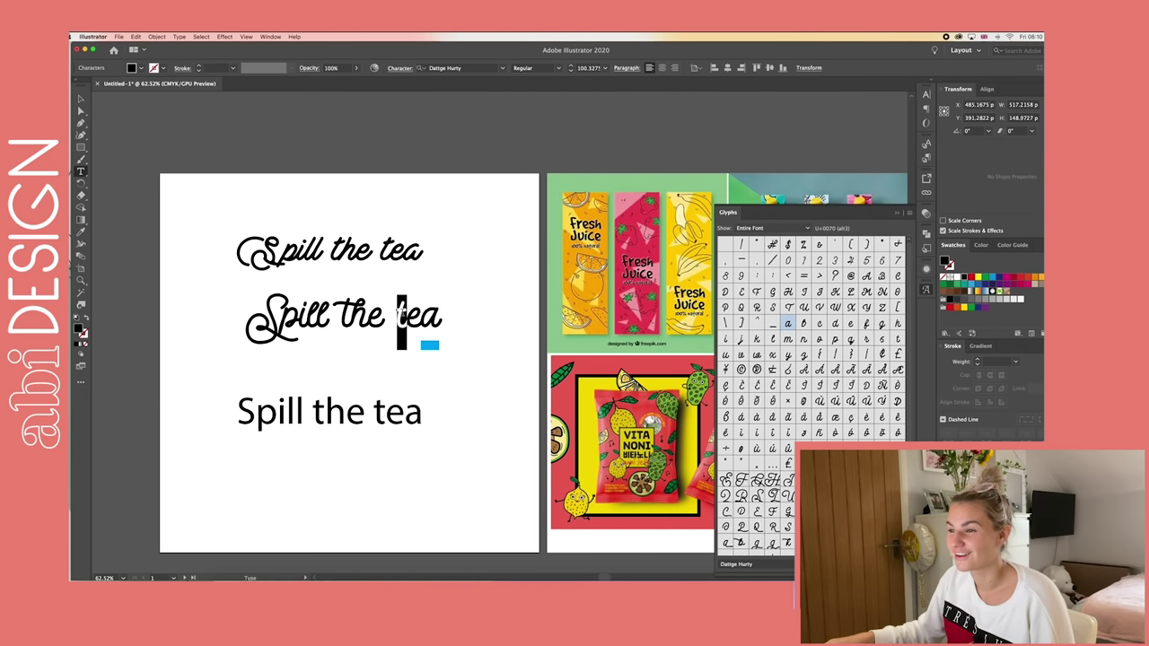
pyautogui.click(413, 358)
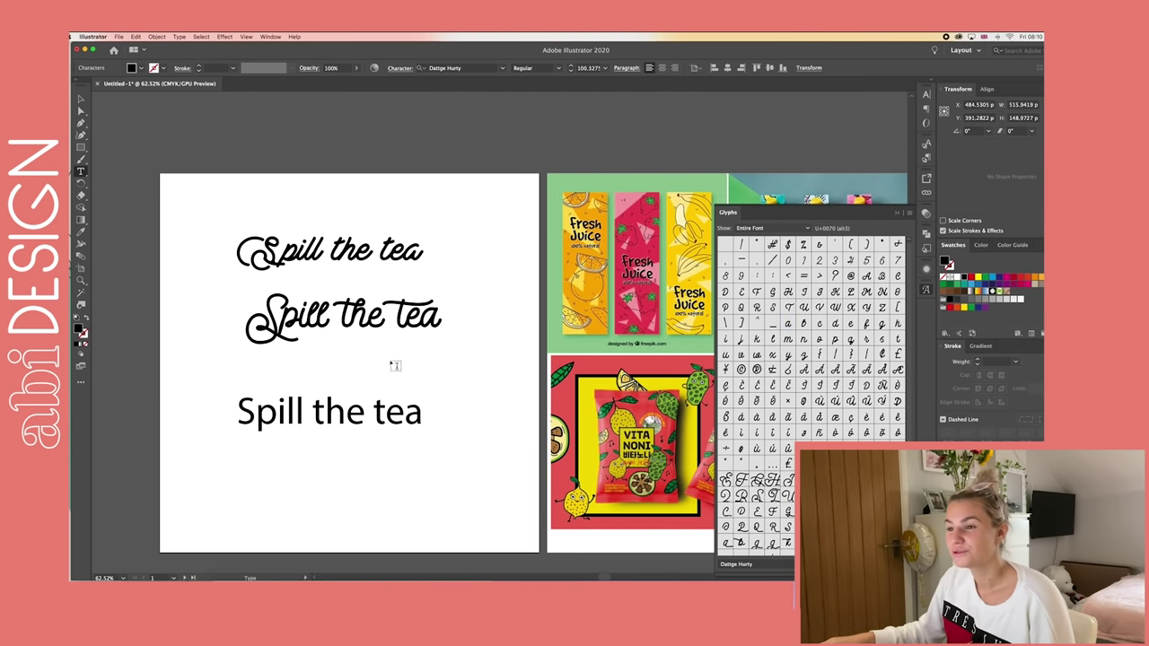
pyautogui.moveTo(257, 413); pyautogui.dragTo(241, 413)
pyautogui.moveTo(407, 310); pyautogui.dragTo(392, 307)
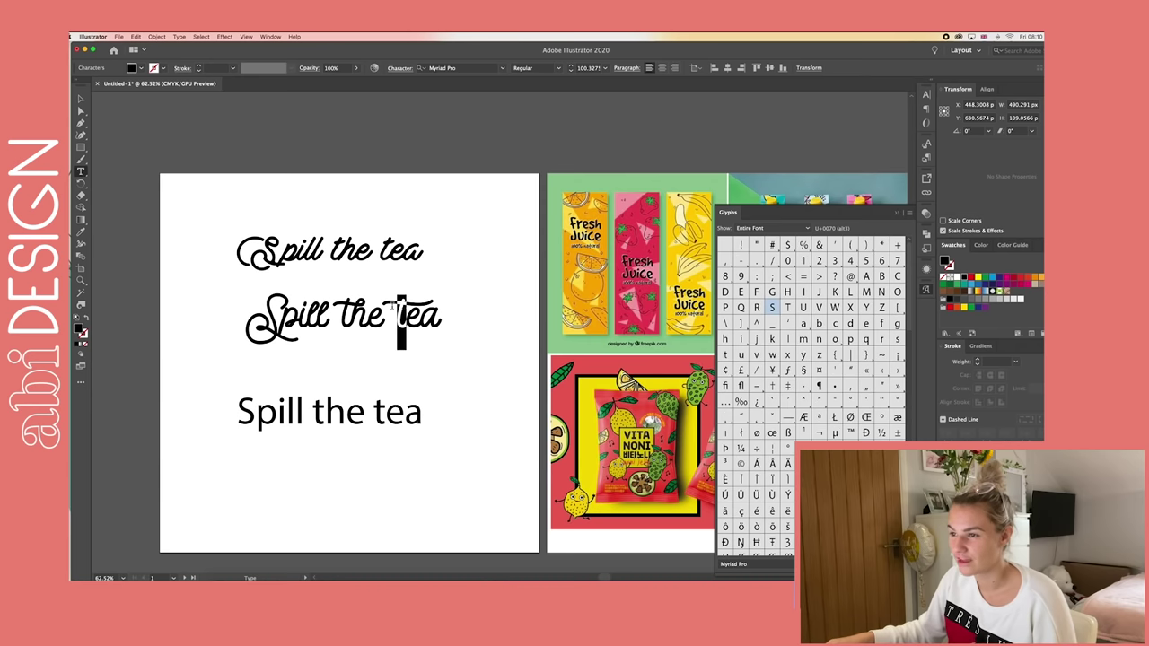
pyautogui.moveTo(258, 413); pyautogui.dragTo(237, 412)
pyautogui.click(276, 413)
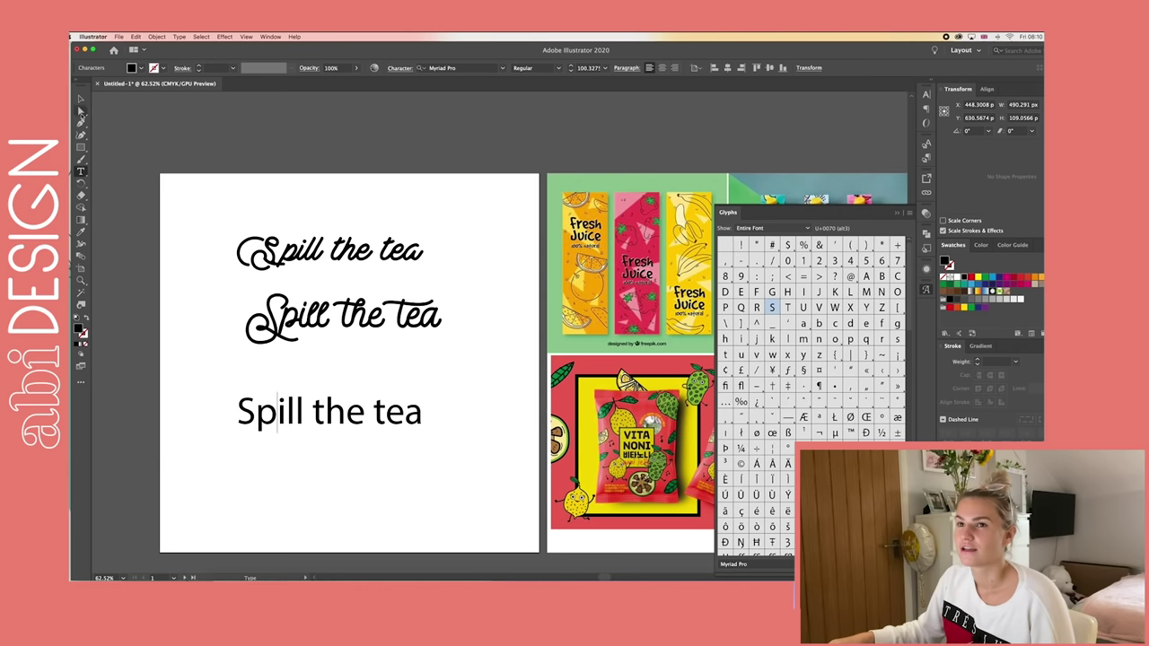
# - Browse the full font list, set the lower "Spill the tea" text to Charlotte William Serif and move it down
pyautogui.click(81, 99)
pyautogui.click(502, 69)
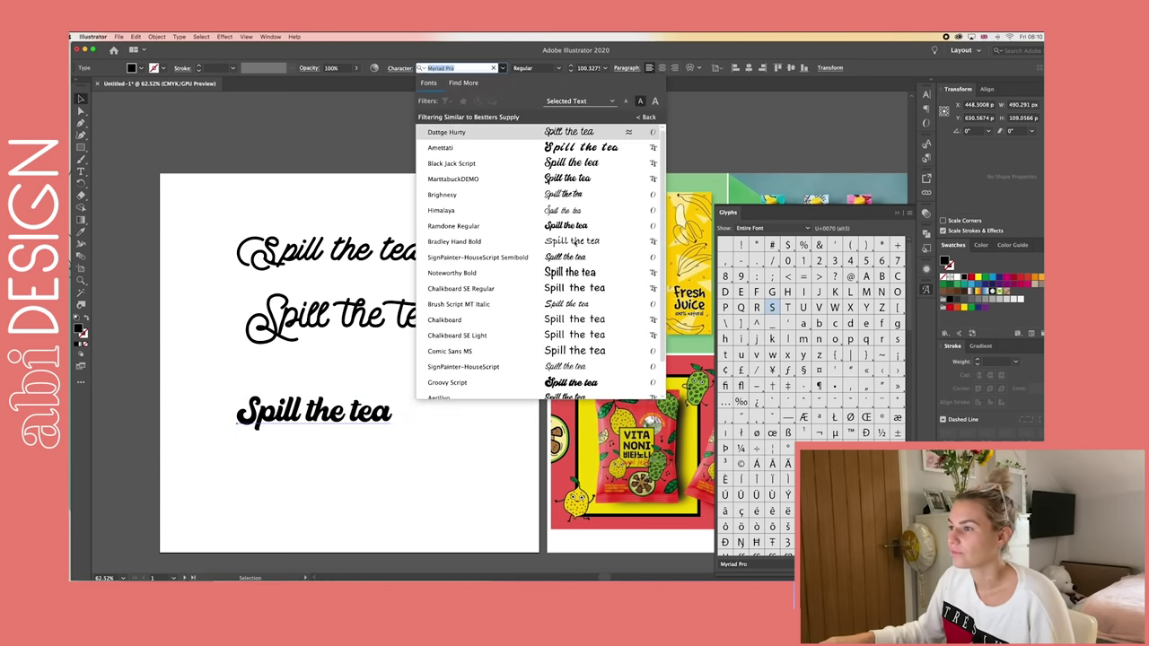
pyautogui.scroll(-2, 579, 252)
pyautogui.click(644, 118)
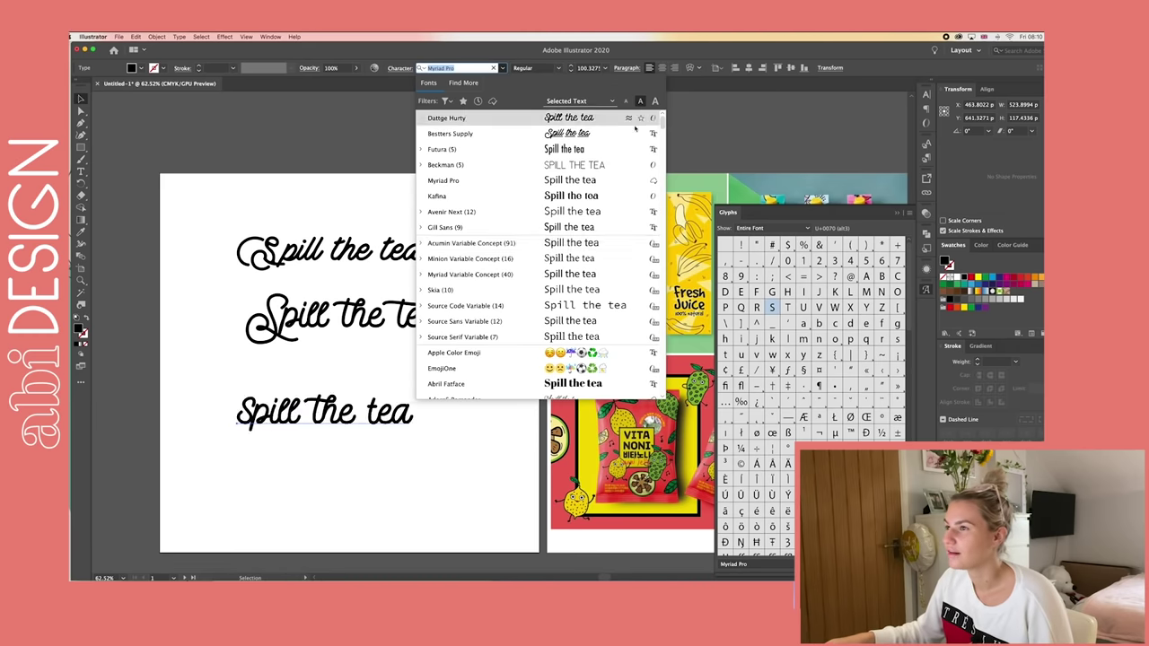
pyautogui.scroll(-2, 583, 270)
pyautogui.scroll(-2, 589, 274)
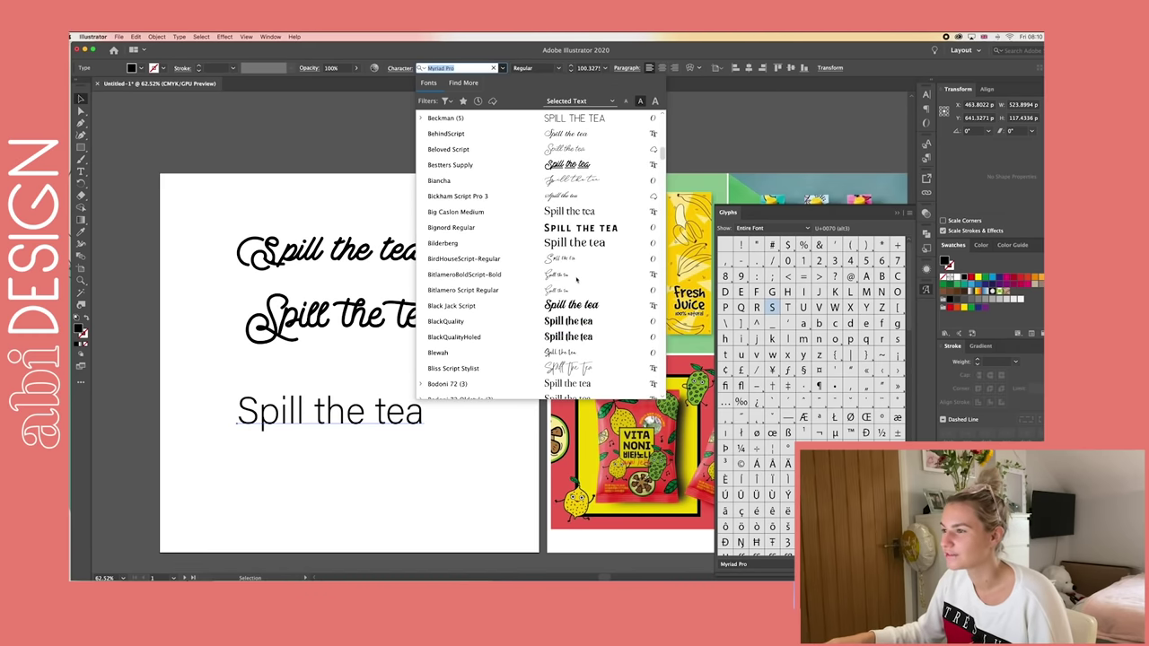
pyautogui.scroll(-8, 569, 277)
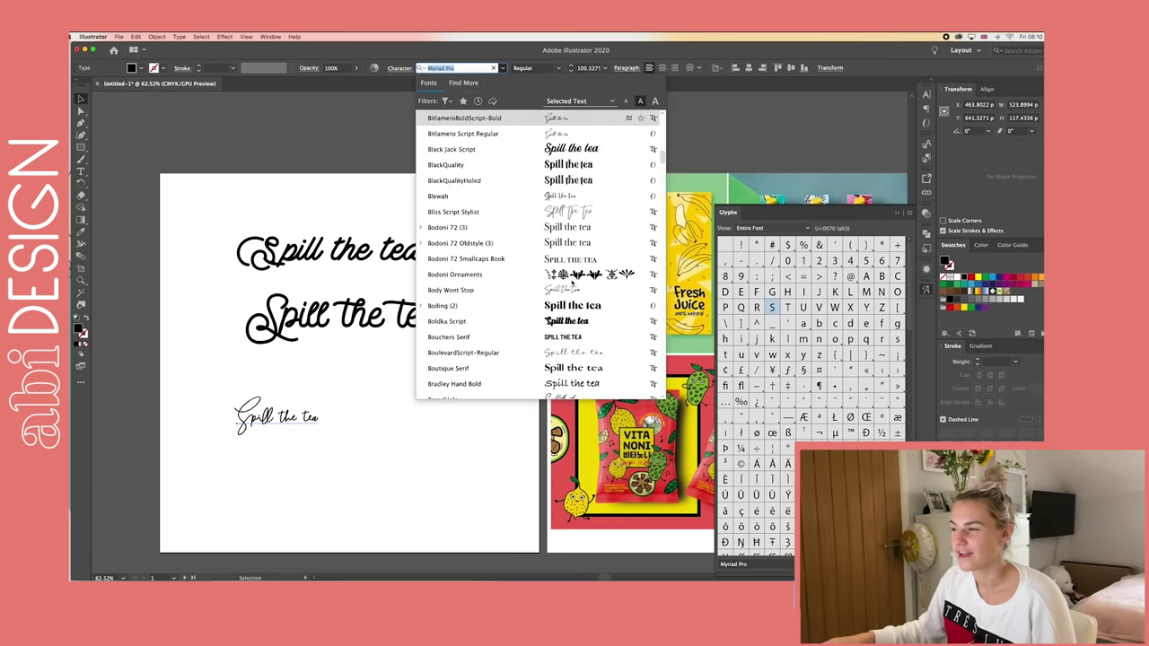
pyautogui.scroll(-10, 587, 332)
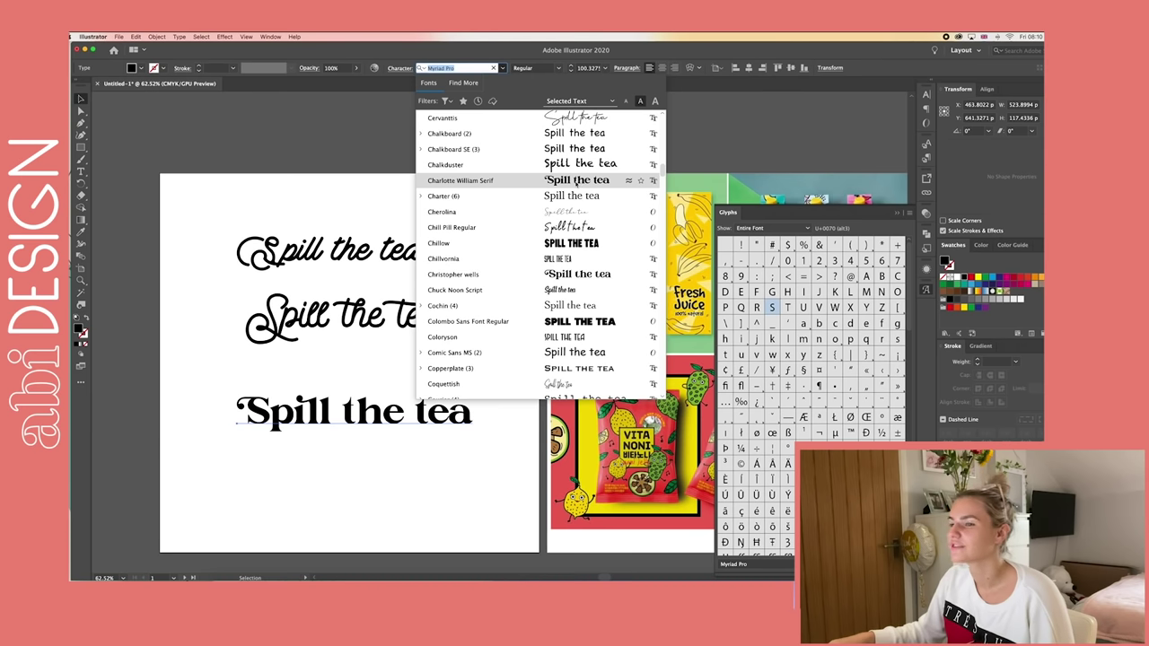
pyautogui.click(574, 179)
pyautogui.moveTo(386, 423); pyautogui.dragTo(362, 451)
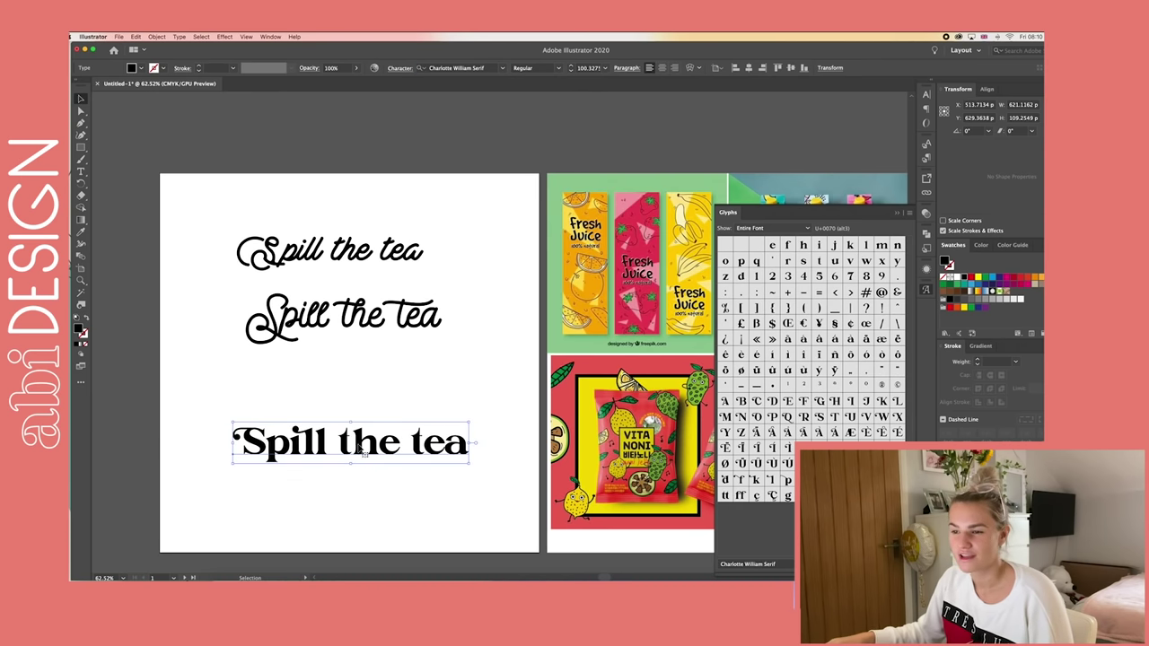
# - Check the letters of the serif "Spill the tea" text, including the "S", for alternate glyphs
pyautogui.doubleClick(301, 434)
pyautogui.moveTo(290, 442); pyautogui.dragTo(338, 441)
pyautogui.click(350, 441)
pyautogui.moveTo(267, 441); pyautogui.dragTo(242, 438)
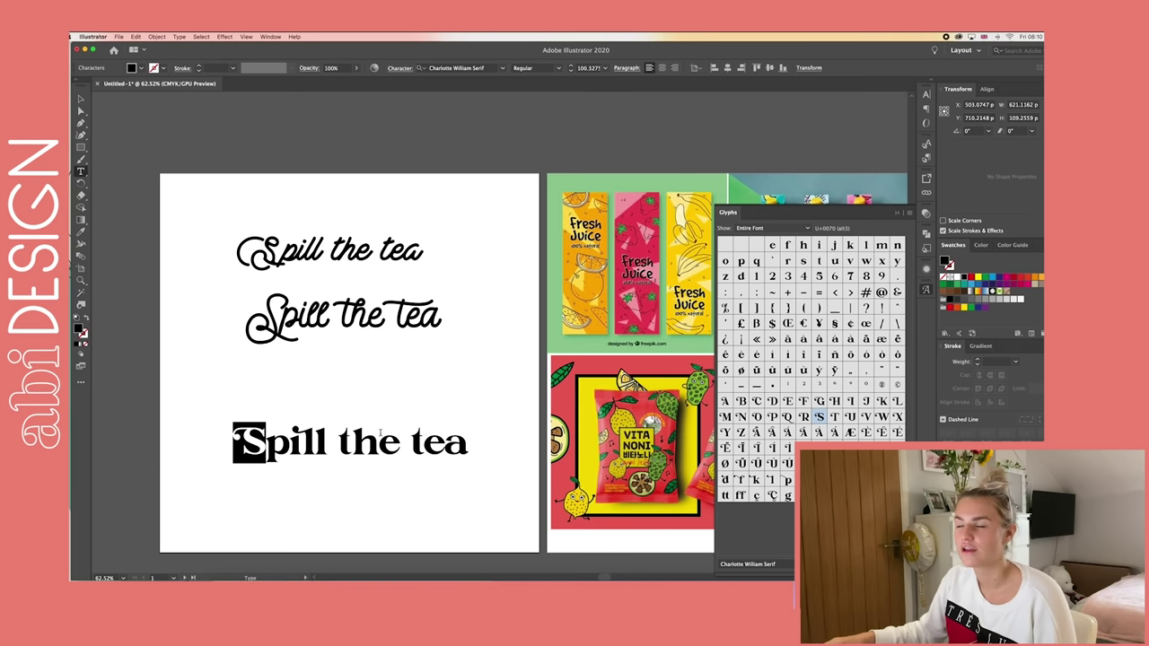
pyautogui.press('Escape')
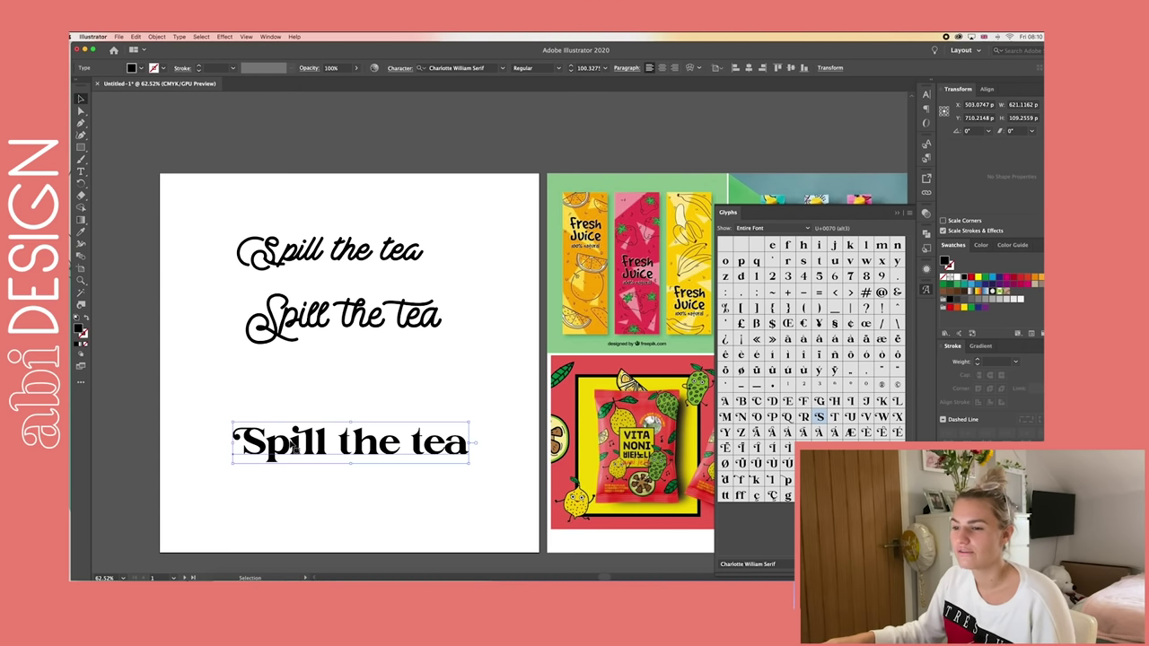
# - Space out the three texts by moving the serif and Dattge Hurty versions down and nudging the top Bestters Supply version right
pyautogui.moveTo(293, 449); pyautogui.dragTo(293, 480)
pyautogui.moveTo(378, 318); pyautogui.dragTo(379, 361)
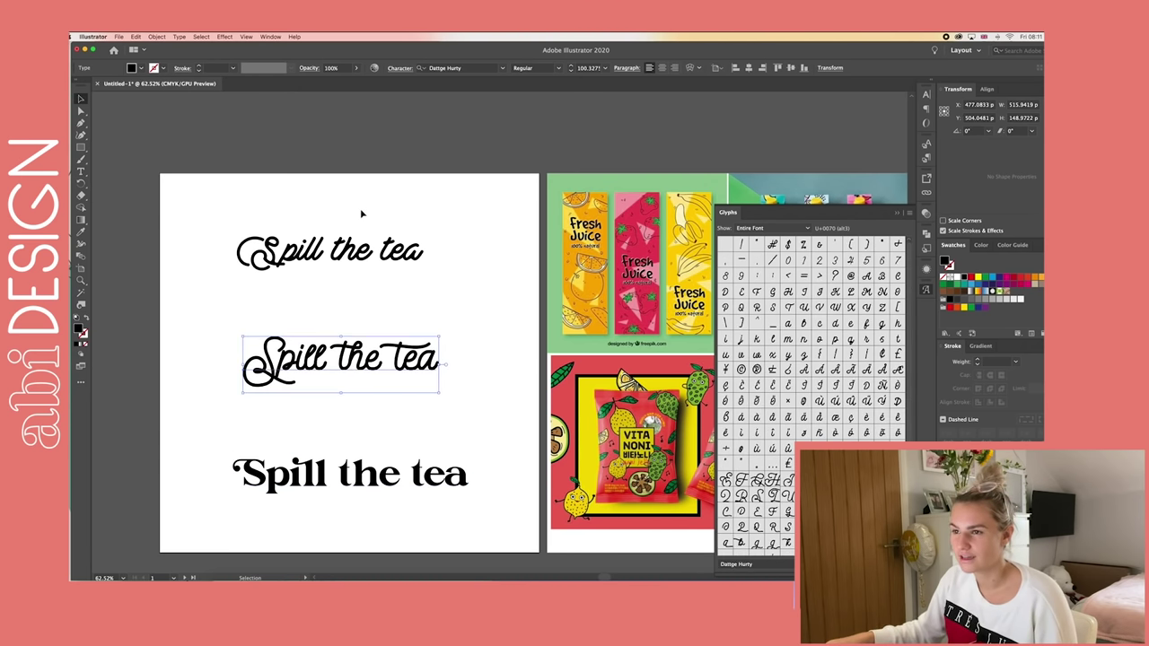
pyautogui.moveTo(361, 210); pyautogui.dragTo(267, 351)
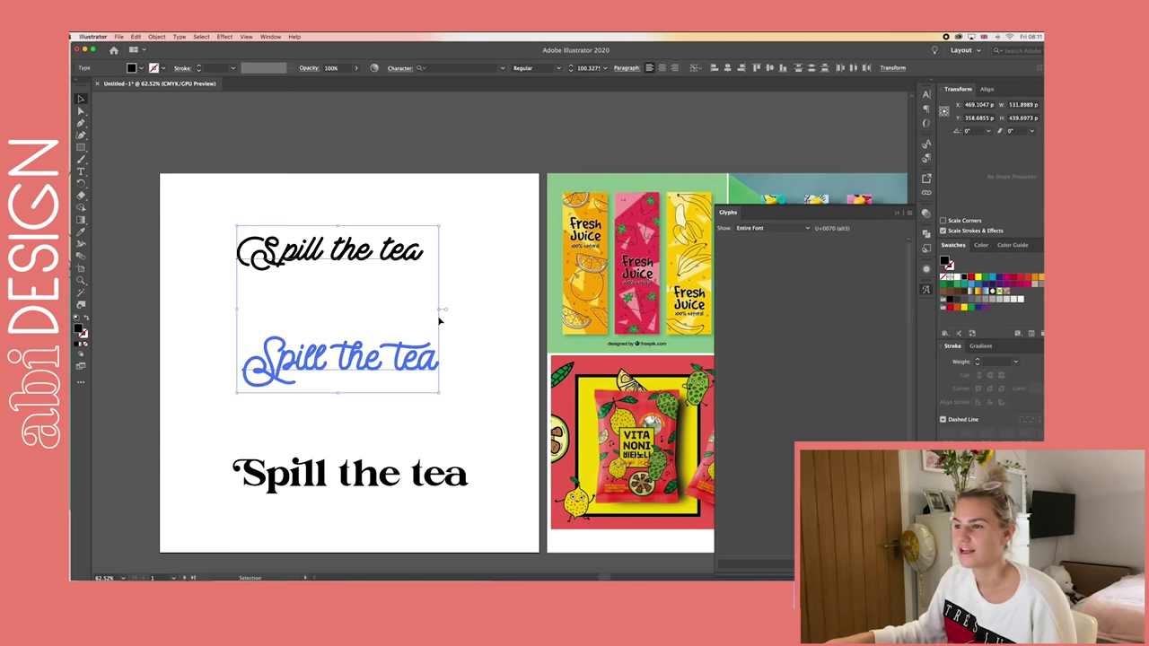
pyautogui.click(469, 270)
pyautogui.click(362, 253)
pyautogui.moveTo(366, 264); pyautogui.dragTo(375, 264)
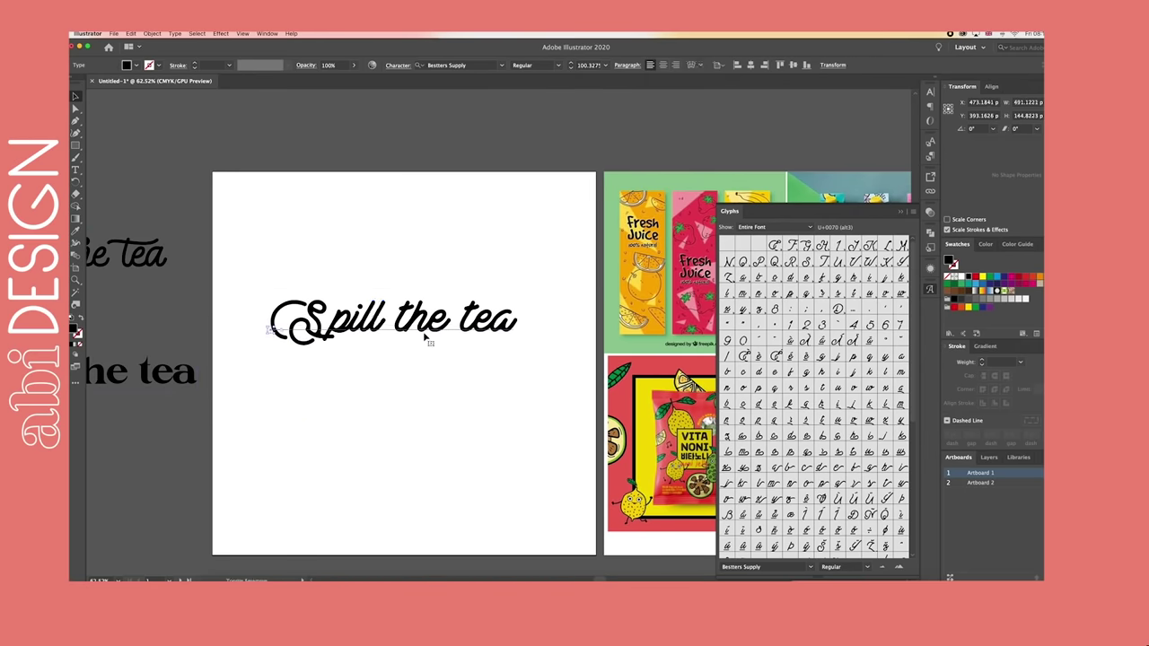
# - Replace the final "a" of the Bestters Supply text with the alternate that has a long upswept tail
pyautogui.moveTo(396, 318); pyautogui.dragTo(514, 319)
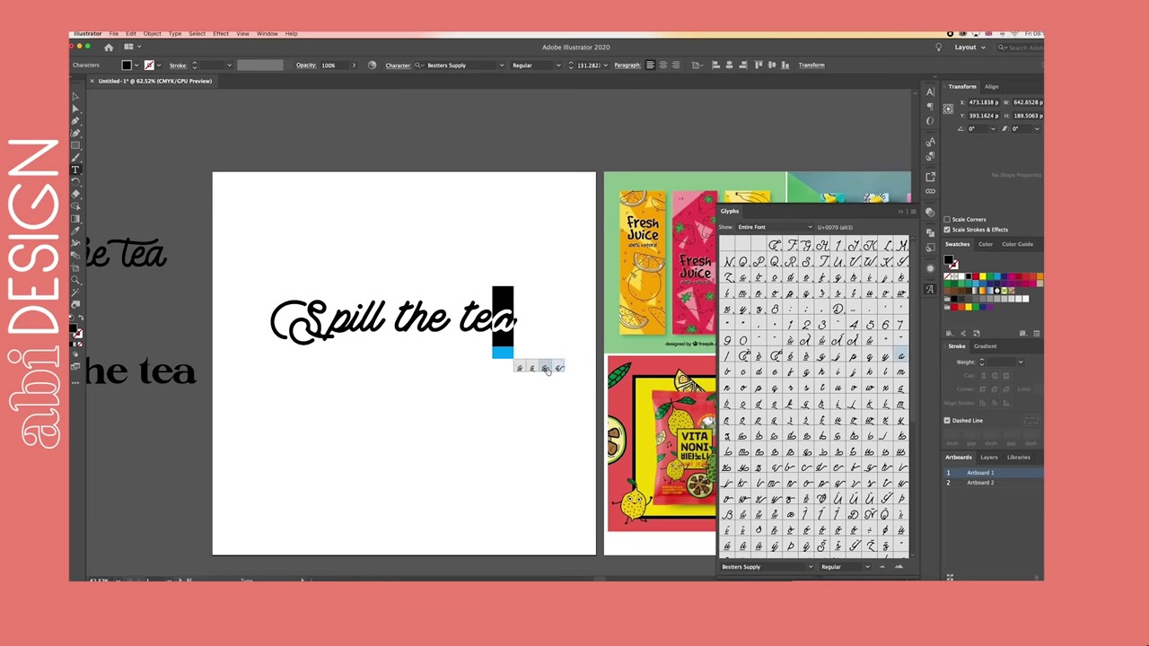
pyautogui.click(545, 367)
pyautogui.click(557, 367)
# - Split the Bestters Supply text into separate "Spill", "the" and "tea" objects stacked on three lines
pyautogui.moveTo(386, 319); pyautogui.dragTo(396, 286)
pyautogui.moveTo(409, 286); pyautogui.dragTo(547, 285)
pyautogui.press('super+x')
pyautogui.press('super+v')
pyautogui.moveTo(498, 327)
pyautogui.mouseDown()
pyautogui.moveTo(419, 319)
pyautogui.moveTo(492, 319)
pyautogui.mouseUp()
pyautogui.press('super+x')
pyautogui.click(76, 97)
pyautogui.press('super+v')
# - Replace the "t" of the stacked "tea" with the alternate that has a swash below it
pyautogui.doubleClick(372, 345)
pyautogui.moveTo(341, 345); pyautogui.dragTo(322, 346)
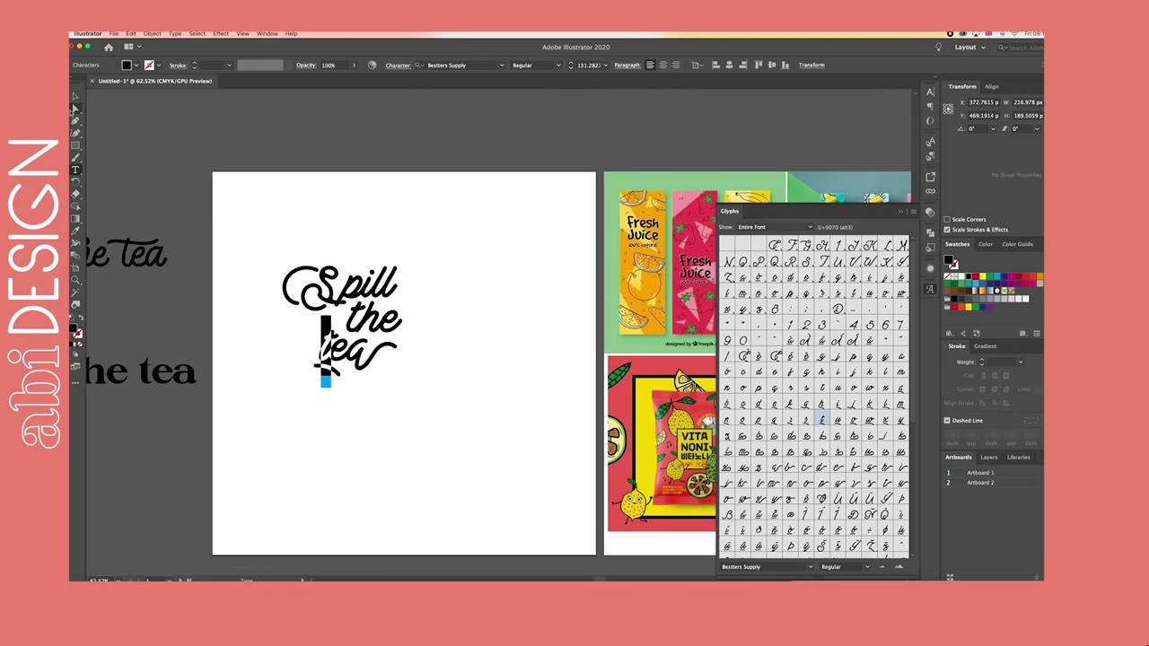
pyautogui.click(326, 379)
pyautogui.press('super+shift+a')
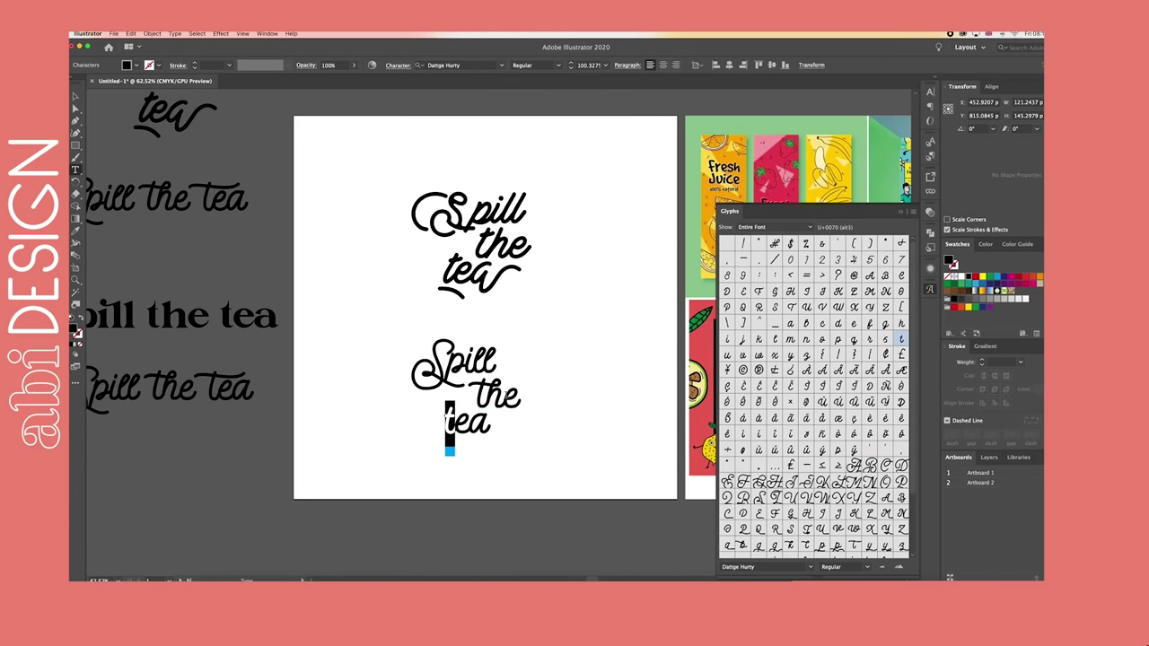
# - Position "the" and "tea" closely under "Spill" in the lower Dattge Hurty stack
pyautogui.press('Escape')
pyautogui.moveTo(499, 395); pyautogui.dragTo(478, 422)
pyautogui.moveTo(492, 395); pyautogui.dragTo(513, 392)
pyautogui.moveTo(500, 433)
pyautogui.mouseDown()
pyautogui.moveTo(462, 440)
pyautogui.moveTo(515, 440)
pyautogui.mouseUp()
# - Paint a wavy swash from the "t" of "tea" out beneath the "S" curl and set its stroke to 1.4 pt
pyautogui.press('super+plus')
pyautogui.press('super+plus')
pyautogui.scroll(-1, 544, 328)
pyautogui.press('t')
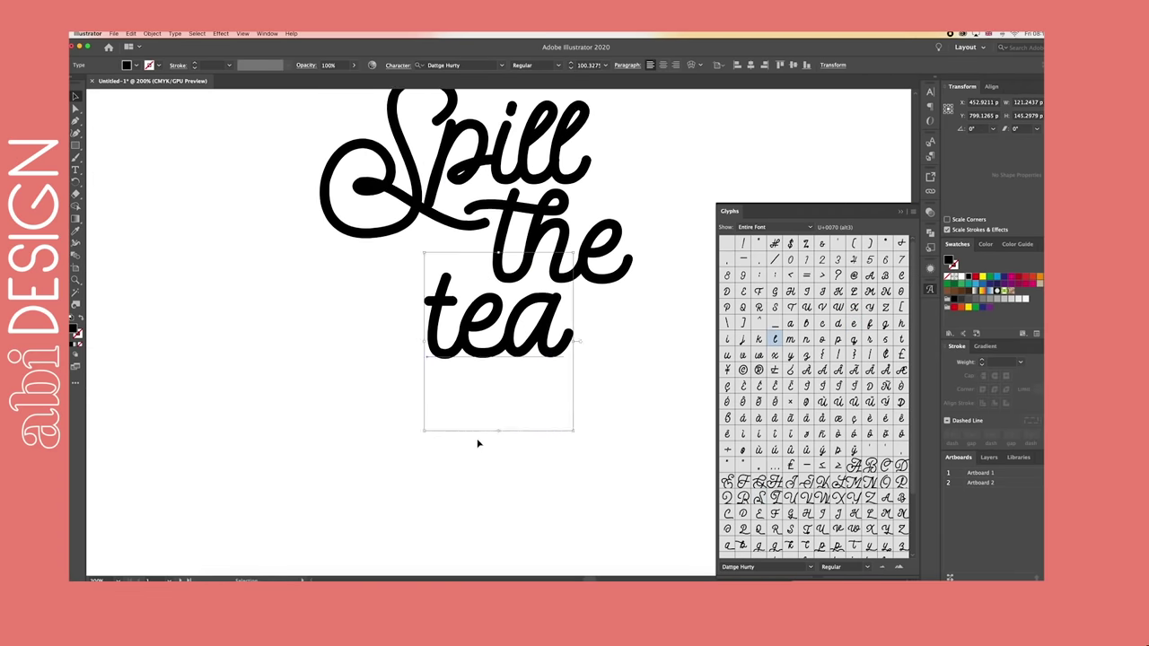
pyautogui.moveTo(408, 350)
pyautogui.mouseDown()
pyautogui.moveTo(410, 309)
pyautogui.moveTo(293, 310)
pyautogui.mouseUp()
pyautogui.press('v')
pyautogui.click(194, 62)
pyautogui.click(208, 64)
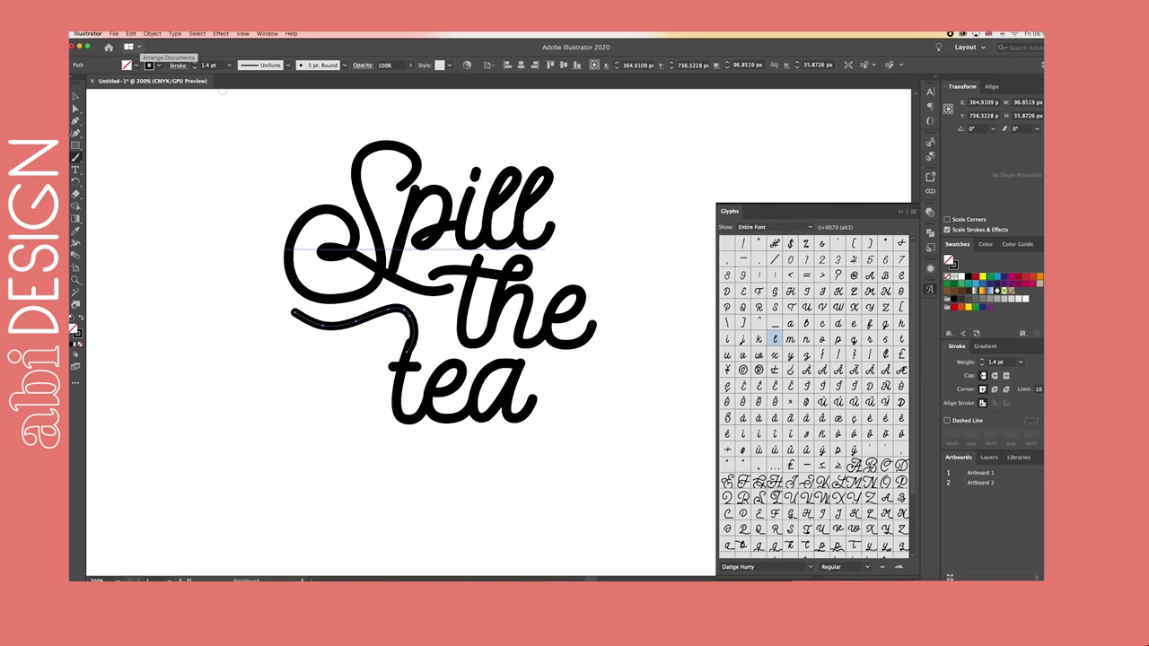
pyautogui.write('1.4')
pyautogui.press('Return')
pyautogui.press('super+plus')
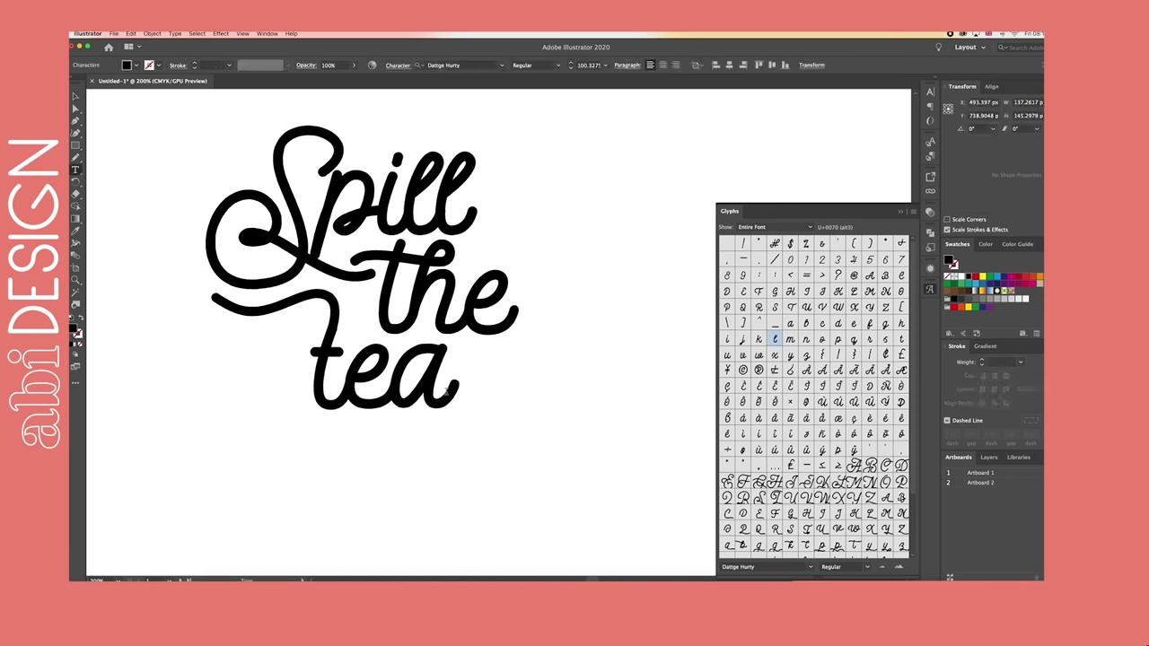
# - Add a full stop after the lower "tea" as a black circle about 8 px wide
pyautogui.press('Escape')
pyautogui.press('l')
pyautogui.moveTo(457, 392); pyautogui.dragTo(471, 405)
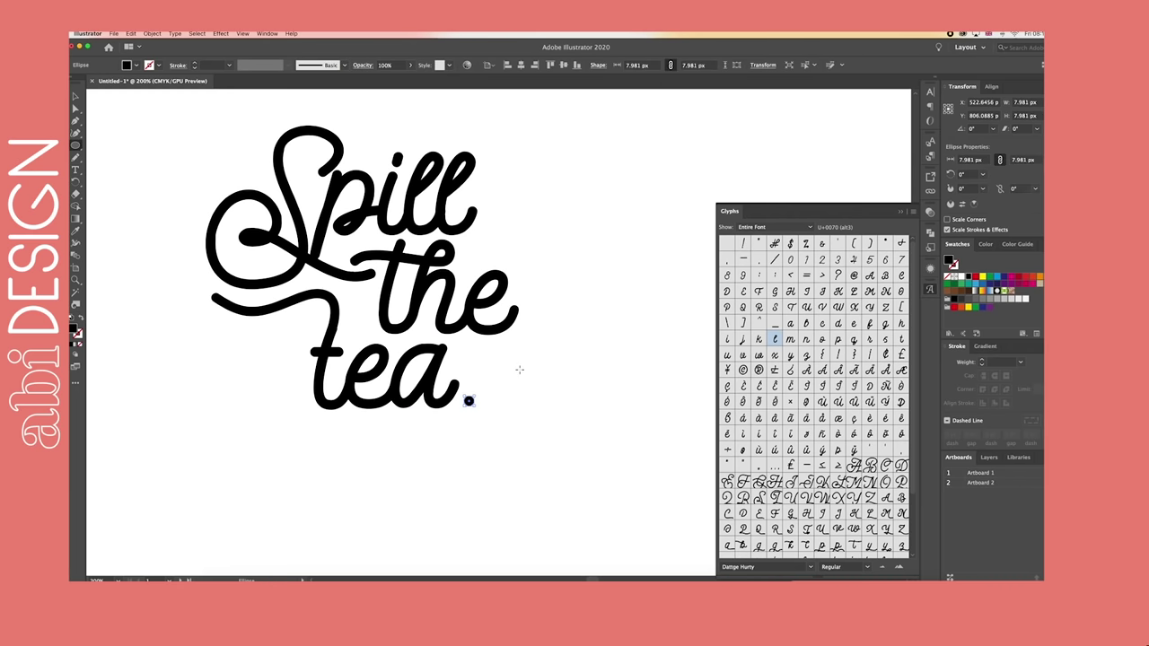
pyautogui.press('super+shift+a')
# - Rotate the painted swash slightly and set its stroke to 1.5 pt so that it joins the "t" of "tea"
pyautogui.press('super+minus')
pyautogui.press('v')
pyautogui.press('super+plus')
pyautogui.press('super+plus')
pyautogui.press('super+plus')
pyautogui.press('super+plus')
pyautogui.hscroll(-2, 474, 264)
pyautogui.click(454, 274)
pyautogui.moveTo(469, 248); pyautogui.dragTo(467, 259)
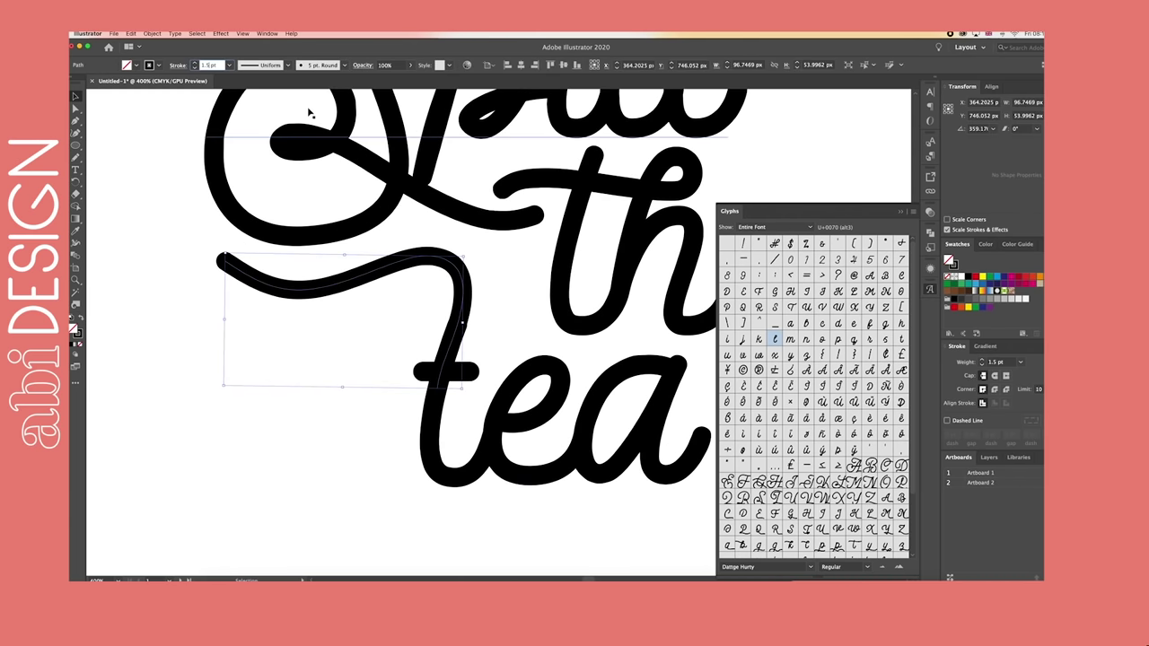
# - Paint a long curved swash in the upper lettering, from the "t" of "the" out beneath the "S" curl
pyautogui.click(331, 471)
pyautogui.press('super+minus')
pyautogui.hscroll(2, 613, 395)
pyautogui.press('b')
pyautogui.press('super+z')
pyautogui.moveTo(529, 393); pyautogui.dragTo(653, 397)
pyautogui.press('super+minus')
pyautogui.press('super+minus')
pyautogui.press('super+minus')
pyautogui.press('super+plus')
pyautogui.press('super+minus')
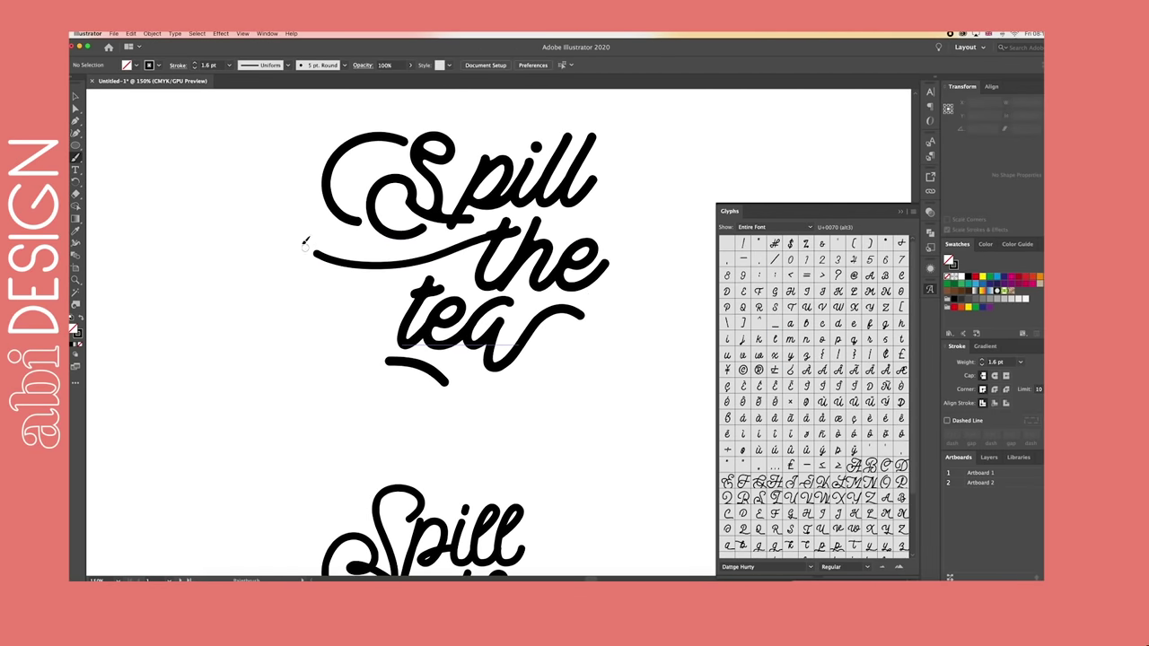
pyautogui.scroll(2, 305, 244)
pyautogui.press('super+z')
pyautogui.press('super+z')
pyautogui.press('super+z')
pyautogui.press('super+shift+z')
pyautogui.press('super+shift+z')
pyautogui.press('super+shift+z')
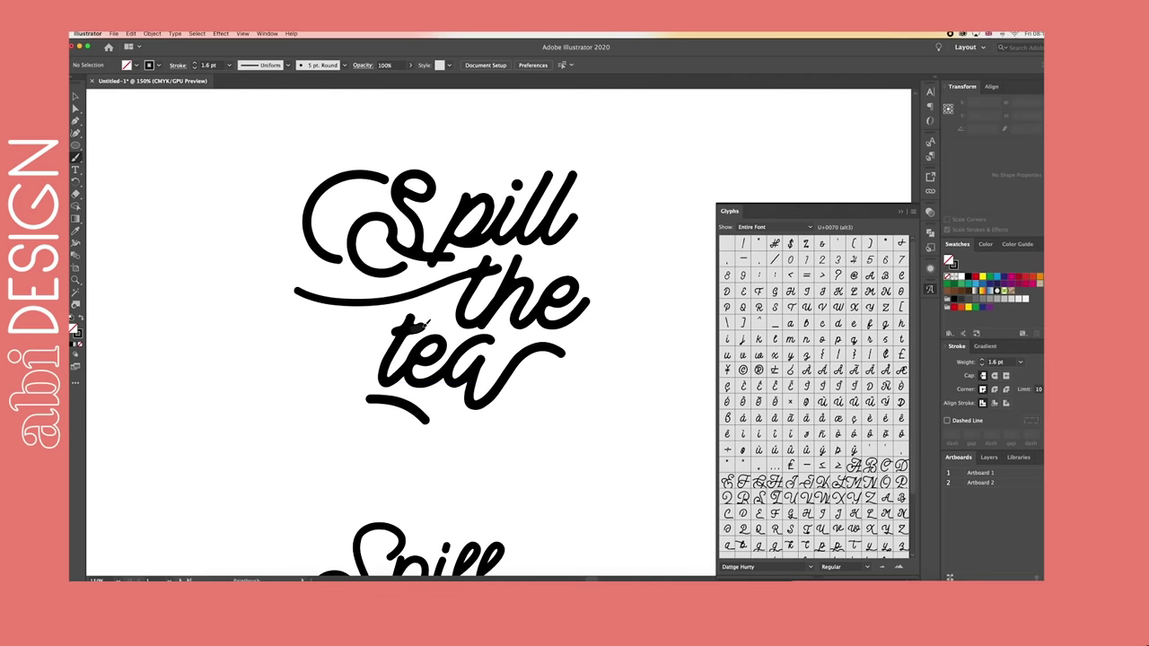
# - Compare the upper Bestters Supply stack with the lower Dattge Hurty stack
pyautogui.scroll(-2, 605, 347)
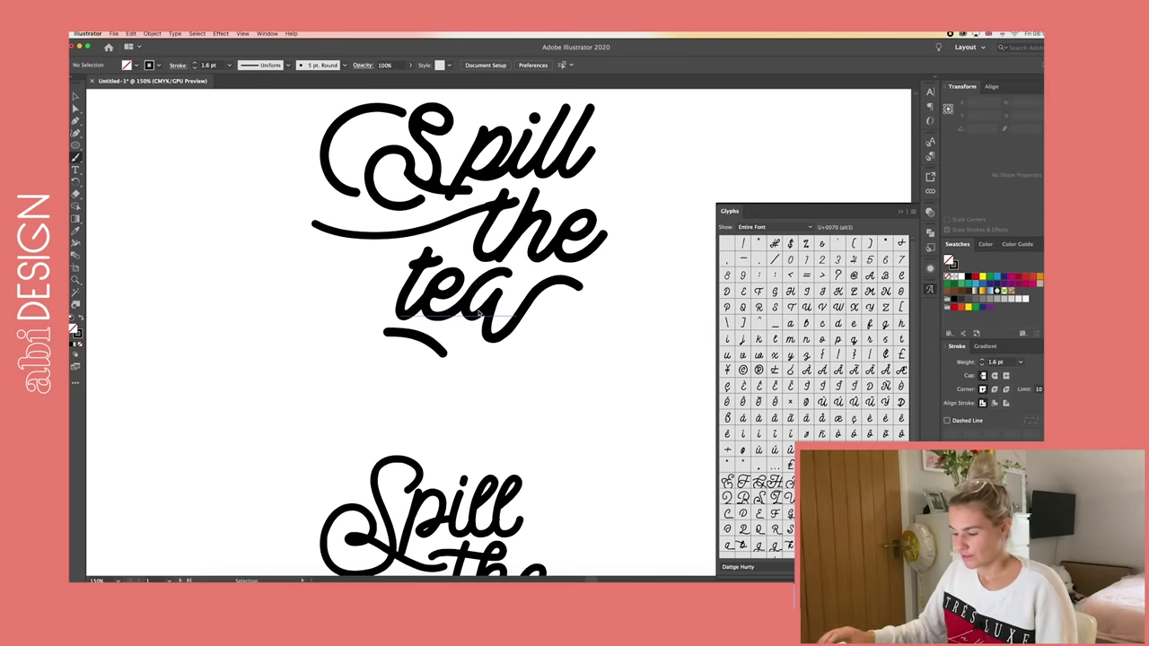
pyautogui.hotkey('ctrl', '-')
pyautogui.hotkey('ctrl', '-')
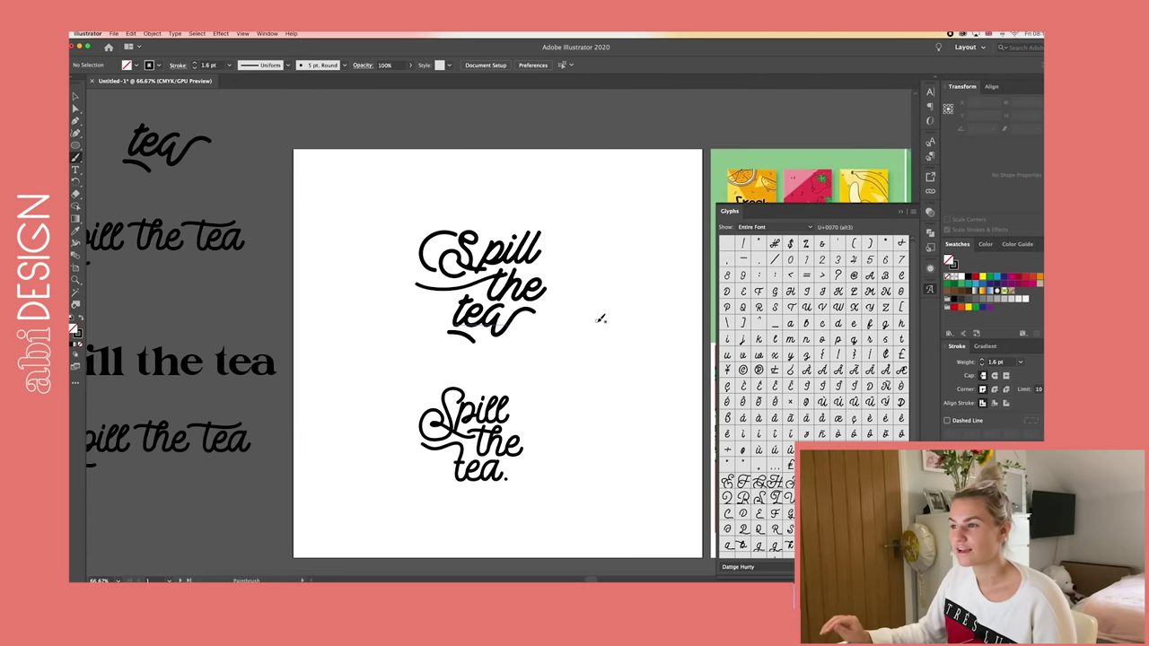
pyautogui.press('v')
pyautogui.hotkey('ctrl', '+')
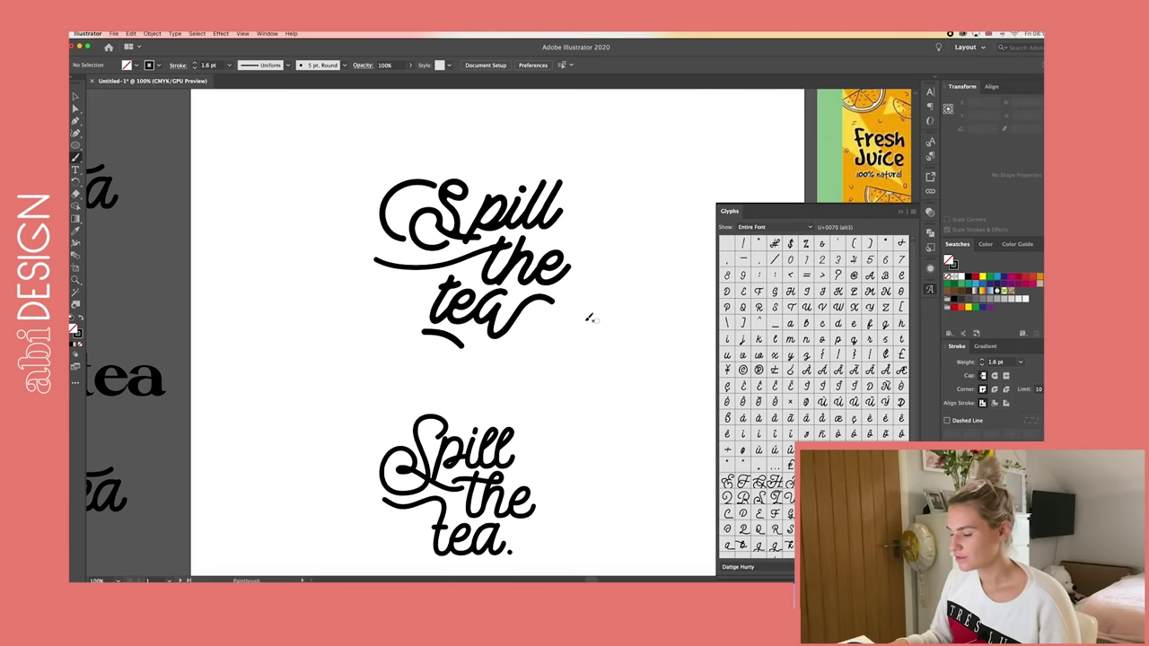
pyautogui.click(471, 231)
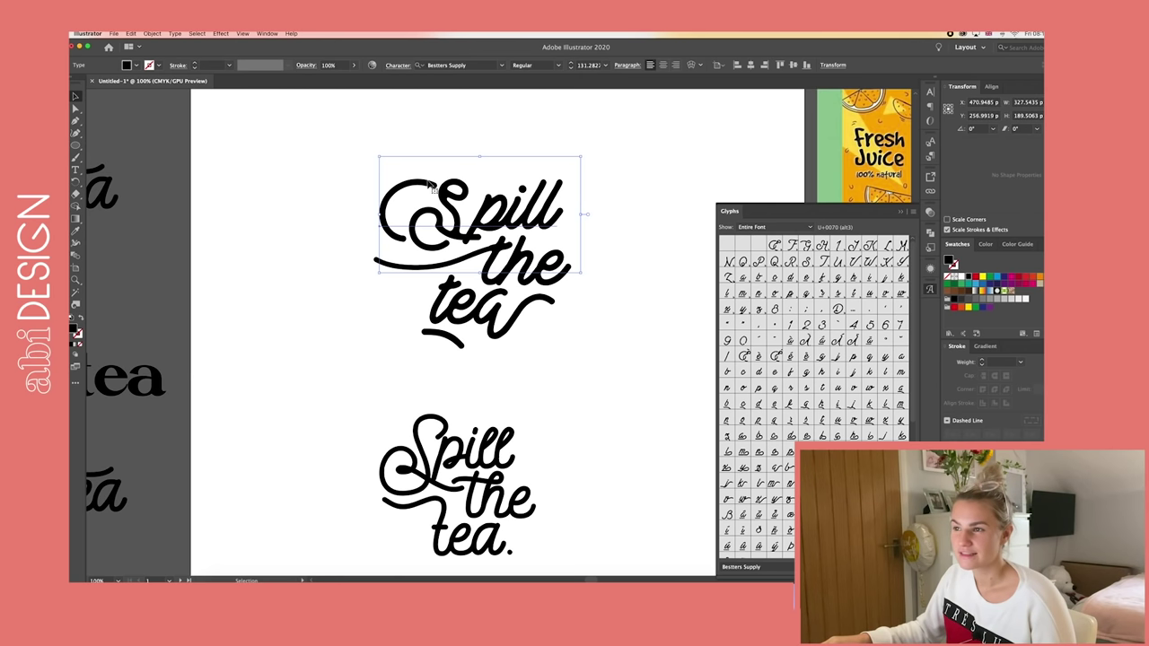
pyautogui.scroll(-2, 579, 243)
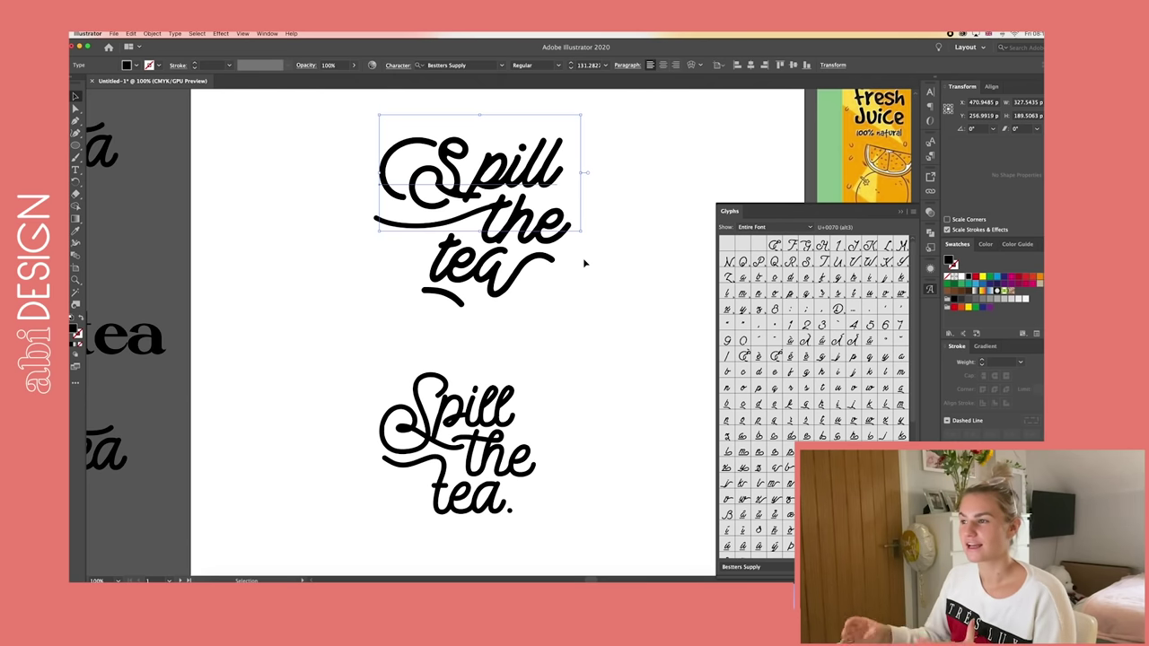
pyautogui.click(582, 257)
pyautogui.scroll(-2, 582, 257)
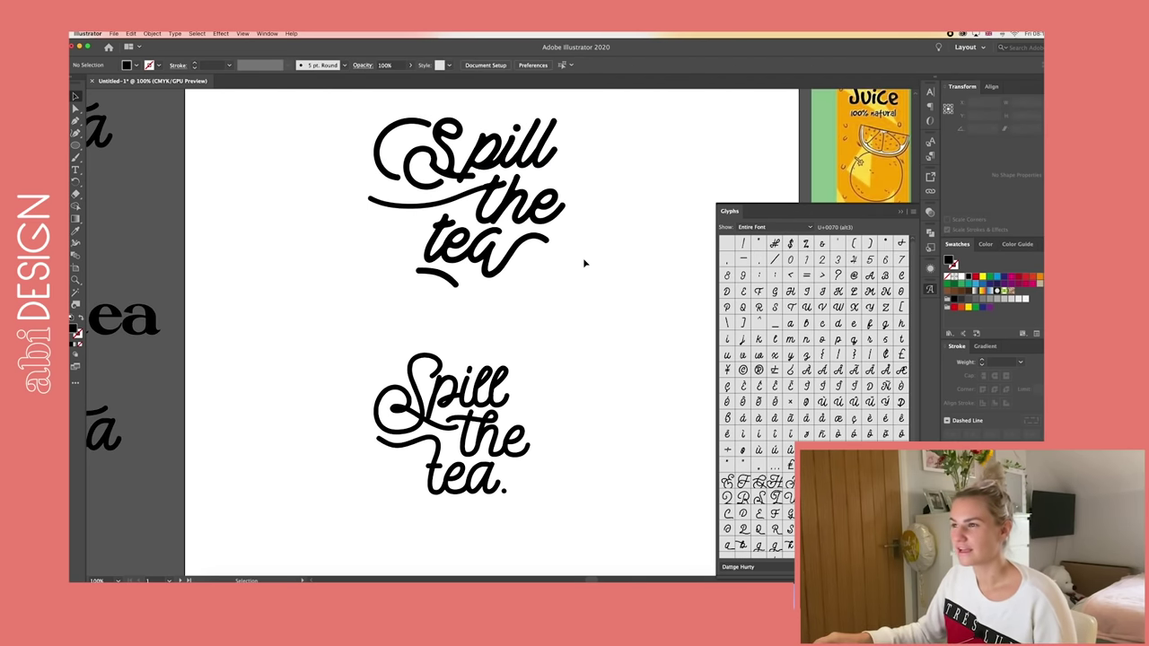
pyautogui.scroll(2, 582, 257)
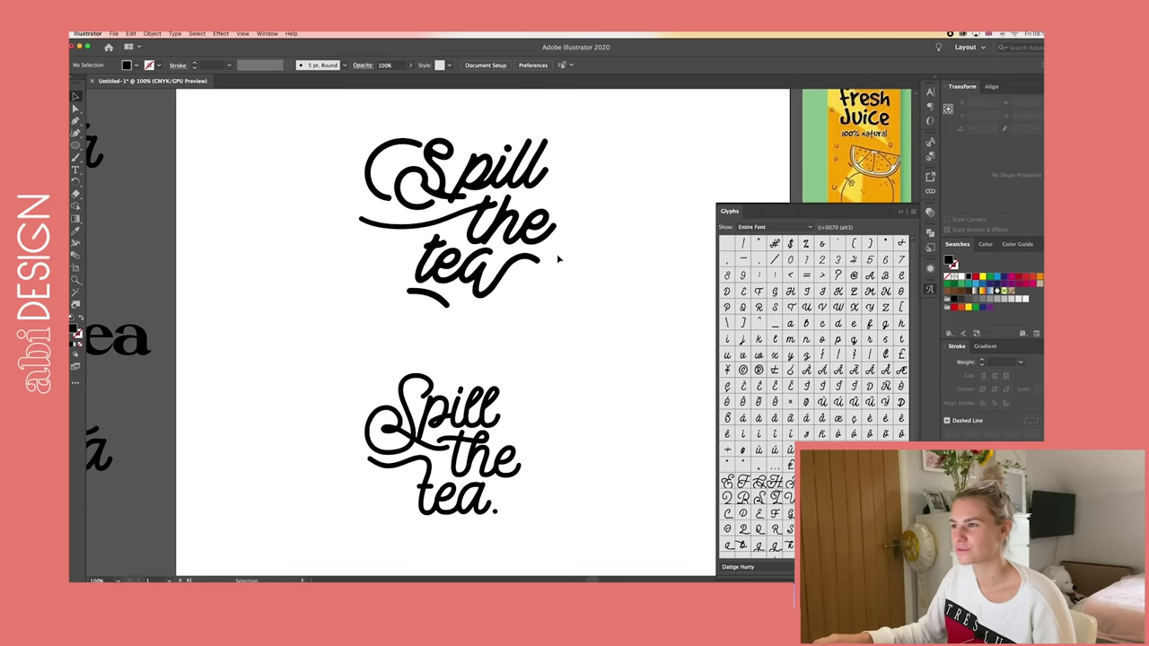
# - Nudge the painted swash of "the" in the upper lettering slightly up and right
pyautogui.click(449, 220)
pyautogui.press('super+equal')
pyautogui.press('super+equal')
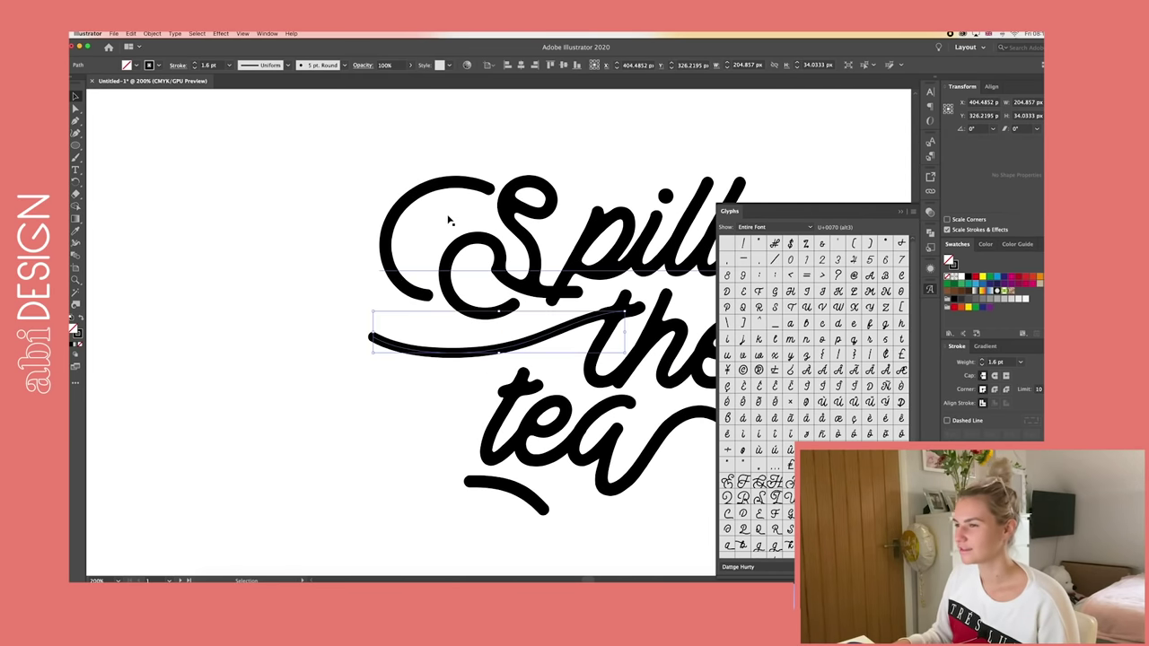
pyautogui.hscroll(5, 448, 221)
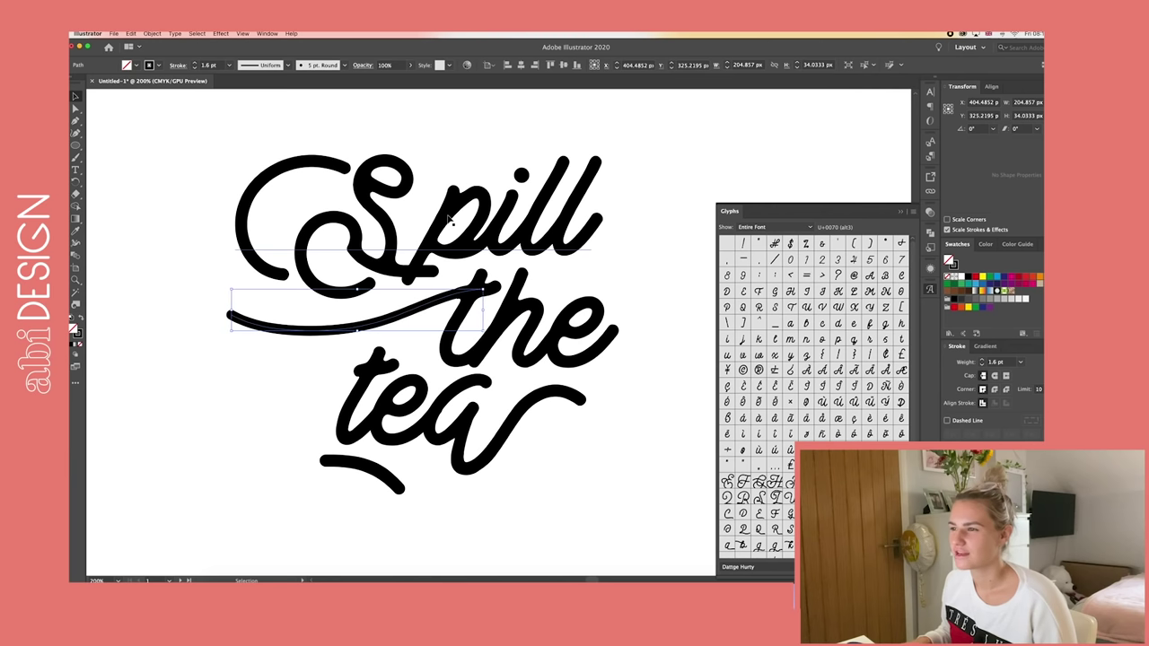
pyautogui.press('Right')
pyautogui.click(666, 249)
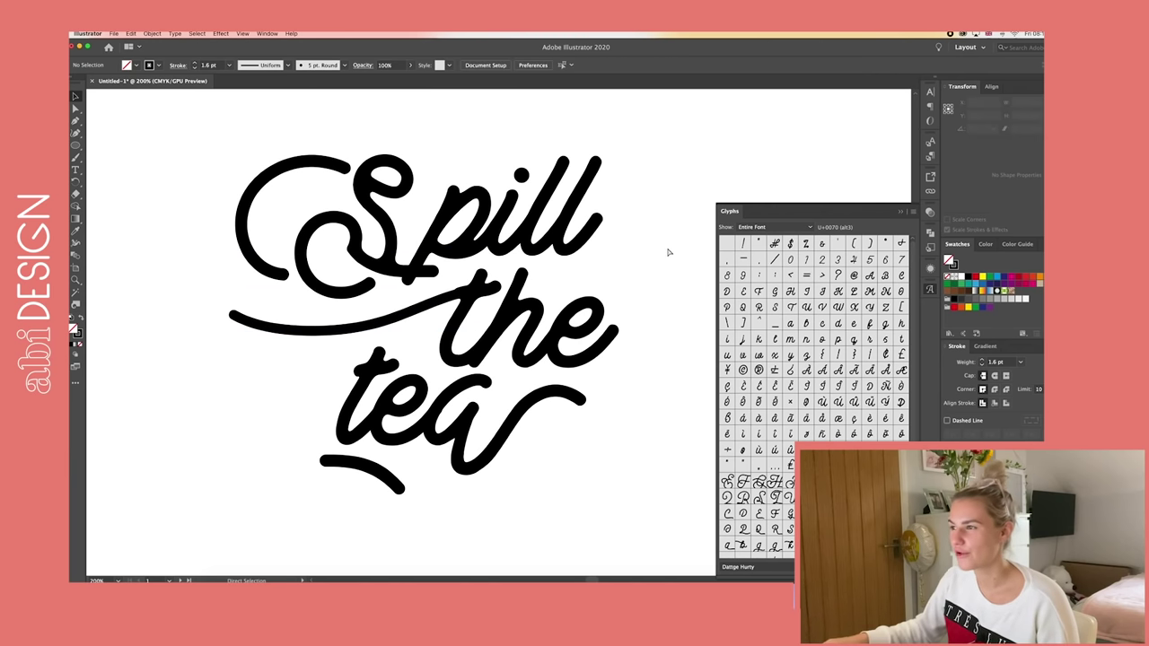
pyautogui.press('super+minus')
pyautogui.press('super+minus')
pyautogui.scroll(-5, 667, 252)
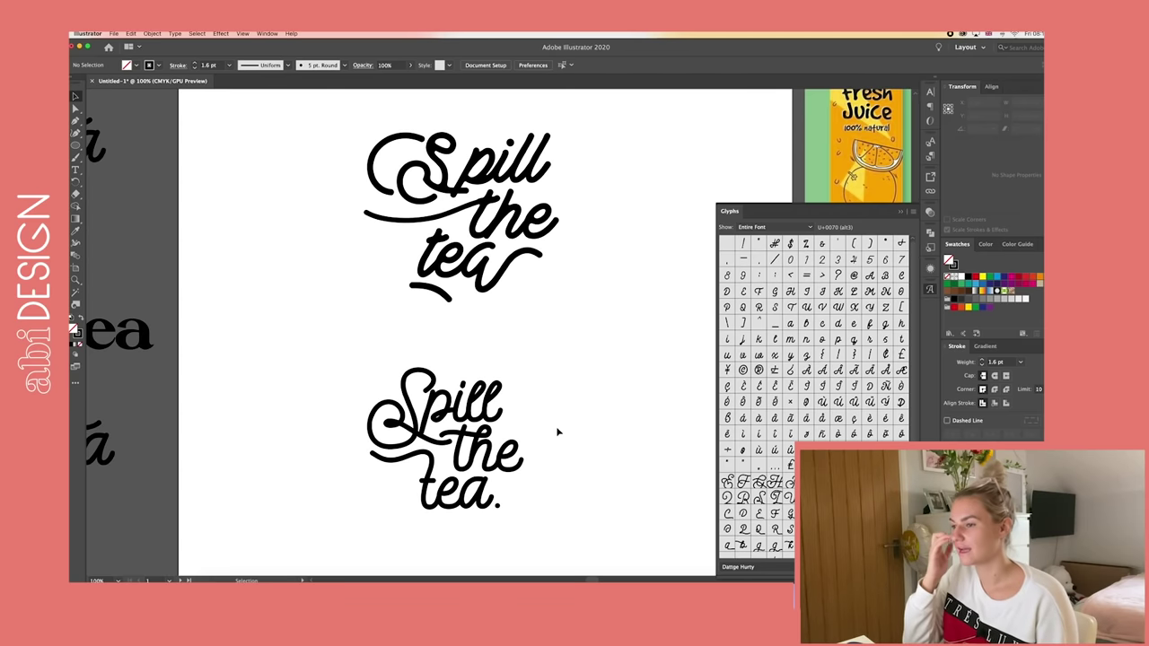
pyautogui.scroll(1, 557, 432)
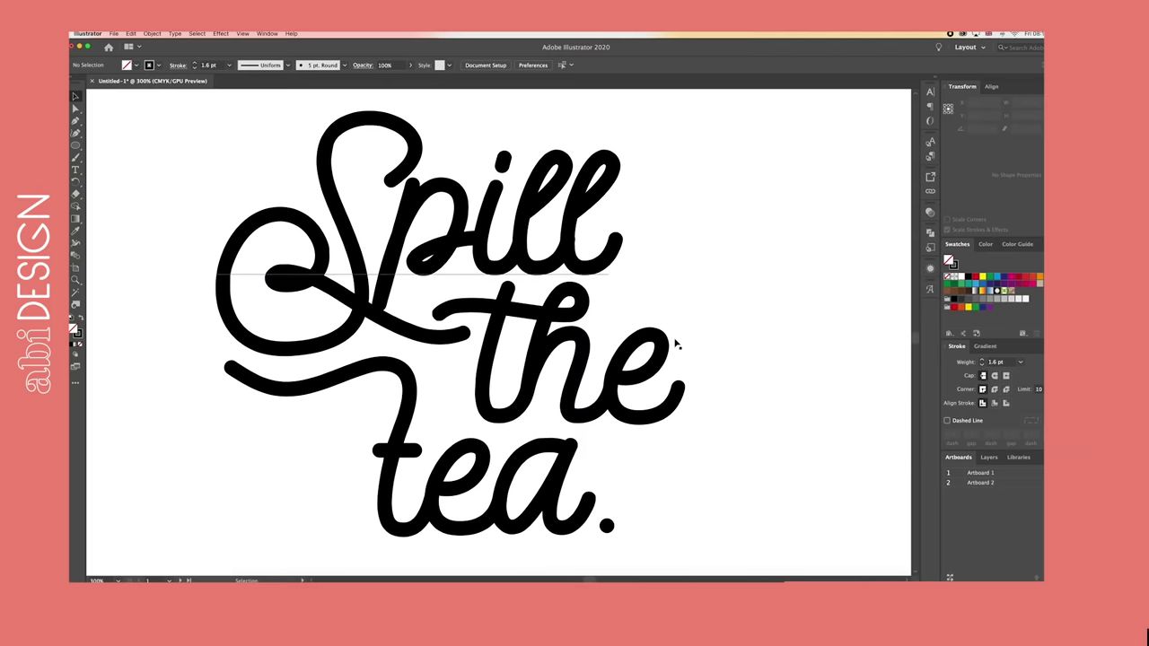
# - Try to paint a connecting stroke from the last "l" of "Spill" to the "e" of "the" in the lower lettering
pyautogui.moveTo(167, 474); pyautogui.dragTo(239, 404)
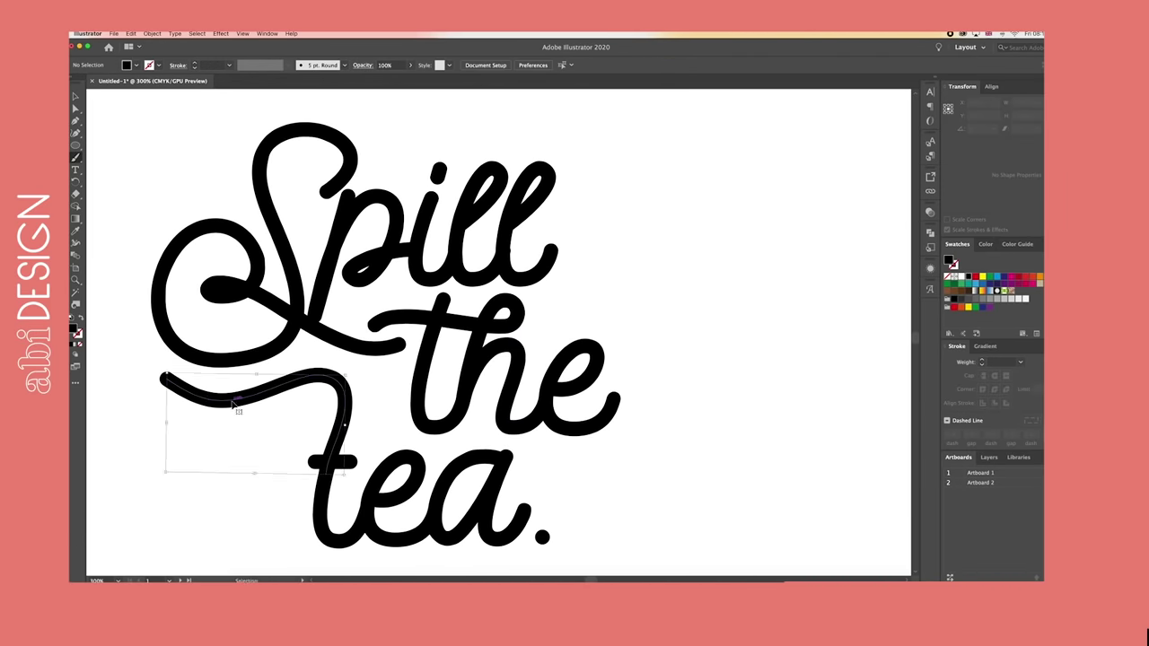
pyautogui.moveTo(549, 259); pyautogui.dragTo(627, 368)
pyautogui.press('super+z')
# - Try repainting the connecting stroke from the end of the "S" curl to the "t" of "the" in the upper lettering
pyautogui.hscroll(-4, 661, 282)
pyautogui.press('super+minus')
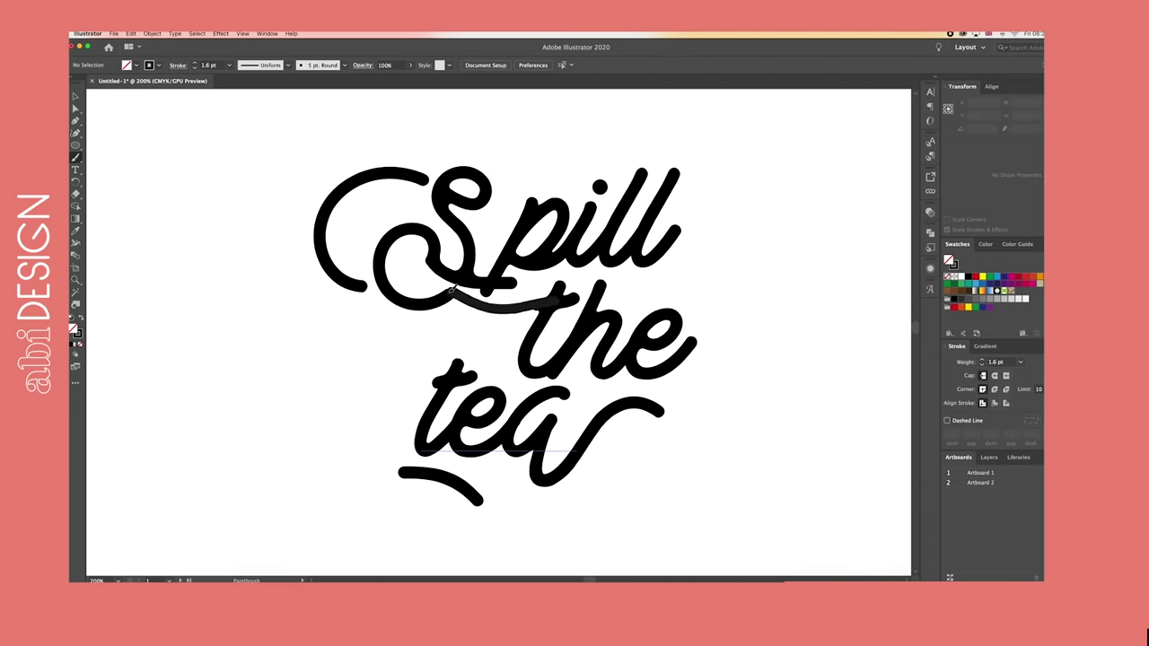
pyautogui.press('super+z')
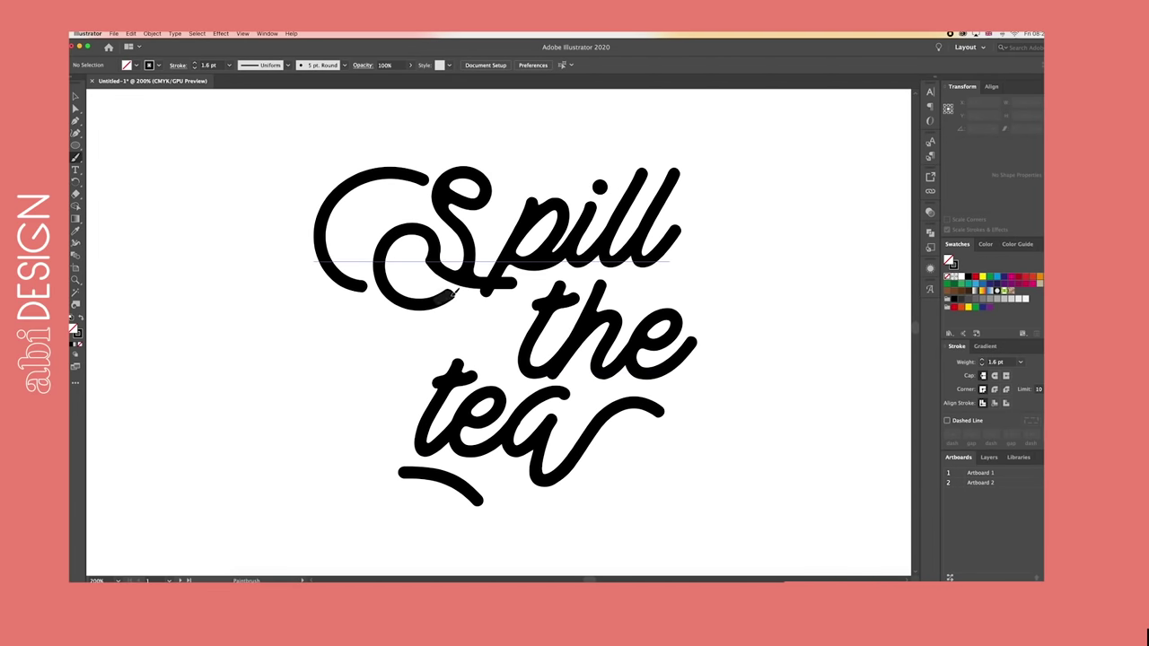
pyautogui.moveTo(454, 295); pyautogui.dragTo(553, 302)
pyautogui.moveTo(75, 170); pyautogui.dragTo(135, 212)
pyautogui.click(440, 400)
# - Paint a curved swash from the "t" of "tea" out beneath the "S" curl, and delete the connecting stroke to "the"
pyautogui.moveTo(440, 401)
pyautogui.mouseDown()
pyautogui.moveTo(461, 322)
pyautogui.moveTo(369, 307)
pyautogui.mouseUp()
pyautogui.press('v')
pyautogui.click(485, 310)
pyautogui.press('Delete')
# - Set the stroke weight of the painted "tea" swash to 1.9 pt
pyautogui.press('b')
pyautogui.hscroll(1, 371, 305)
pyautogui.click(212, 65)
pyautogui.write('1.8')
pyautogui.press('Return')
pyautogui.click(209, 64)
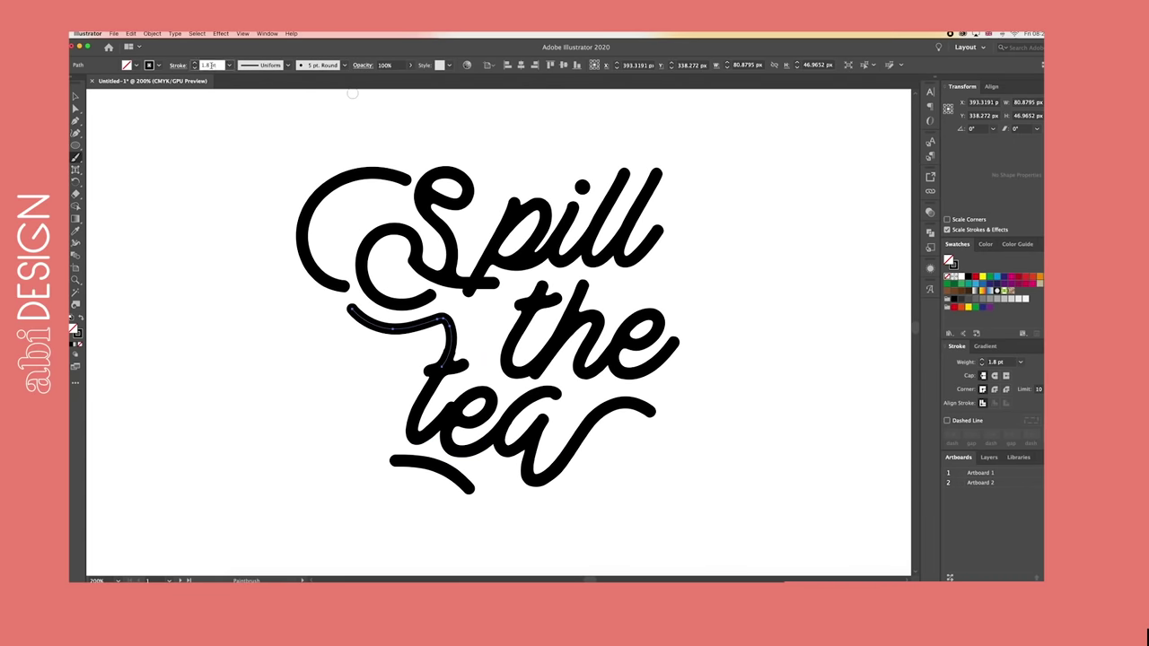
pyautogui.press('BackSpace')
pyautogui.write('9')
pyautogui.press('Return')
# - Paint a short crossbar stroke across the "t" of "the" in the upper lettering
pyautogui.press('super+shift+a')
pyautogui.press('super+z')
pyautogui.moveTo(465, 310); pyautogui.dragTo(536, 305)
pyautogui.keyDown('super'); pyautogui.click(529, 433); pyautogui.keyUp('super')
pyautogui.keyDown('super'); pyautogui.click(524, 329); pyautogui.keyUp('super')
pyautogui.press('super+shift+a')
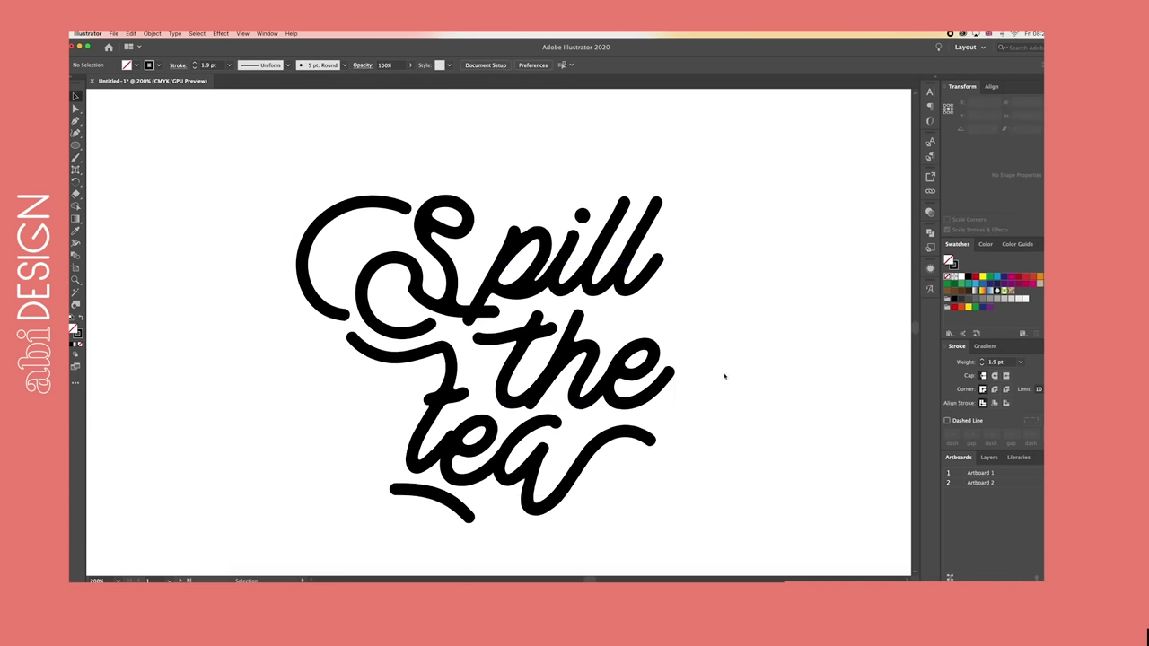
# - Enlarge the whole "Spill the tea." lettering and move it down towards the middle of the artboard
pyautogui.press('super+1')
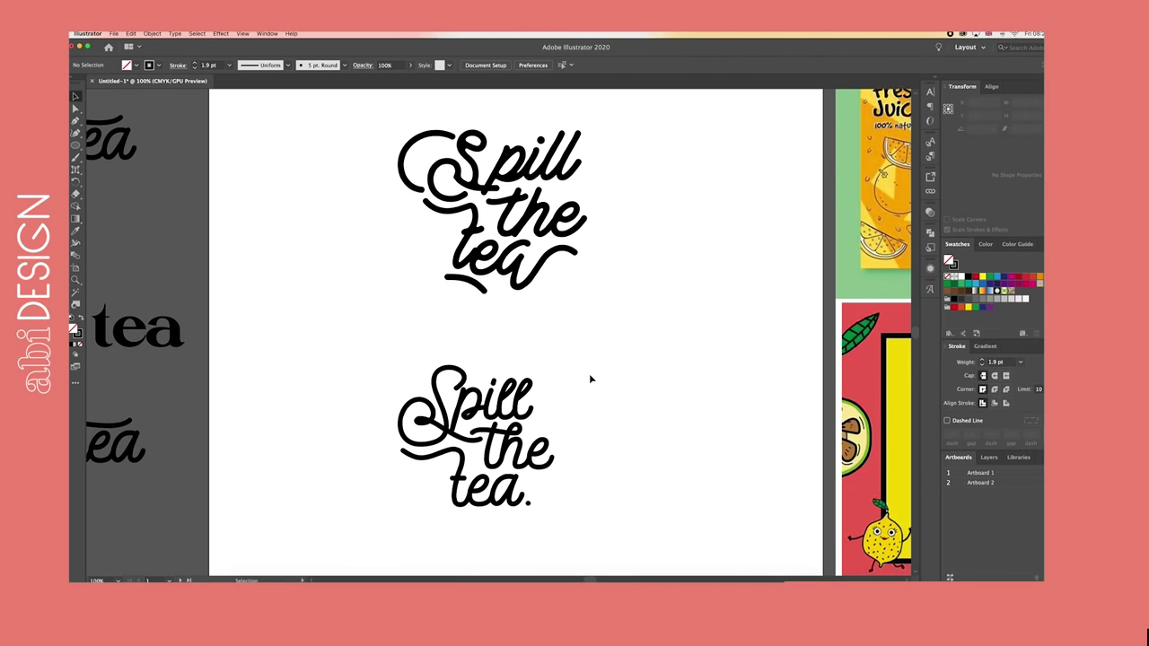
pyautogui.scroll(2, 589, 378)
pyautogui.click(539, 247)
pyautogui.press('super+plus')
pyautogui.press('super+plus')
pyautogui.hscroll(-2, 679, 325)
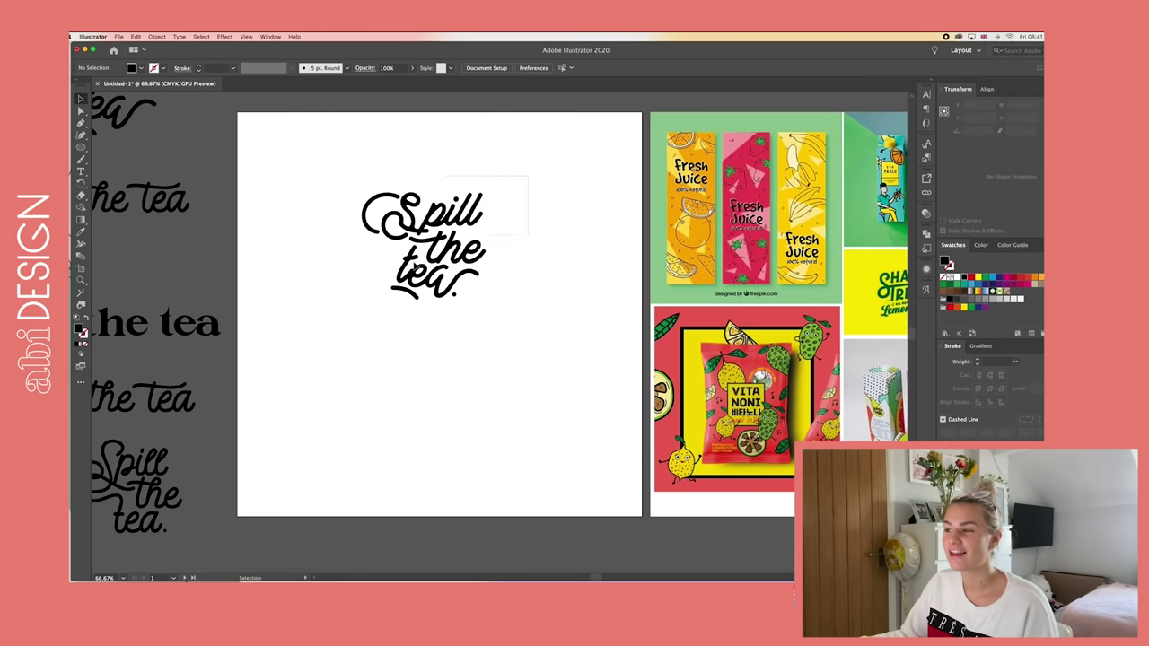
pyautogui.moveTo(413, 263); pyautogui.dragTo(346, 332)
pyautogui.moveTo(494, 301); pyautogui.dragTo(537, 319)
pyautogui.moveTo(449, 205); pyautogui.dragTo(458, 243)
pyautogui.click(574, 246)
pyautogui.hscroll(-1, 574, 248)
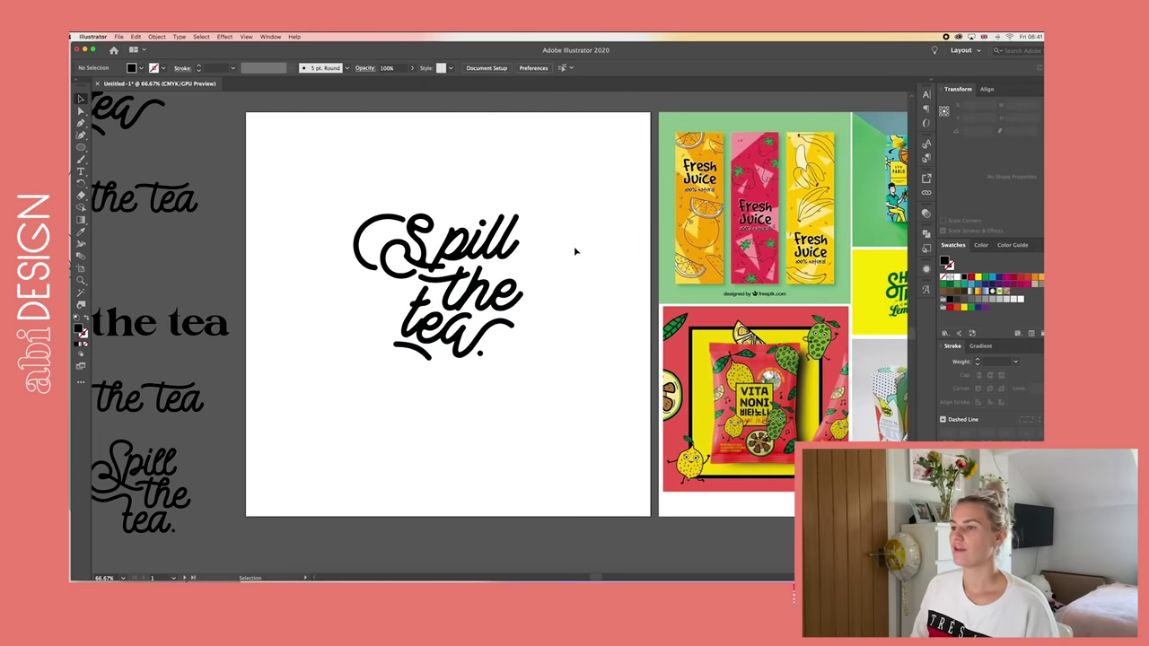
# - Examine the full stop, the painted strokes and the separate words that make up the lettering
pyautogui.press('super+equal')
pyautogui.press('super+equal')
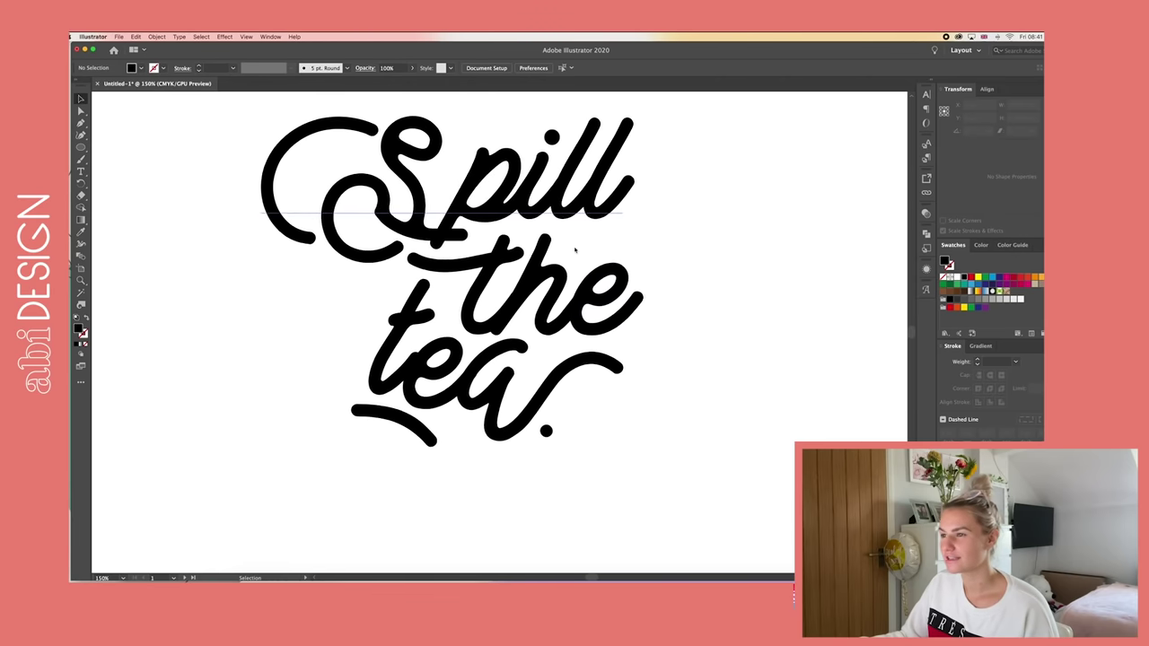
pyautogui.scroll(2, 574, 251)
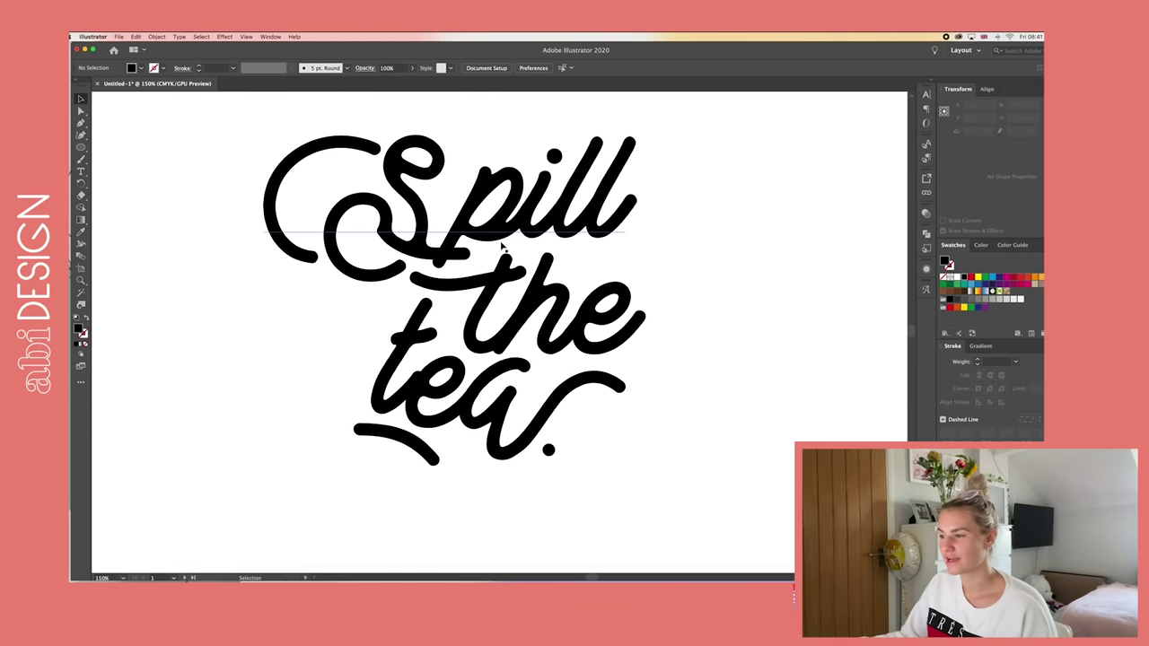
pyautogui.click(549, 451)
pyautogui.scroll(-3, 676, 449)
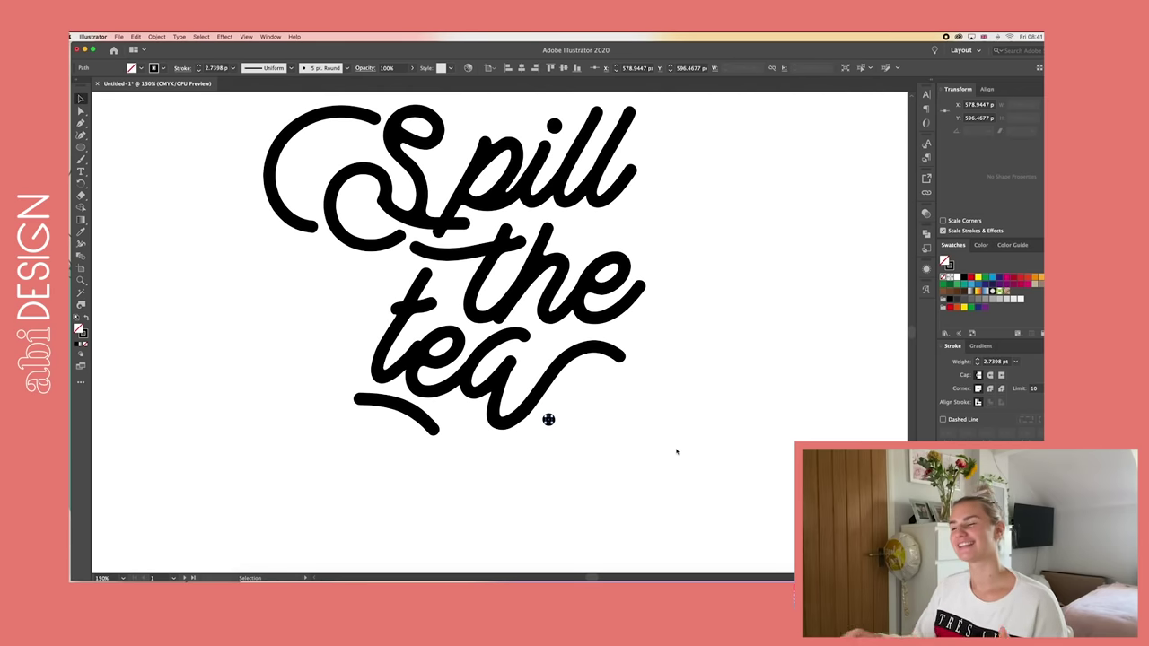
pyautogui.click(715, 451)
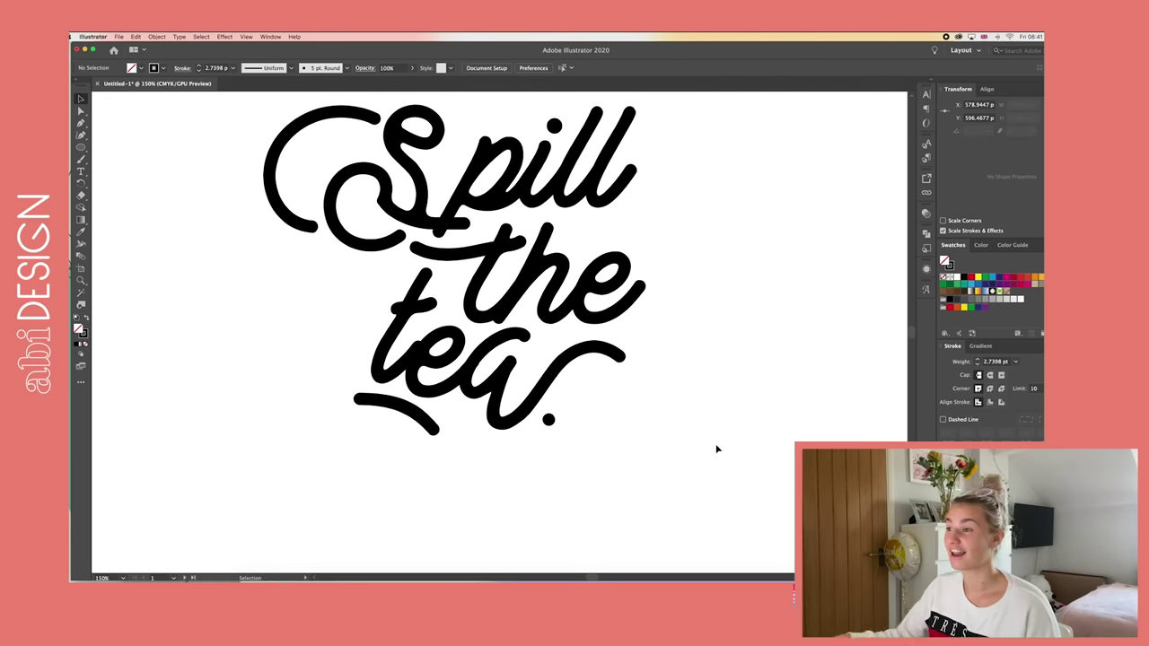
pyautogui.press('super+minus')
pyautogui.moveTo(641, 205); pyautogui.dragTo(332, 448)
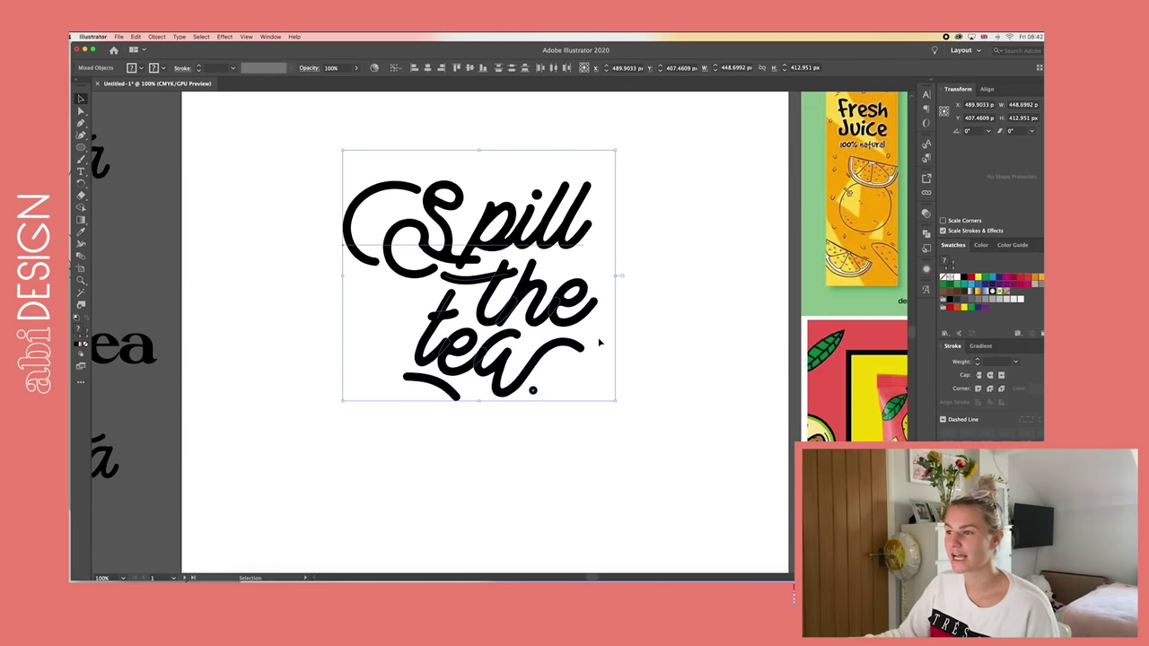
pyautogui.moveTo(355, 245); pyautogui.dragTo(344, 296)
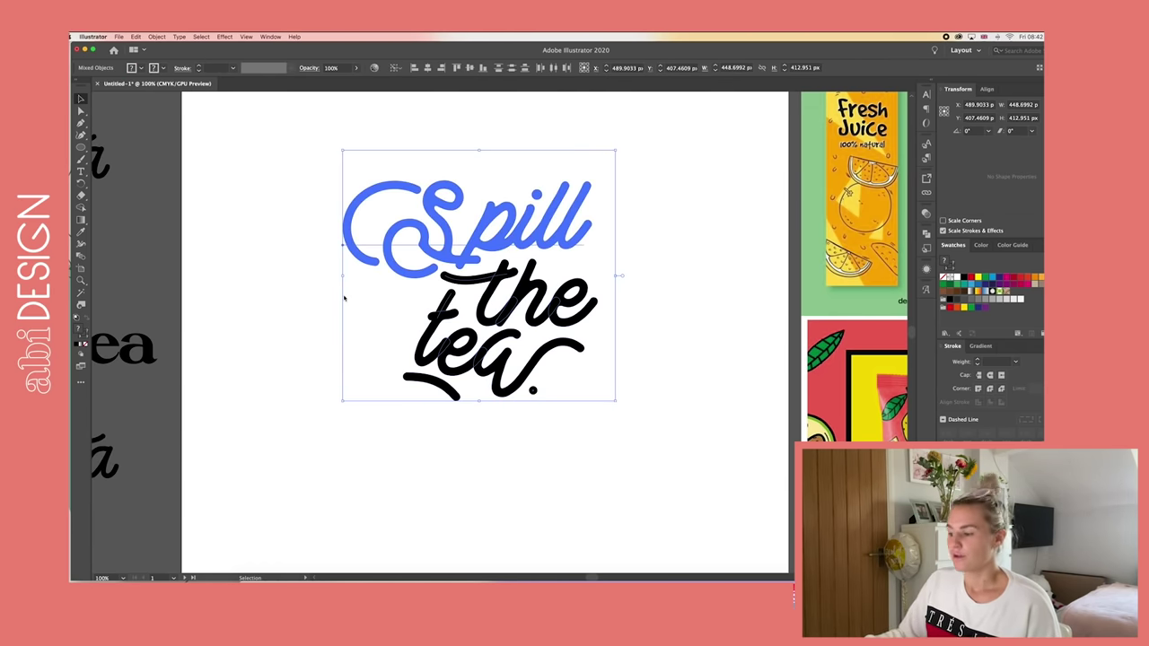
pyautogui.click(284, 253)
pyautogui.press('super+plus')
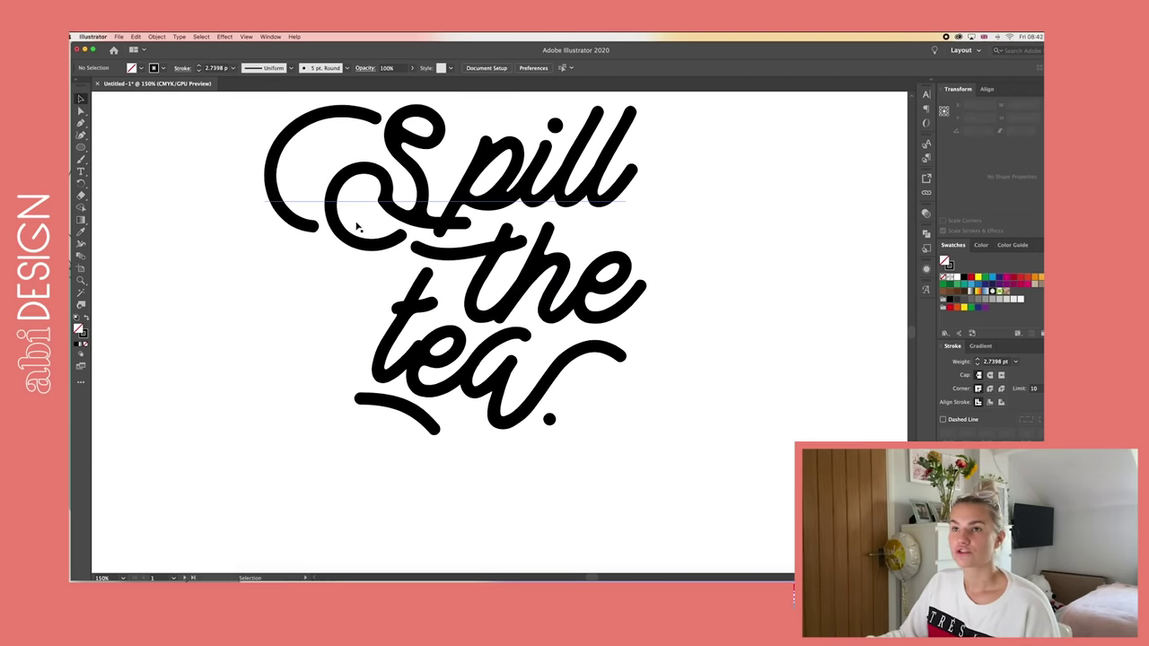
# - Isolate the "the" group and apply Outline Stroke to its painted crossbar swash
pyautogui.click(463, 249)
pyautogui.doubleClick(462, 248)
pyautogui.doubleClick(690, 326)
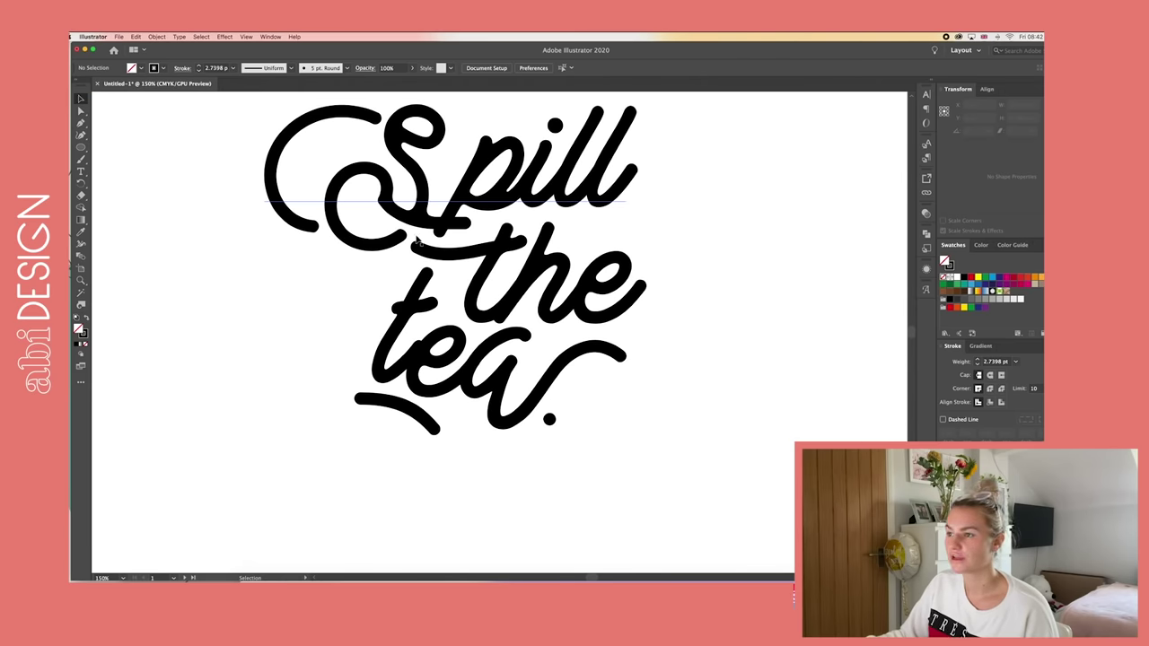
pyautogui.doubleClick(462, 249)
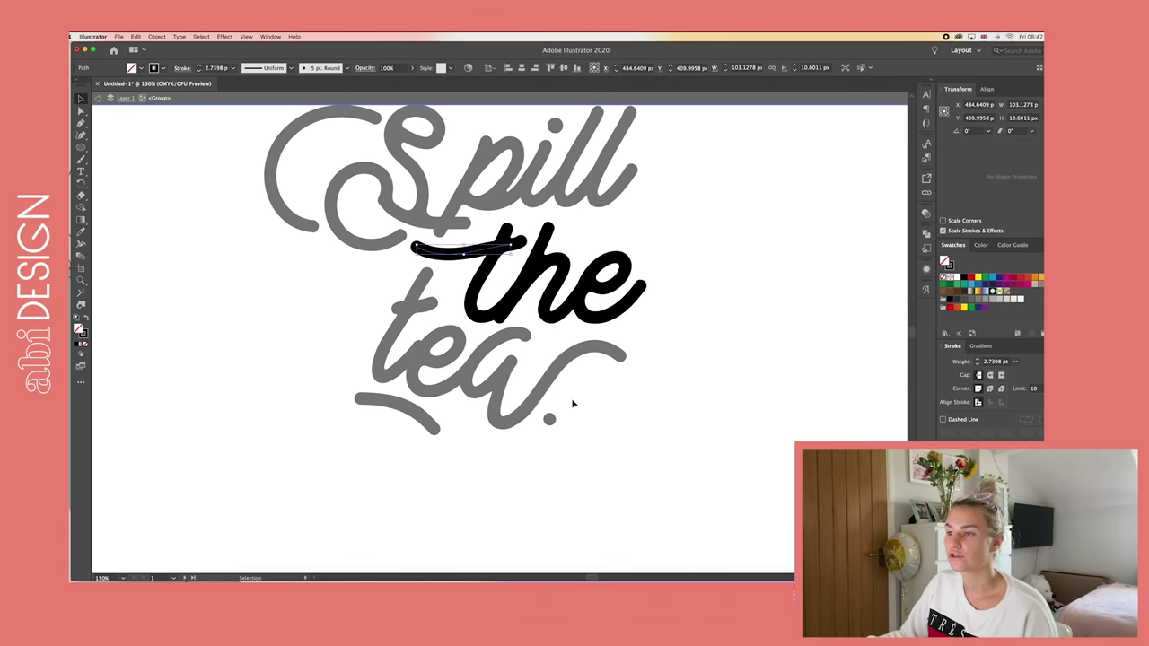
pyautogui.click(156, 36)
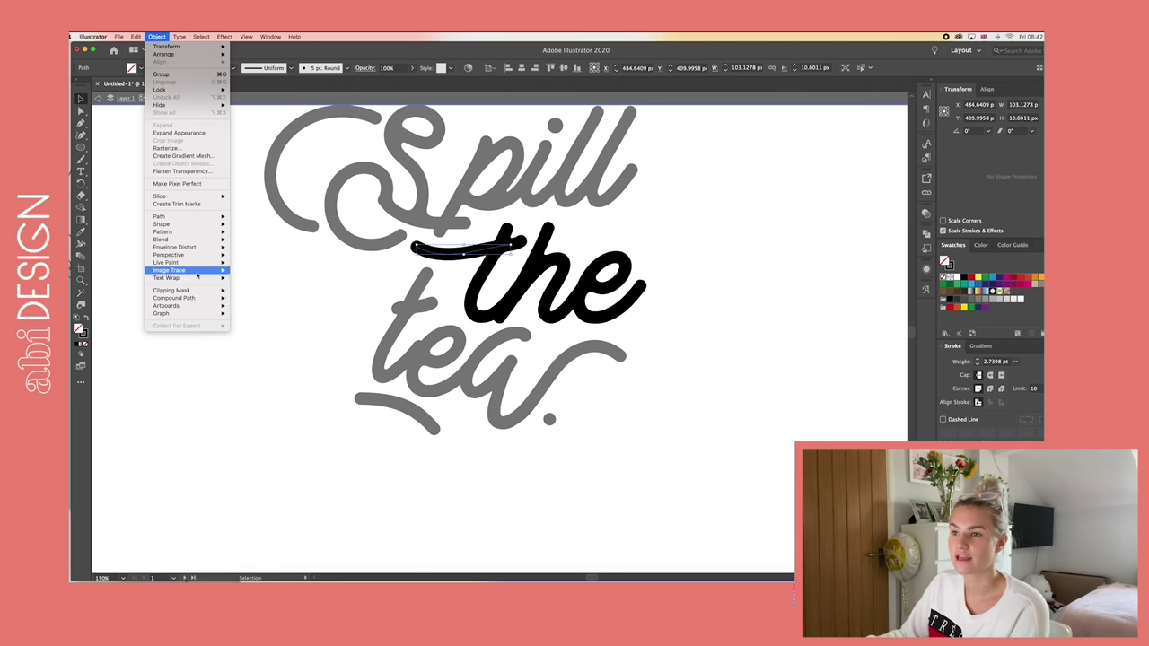
pyautogui.moveTo(207, 218)
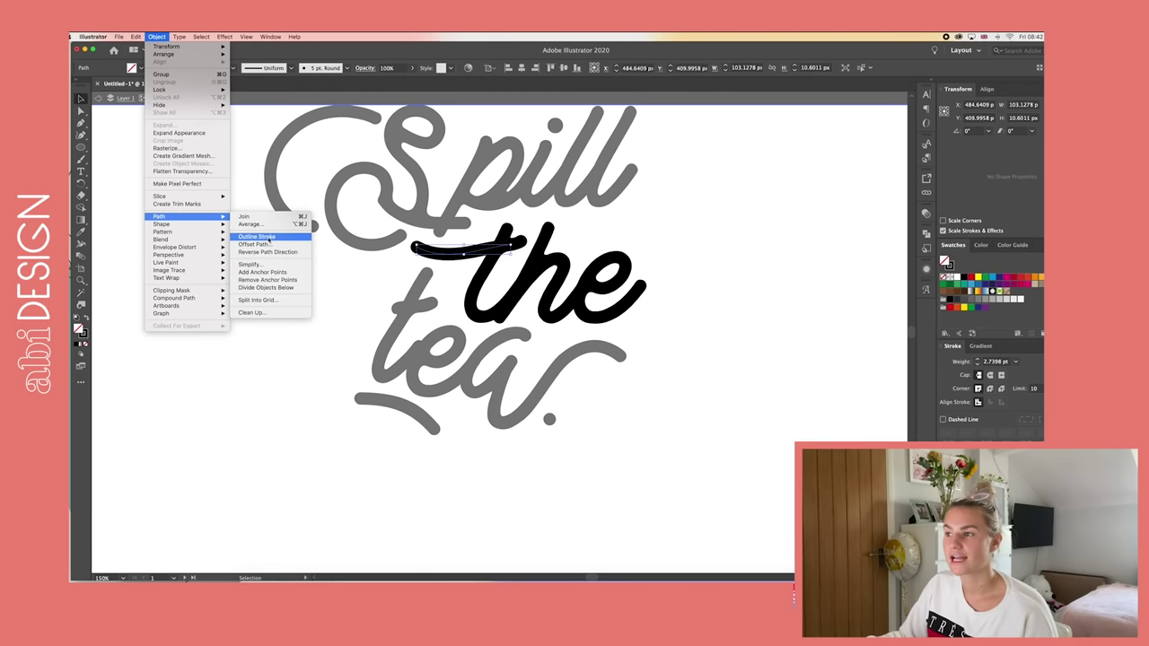
pyautogui.click(269, 238)
pyautogui.click(667, 287)
pyautogui.click(473, 254)
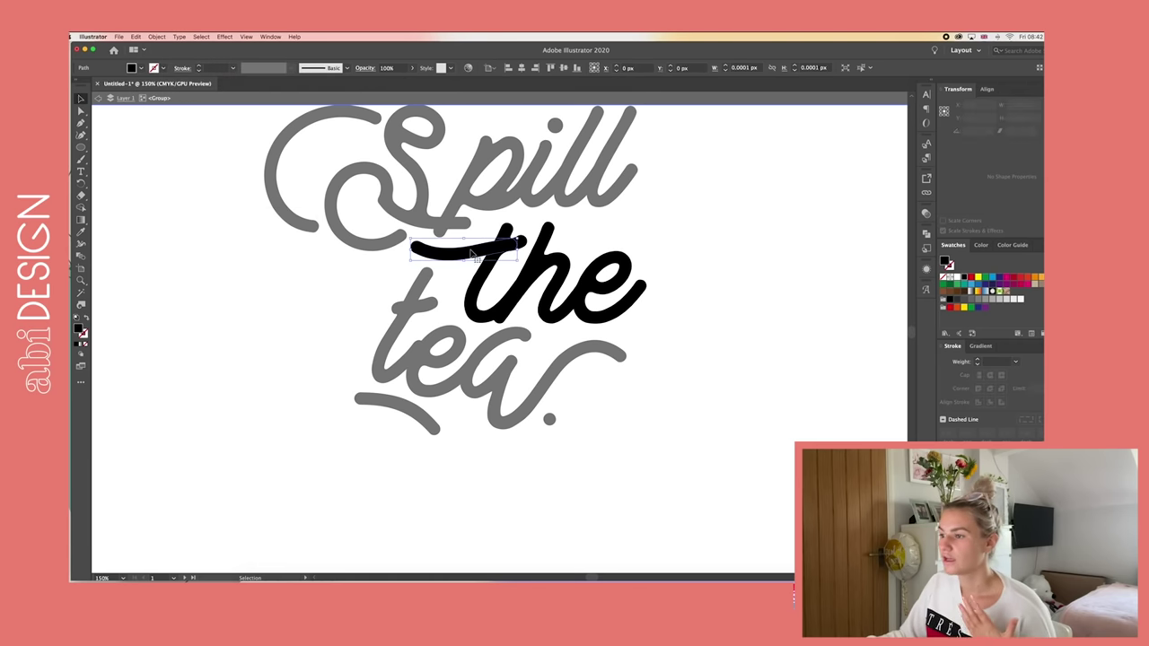
pyautogui.doubleClick(713, 354)
pyautogui.scroll(-2, 631, 363)
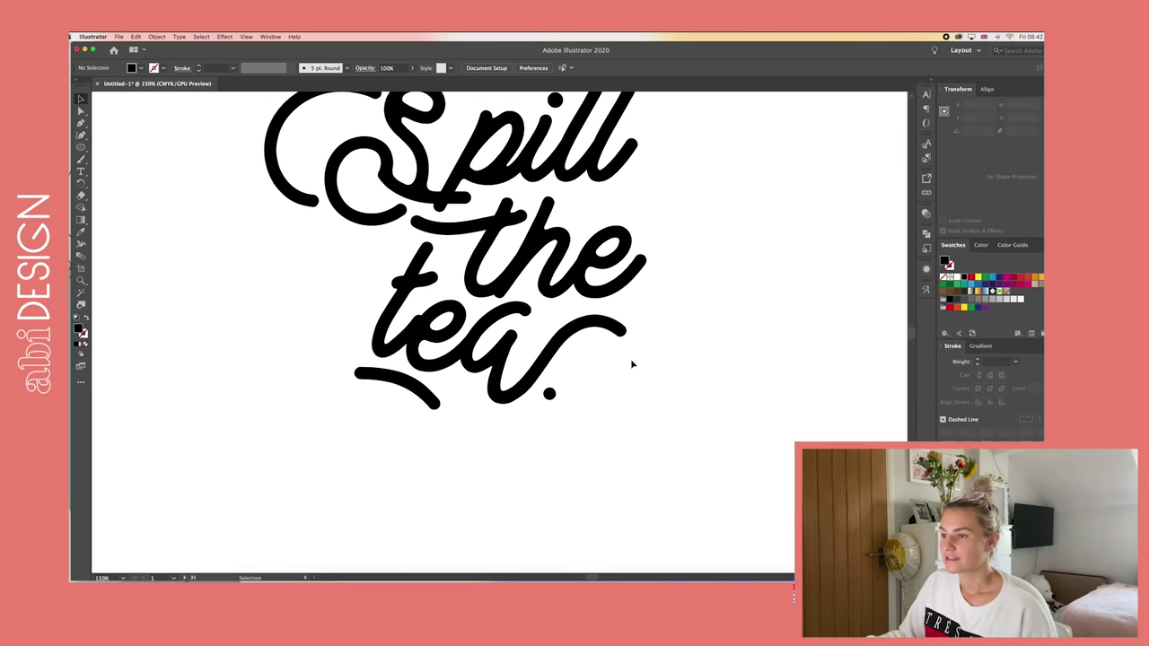
# - Select the whole lettering and convert the remaining live type to outlines
pyautogui.scroll(1, 632, 364)
pyautogui.click(469, 276)
pyautogui.click(389, 355)
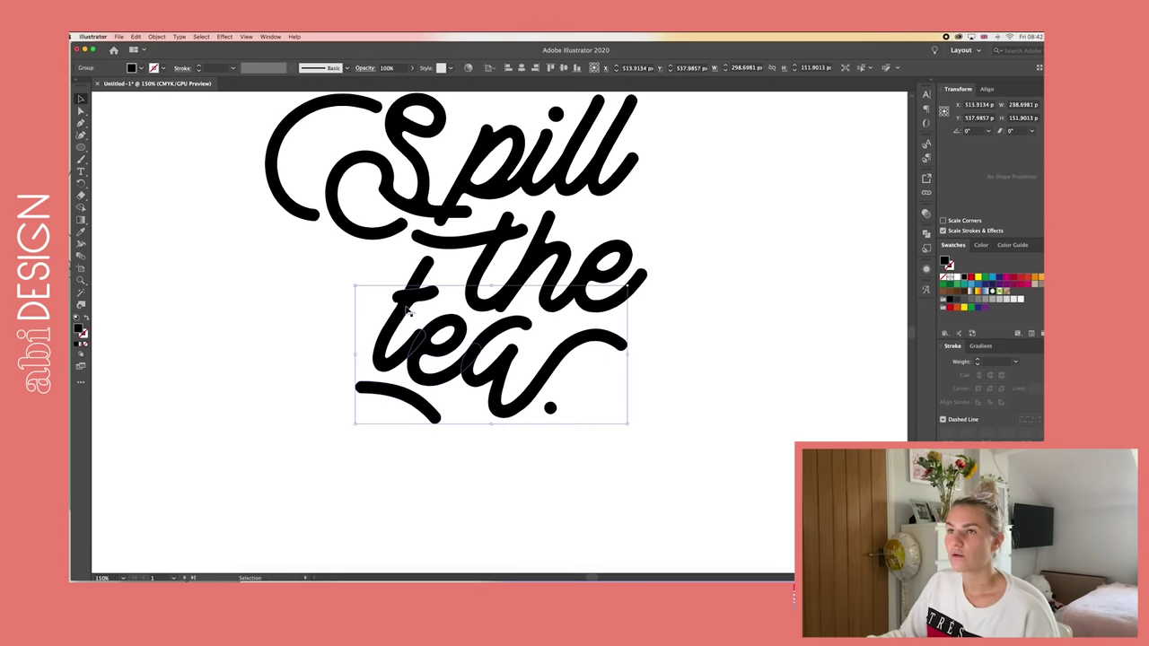
pyautogui.click(359, 177)
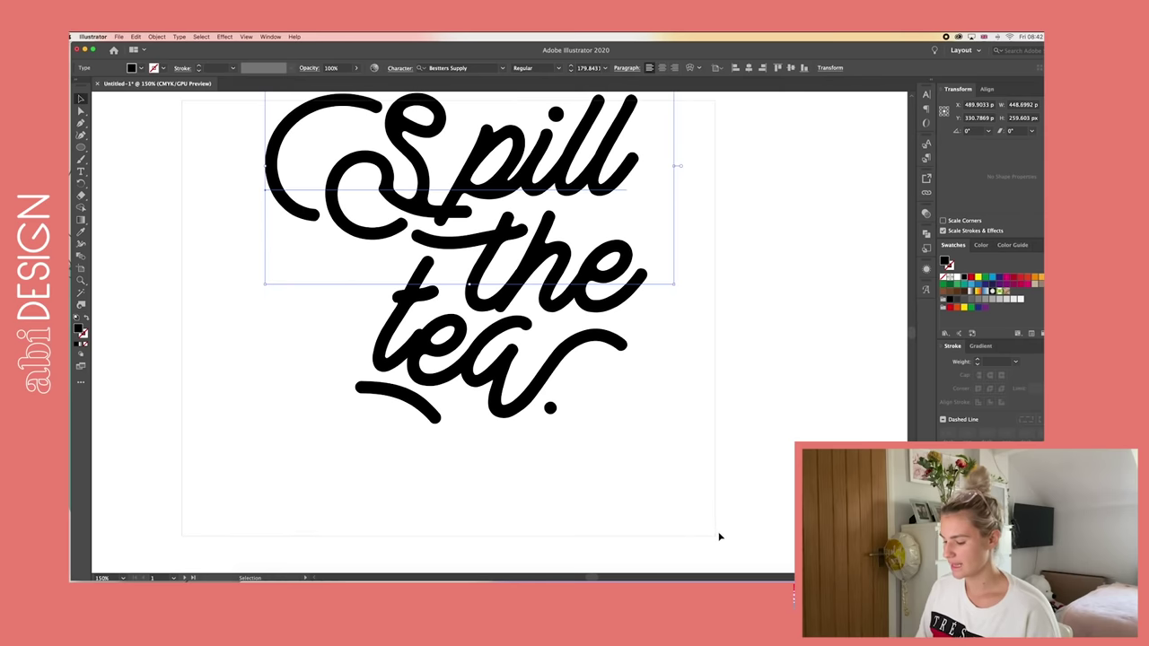
pyautogui.press('super+a')
pyautogui.scroll(1, 721, 528)
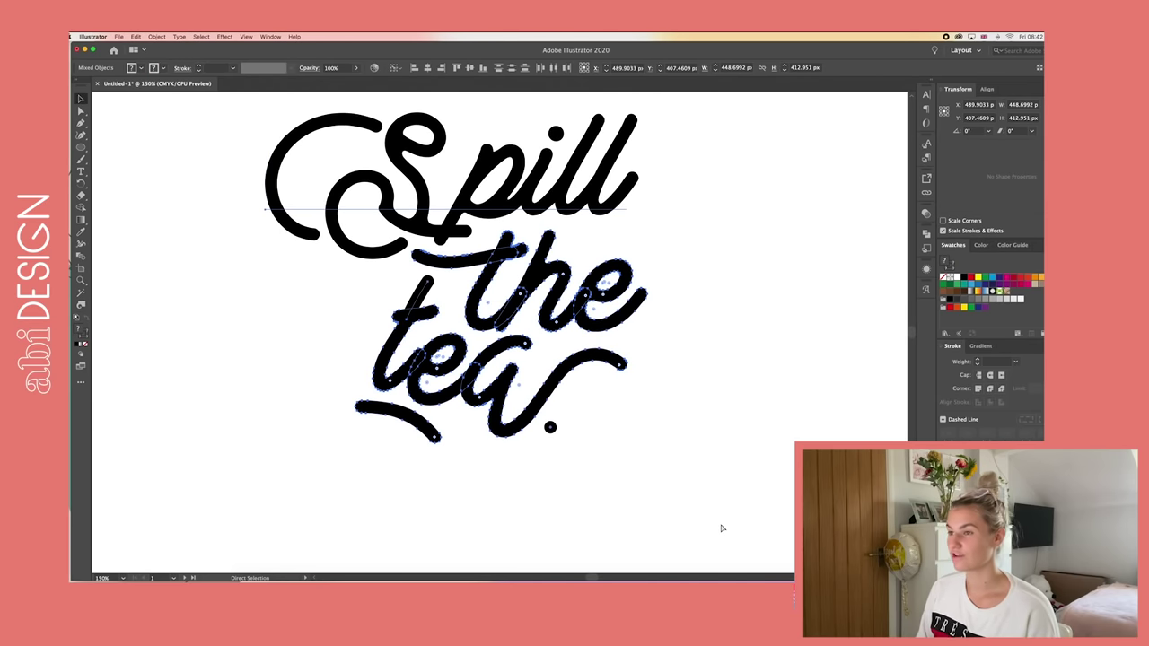
pyautogui.press('shift+super+o')
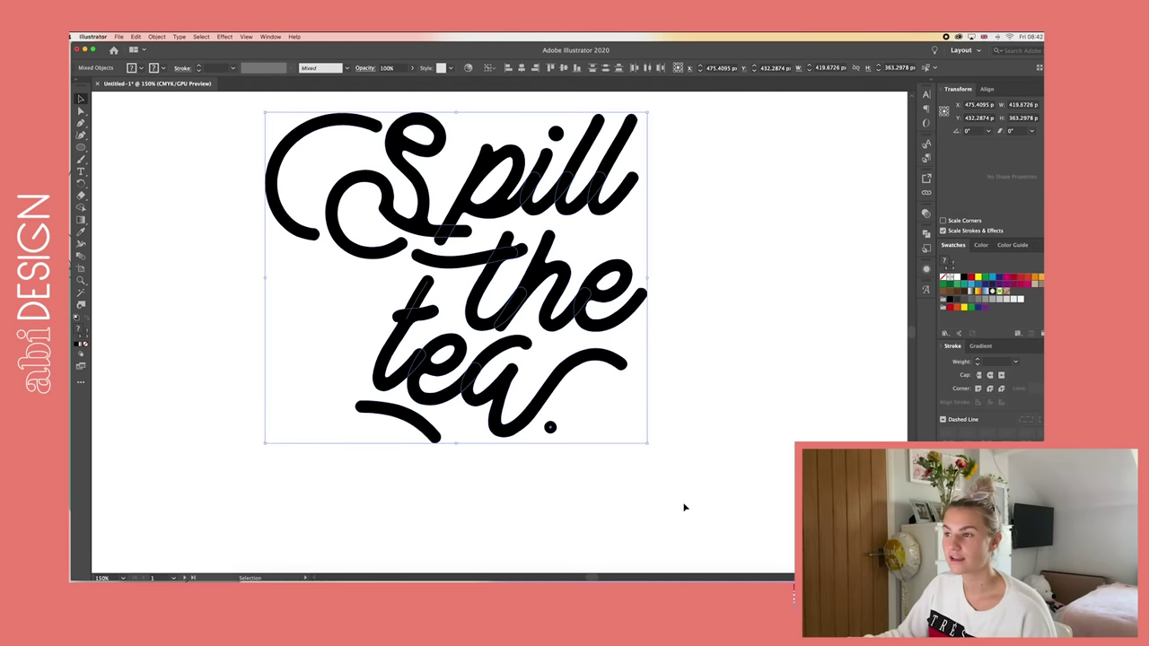
pyautogui.click(701, 294)
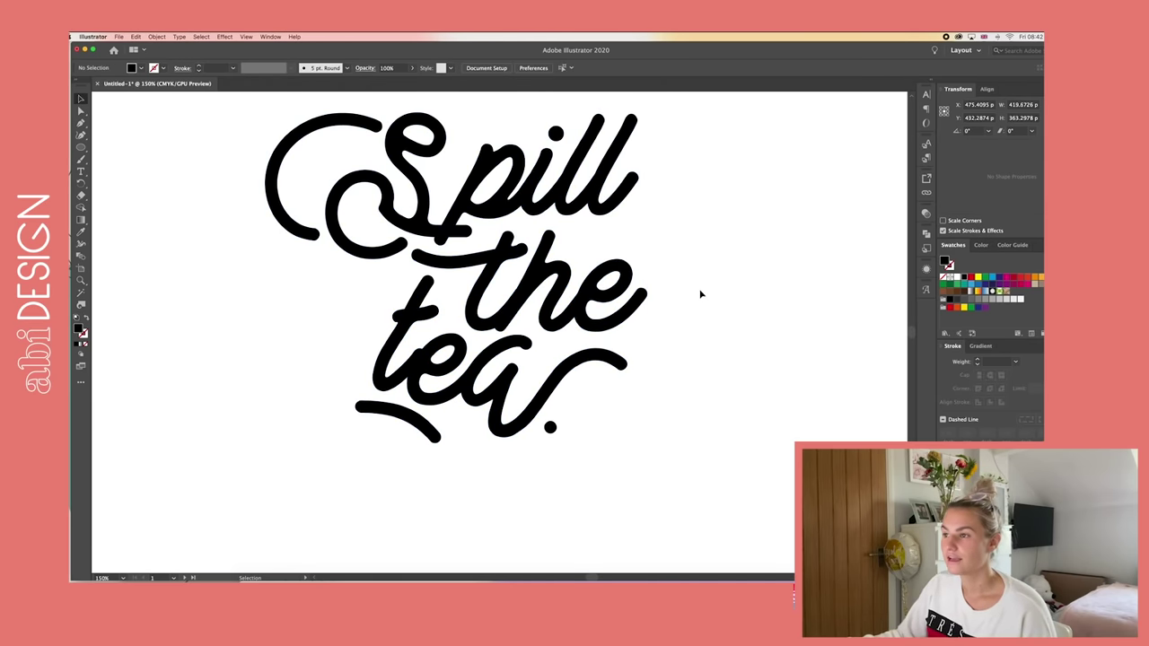
# - Unite the letters of "the" and their outlined crossbar swash into one shape with Pathfinder
pyautogui.doubleClick(475, 262)
pyautogui.press('super+a')
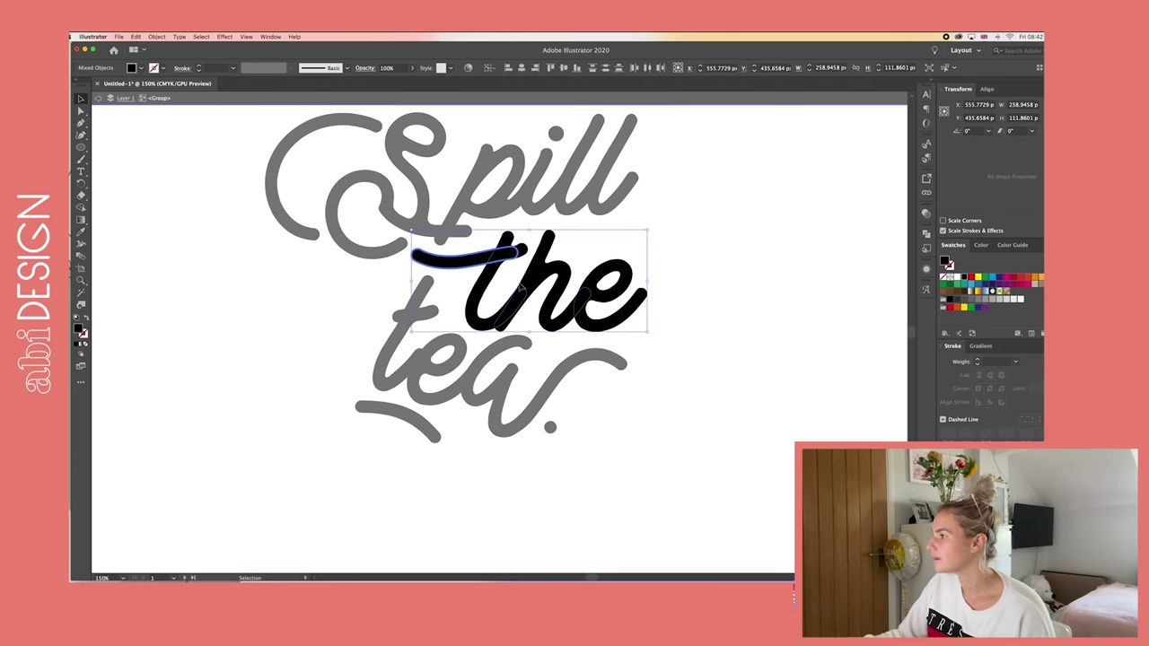
pyautogui.click(926, 234)
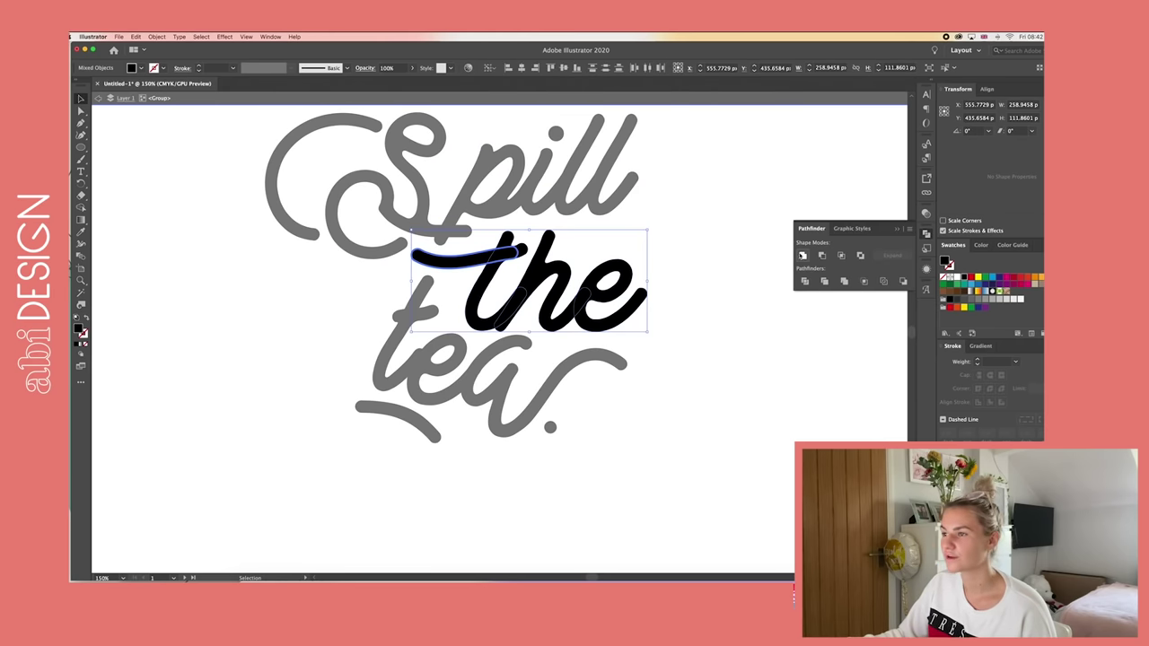
pyautogui.click(803, 256)
pyautogui.doubleClick(707, 381)
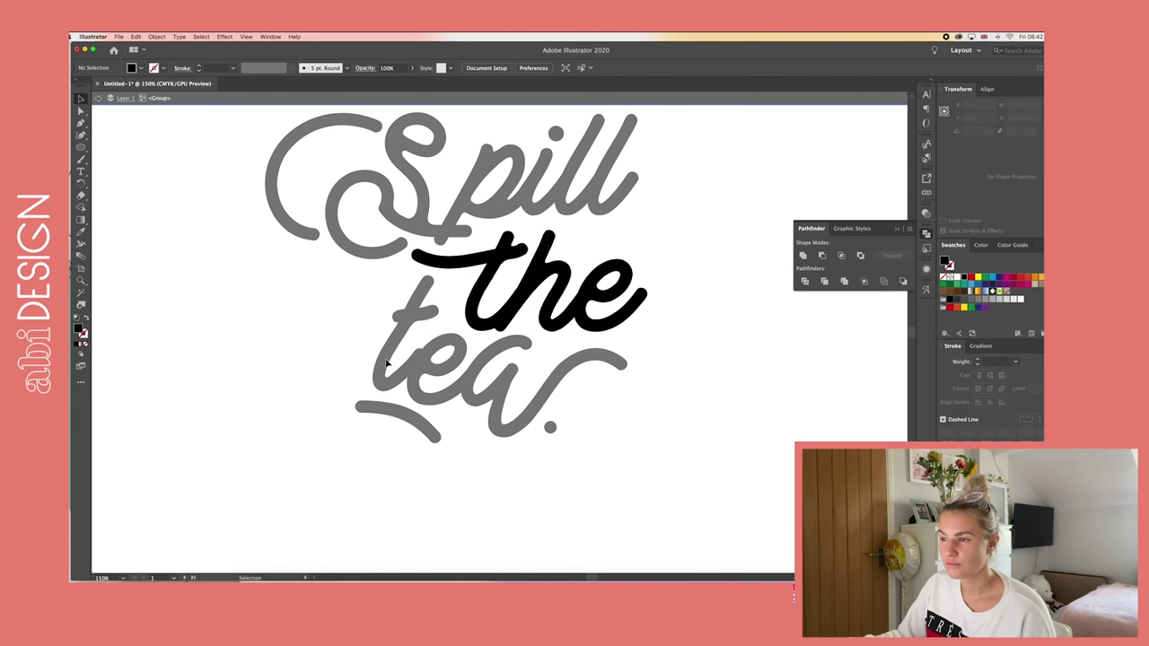
# - Apply Outline Stroke to the painted upper stem of the "t" in "tea"
pyautogui.doubleClick(383, 374)
pyautogui.click(383, 374)
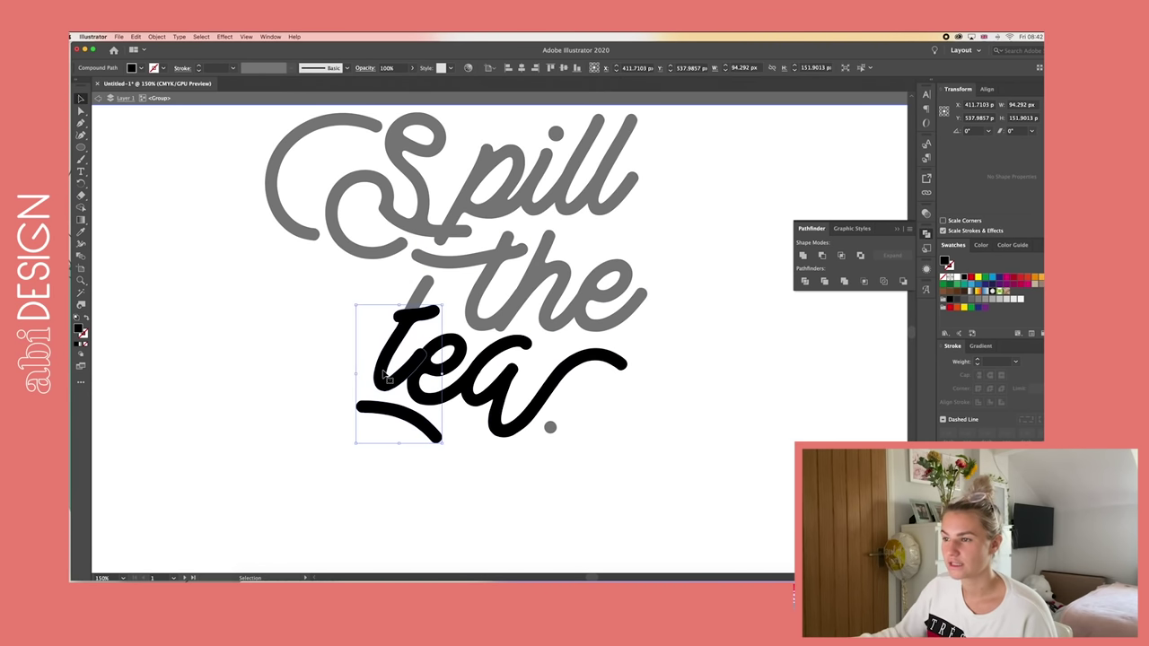
pyautogui.click(346, 362)
pyautogui.doubleClick(450, 303)
pyautogui.click(420, 294)
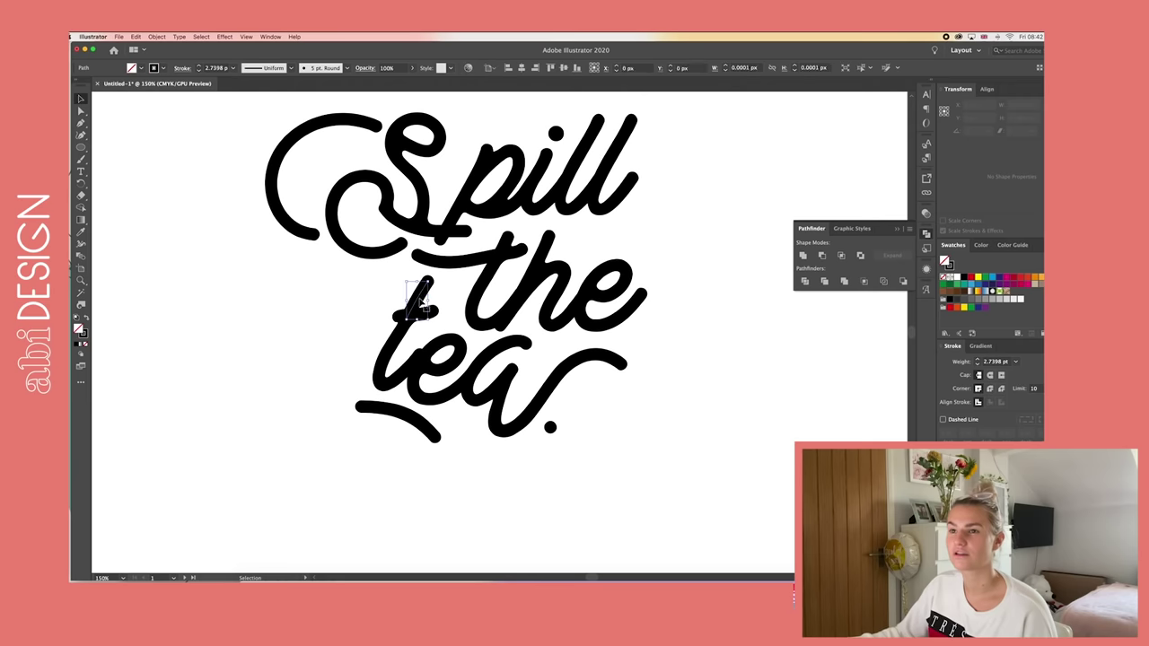
pyautogui.click(156, 36)
pyautogui.moveTo(166, 217)
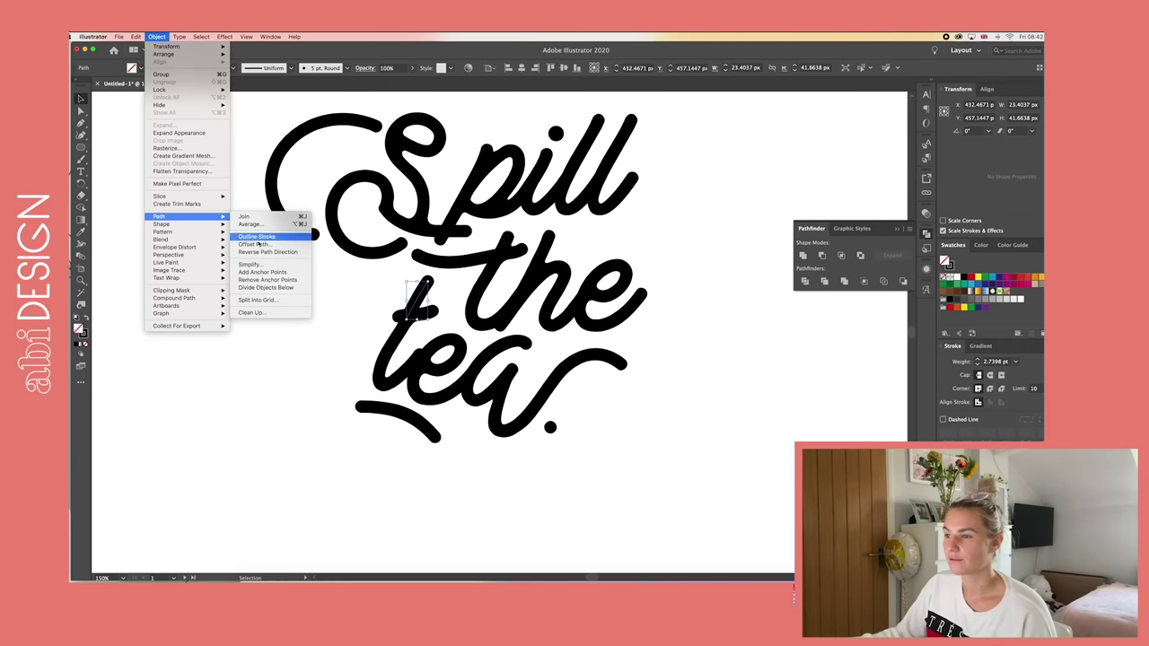
pyautogui.click(288, 239)
# - Unite the "t" of "tea" with its outlined upper stem inside the isolated group
pyautogui.click(402, 342)
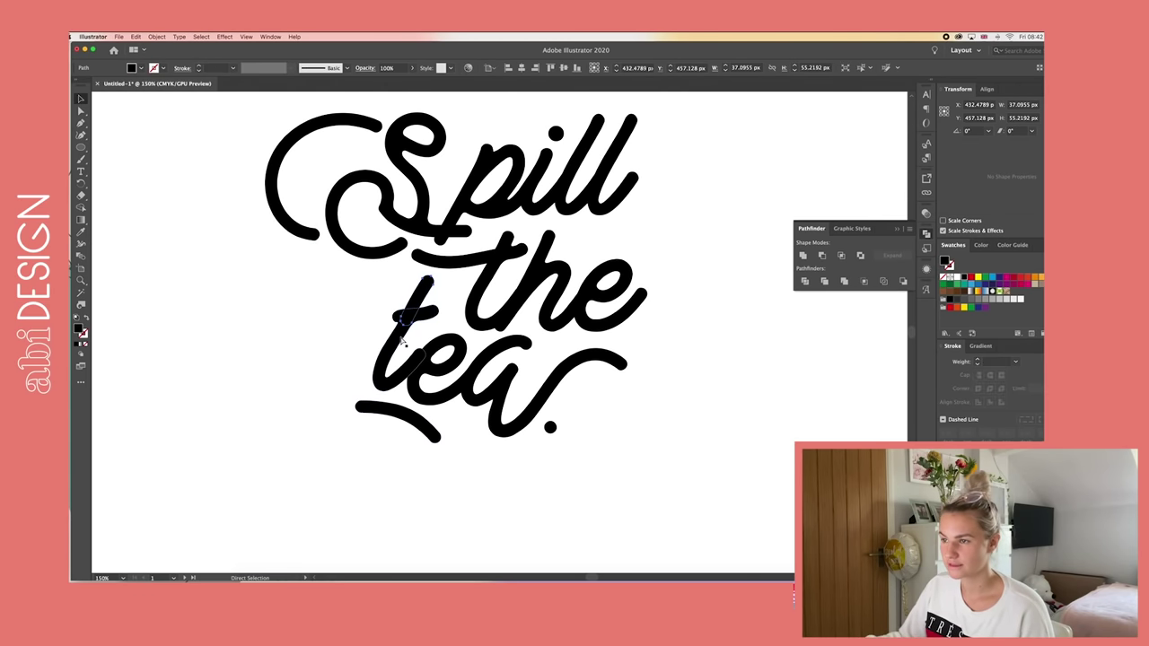
pyautogui.doubleClick(401, 340)
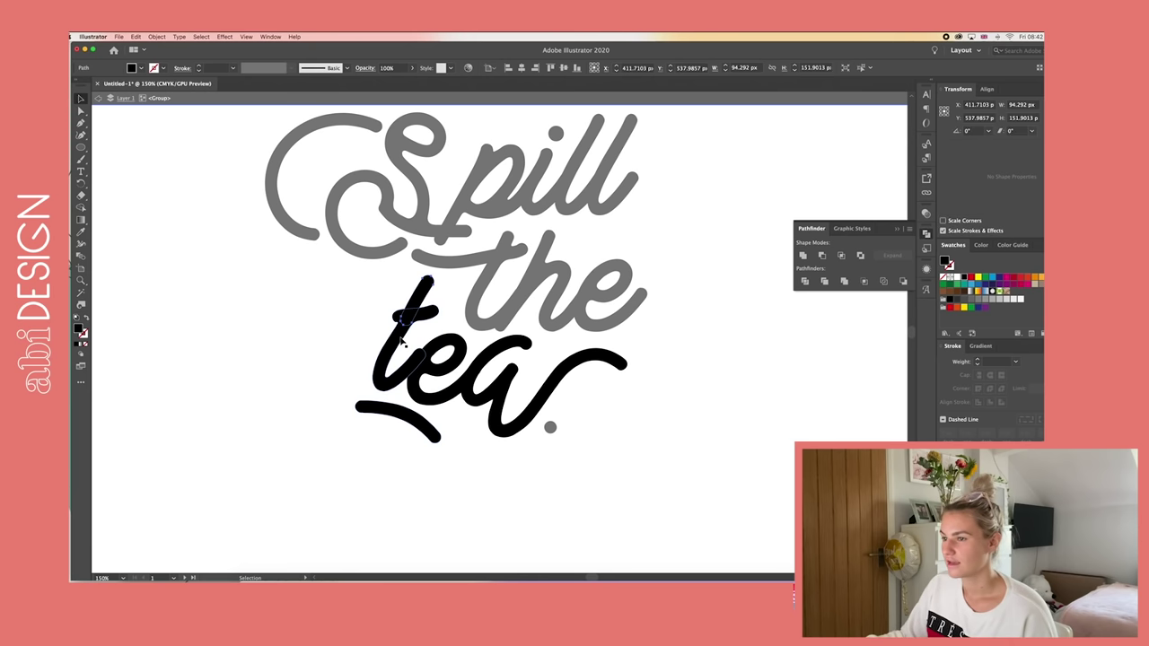
pyautogui.keyDown('shift'); pyautogui.click(395, 349); pyautogui.keyUp('shift')
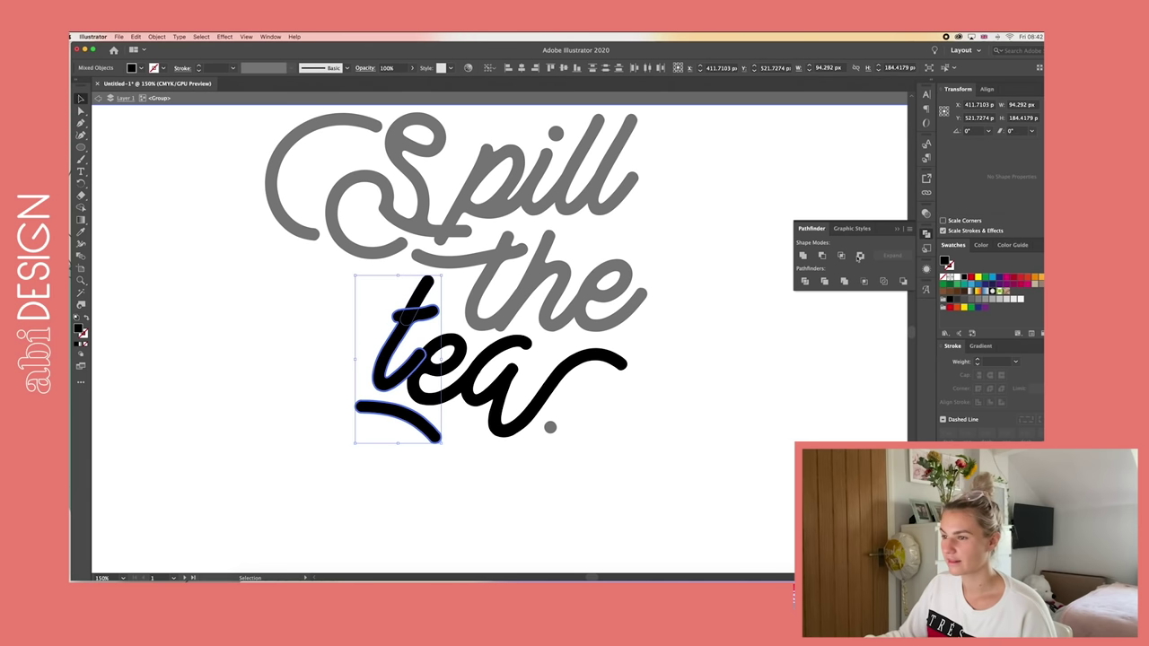
pyautogui.click(802, 256)
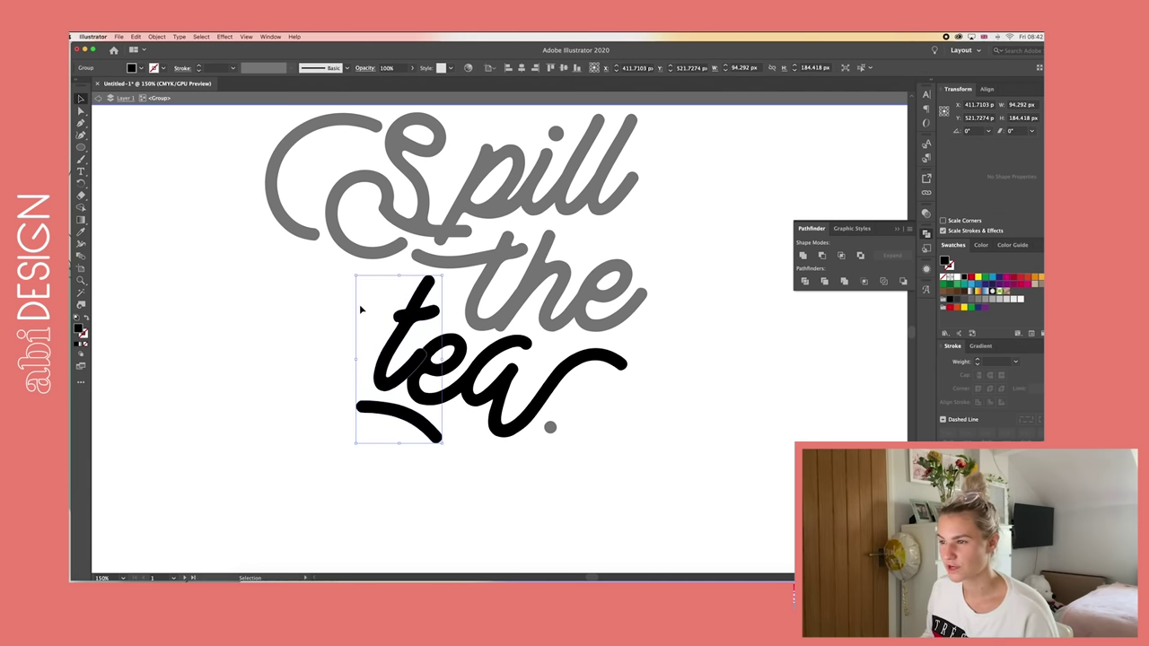
# - Nudge the "t" of "tea" about 6 px toward the "e" and 1 px down, and leave isolation mode
pyautogui.press('Right')
pyautogui.press('Right')
pyautogui.press('Right')
pyautogui.press('Right')
pyautogui.press('Down')
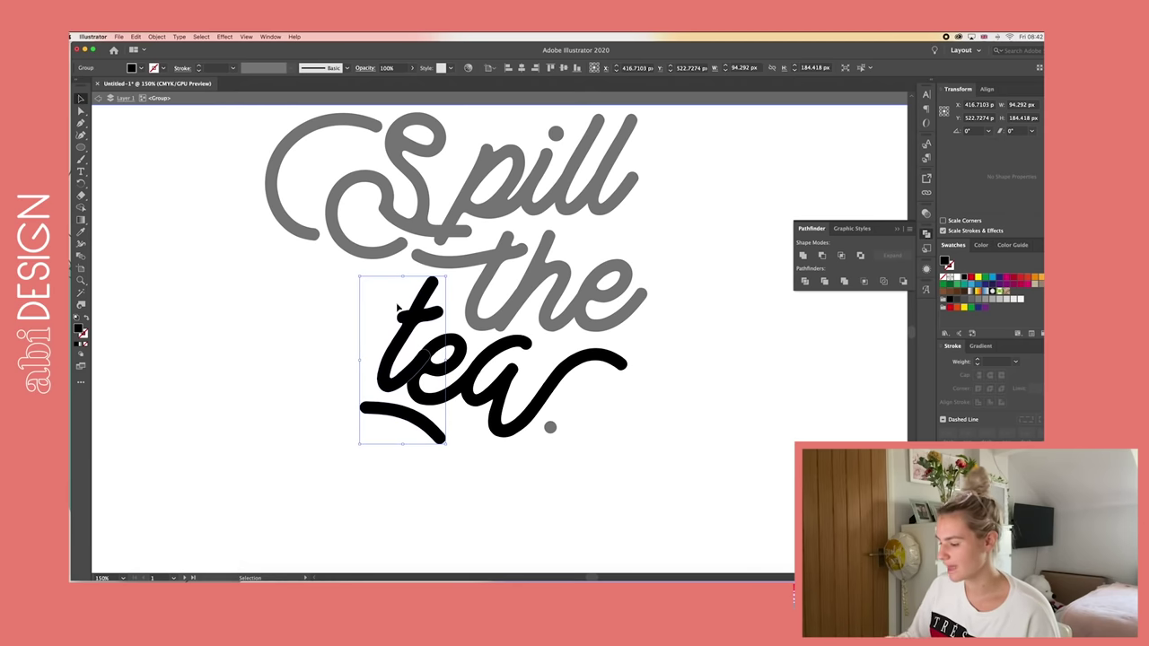
pyautogui.press('super+plus')
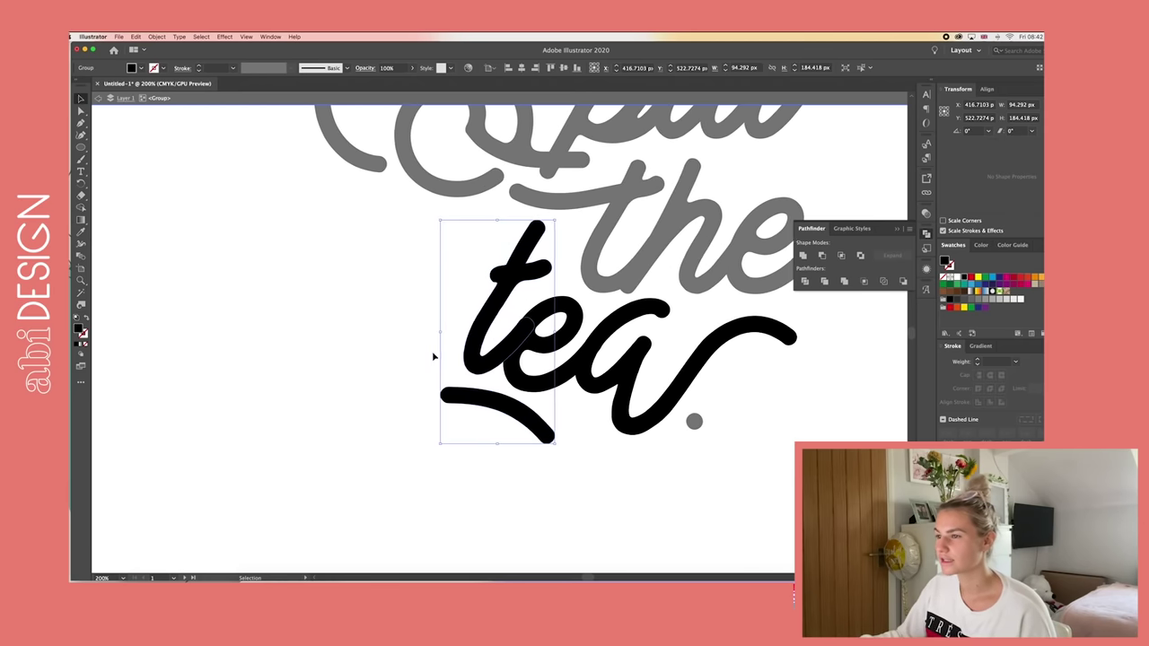
pyautogui.hscroll(2, 434, 356)
pyautogui.doubleClick(304, 286)
pyautogui.doubleClick(430, 351)
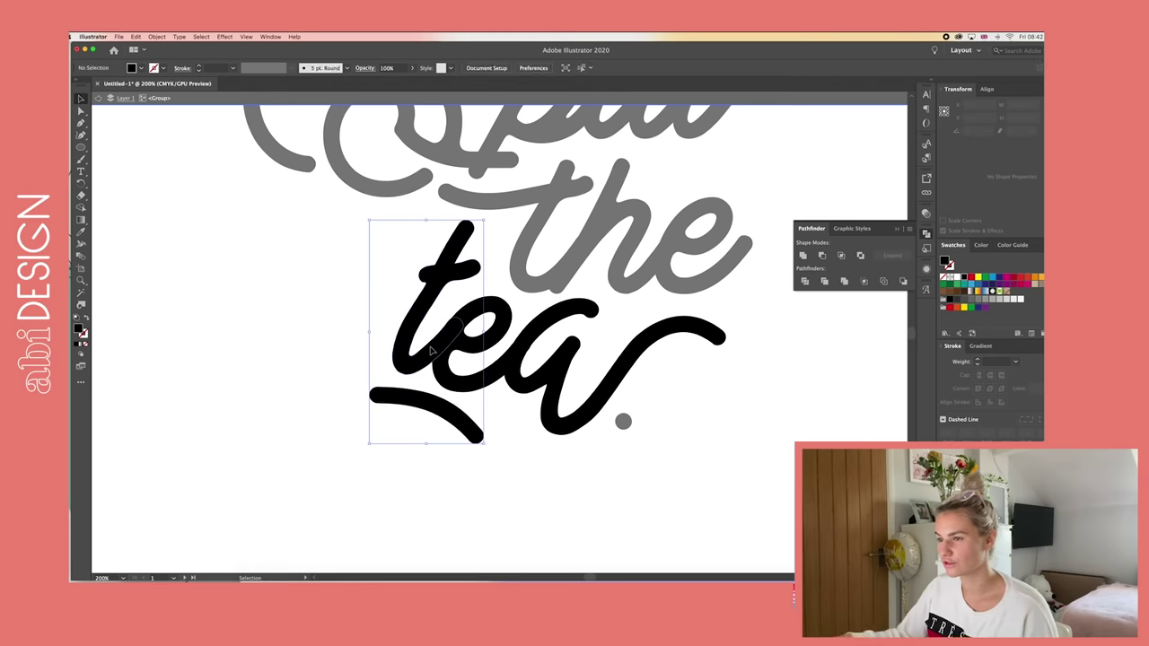
pyautogui.doubleClick(331, 333)
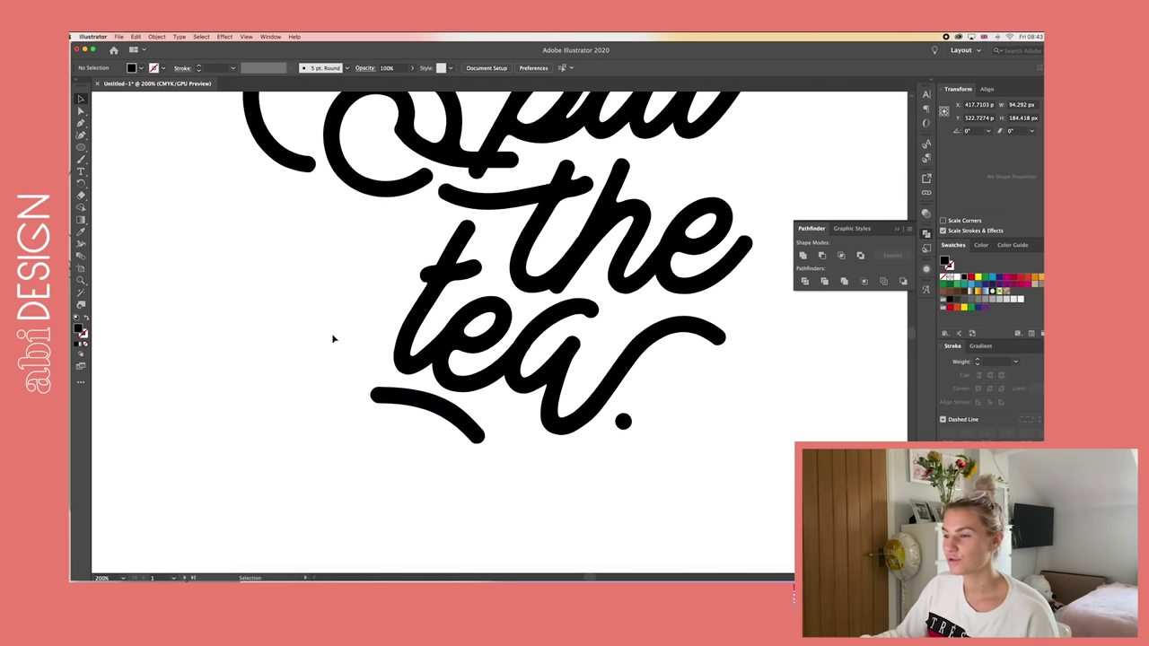
pyautogui.press('super+minus')
pyautogui.press('super+minus')
pyautogui.press('super+minus')
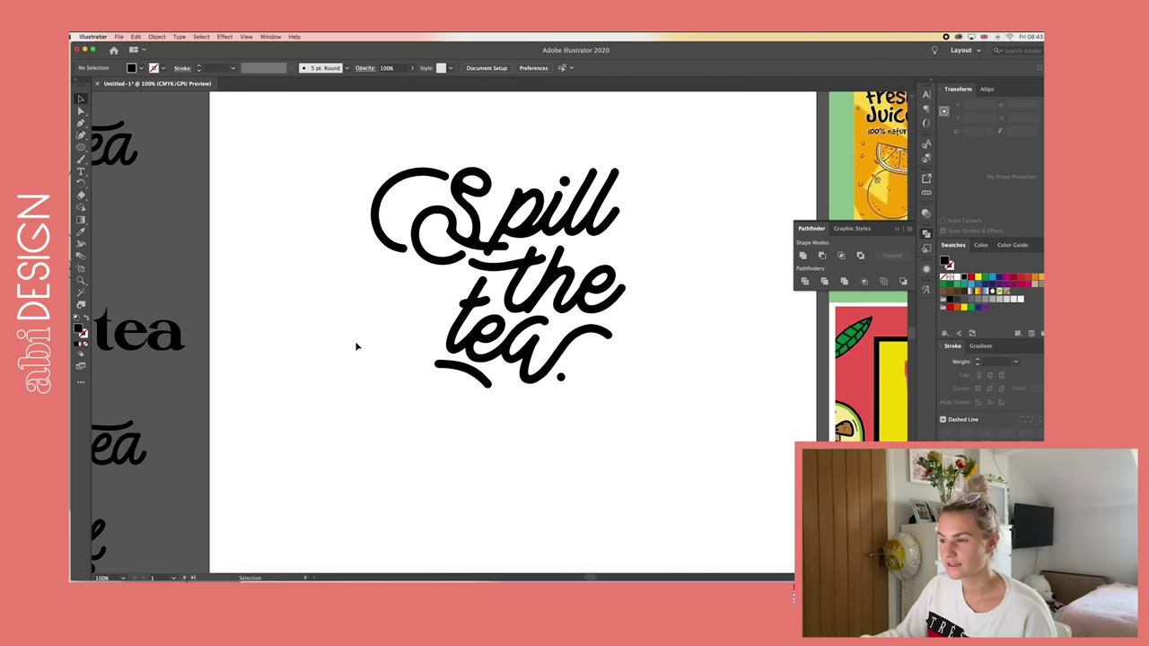
pyautogui.click(487, 383)
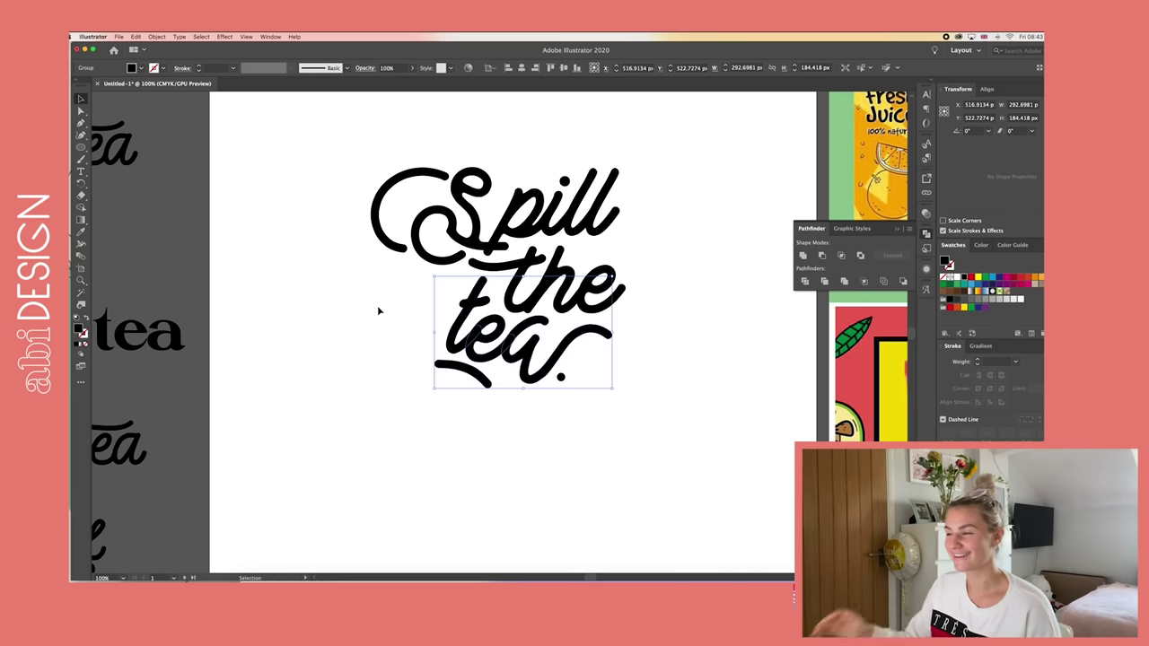
pyautogui.click(668, 397)
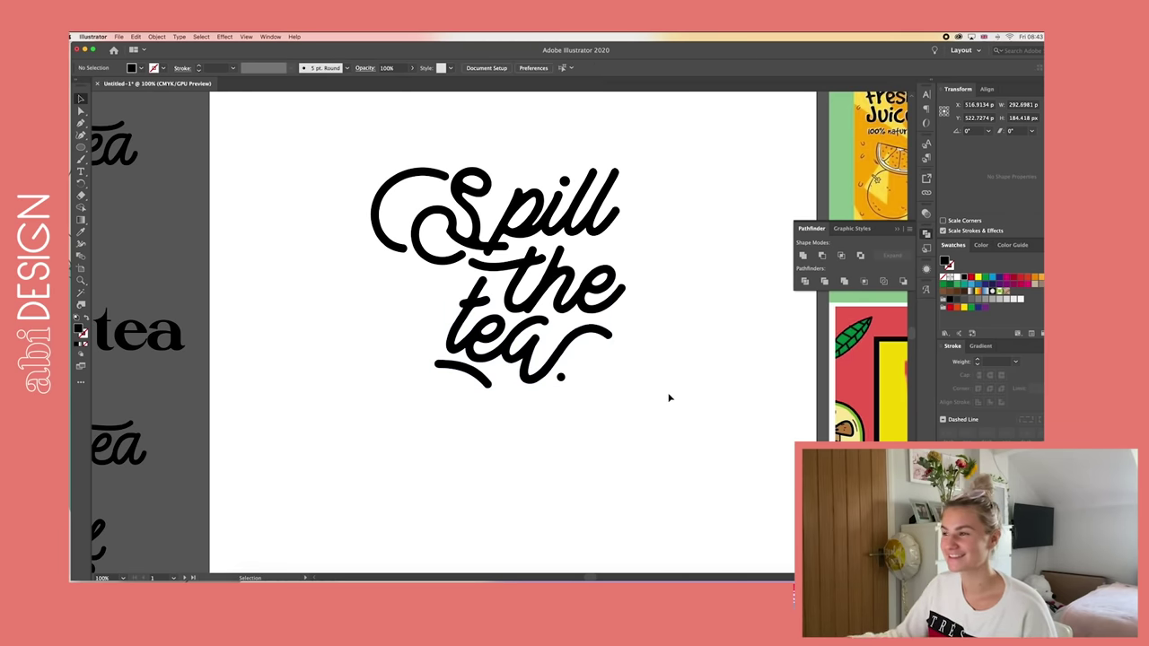
# - Try to apply Outline Stroke to the full stop after "tea"
pyautogui.press('super+minus')
pyautogui.moveTo(625, 183); pyautogui.dragTo(386, 476)
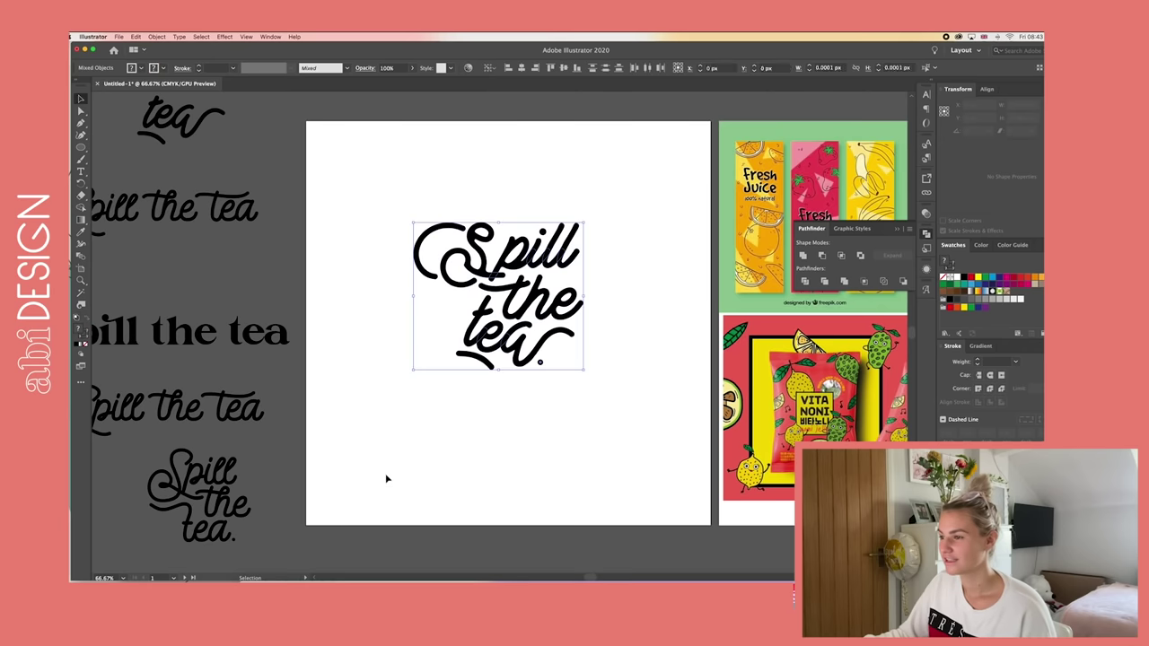
pyautogui.click(552, 396)
pyautogui.click(541, 364)
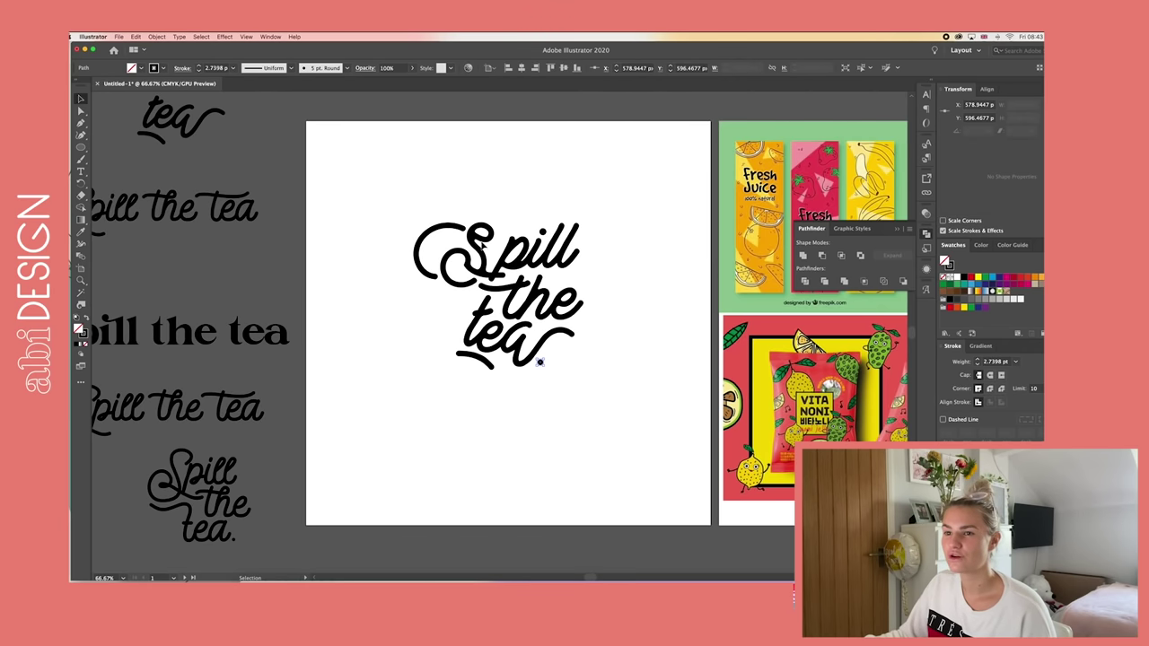
pyautogui.click(157, 37)
pyautogui.moveTo(173, 217)
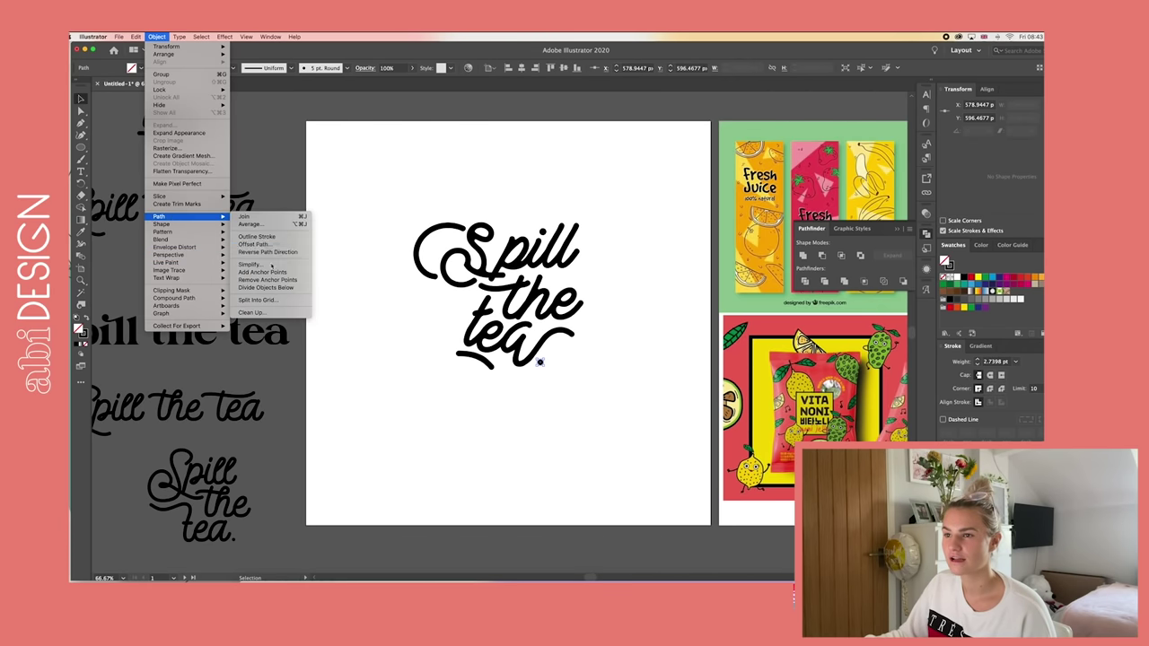
pyautogui.click(265, 236)
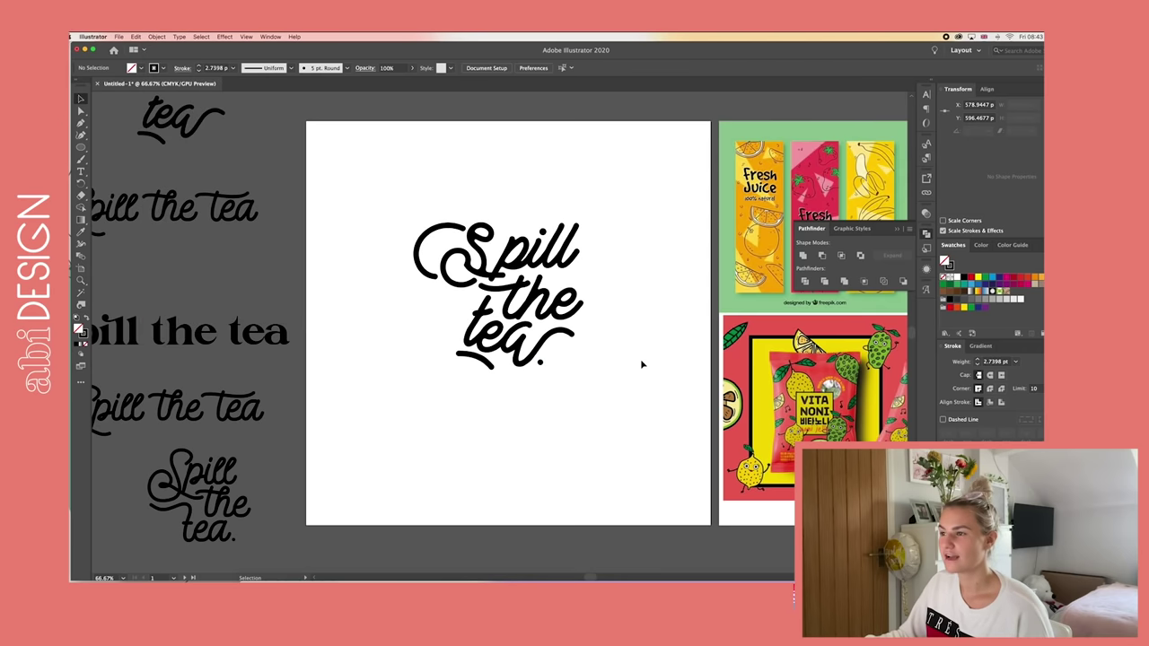
# - Scale the whole lettering up proportionally to about 482 × 418 px and centre it on the artboard
pyautogui.moveTo(423, 436); pyautogui.dragTo(612, 358)
pyautogui.click(611, 358)
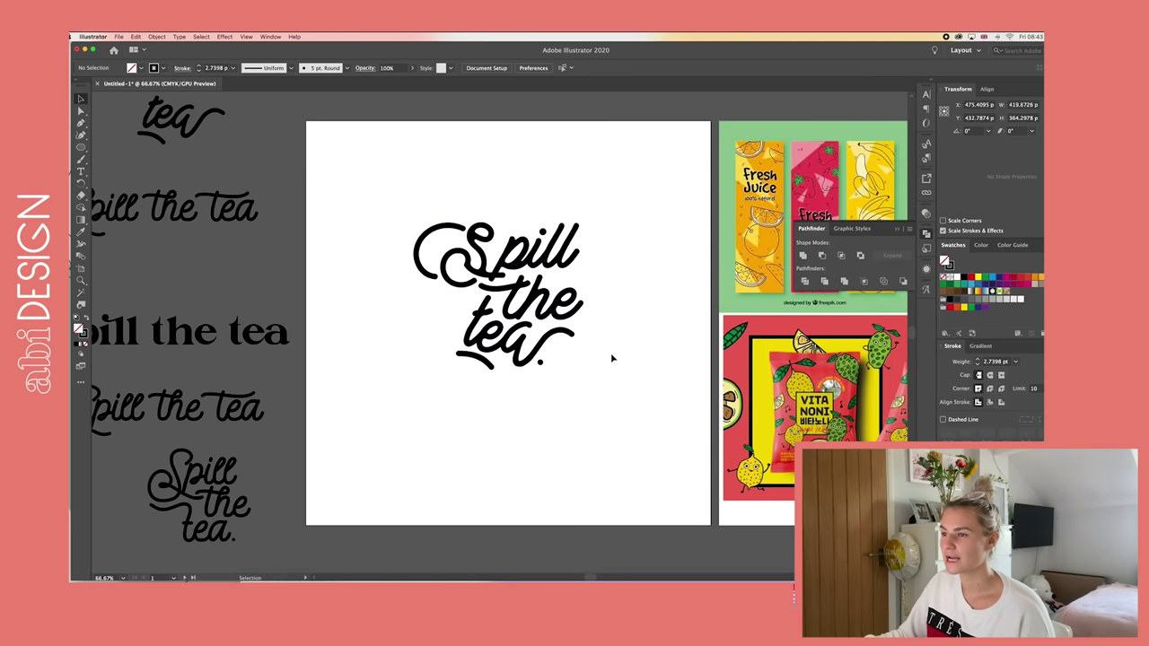
pyautogui.hscroll(2, 611, 284)
pyautogui.moveTo(426, 351); pyautogui.dragTo(394, 368)
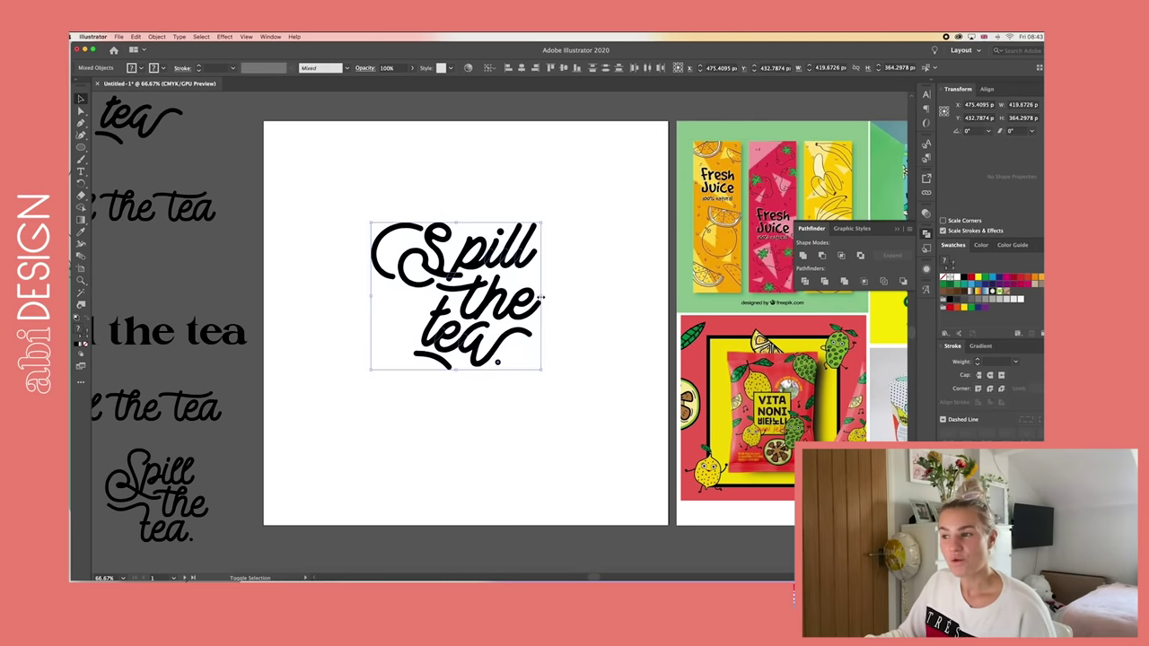
pyautogui.moveTo(543, 295); pyautogui.dragTo(521, 312)
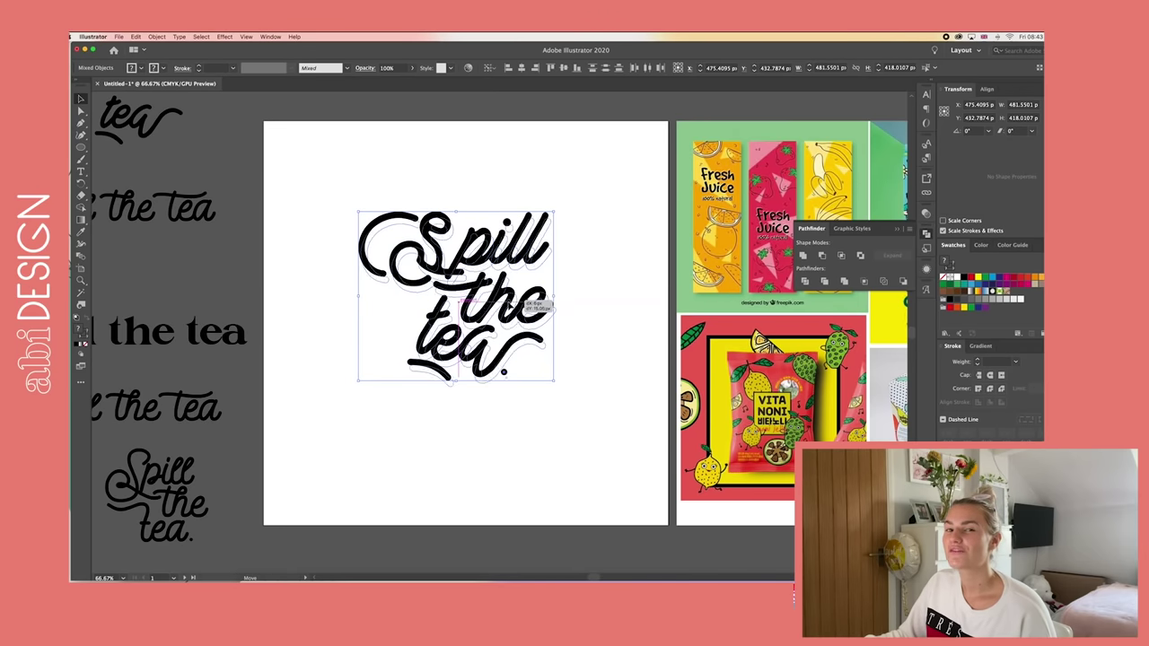
pyautogui.click(592, 295)
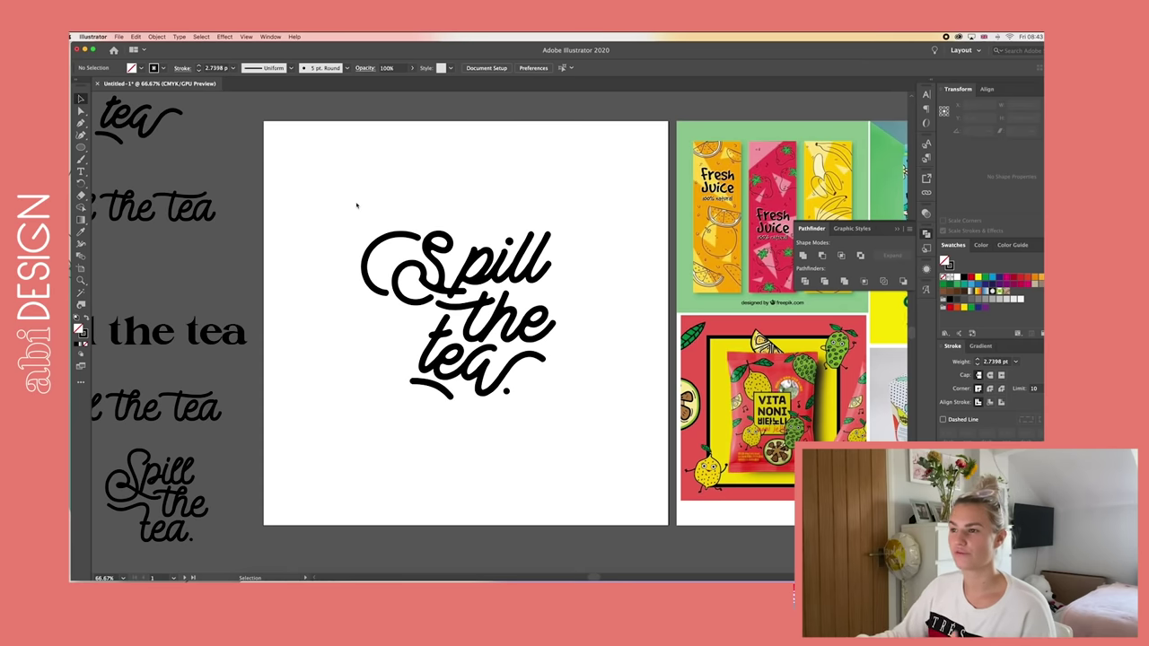
# - Offset the paths of the whole lettering by 25 px with round joins
pyautogui.moveTo(356, 206); pyautogui.dragTo(586, 438)
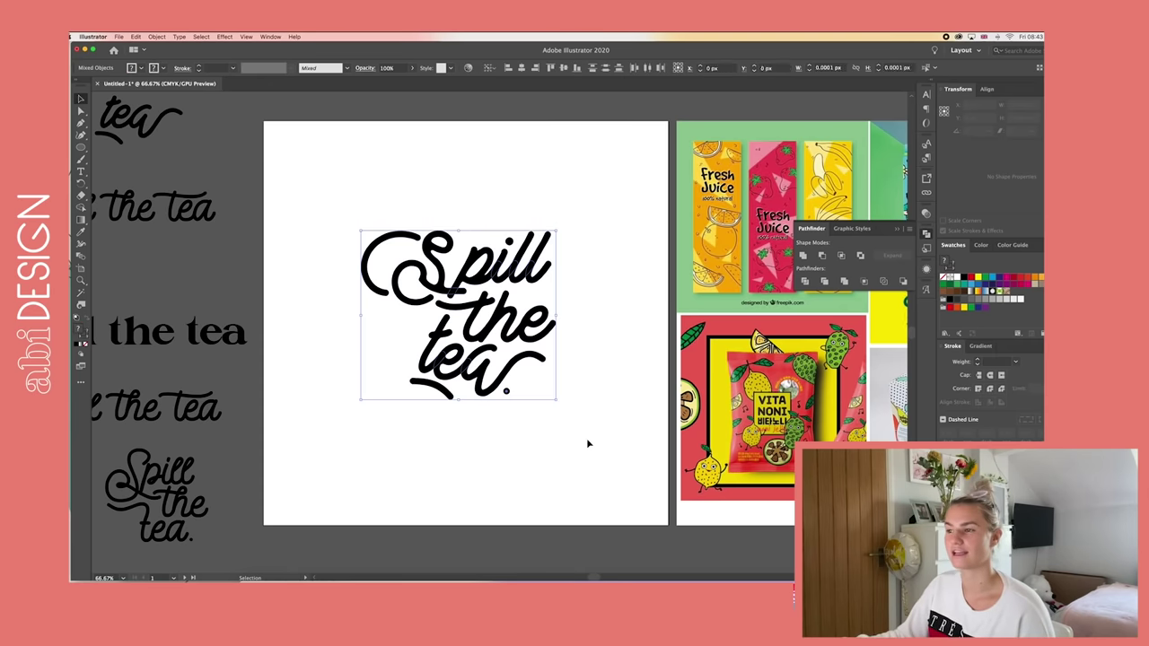
pyautogui.press('super+1')
pyautogui.hscroll(3, 588, 442)
pyautogui.scroll(-1, 588, 442)
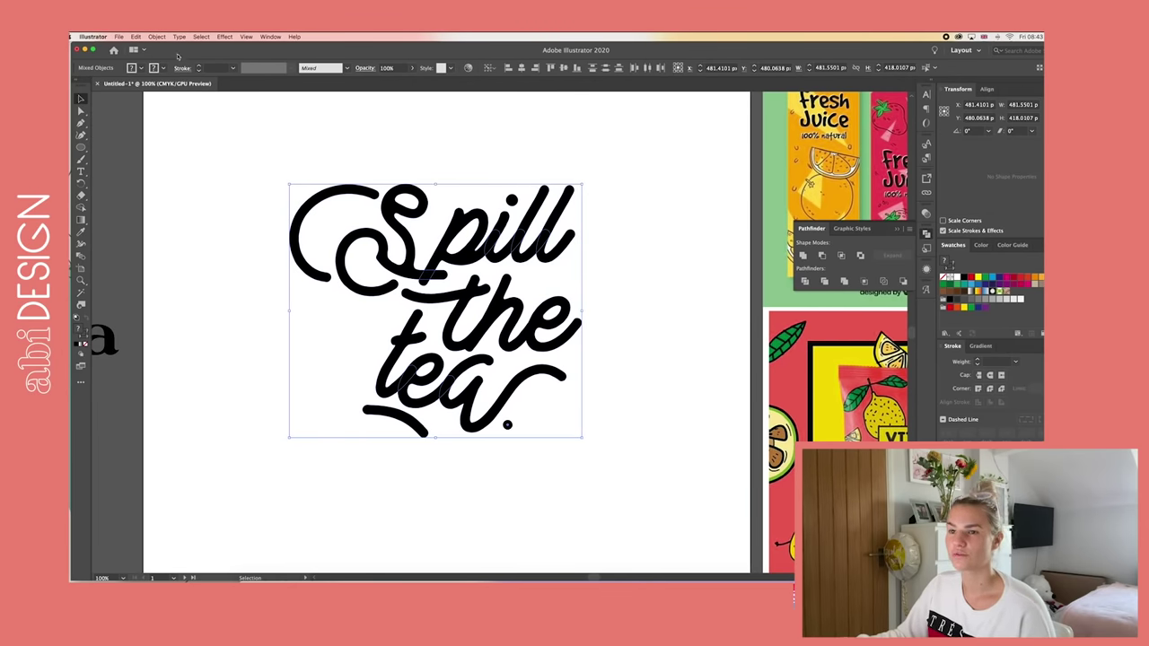
pyautogui.click(156, 36)
pyautogui.moveTo(193, 216)
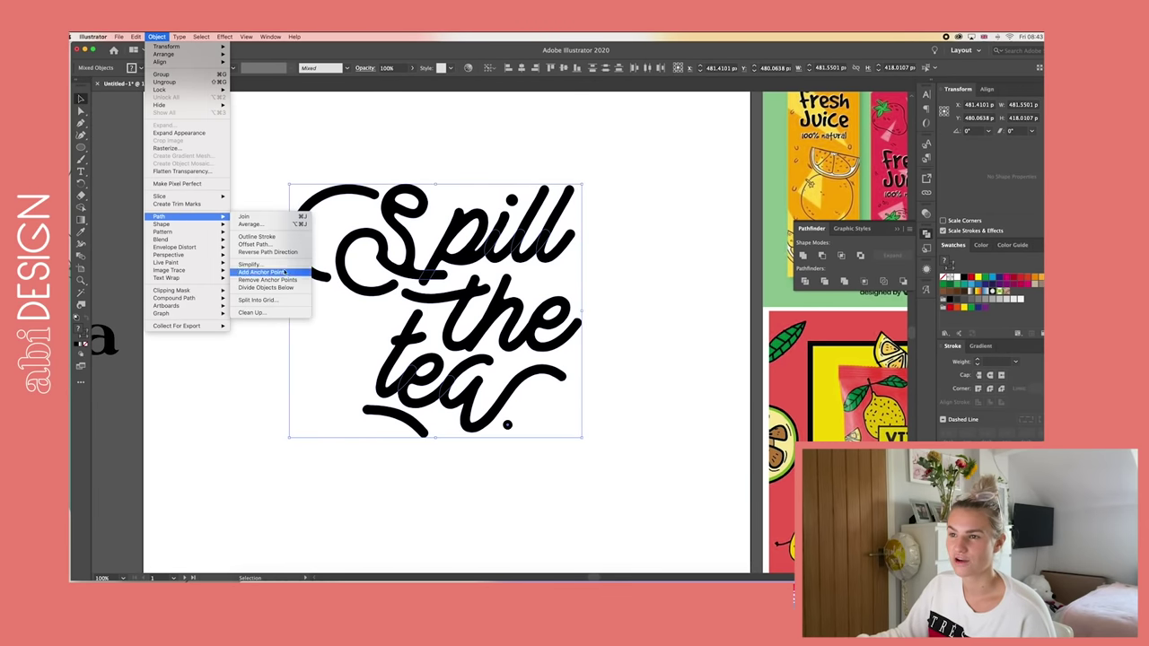
pyautogui.click(257, 244)
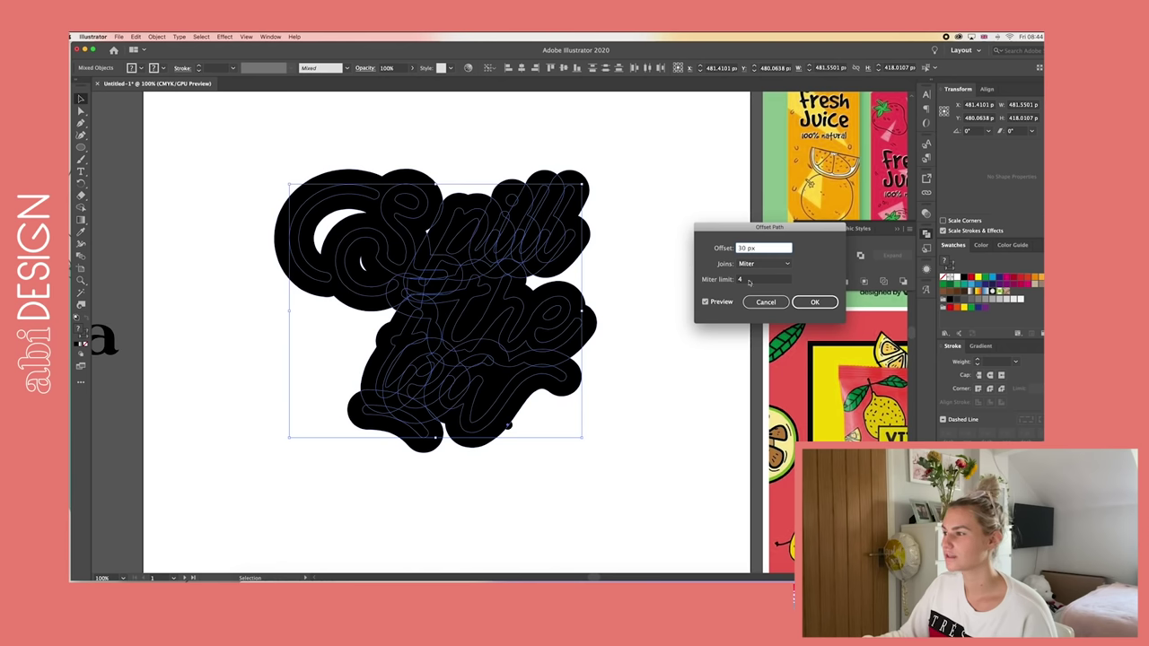
pyautogui.click(768, 281)
pyautogui.click(747, 248)
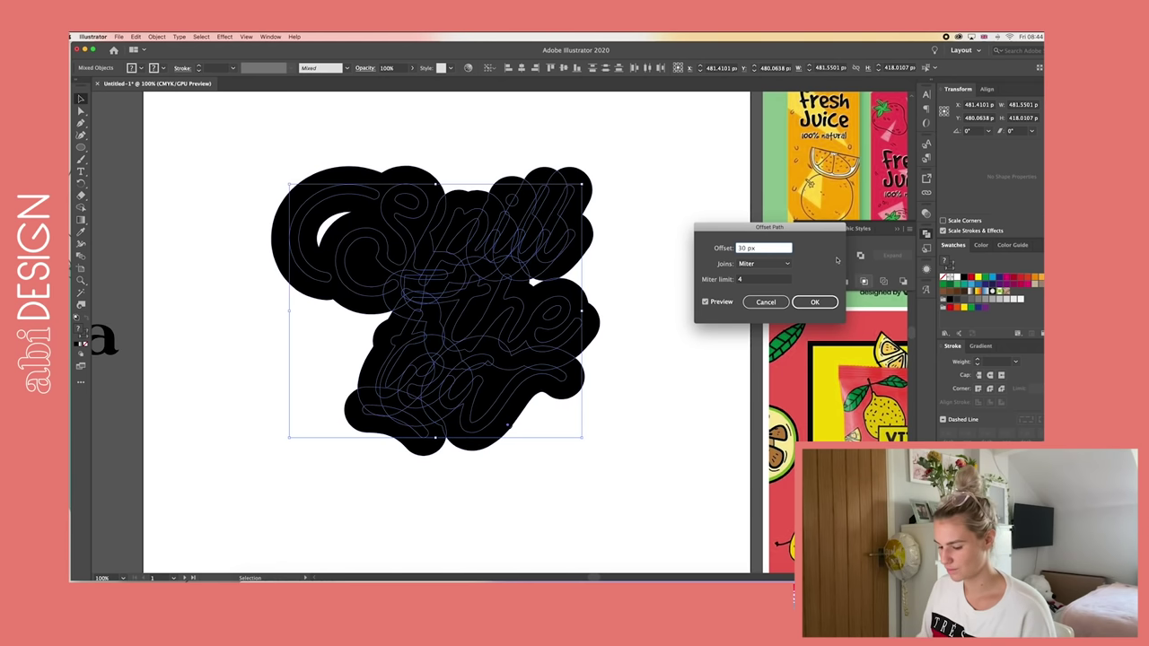
pyautogui.write('25')
pyautogui.click(752, 279)
pyautogui.click(757, 263)
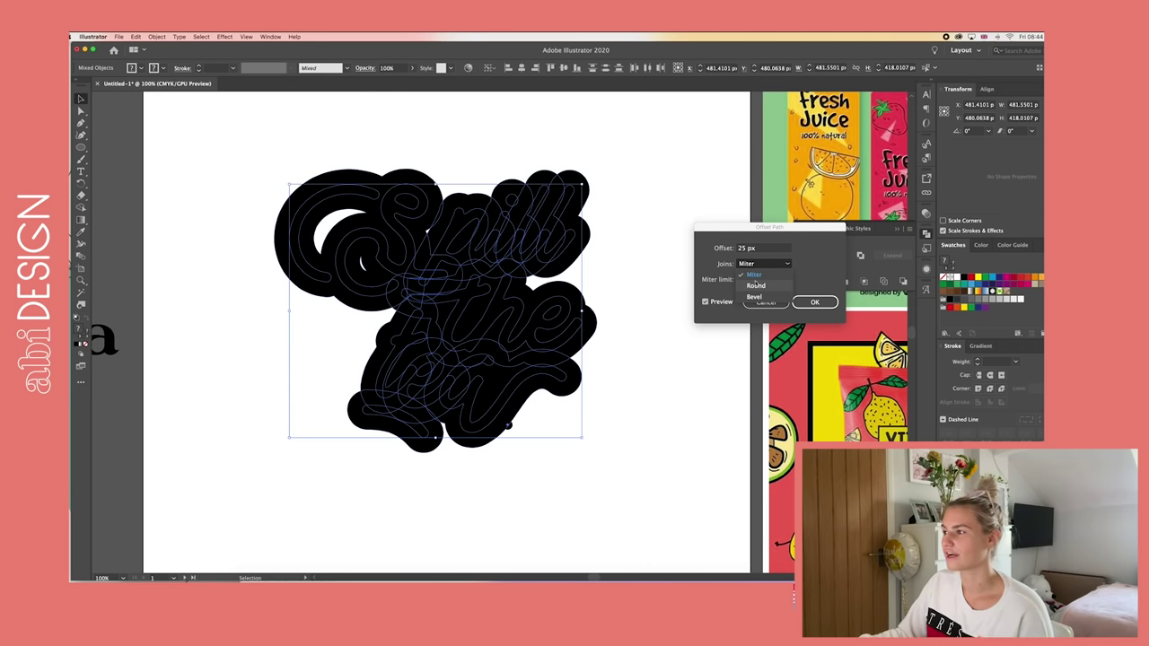
pyautogui.click(757, 284)
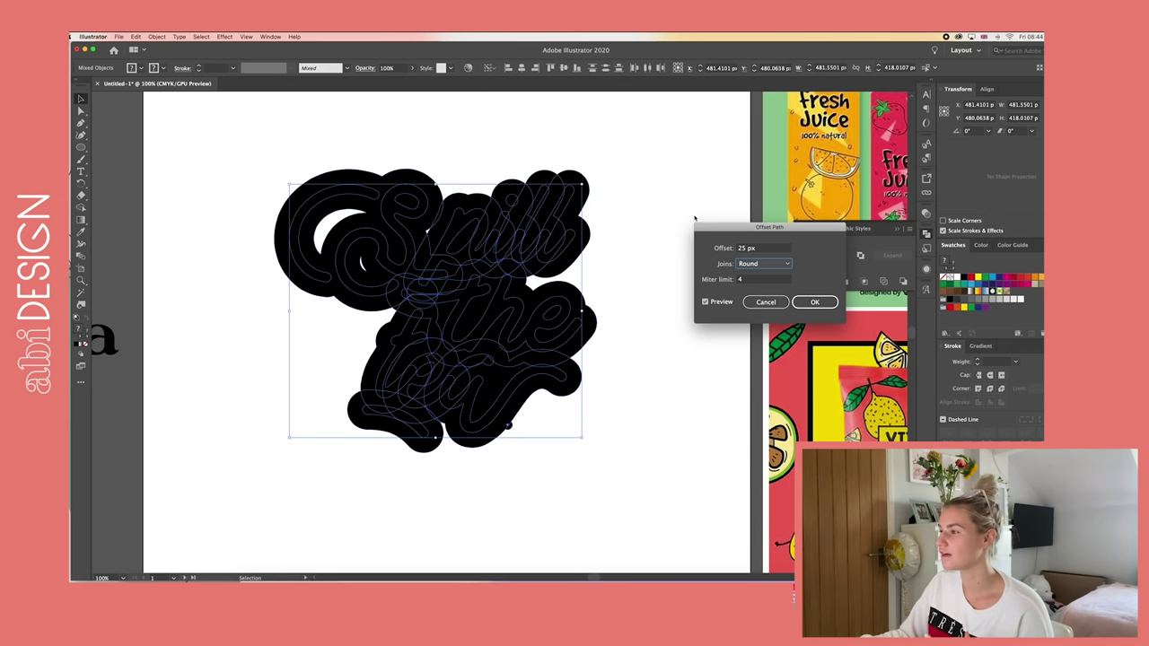
pyautogui.click(814, 301)
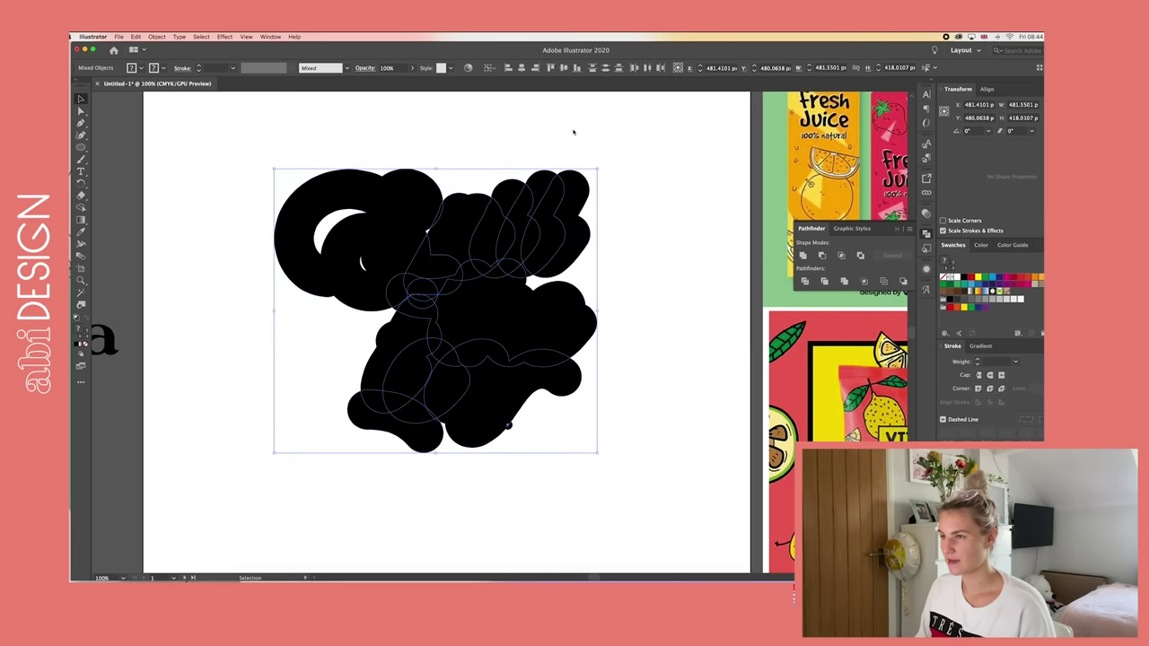
pyautogui.press('super+x')
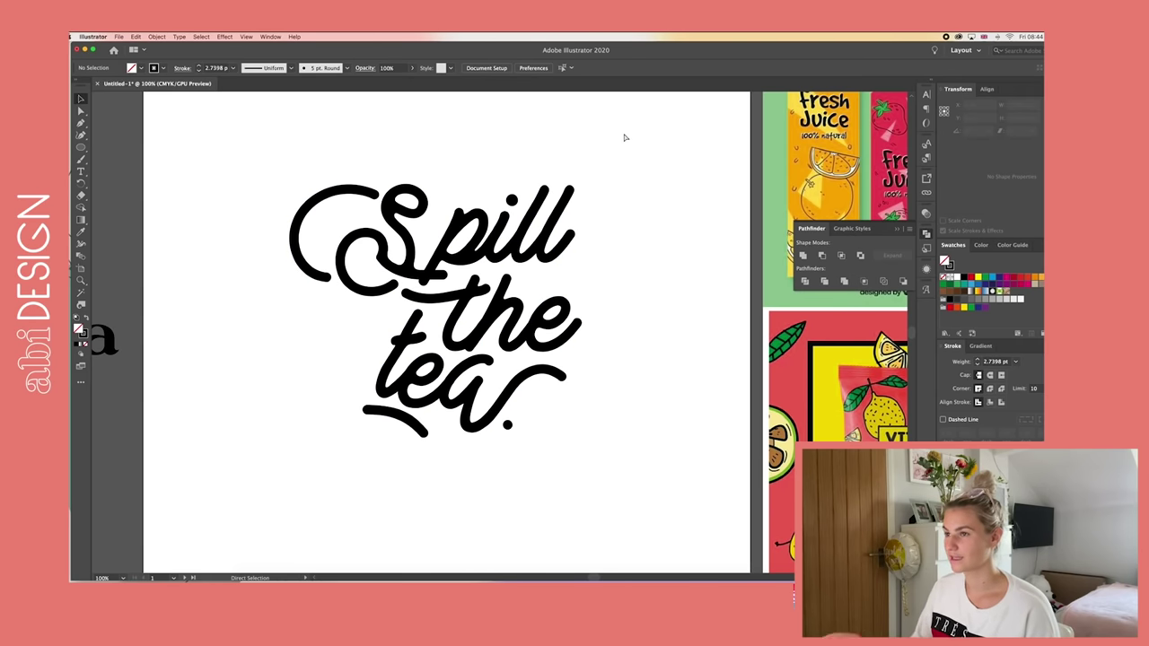
pyautogui.press('super+shift+z')
pyautogui.press('super+shift+z')
pyautogui.press('super+shift+z')
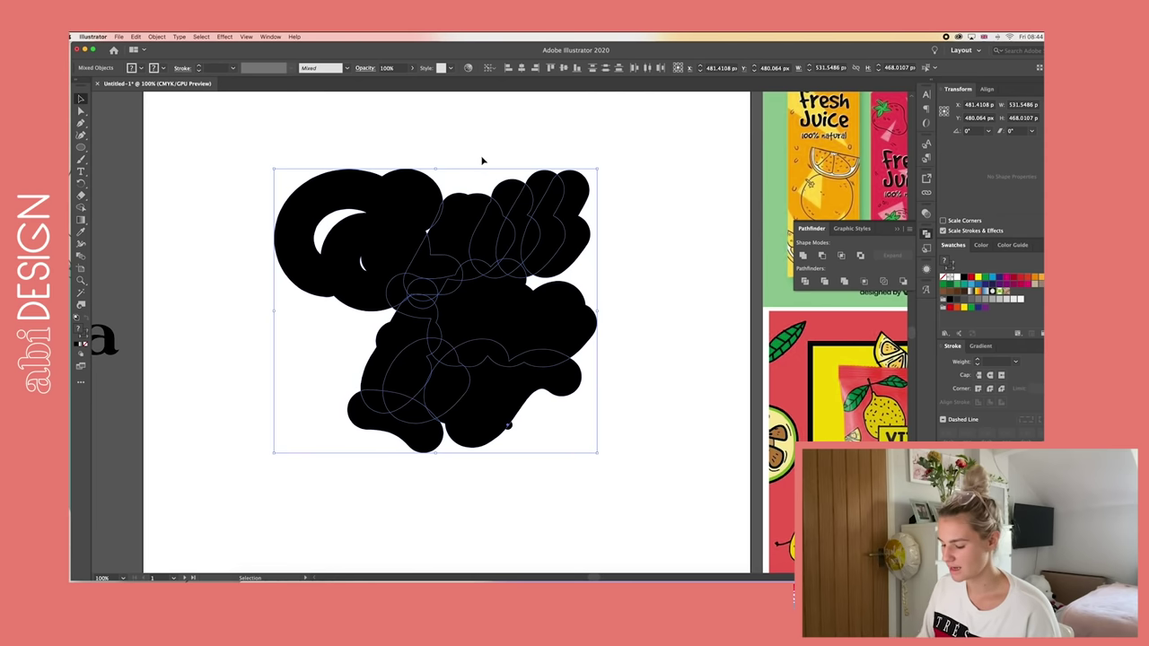
# - Group the offset shapes and unite them with Pathfinder into one backing shape with a black fill and no stroke
pyautogui.press('super+g')
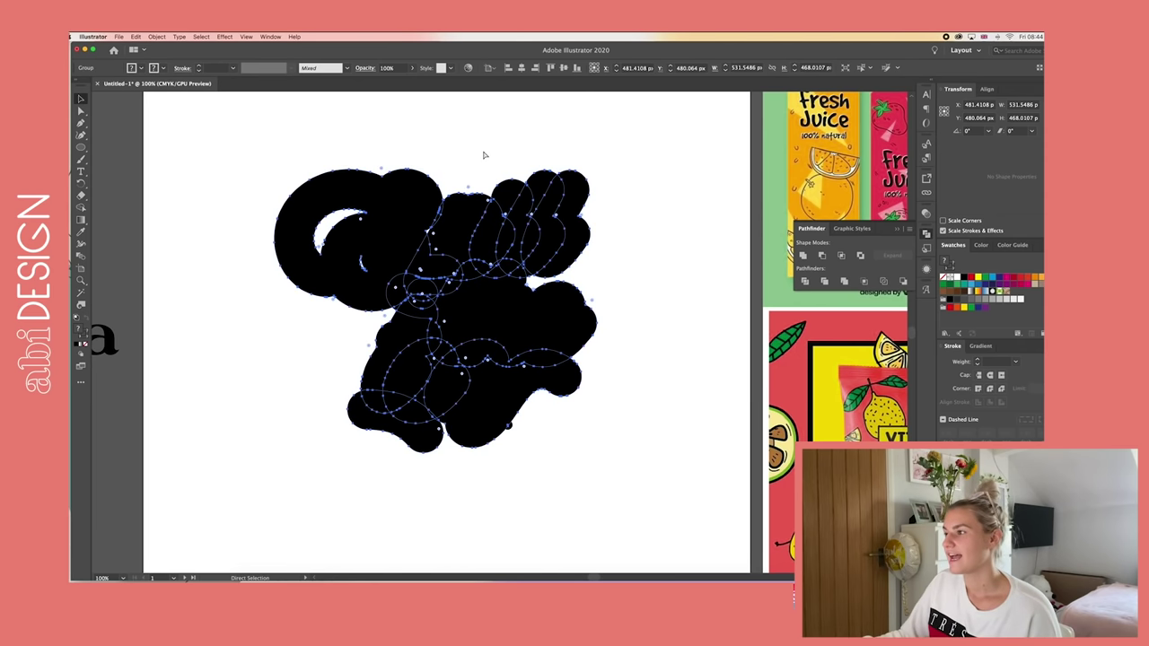
pyautogui.click(803, 255)
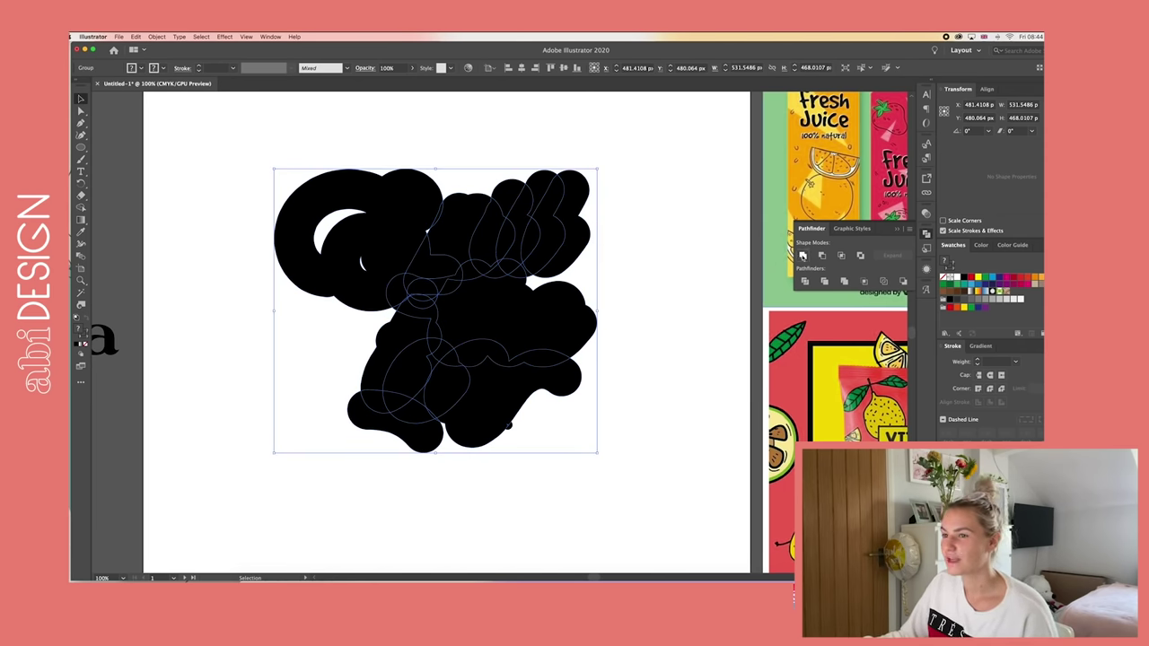
pyautogui.click(85, 319)
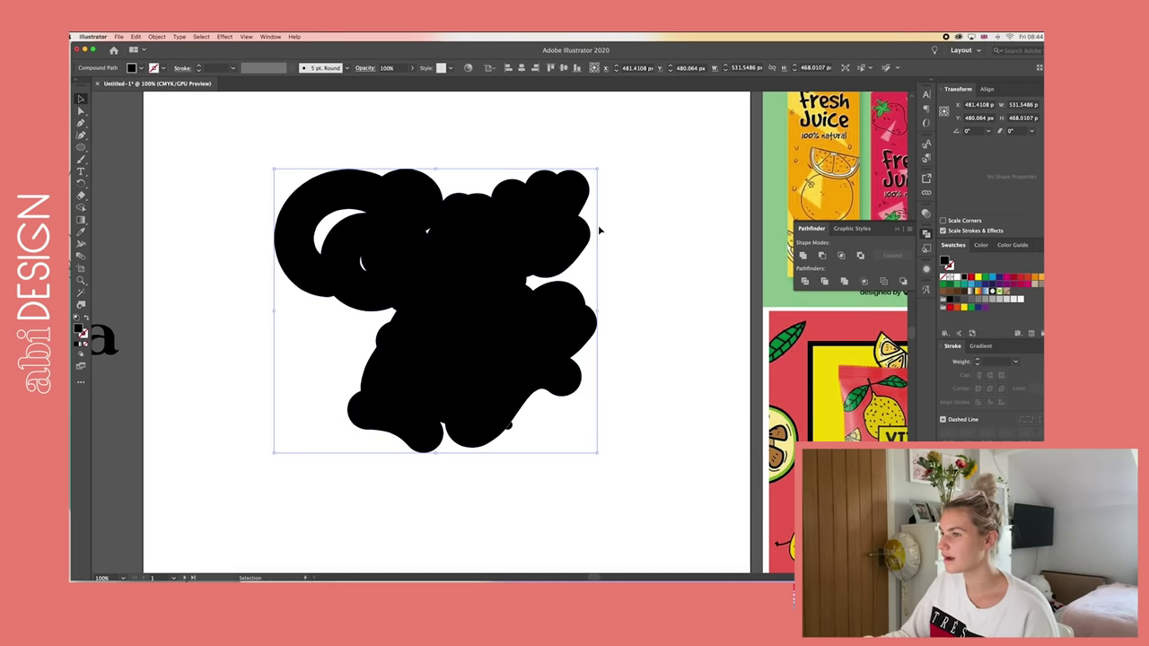
# - Fill the united backing shape with the yellow sampled from the lemon packaging reference image
pyautogui.press('i')
pyautogui.click(826, 347)
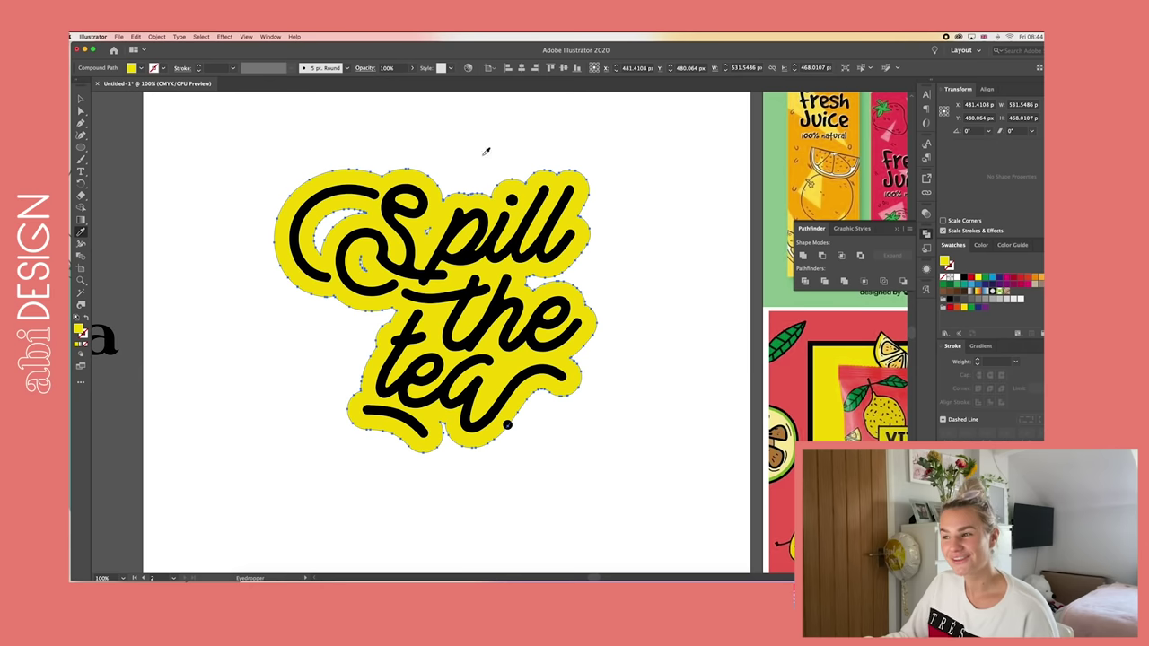
pyautogui.click(82, 98)
pyautogui.click(297, 129)
pyautogui.press('super+minus')
pyautogui.press('super+minus')
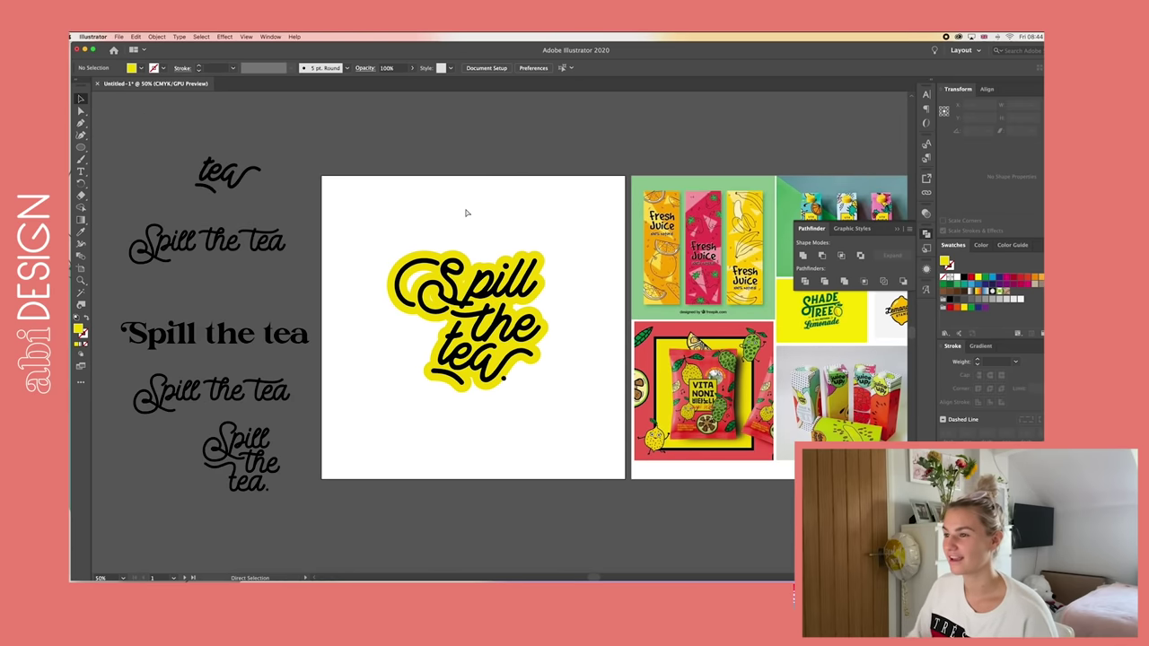
# - Delete the two small holes in the yellow backing, inside the curl of the "S" and between "S" and "p"
pyautogui.press('super+equal')
pyautogui.press('v')
pyautogui.click(409, 292)
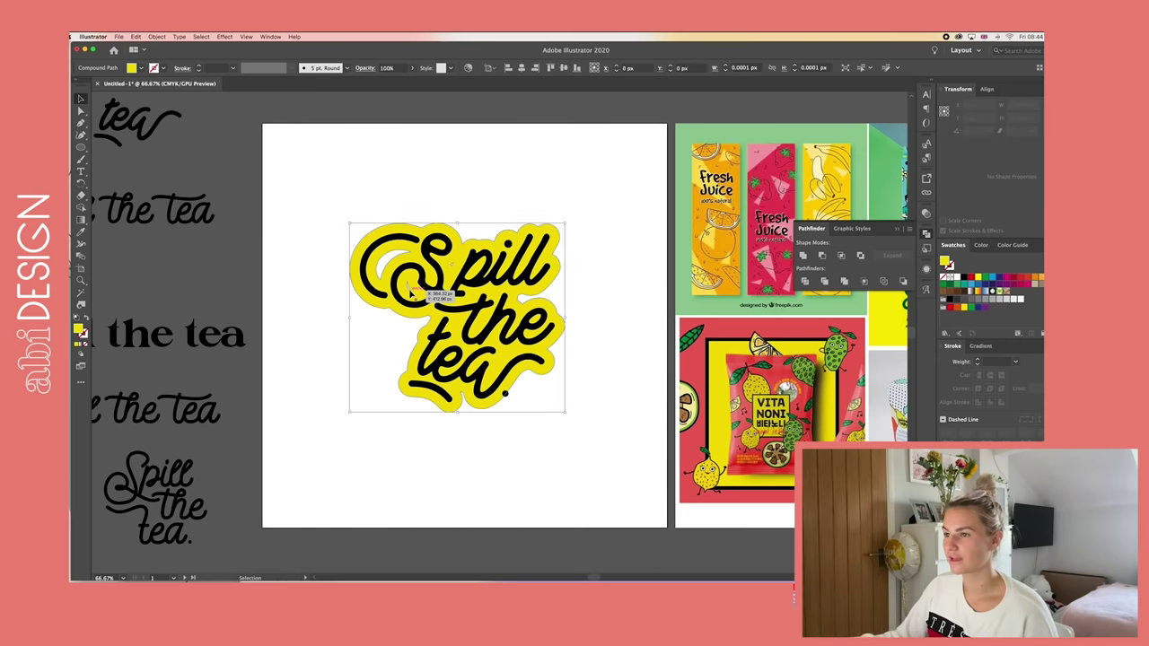
pyautogui.press('super+equal')
pyautogui.press('super+equal')
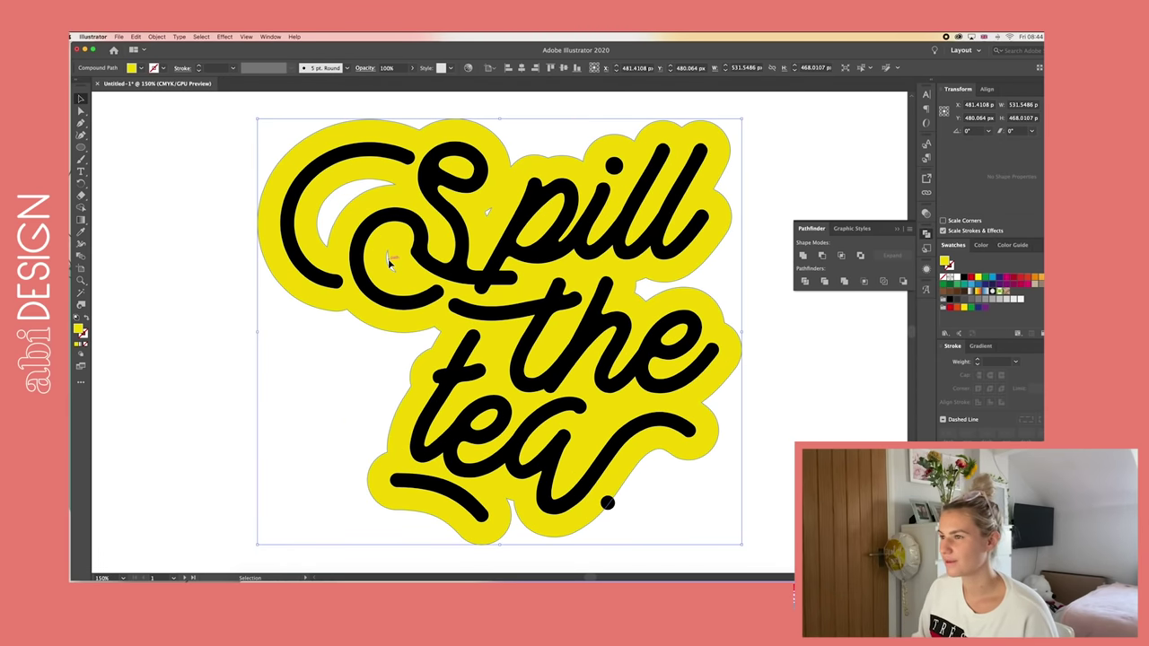
pyautogui.doubleClick(388, 259)
pyautogui.press('BackSpace')
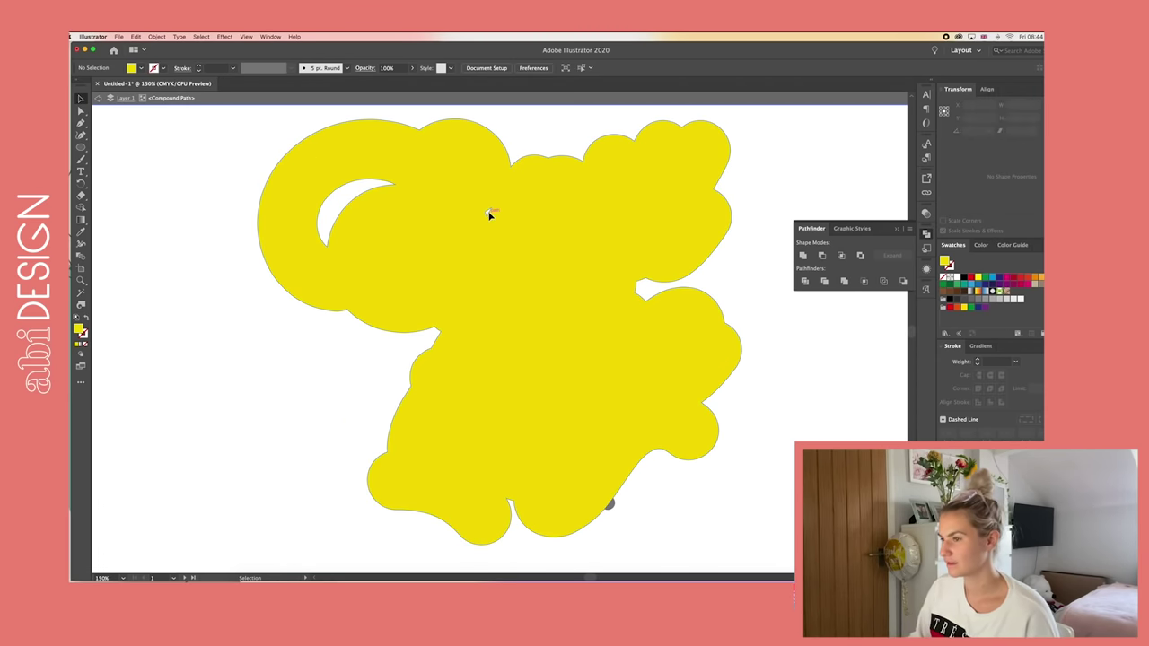
pyautogui.click(487, 212)
pyautogui.press('BackSpace')
pyautogui.press('Escape')
# - Leave isolation mode and try to outline the stroke of the full stop after "tea"
pyautogui.press('super+minus')
pyautogui.press('super+minus')
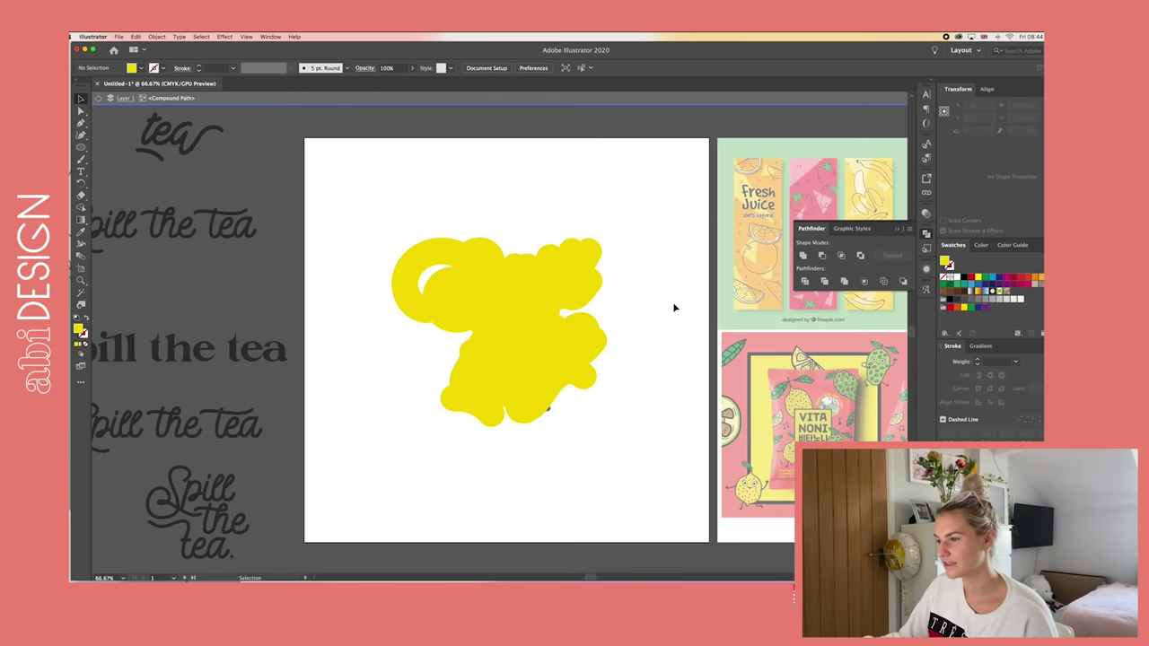
pyautogui.click(547, 409)
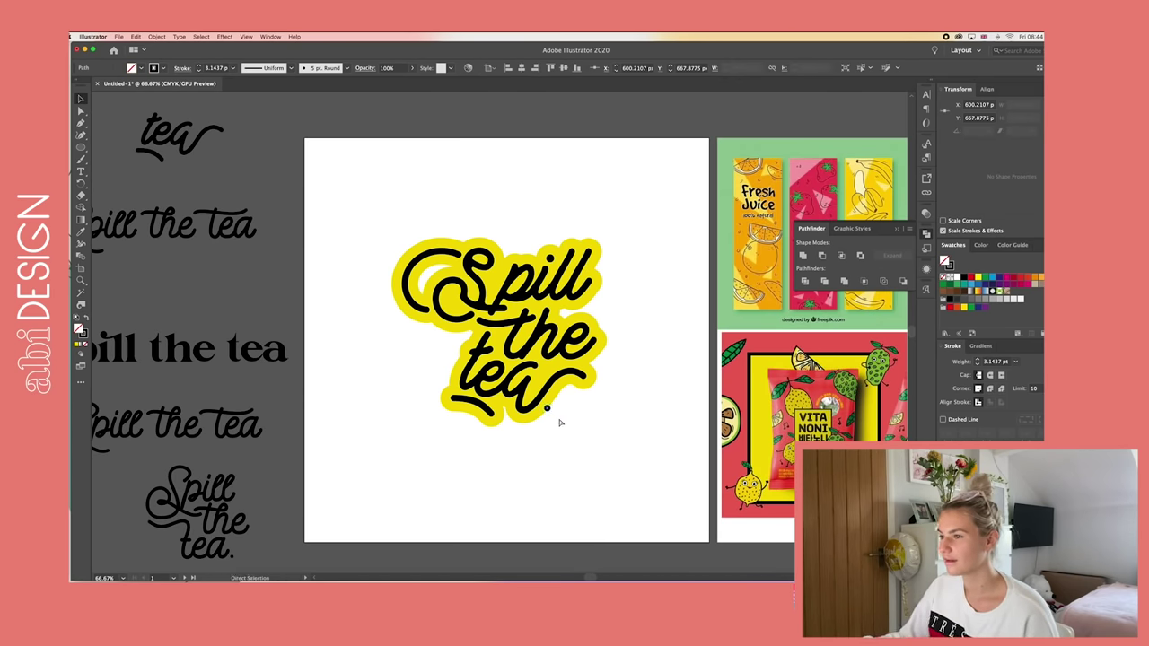
pyautogui.press('super+plus')
pyautogui.press('super+plus')
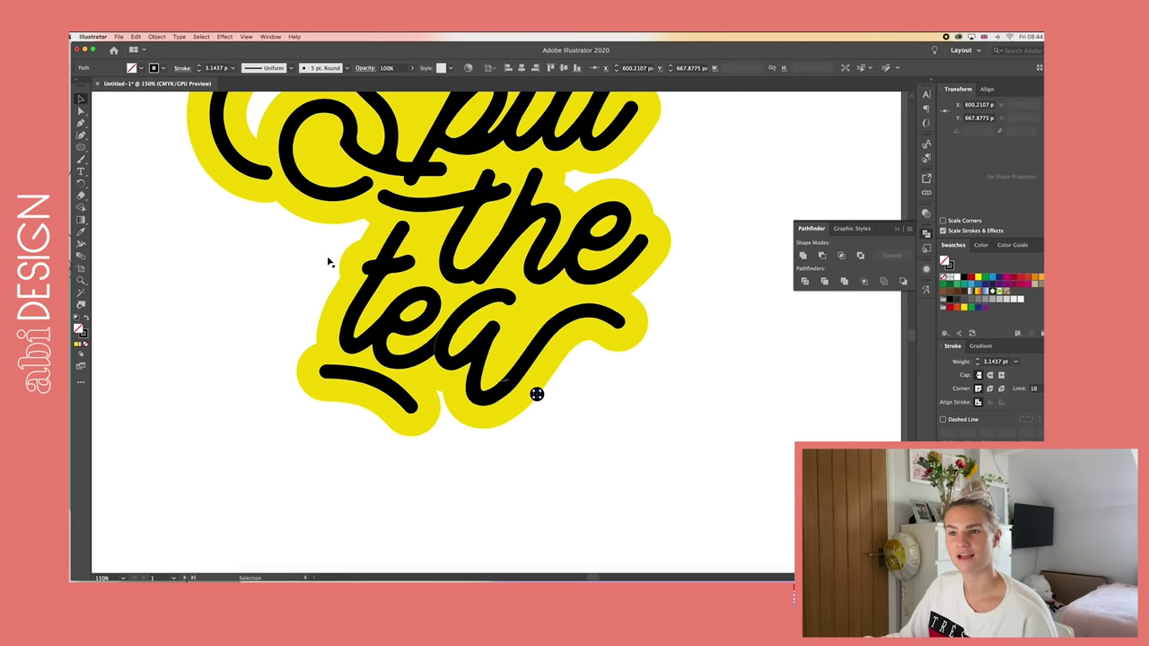
pyautogui.click(156, 36)
pyautogui.moveTo(170, 216)
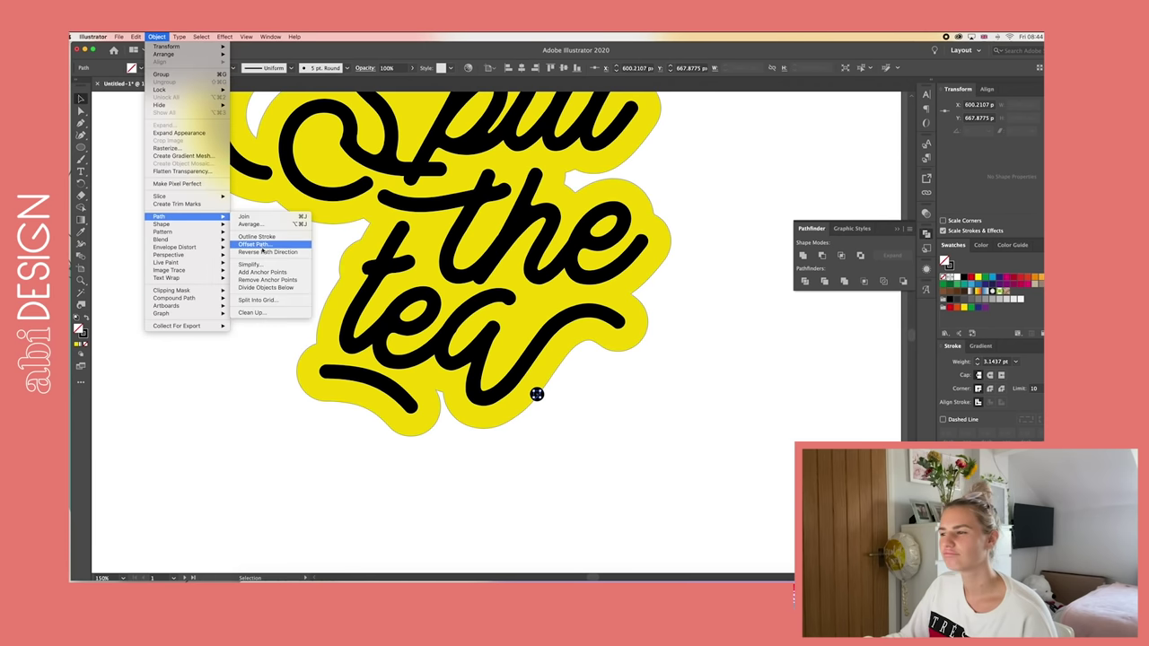
pyautogui.click(261, 238)
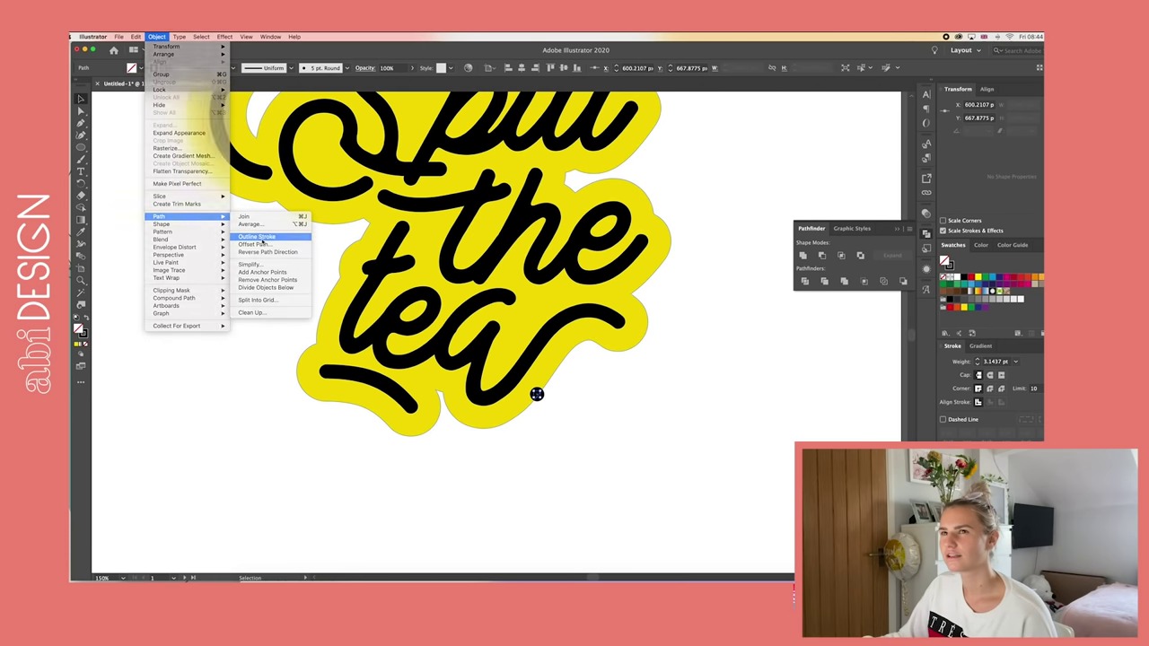
pyautogui.click(156, 36)
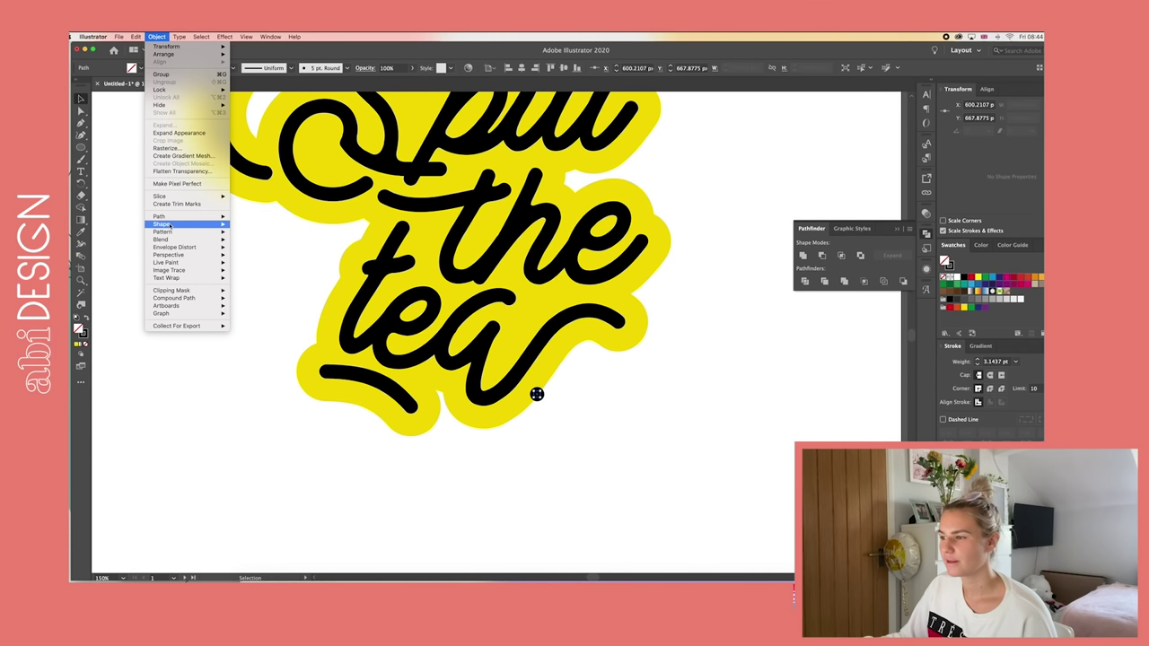
pyautogui.moveTo(189, 229)
pyautogui.click(563, 412)
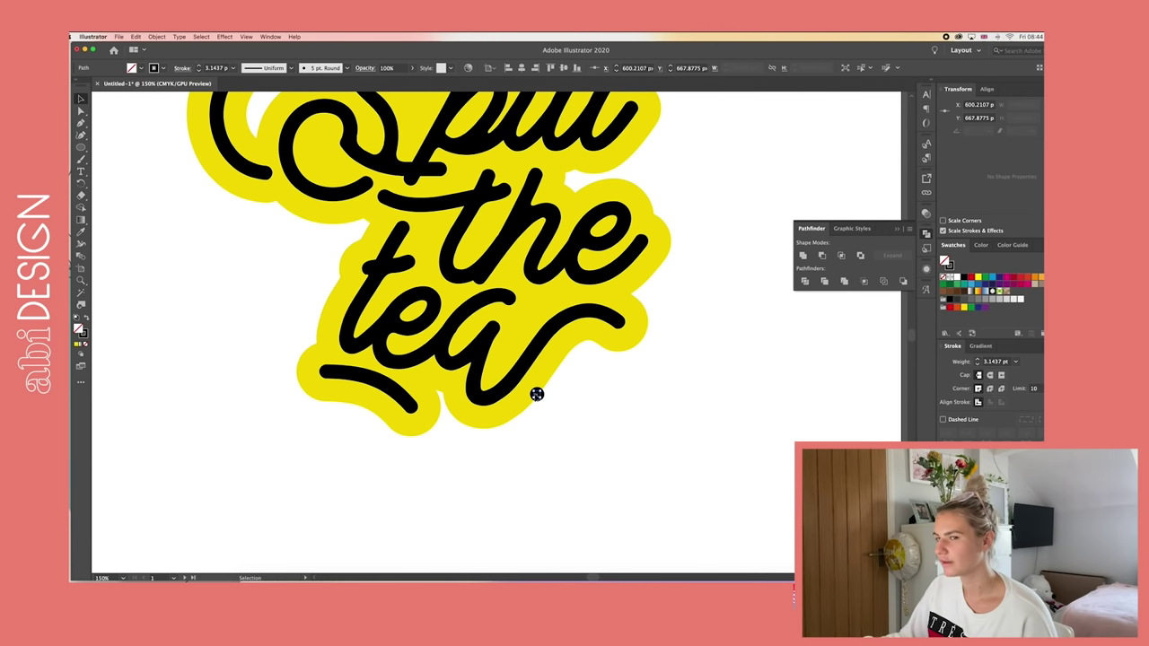
# - Swap the full stop's fill and stroke, then draw a black circle about 14 px across in its place after "tea"
pyautogui.click(86, 320)
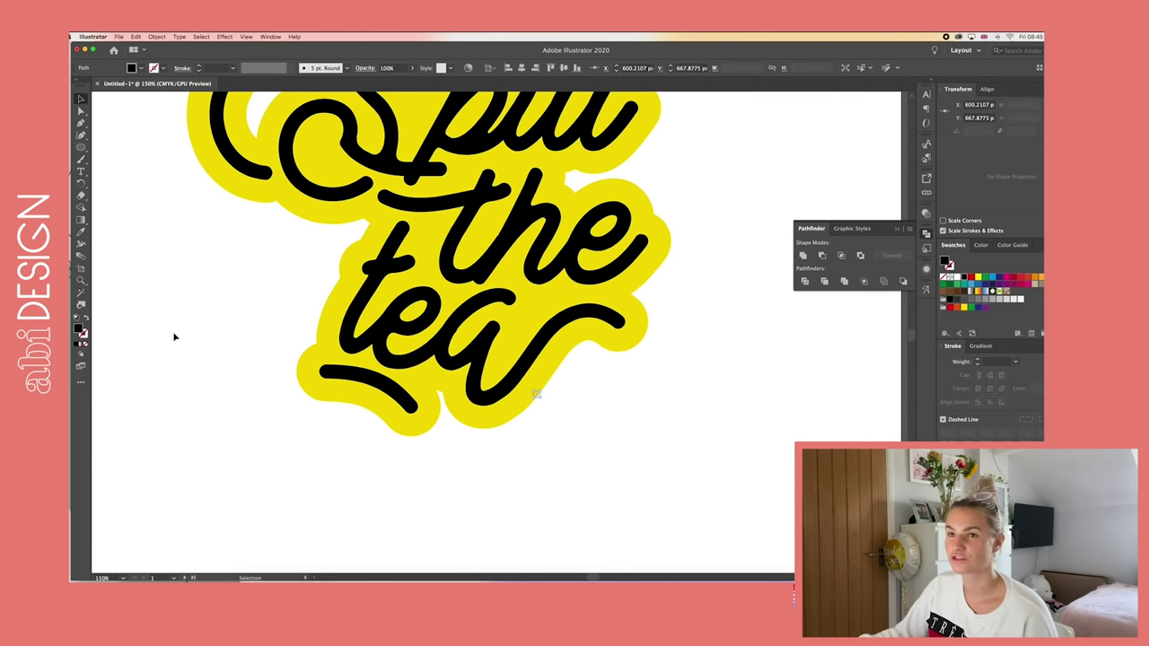
pyautogui.click(183, 339)
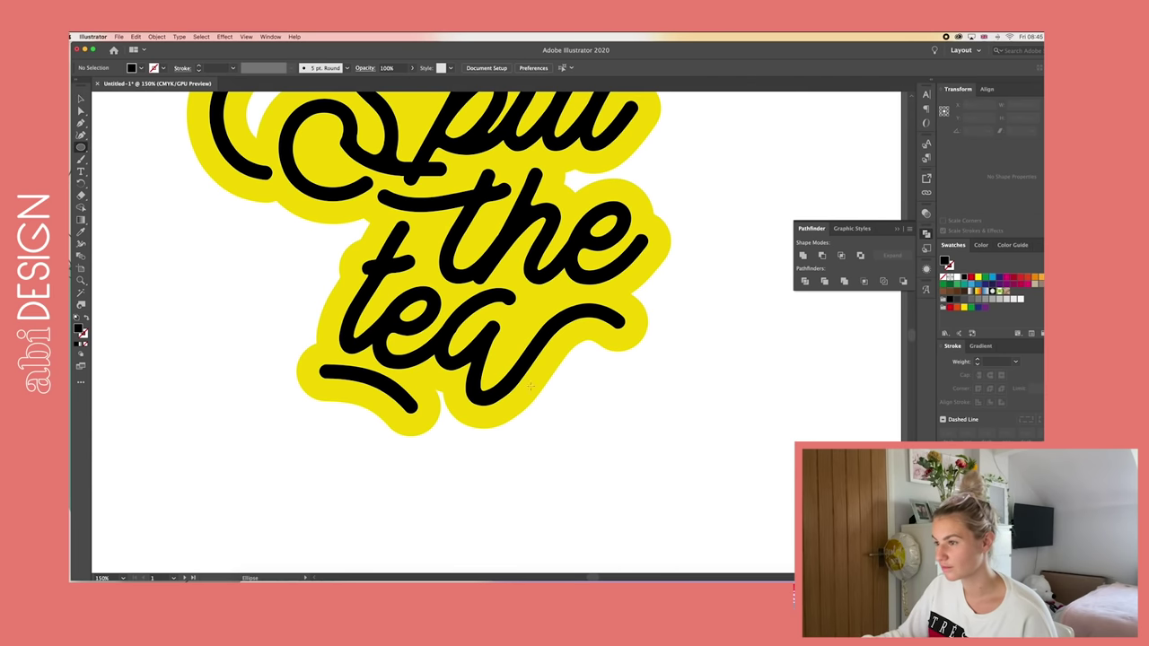
pyautogui.moveTo(532, 387); pyautogui.dragTo(544, 399)
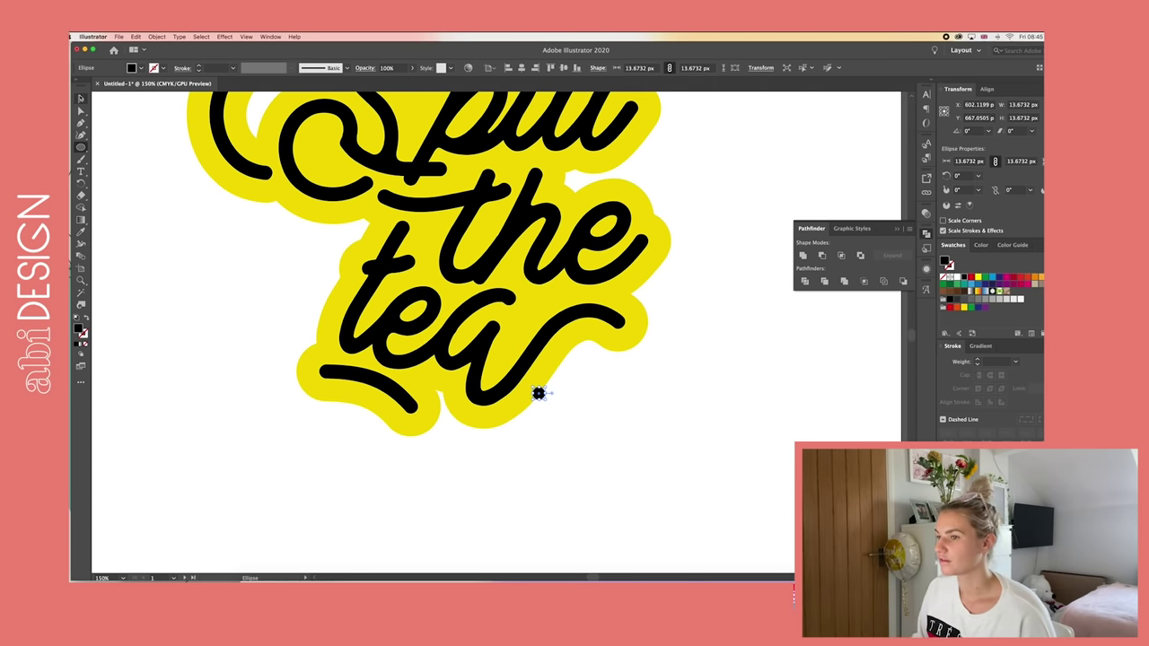
# - Delete the yellow backing shape behind the lettering
pyautogui.press('v')
pyautogui.click(610, 335)
pyautogui.press('Delete')
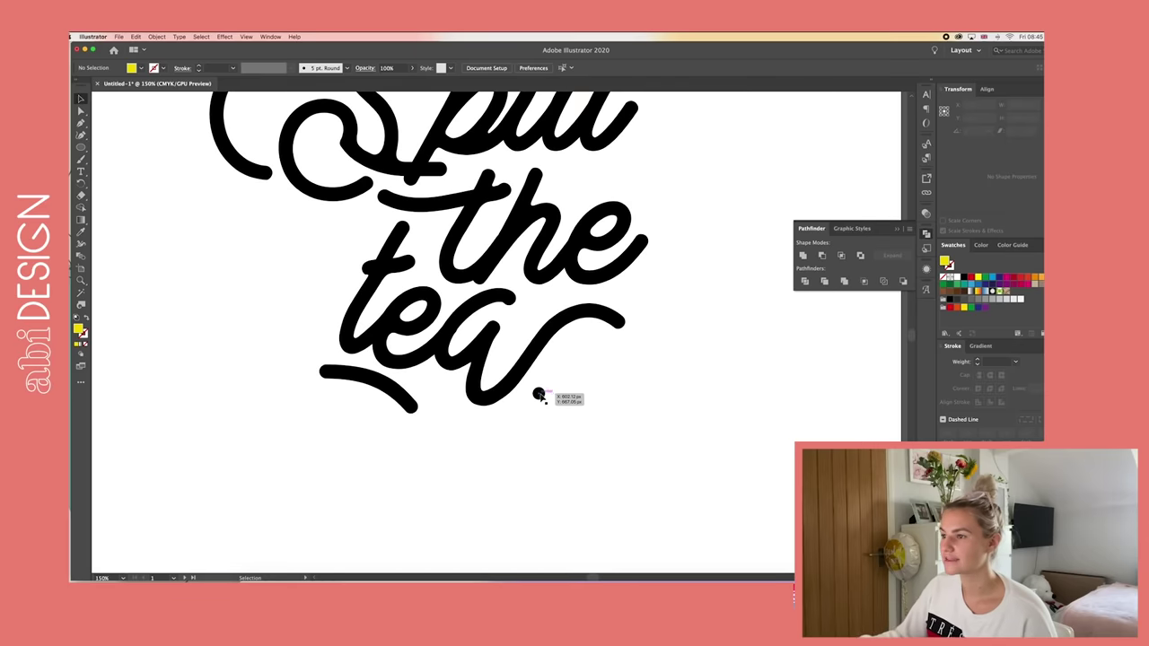
# - Offset the paths of the whole lettering, including the new full stop, by 25 px with round joins
pyautogui.click(539, 393)
pyautogui.press('super+minus')
pyautogui.press('super+minus')
pyautogui.scroll(3, 541, 398)
pyautogui.moveTo(331, 189); pyautogui.dragTo(571, 409)
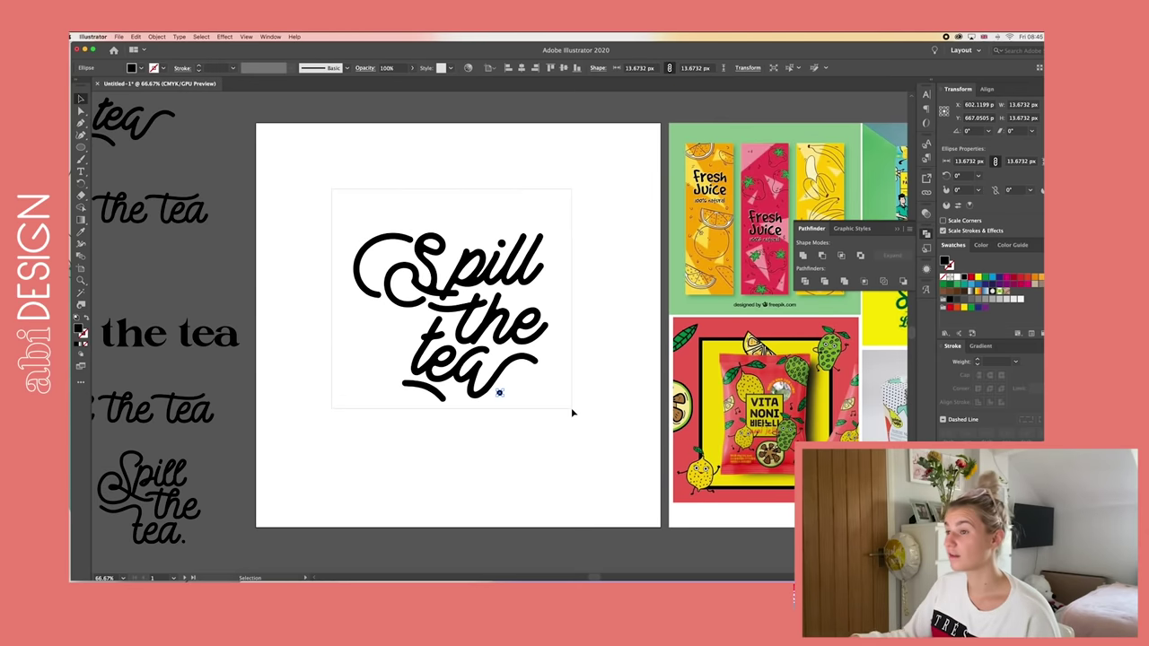
pyautogui.press('super+a')
pyautogui.press('super+plus')
pyautogui.press('super+plus')
pyautogui.click(156, 36)
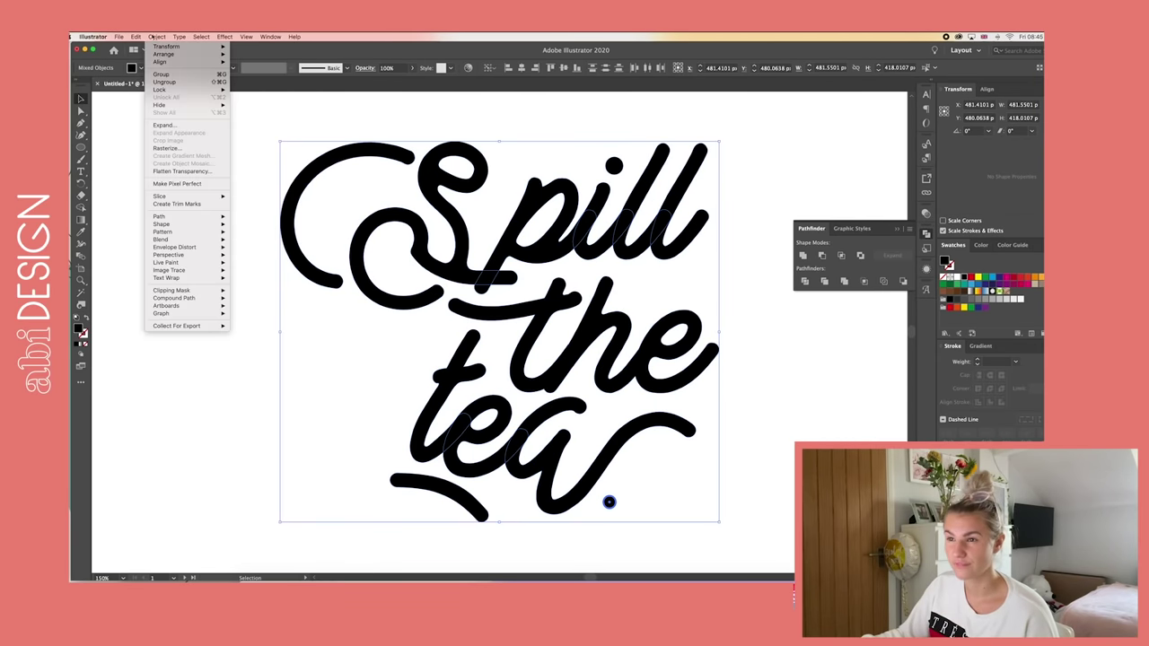
pyautogui.moveTo(179, 216)
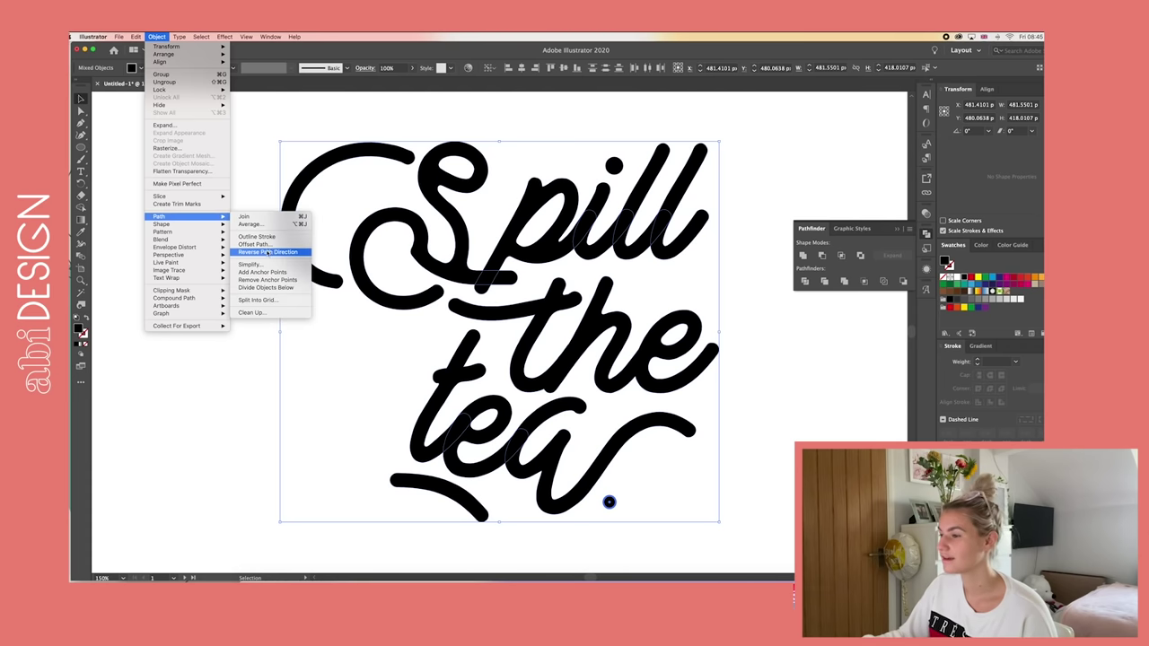
pyautogui.click(256, 243)
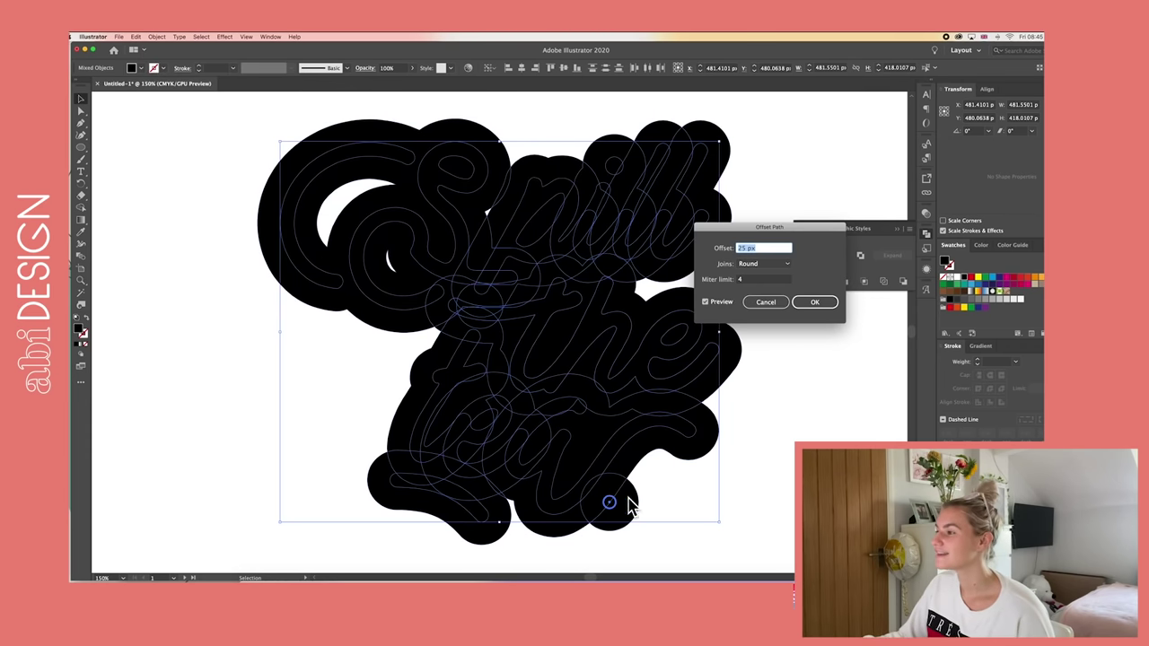
pyautogui.click(814, 302)
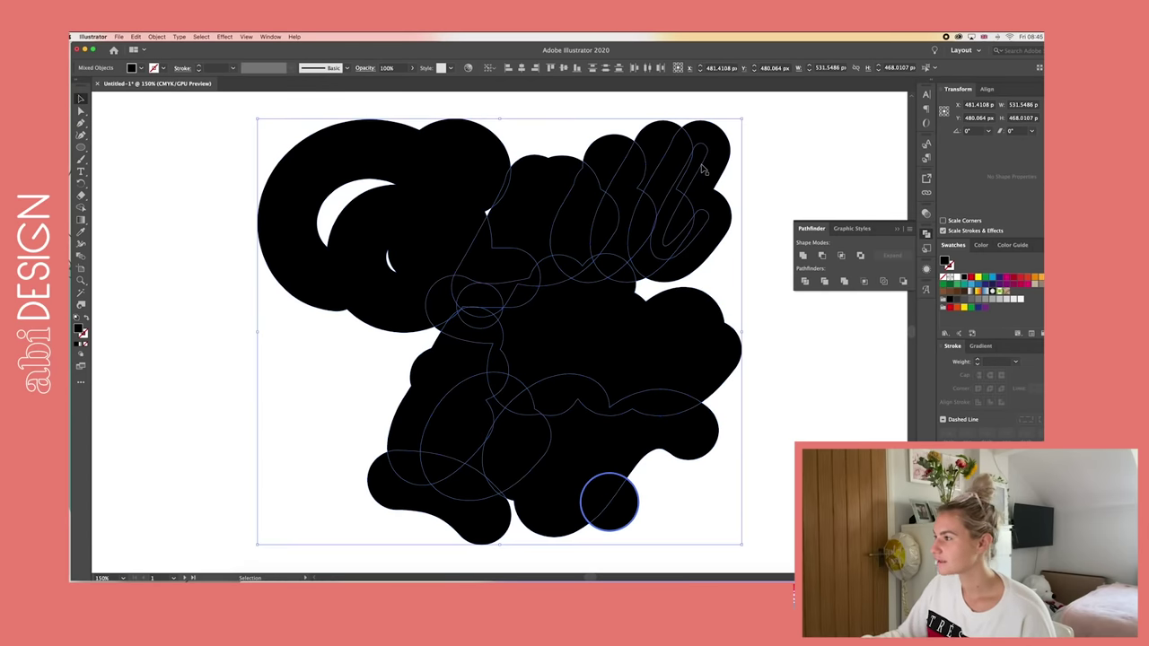
# - Unite the offset shapes into one backing and fill it with the yellow sampled from the lemon packaging reference image
pyautogui.click(802, 256)
pyautogui.press('super+minus')
pyautogui.press('super+minus')
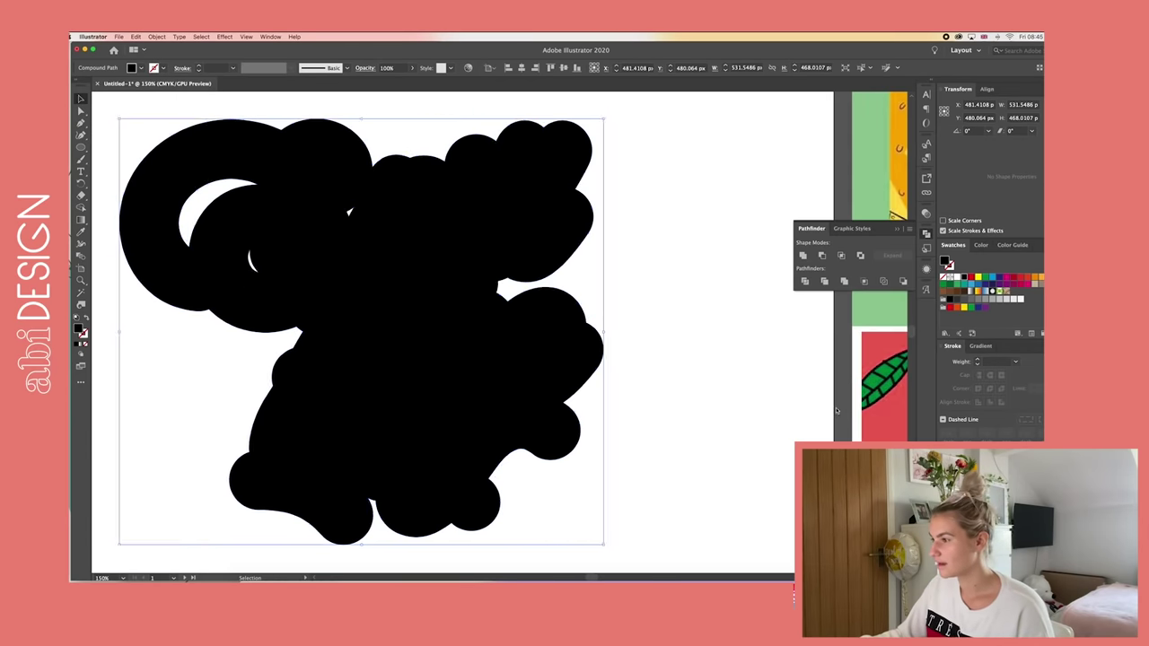
pyautogui.press('i')
pyautogui.click(763, 362)
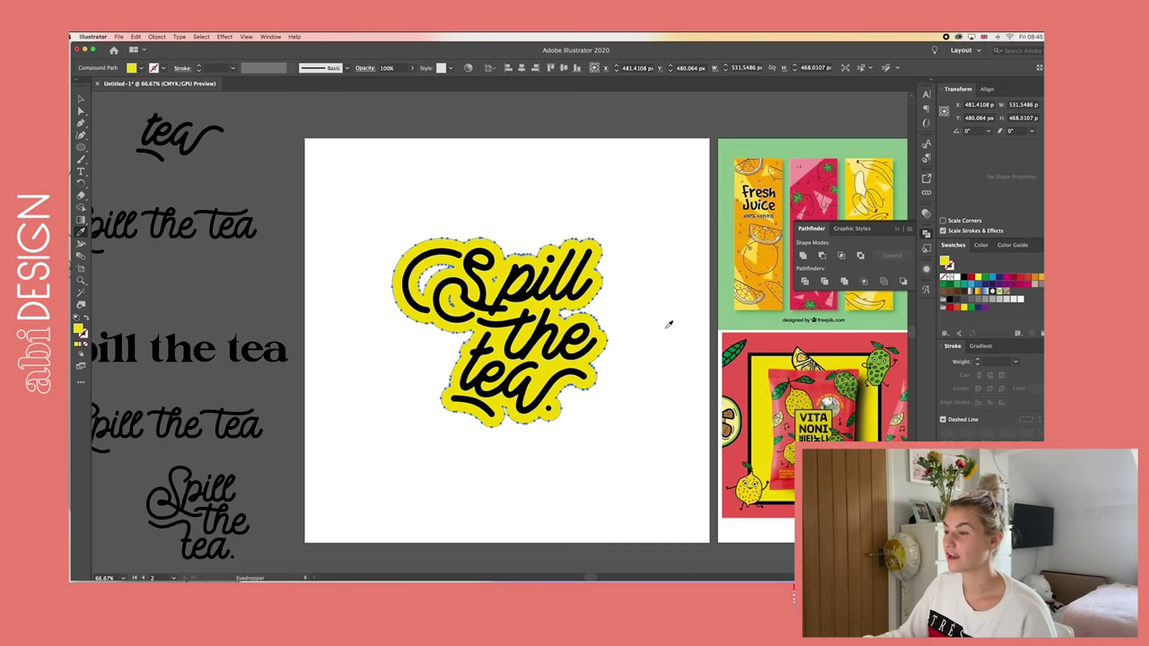
# - Isolate the yellow backing and delete the small holes inside the curl of the "S" and between "S" and "p"
pyautogui.press('v')
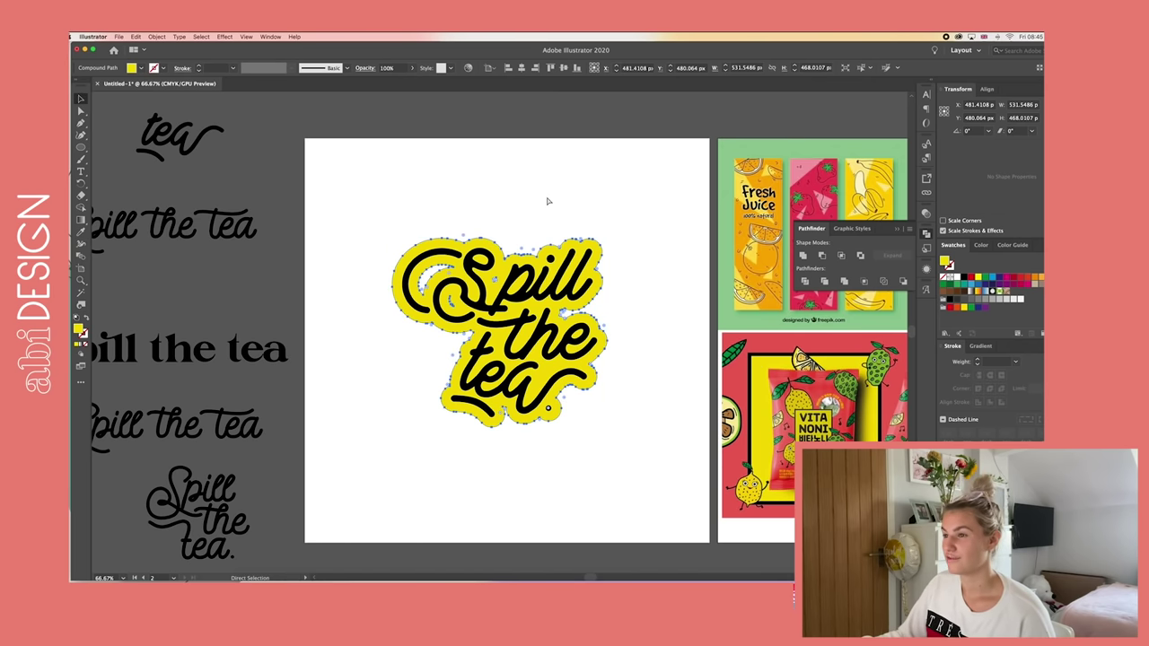
pyautogui.click(547, 201)
pyautogui.doubleClick(430, 312)
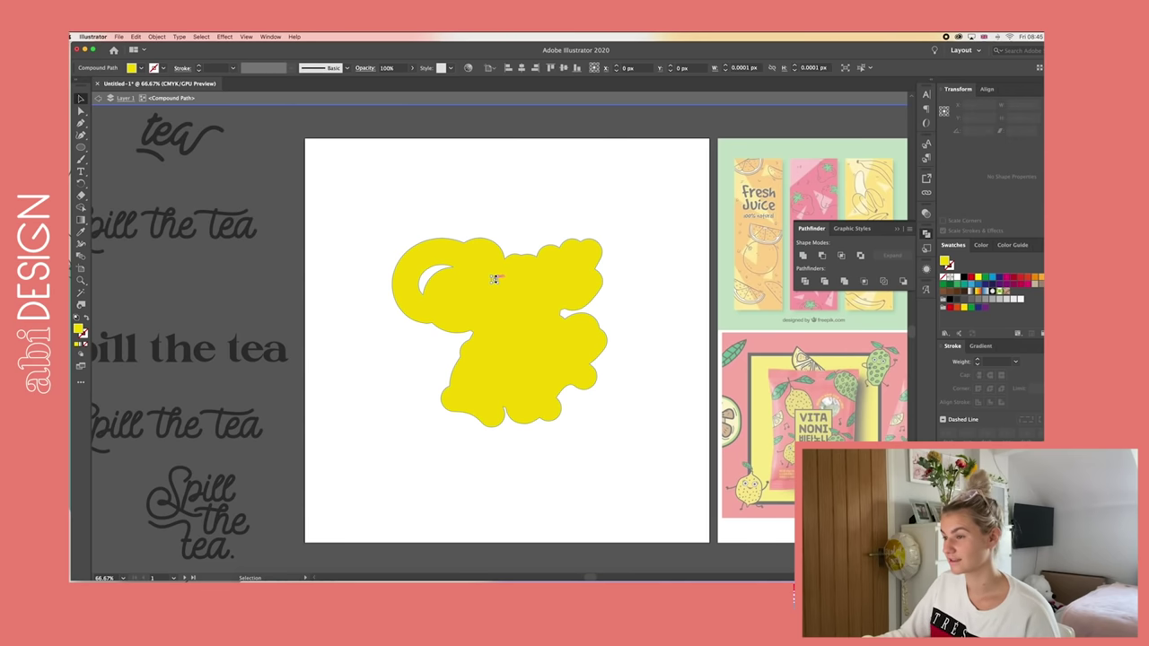
pyautogui.doubleClick(648, 278)
pyautogui.moveTo(641, 203); pyautogui.dragTo(384, 414)
pyautogui.click(693, 199)
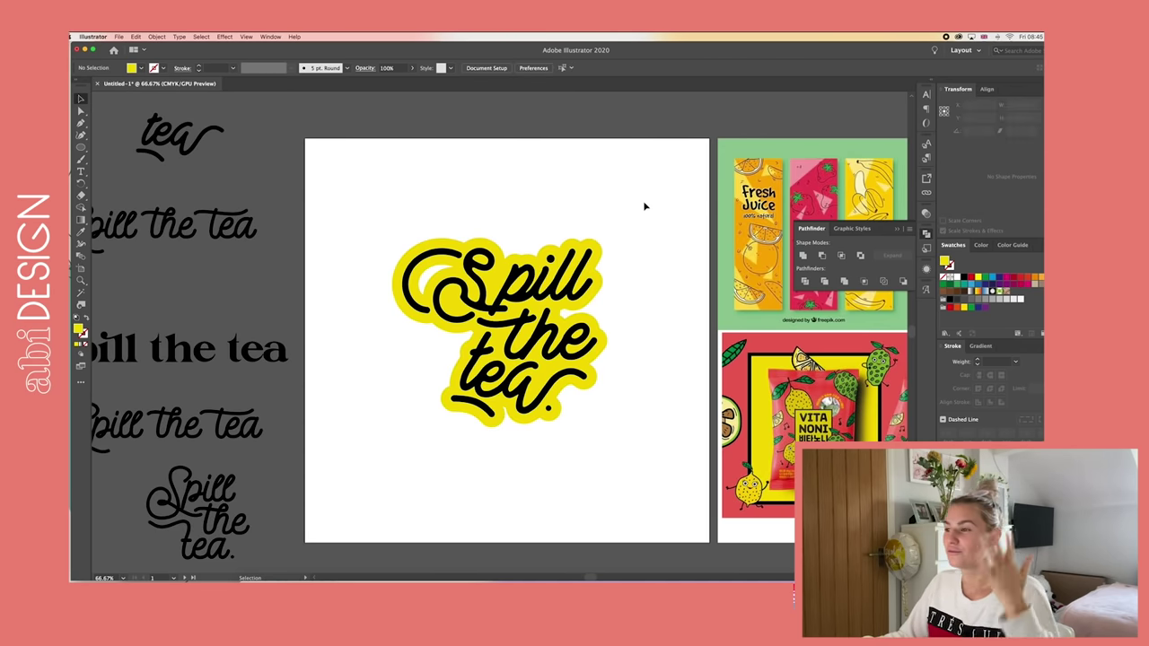
pyautogui.moveTo(393, 428); pyautogui.dragTo(393, 430)
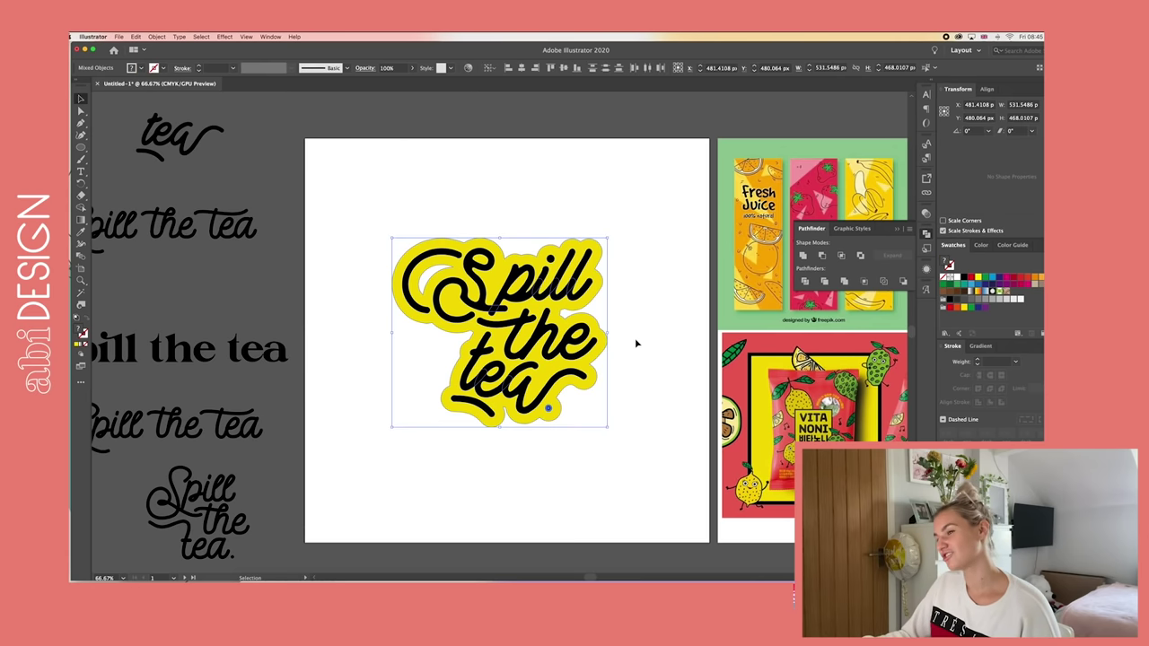
pyautogui.click(625, 223)
pyautogui.moveTo(626, 224); pyautogui.dragTo(393, 439)
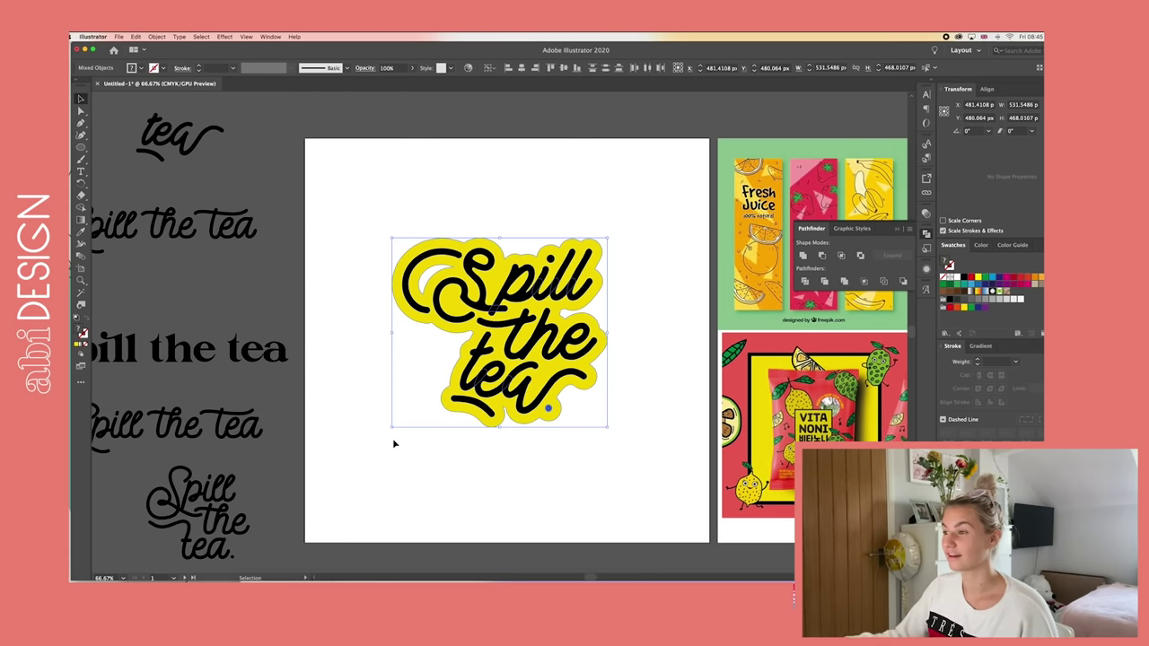
pyautogui.click(392, 438)
pyautogui.press('super+equal')
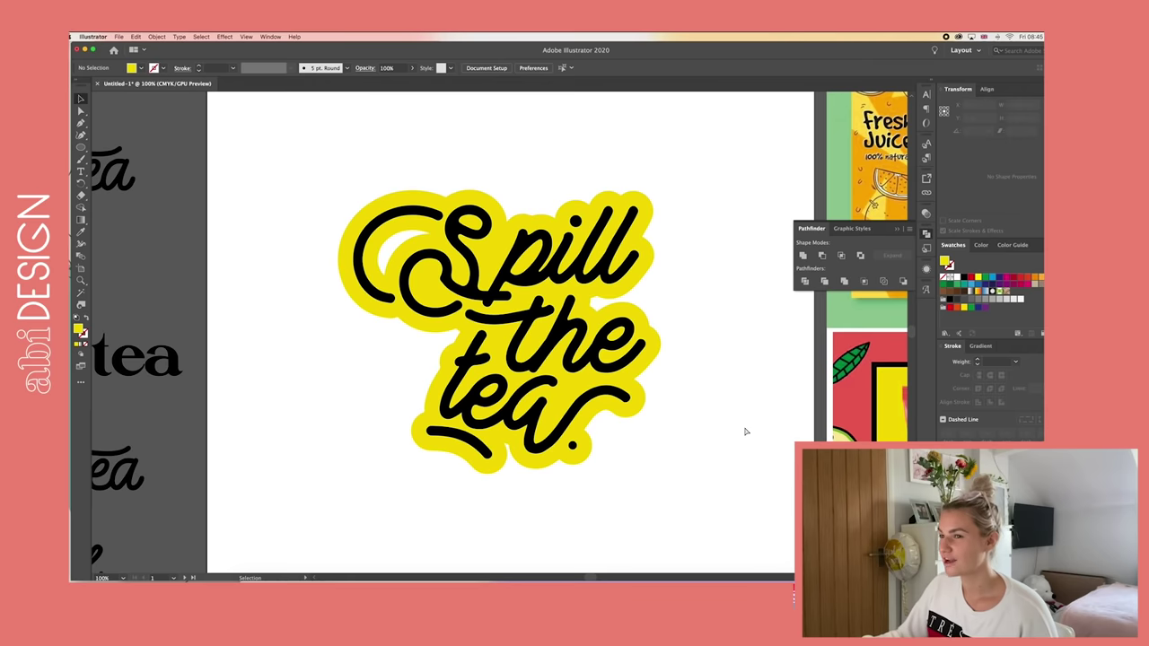
pyautogui.press('super+minus')
pyautogui.press('super+minus')
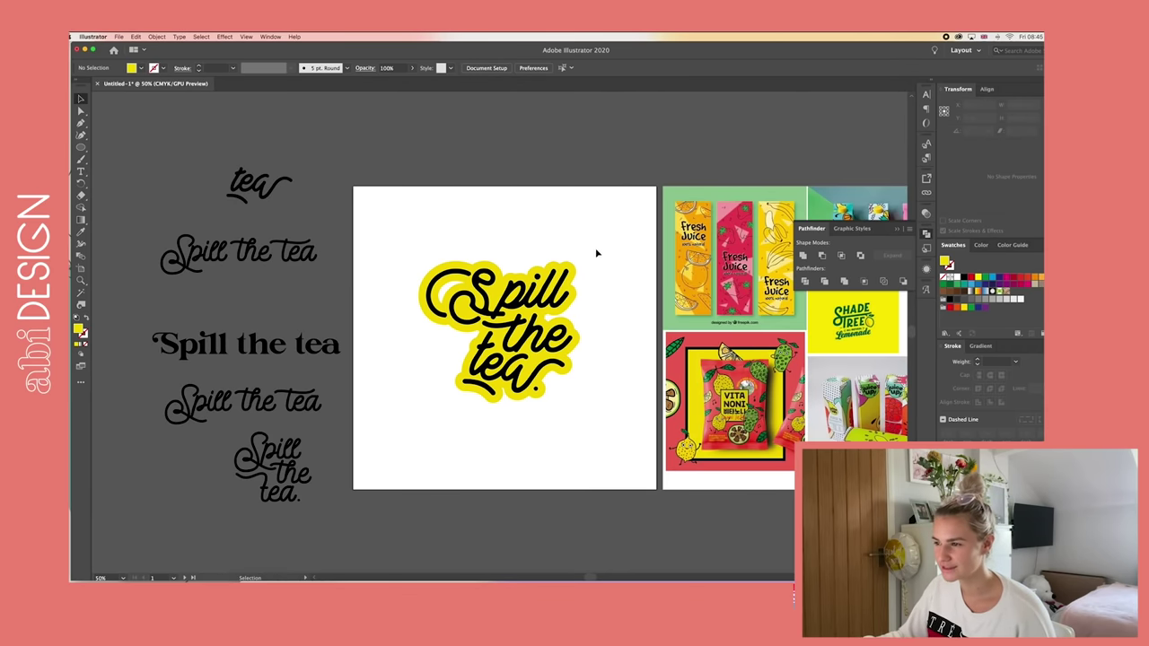
# - Place a spare copy of the lettering with its yellow backing outside the artboard, above the earlier font trials
pyautogui.moveTo(596, 254); pyautogui.dragTo(415, 439)
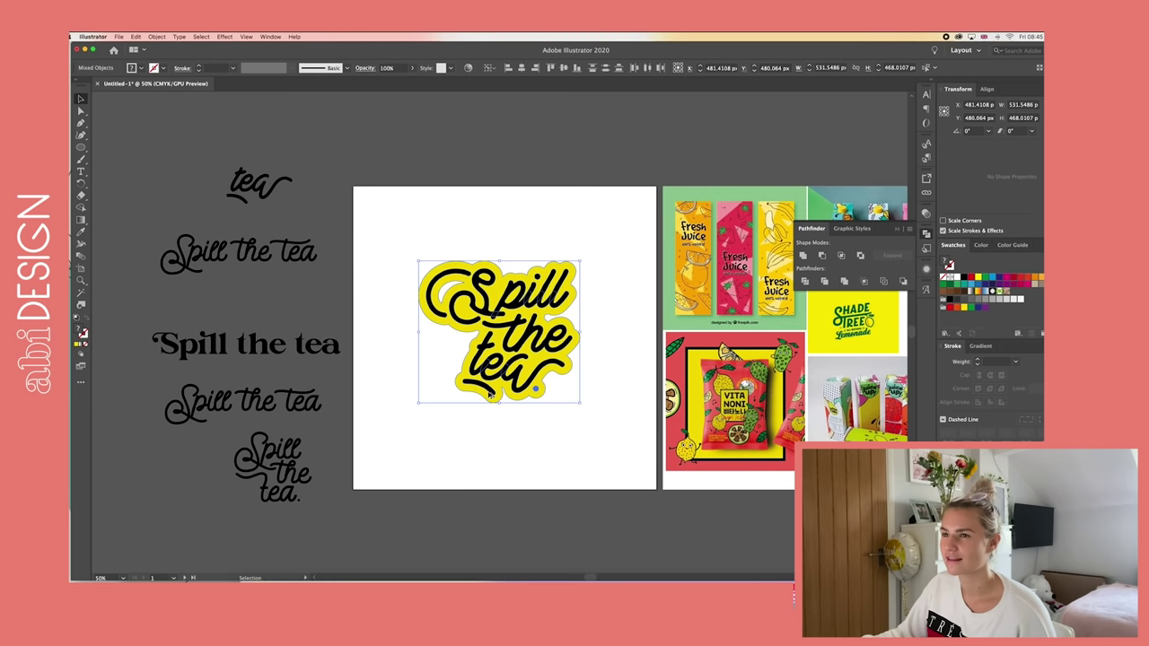
pyautogui.keyDown('alt'); pyautogui.moveTo(487, 389); pyautogui.dragTo(339, 150); pyautogui.keyUp('alt')
pyautogui.moveTo(584, 229); pyautogui.dragTo(622, 196)
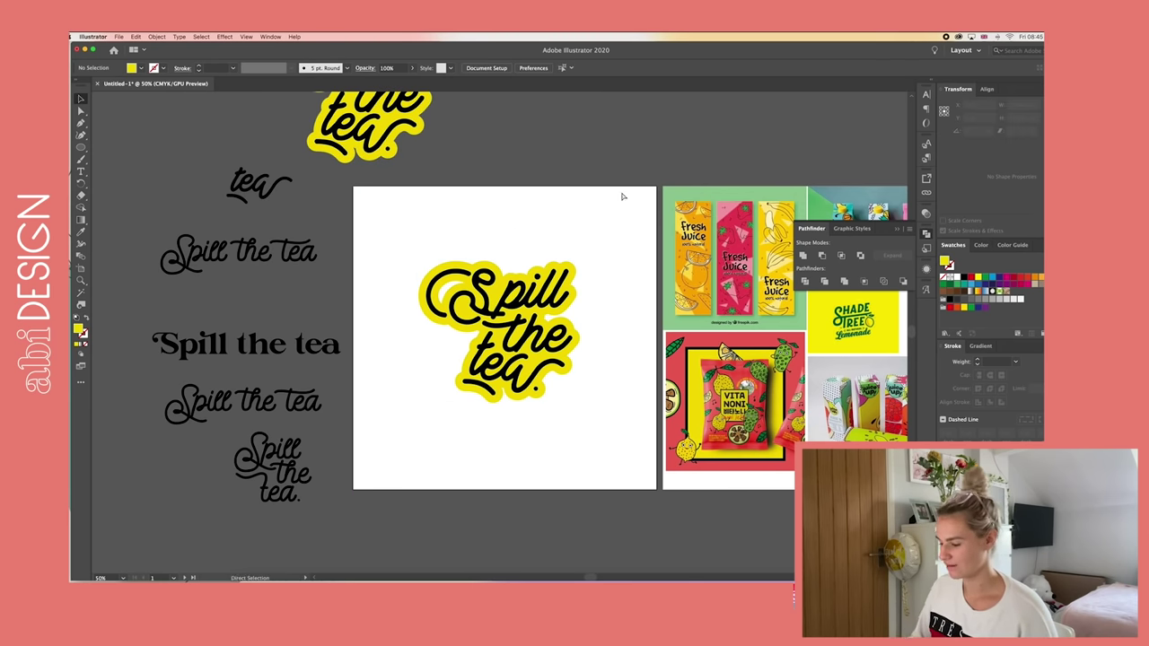
# - Scale the artboard logo down to about 290 px wide and duplicate it into a two-by-two grid
pyautogui.hscroll(2, 622, 196)
pyautogui.press('super+equal')
pyautogui.moveTo(588, 207); pyautogui.dragTo(267, 489)
pyautogui.moveTo(537, 328); pyautogui.dragTo(524, 254)
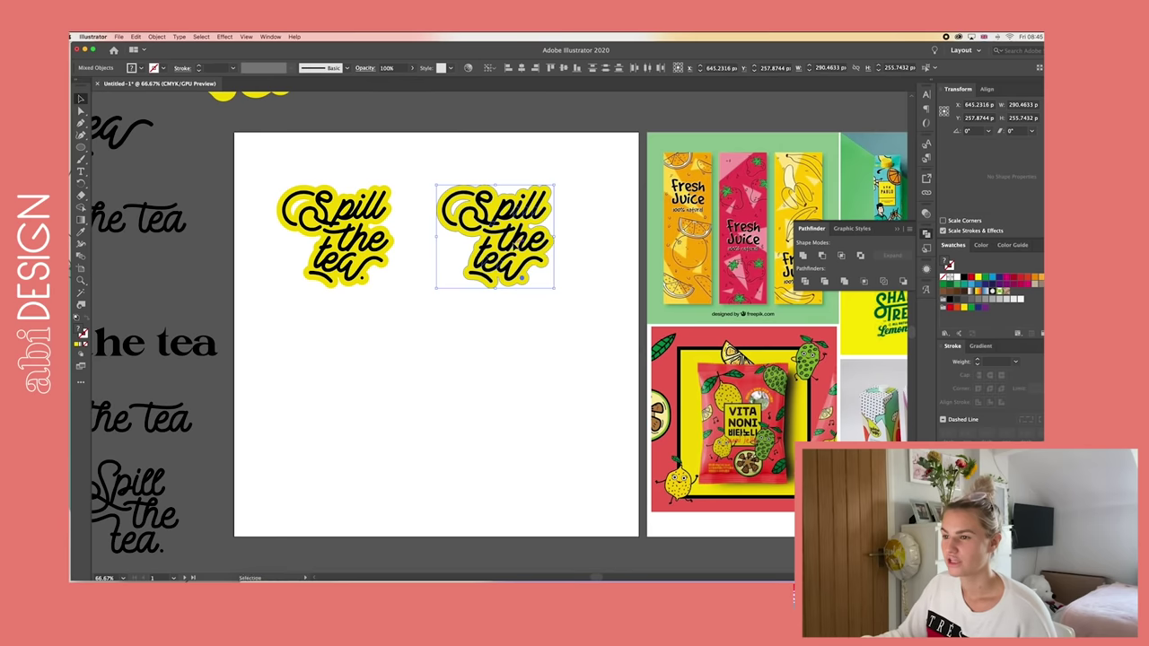
pyautogui.moveTo(345, 245); pyautogui.dragTo(504, 382)
pyautogui.click(576, 286)
# - Group the black lettering of the upper-left logo copy separately from its yellow backing
pyautogui.click(381, 260)
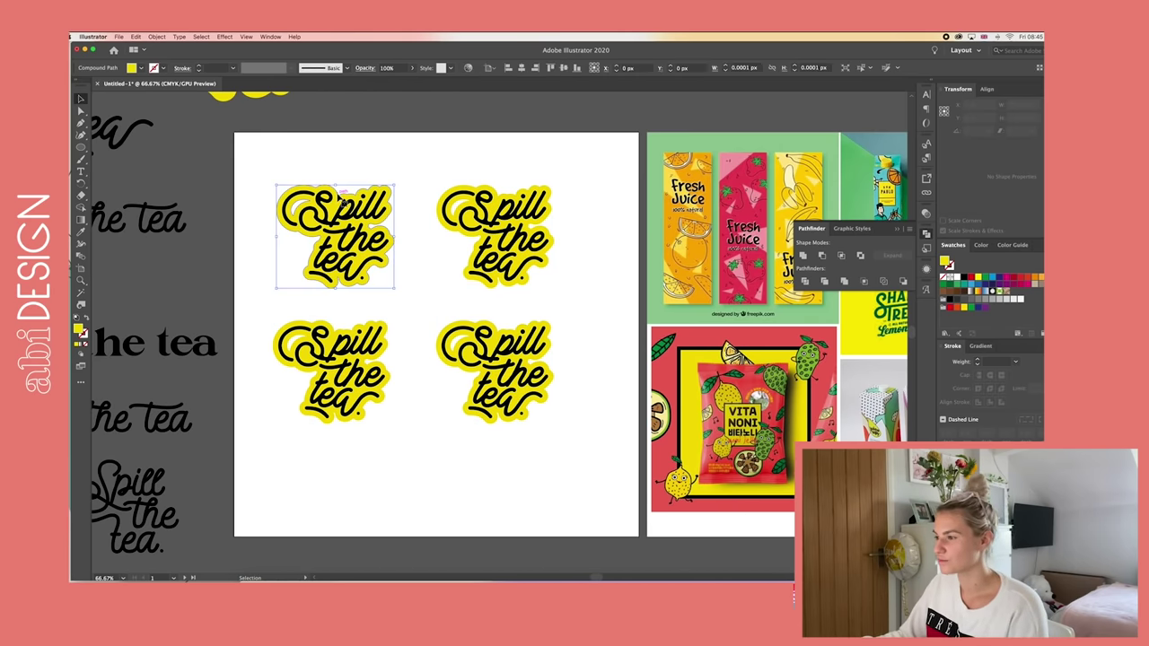
pyautogui.click(357, 243)
pyautogui.moveTo(278, 183); pyautogui.dragTo(423, 294)
pyautogui.press('super+g')
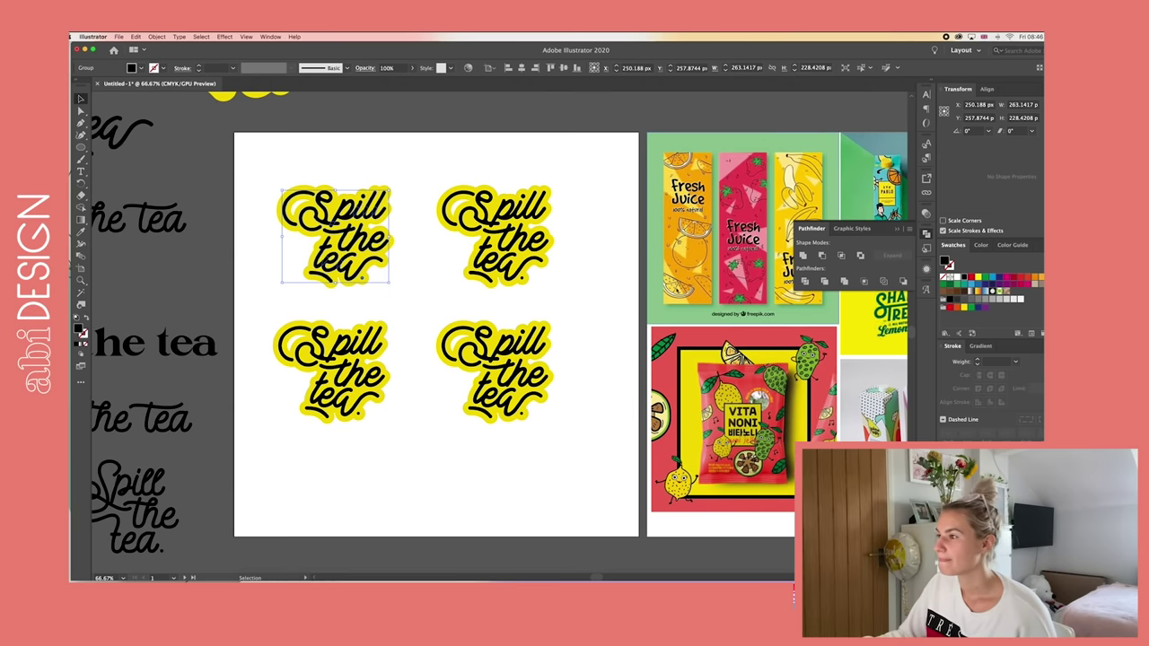
# - Recolour the upper-left copy's lettering with orange sampled from the orange juice banner and adjust the fill to ff9d00
pyautogui.press('i')
pyautogui.click(704, 255)
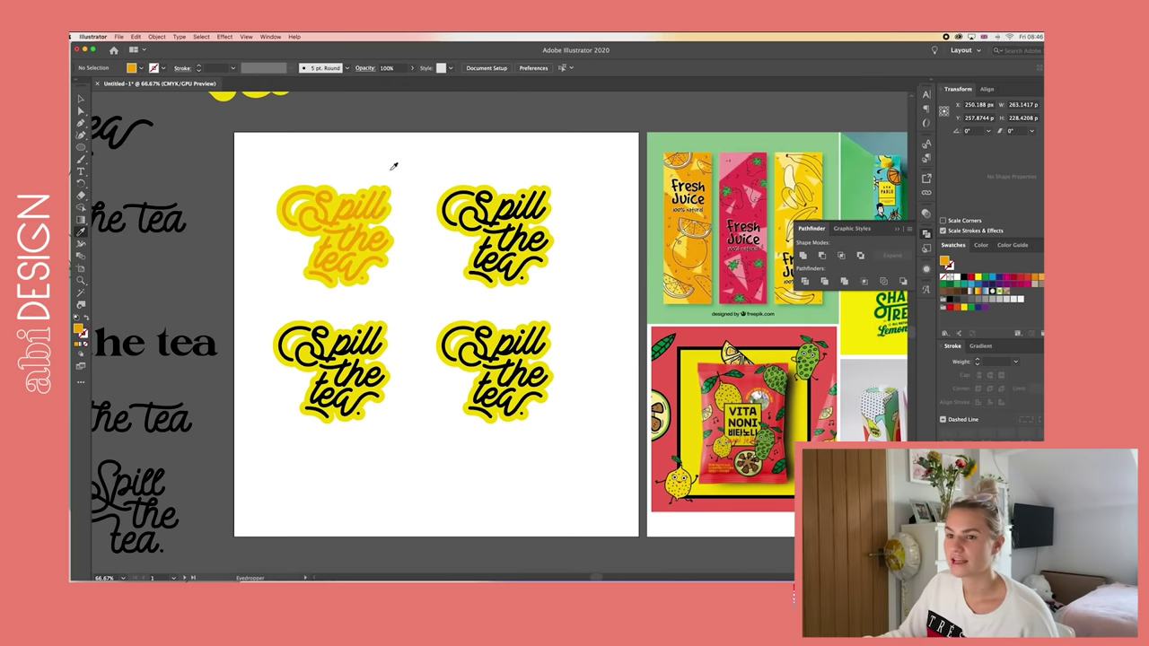
pyautogui.keyDown('super'); pyautogui.click(358, 210); pyautogui.keyUp('super')
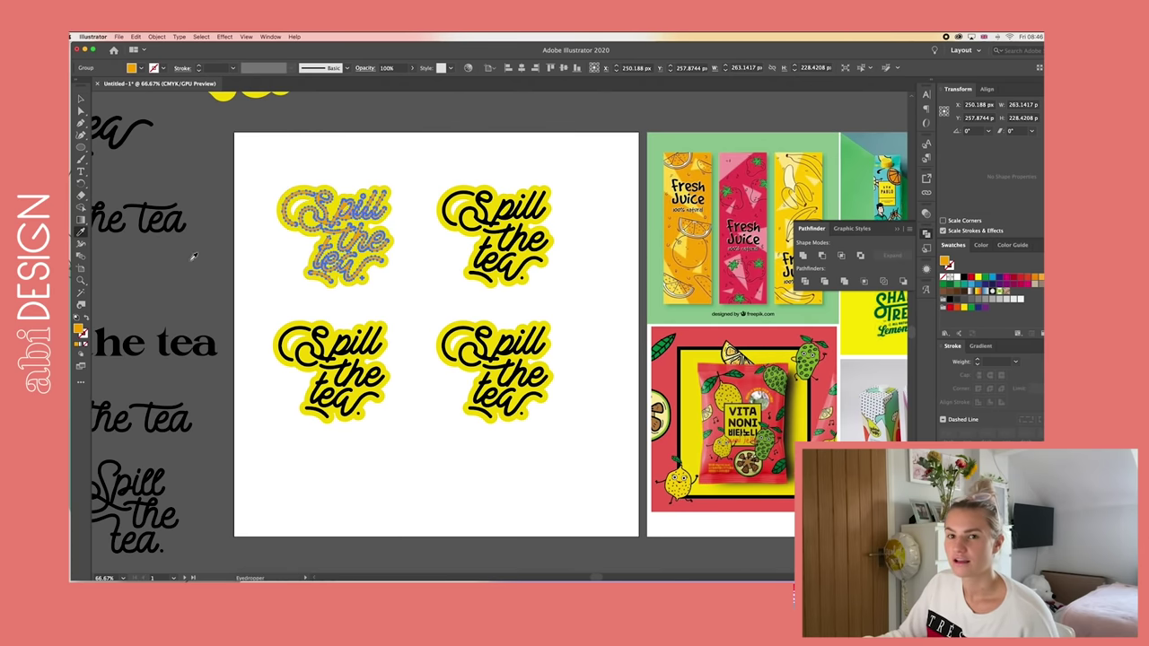
pyautogui.doubleClick(80, 329)
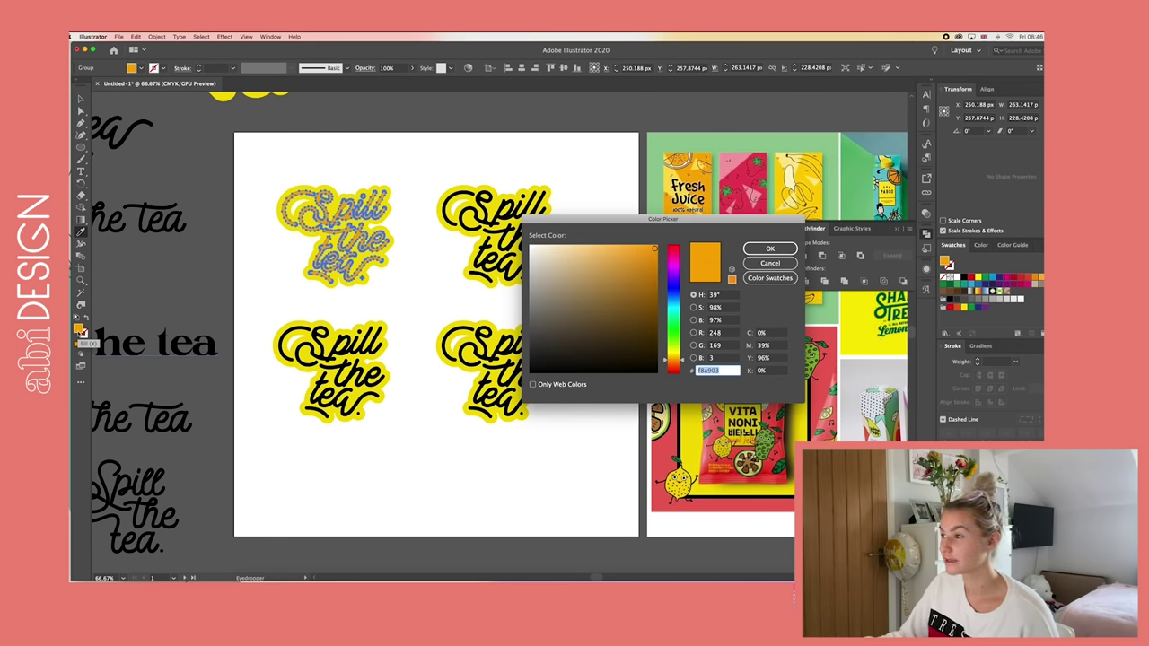
pyautogui.write('ffa300')
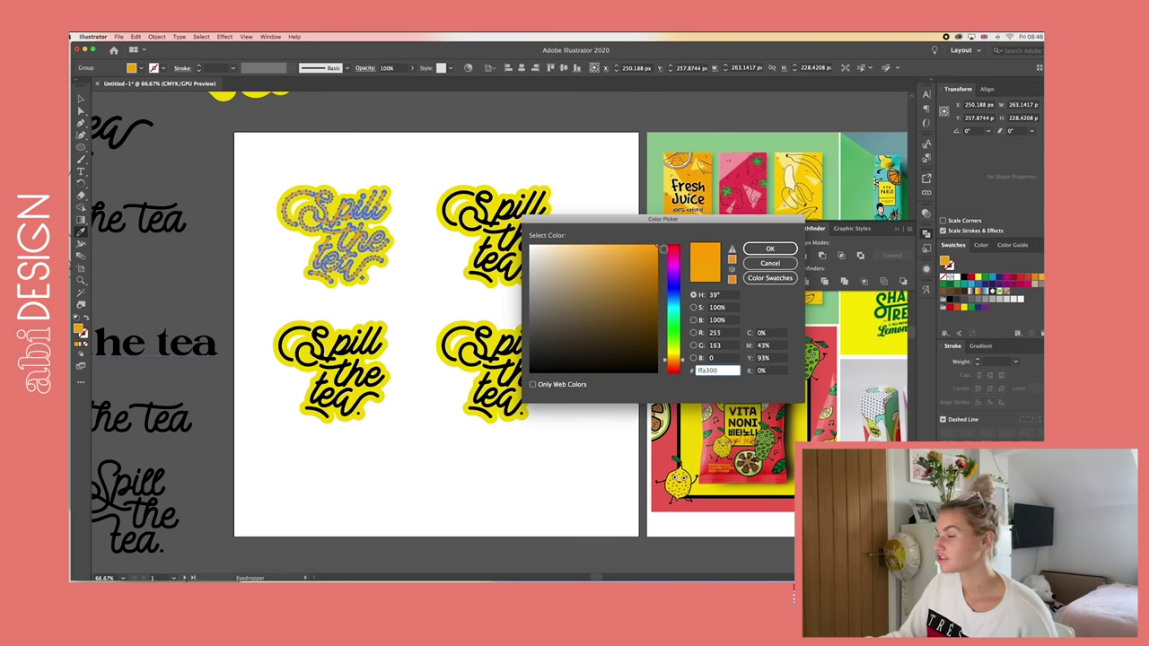
pyautogui.moveTo(678, 361); pyautogui.dragTo(678, 360)
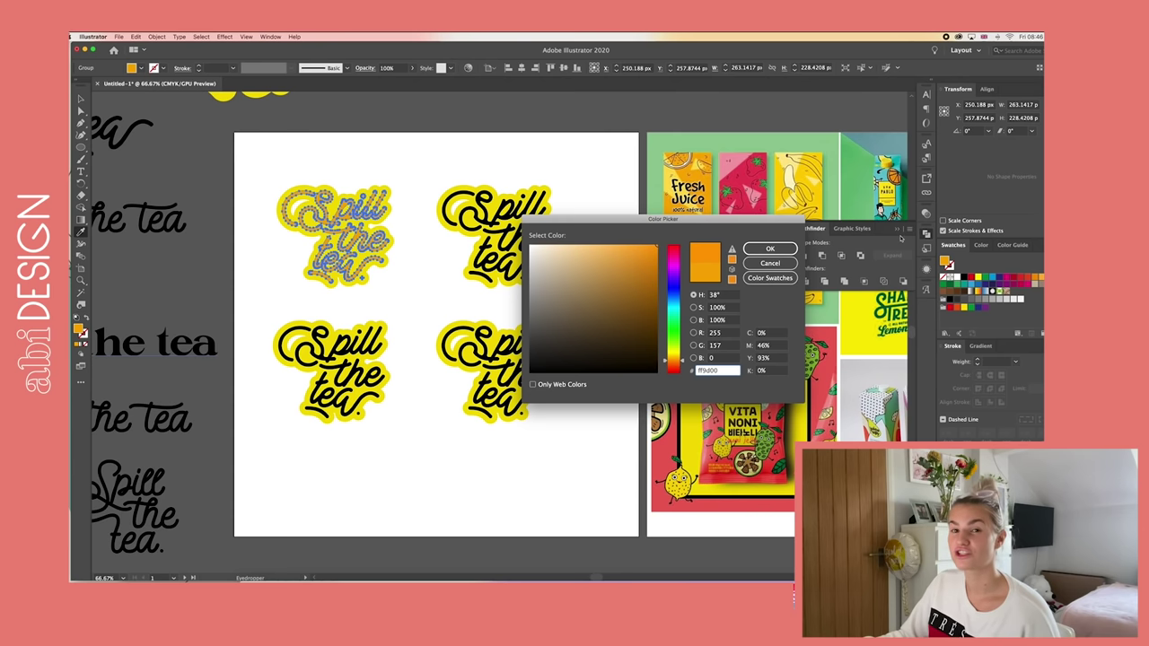
pyautogui.click(769, 249)
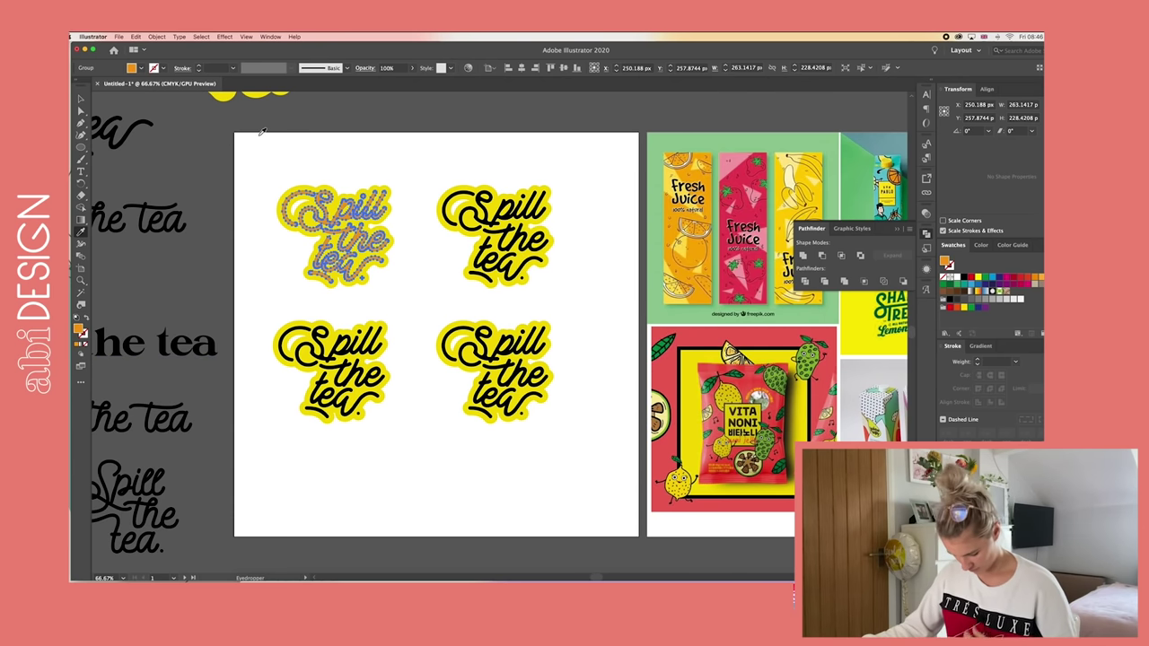
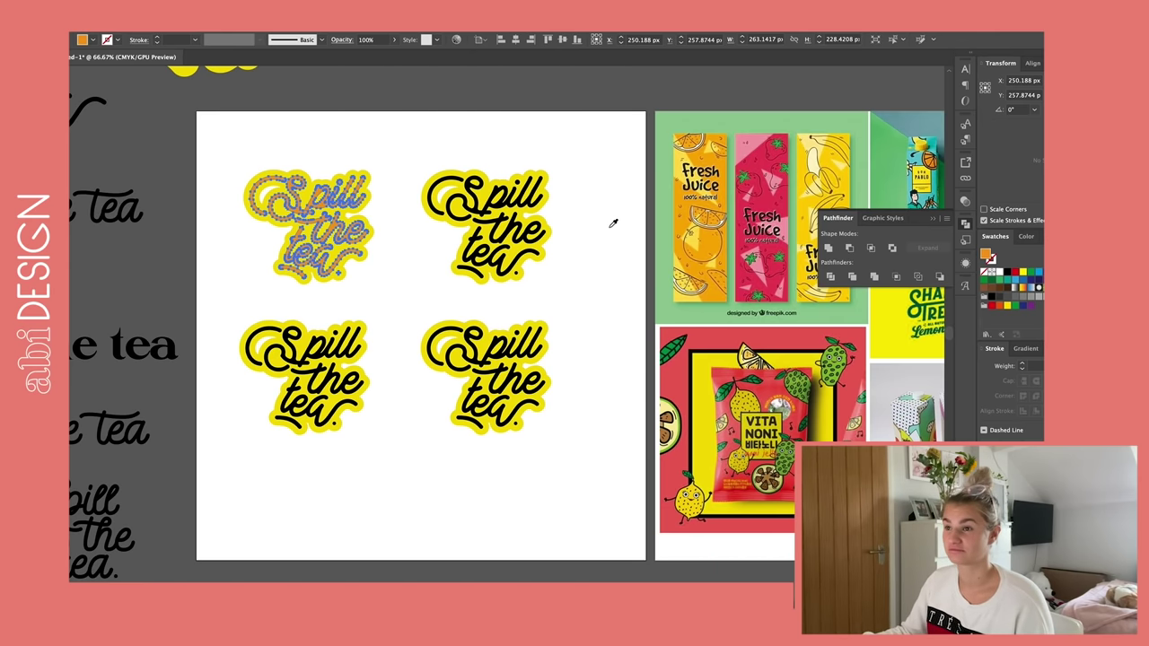
# - Set the fill of the upper-left copy's lettering to red f21626
pyautogui.press('v')
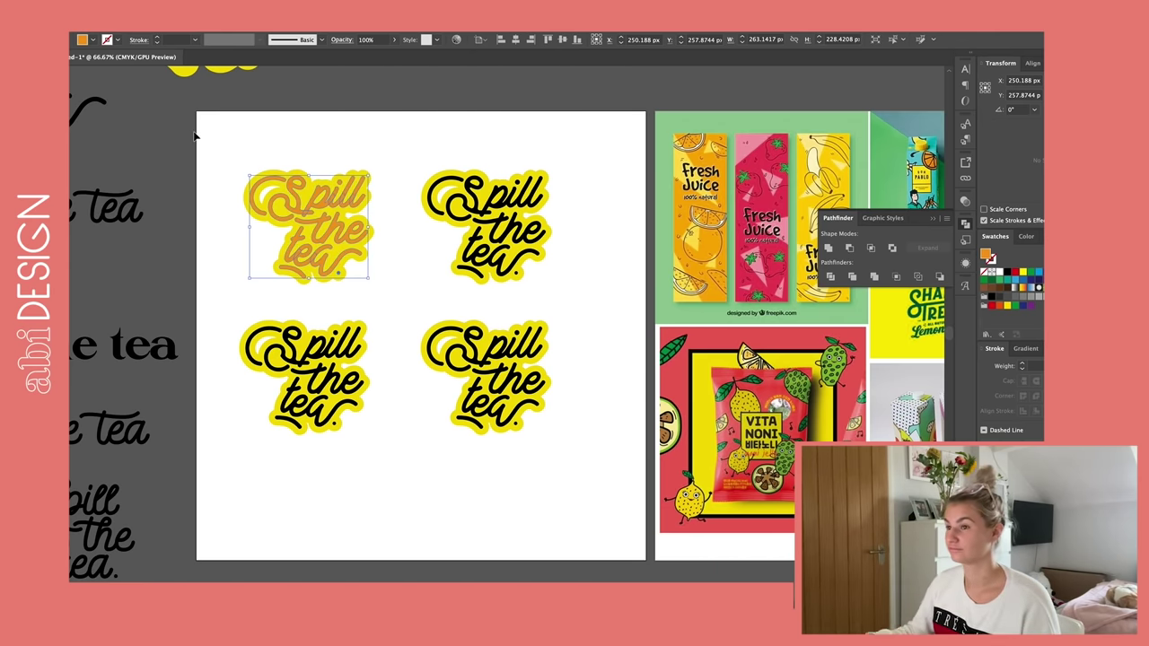
pyautogui.hotkey('ctrl', '=')
pyautogui.hotkey('ctrl', '=')
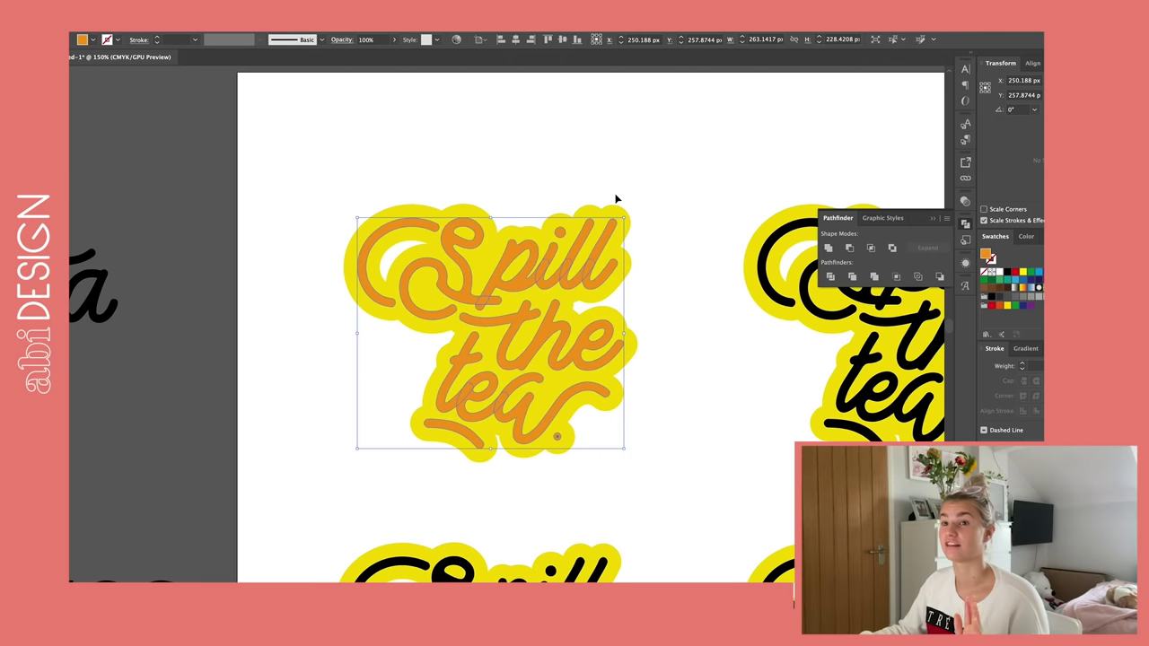
pyautogui.hscroll(3, 579, 178)
pyautogui.scroll(-2, 579, 177)
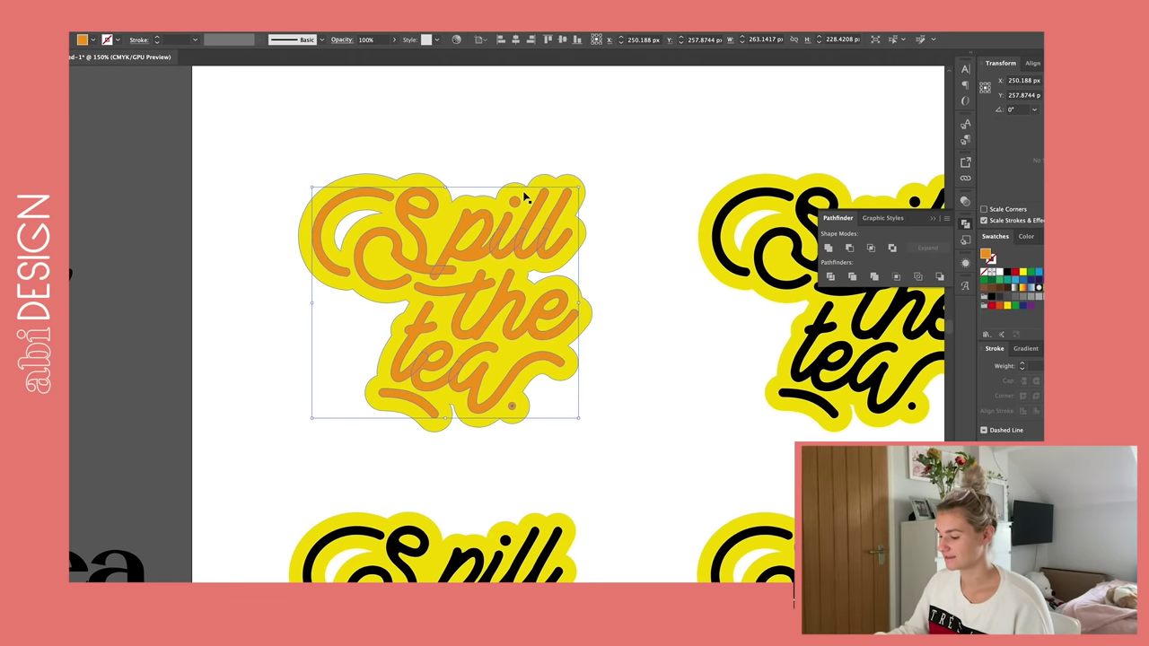
pyautogui.hscroll(1, 517, 192)
pyautogui.scroll(-1, 517, 192)
pyautogui.hscroll(2, 518, 191)
pyautogui.hotkey('ctrl', '-')
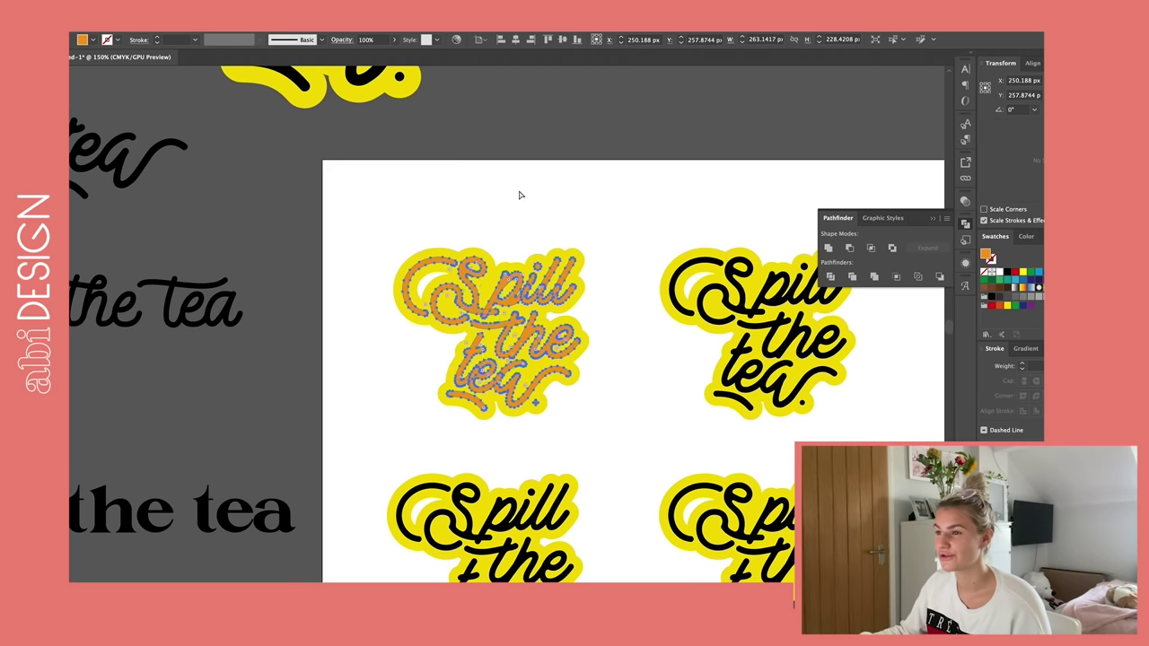
pyautogui.hscroll(3, 518, 190)
pyautogui.scroll(-2, 518, 189)
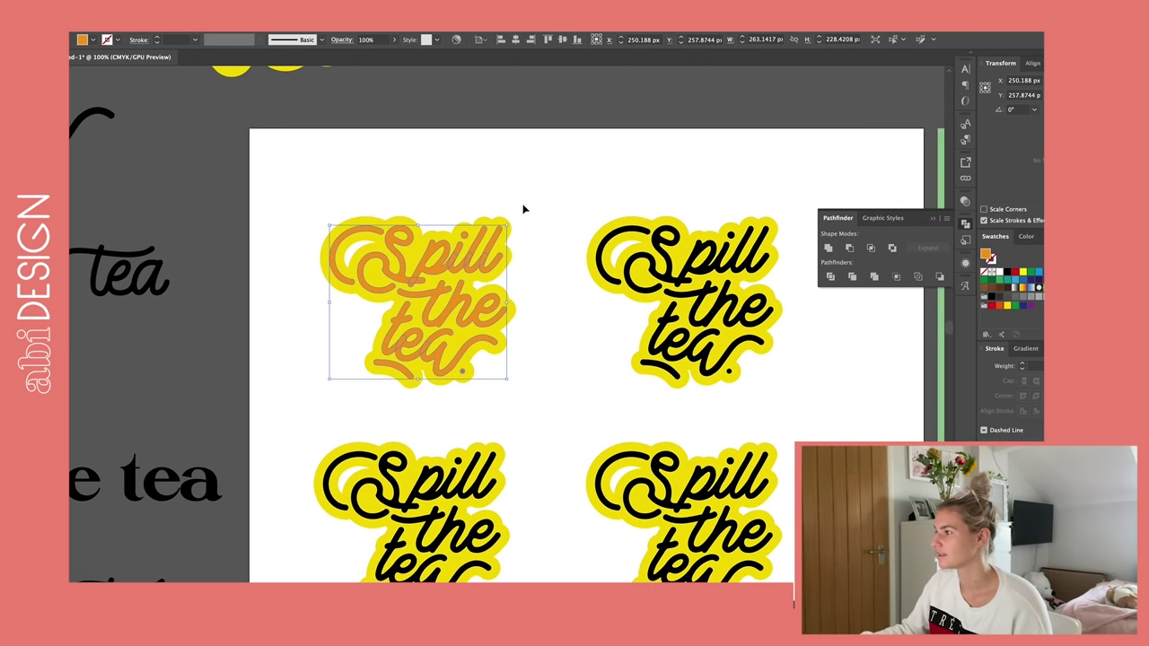
pyautogui.hscroll(2, 559, 227)
pyautogui.scroll(-1, 559, 227)
pyautogui.doubleClick(987, 254)
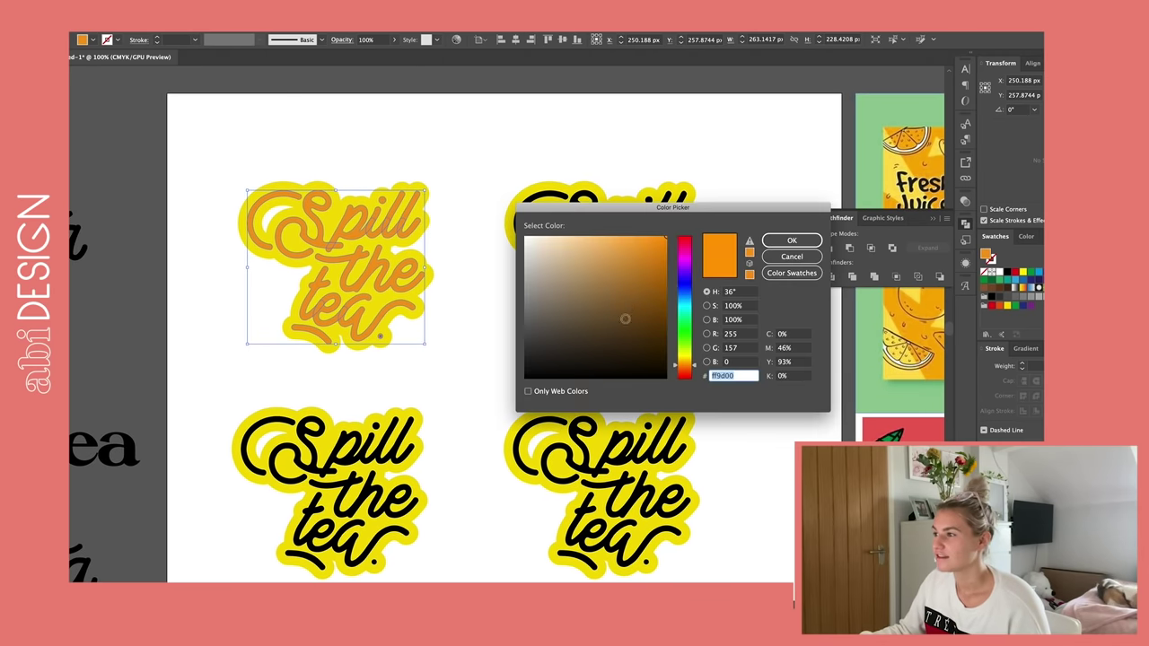
pyautogui.moveTo(684, 256)
pyautogui.mouseDown()
pyautogui.moveTo(687, 239)
pyautogui.moveTo(656, 242)
pyautogui.mouseUp()
pyautogui.click(792, 240)
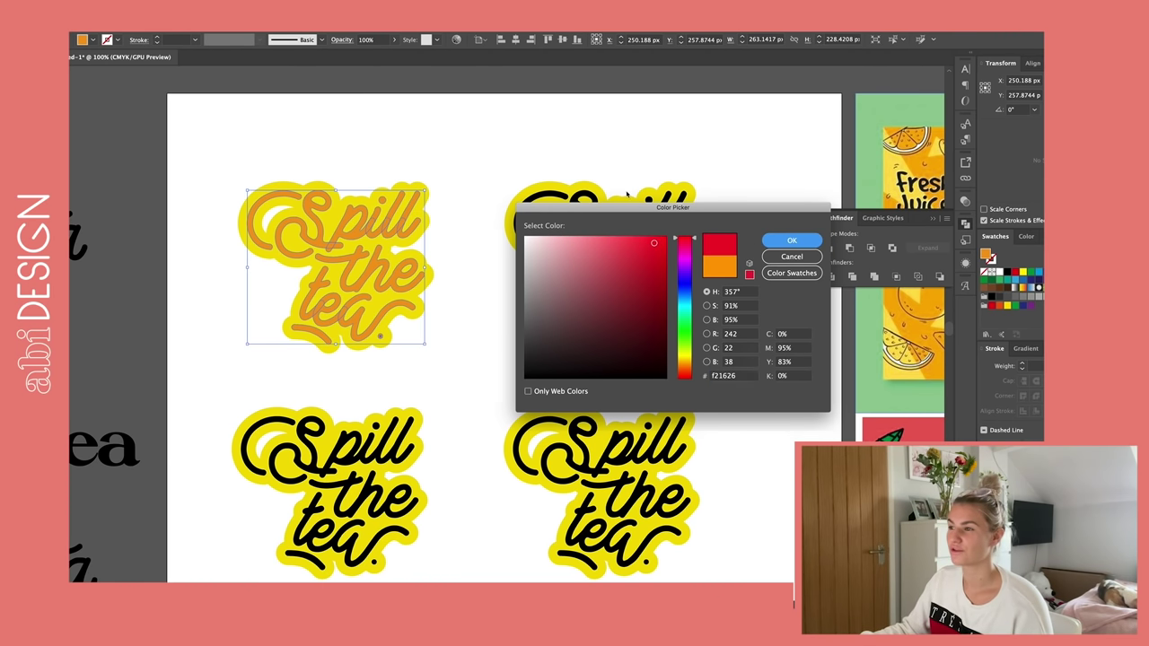
pyautogui.click(506, 133)
# - Group the black lettering of the upper-right logo copy separately from its yellow backing
pyautogui.hscroll(2, 506, 135)
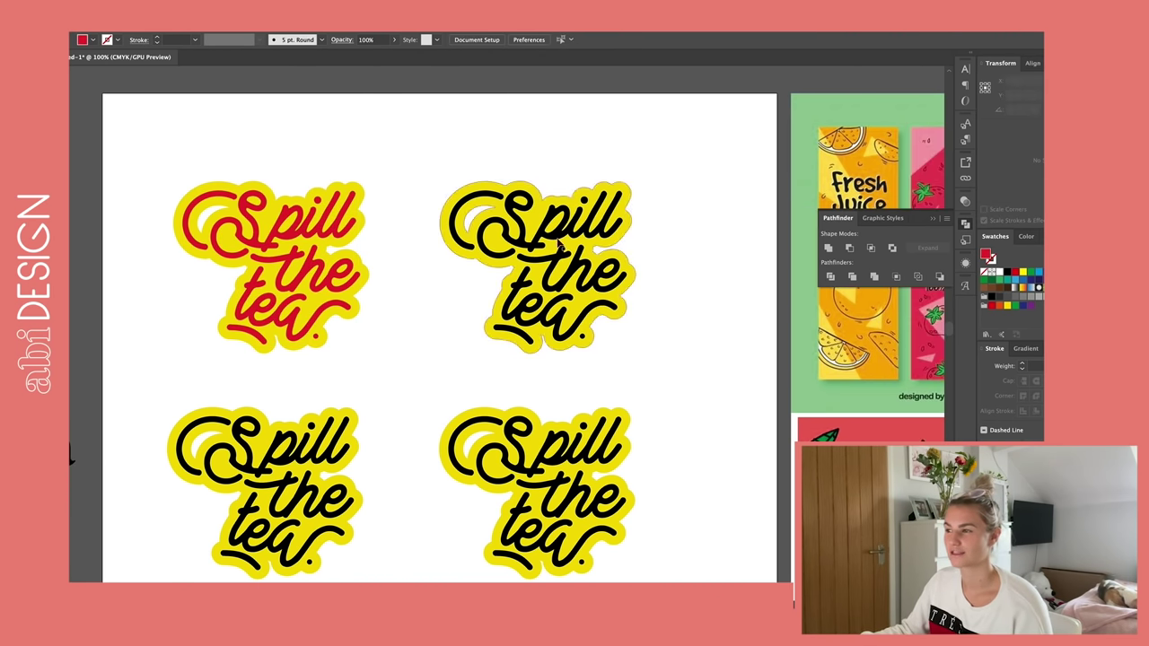
pyautogui.click(529, 228)
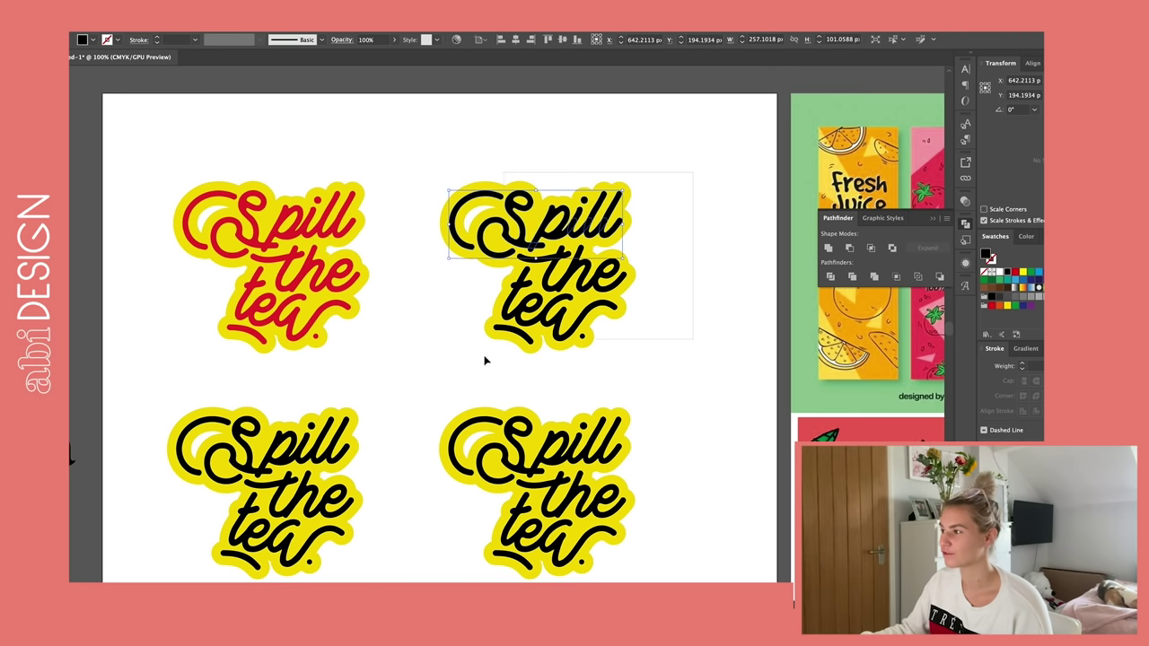
pyautogui.click(505, 181)
pyautogui.hscroll(2, 673, 243)
pyautogui.scroll(-1, 674, 243)
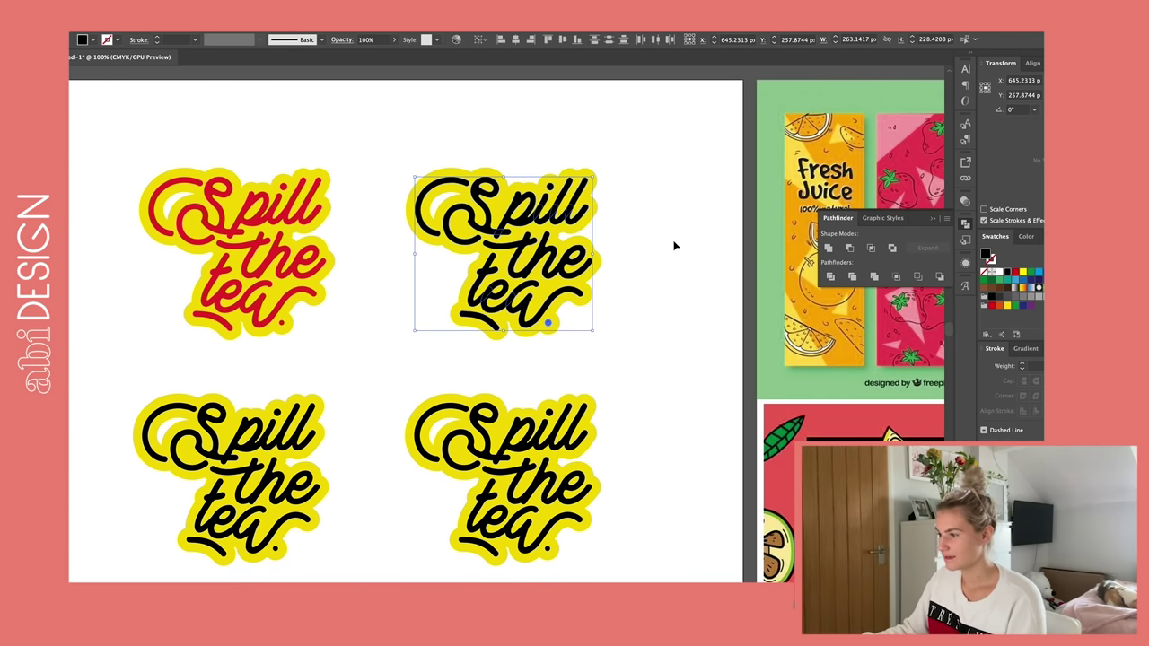
pyautogui.hscroll(2, 674, 243)
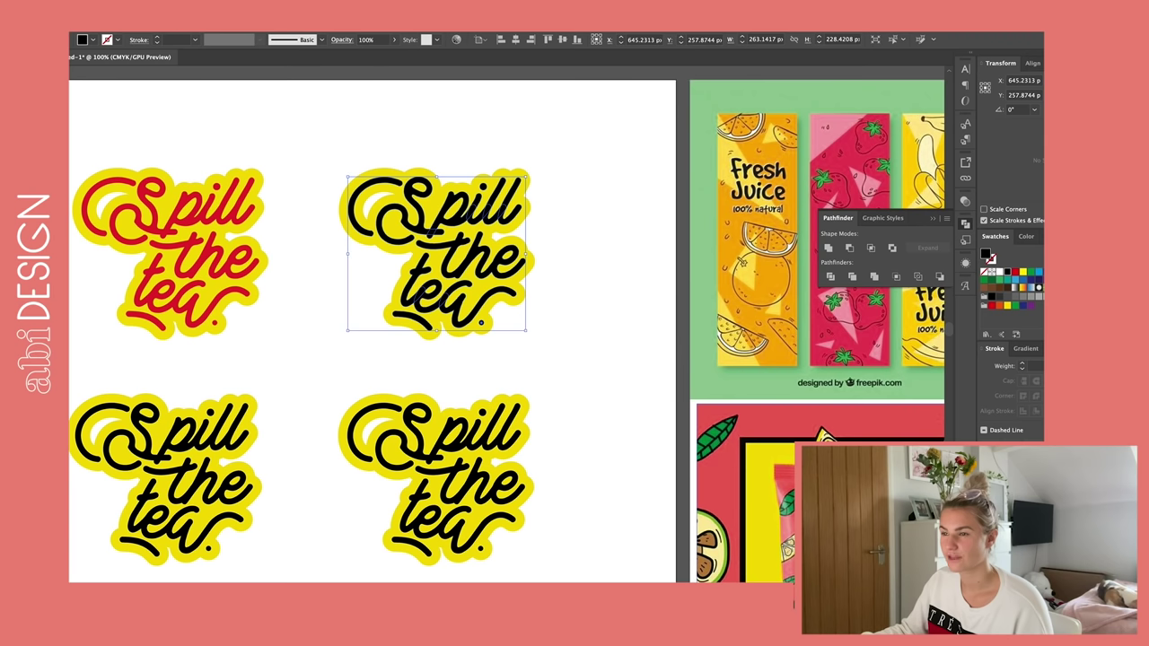
# - Recolour the upper-left copy's lettering with the coral red sampled from the background of the Vita Noni pouch image
pyautogui.click(223, 219)
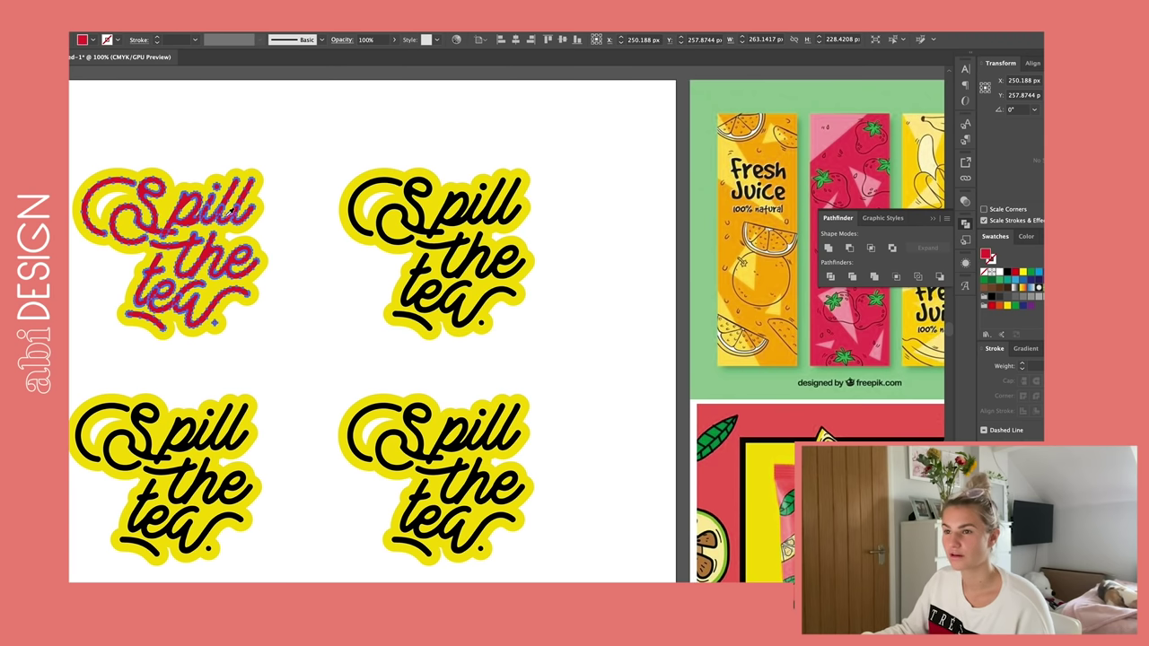
pyautogui.click(799, 415)
pyautogui.keyDown('super'); pyautogui.click(305, 305); pyautogui.keyUp('super')
pyautogui.hscroll(-2, 307, 300)
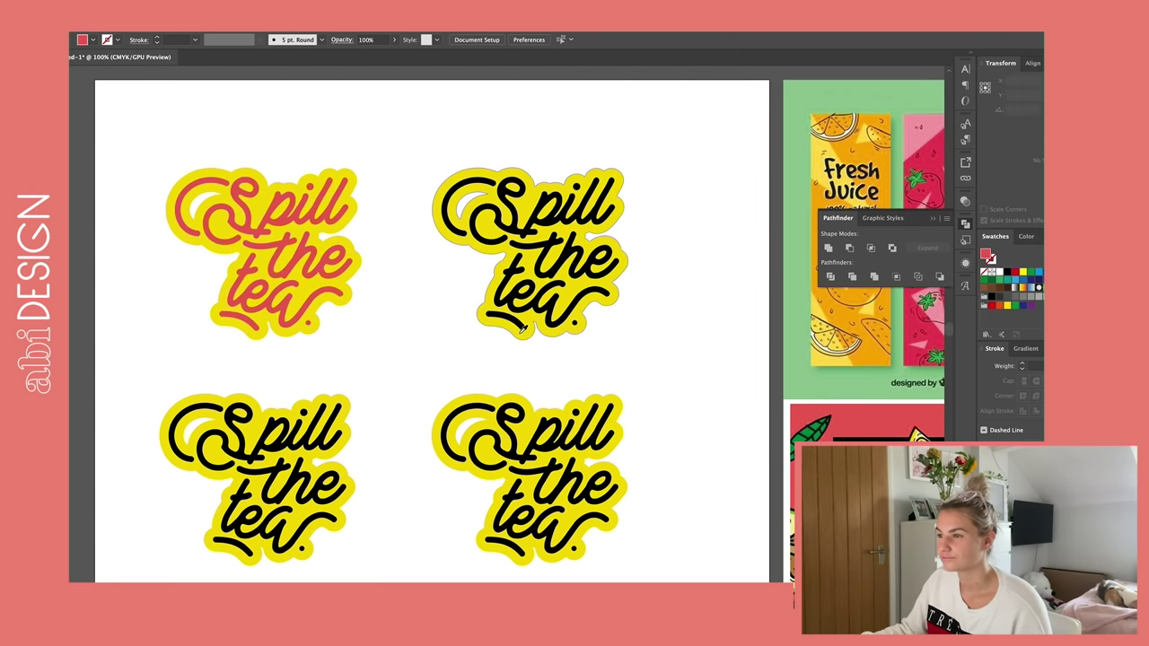
# - Recolour the upper-right copy with a pale blue backing and teal lettering, sampling from the illustrated Pablo juice cartons image
pyautogui.hscroll(2, 522, 329)
pyautogui.click(467, 270)
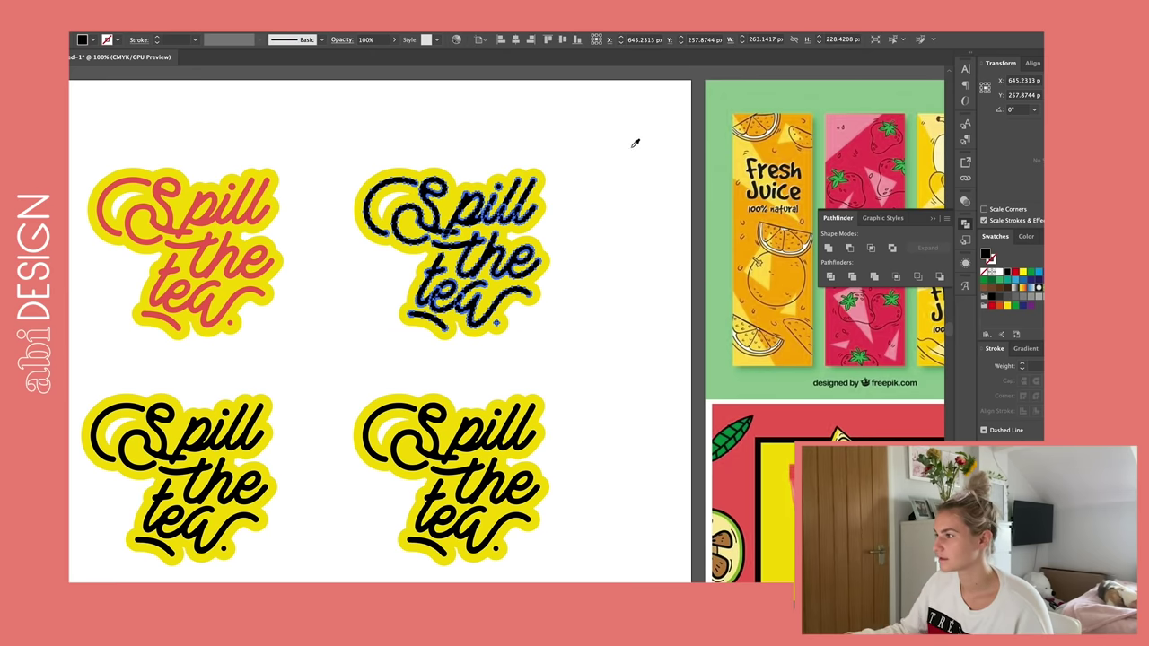
pyautogui.hscroll(3, 633, 143)
pyautogui.hotkey('ctrl', '-')
pyautogui.hscroll(5, 507, 323)
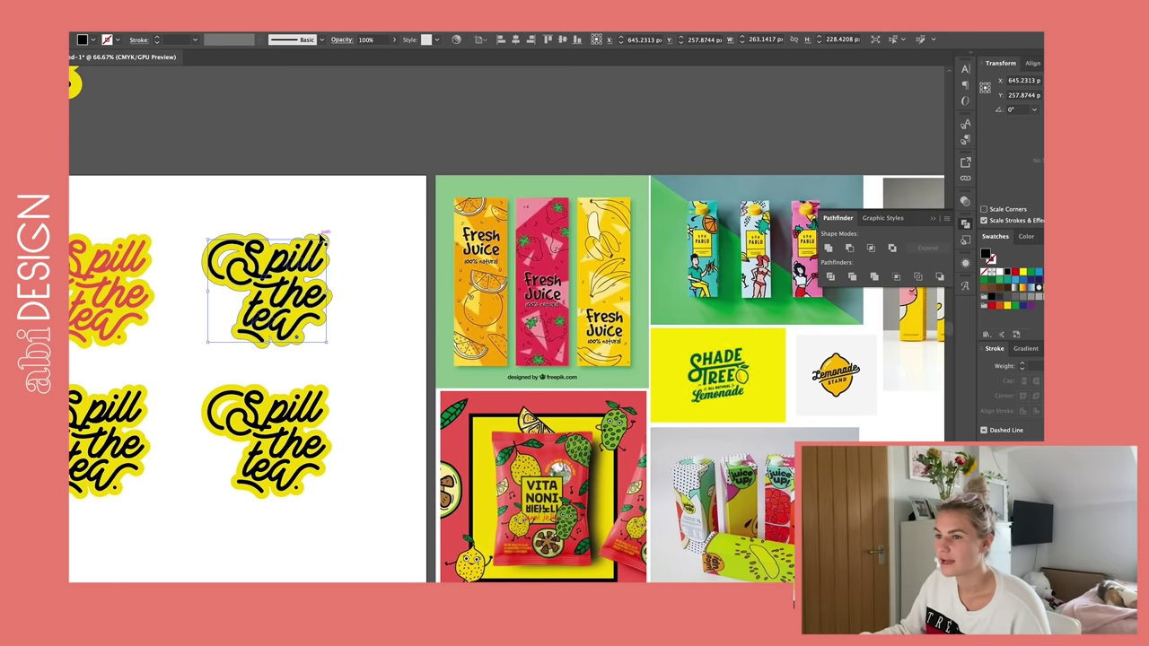
pyautogui.keyDown('super'); pyautogui.click(324, 244); pyautogui.keyUp('super')
pyautogui.click(764, 260)
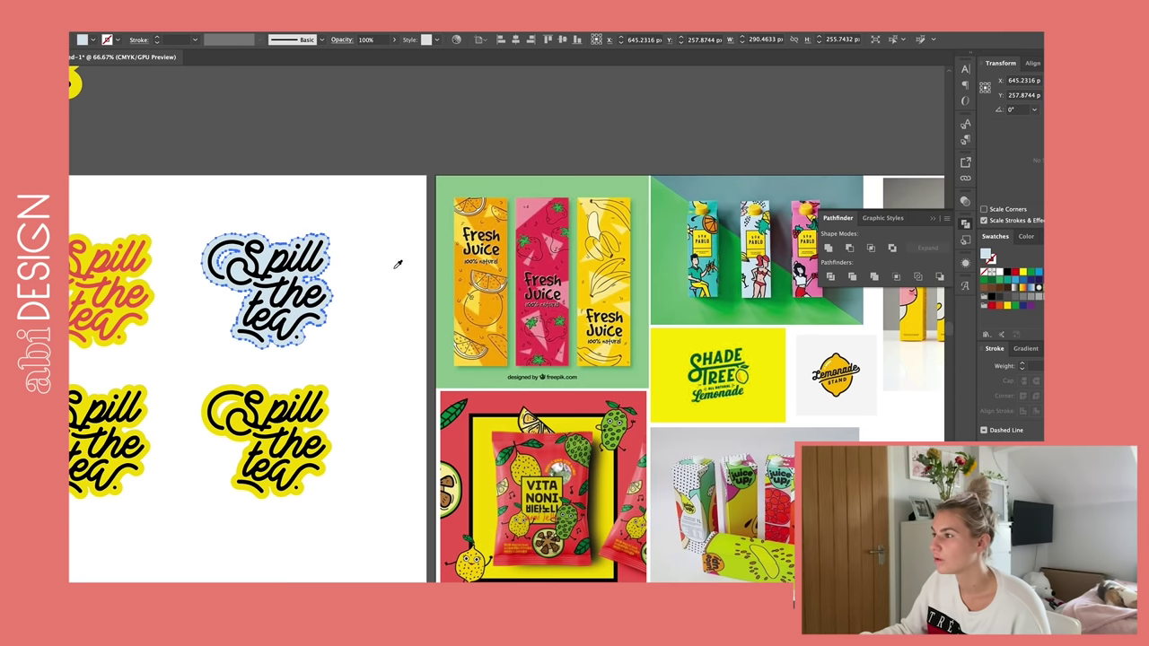
pyautogui.keyDown('super'); pyautogui.click(305, 284); pyautogui.keyUp('super')
pyautogui.click(297, 192)
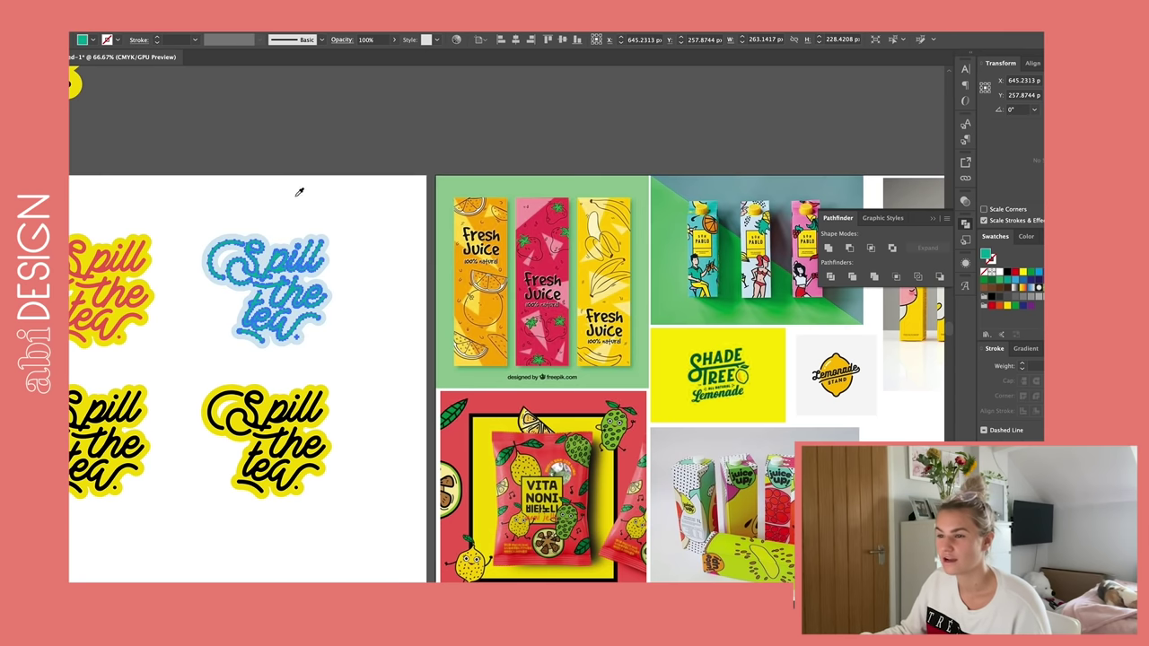
# - Recolour the lower-left copy's yellow backing with pink sampled from the chilli-patterned reference image
pyautogui.hscroll(-3, 323, 192)
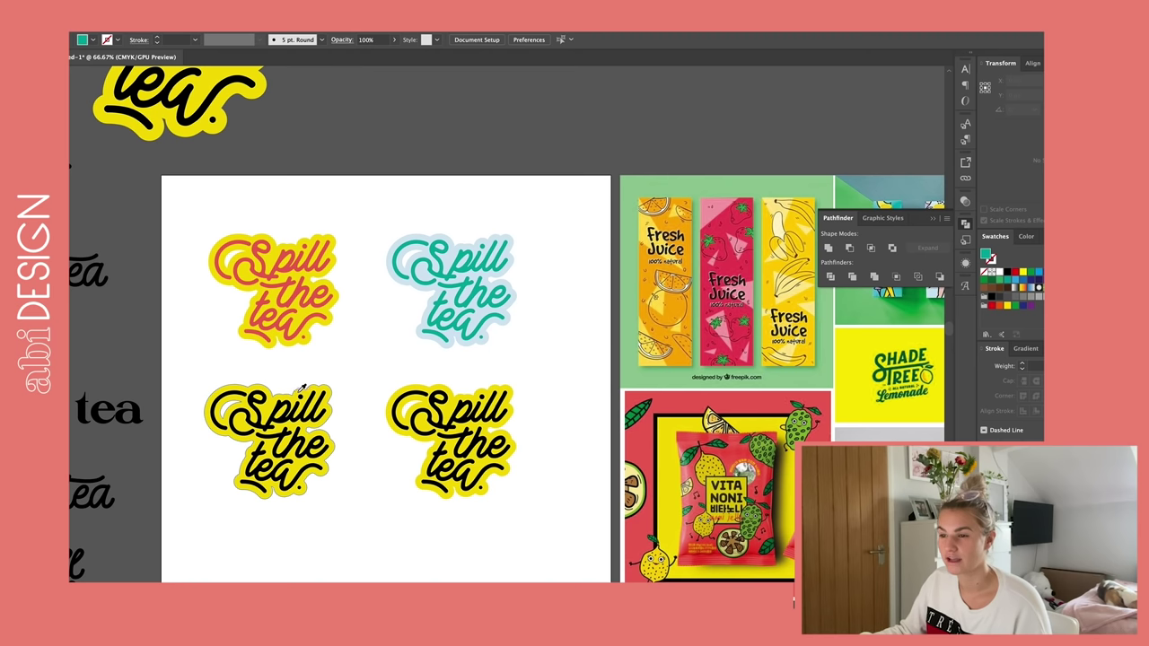
pyautogui.click(302, 392)
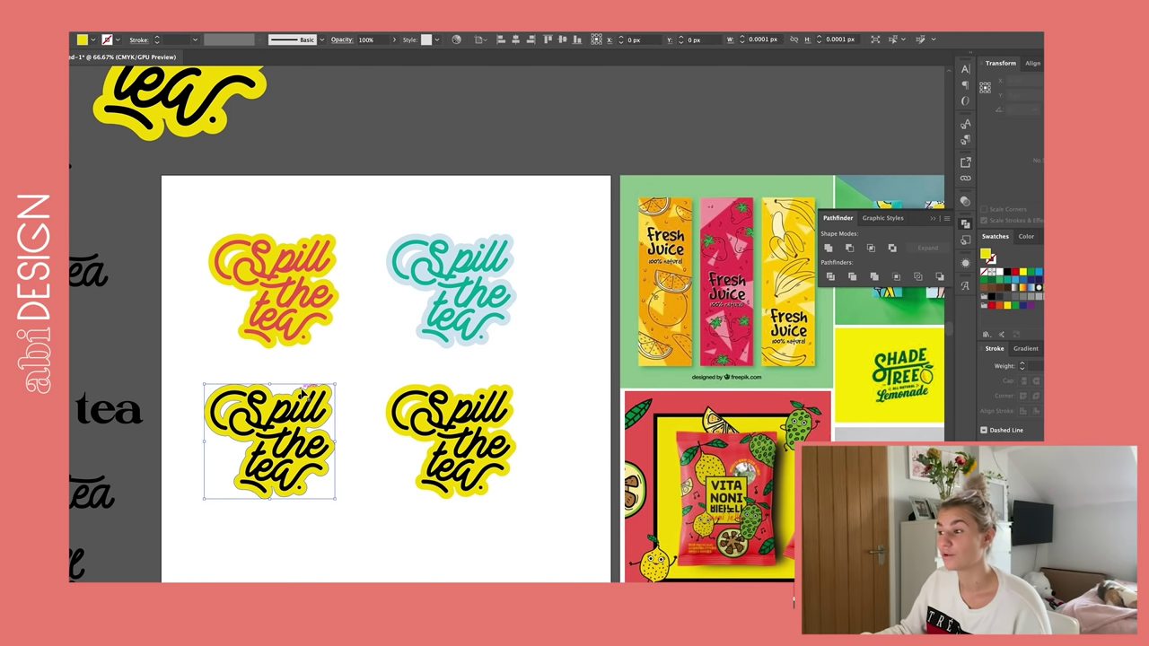
pyautogui.scroll(-1, 614, 440)
pyautogui.scroll(-3, 614, 440)
pyautogui.hscroll(2, 613, 440)
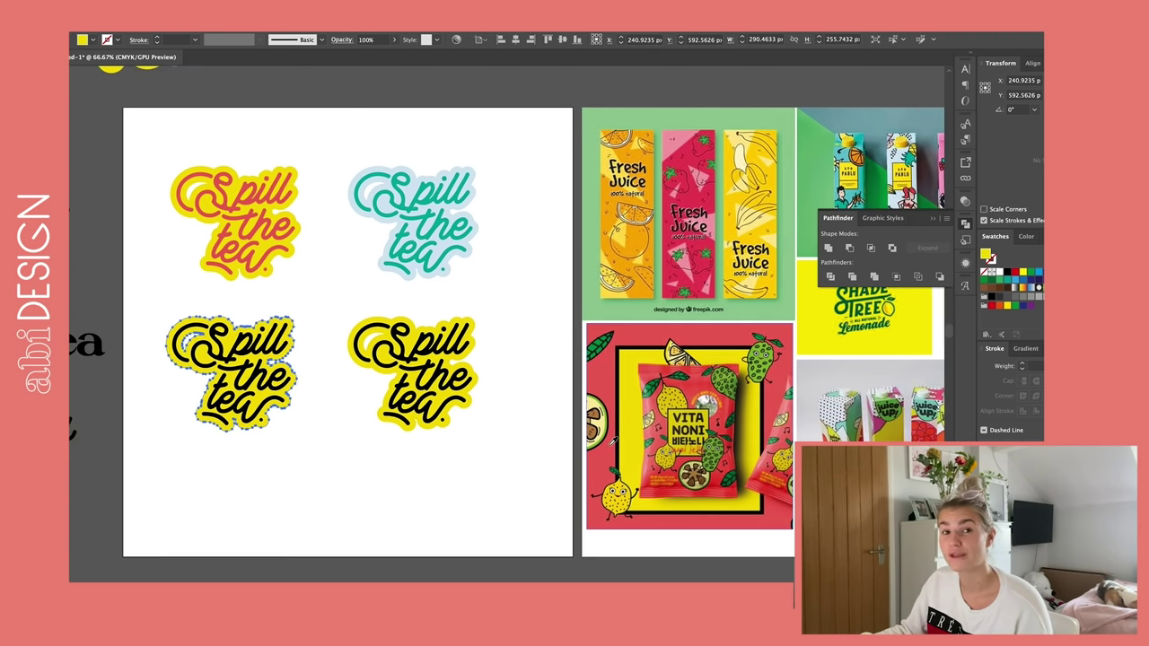
pyautogui.hscroll(3, 614, 439)
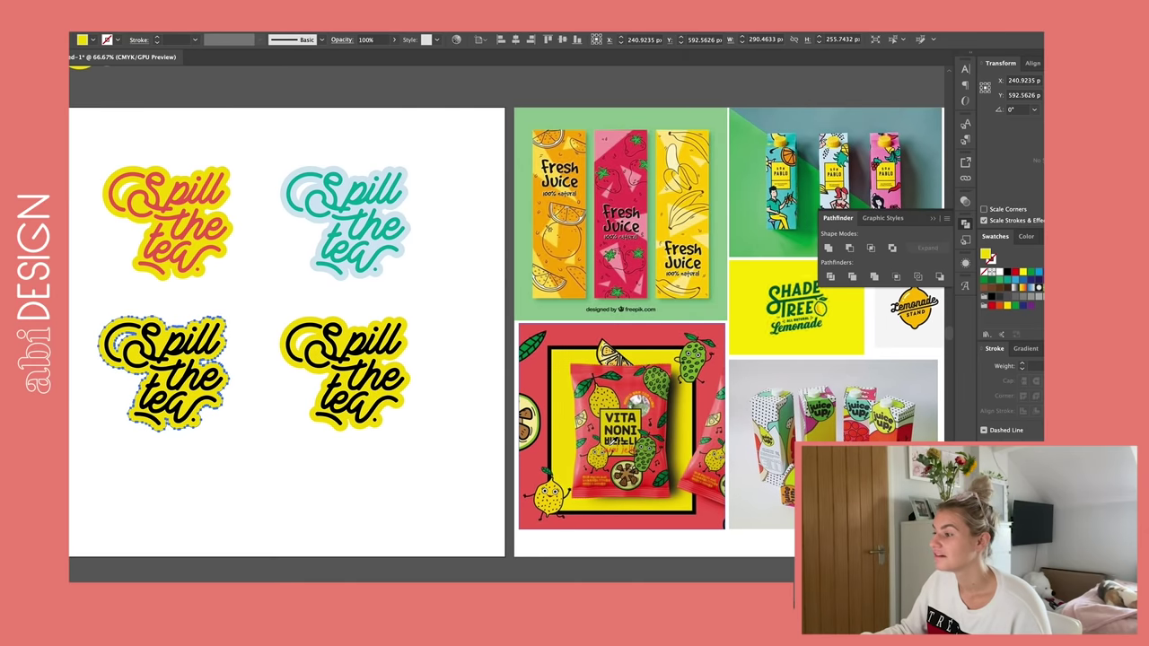
pyautogui.hscroll(3, 503, 383)
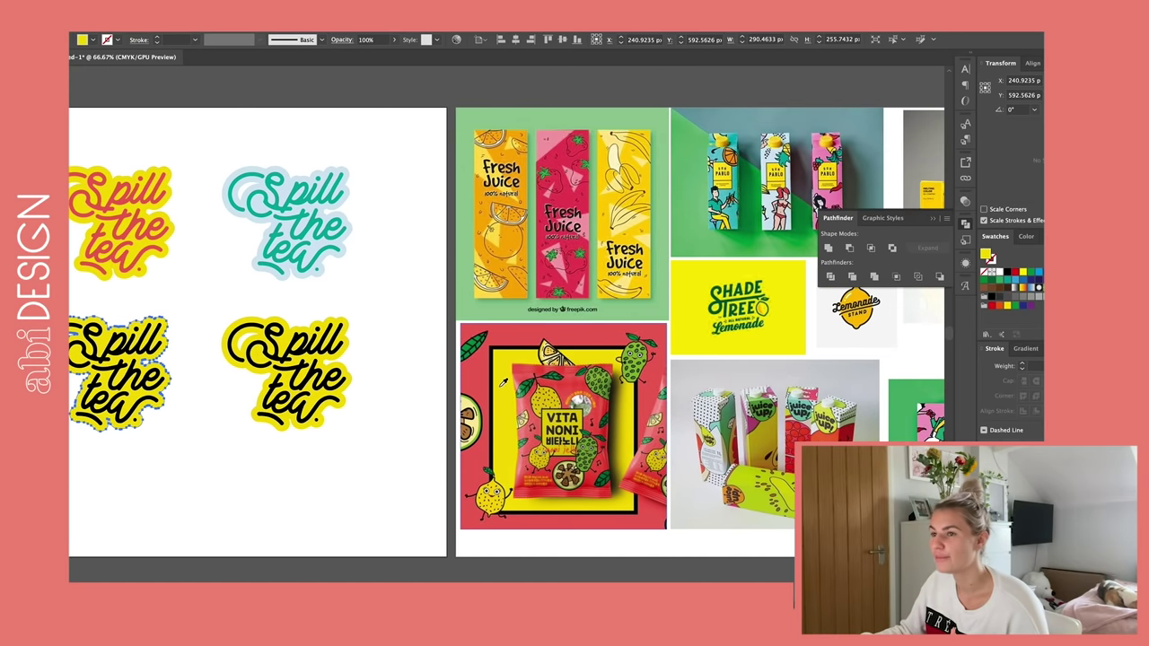
pyautogui.hscroll(2, 500, 383)
pyautogui.hscroll(-5, 499, 389)
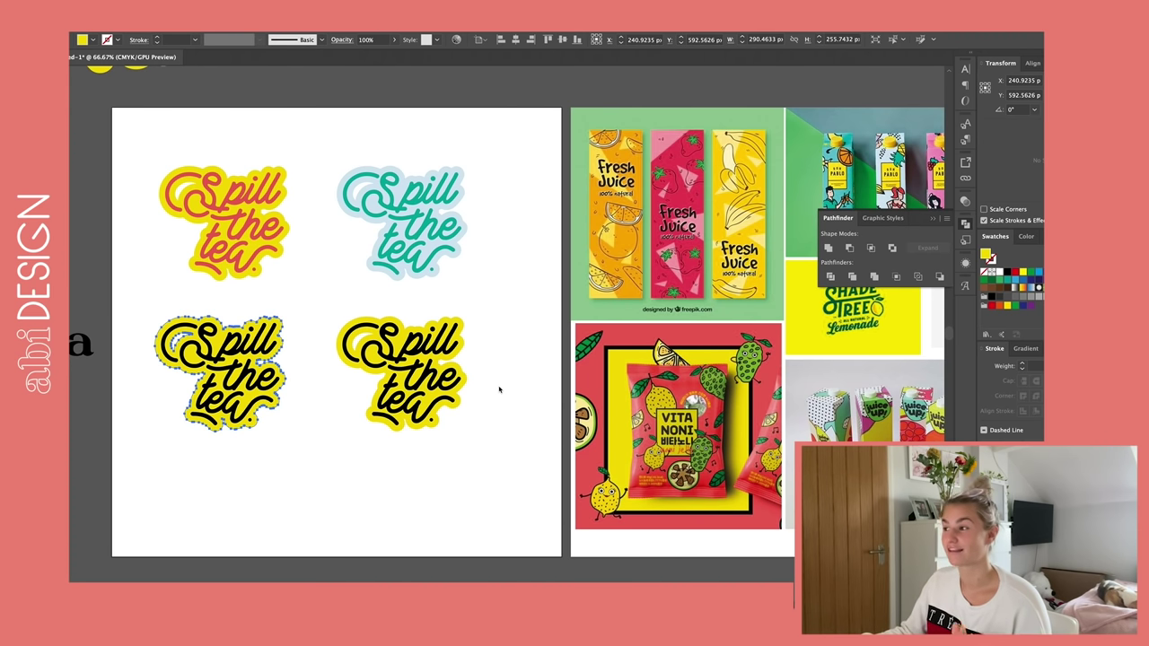
pyautogui.hscroll(5, 499, 389)
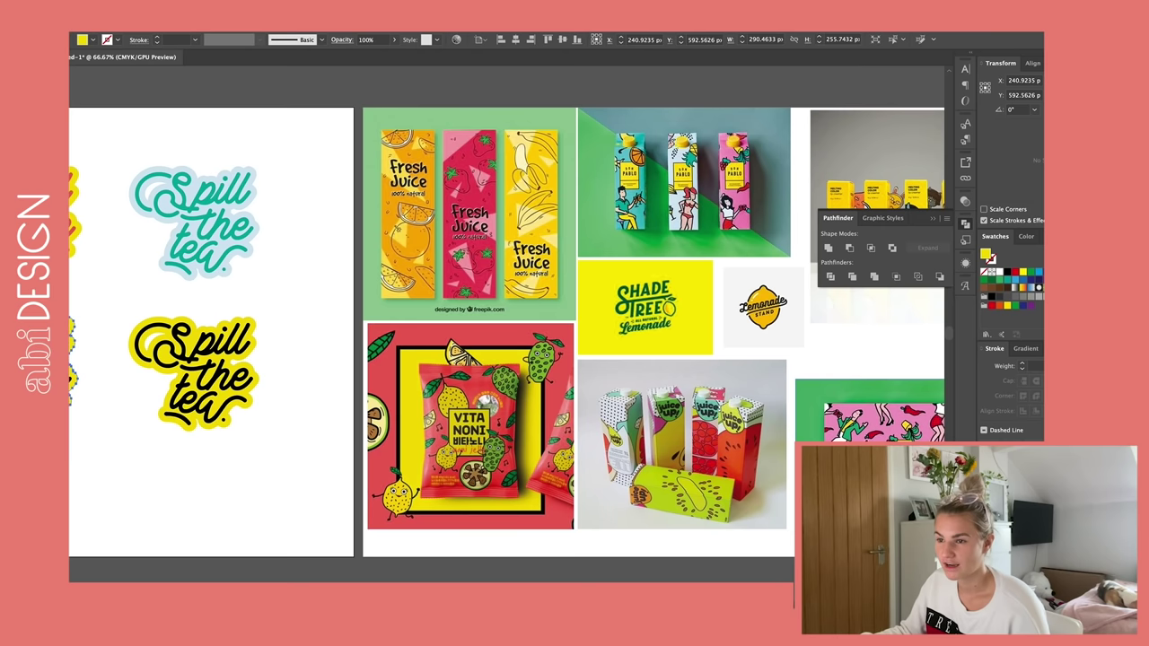
pyautogui.click(936, 406)
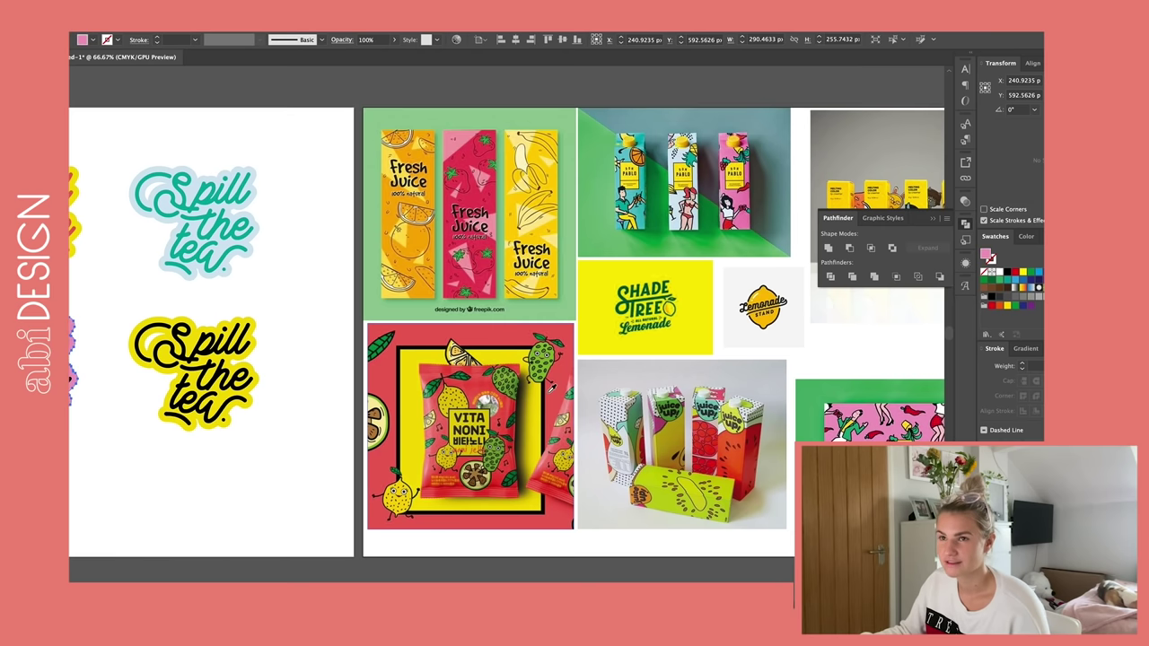
pyautogui.hscroll(-5, 628, 389)
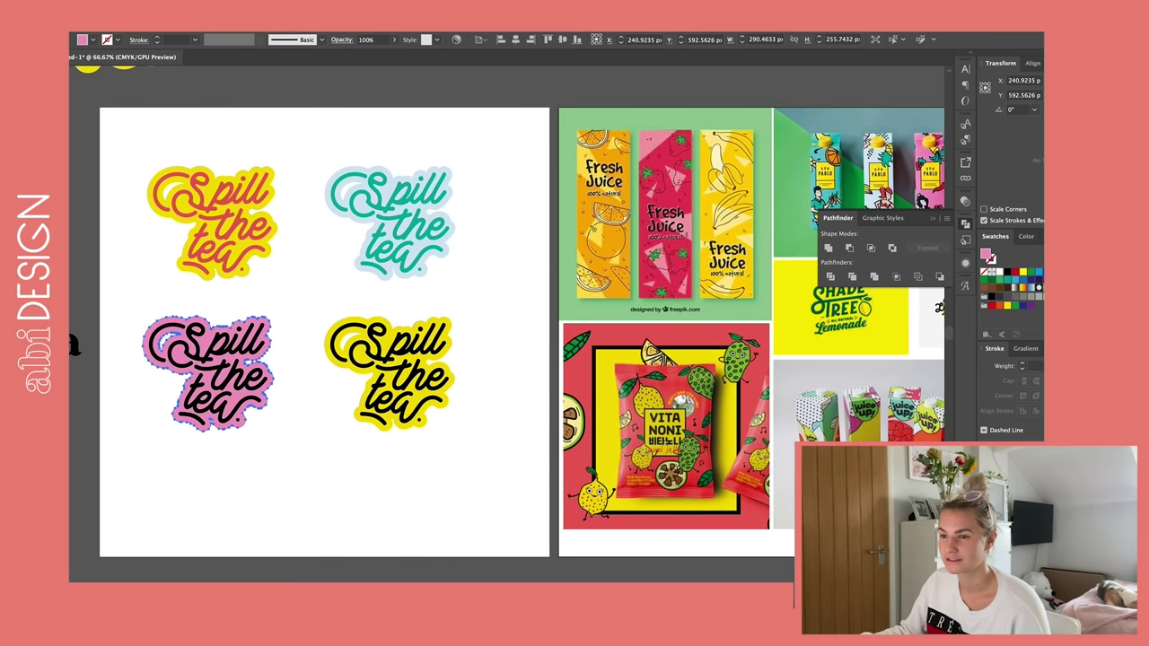
# - Try white lettering on the lower-left pink copy, sampling the colour from the reference images
pyautogui.press('v')
pyautogui.moveTo(300, 313); pyautogui.dragTo(215, 401)
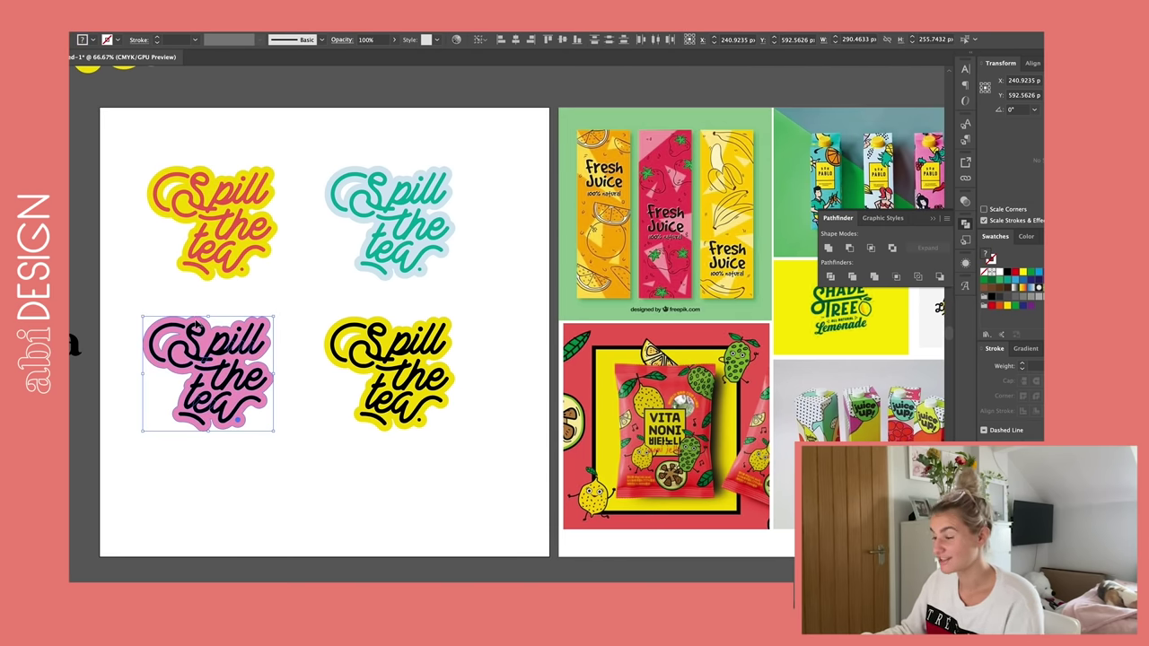
pyautogui.keyDown('shift'); pyautogui.click(197, 323); pyautogui.keyUp('shift')
pyautogui.hscroll(3, 411, 409)
pyautogui.press('i')
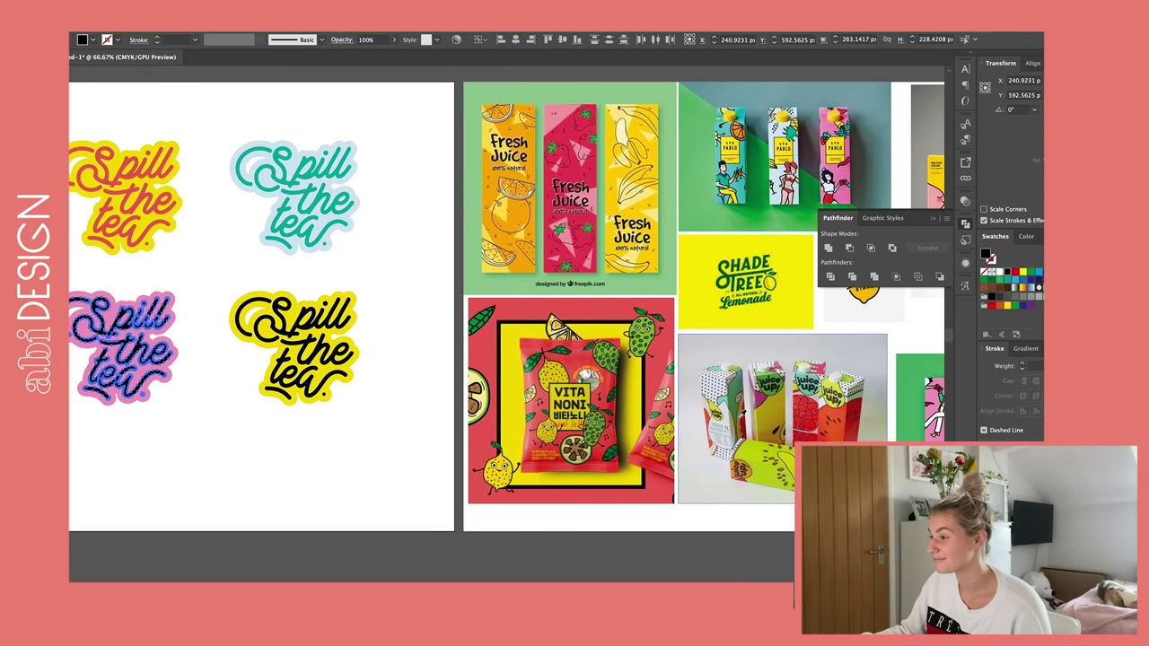
pyautogui.hscroll(3, 741, 411)
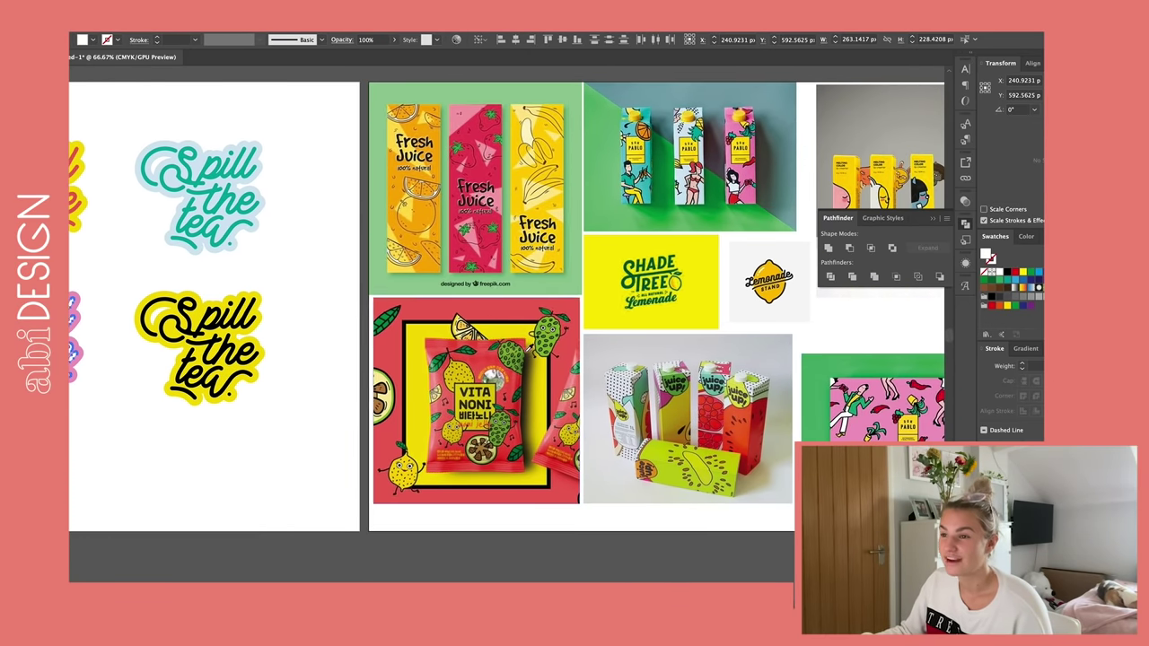
pyautogui.hscroll(-6, 850, 420)
pyautogui.click(296, 377)
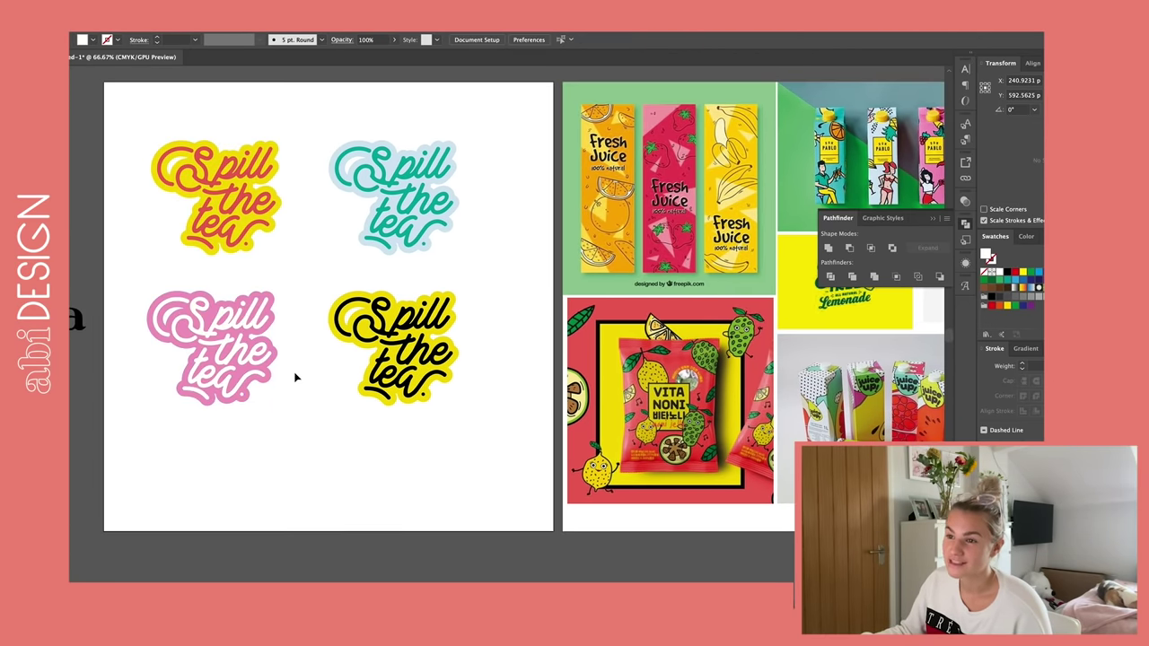
# - Group the lettering of the lower-left logo copy separately from its pink backing
pyautogui.click(257, 314)
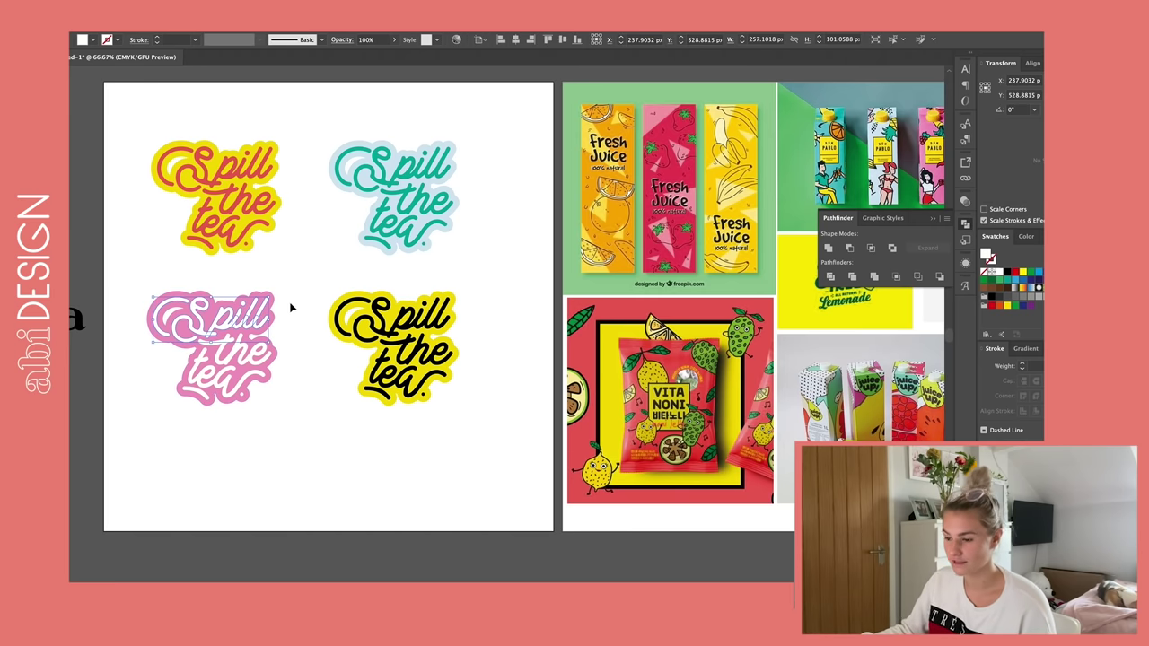
pyautogui.moveTo(289, 303); pyautogui.dragTo(128, 405)
pyautogui.press('super+g')
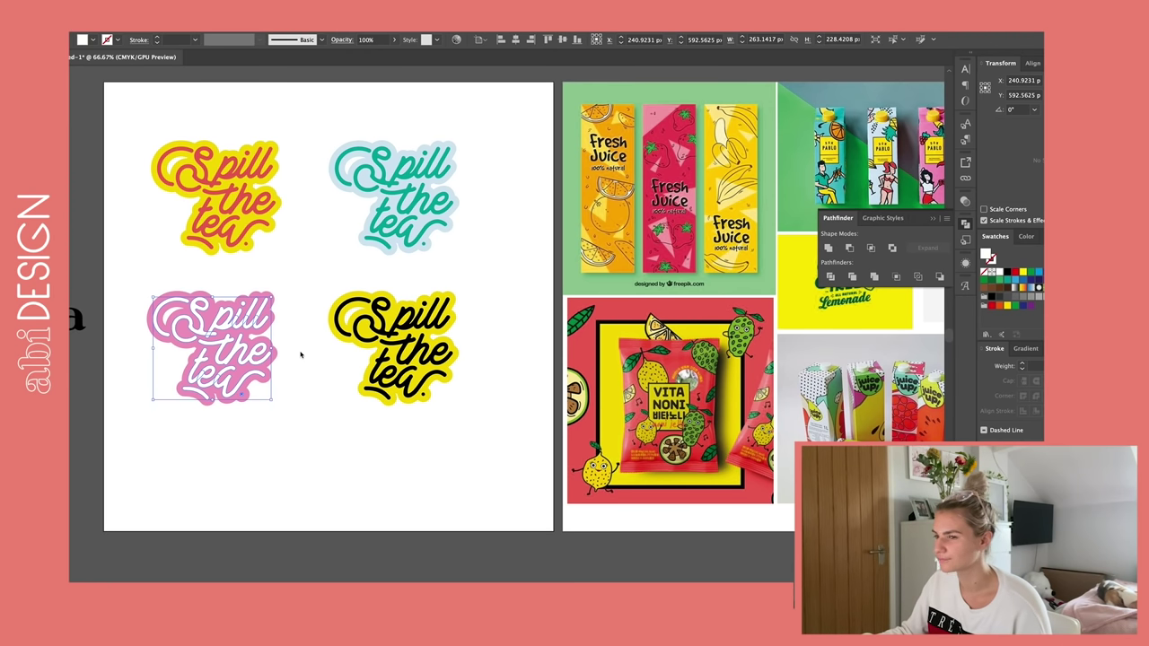
# - Try yellow lettering on the lower-left copy, sampling the Pablo carton in the pink chilli-patterned reference image
pyautogui.hscroll(2, 297, 352)
pyautogui.hscroll(-2, 298, 352)
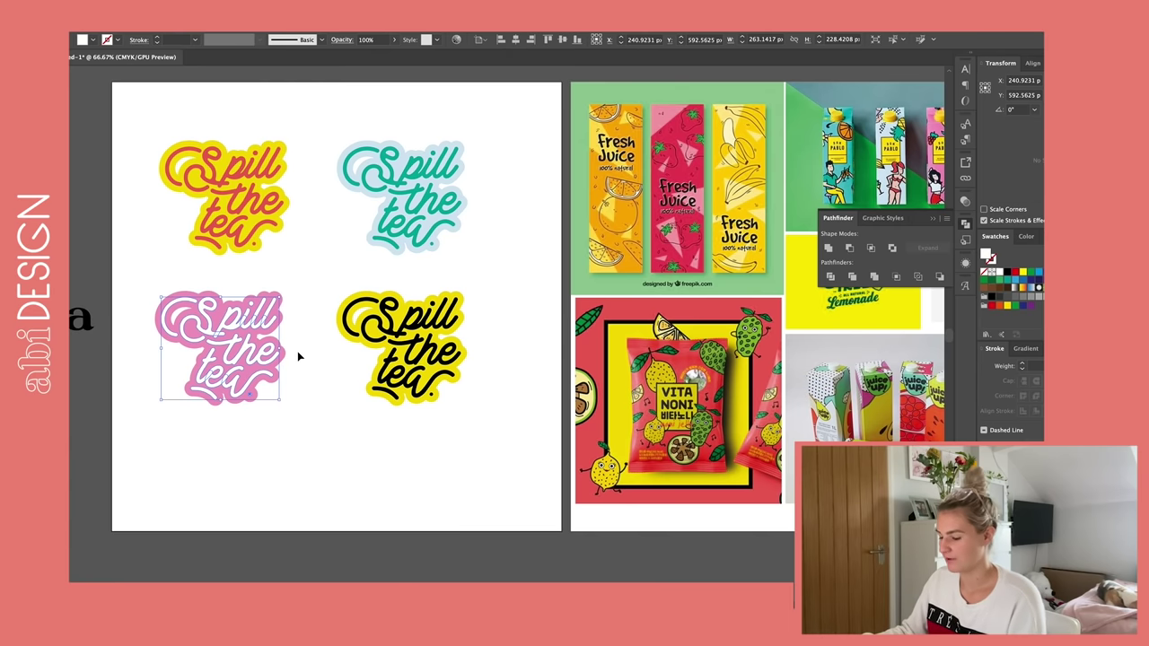
pyautogui.hscroll(6, 297, 356)
pyautogui.press('i')
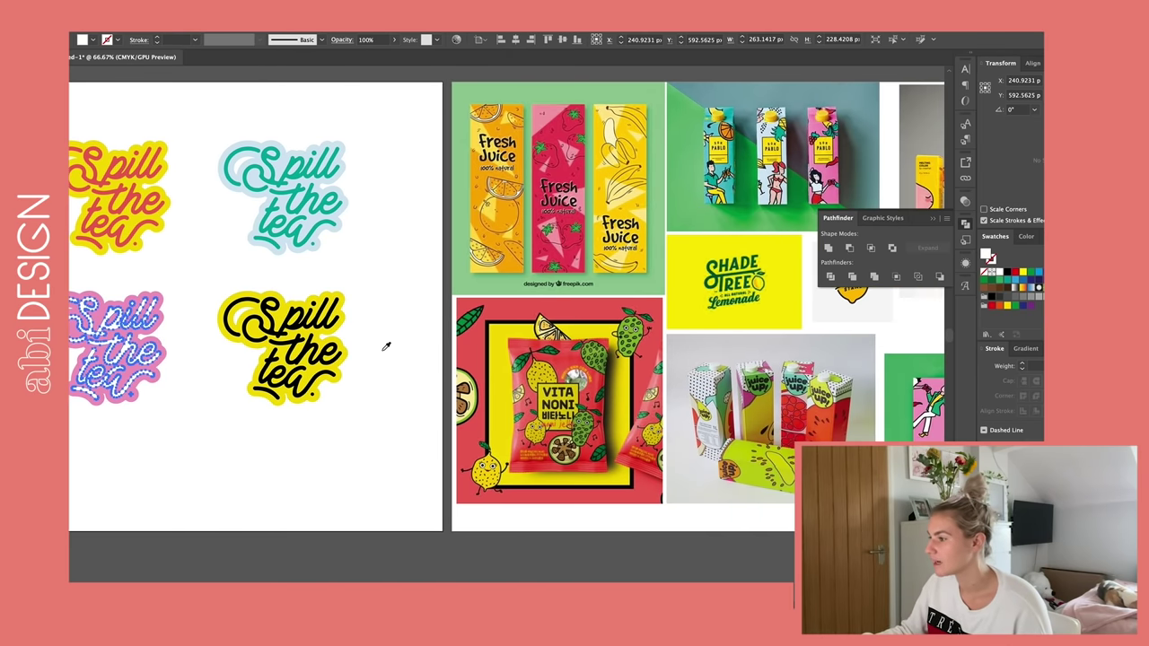
pyautogui.hscroll(3, 455, 356)
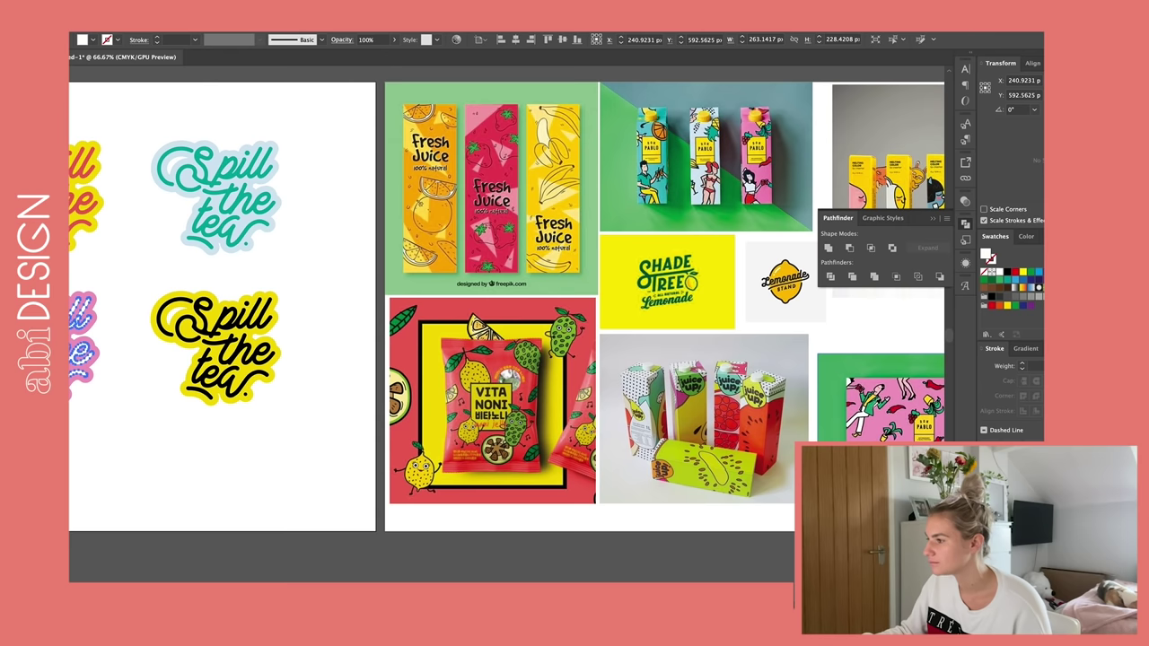
pyautogui.click(865, 409)
pyautogui.hscroll(3, 863, 420)
pyautogui.click(864, 423)
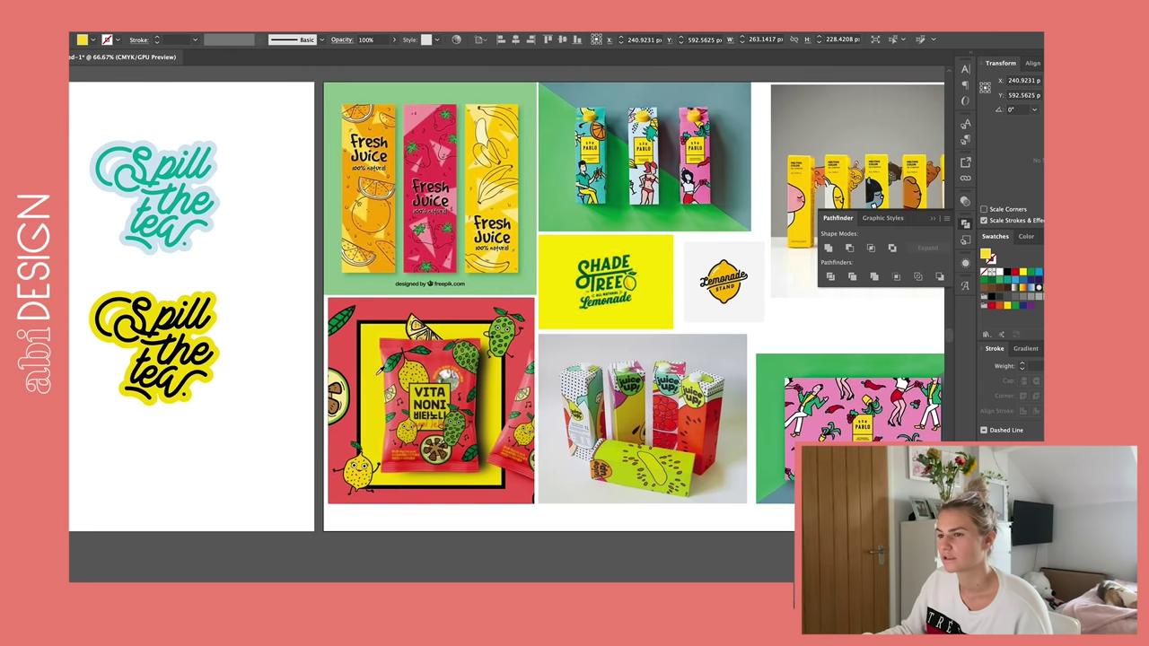
pyautogui.hscroll(-8, 259, 349)
pyautogui.keyDown('super'); pyautogui.click(330, 381); pyautogui.keyUp('super')
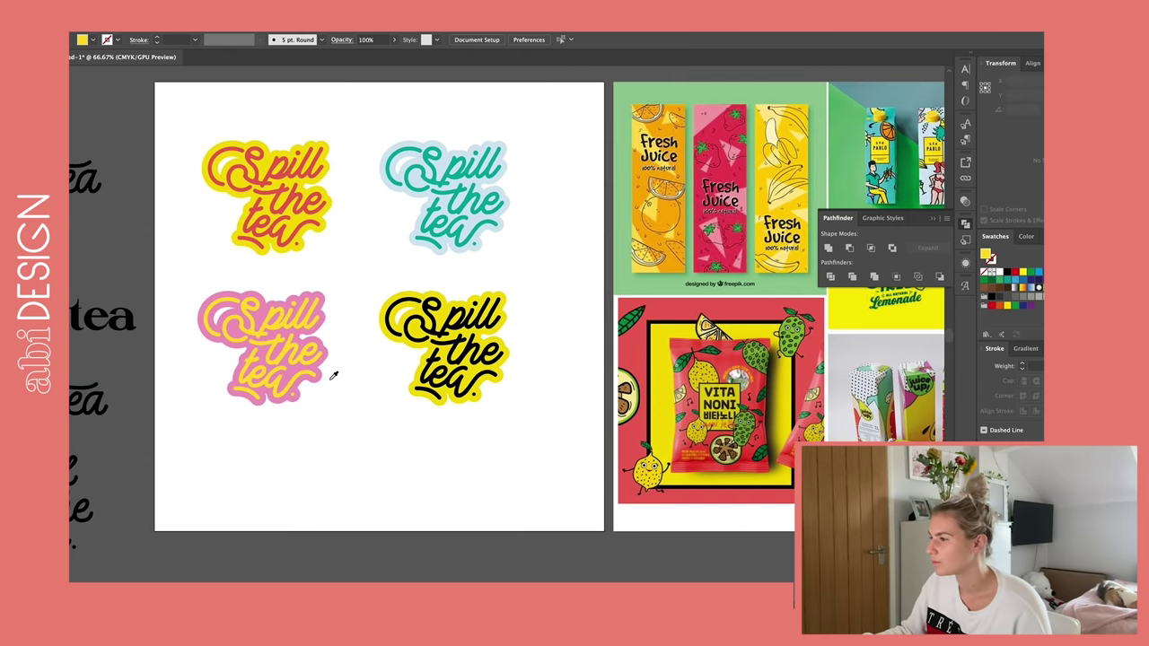
# - Recolour the lower-left copy's lettering with the red sampled from the pink chilli-patterned Pablo image
pyautogui.click(289, 327)
pyautogui.hscroll(15, 542, 414)
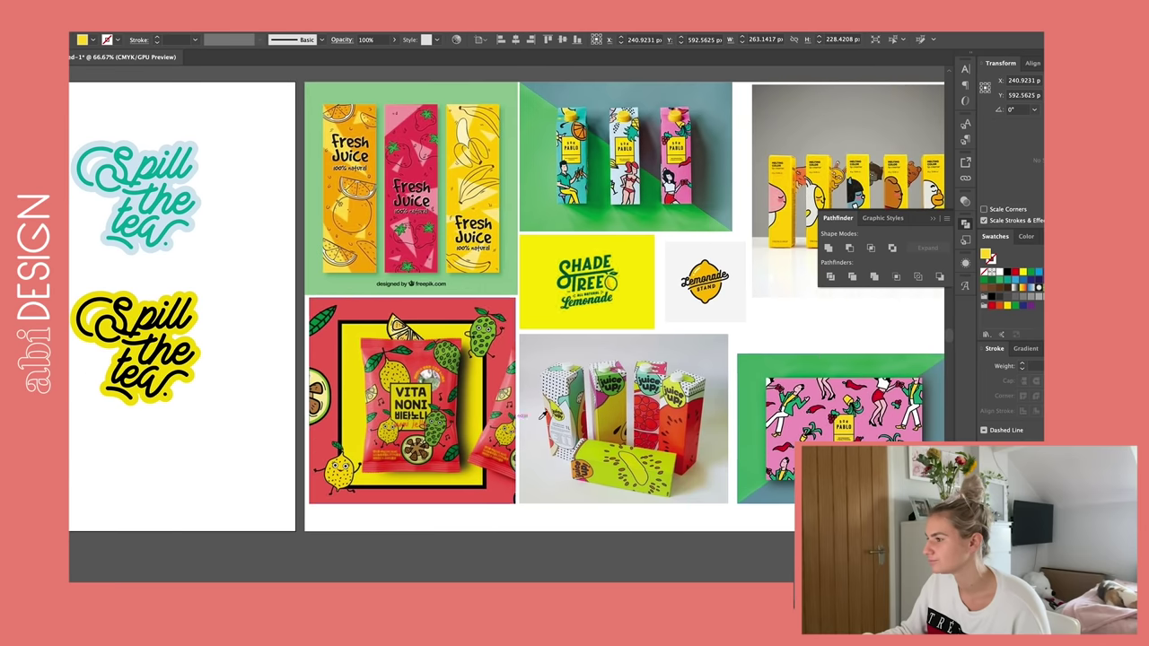
pyautogui.click(878, 389)
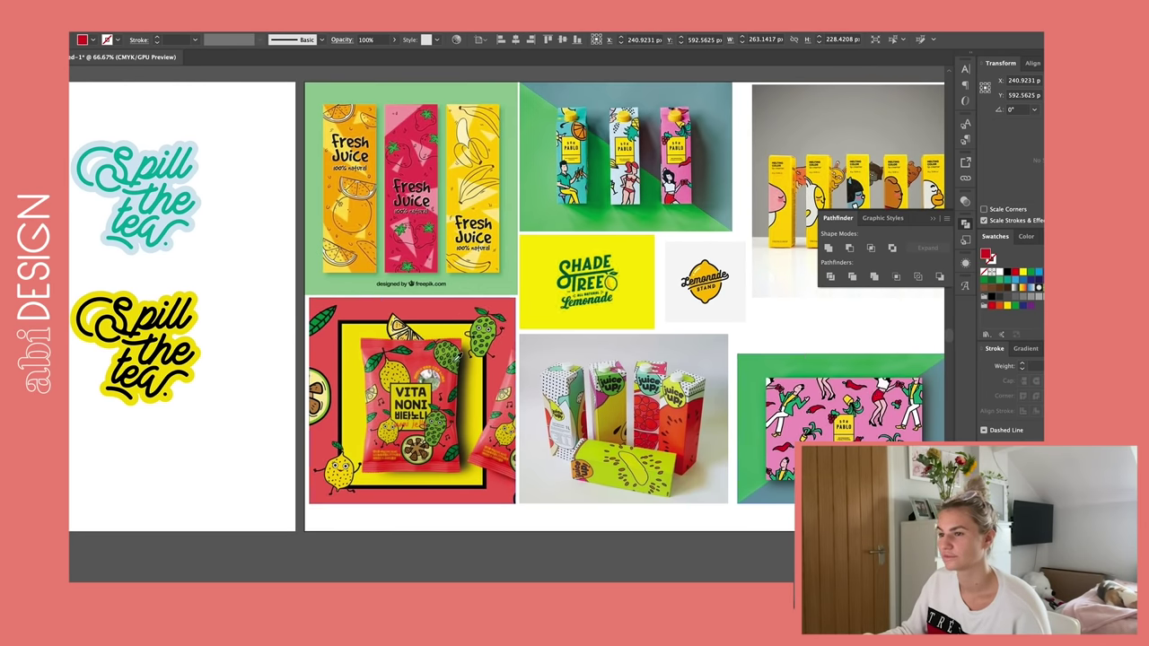
pyautogui.hscroll(-15, 878, 390)
pyautogui.keyDown('super'); pyautogui.click(470, 420); pyautogui.keyUp('super')
pyautogui.hscroll(3, 474, 420)
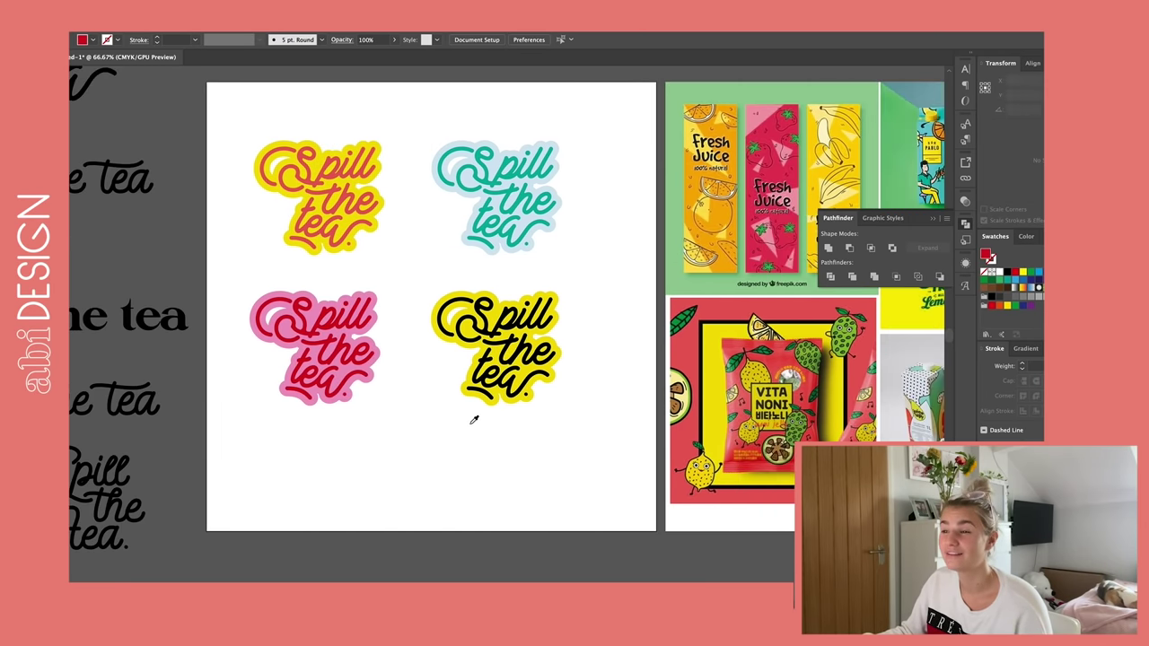
pyautogui.hscroll(1, 474, 420)
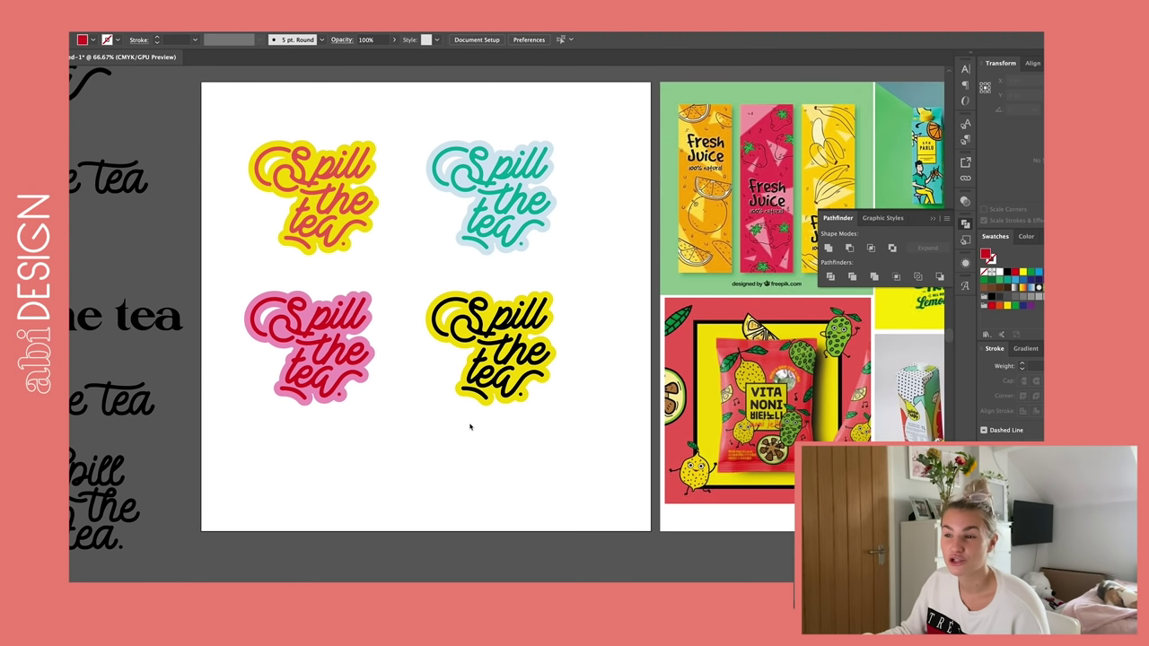
pyautogui.moveTo(375, 286); pyautogui.dragTo(279, 435)
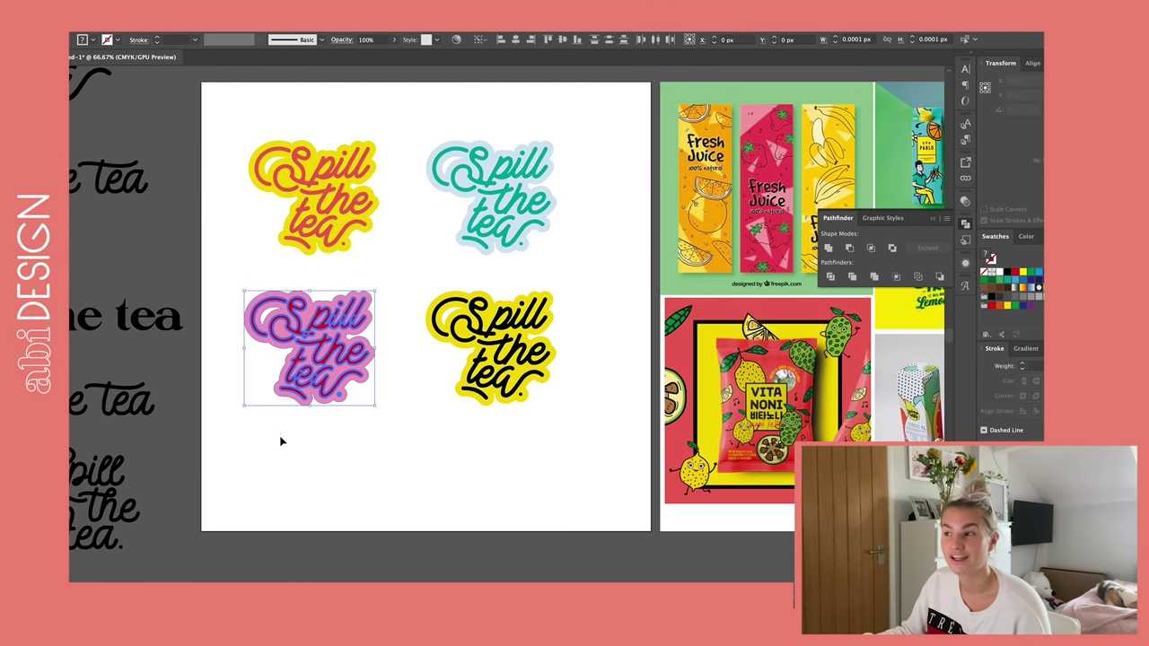
pyautogui.keyDown('super'); pyautogui.click(389, 437); pyautogui.keyUp('super')
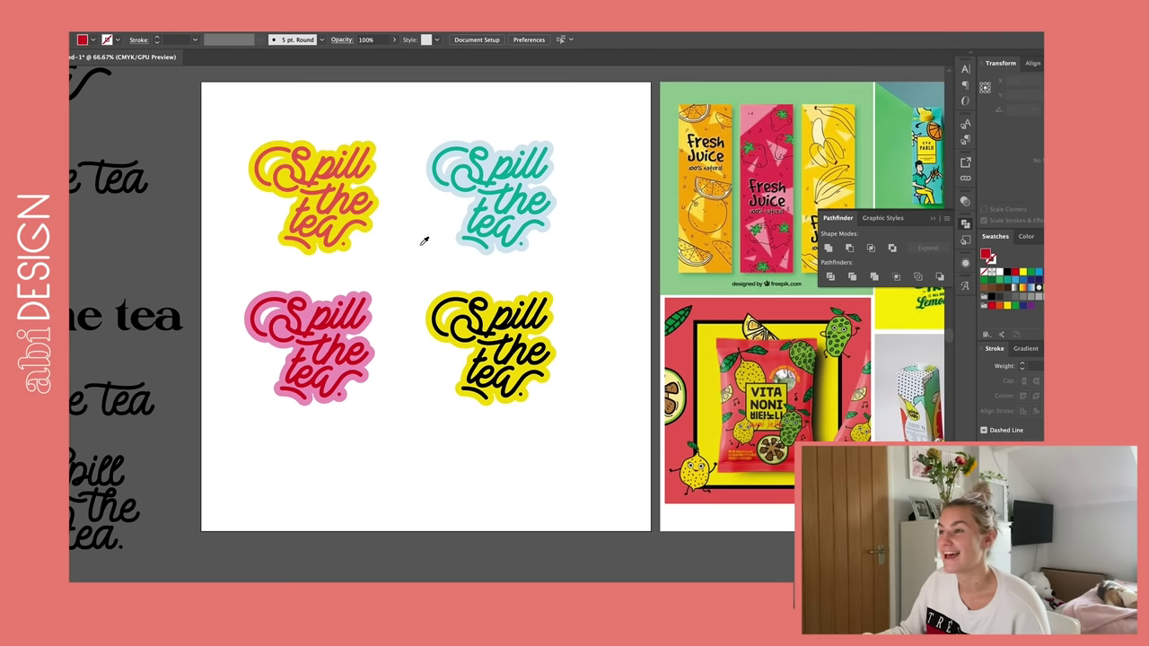
pyautogui.hscroll(2, 457, 278)
pyautogui.moveTo(546, 123); pyautogui.dragTo(449, 260)
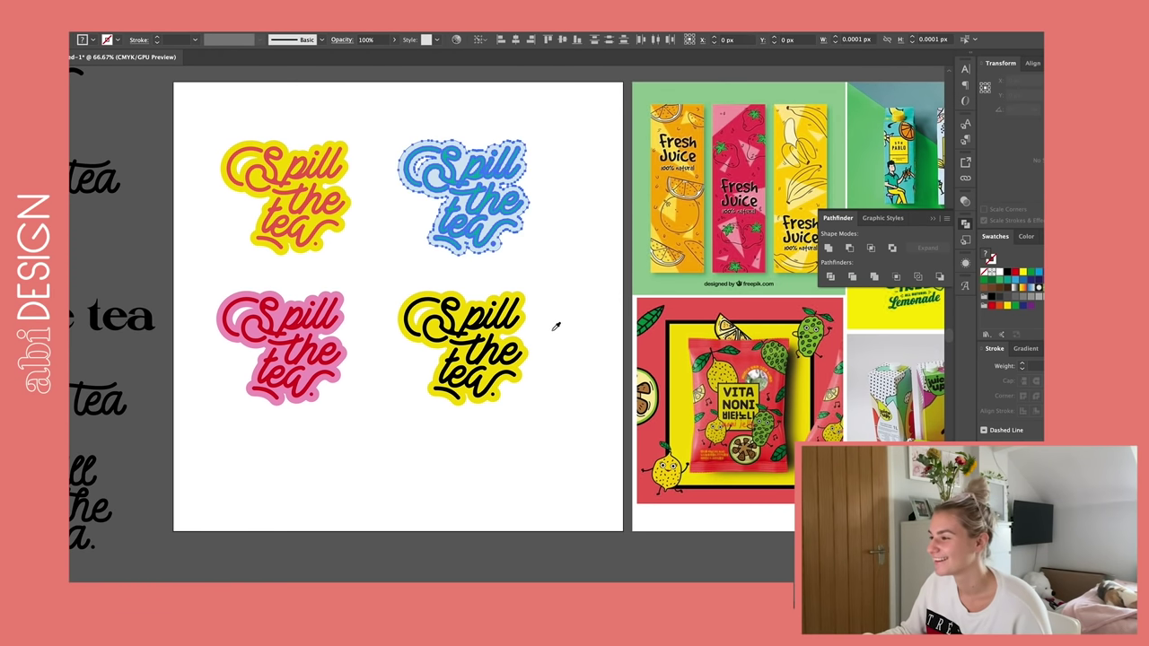
pyautogui.keyDown('super'); pyautogui.click(560, 287); pyautogui.keyUp('super')
# - Recolour the lower-right copy's yellow backing with the lime green sampled from the lying Juice Up carton
pyautogui.moveTo(560, 289); pyautogui.dragTo(530, 359)
pyautogui.hscroll(3, 551, 339)
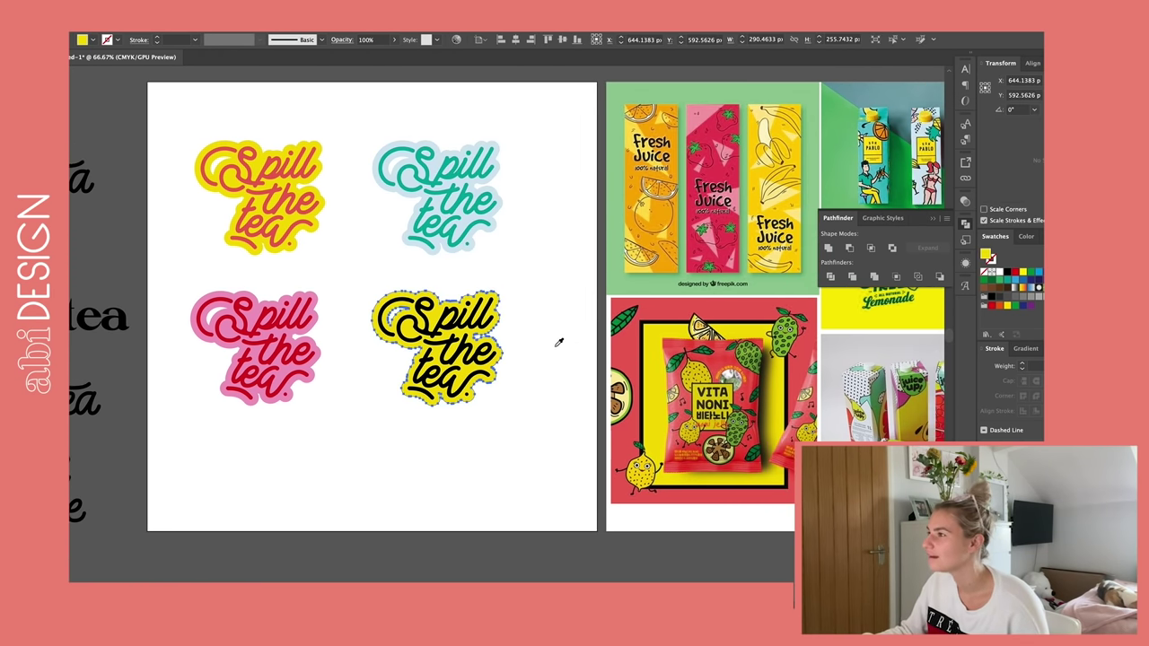
pyautogui.hscroll(5, 572, 345)
pyautogui.hscroll(5, 691, 254)
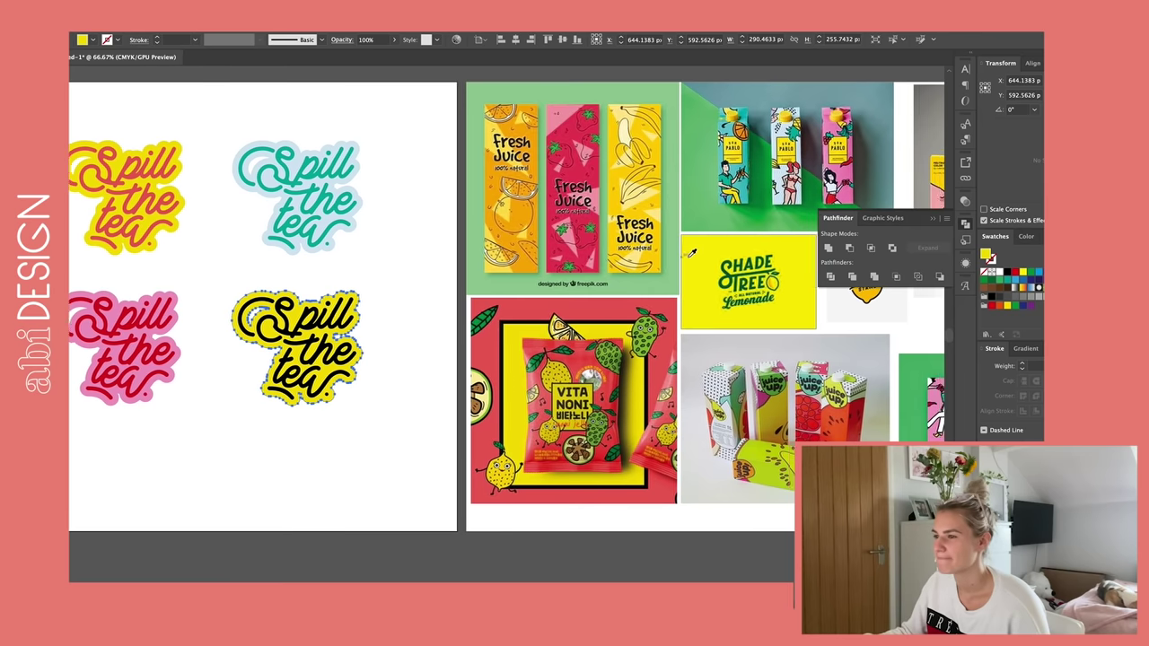
pyautogui.hscroll(4, 692, 254)
pyautogui.hscroll(-8, 756, 416)
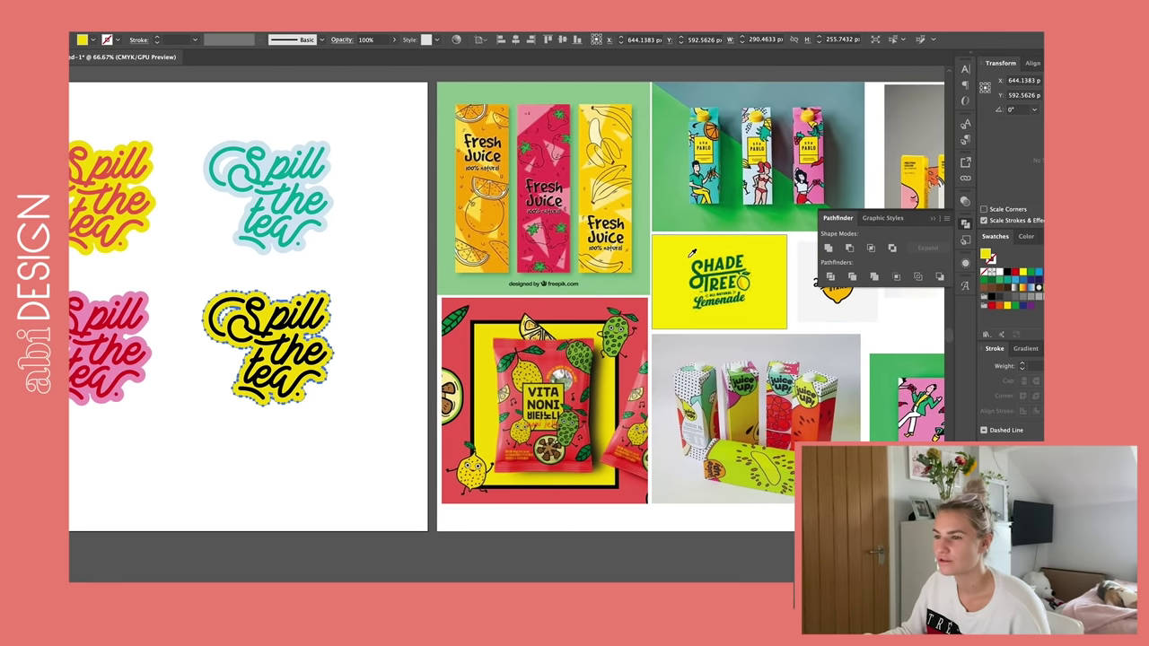
pyautogui.click(747, 451)
pyautogui.hscroll(-3, 446, 293)
# - Recolour the lower-right copy's black lettering with the dark green sampled from a leaf on the Vita Noni pouch
pyautogui.press('v')
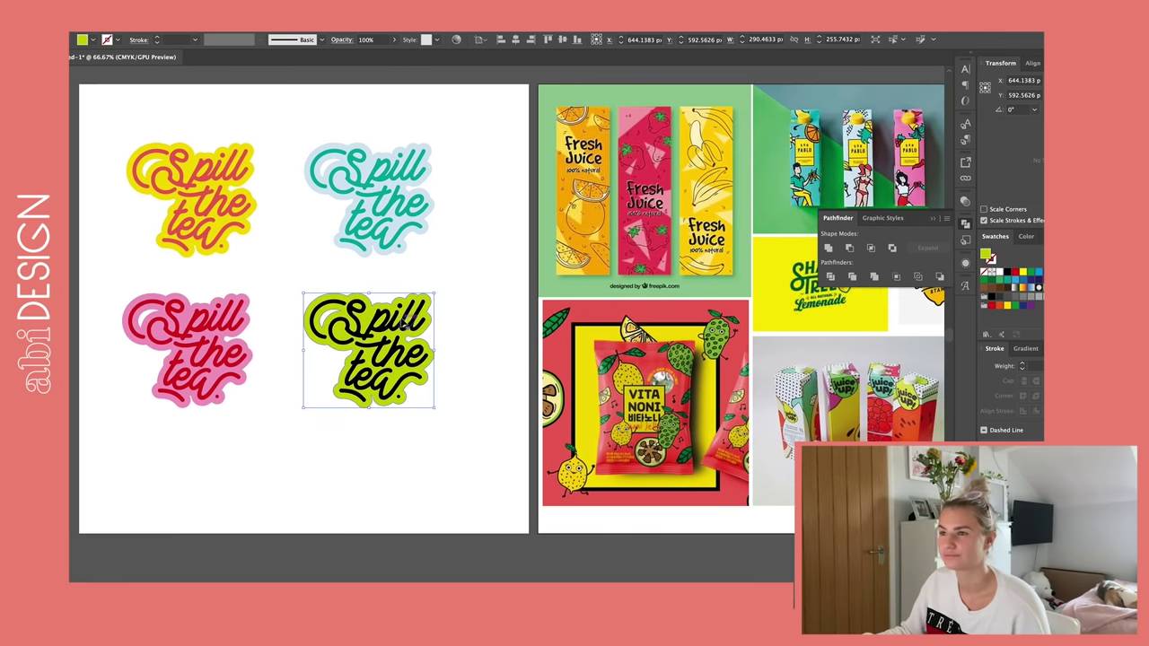
pyautogui.click(403, 320)
pyautogui.click(451, 284)
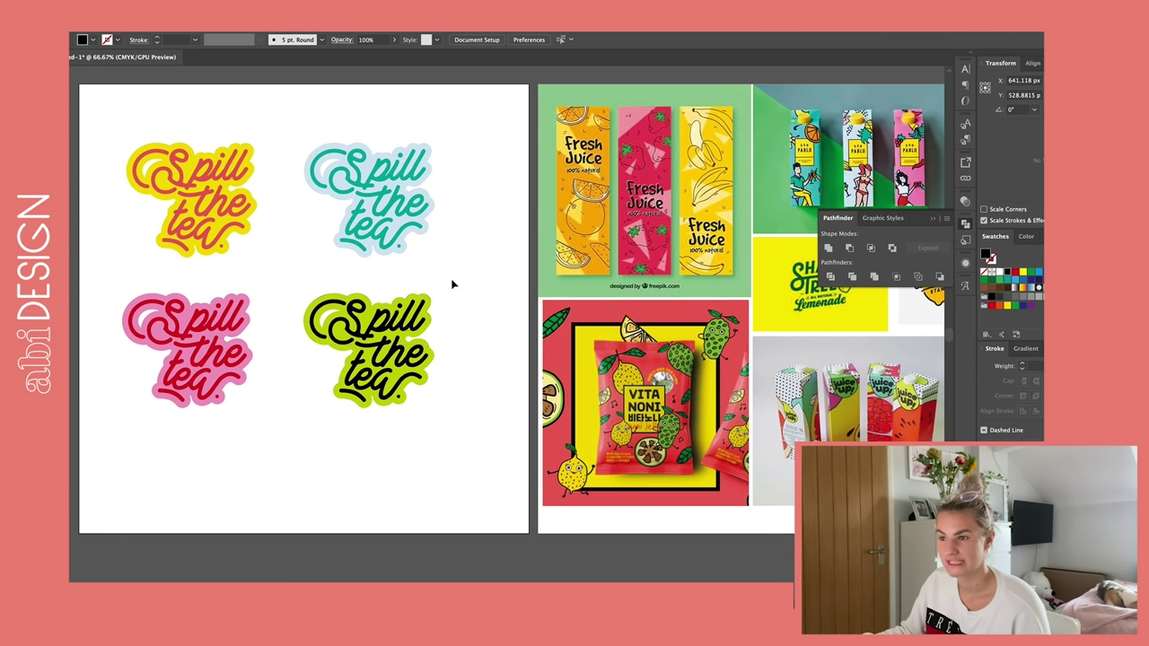
pyautogui.moveTo(433, 311); pyautogui.dragTo(271, 443)
pyautogui.press('super+z')
pyautogui.moveTo(475, 284); pyautogui.dragTo(308, 412)
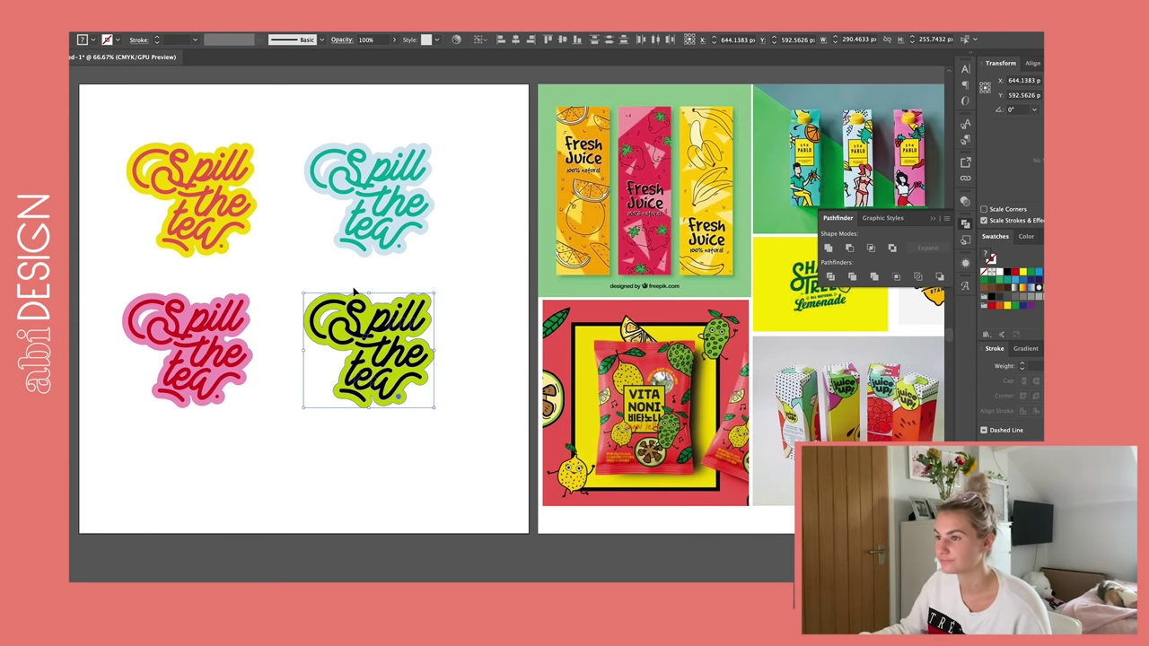
pyautogui.press('super+equal')
pyautogui.keyDown('shift'); pyautogui.click(464, 254); pyautogui.keyUp('shift')
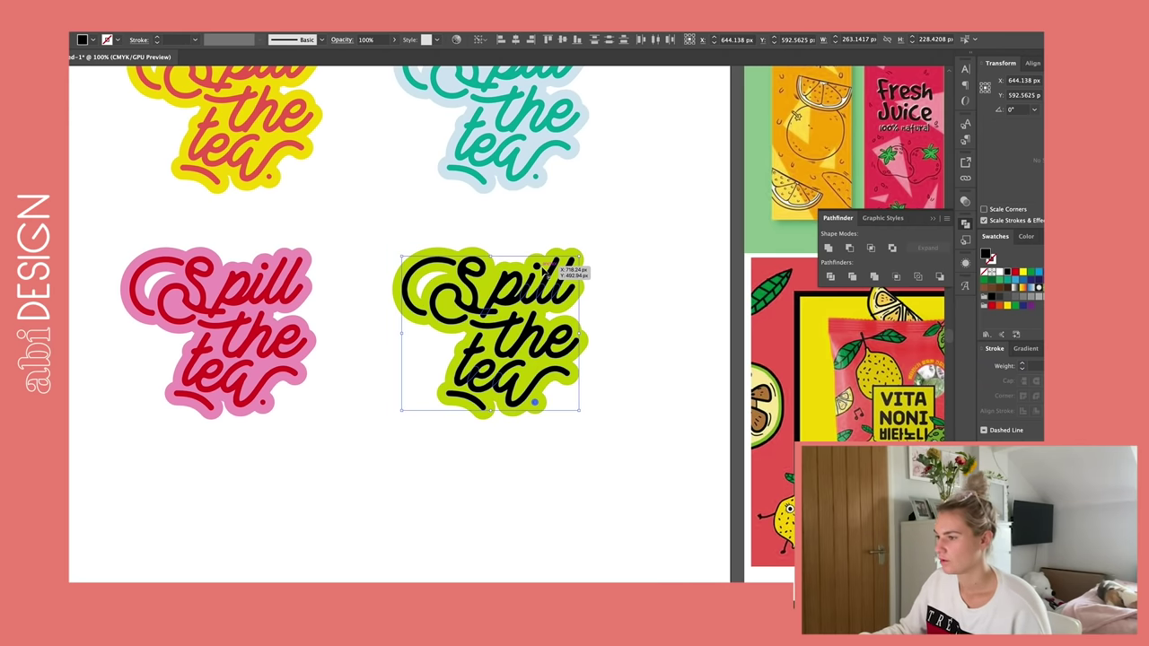
pyautogui.hscroll(4, 539, 270)
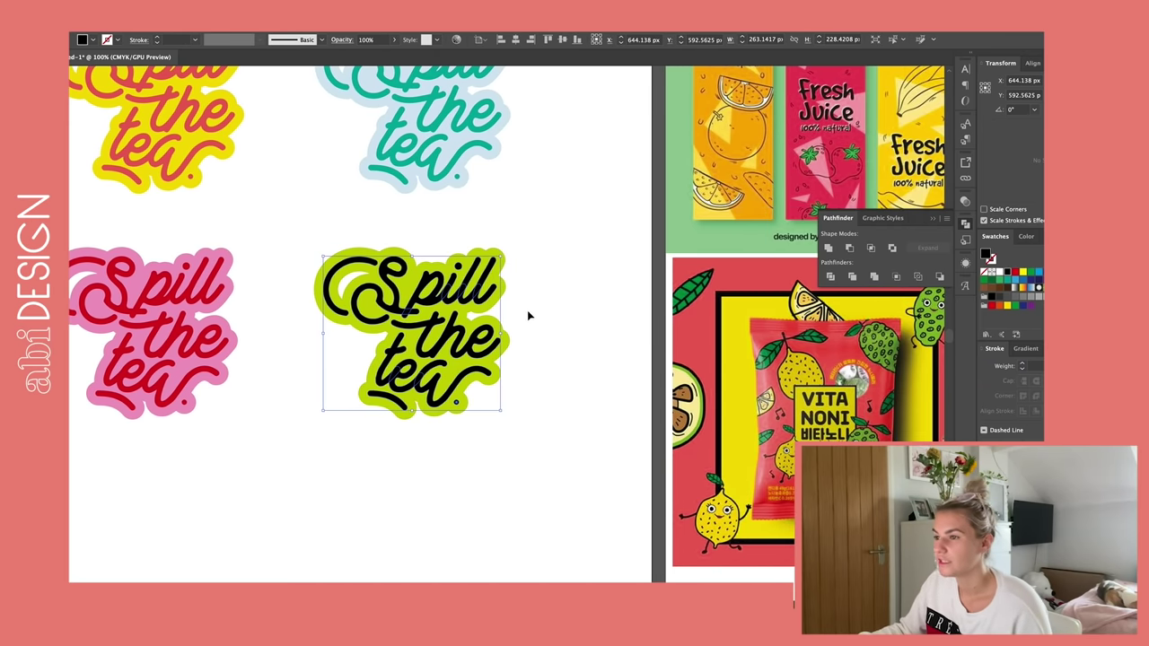
pyautogui.click(771, 357)
pyautogui.keyDown('super'); pyautogui.click(585, 246); pyautogui.keyUp('super')
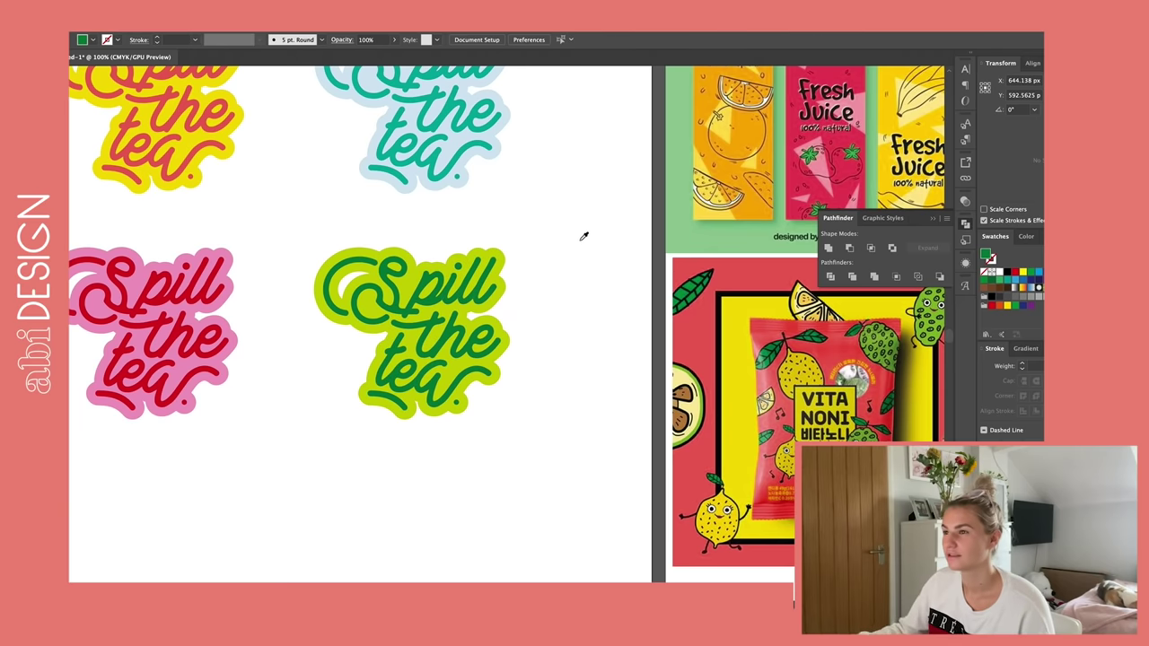
pyautogui.press('super+minus')
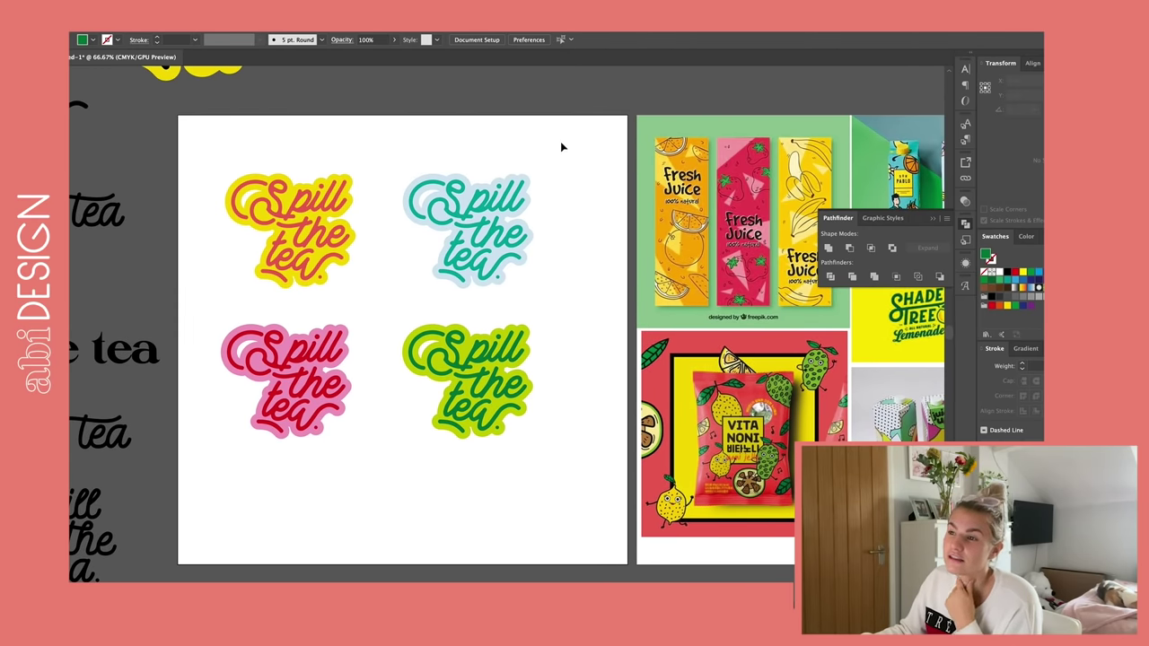
# - Change the upper-left copy's coral lettering to a stronger, more saturated red with the Color Picker
pyautogui.click(332, 201)
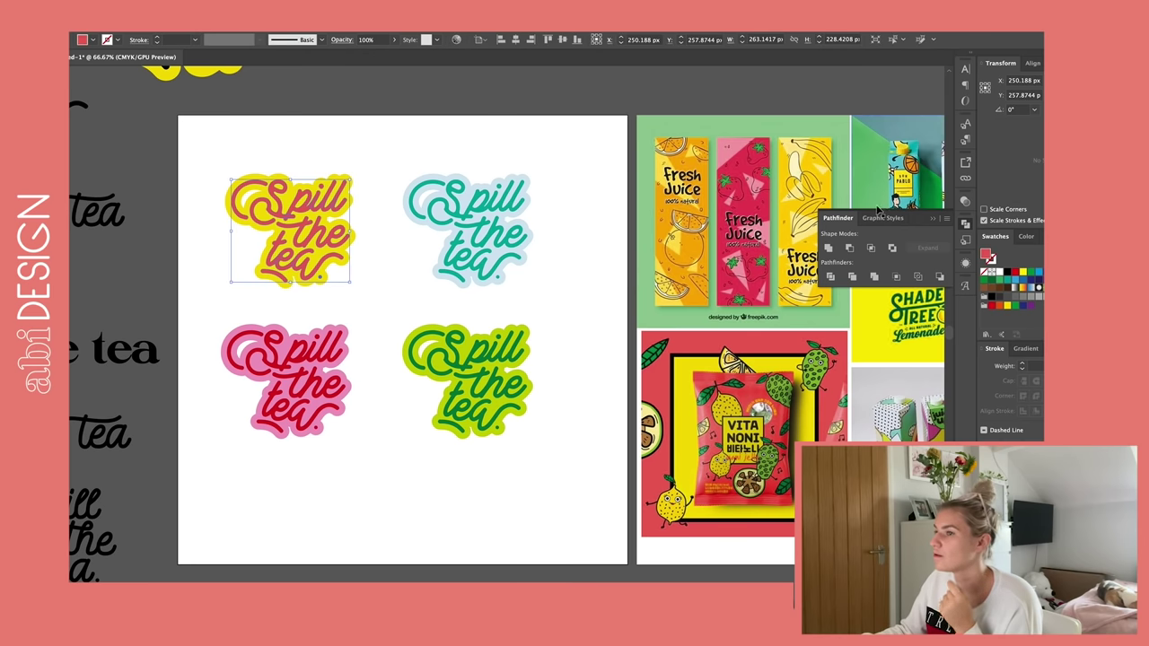
pyautogui.doubleClick(987, 256)
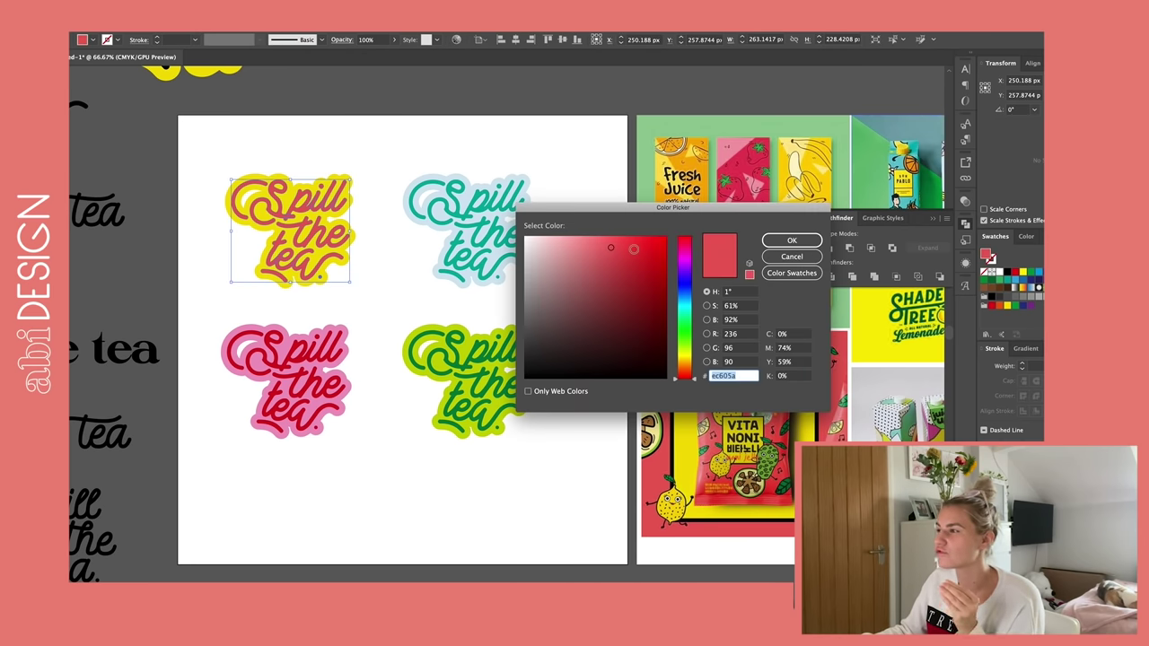
pyautogui.click(792, 241)
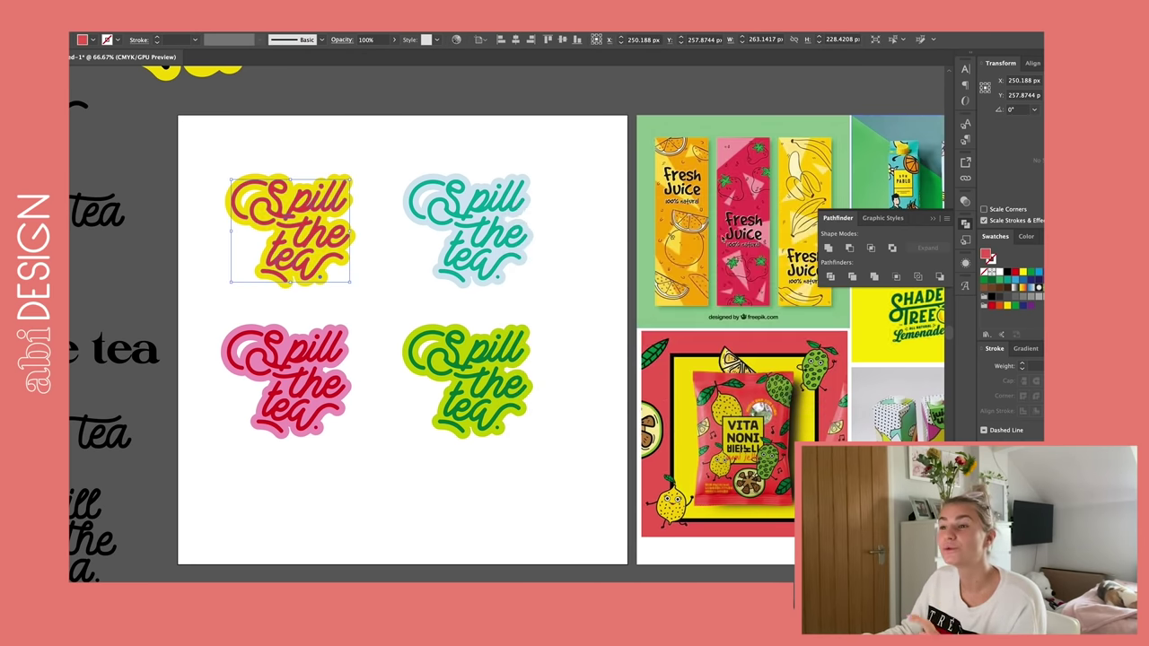
pyautogui.click(410, 140)
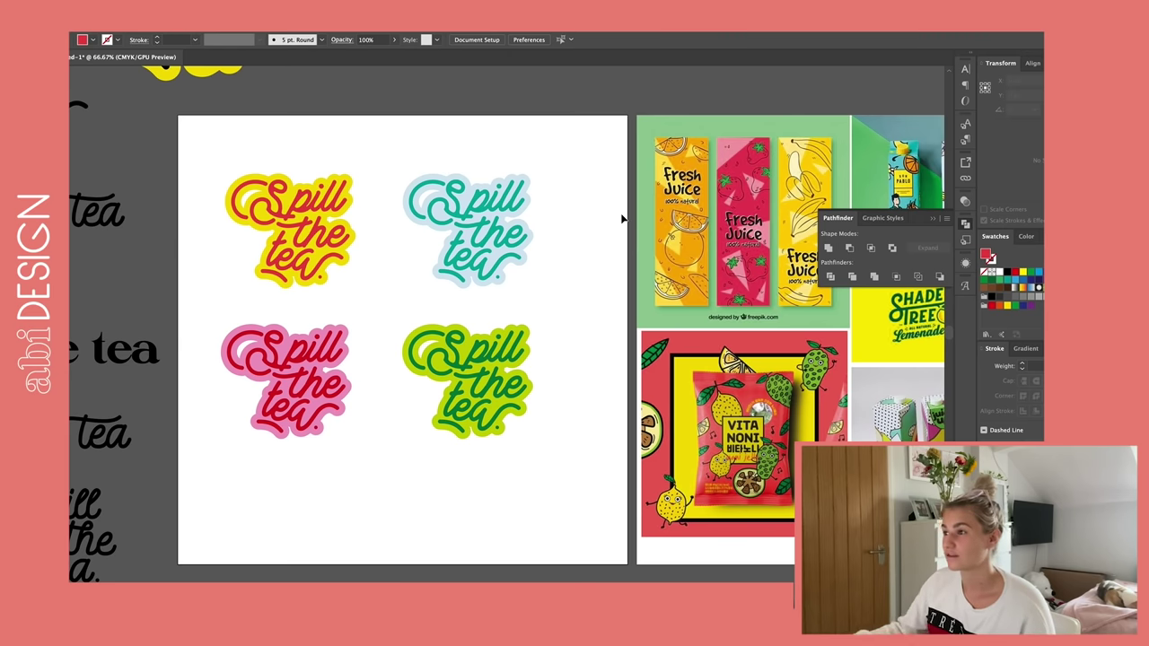
# - Try to move all the reference images together further right, away from the logo artboard, and undo the move
pyautogui.press('super+minus')
pyautogui.hscroll(3, 574, 218)
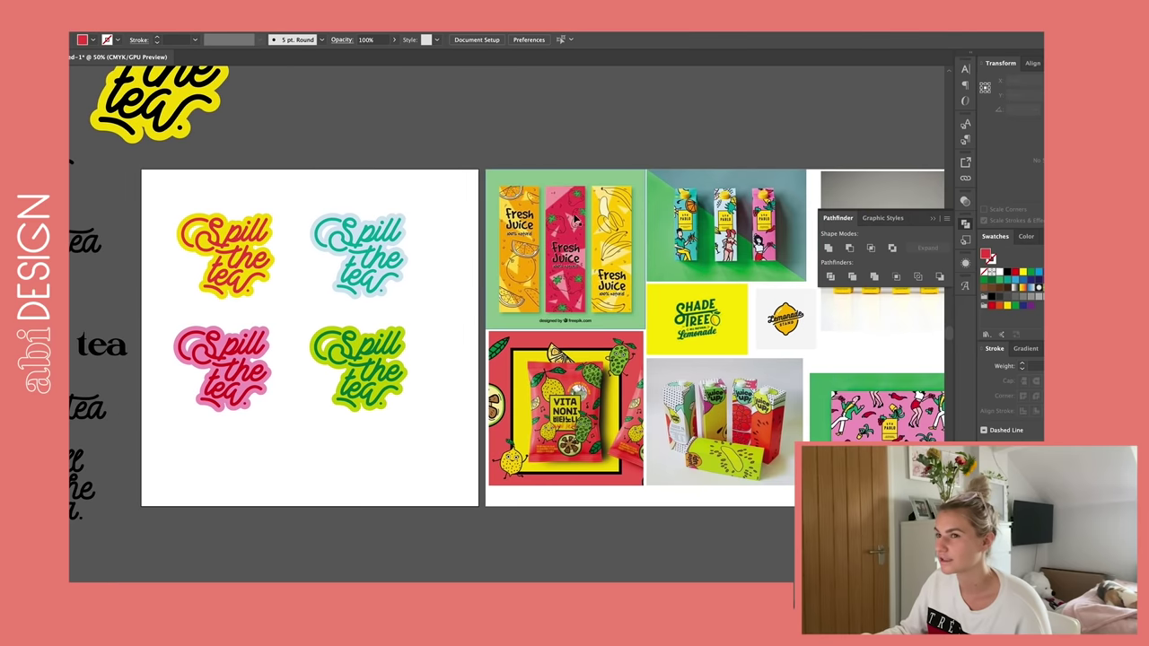
pyautogui.moveTo(488, 138); pyautogui.dragTo(839, 449)
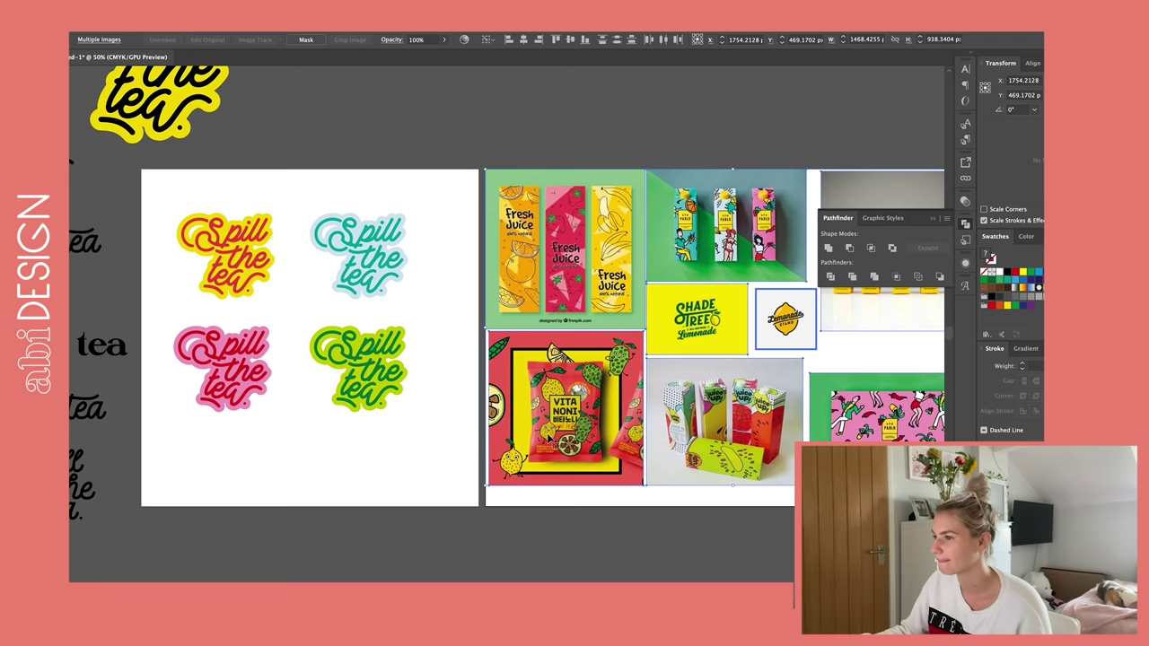
pyautogui.moveTo(546, 436); pyautogui.dragTo(784, 454)
pyautogui.press('super+z')
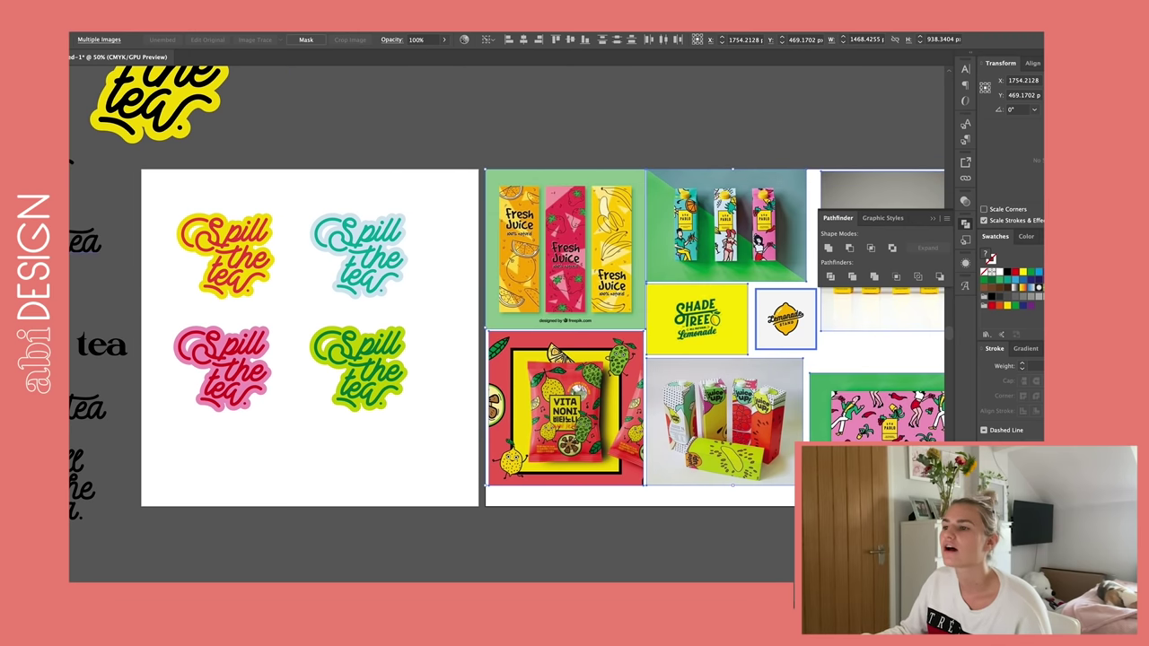
# - Move Artboard 2 with its reference images well to the right, leaving a wide gap beside the logo artboard
pyautogui.hotkey('shift', 'o')
pyautogui.hscroll(2, 311, 392)
pyautogui.hscroll(3, 312, 394)
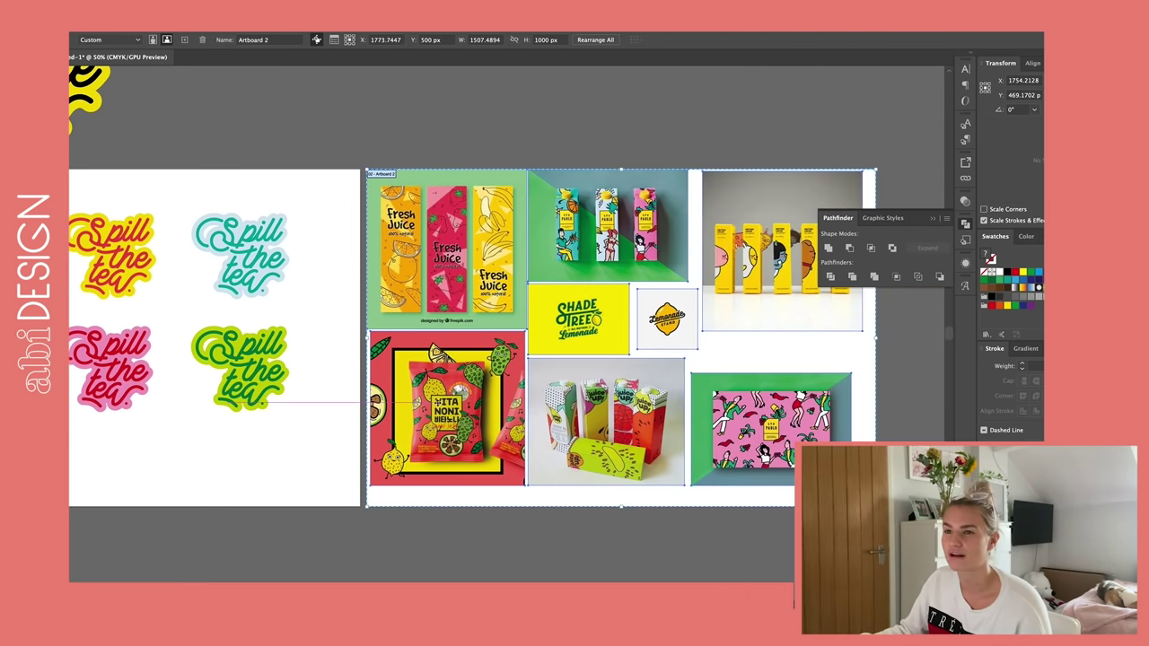
pyautogui.moveTo(438, 403); pyautogui.dragTo(809, 400)
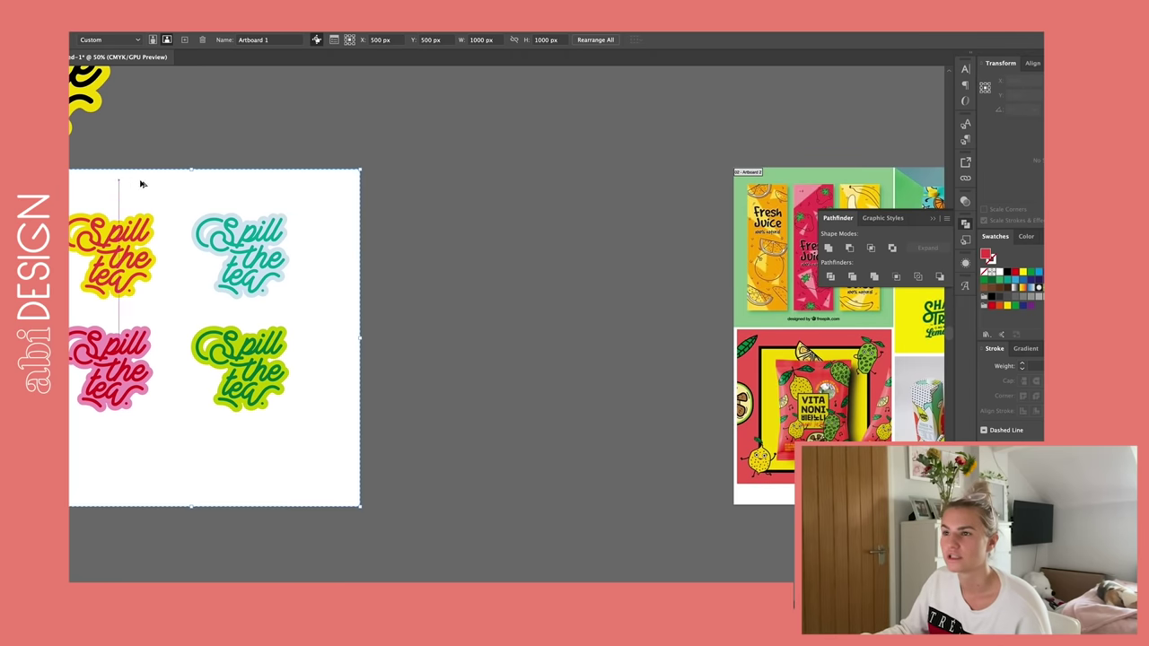
# - Duplicate the artboard with the four logo variants into the empty space beside it and delete all copied logos except the red-on-yellow one
pyautogui.moveTo(140, 185); pyautogui.dragTo(636, 415)
pyautogui.press('v')
pyautogui.moveTo(389, 341); pyautogui.dragTo(544, 436)
pyautogui.press('Delete')
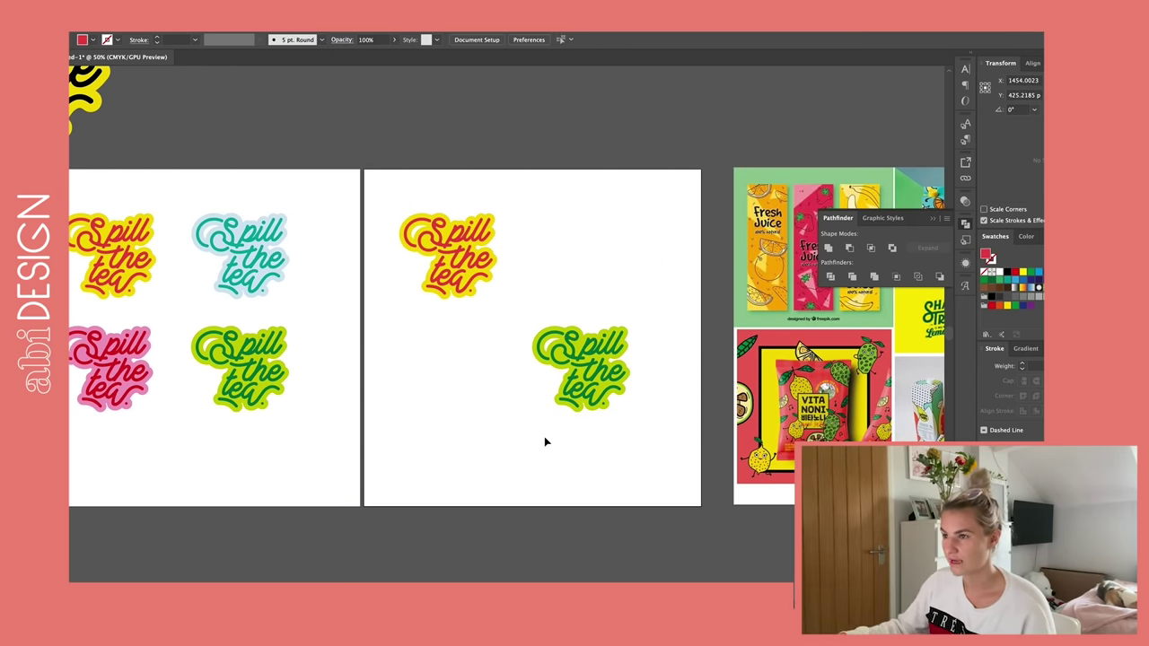
pyautogui.moveTo(533, 292); pyautogui.dragTo(637, 460)
pyautogui.press('Delete')
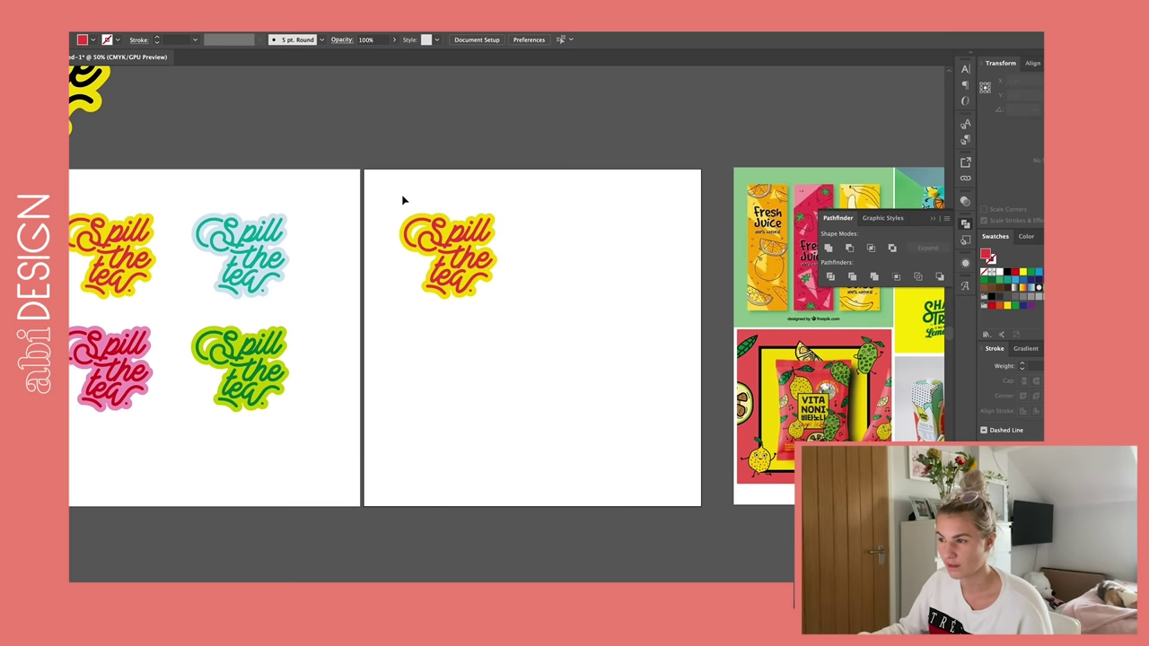
# - Enlarge the copied red-on-yellow logo to about 694 × 611 px and move it to roughly the centre of the new artboard
pyautogui.moveTo(402, 197); pyautogui.dragTo(633, 428)
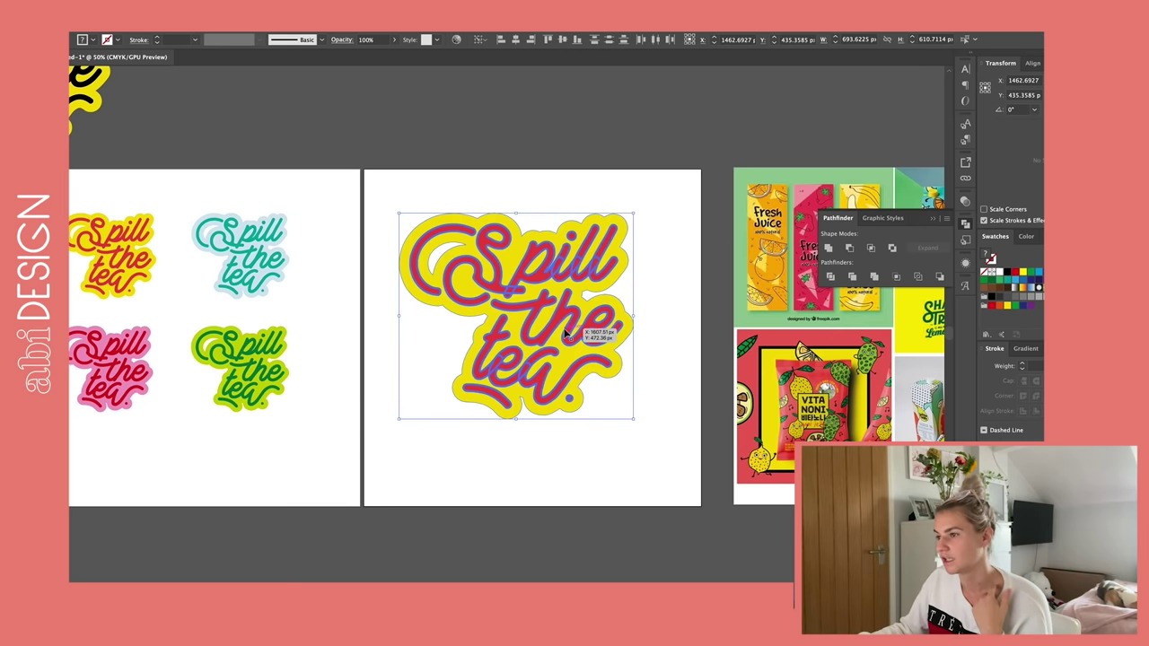
pyautogui.click(461, 199)
pyautogui.moveTo(413, 191); pyautogui.dragTo(650, 447)
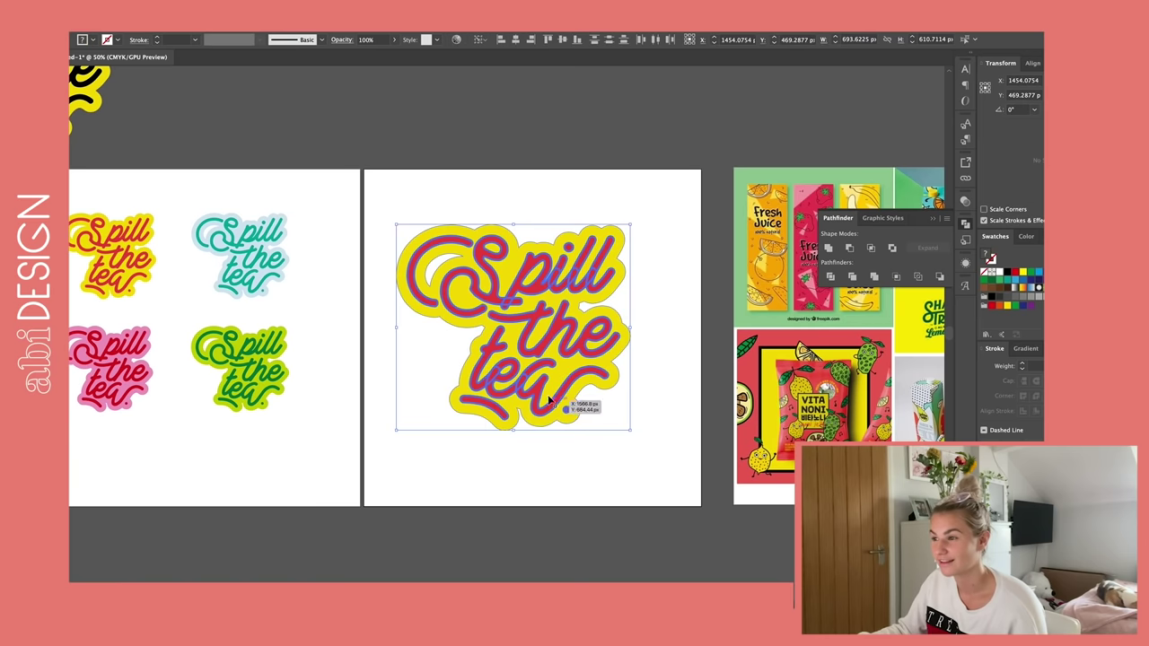
pyautogui.moveTo(566, 404); pyautogui.dragTo(579, 404)
pyautogui.click(504, 194)
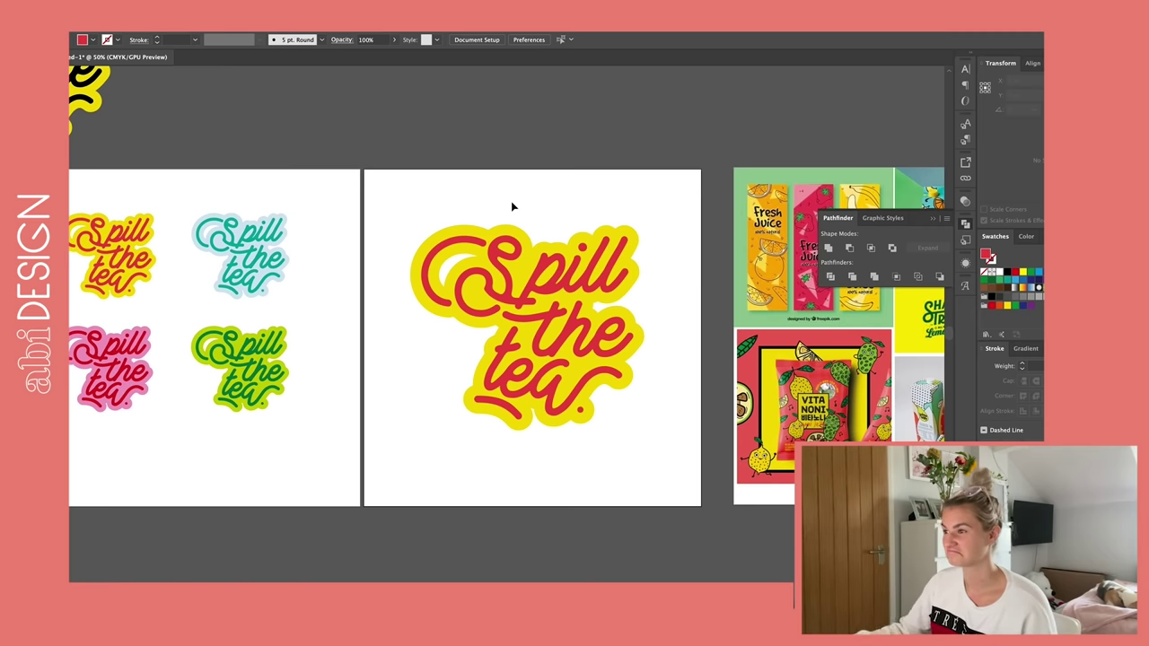
pyautogui.press('super+1')
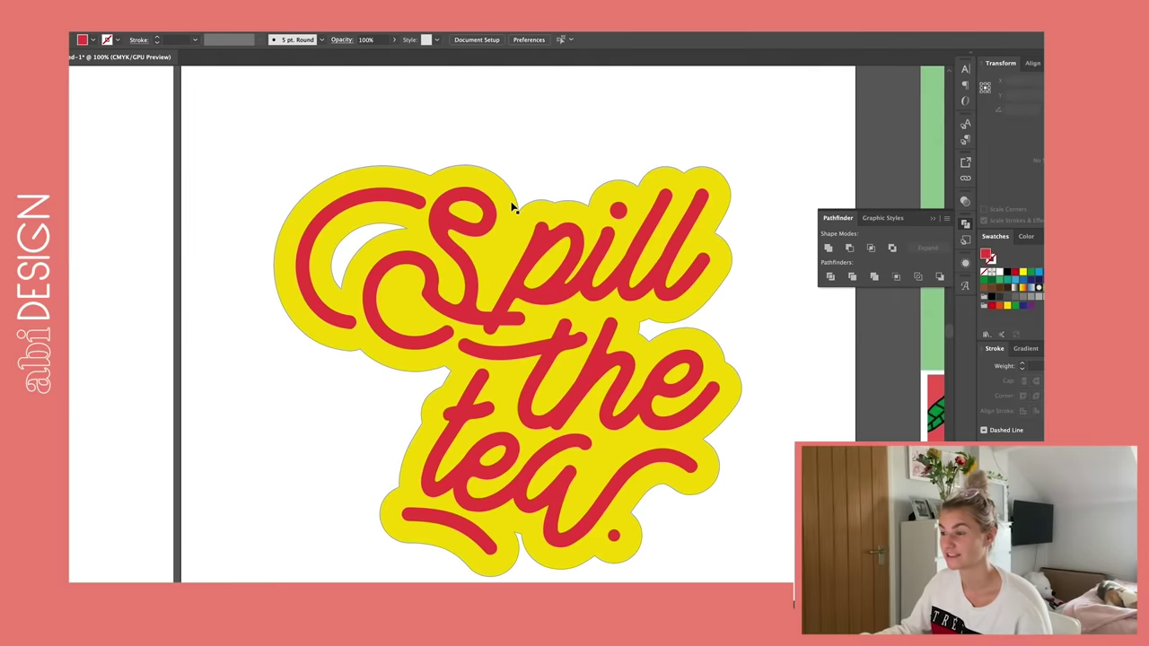
pyautogui.press('super+minus')
pyautogui.press('super+minus')
pyautogui.hscroll(-3, 509, 208)
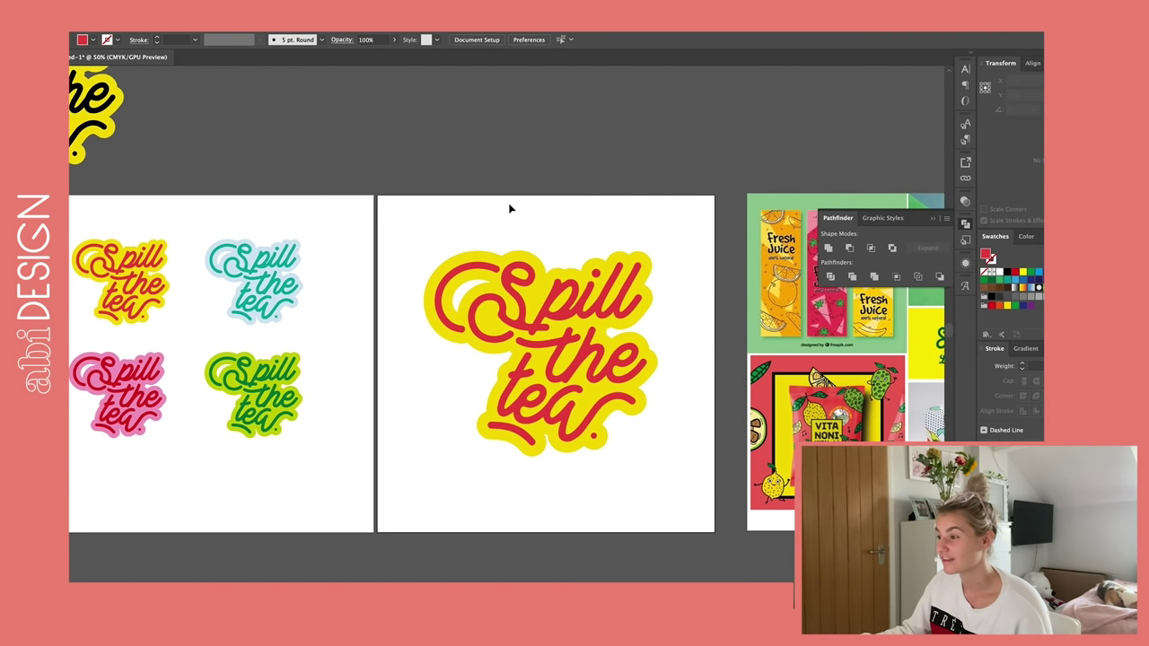
pyautogui.hscroll(3, 509, 209)
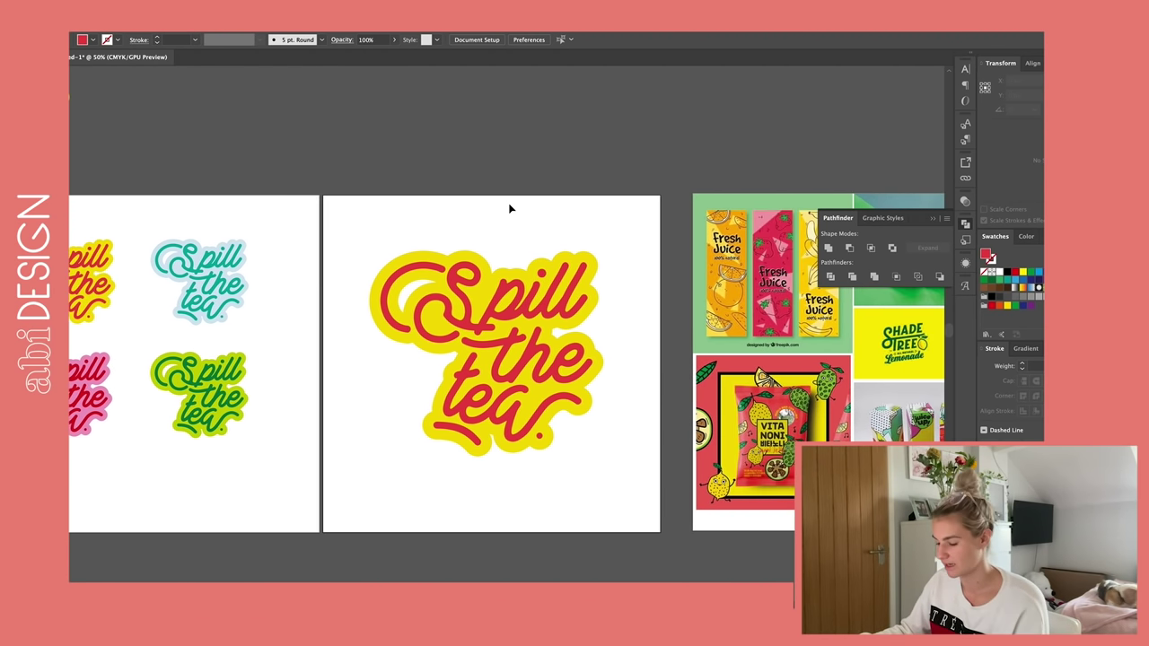
# - Recolour the large logo's lettering with the black swatch
pyautogui.click(514, 301)
pyautogui.hscroll(-1, 518, 301)
pyautogui.hscroll(-2, 518, 301)
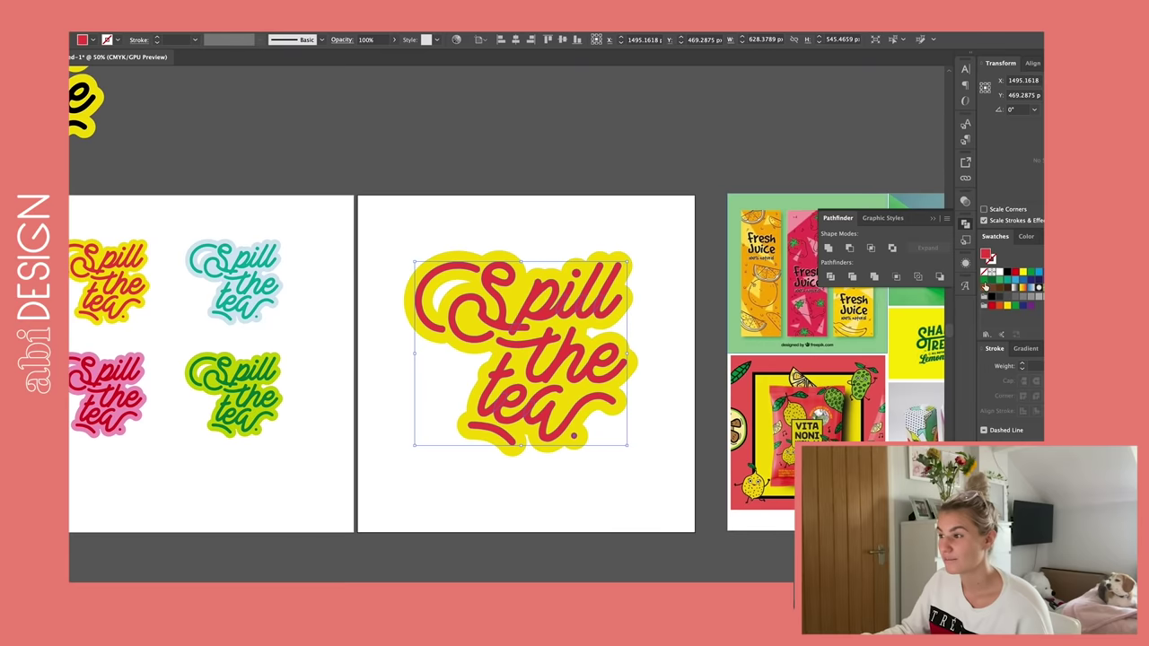
pyautogui.click(1007, 272)
pyautogui.click(622, 200)
pyautogui.hscroll(10, 624, 200)
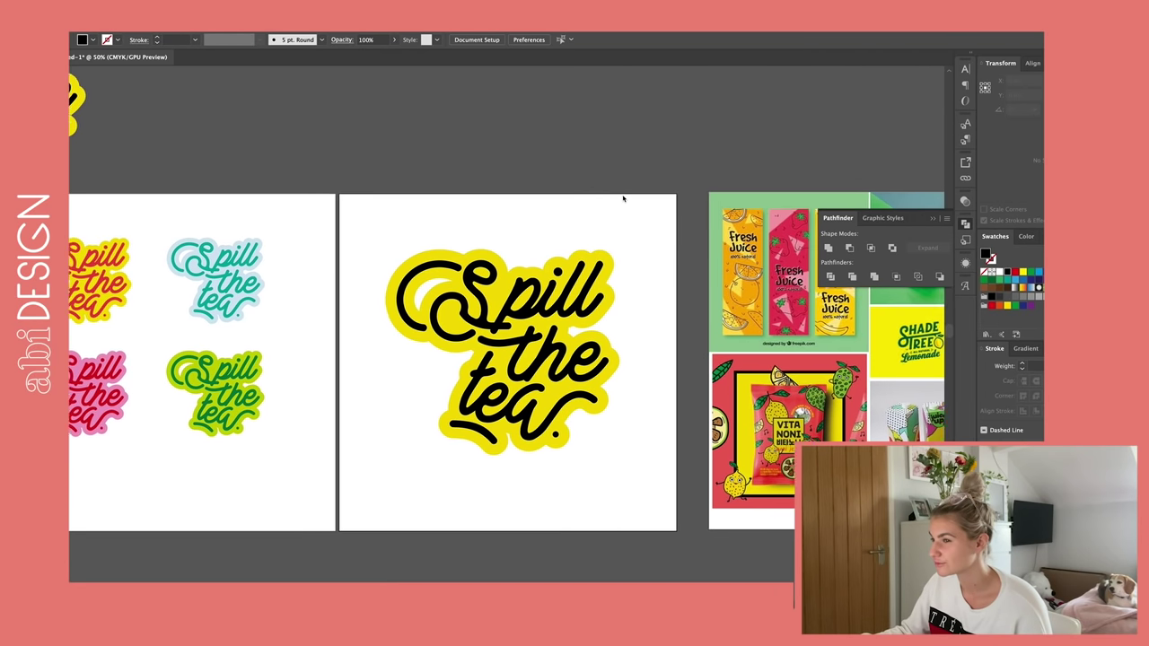
pyautogui.hscroll(-3, 624, 199)
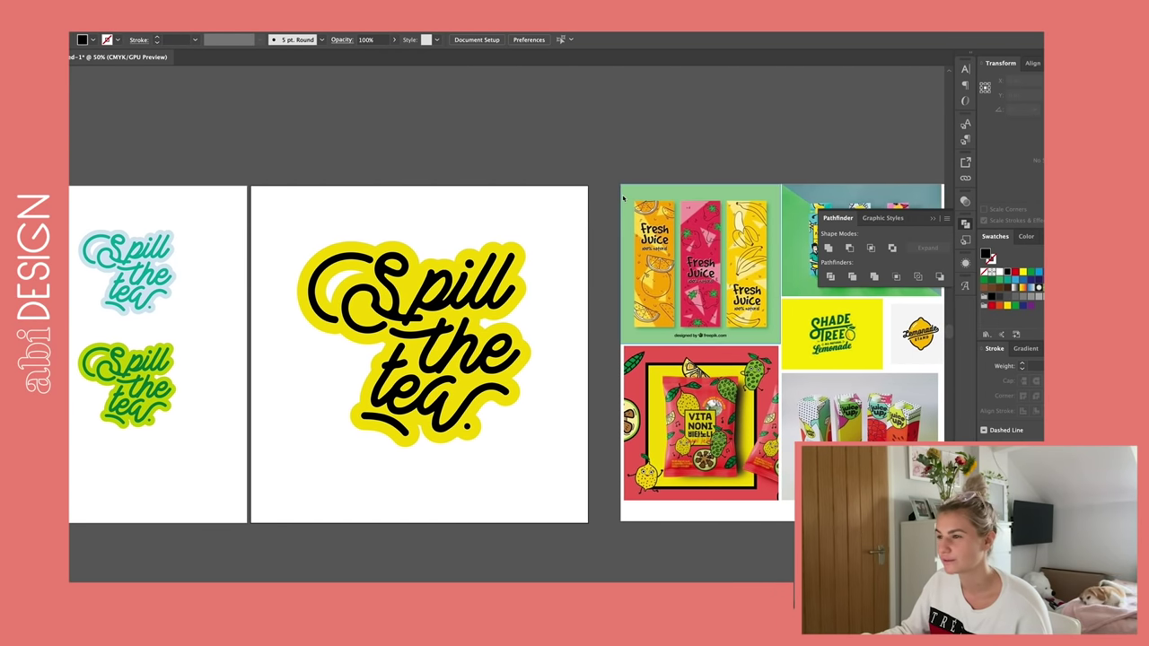
# - Recolour the large logo's backing shape with red sampled from the Vita Noni packaging photo
pyautogui.click(464, 250)
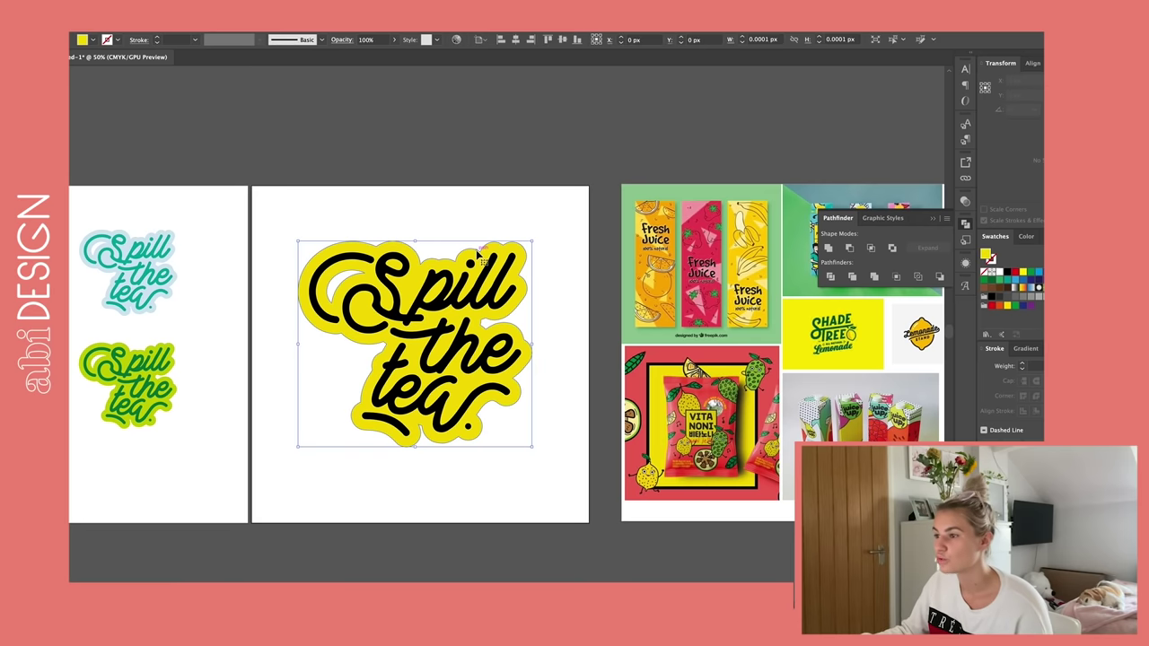
pyautogui.hscroll(-3, 464, 250)
pyautogui.click(673, 395)
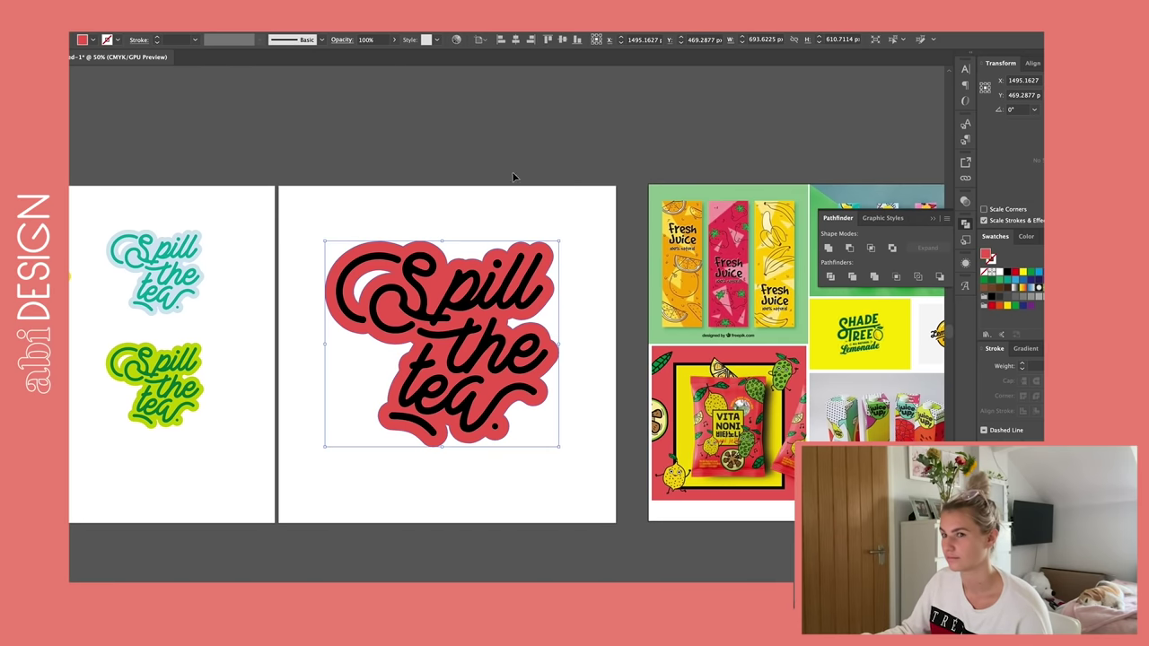
pyautogui.keyDown('super'); pyautogui.click(526, 180); pyautogui.keyUp('super')
pyautogui.hscroll(-6, 526, 180)
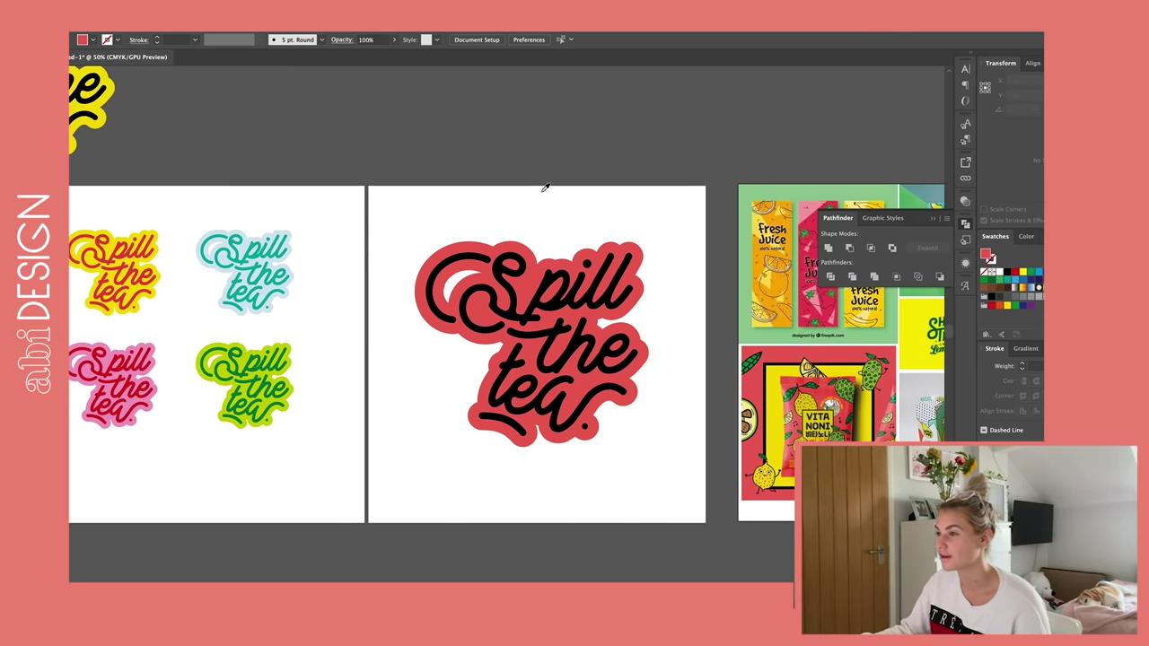
# - Recolour the large logo's lettering with the white swatch
pyautogui.keyDown('super'); pyautogui.click(540, 288); pyautogui.keyUp('super')
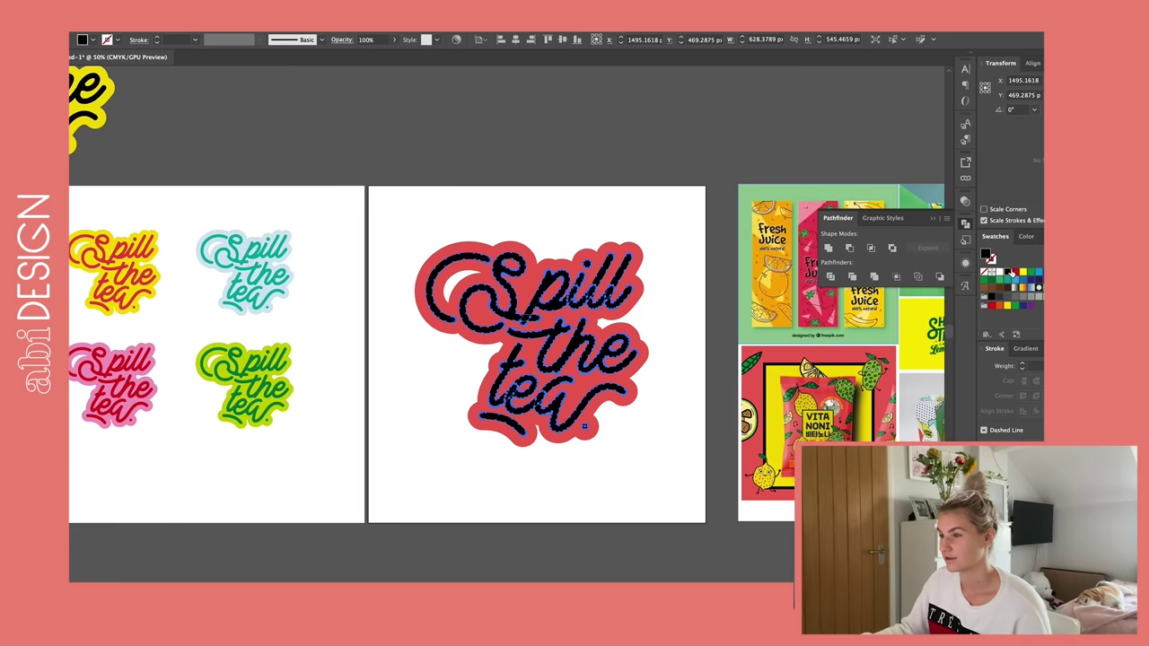
pyautogui.click(999, 271)
pyautogui.click(621, 153)
pyautogui.scroll(-3, 621, 154)
pyautogui.hscroll(2, 621, 154)
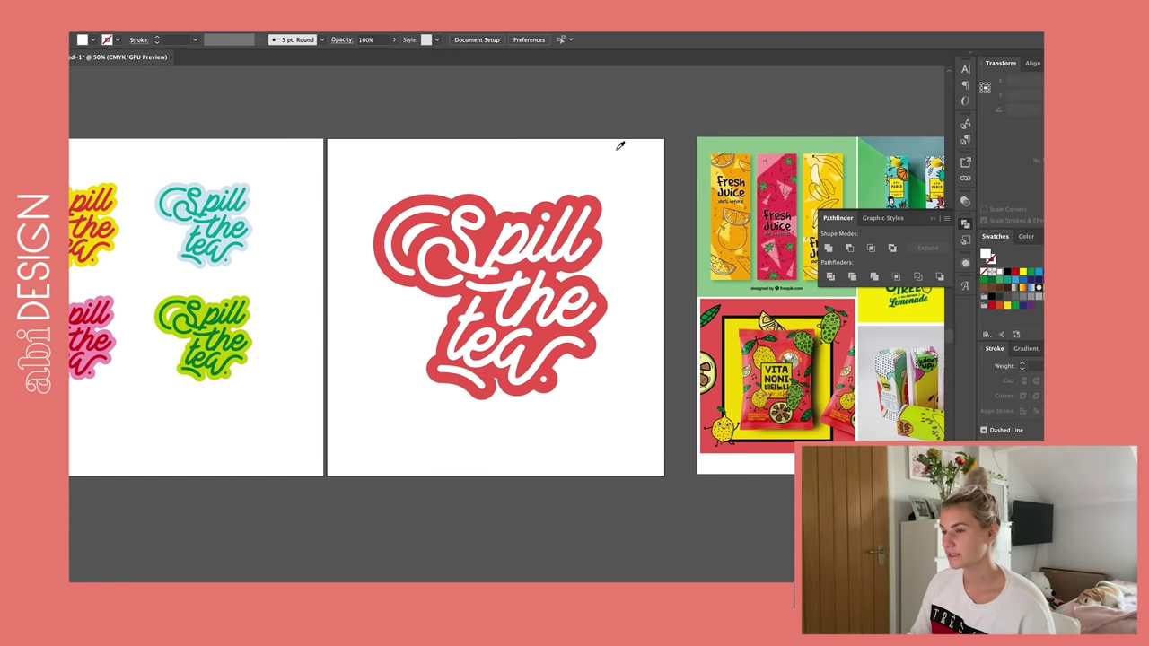
pyautogui.scroll(2, 618, 143)
pyautogui.hotkey('ctrl', '-')
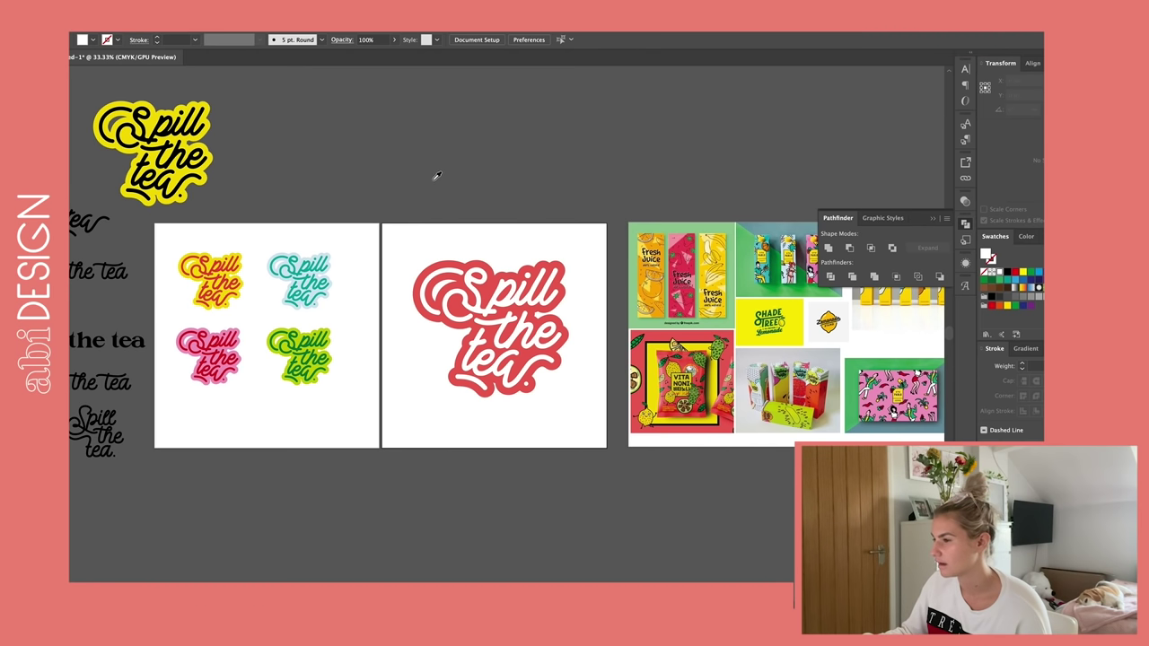
# - Recolour the large logo's lettering with yellow sampled from the backing of the small red-and-yellow logo
pyautogui.click(505, 310)
pyautogui.press('i')
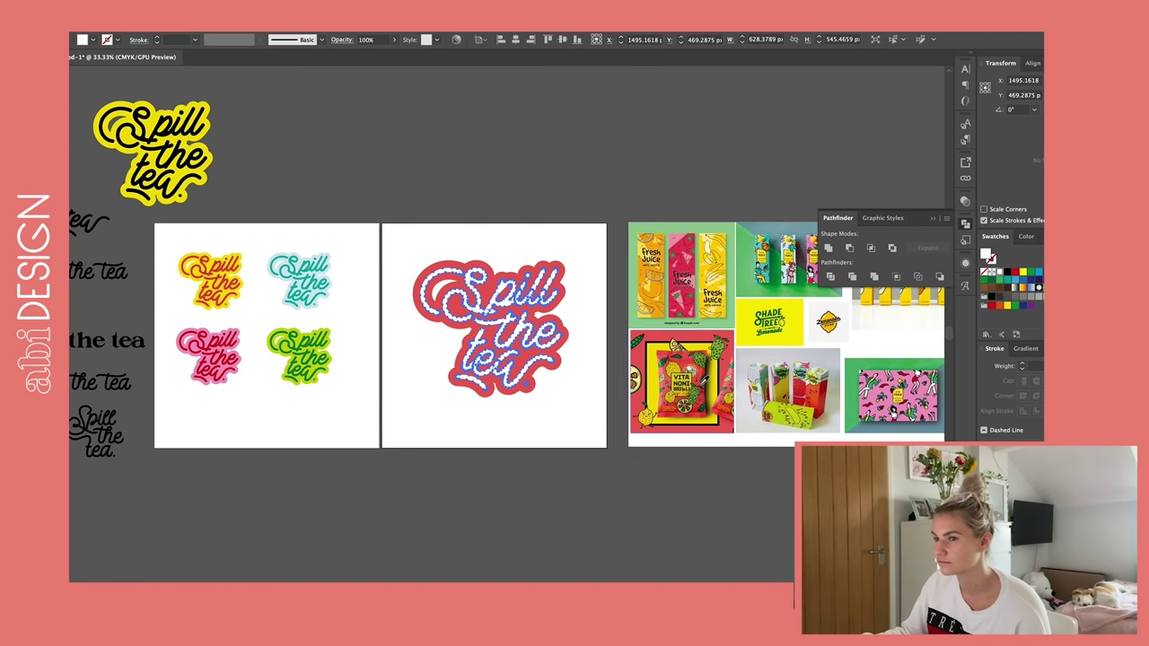
pyautogui.click(705, 380)
pyautogui.click(228, 267)
pyautogui.click(239, 248)
pyautogui.click(232, 257)
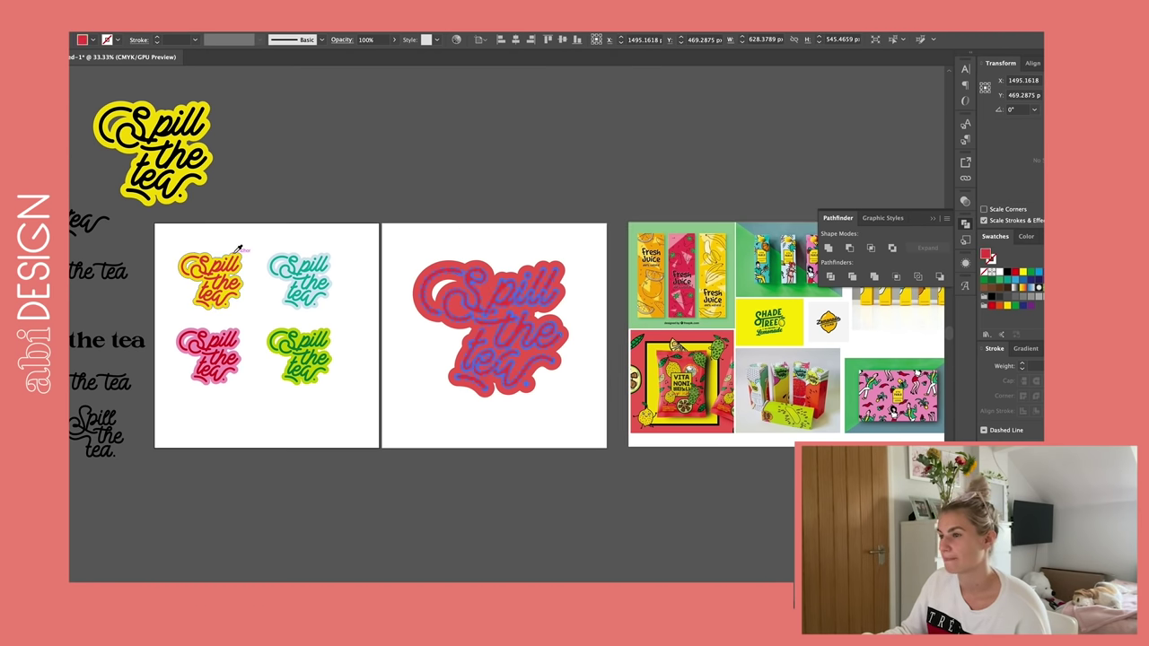
pyautogui.click(236, 252)
pyautogui.keyDown('ctrl'); pyautogui.click(387, 172); pyautogui.keyUp('ctrl')
pyautogui.hscroll(-2, 389, 169)
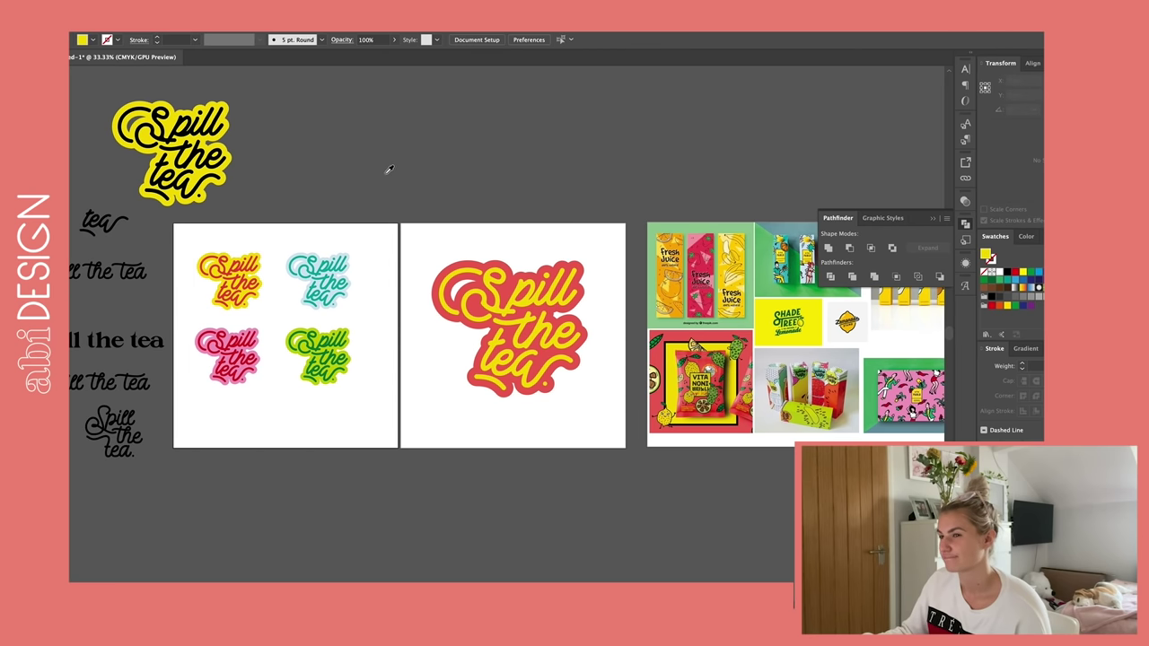
# - Recolour the large logo's backing yellow and its lettering red, sampling both colours from the small red-and-yellow logo
pyautogui.keyDown('ctrl'); pyautogui.click(573, 267); pyautogui.keyUp('ctrl')
pyautogui.click(254, 252)
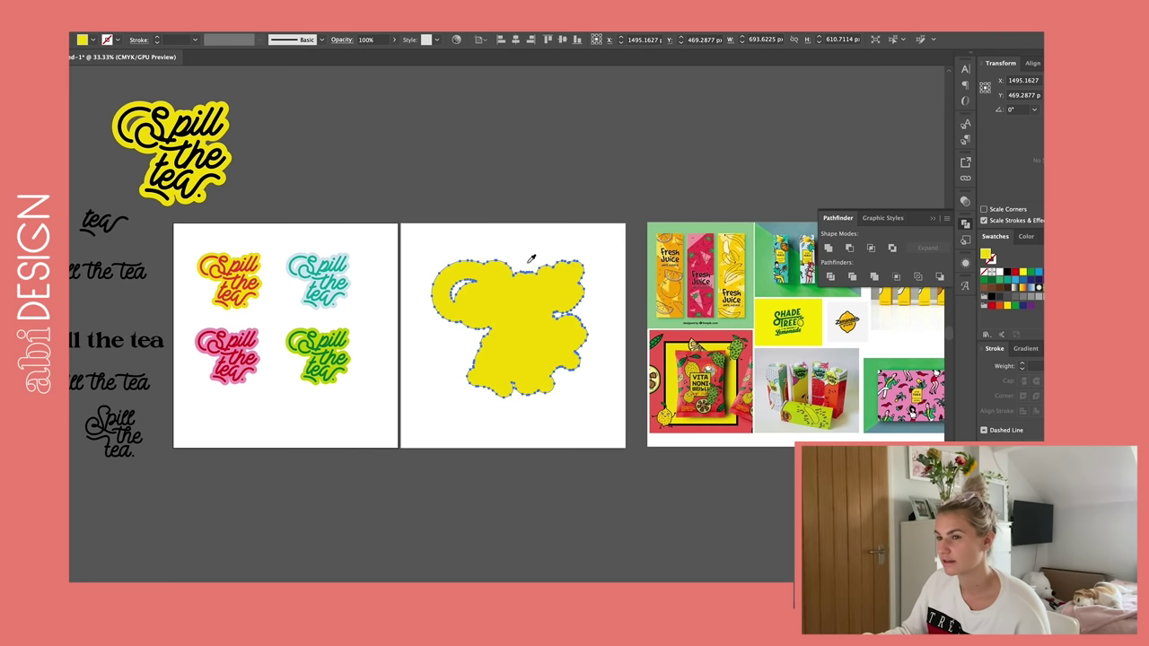
pyautogui.click(239, 268)
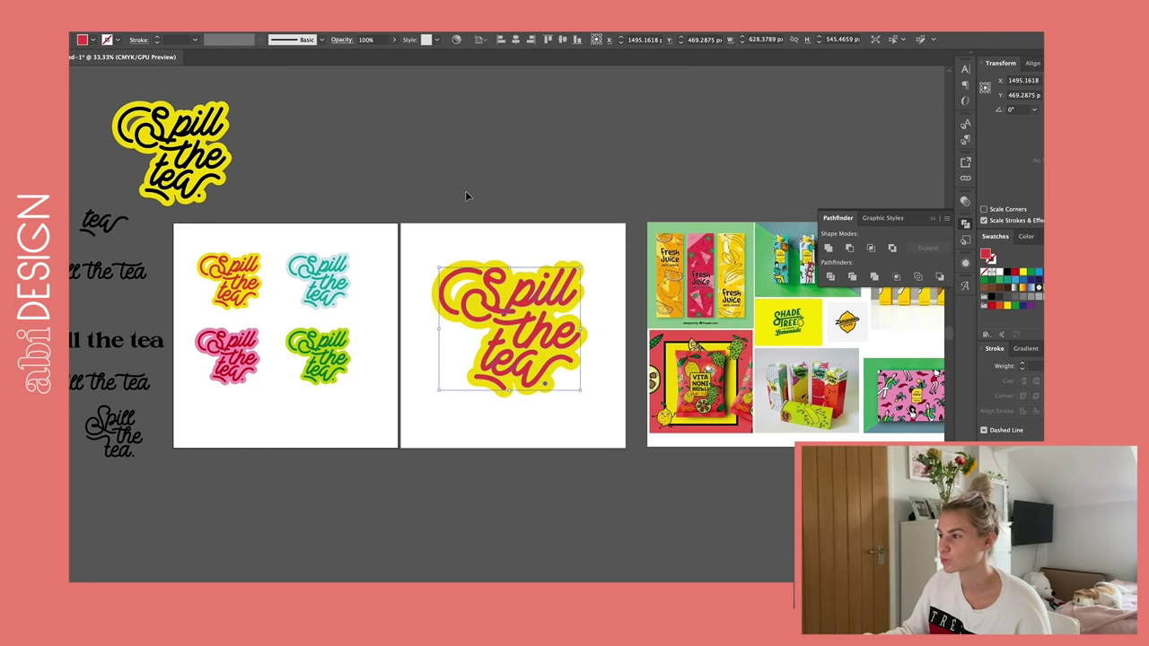
pyautogui.keyDown('ctrl'); pyautogui.click(466, 193); pyautogui.keyUp('ctrl')
pyautogui.hscroll(3, 469, 188)
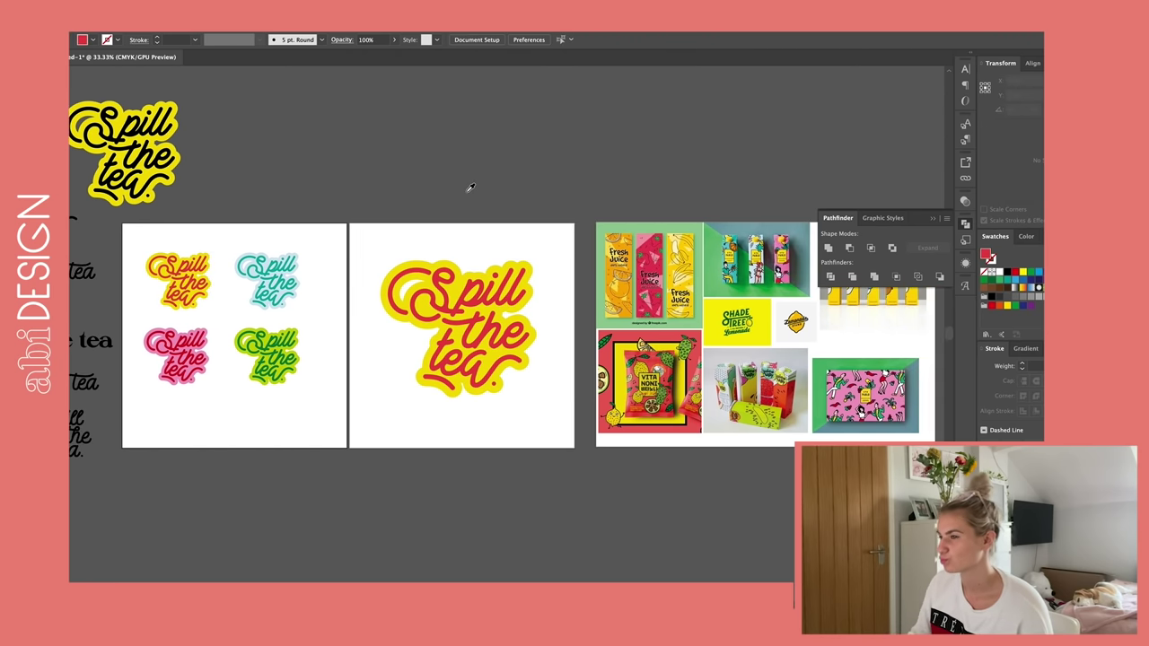
pyautogui.hotkey('ctrl', '+')
pyautogui.hotkey('ctrl', '+')
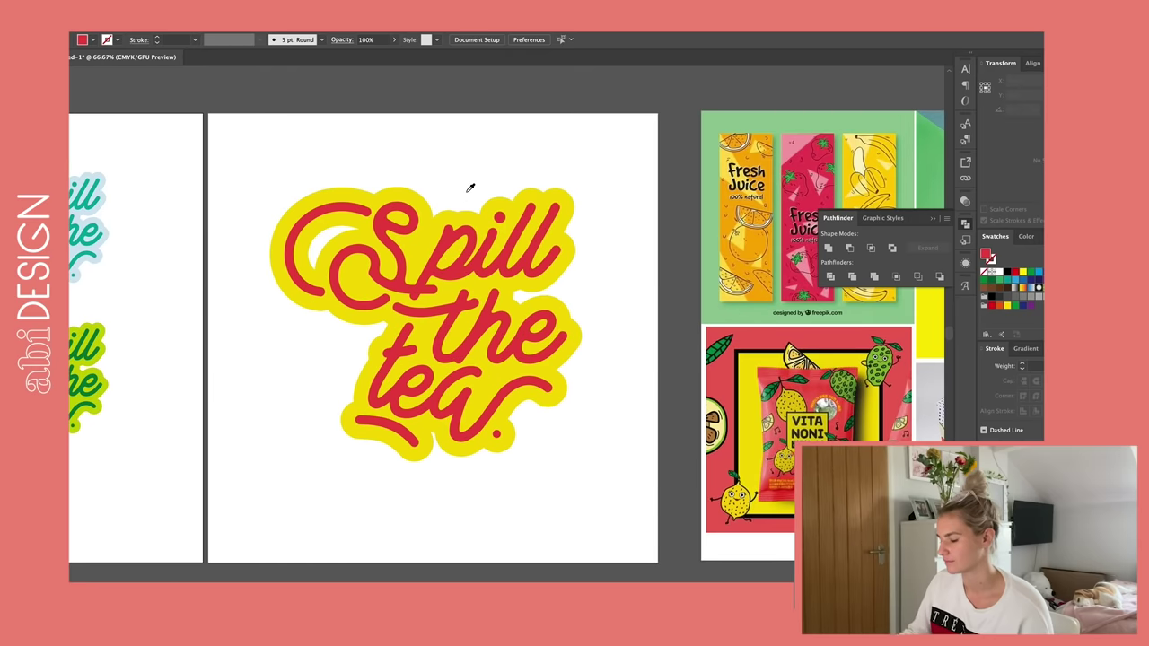
pyautogui.hscroll(-1, 470, 187)
pyautogui.hotkey('ctrl', '-')
pyautogui.hotkey('ctrl', '-')
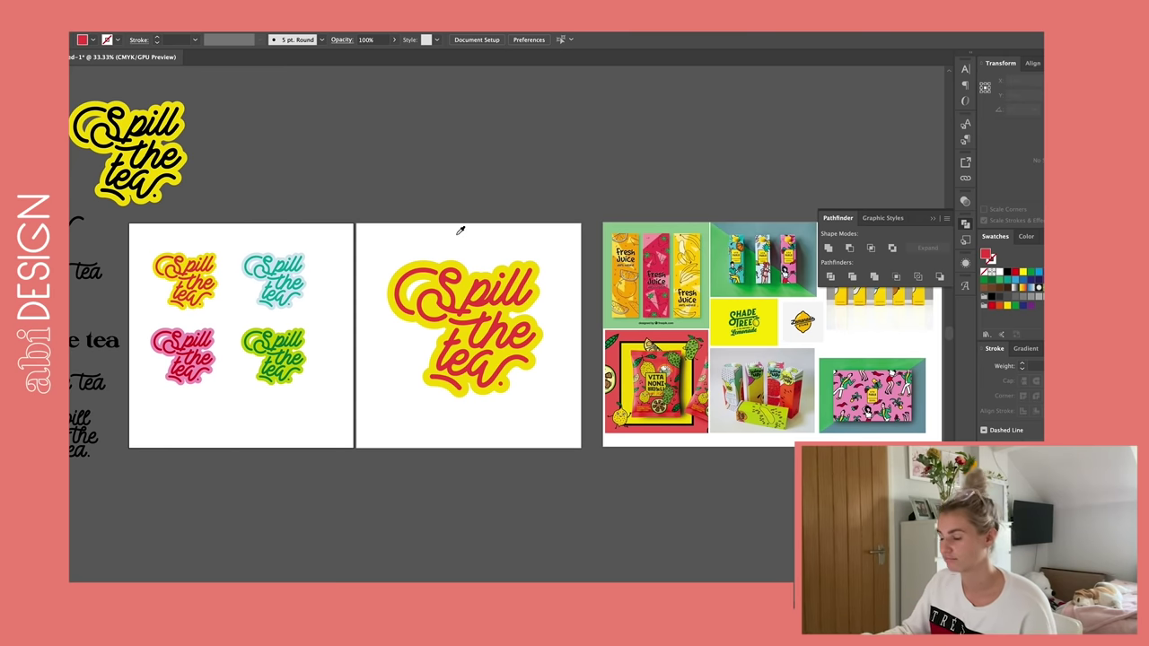
# - Recolour the large logo's backing shape with pink sampled from the patterned pink packaging photo
pyautogui.press('v')
pyautogui.click(483, 226)
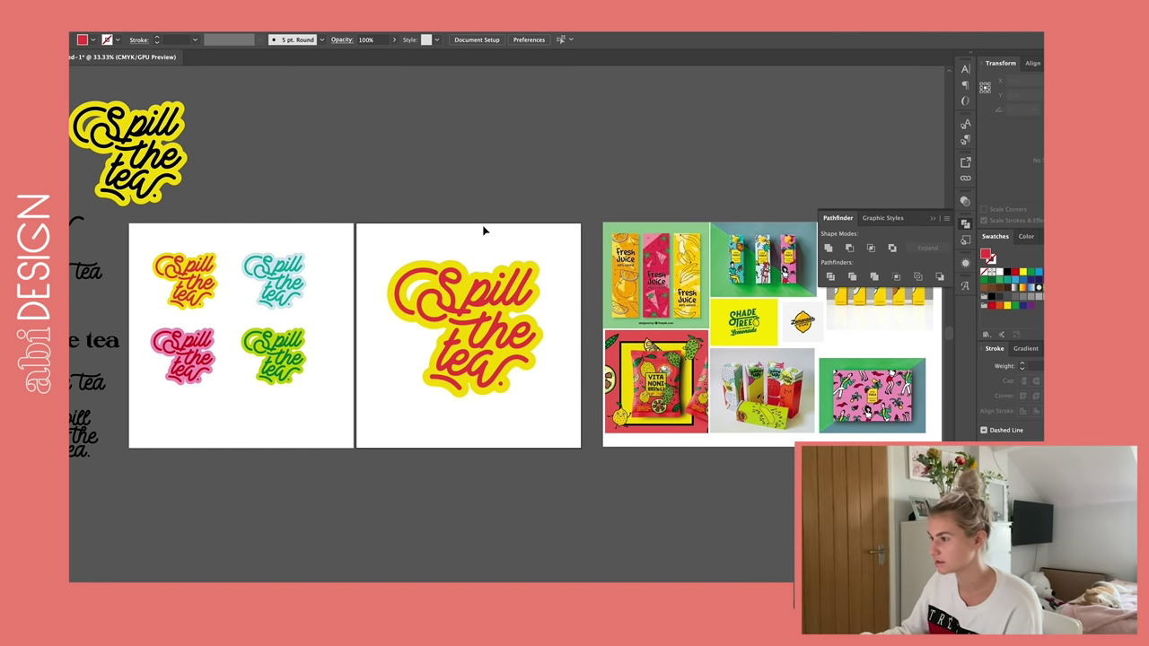
pyautogui.click(505, 260)
pyautogui.press('i')
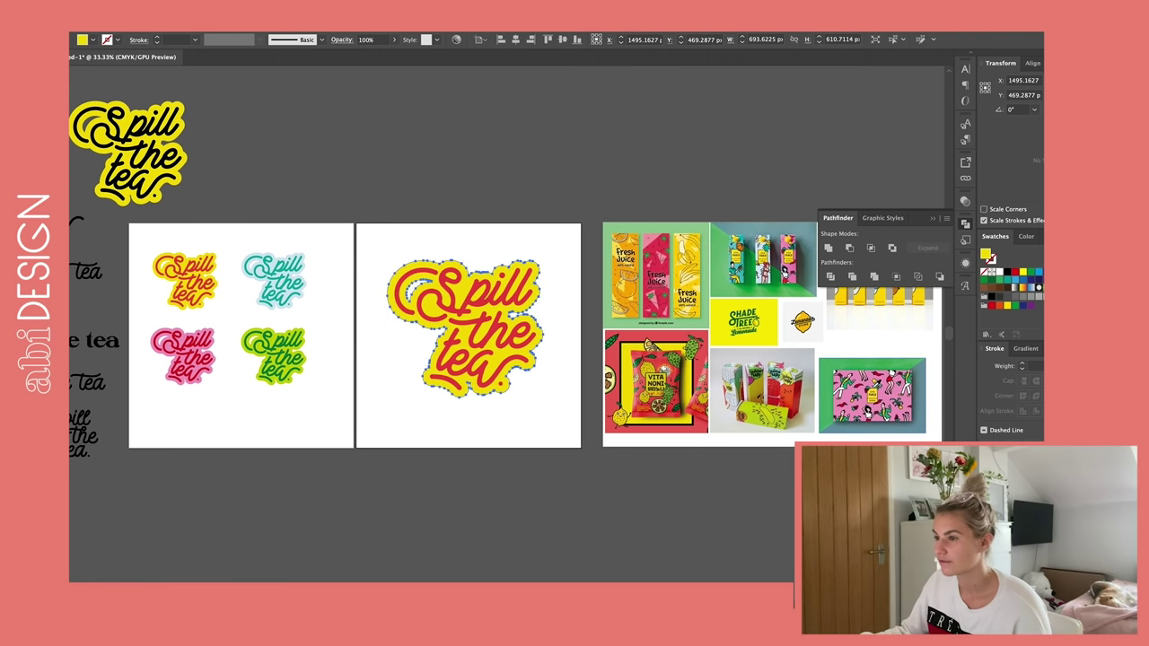
pyautogui.click(884, 398)
# - Recolour the large logo's lettering with black sampled from the black-and-yellow logo above the artboards
pyautogui.keyDown('super'); pyautogui.click(499, 321); pyautogui.keyUp('super')
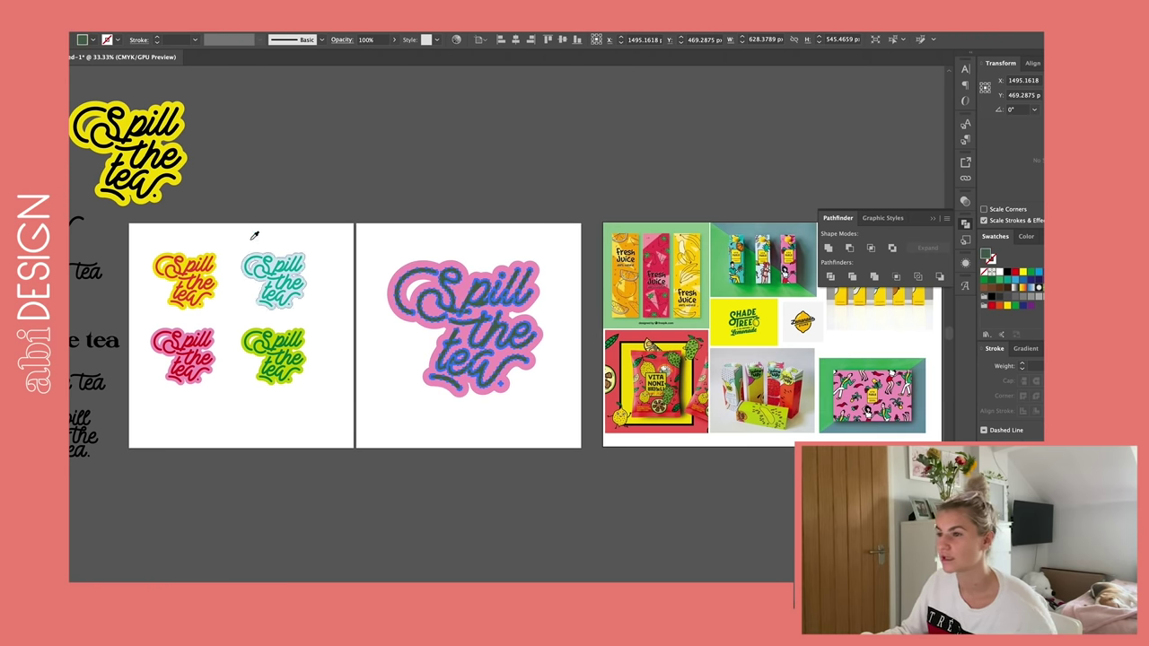
pyautogui.click(163, 169)
pyautogui.keyDown('super'); pyautogui.click(467, 180); pyautogui.keyUp('super')
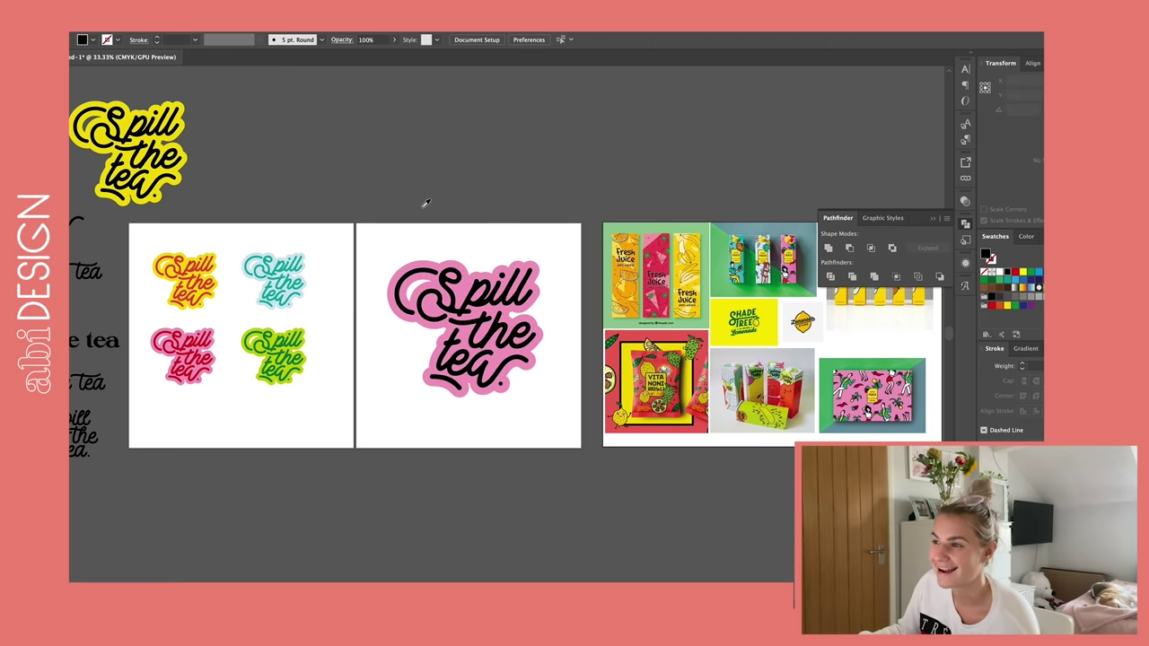
# - Recolour the large logo's backing shape with yellow sampled from the small red-and-yellow logo
pyautogui.click(450, 258)
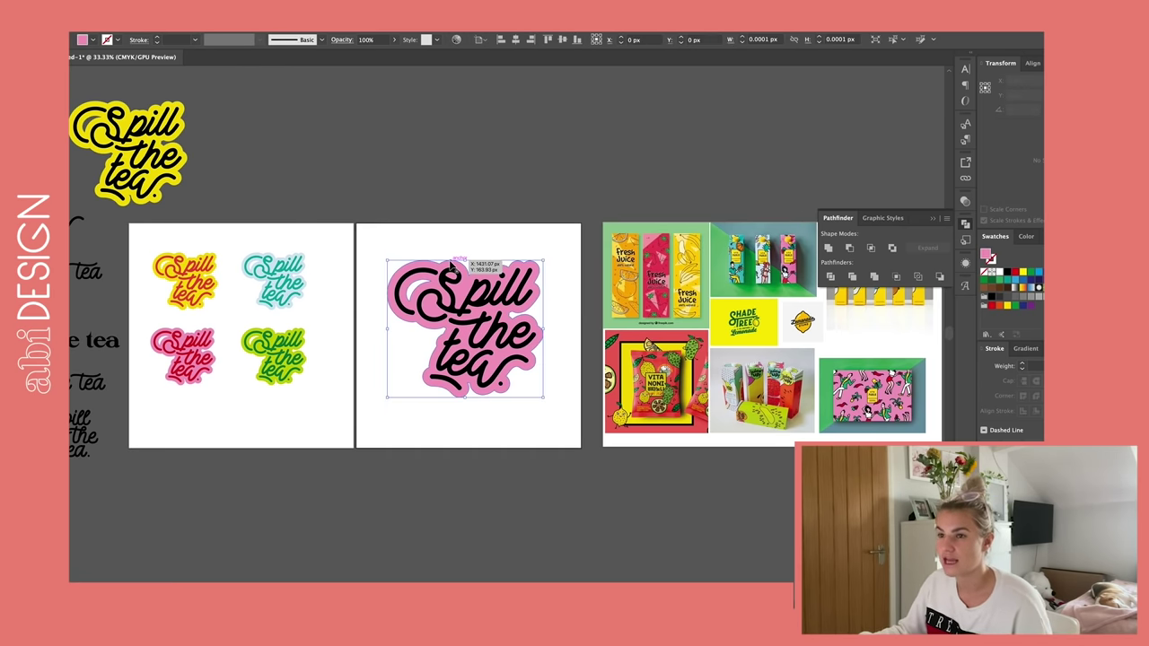
pyautogui.hscroll(-2, 451, 263)
pyautogui.press('i')
pyautogui.click(224, 253)
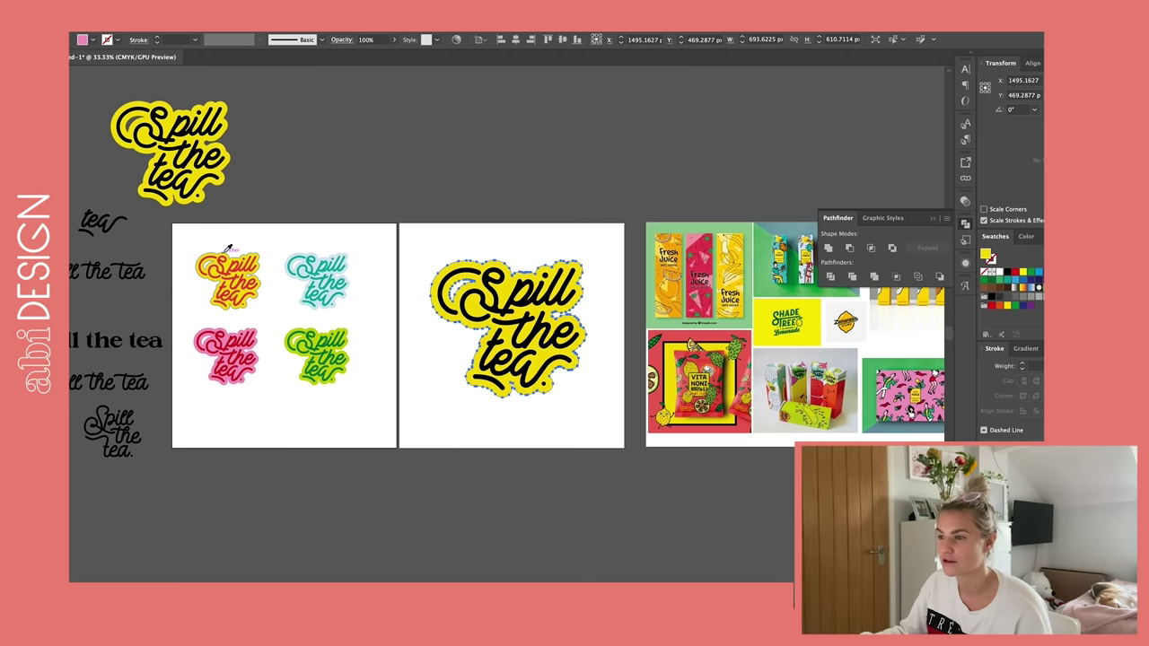
pyautogui.press('v')
pyautogui.press('v')
pyautogui.click(459, 189)
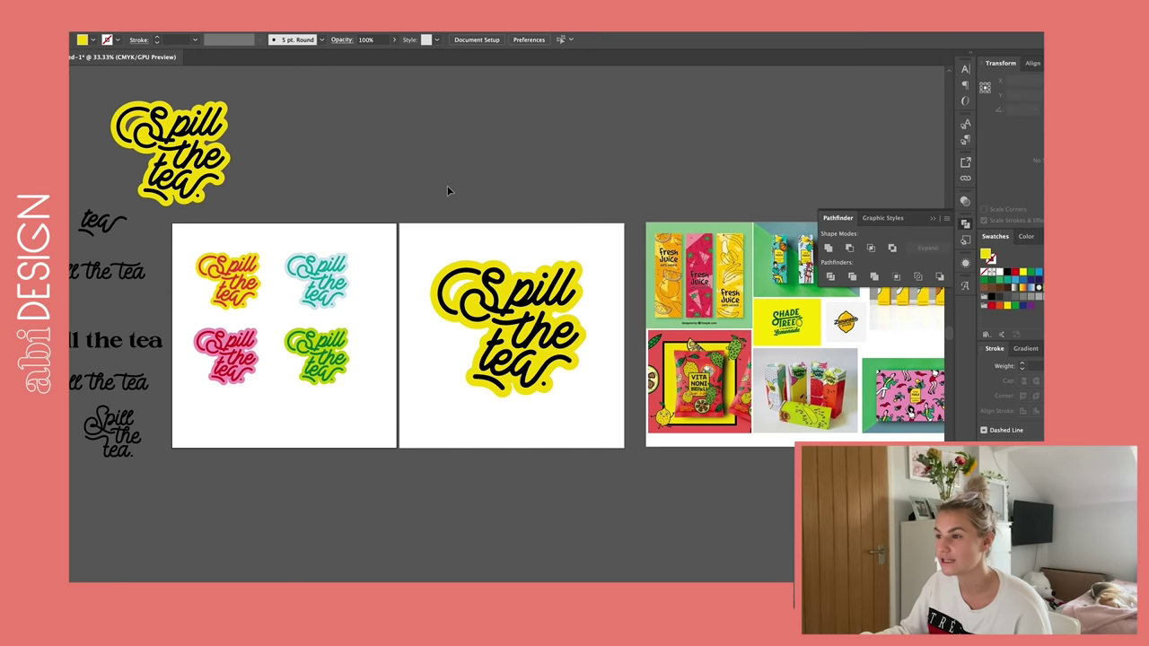
# - Recolour the large logo's lettering with pale yellow sampled from the yellow Fresh Juice banner
pyautogui.click(519, 307)
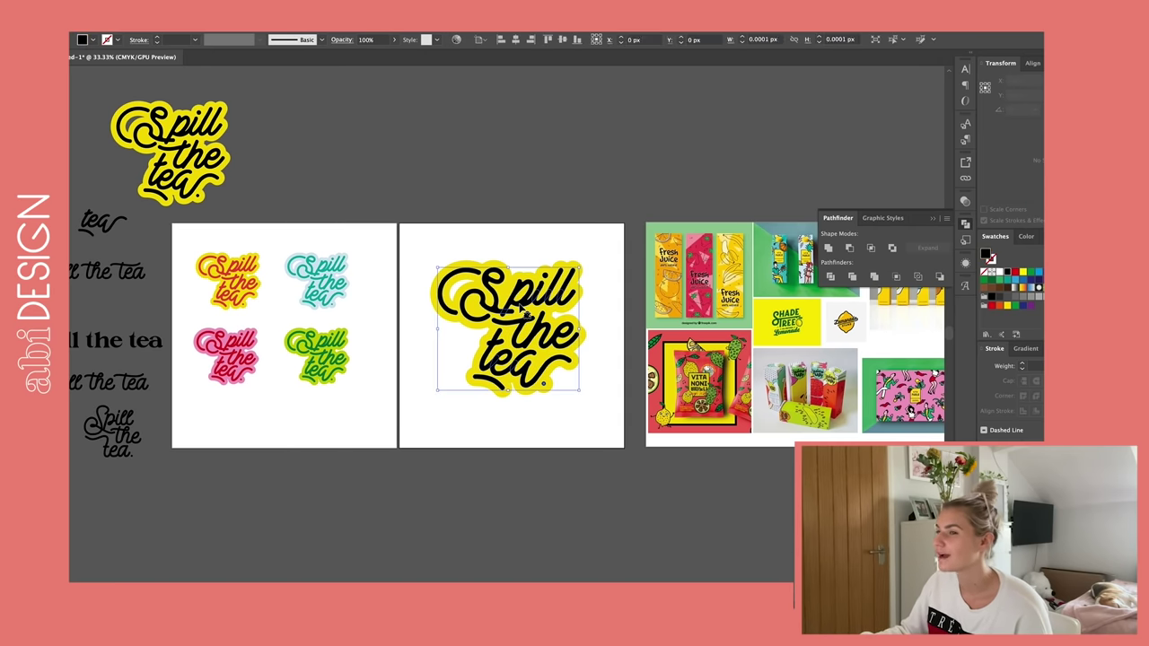
pyautogui.hscroll(-3, 430, 220)
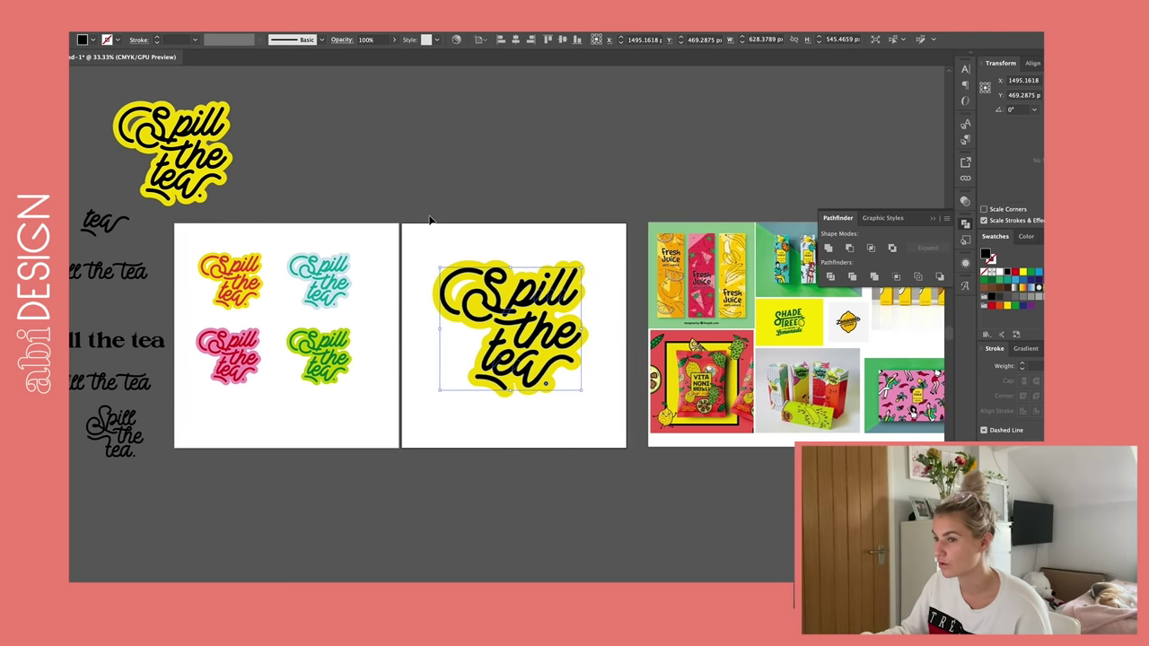
pyautogui.hscroll(2, 430, 220)
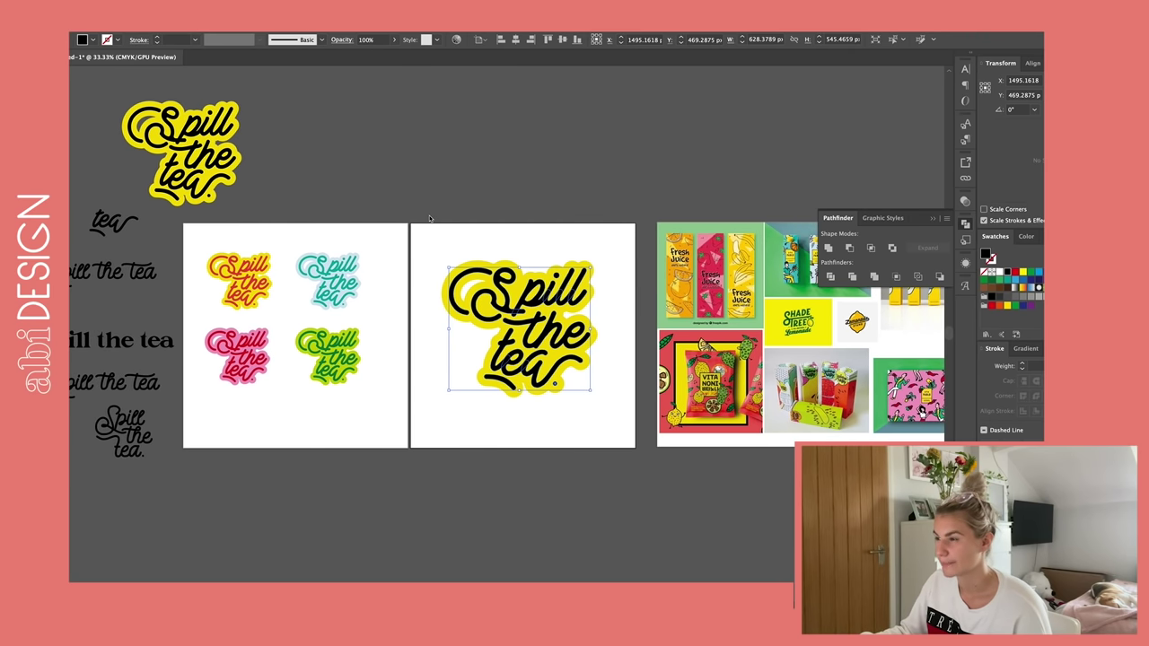
pyautogui.hscroll(3, 429, 218)
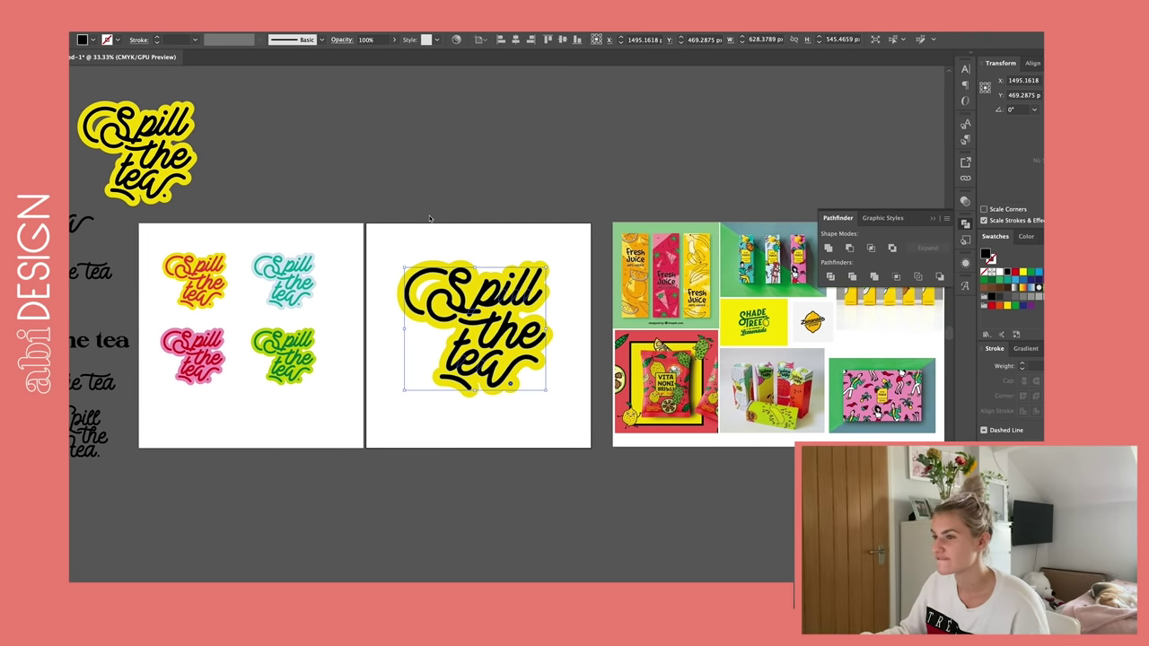
pyautogui.press('i')
pyautogui.click(700, 282)
pyautogui.keyDown('super'); pyautogui.click(530, 189); pyautogui.keyUp('super')
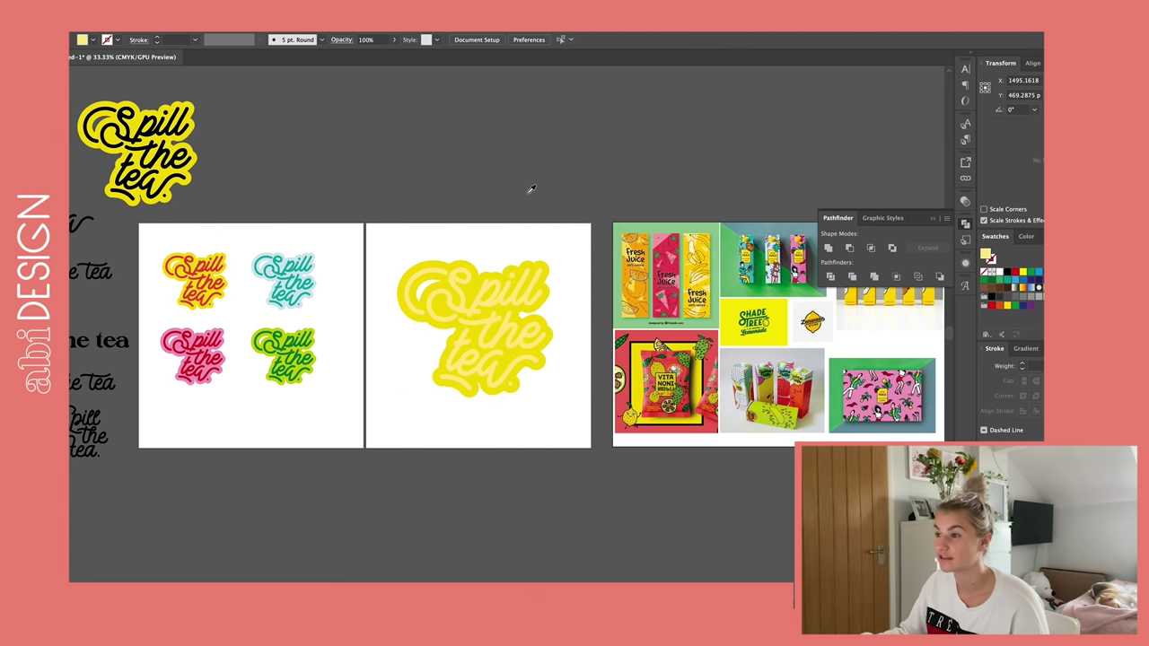
# - Recolour the large logo's lettering with the pinkish red sampled from the middle Fresh Juice banner
pyautogui.press('v')
pyautogui.click(543, 287)
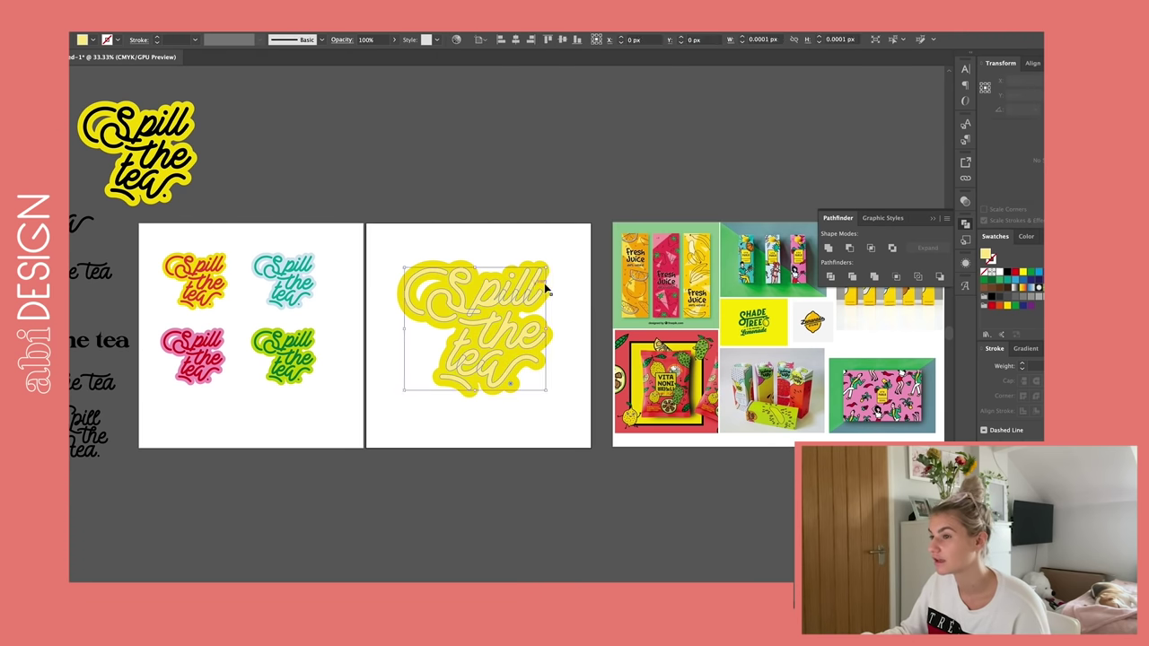
pyautogui.press('i')
pyautogui.click(678, 261)
pyautogui.hotkey('ctrl', 'shift', 'a')
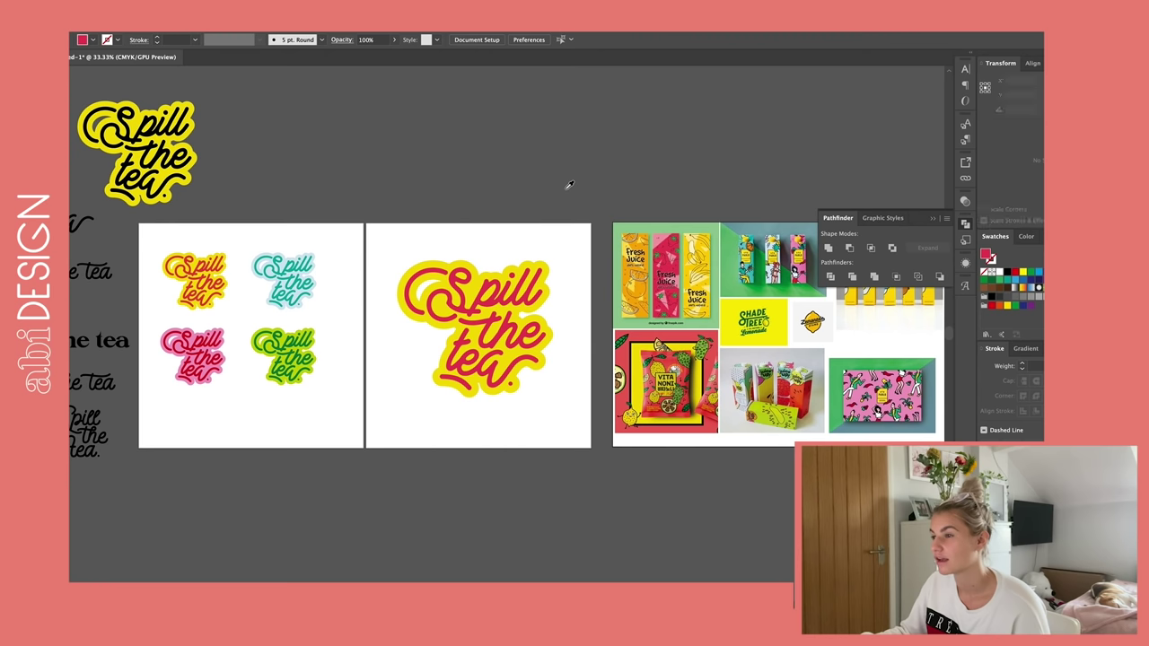
# - Recolour the large logo's lettering with red sampled from the small red-and-yellow logo
pyautogui.hscroll(2, 565, 189)
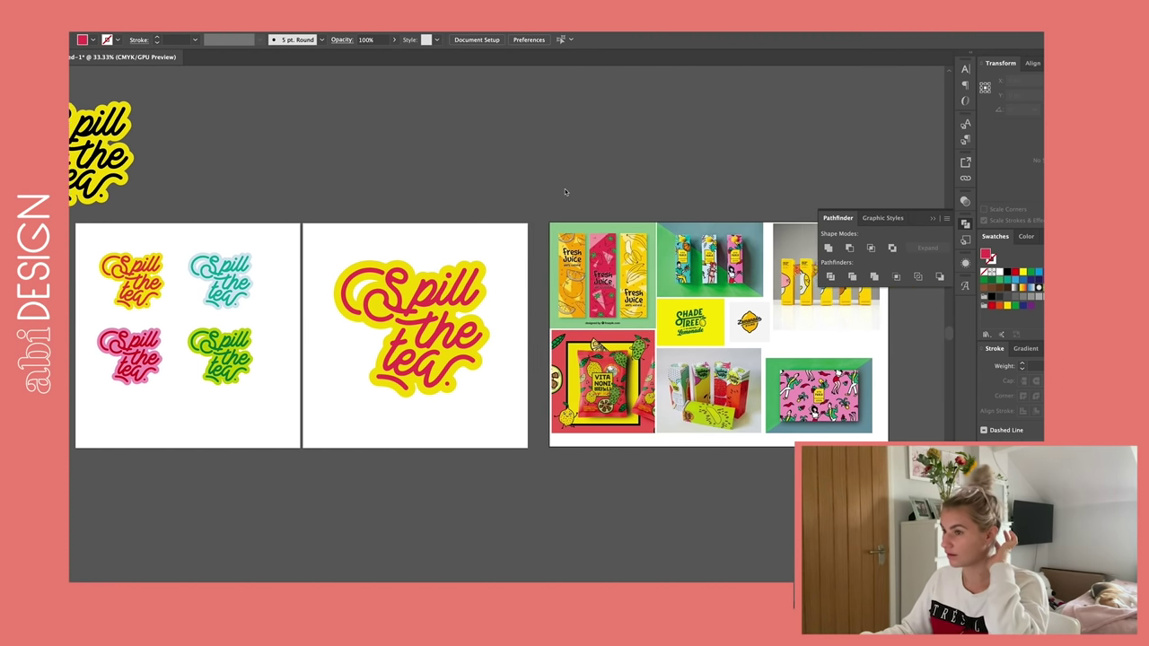
pyautogui.hscroll(-3, 564, 188)
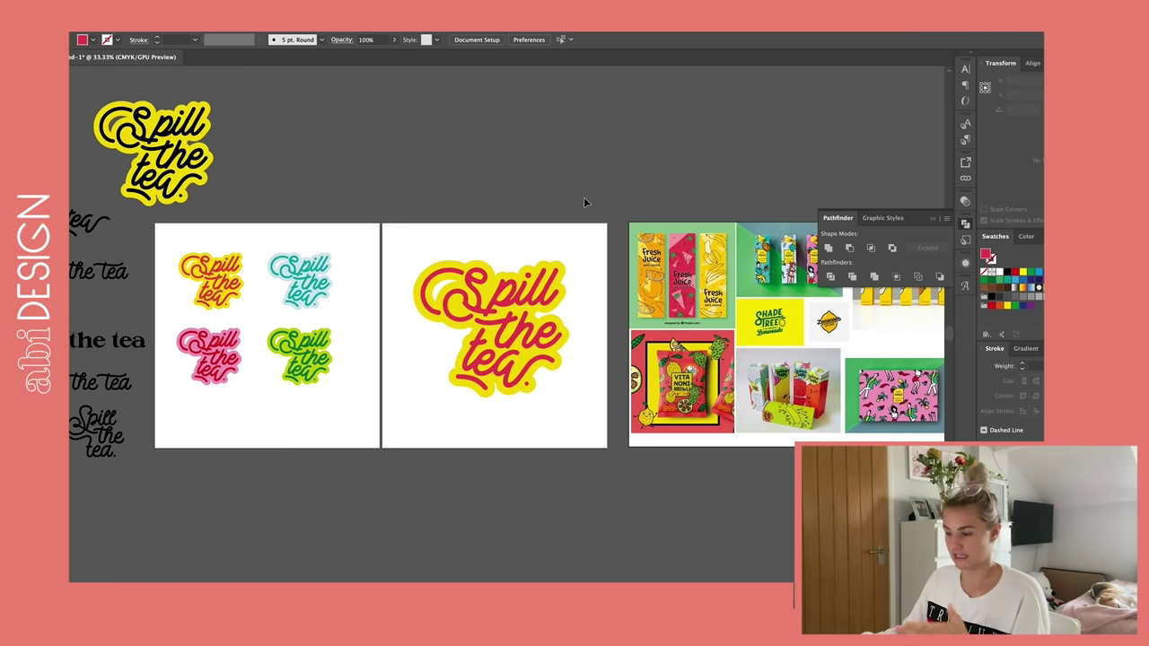
pyautogui.click(512, 316)
pyautogui.press('i')
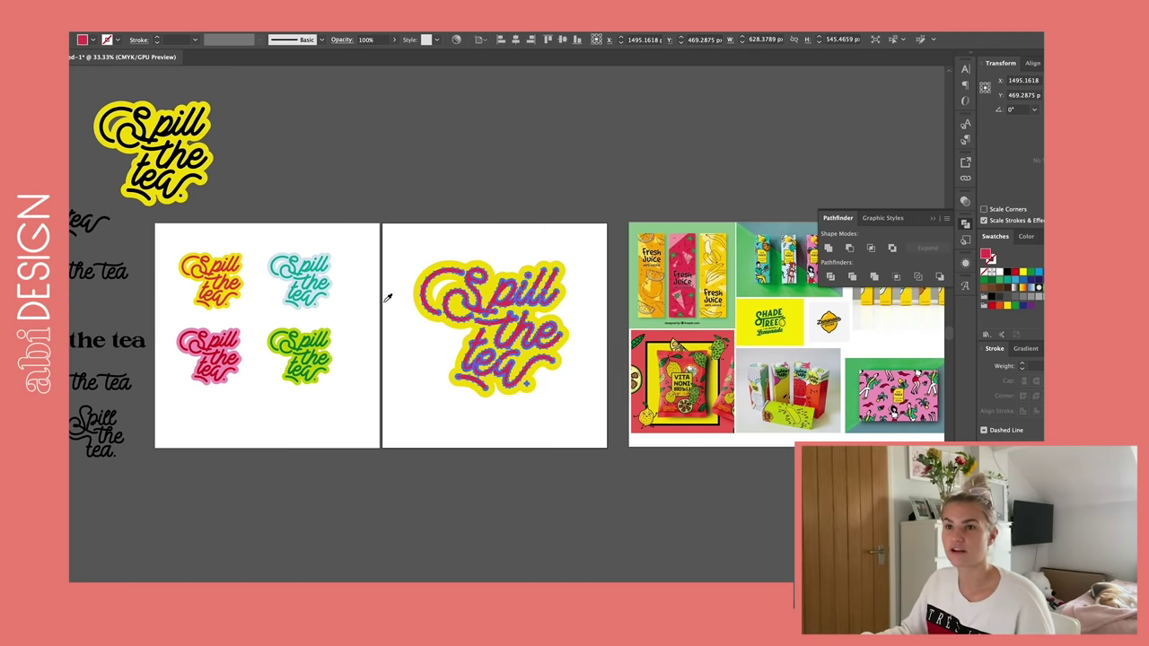
pyautogui.click(501, 171)
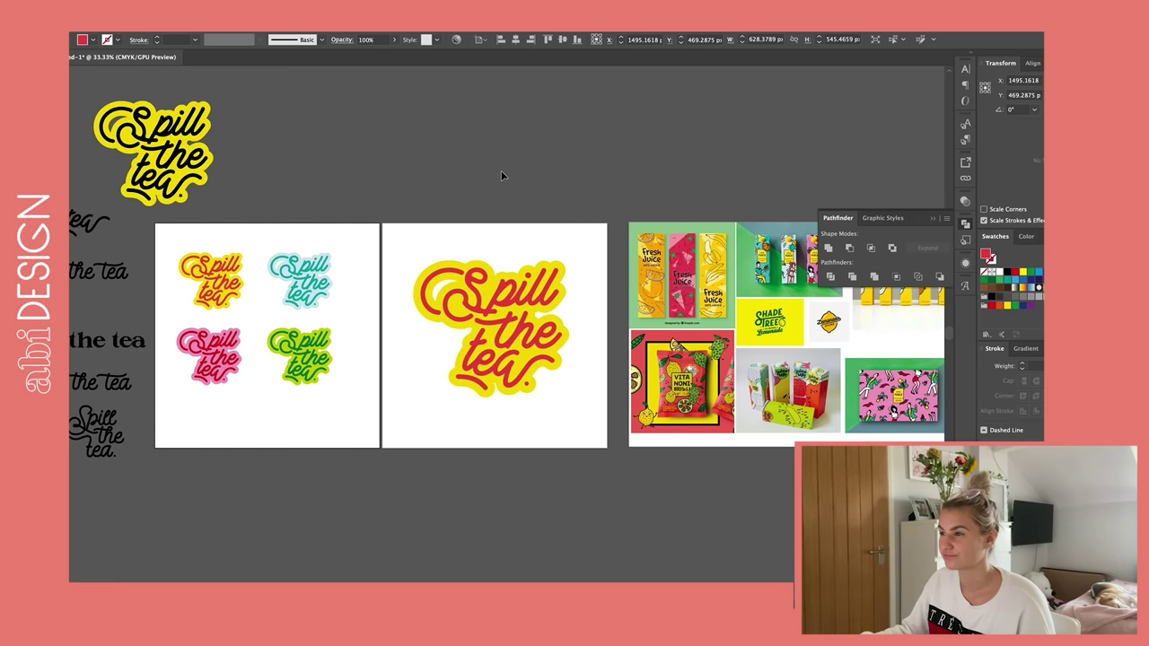
pyautogui.hscroll(3, 501, 170)
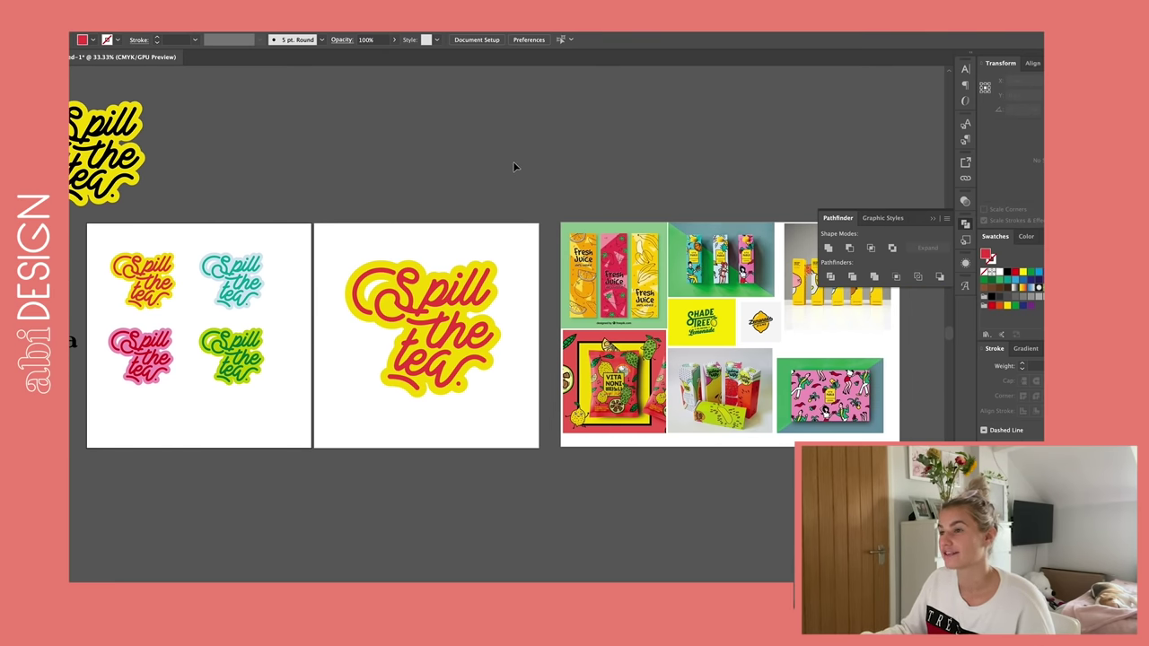
pyautogui.moveTo(346, 164); pyautogui.dragTo(521, 418)
pyautogui.click(363, 209)
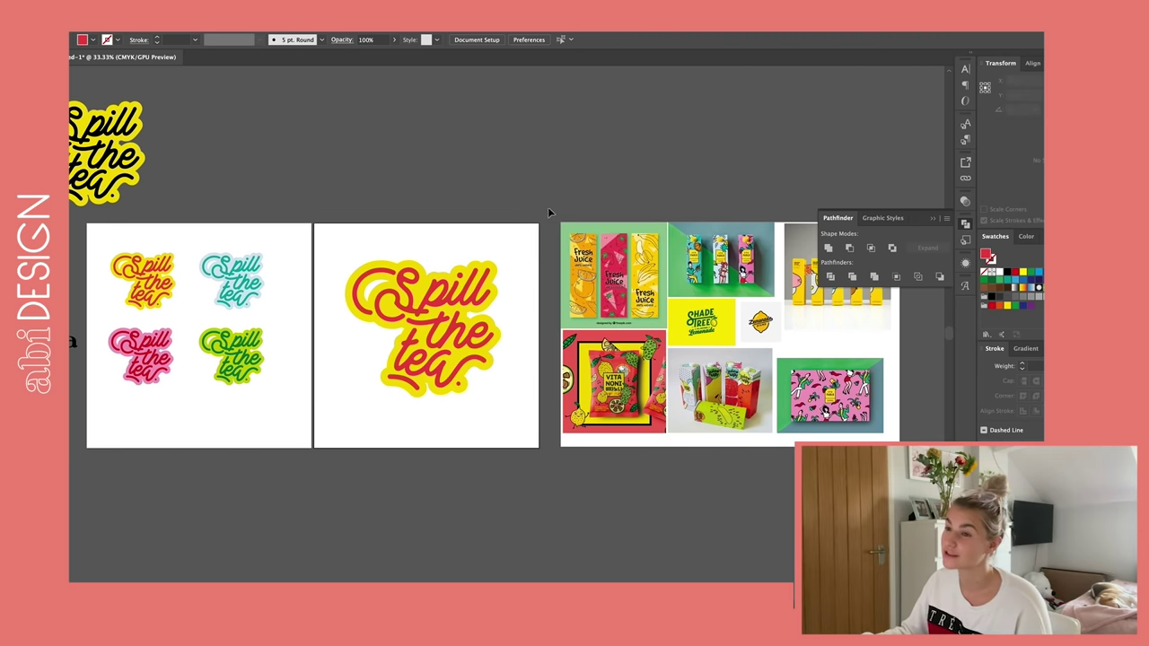
# - Move the artboard with the four small logos above the row and duplicate the large logo's artboard with its artwork into the vacated space
pyautogui.scroll(-2, 580, 212)
pyautogui.hscroll(-3, 579, 212)
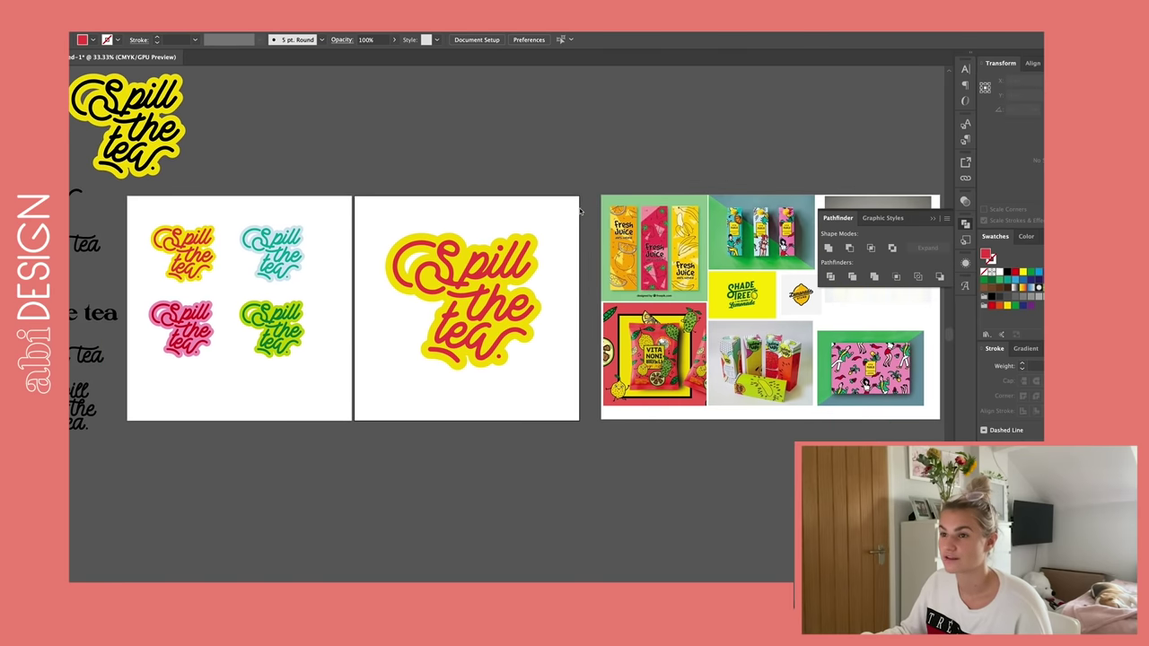
pyautogui.moveTo(540, 216); pyautogui.dragTo(385, 405)
pyautogui.hscroll(-5, 451, 251)
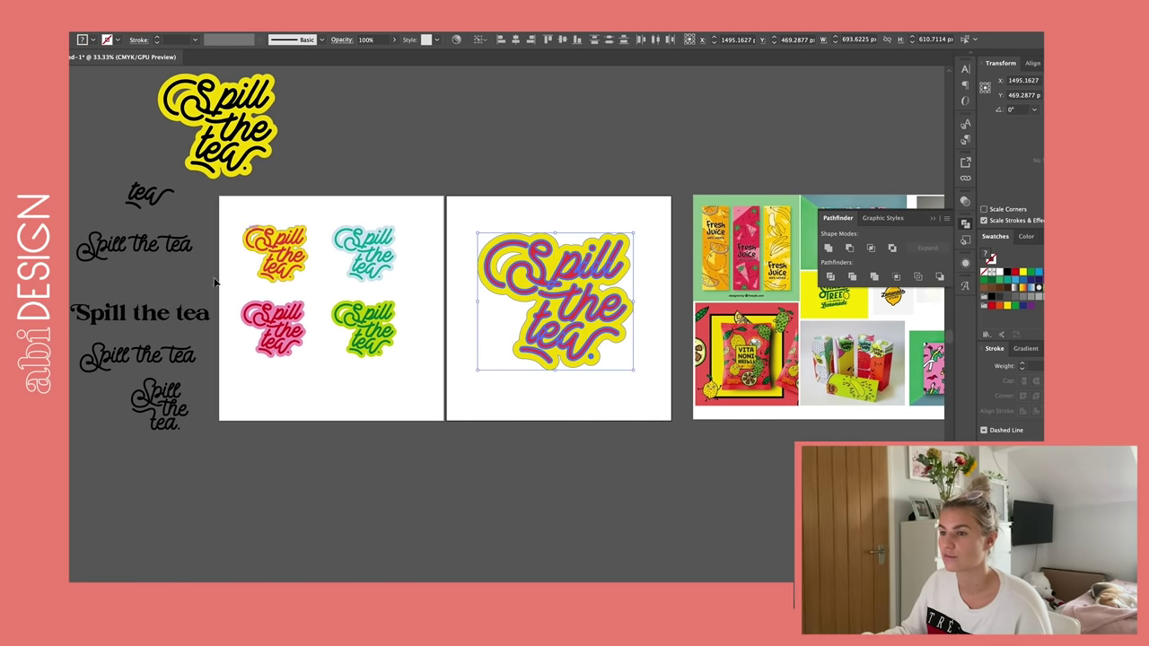
pyautogui.hotkey('shift', 'o')
pyautogui.moveTo(276, 379); pyautogui.dragTo(367, 107)
pyautogui.moveTo(567, 214); pyautogui.dragTo(336, 213)
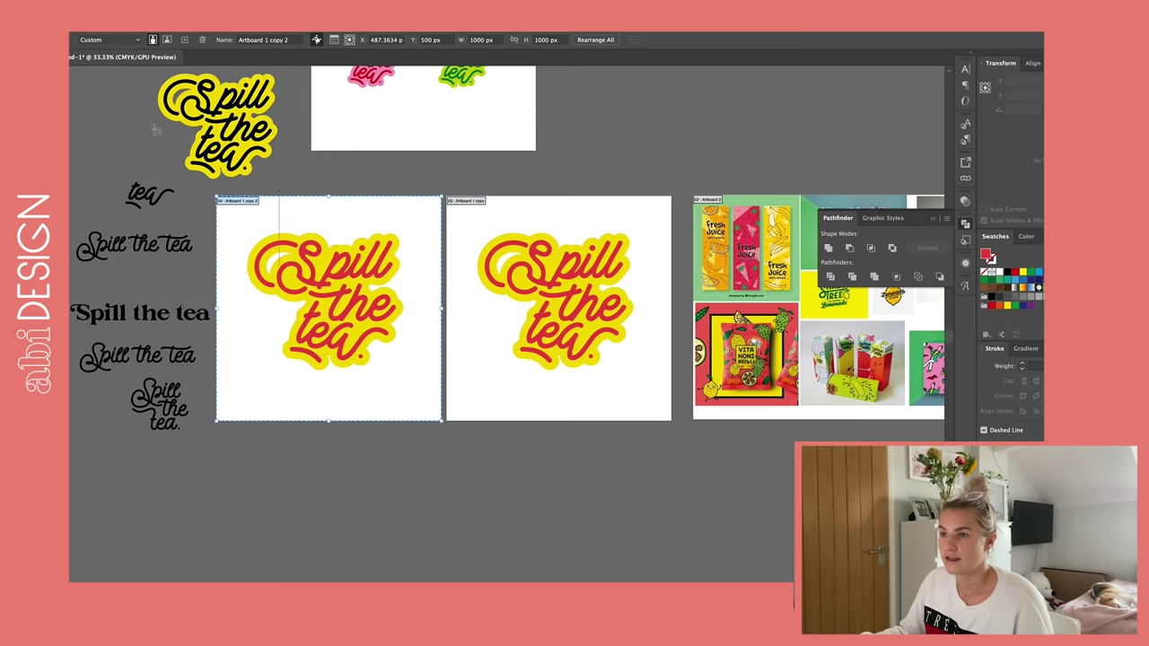
# - Draw a rectangle covering the duplicated artboard, send it behind the logo and fill it with the lettering's red
pyautogui.press('v')
pyautogui.click(292, 235)
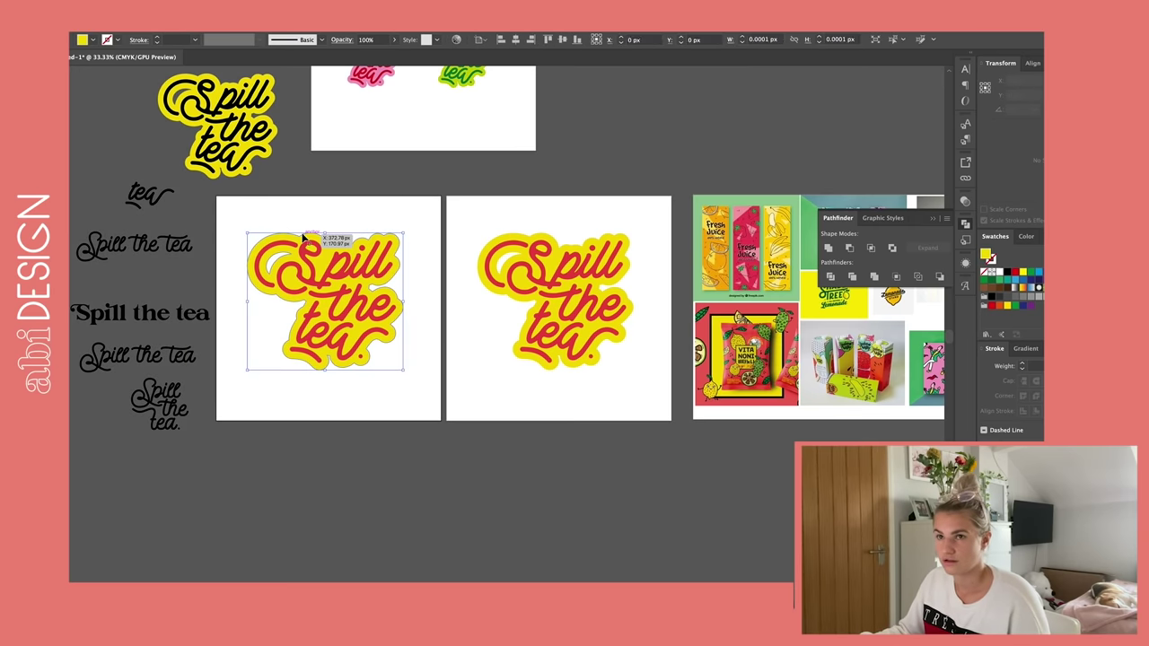
pyautogui.click(70, 127)
pyautogui.click(90, 127)
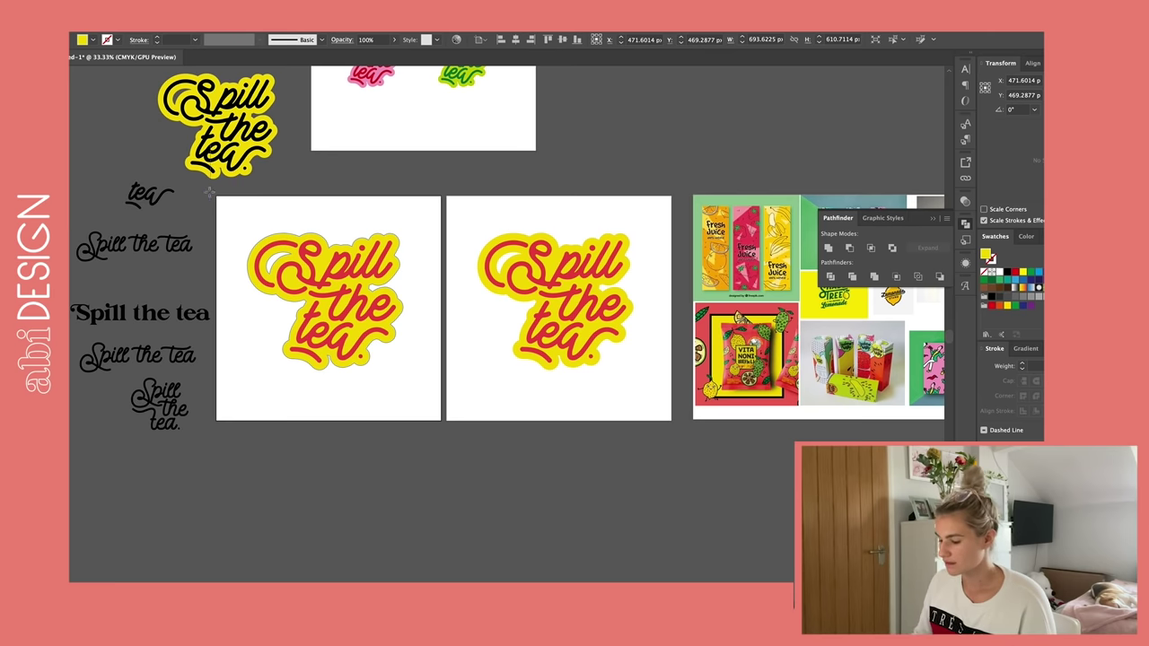
pyautogui.moveTo(207, 190); pyautogui.dragTo(442, 423)
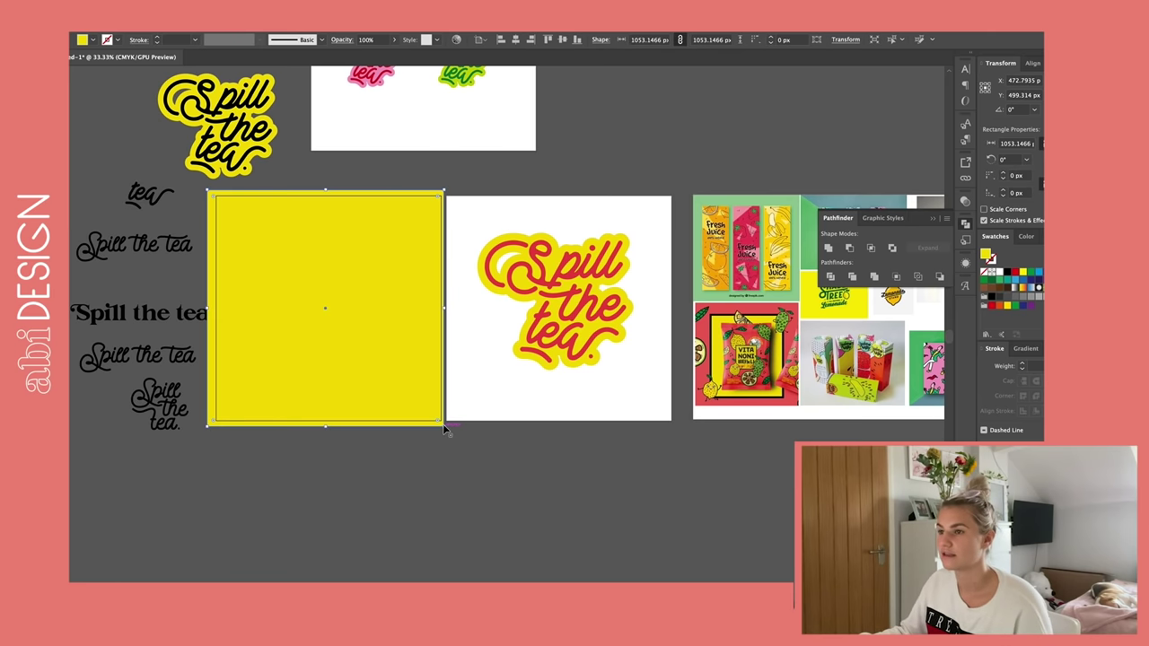
pyautogui.hotkey('ctrl', 'shift', '[')
pyautogui.press('i')
pyautogui.click(388, 247)
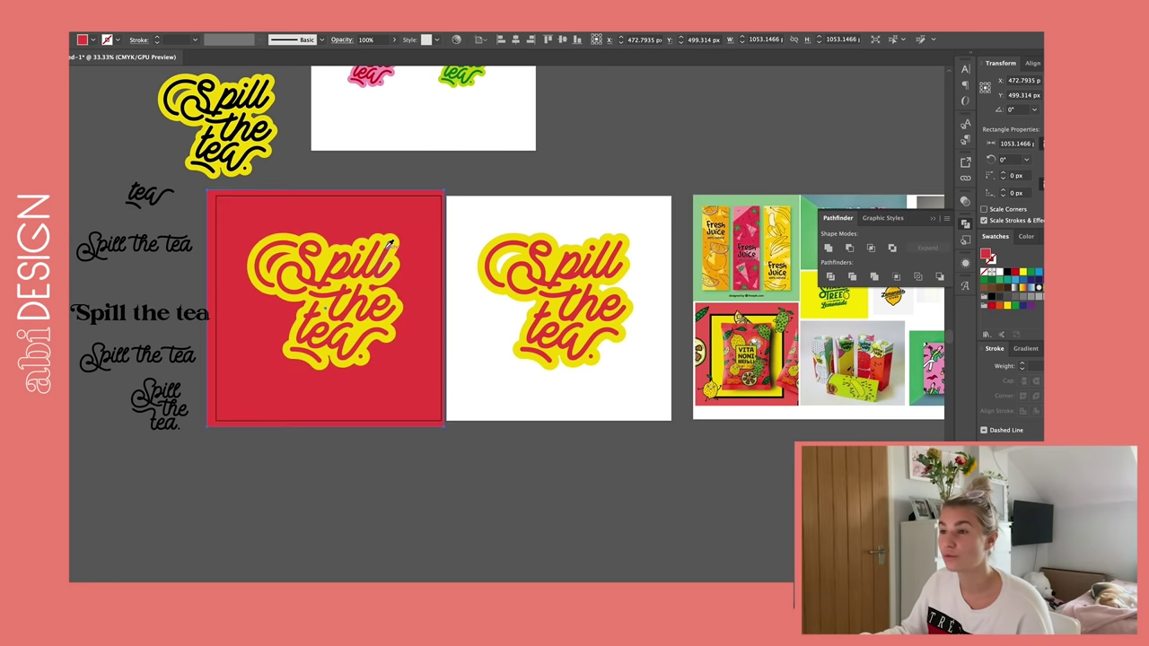
pyautogui.keyDown('ctrl'); pyautogui.click(555, 464); pyautogui.keyUp('ctrl')
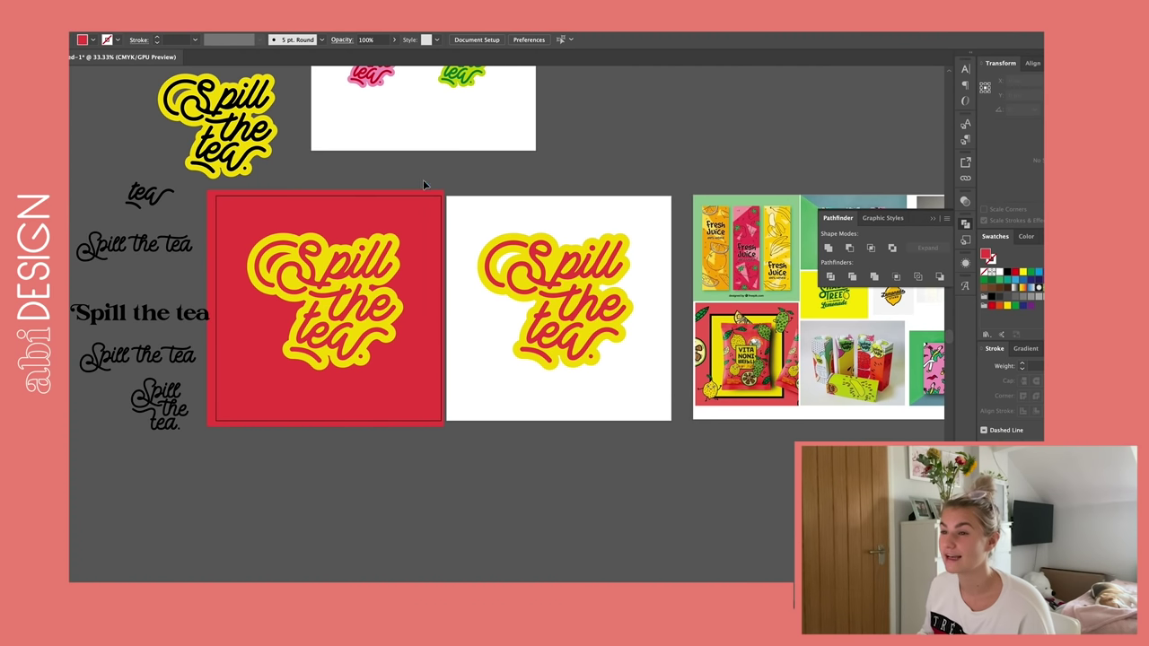
# - Nudge the logo's lettering and backing down together on the red background to centre them vertically
pyautogui.hotkey('ctrl', 'alt', 'a')
pyautogui.keyDown('shift'); pyautogui.click(412, 392); pyautogui.keyUp('shift')
pyautogui.hotkey('shift', 'Down')
pyautogui.hotkey('shift', 'Down')
pyautogui.hotkey('shift', 'Down')
pyautogui.hotkey('shift', 'Down')
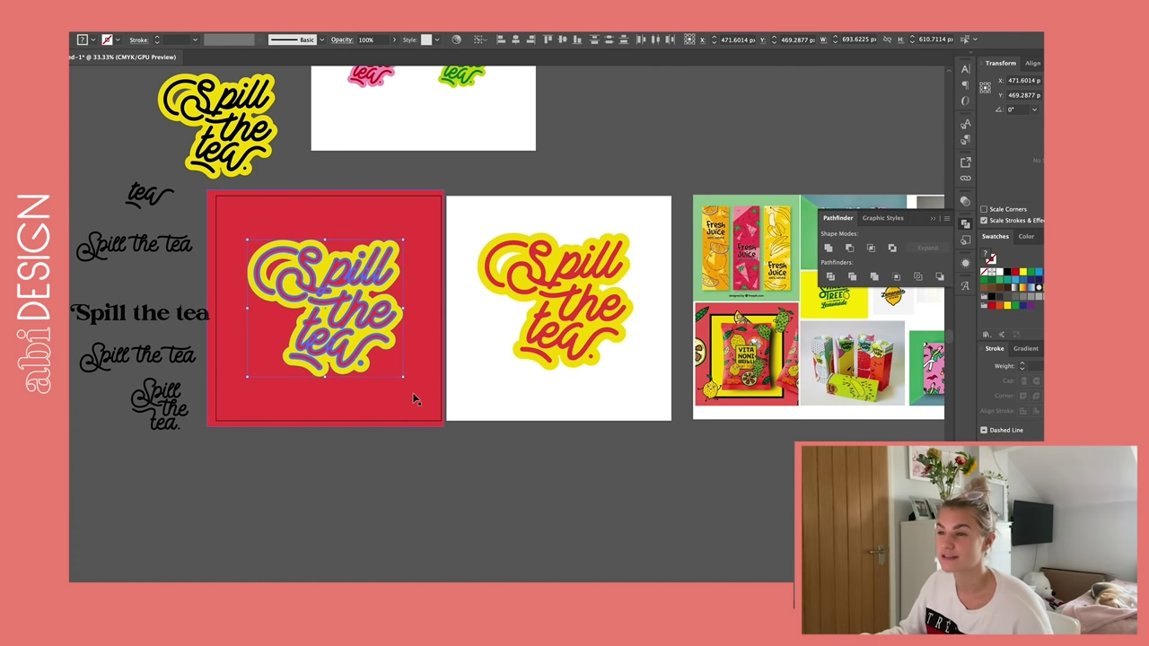
pyautogui.click(449, 444)
# - Examine the reference packaging images up close, especially the red-and-yellow Vita Noni packet, for how the colours are combined
pyautogui.scroll(1, 449, 445)
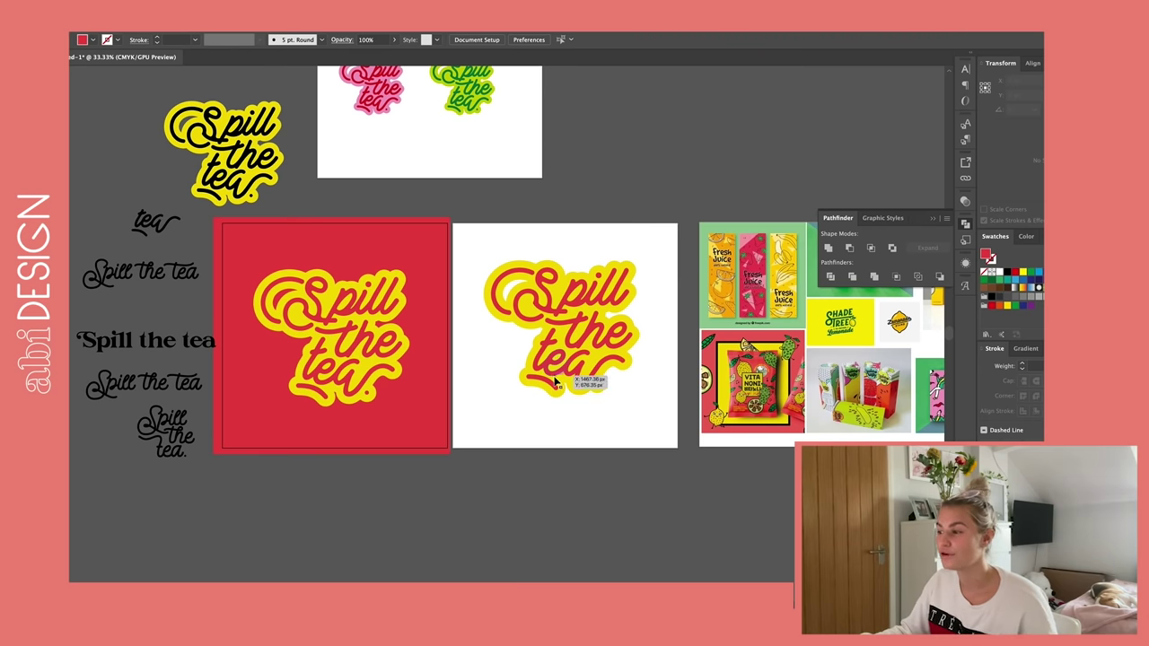
pyautogui.hscroll(2, 598, 458)
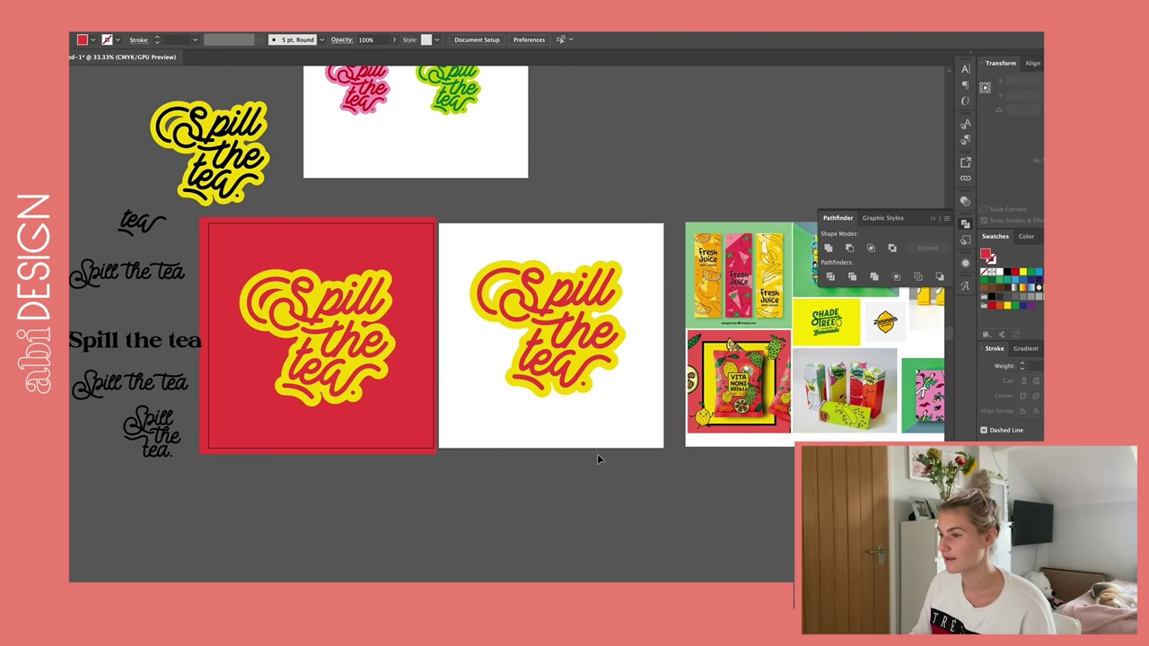
pyautogui.click(655, 406)
pyautogui.press('super+plus')
pyautogui.hotkey('ctrl', '+')
pyautogui.hotkey('ctrl', '+')
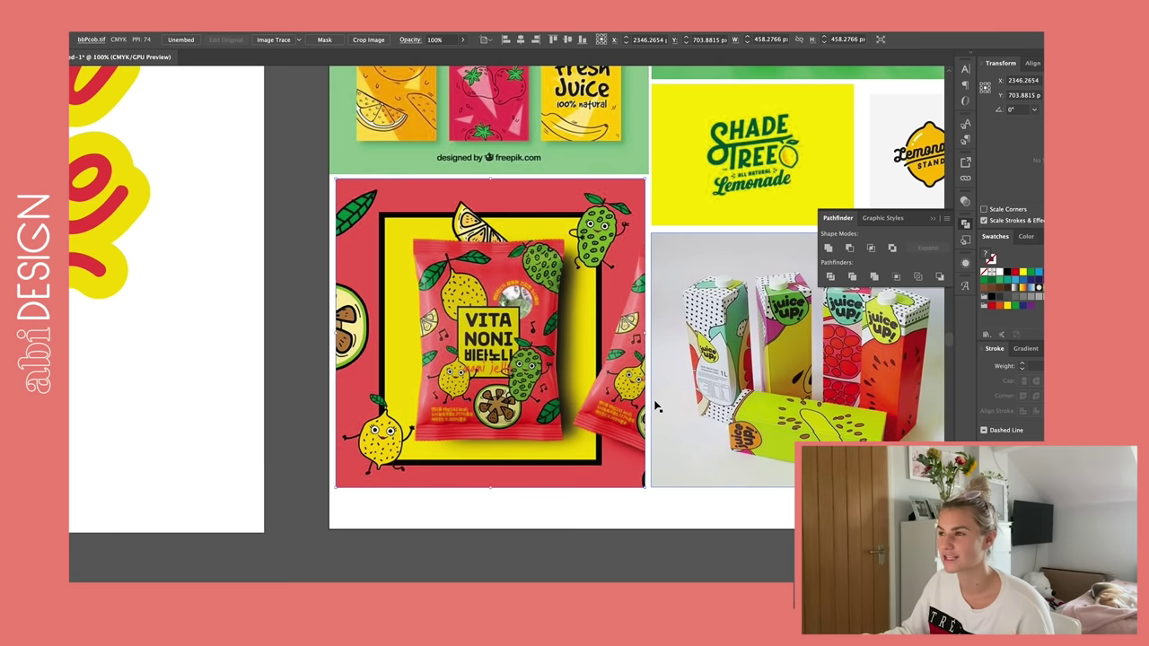
pyautogui.scroll(3, 655, 406)
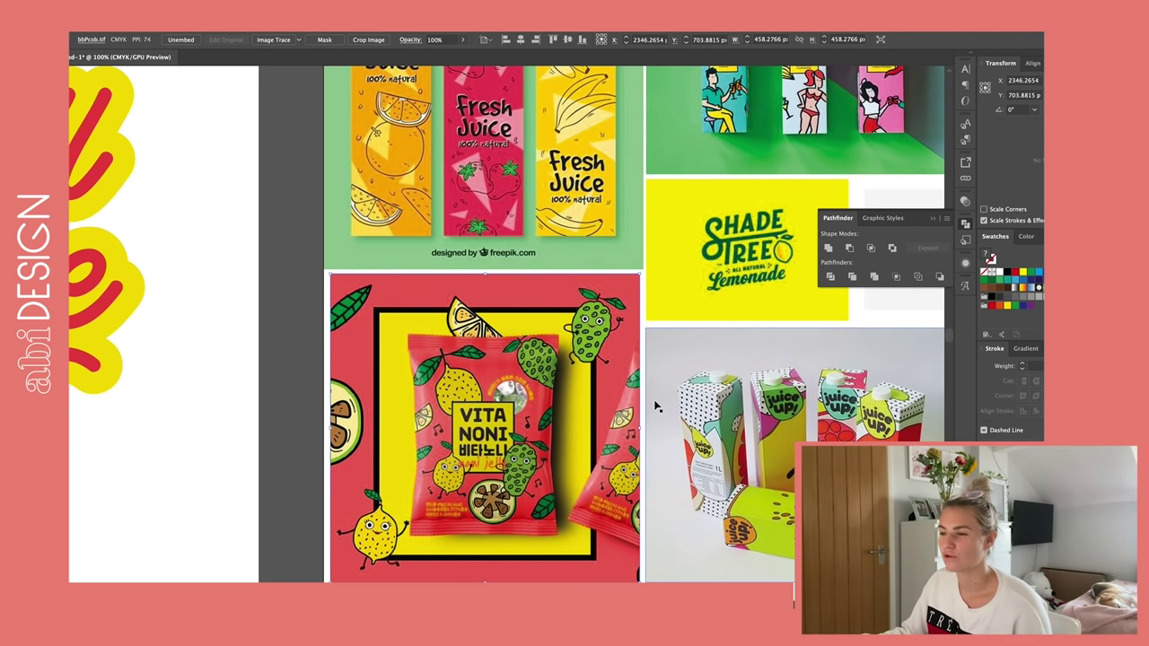
pyautogui.scroll(-1, 655, 406)
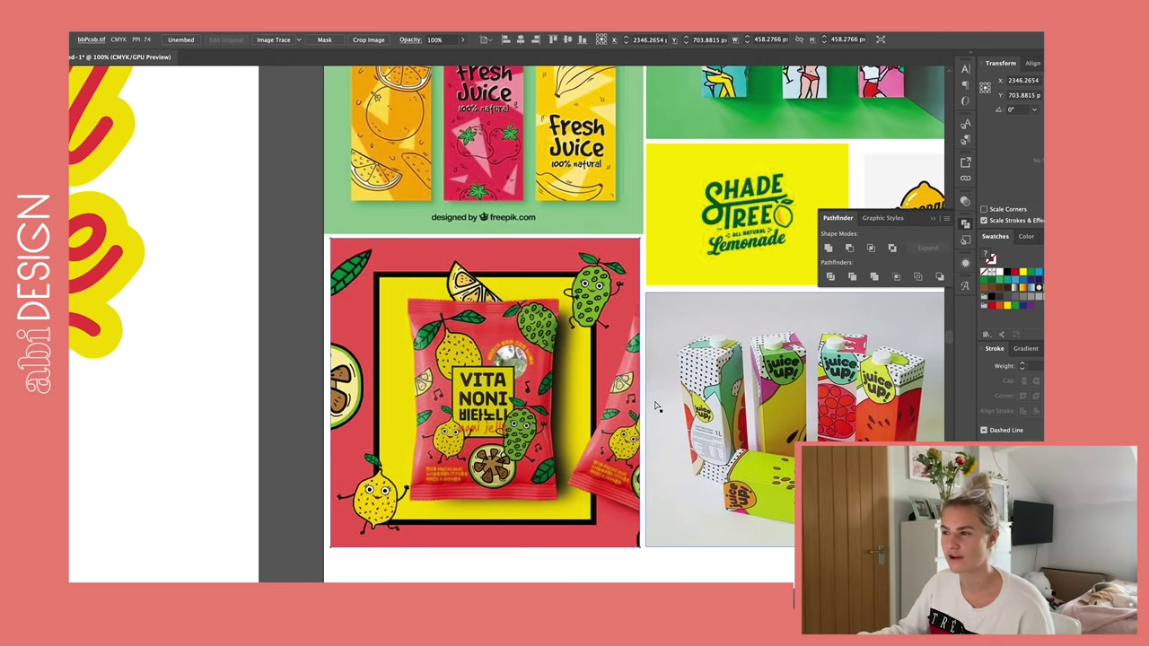
pyautogui.press('super+minus')
pyautogui.press('super+minus')
pyautogui.hscroll(-3, 400, 372)
pyautogui.hscroll(-5, 400, 373)
pyautogui.scroll(2, 400, 372)
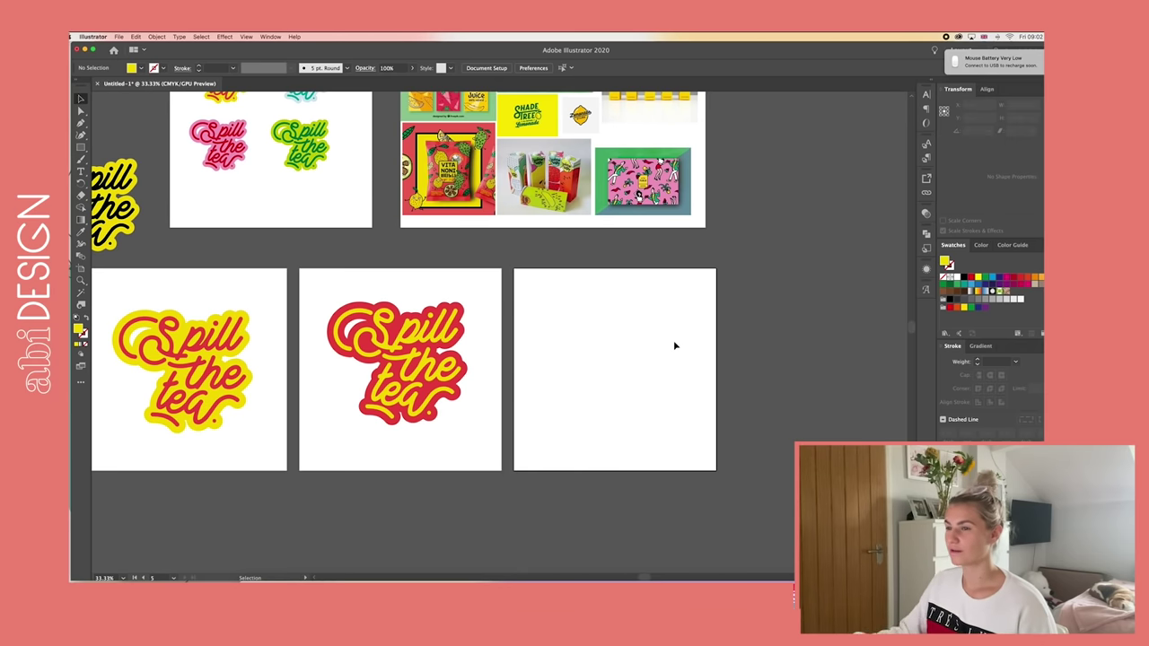
# - Compare the yellow-backed logo with red lettering against the red-backed logo with yellow lettering on their separate artboards
pyautogui.press('super+plus')
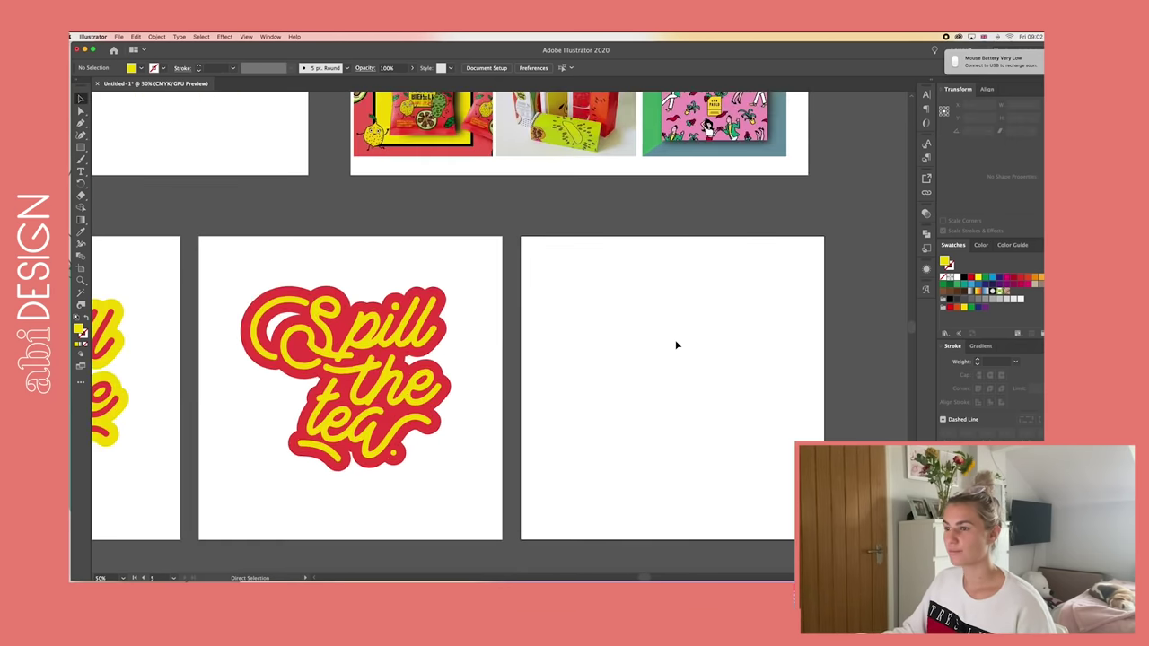
pyautogui.hscroll(-5, 676, 344)
pyautogui.hscroll(4, 677, 344)
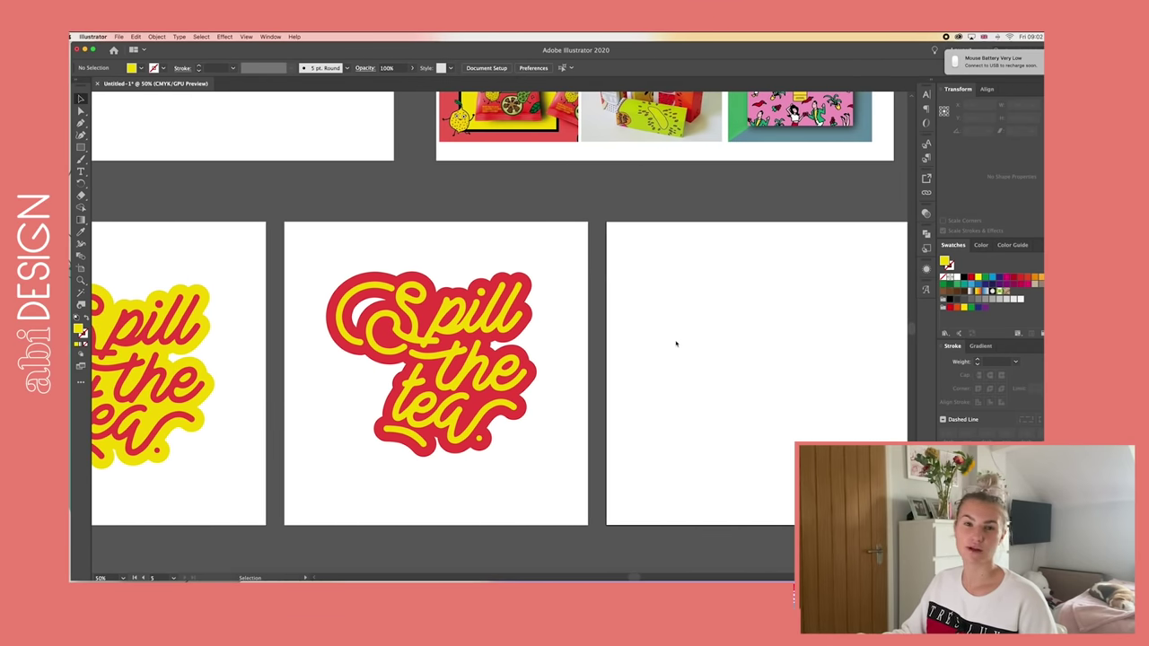
pyautogui.hscroll(2, 677, 344)
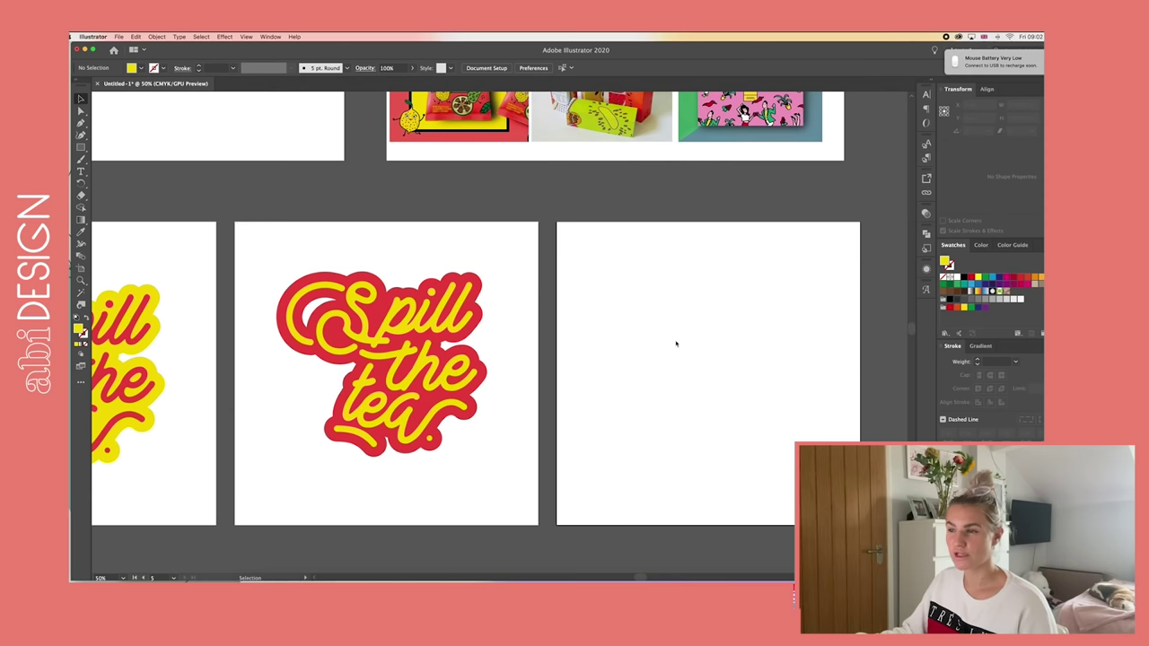
pyautogui.hscroll(-8, 616, 337)
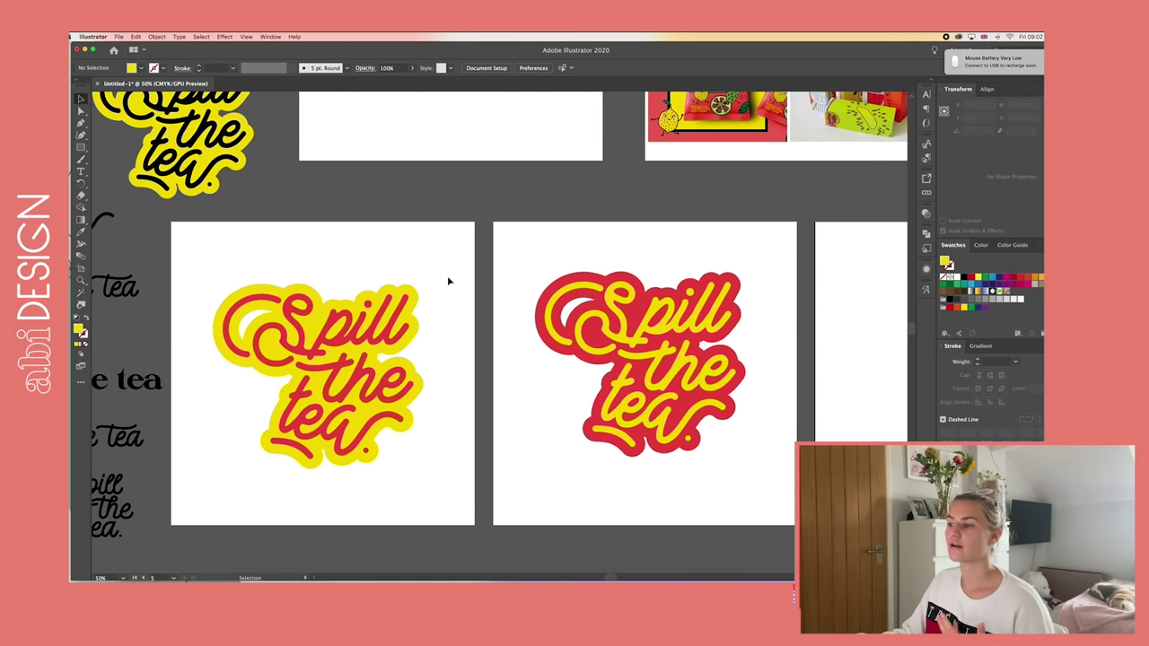
pyautogui.moveTo(448, 277); pyautogui.dragTo(230, 485)
pyautogui.click(449, 477)
pyautogui.hscroll(2, 663, 448)
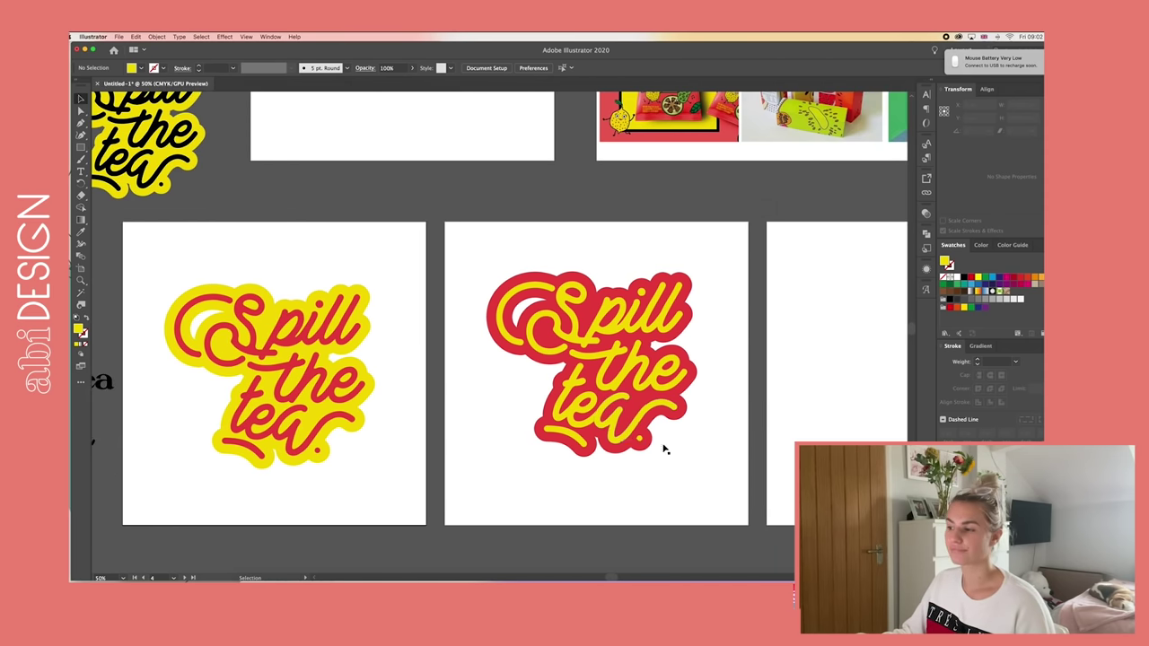
pyautogui.hscroll(5, 664, 448)
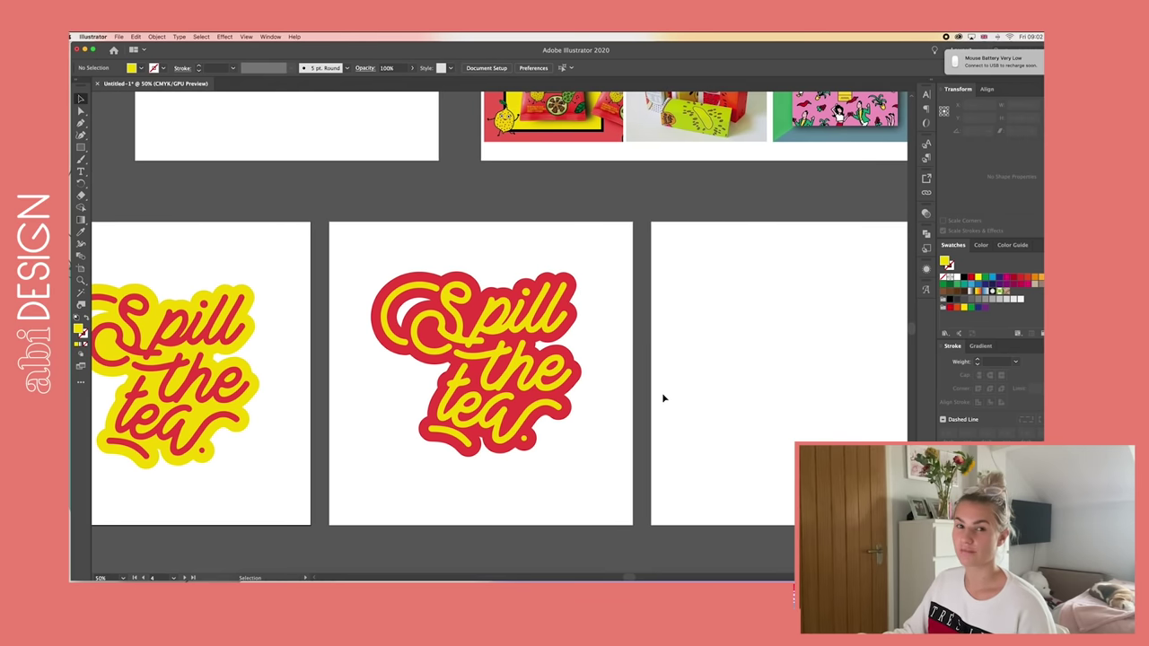
pyautogui.hscroll(6, 663, 397)
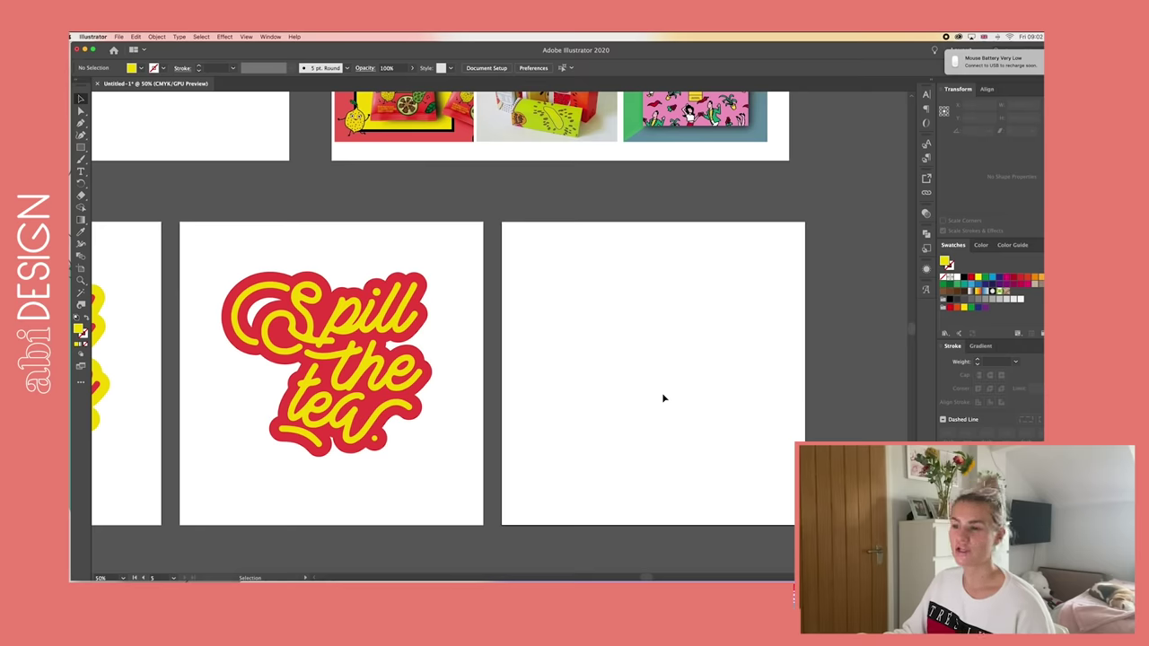
pyautogui.hscroll(2, 663, 397)
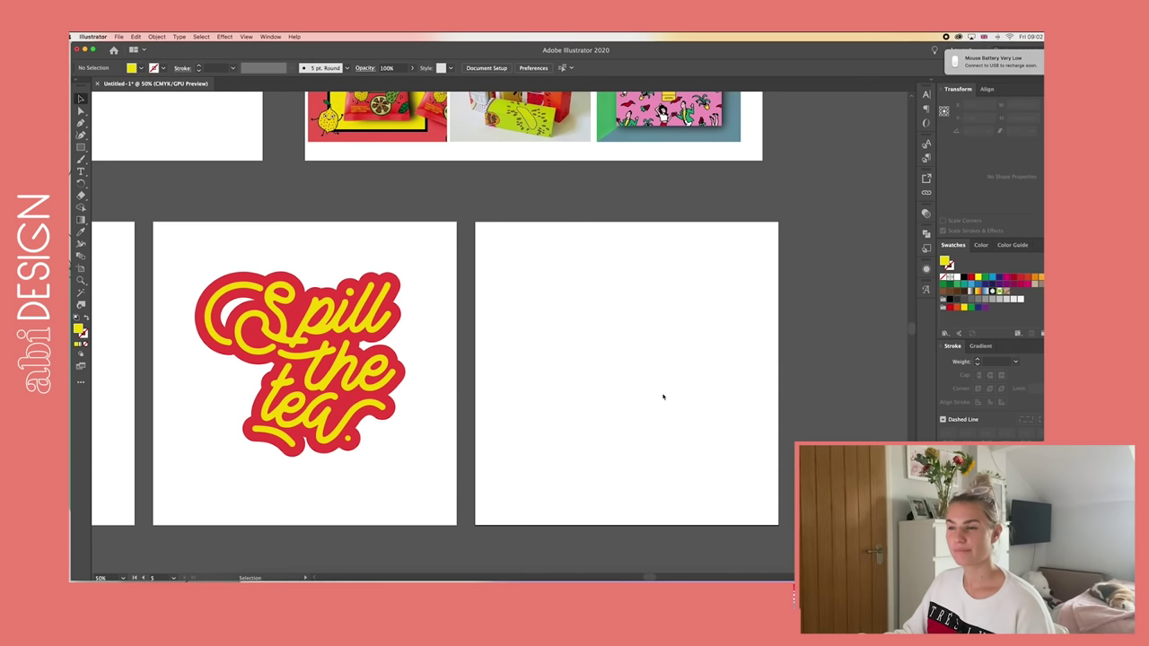
pyautogui.hscroll(-10, 656, 394)
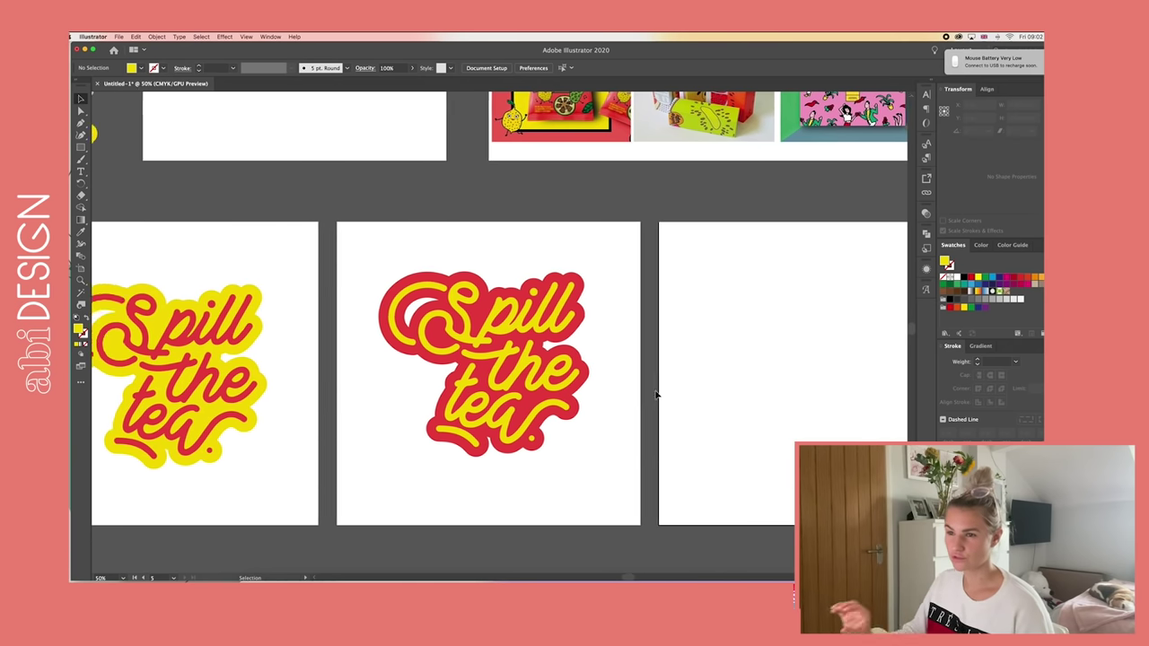
pyautogui.hscroll(2, 655, 394)
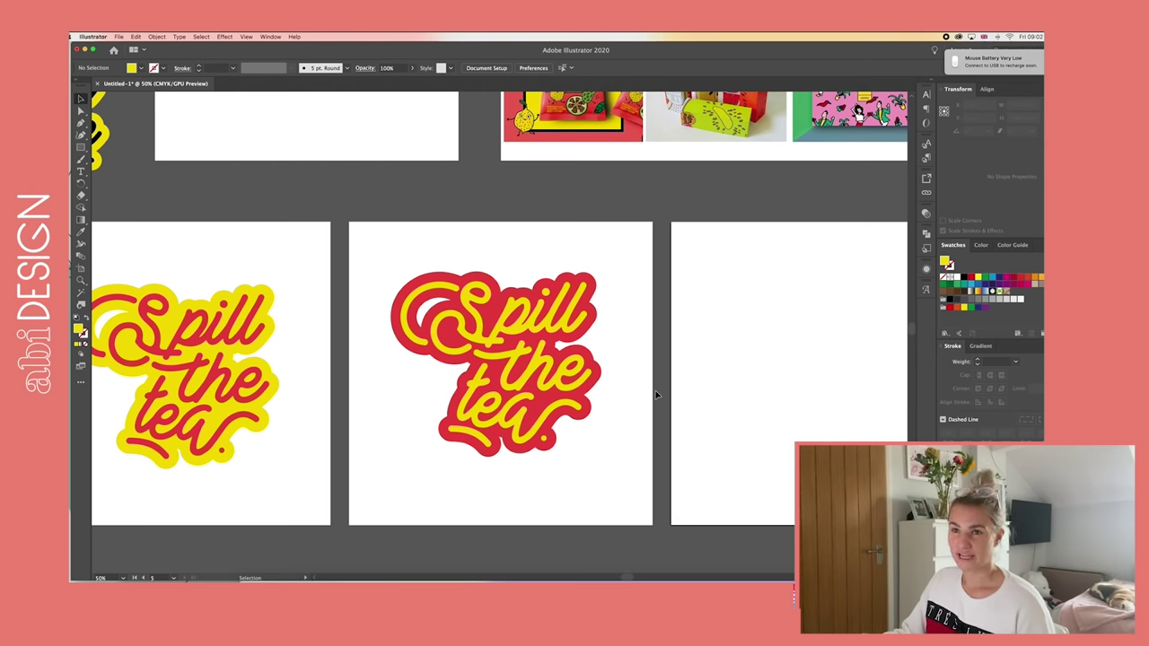
pyautogui.hscroll(14, 655, 395)
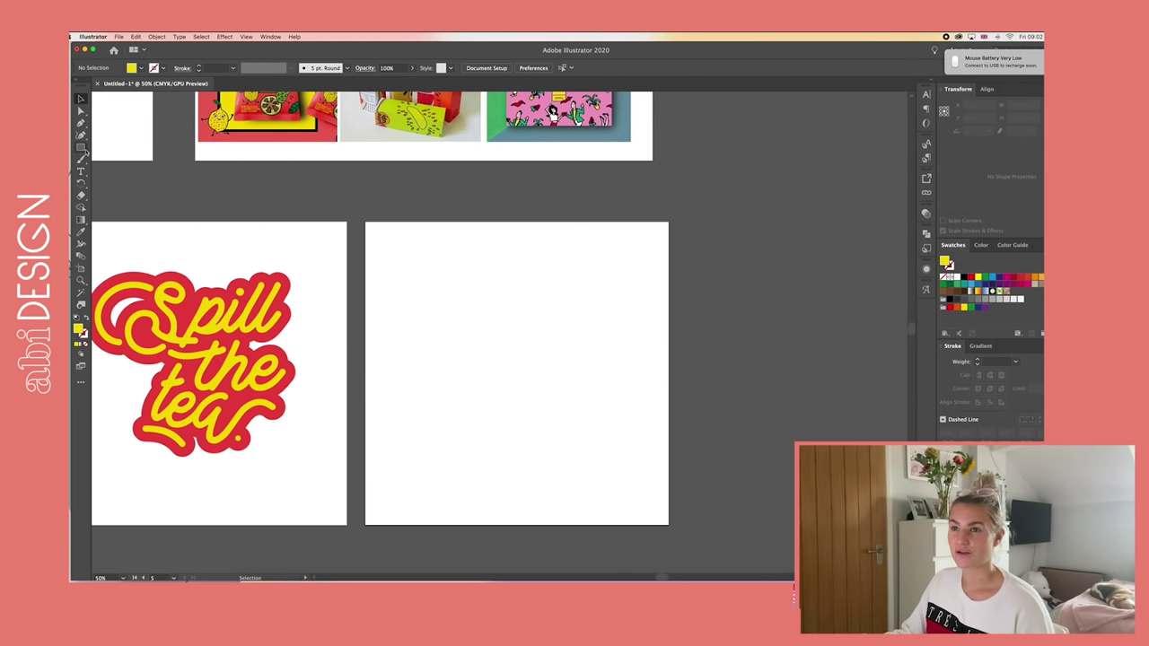
pyautogui.click(81, 147)
pyautogui.press('v')
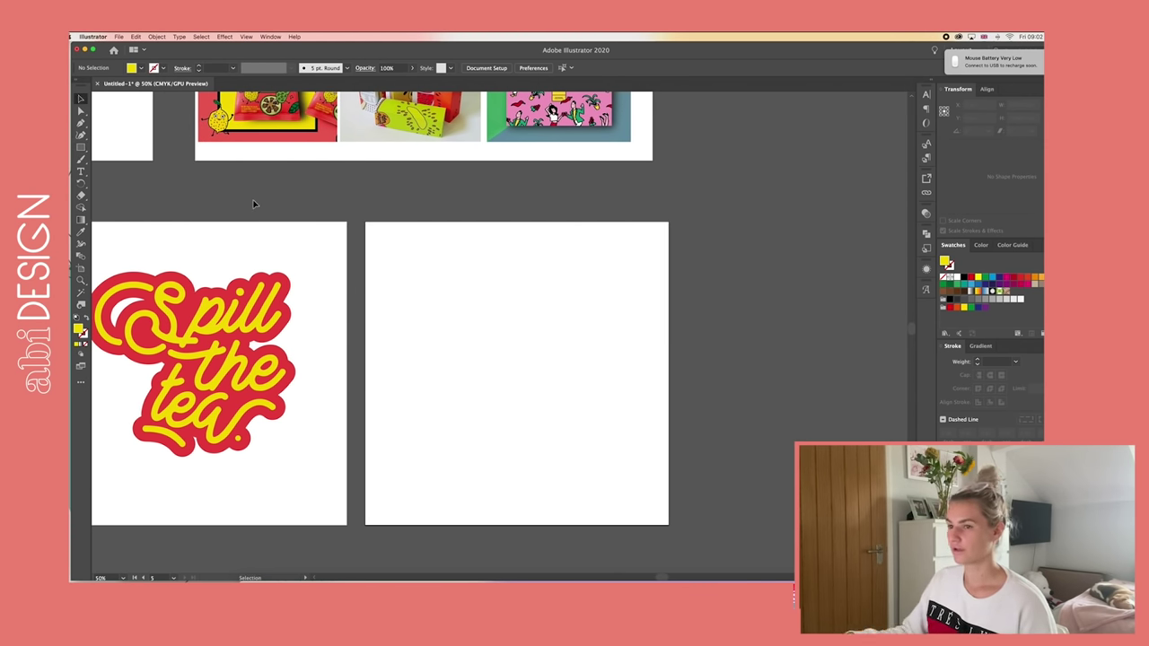
# - Isolate and copy the swashed capital S from the yellow lettering of the red-backed logo
pyautogui.hscroll(-7, 253, 199)
pyautogui.press('super+equal')
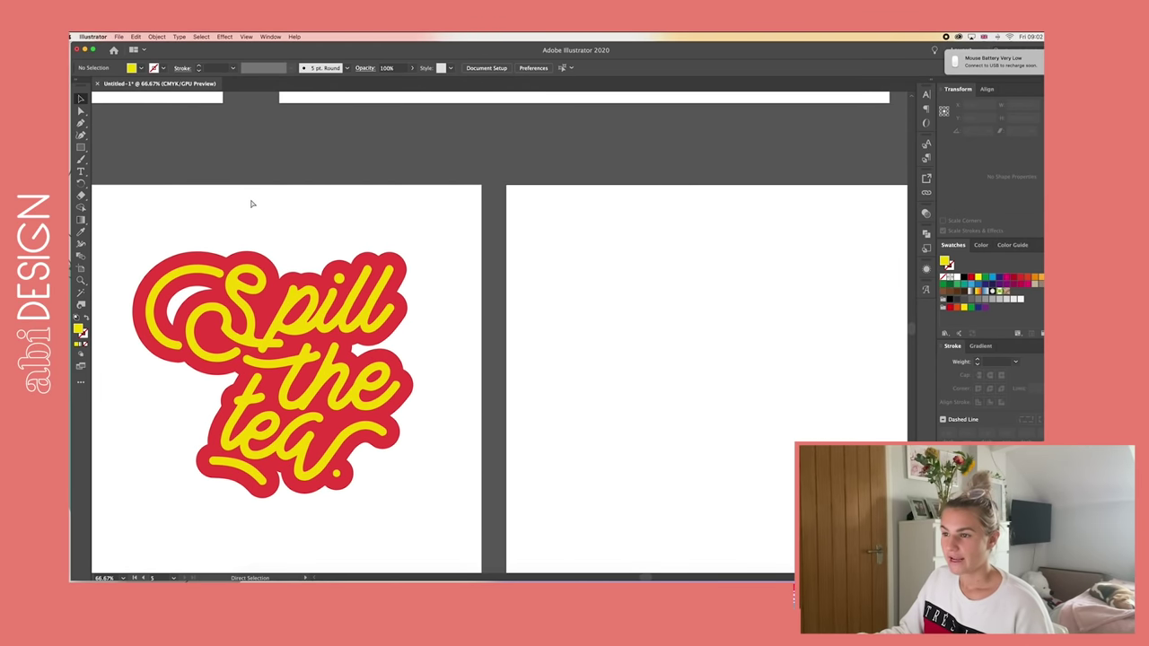
pyautogui.hscroll(-6, 250, 200)
pyautogui.doubleClick(373, 323)
pyautogui.click(386, 333)
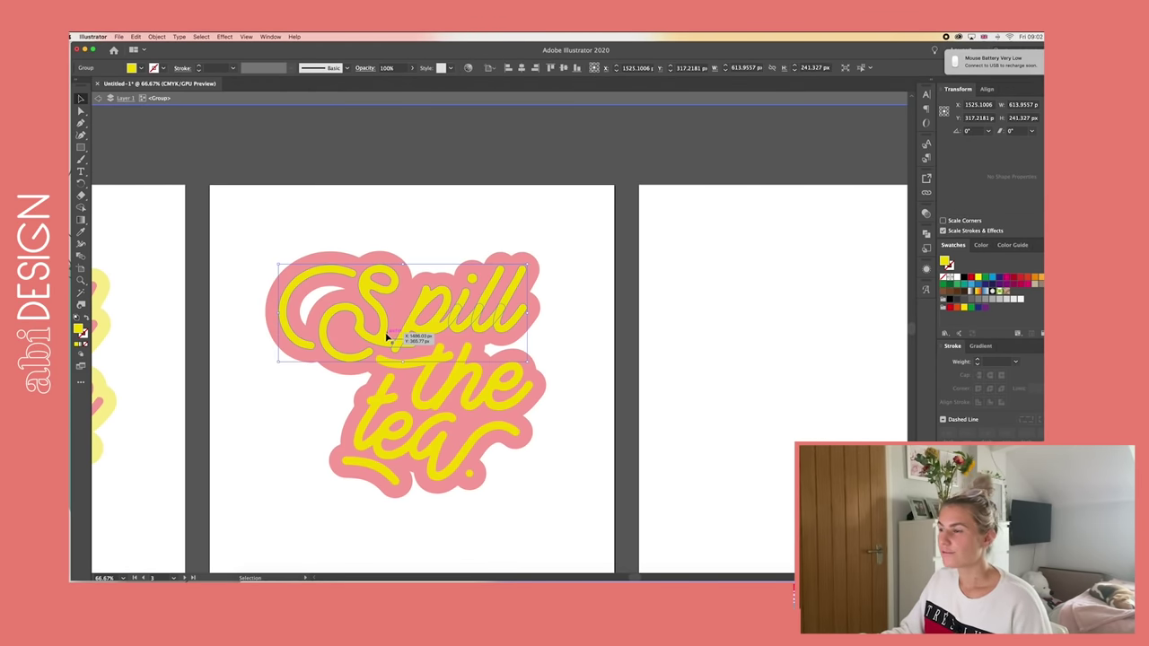
pyautogui.doubleClick(384, 335)
pyautogui.click(379, 341)
pyautogui.press('super+c')
pyautogui.doubleClick(742, 352)
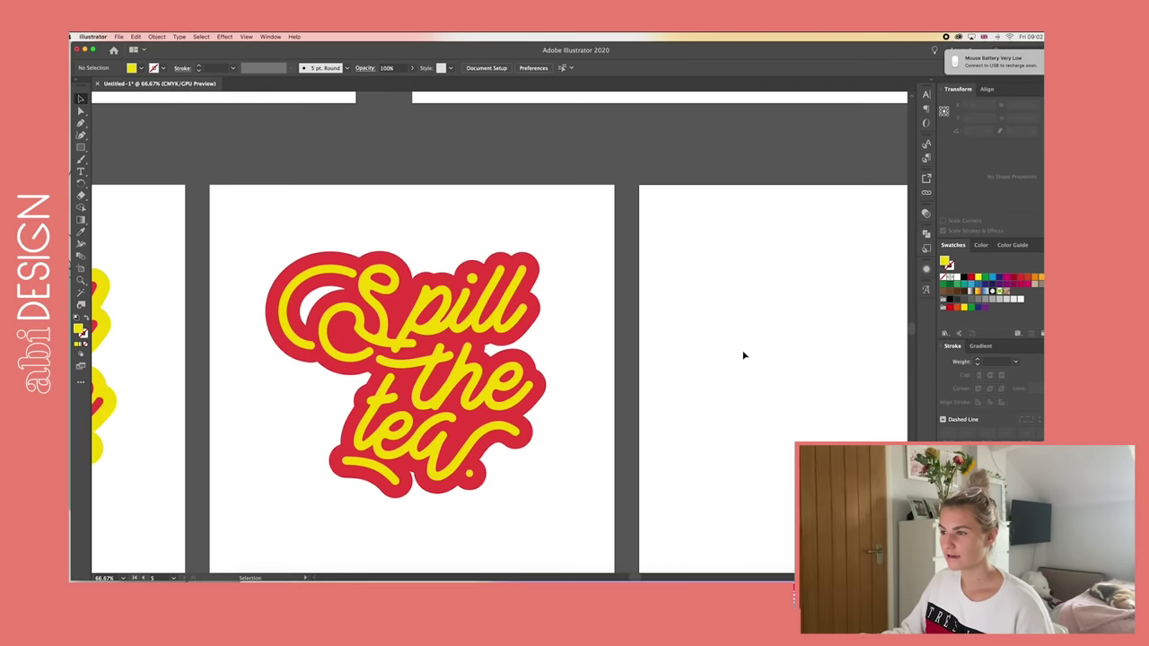
# - Paste the copied S onto the blank artboard and position it in the artboard's upper middle
pyautogui.hscroll(10, 742, 351)
pyautogui.press('super+v')
pyautogui.moveTo(523, 333); pyautogui.dragTo(598, 361)
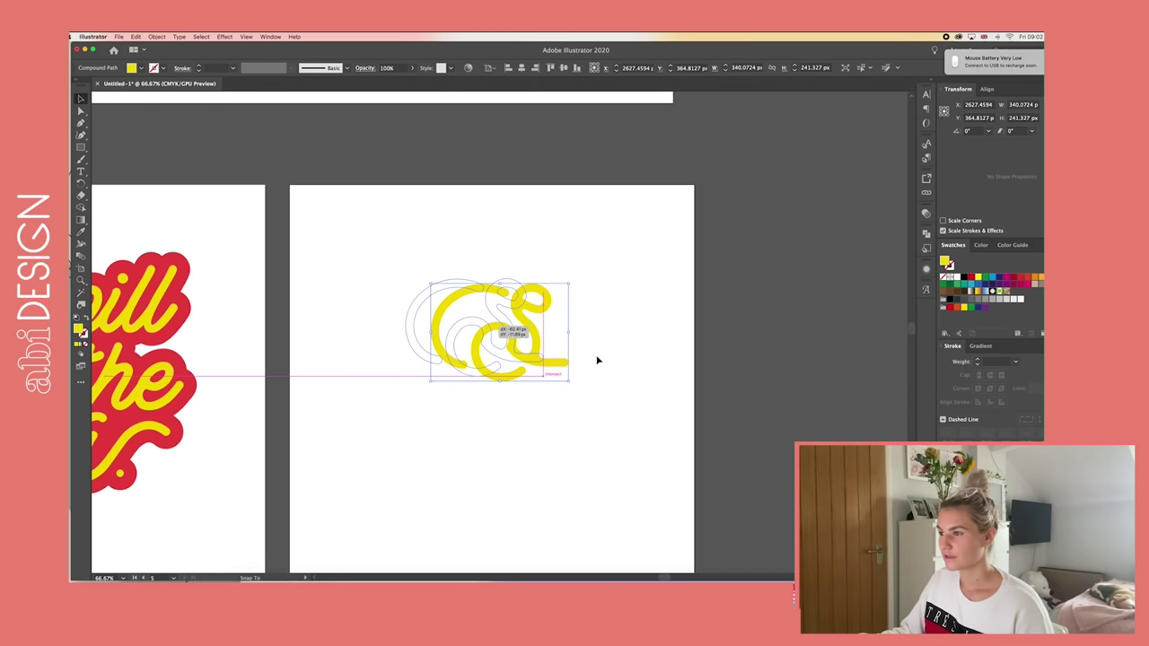
pyautogui.hscroll(-3, 439, 279)
pyautogui.click(439, 279)
pyautogui.click(558, 319)
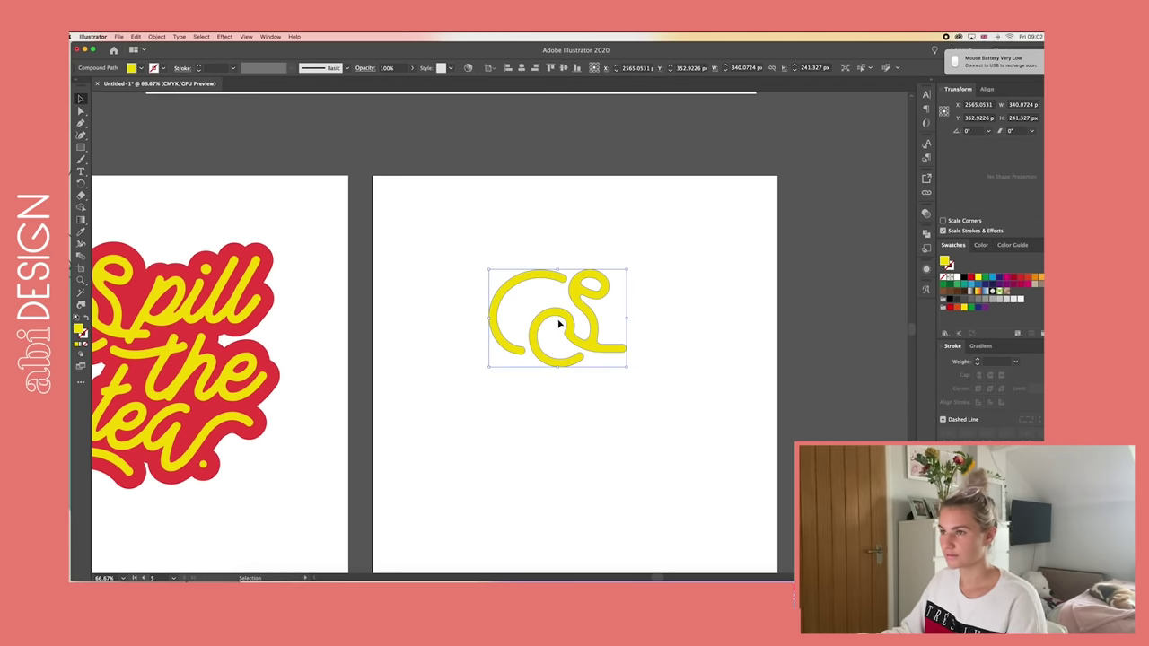
# - Recolour the pasted S with the red sampled from the logo's backing
pyautogui.scroll(-1, 558, 320)
pyautogui.hscroll(-5, 558, 323)
pyautogui.scroll(-1, 558, 323)
pyautogui.press('i')
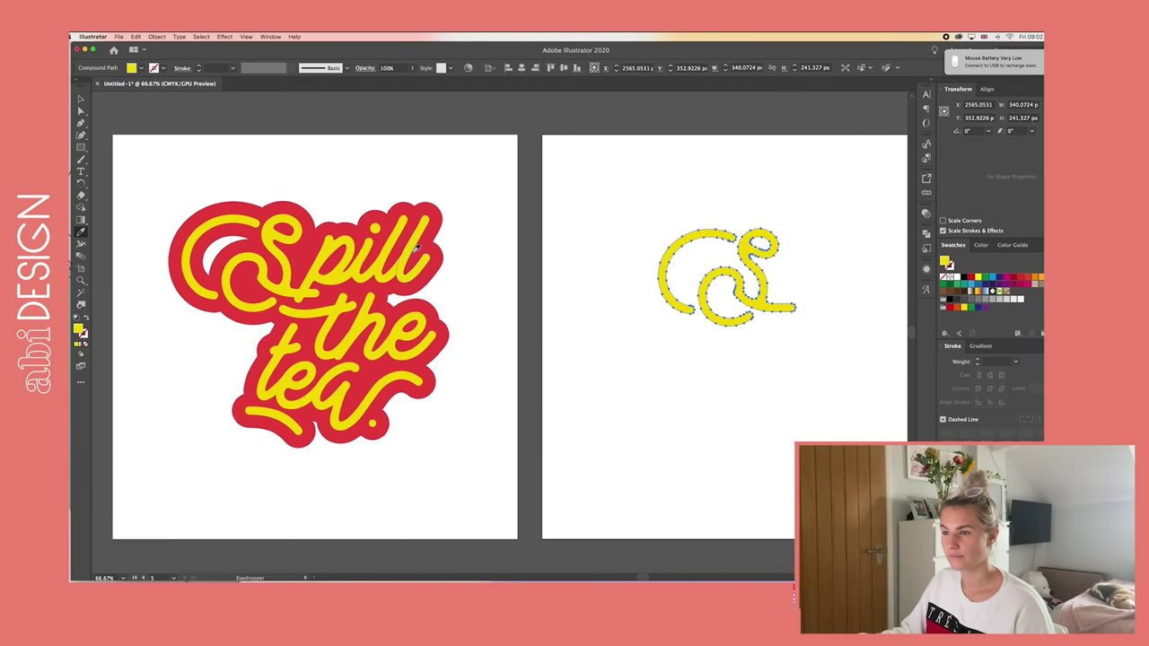
pyautogui.click(439, 207)
pyautogui.click(80, 99)
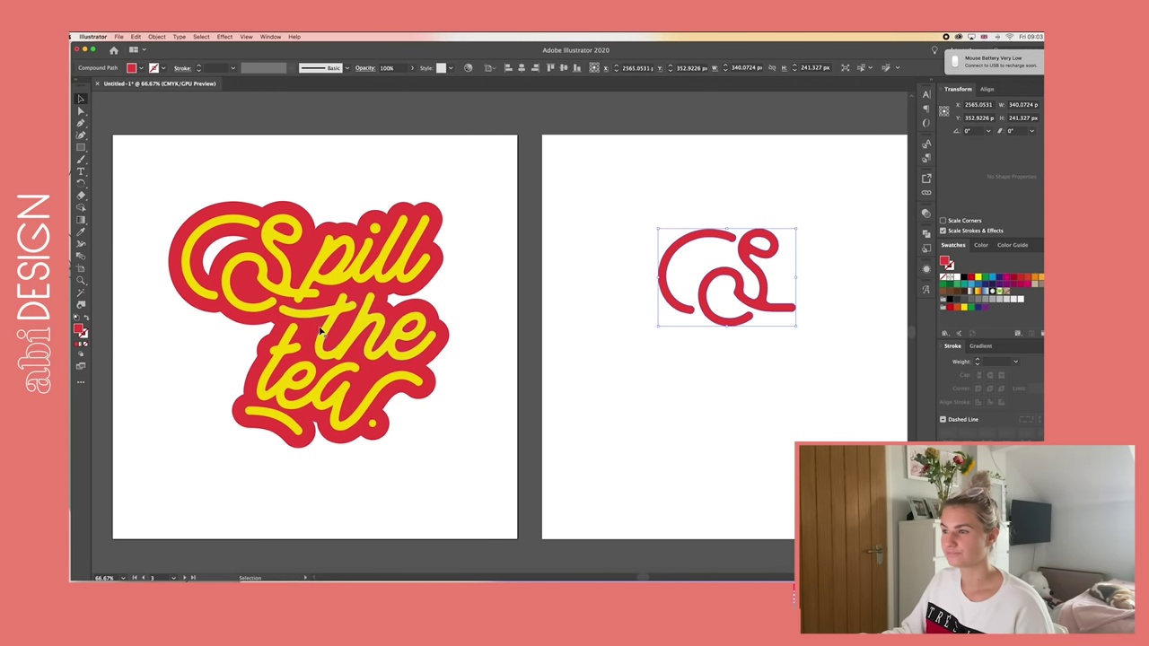
pyautogui.click(340, 321)
pyautogui.click(558, 369)
# - Add a lowercase "t" as text beside the S and enlarge it so it overlaps the S's tail
pyautogui.hscroll(5, 561, 368)
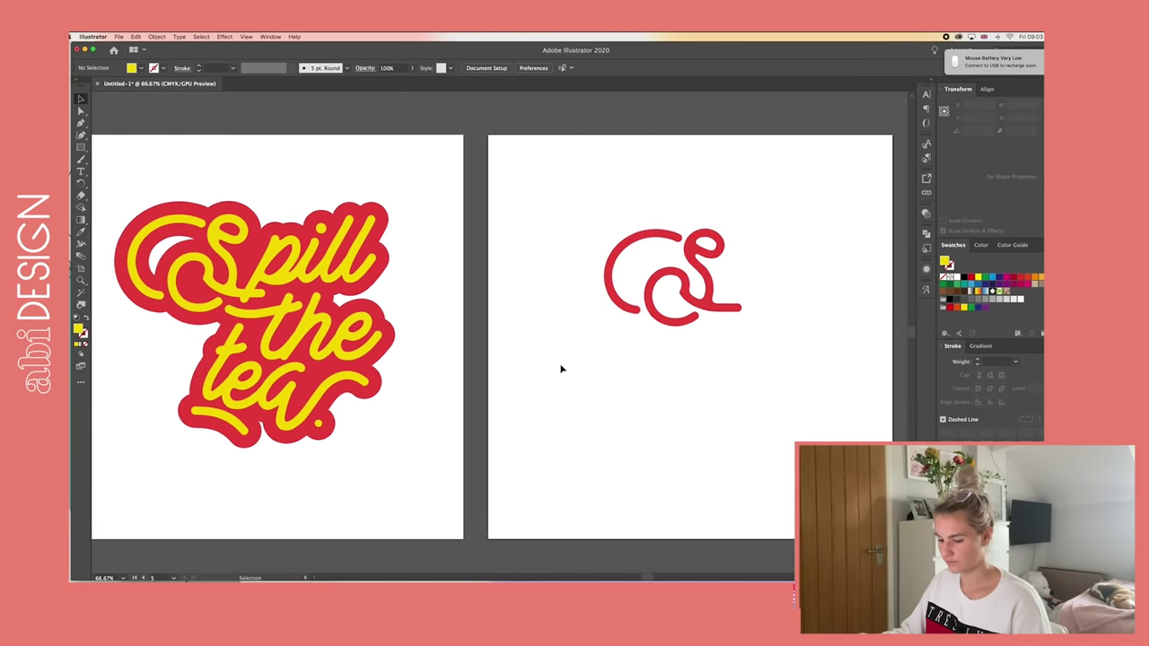
pyautogui.press('t')
pyautogui.click(654, 296)
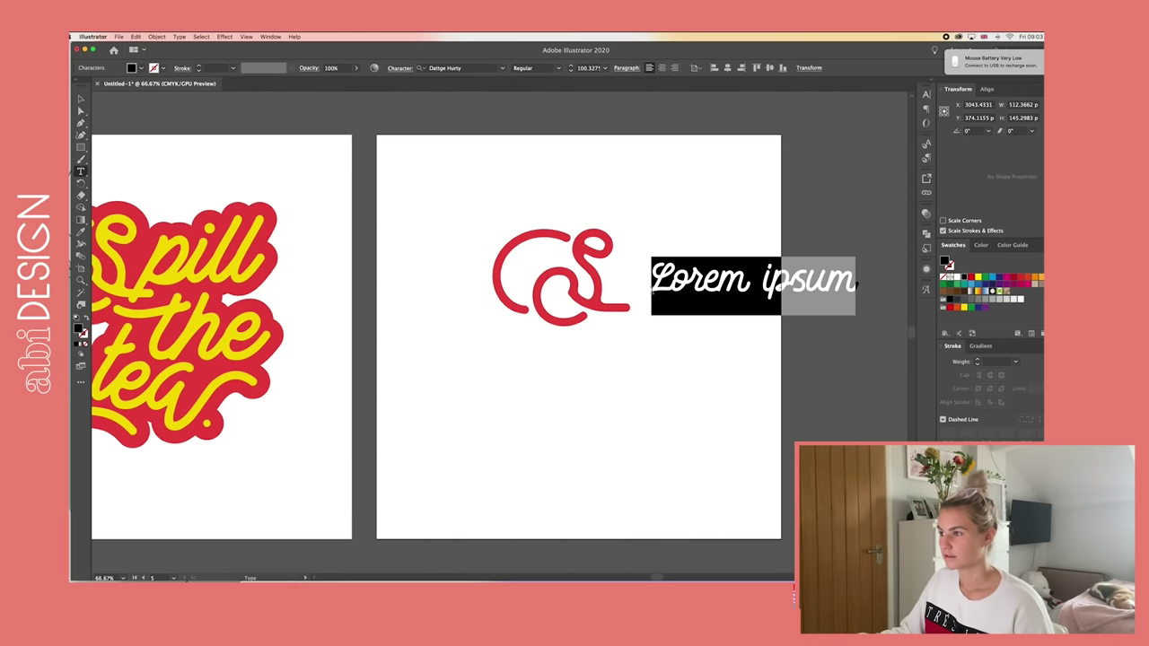
pyautogui.write('t')
pyautogui.click(80, 99)
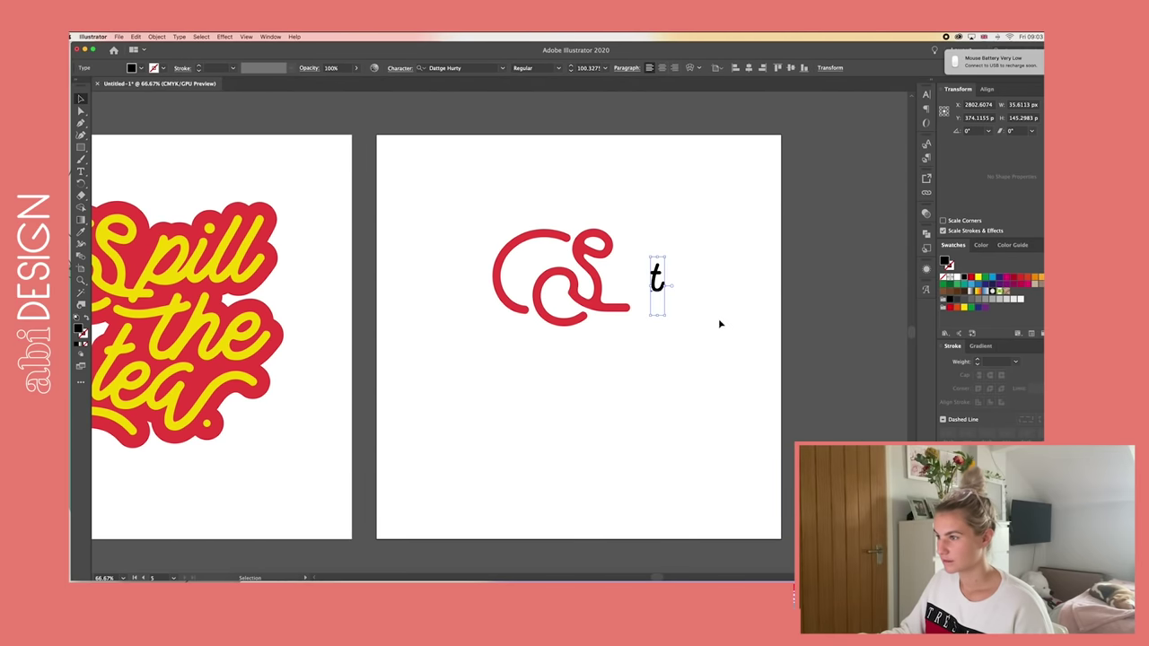
pyautogui.moveTo(666, 287); pyautogui.dragTo(627, 299)
# - Match the colour of the "t" to the red of the S
pyautogui.press('i')
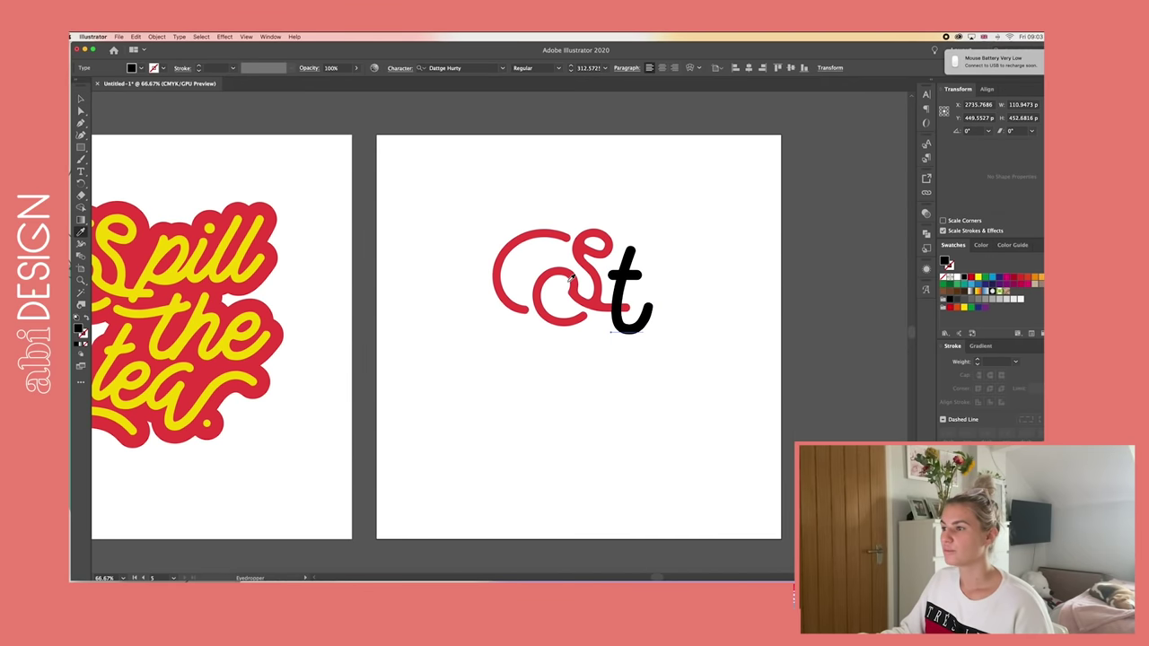
pyautogui.click(578, 278)
pyautogui.press('v')
pyautogui.click(692, 215)
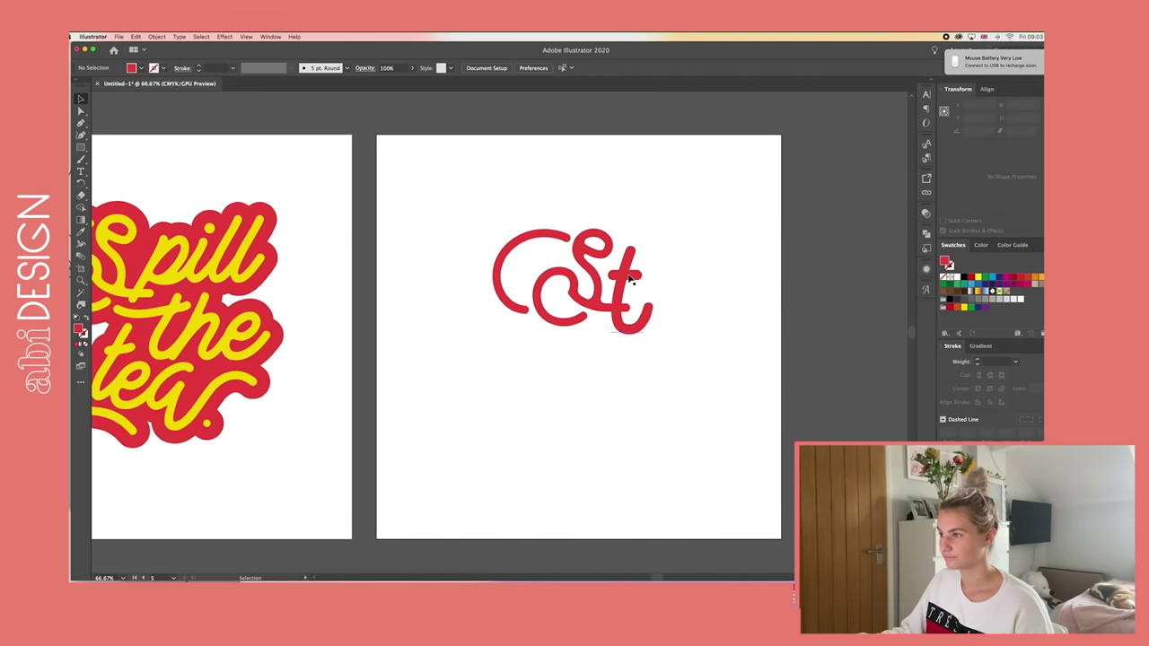
# - Undo moving the red "t" and place a duplicate of it directly to its right instead
pyautogui.moveTo(628, 278); pyautogui.dragTo(661, 280)
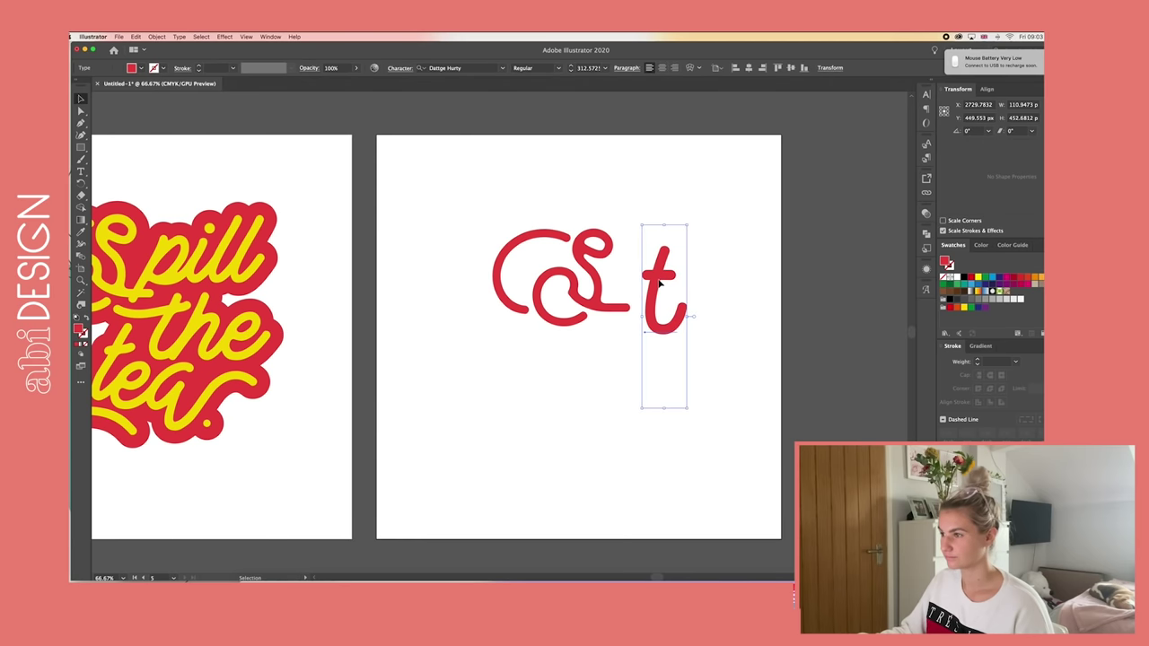
pyautogui.press('t')
pyautogui.press('super+z')
pyautogui.press('v')
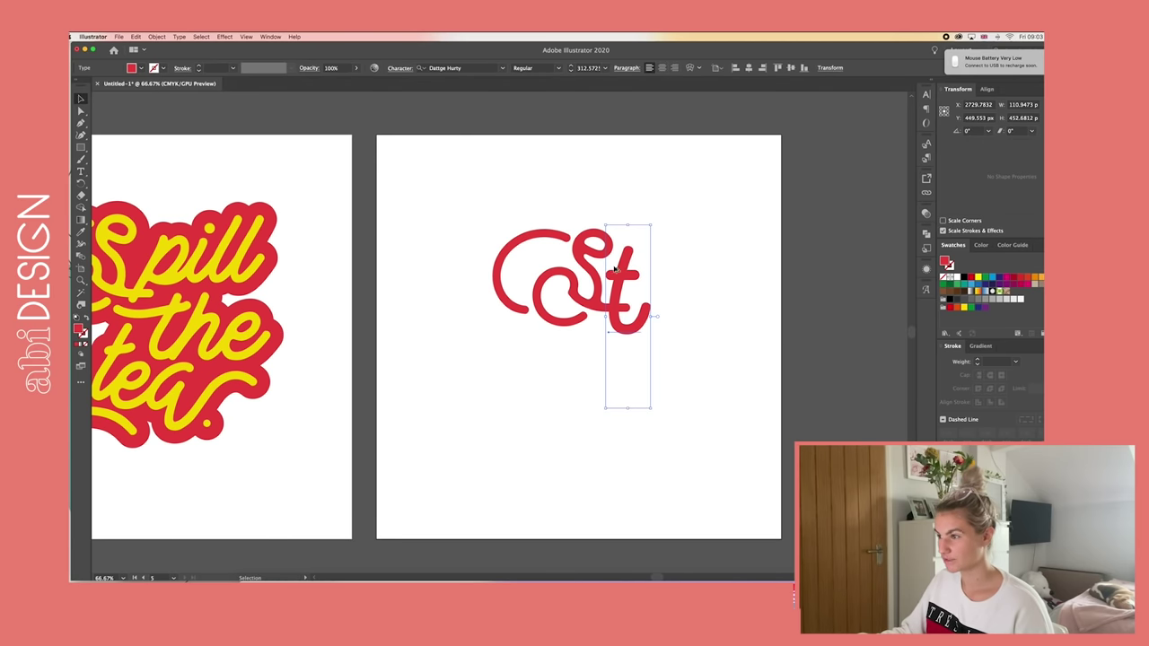
pyautogui.moveTo(650, 281); pyautogui.dragTo(683, 276)
# - Swap the second "t" for its alternate glyph with a long swash crossbar and lower it to meet the first "t"
pyautogui.press('t')
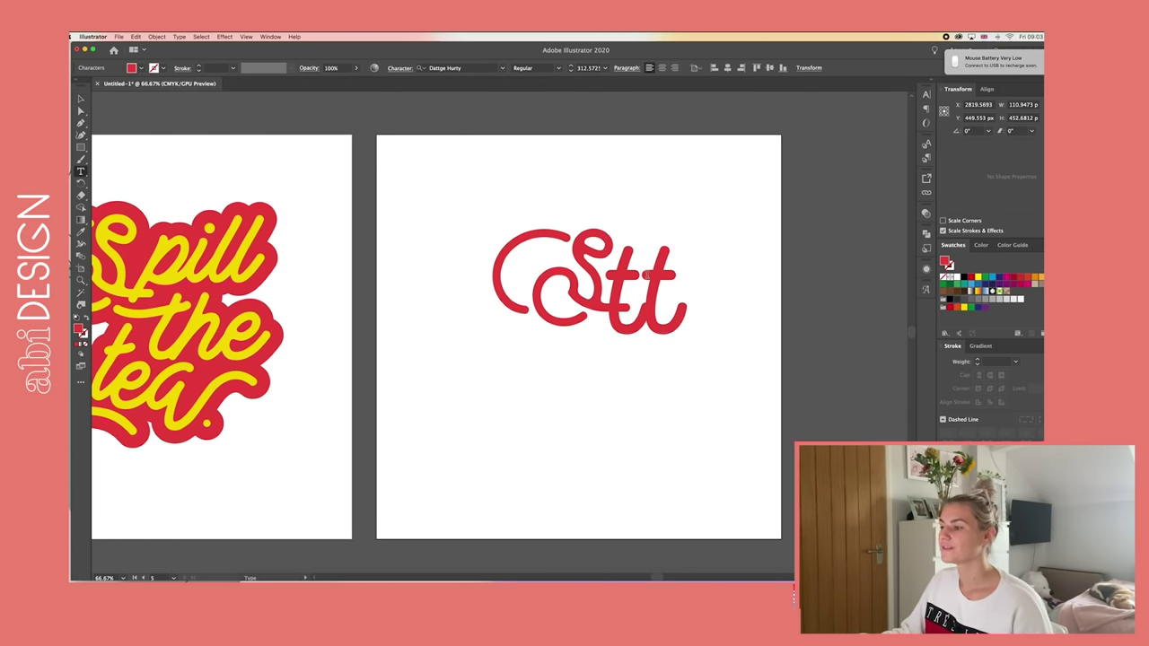
pyautogui.doubleClick(680, 272)
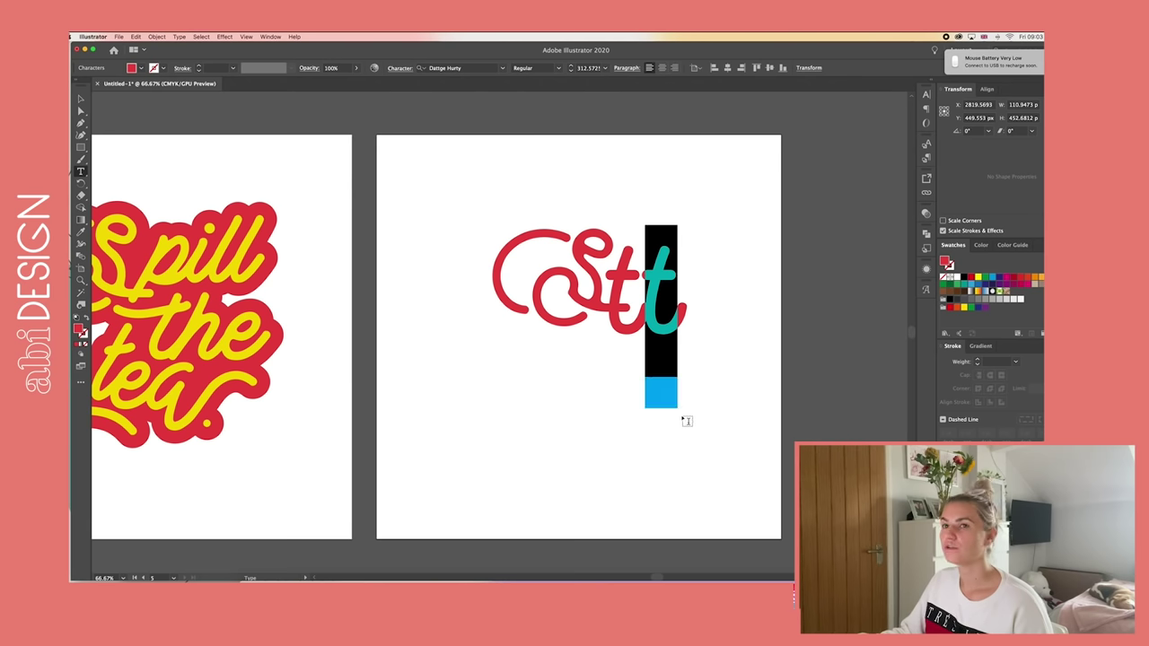
pyautogui.click(698, 415)
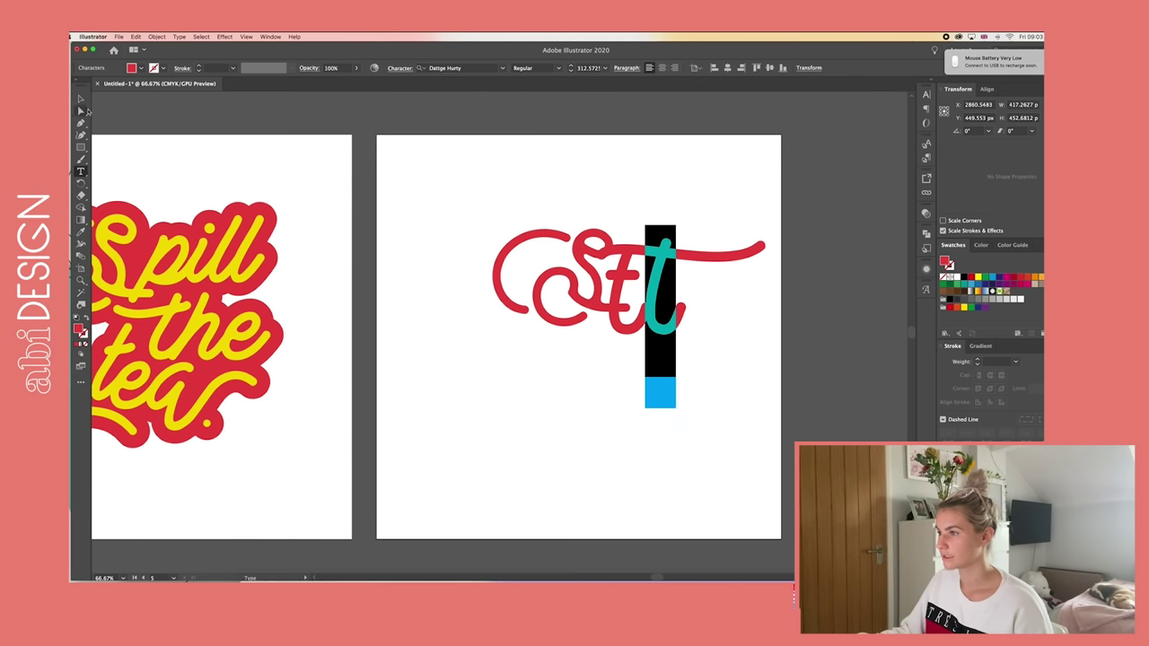
pyautogui.click(80, 99)
pyautogui.moveTo(656, 269); pyautogui.dragTo(653, 295)
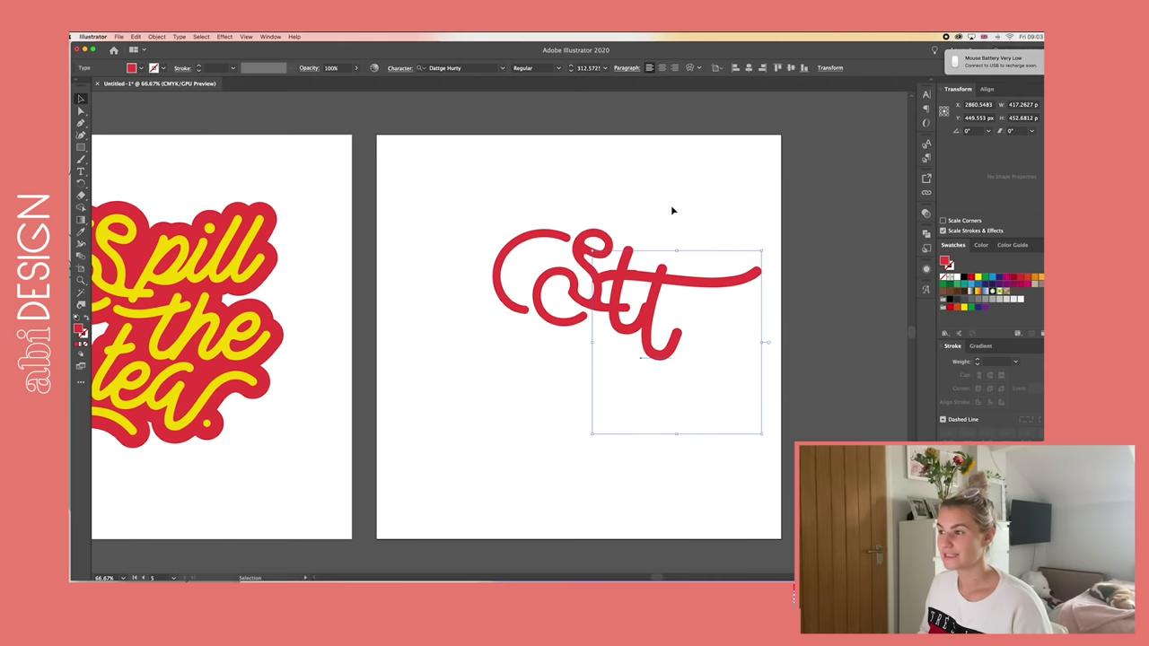
# - Fine-tune the swashed "t" vertically so its crossbar runs through the first "t"
pyautogui.click(671, 210)
pyautogui.click(664, 278)
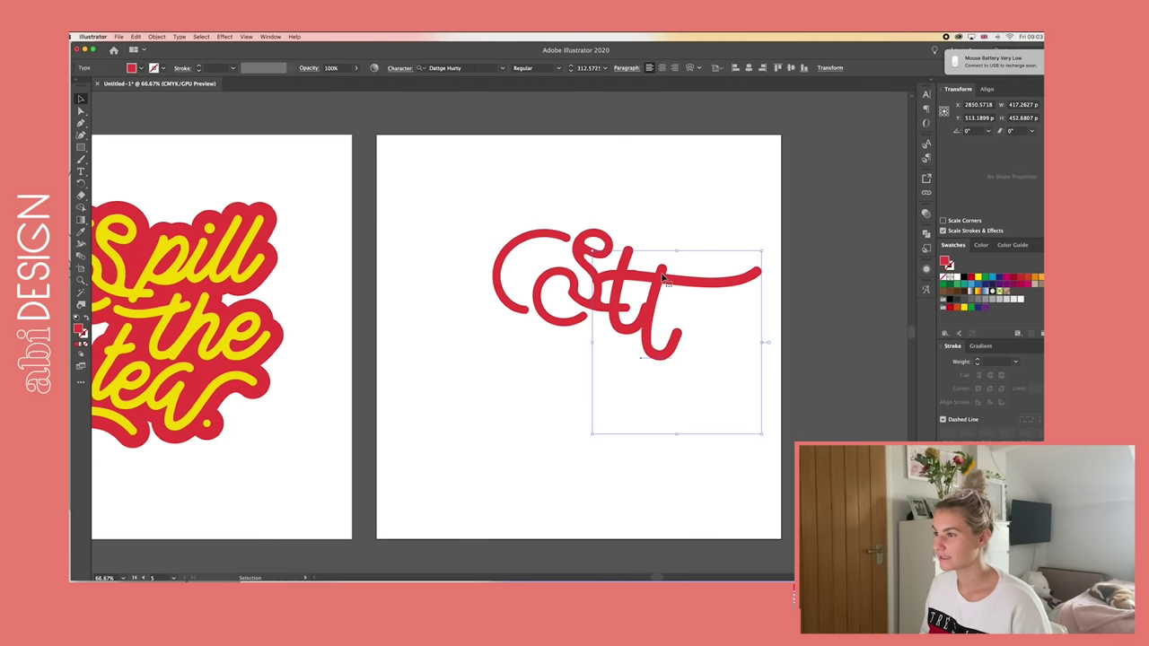
pyautogui.press('Up')
pyautogui.press('Up')
pyautogui.press('Down')
pyautogui.press('Down')
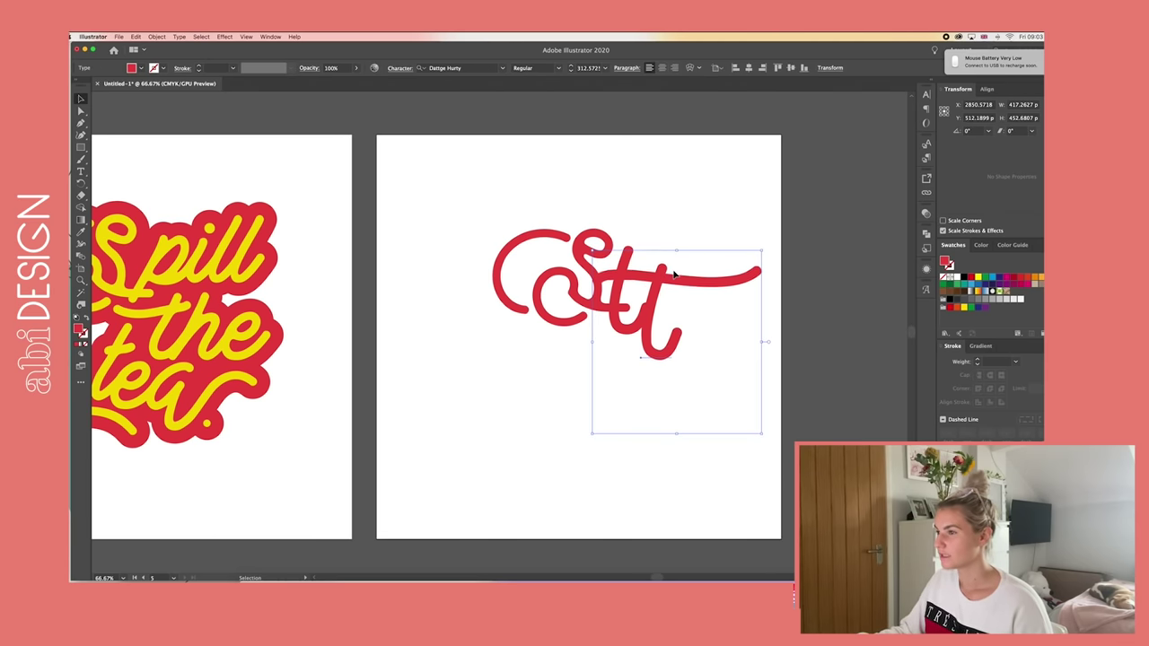
pyautogui.click(679, 234)
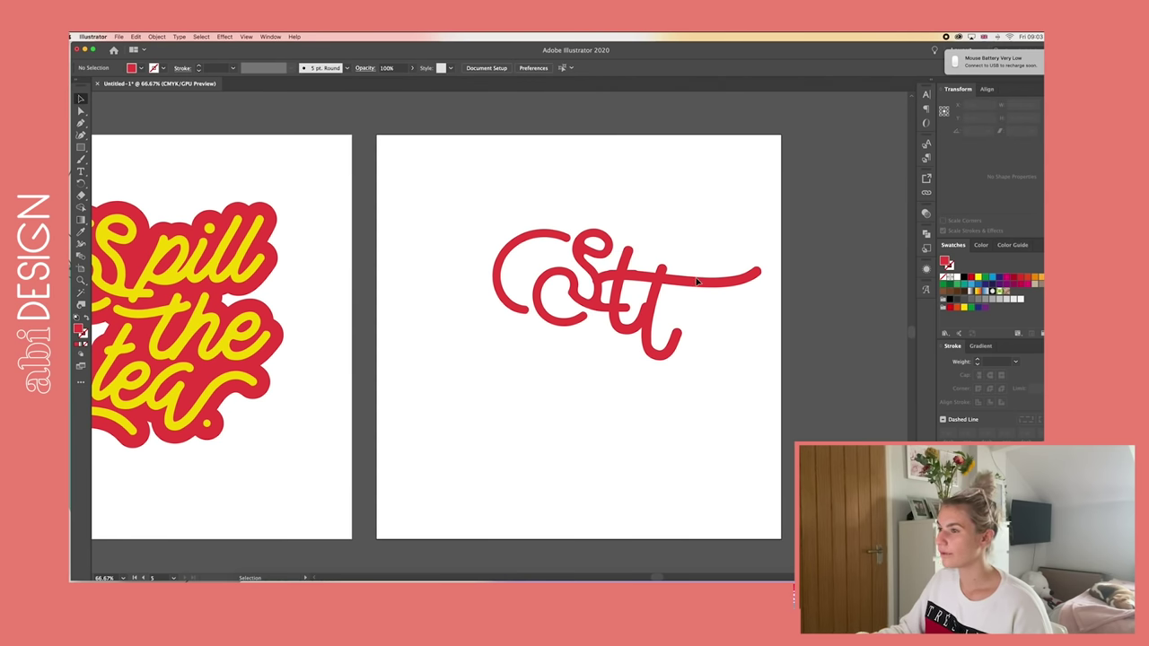
# - Move the S and both "t" letters together towards the artboard's left side
pyautogui.moveTo(768, 190); pyautogui.dragTo(453, 372)
pyautogui.moveTo(617, 283); pyautogui.dragTo(537, 276)
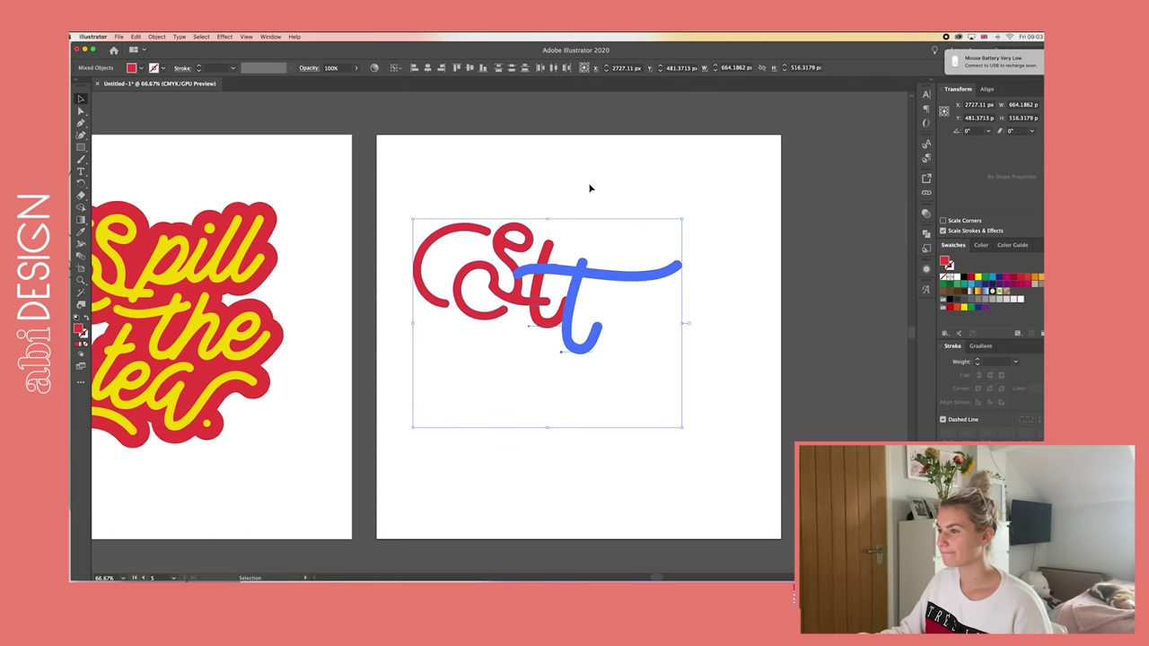
pyautogui.click(589, 205)
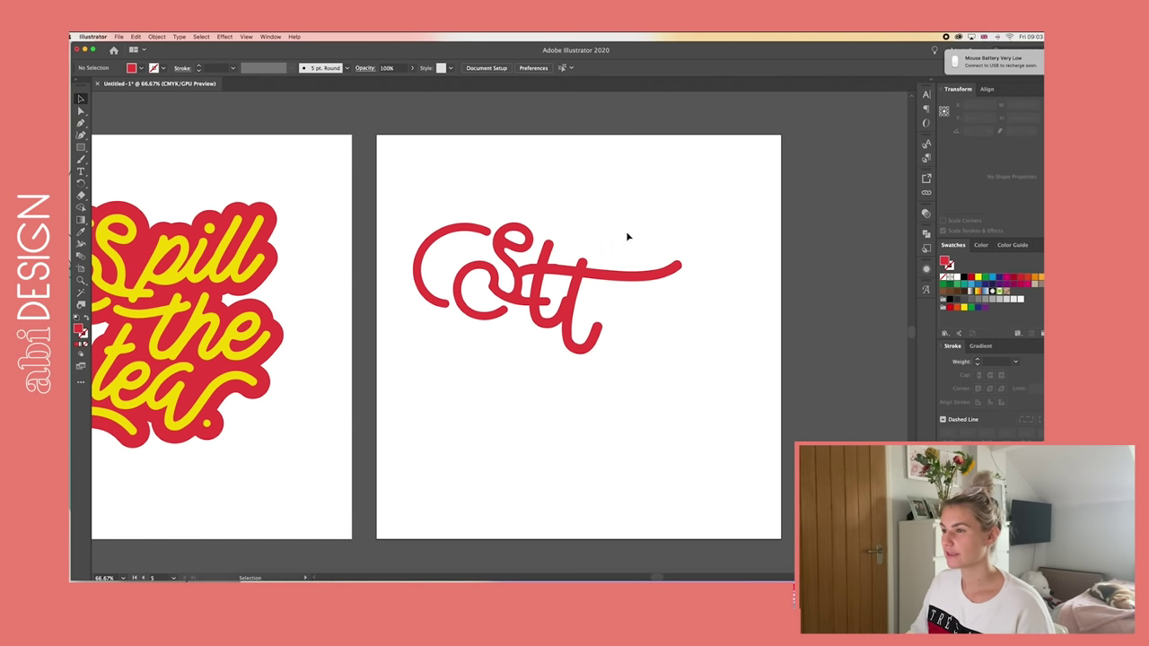
# - Delete both "t" letters and reposition the remaining S in the artboard's upper left area
pyautogui.click(573, 285)
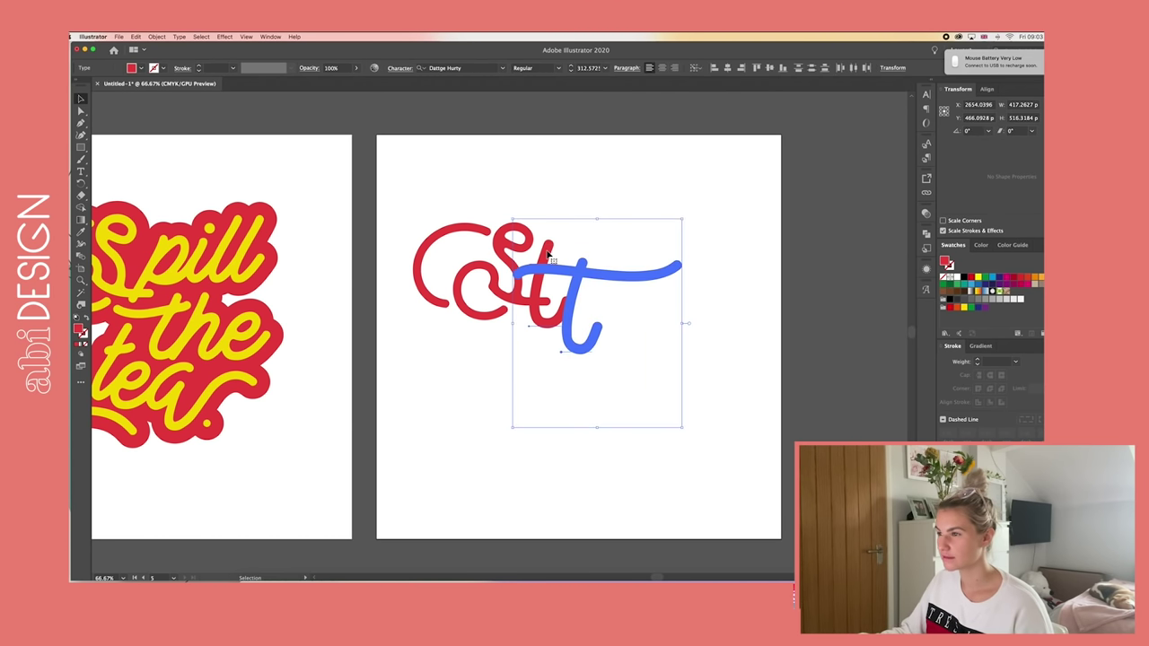
pyautogui.press('Delete')
pyautogui.moveTo(519, 279); pyautogui.dragTo(573, 277)
pyautogui.click(660, 259)
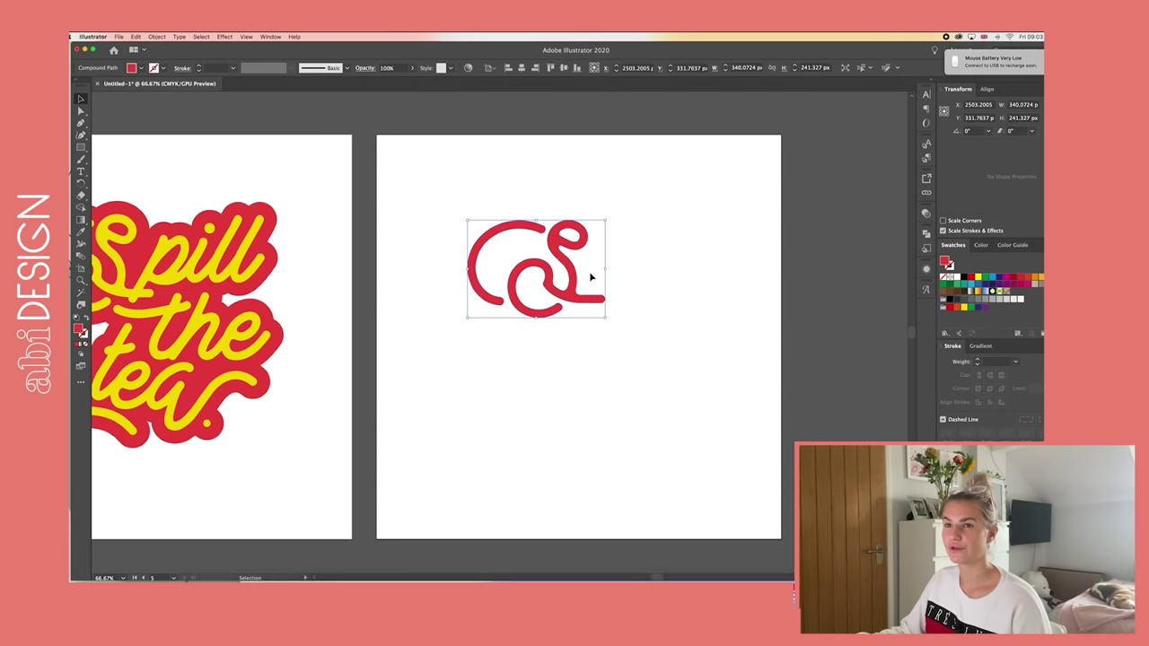
pyautogui.moveTo(589, 271); pyautogui.dragTo(549, 260)
# - Draw a red circle about 302 px in diameter to the right of the S
pyautogui.moveTo(81, 148); pyautogui.dragTo(144, 170)
pyautogui.moveTo(610, 200); pyautogui.dragTo(690, 321)
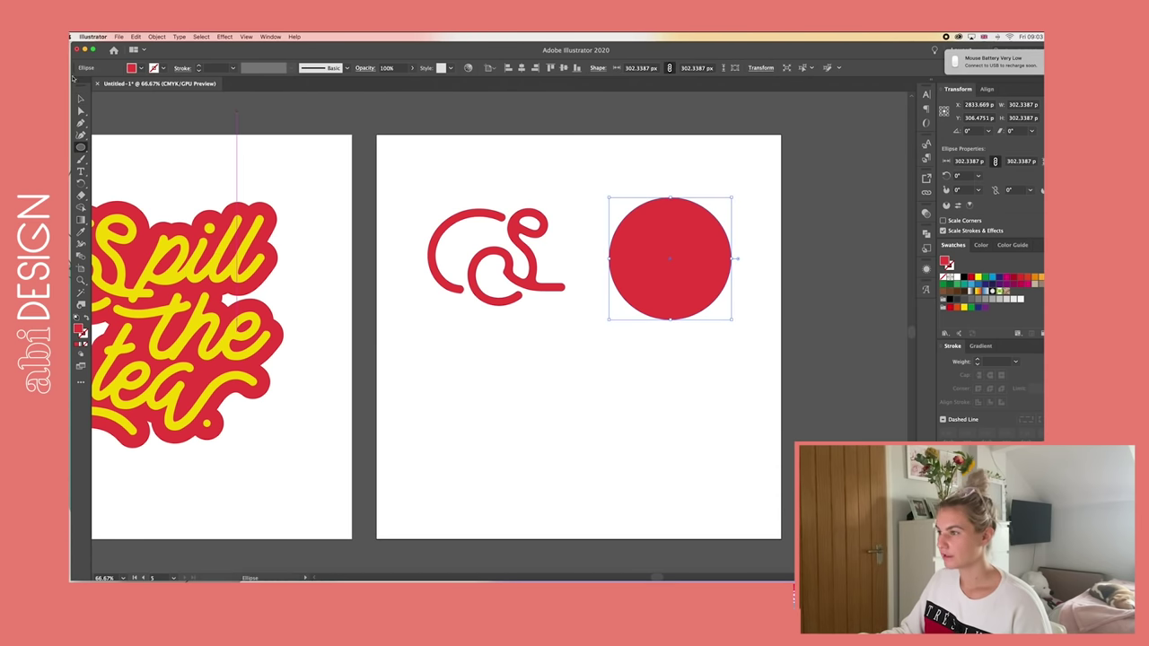
pyautogui.press('v')
# - Duplicate the S over the circle, fill the copy with the lettering's yellow and bring it to the front
pyautogui.moveTo(565, 185); pyautogui.dragTo(439, 318)
pyautogui.moveTo(492, 254); pyautogui.dragTo(666, 253)
pyautogui.press('i')
pyautogui.click(217, 207)
pyautogui.press('v')
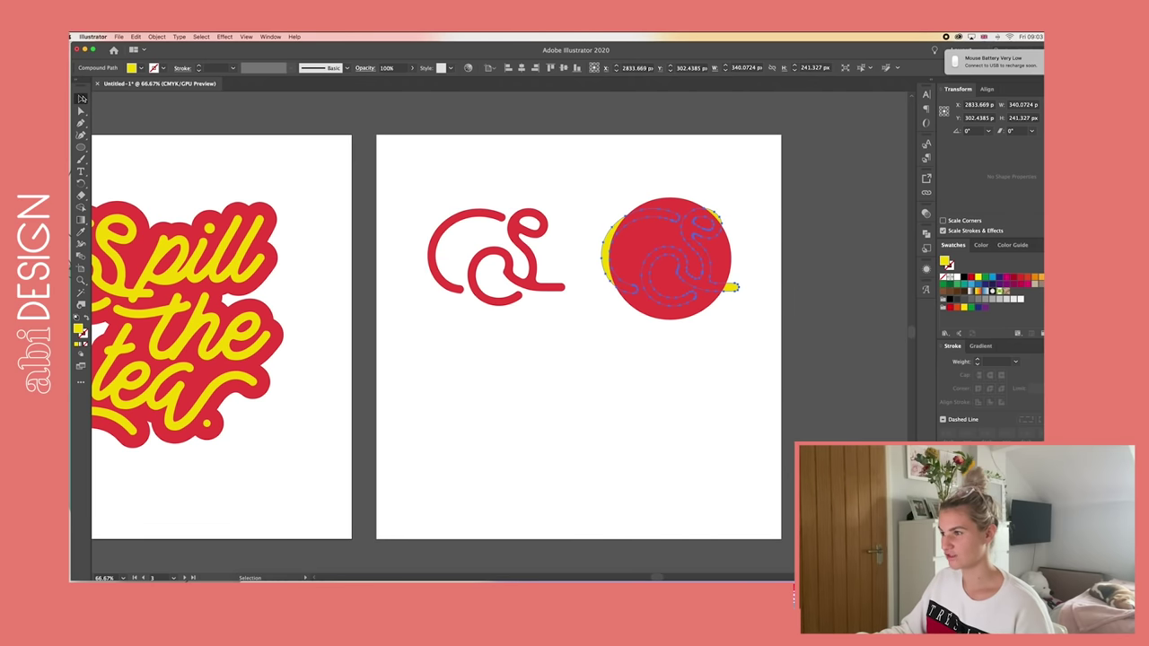
pyautogui.press('super+shift+bracketright')
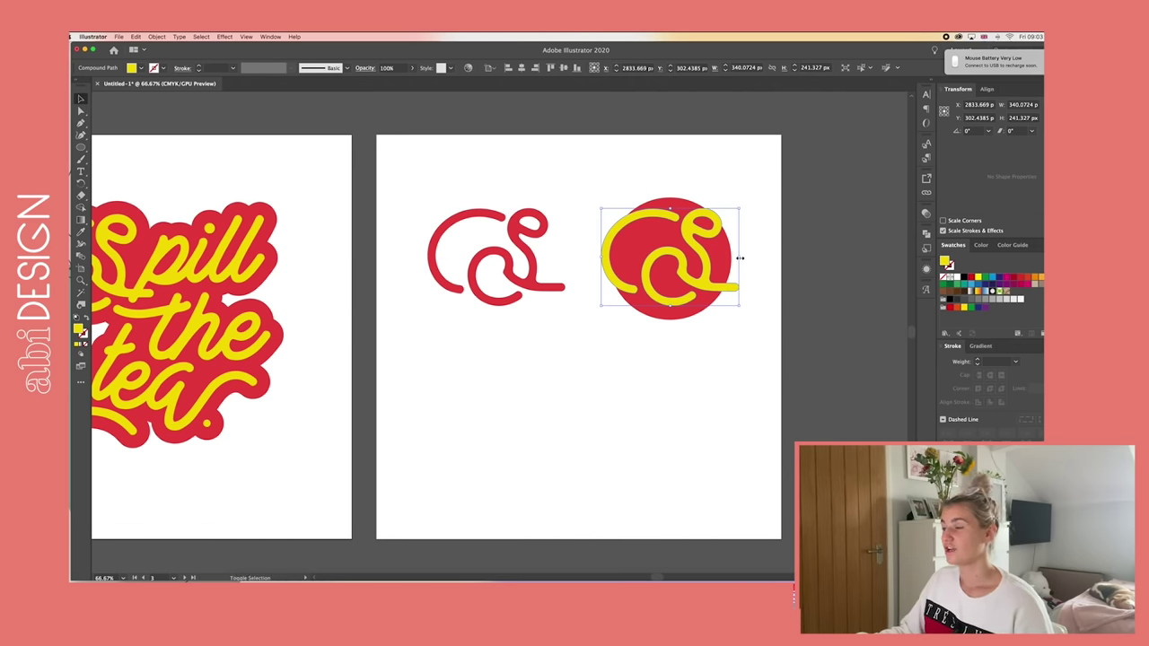
# - Scale the yellow S down from its centre so it fits inside the red circle
pyautogui.moveTo(740, 258); pyautogui.dragTo(695, 262)
pyautogui.click(753, 262)
pyautogui.click(698, 267)
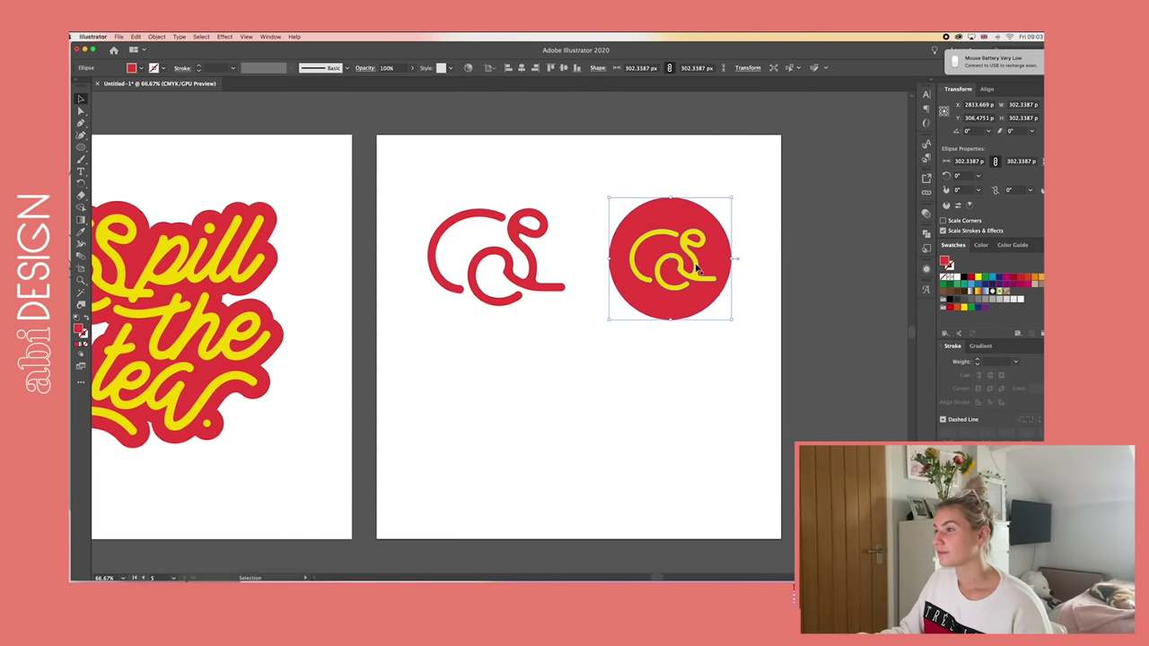
pyautogui.press('super+shift+a')
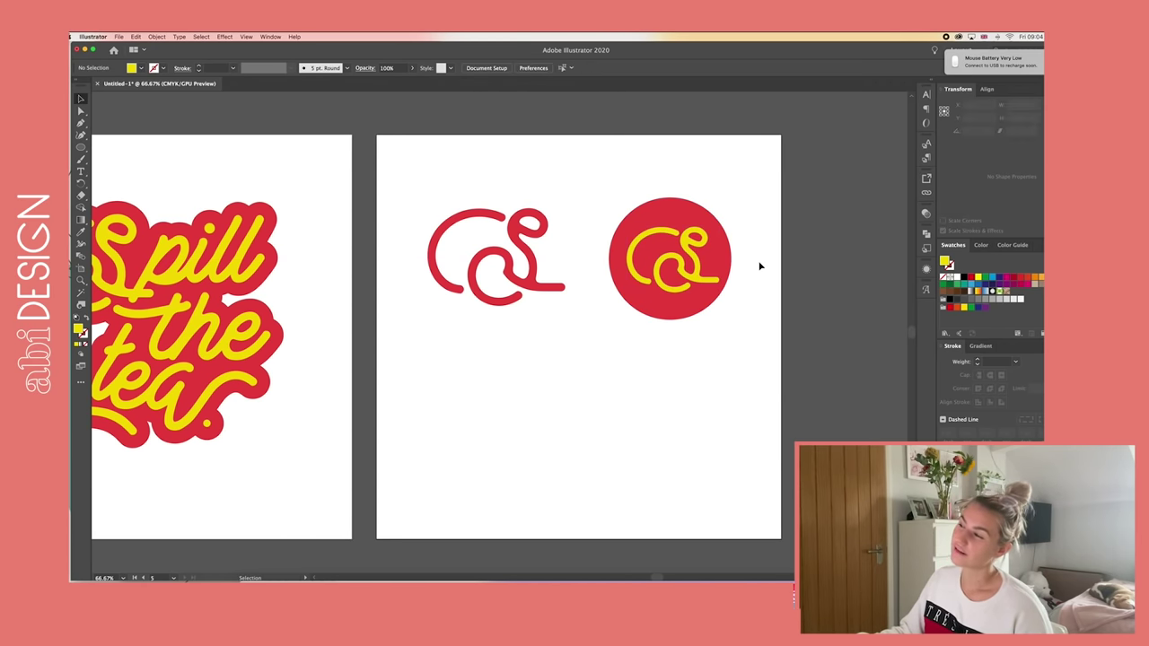
# - Remove the large outer swash curve from the yellow S inside the red circle
pyautogui.hscroll(-2, 759, 266)
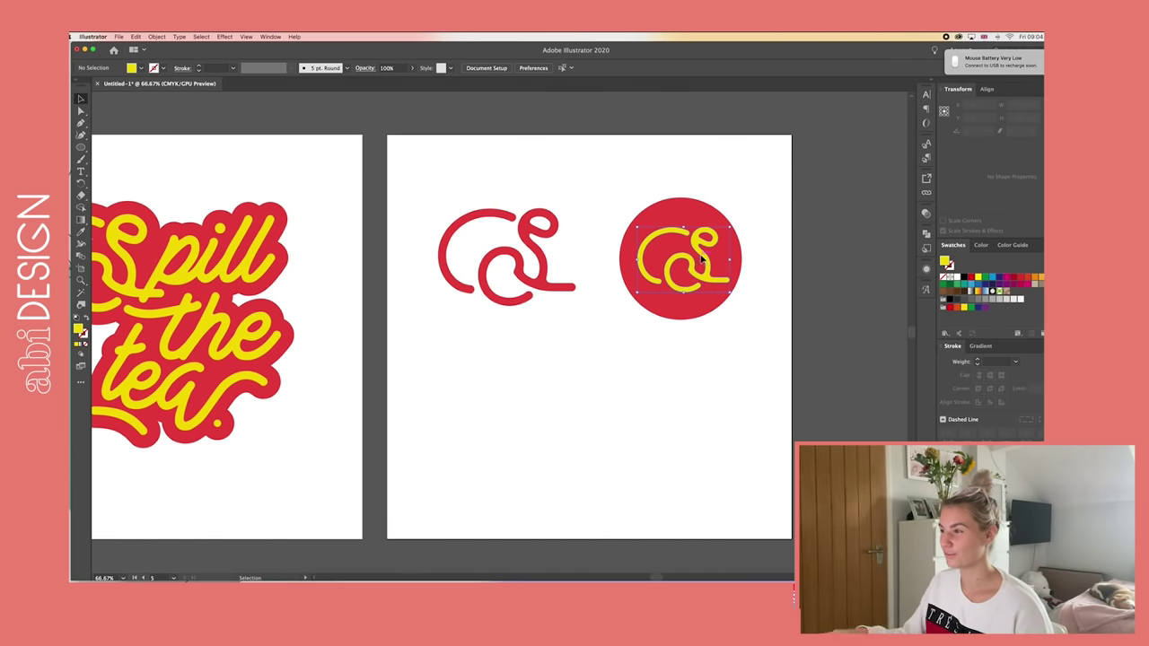
pyautogui.click(693, 237)
pyautogui.doubleClick(680, 235)
pyautogui.moveTo(681, 235); pyautogui.dragTo(697, 262)
pyautogui.click(744, 293)
pyautogui.click(714, 264)
pyautogui.doubleClick(769, 271)
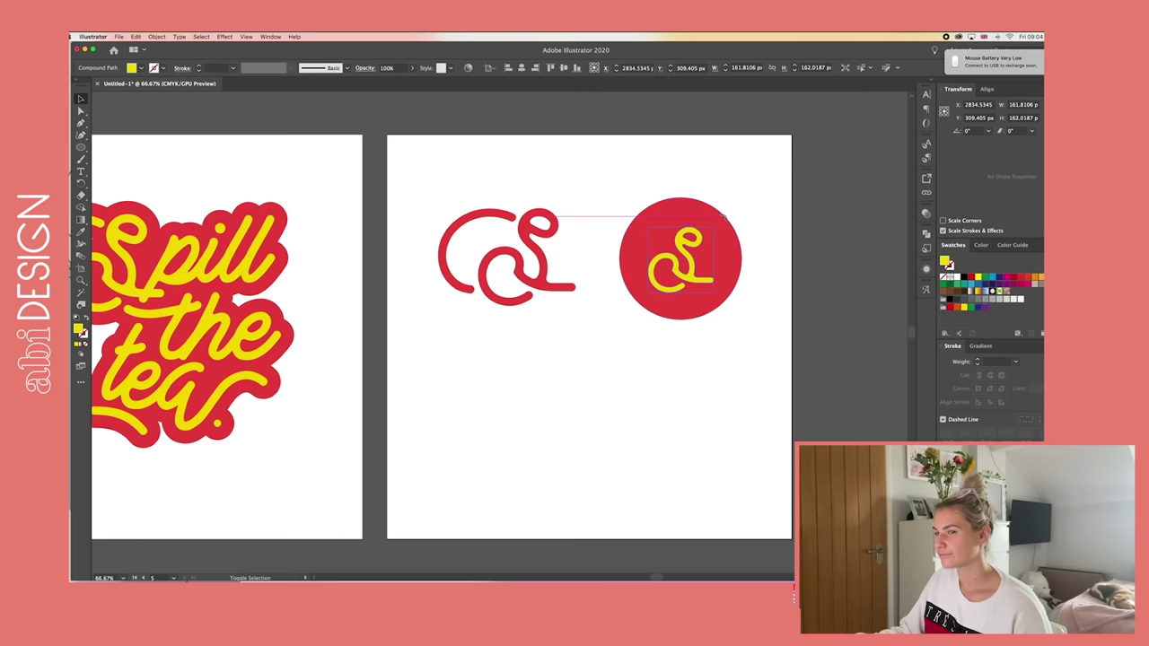
# - Enlarge the yellow S from its centre to about 201 px wide and shift it slightly up and right within the circle
pyautogui.hscroll(-5, 588, 296)
pyautogui.hscroll(6, 588, 296)
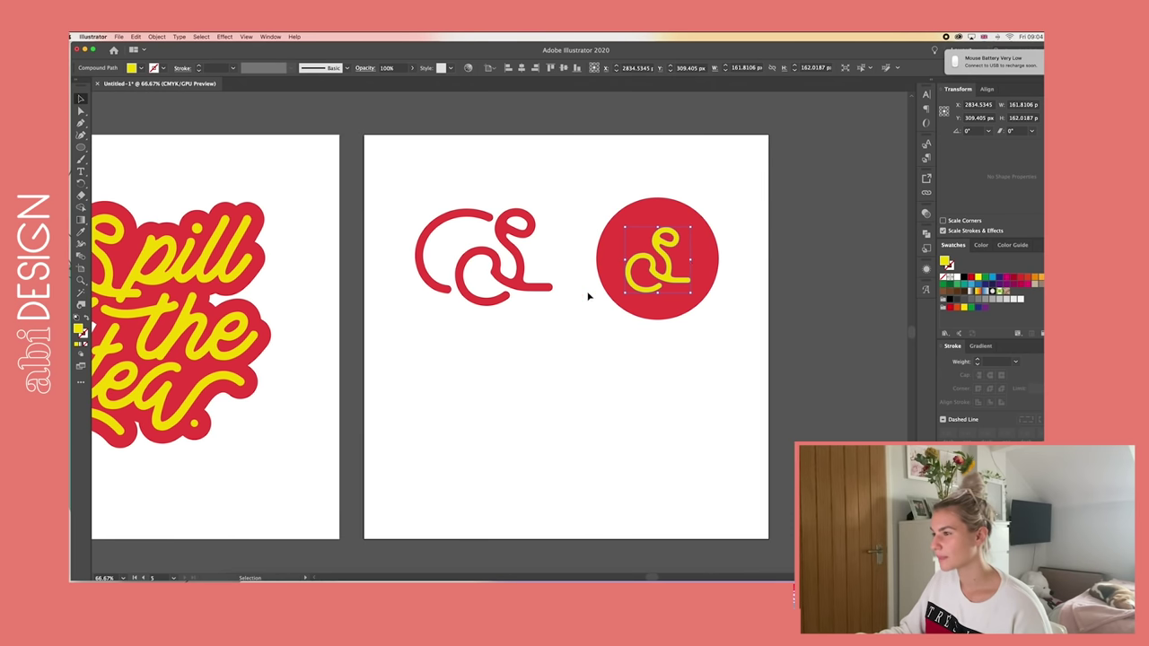
pyautogui.moveTo(691, 226); pyautogui.dragTo(700, 217)
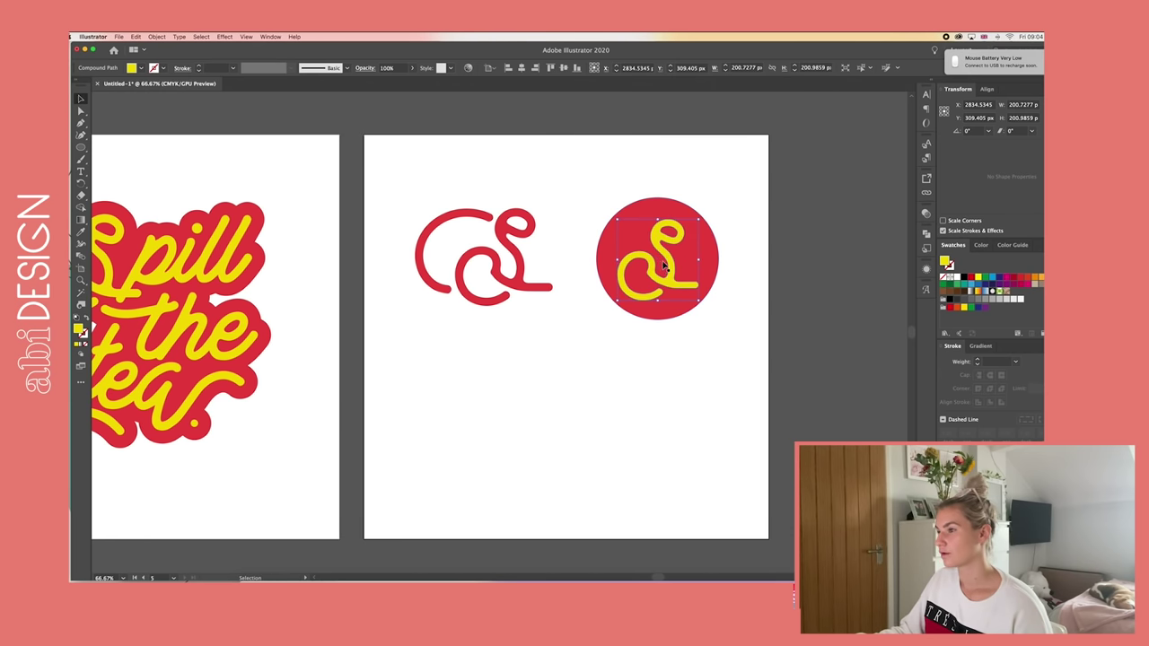
pyautogui.moveTo(667, 258); pyautogui.dragTo(671, 254)
pyautogui.click(775, 261)
pyautogui.hscroll(4, 775, 261)
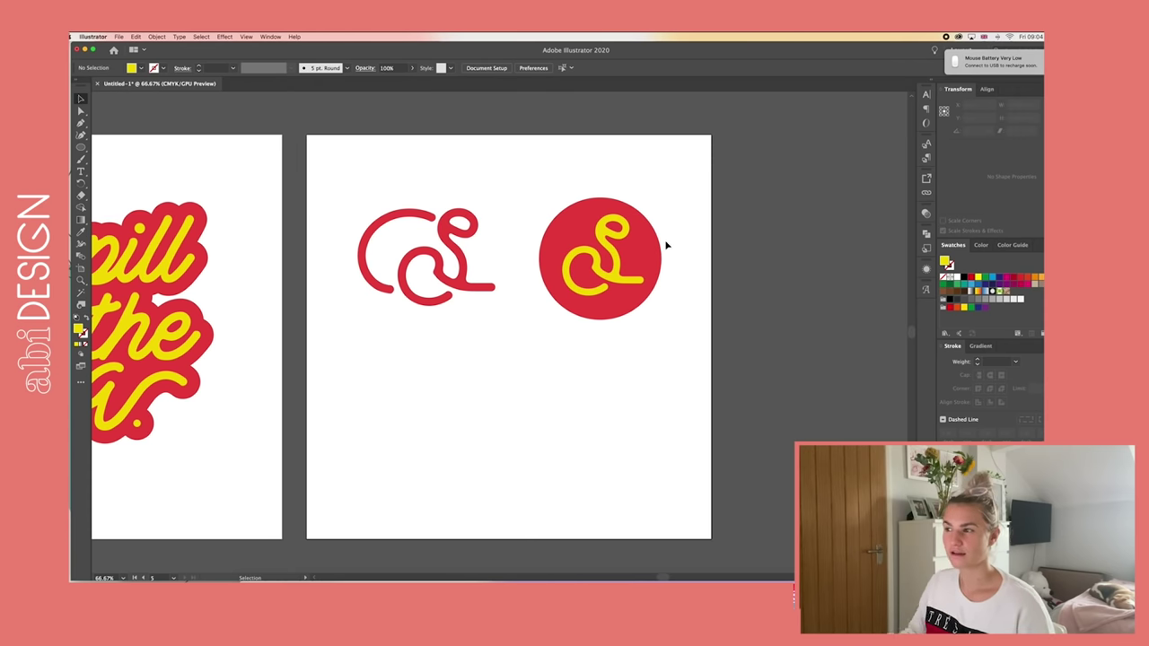
# - Examine the yellow S's size and placement inside the red circle at different magnifications
pyautogui.click(619, 260)
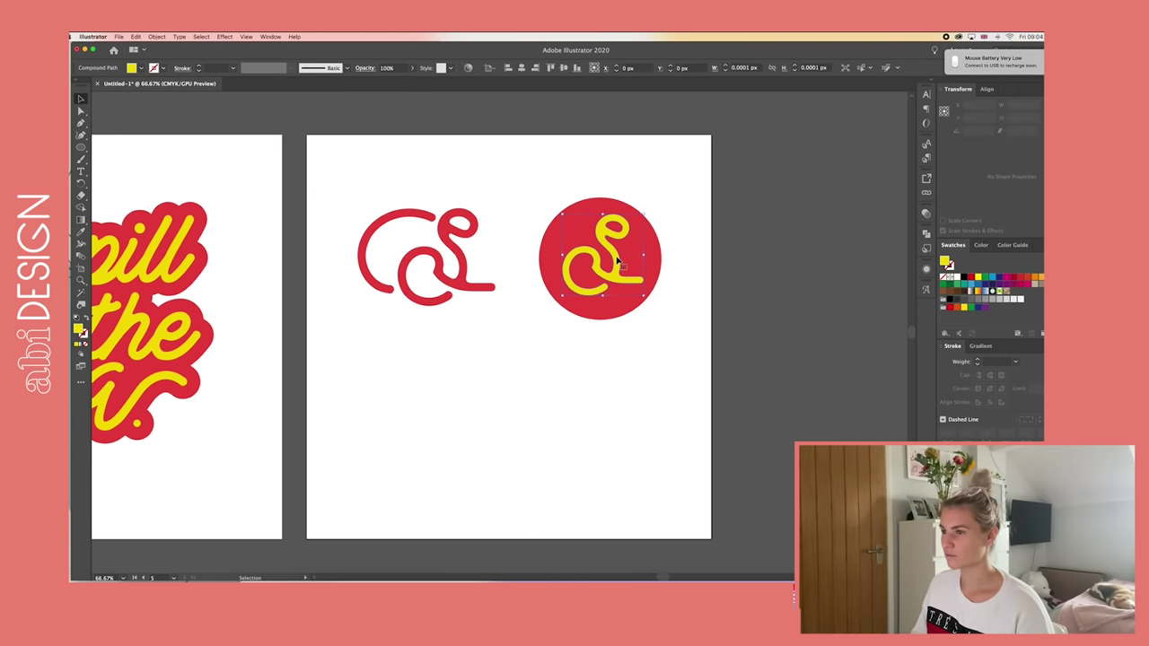
pyautogui.press('super+minus')
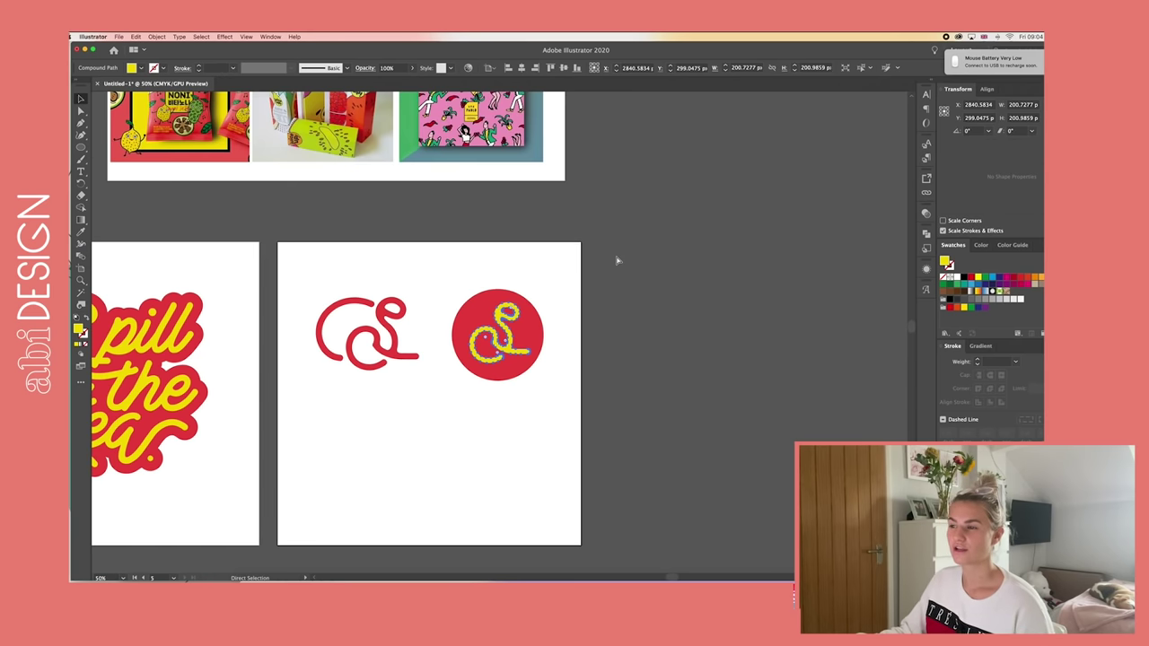
pyautogui.press('Down')
pyautogui.press('super+equal')
pyautogui.press('super+equal')
pyautogui.click(616, 260)
pyautogui.hscroll(-1, 616, 260)
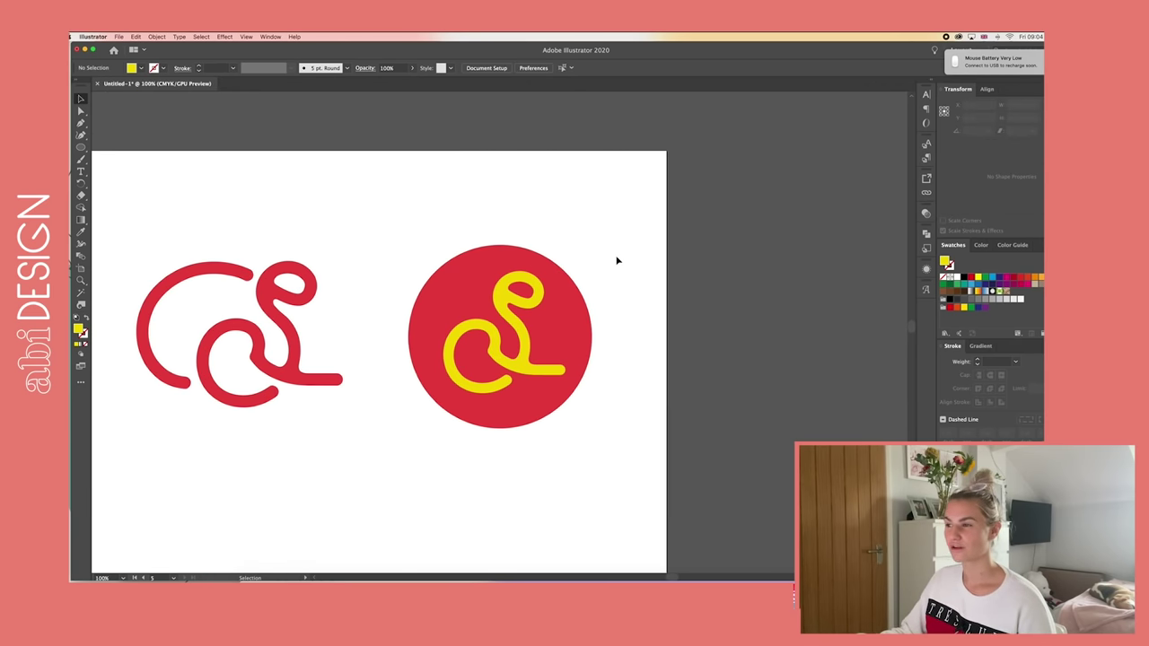
pyautogui.hscroll(-1, 616, 261)
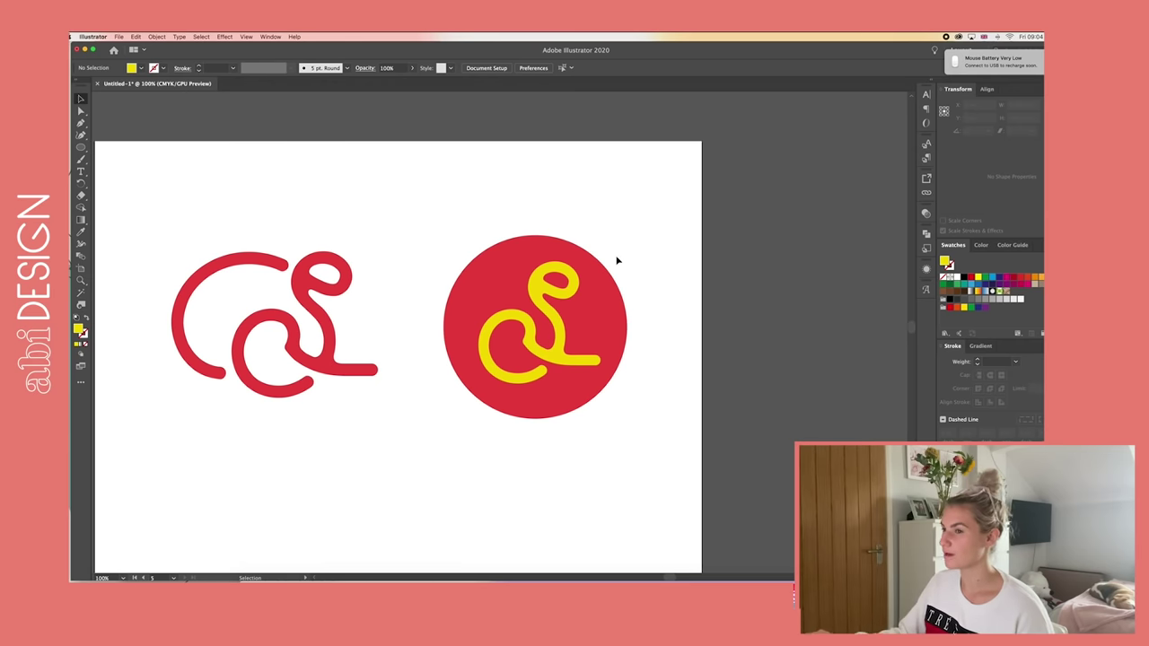
pyautogui.press('super+minus')
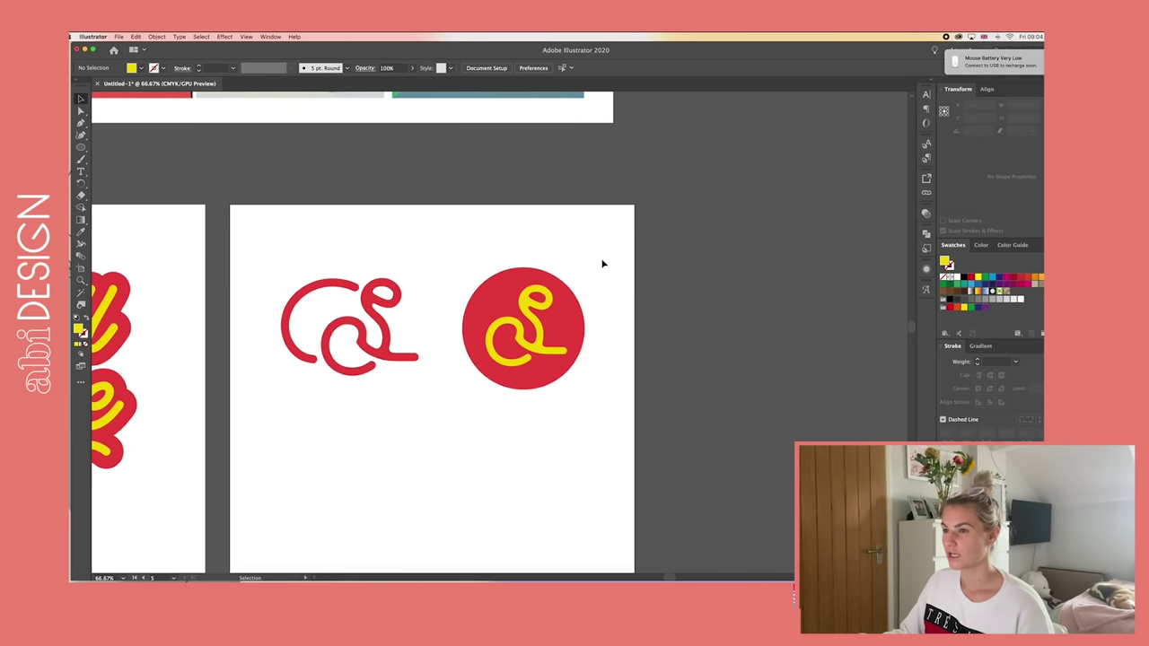
# - Delete the large outer swash curve from the standalone red S
pyautogui.scroll(-2, 602, 261)
pyautogui.hscroll(-2, 602, 261)
pyautogui.doubleClick(377, 250)
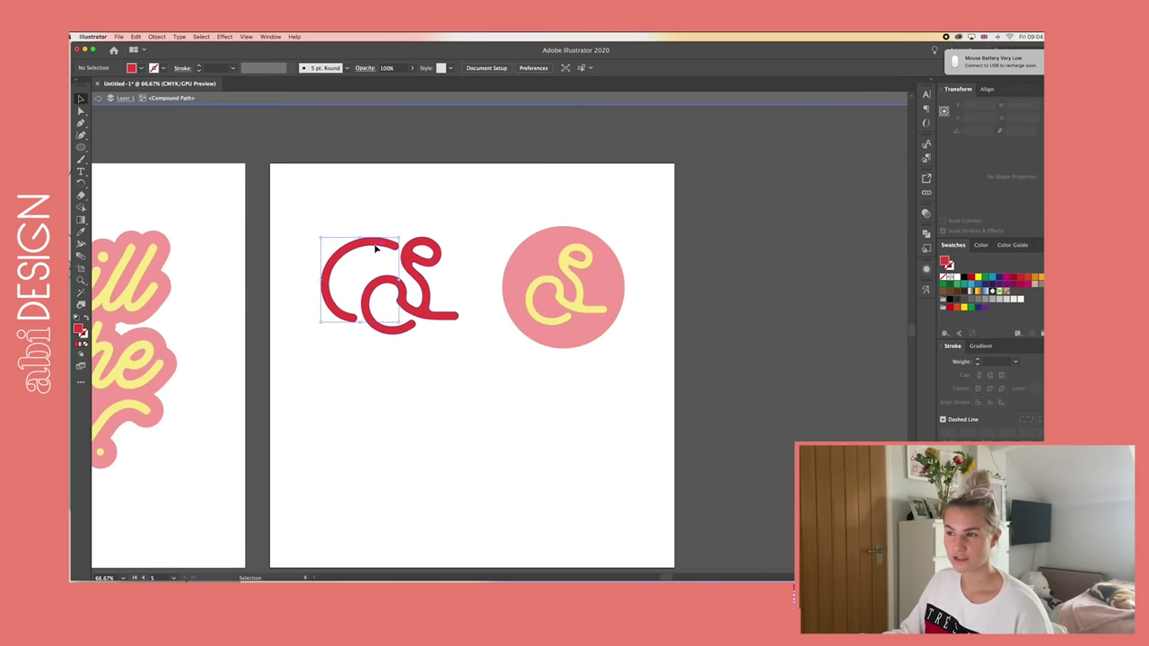
pyautogui.press('Delete')
pyautogui.press('Escape')
# - Compare the simplified red S with the circular badge and the full logo
pyautogui.click(406, 285)
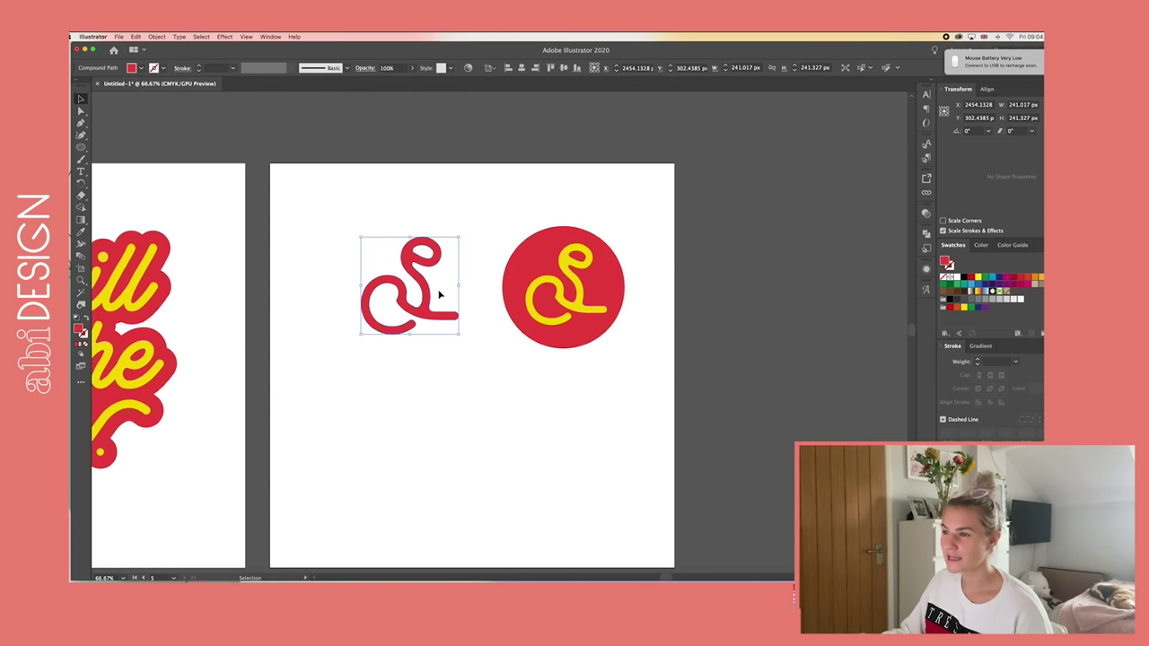
pyautogui.click(467, 290)
pyautogui.click(375, 324)
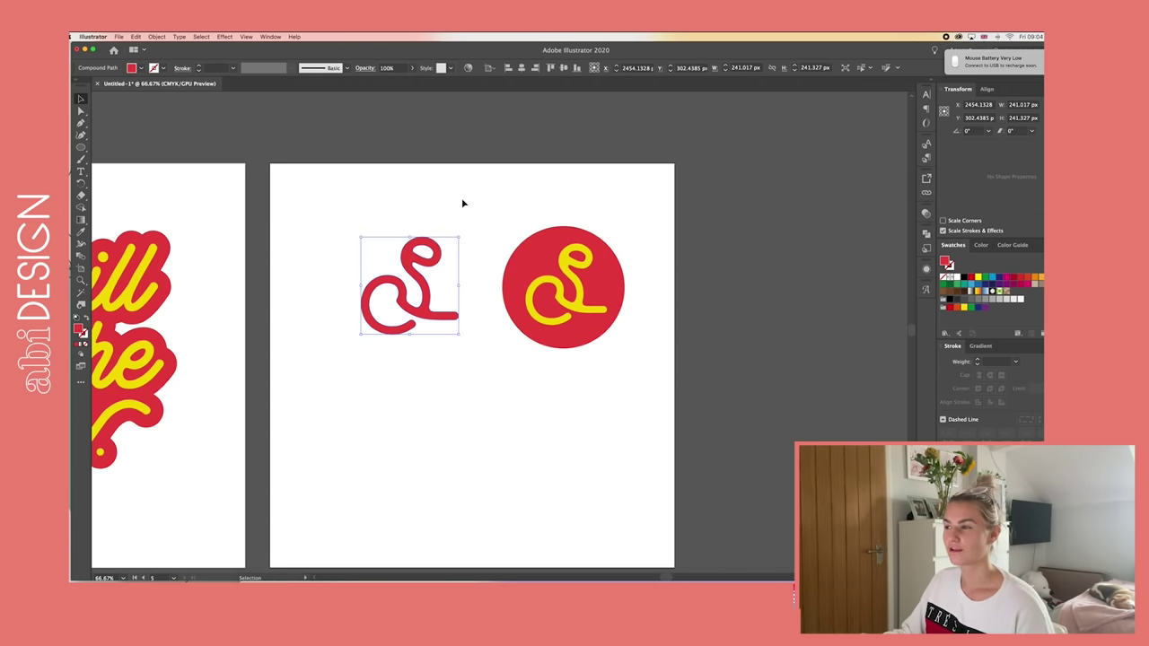
pyautogui.click(472, 232)
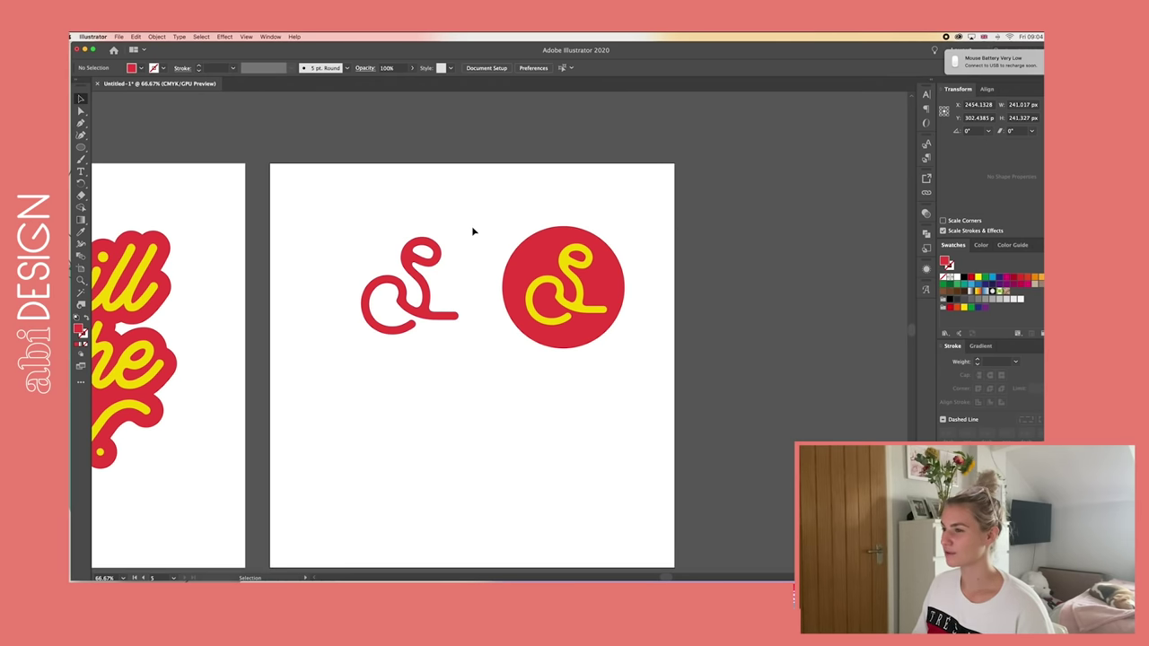
pyautogui.press('super+minus')
pyautogui.press('super+minus')
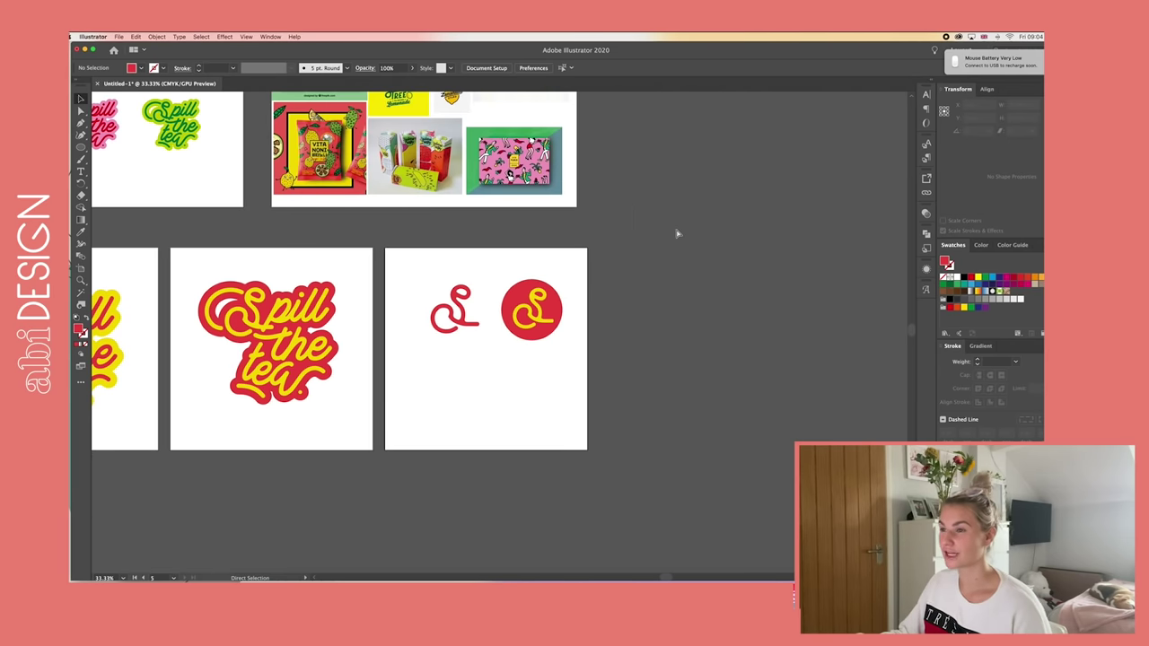
pyautogui.press('super+plus')
pyautogui.press('super+plus')
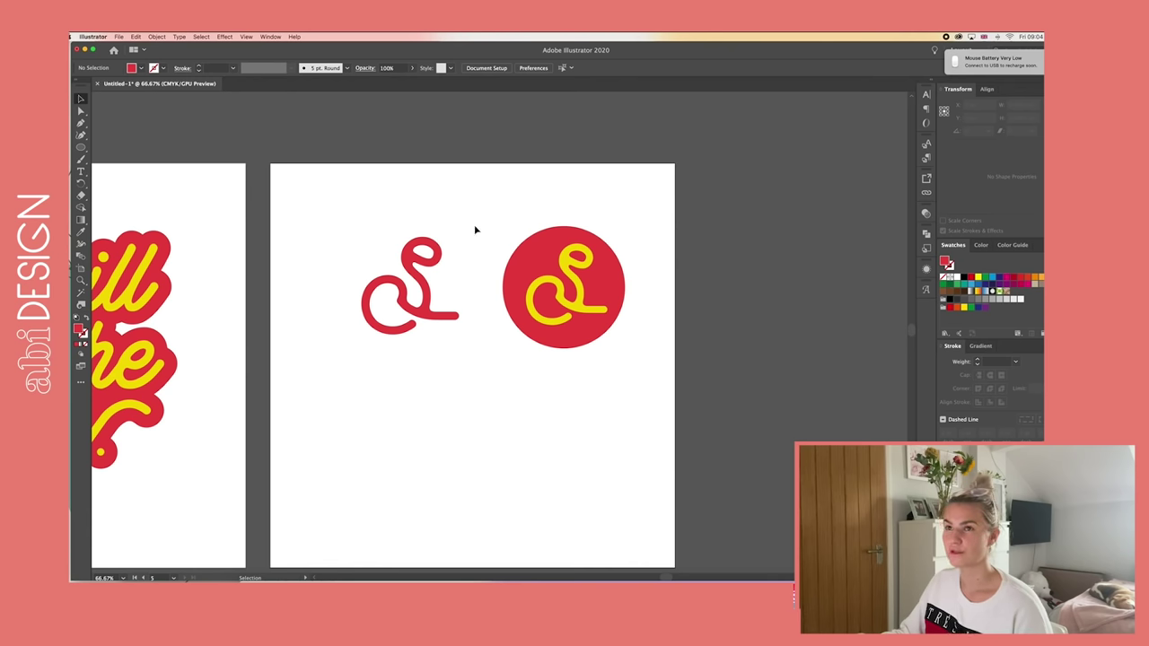
# - Offset the standalone red S's path by 25 px with round joins
pyautogui.click(392, 290)
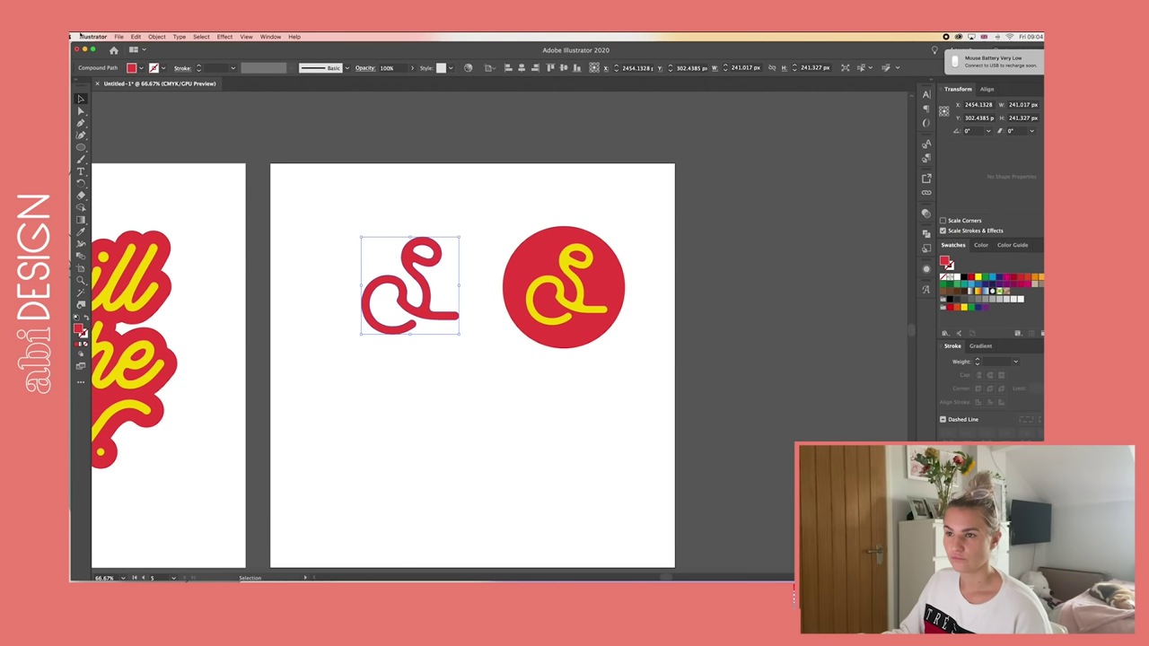
pyautogui.click(155, 36)
pyautogui.moveTo(207, 217)
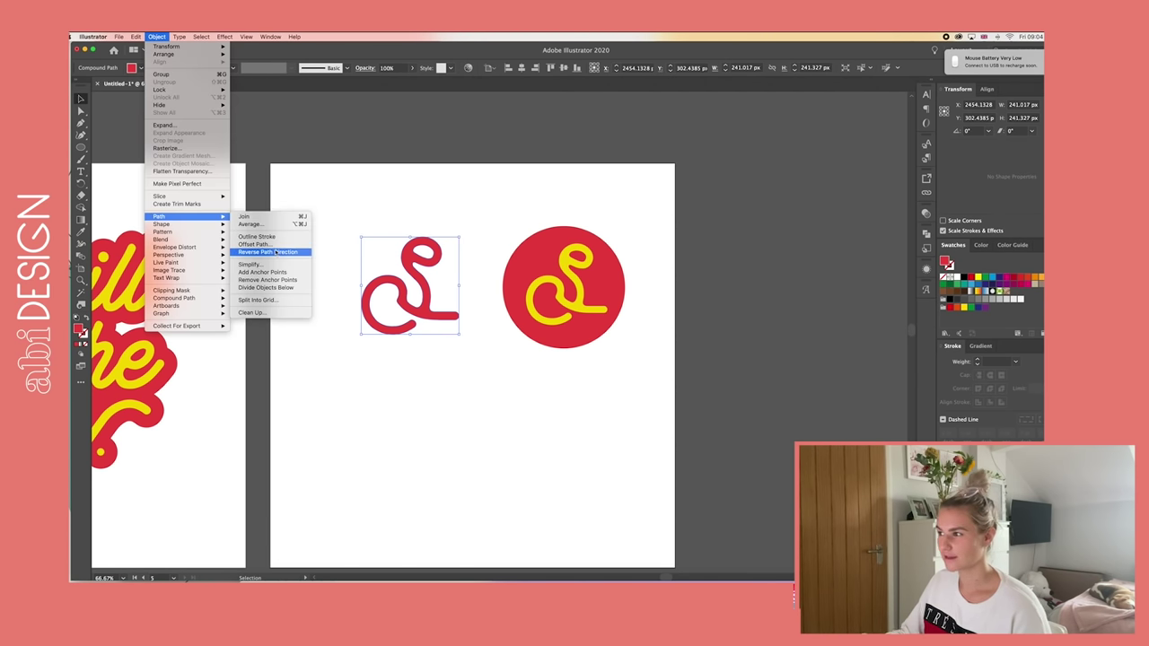
pyautogui.click(308, 251)
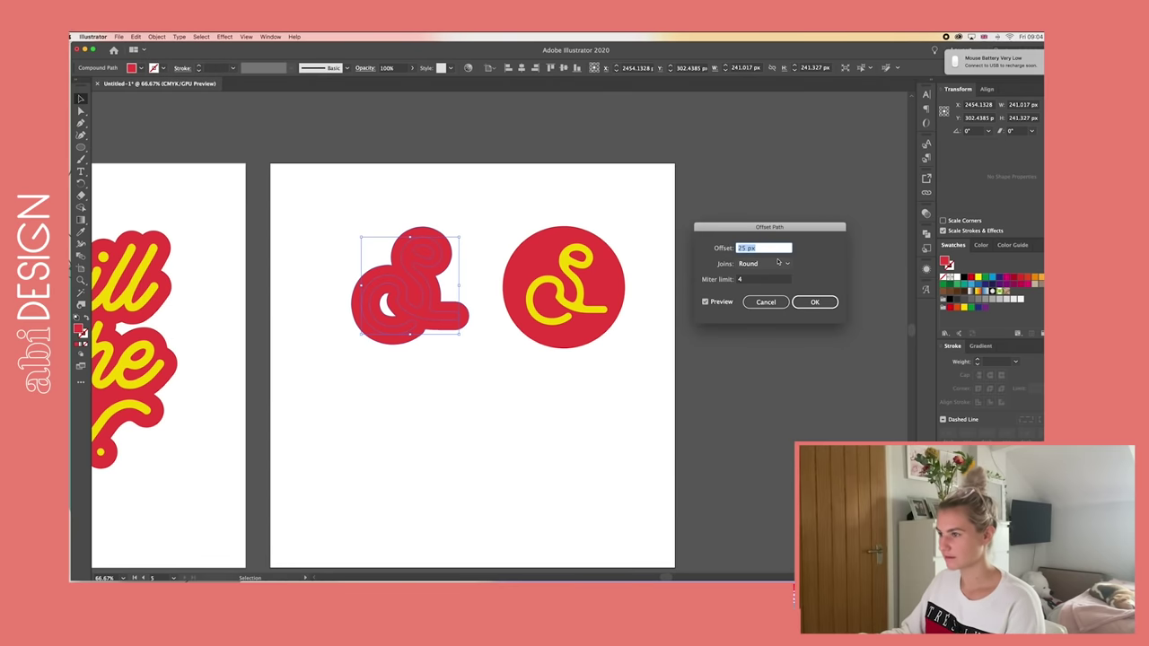
pyautogui.click(814, 302)
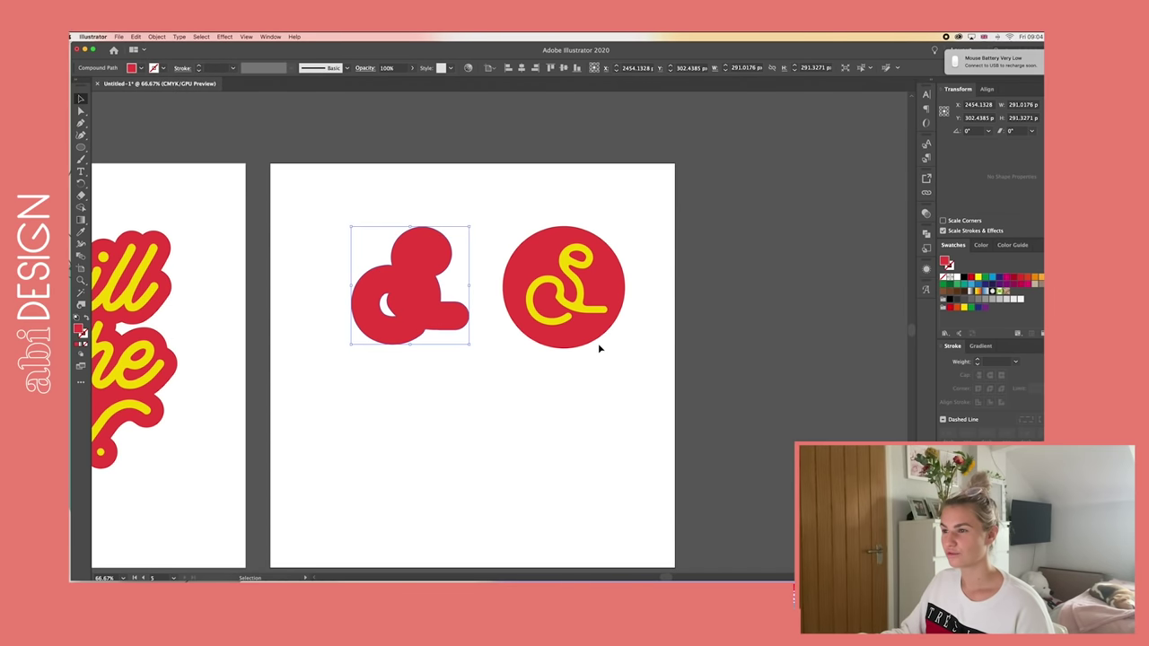
# - Fill the offset shape behind the red S with the yellow sampled from the badge
pyautogui.press('i')
pyautogui.click(583, 291)
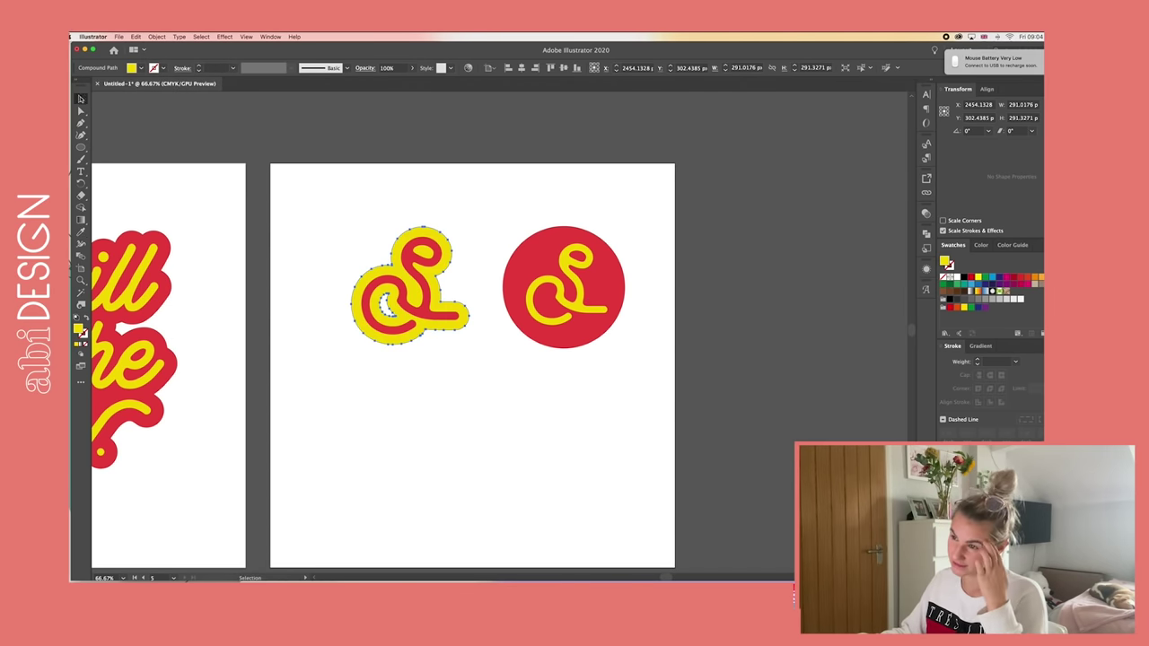
pyautogui.click(421, 192)
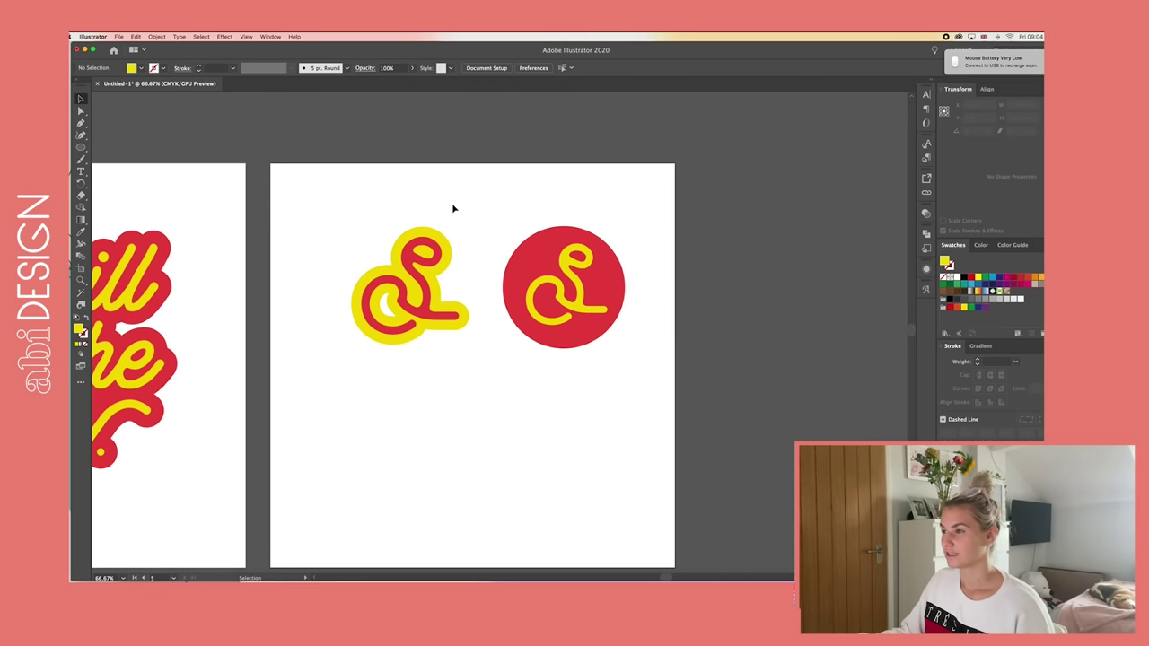
# - Add a yellow border to the badge with a copy of its circle behind it, enlarged from the centre to about 336 px
pyautogui.moveTo(454, 197); pyautogui.dragTo(358, 343)
pyautogui.click(594, 264)
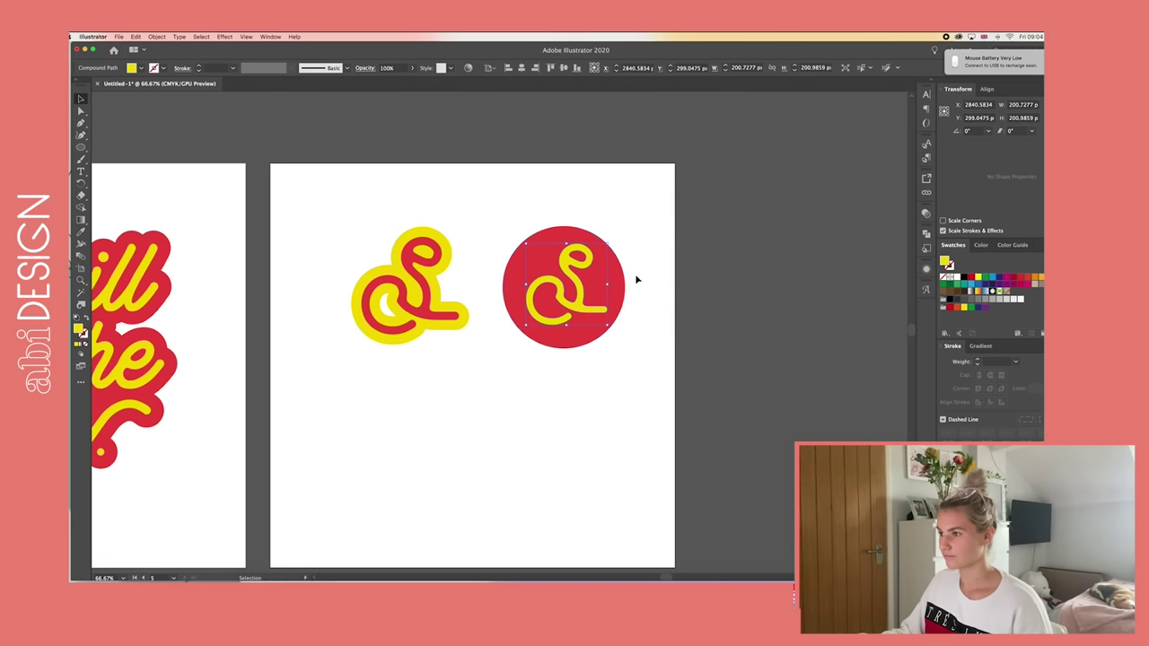
pyautogui.click(617, 280)
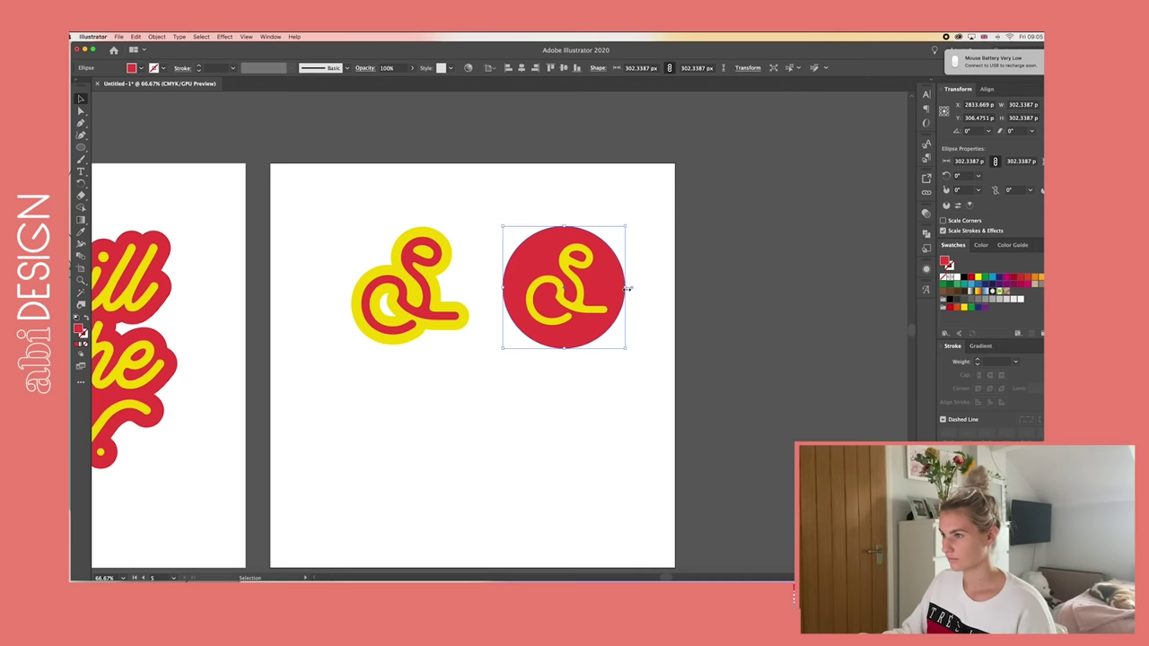
pyautogui.moveTo(631, 286); pyautogui.dragTo(633, 285)
pyautogui.press('i')
pyautogui.click(443, 271)
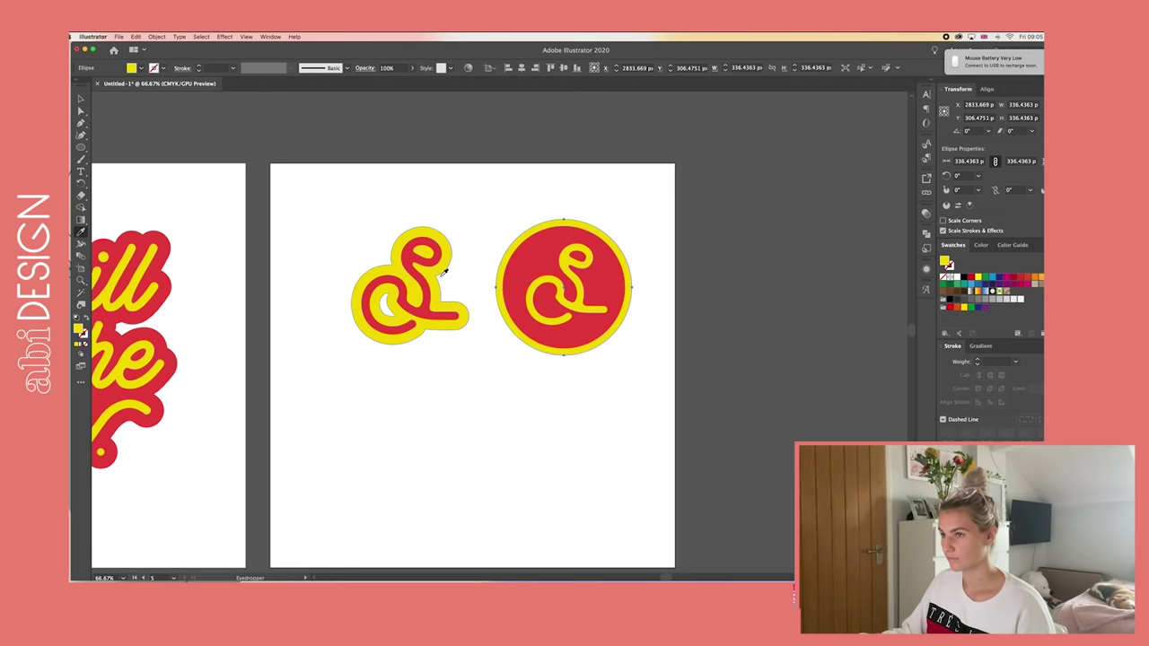
# - Move both marks slightly up and left together, and shift the outlined S a little further away from the badge
pyautogui.press('v')
pyautogui.moveTo(316, 182); pyautogui.dragTo(715, 386)
pyautogui.moveTo(596, 312); pyautogui.dragTo(597, 309)
pyautogui.click(694, 315)
pyautogui.press('super+minus')
pyautogui.press('super+minus')
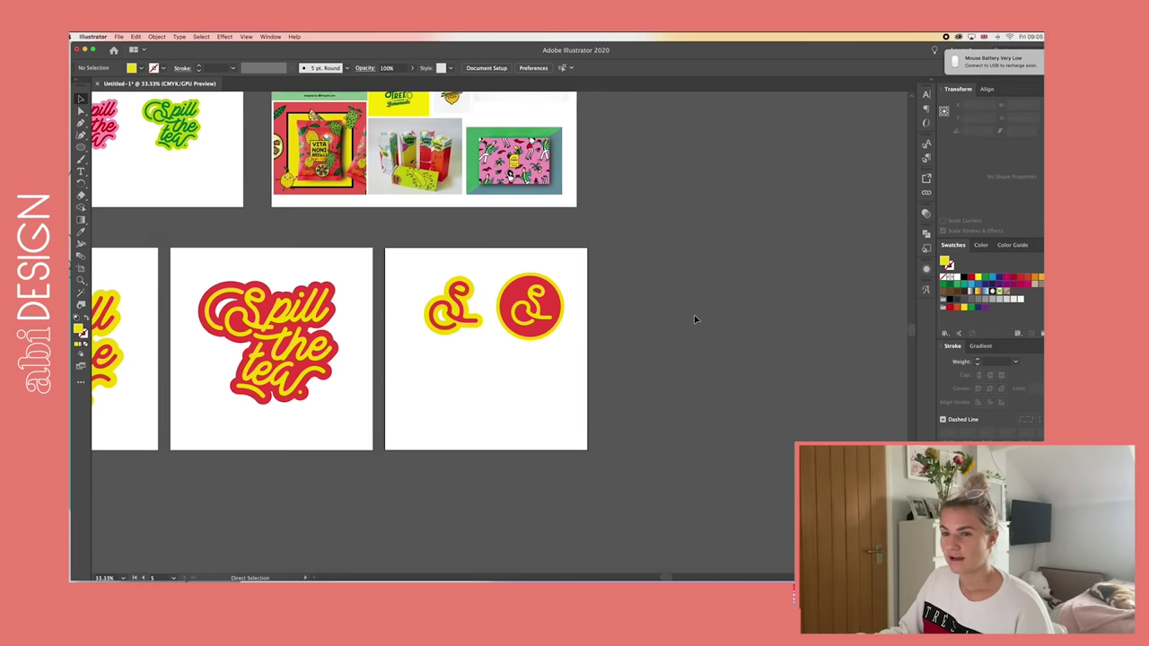
pyautogui.moveTo(469, 319); pyautogui.dragTo(462, 318)
pyautogui.click(630, 326)
# - Compare the outlined S and the circular badge with the full "Spill the tea" logos
pyautogui.hscroll(-3, 566, 292)
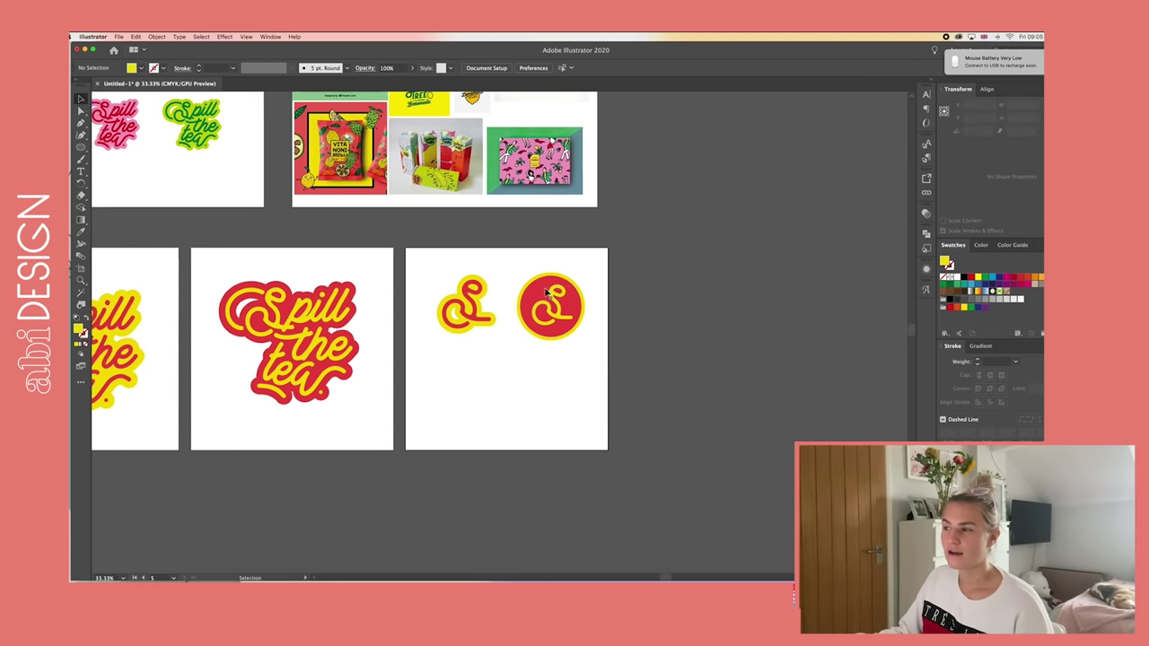
pyautogui.hscroll(-1, 545, 292)
pyautogui.hscroll(1, 544, 292)
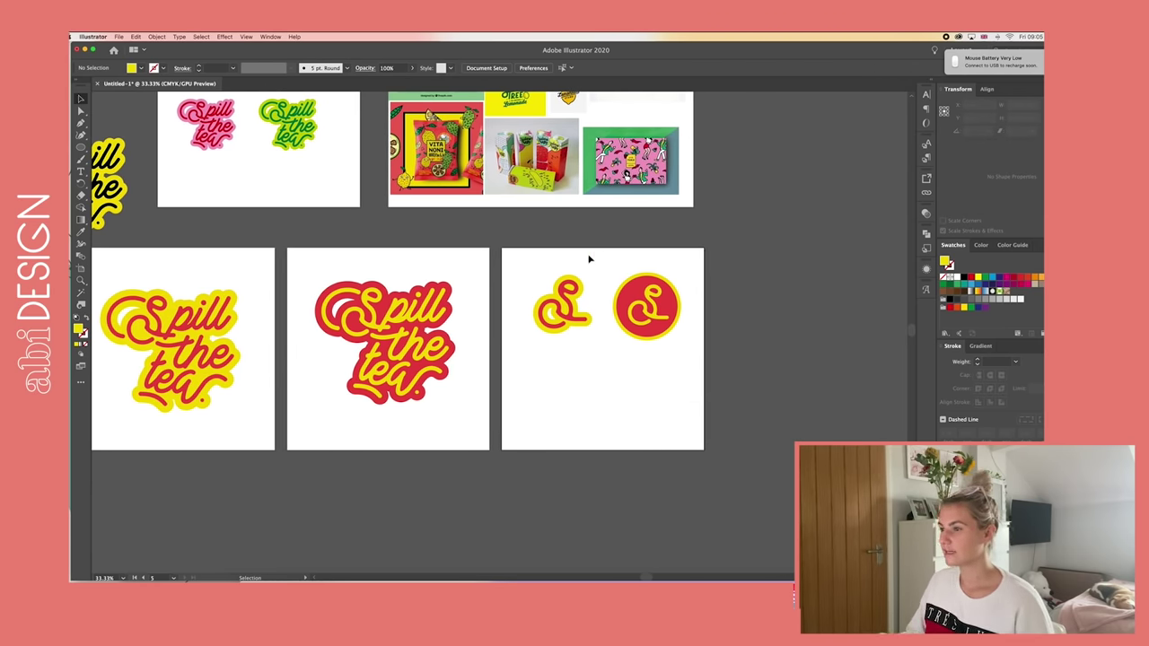
pyautogui.press('super+plus')
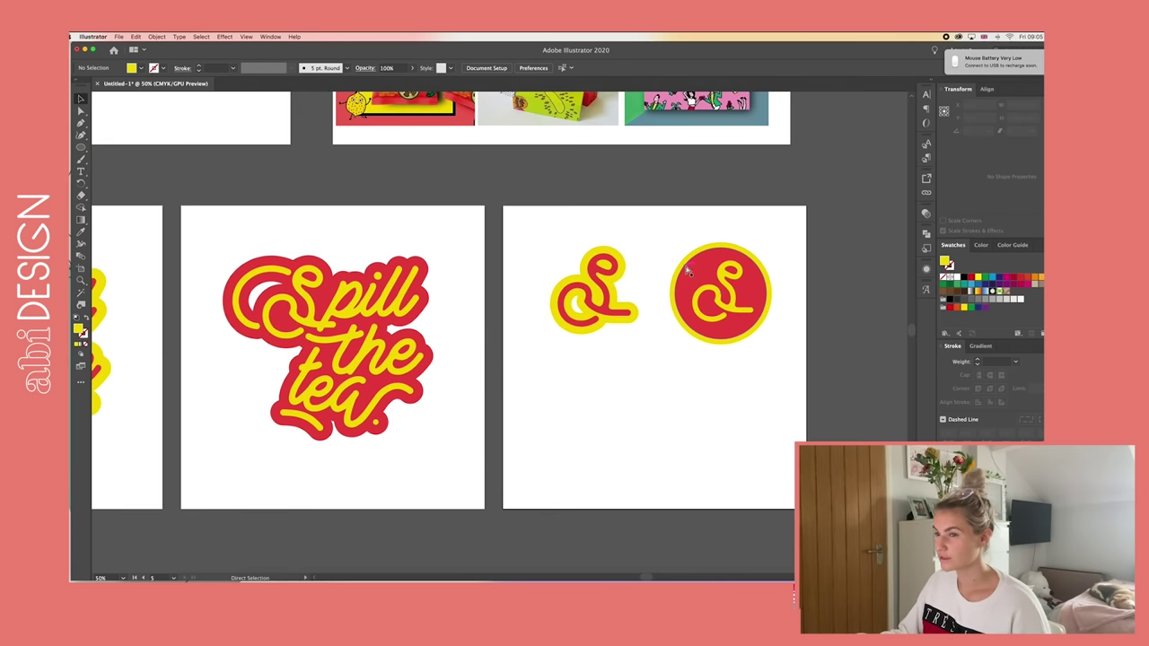
pyautogui.hscroll(2, 686, 271)
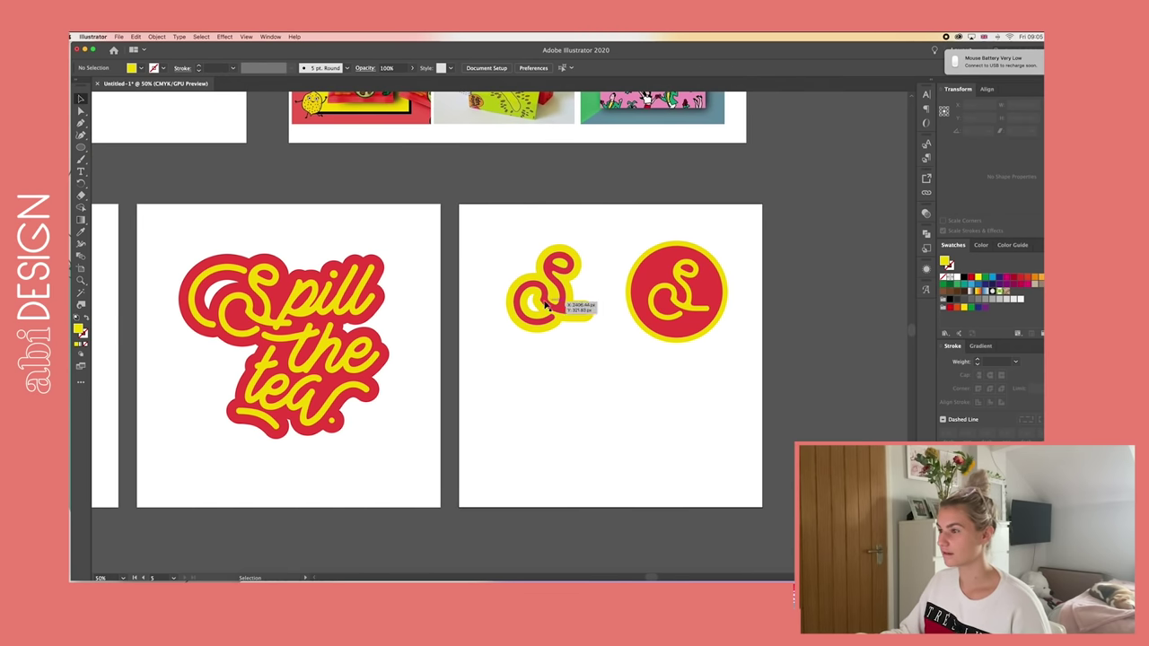
pyautogui.hscroll(2, 573, 208)
pyautogui.moveTo(488, 209); pyautogui.dragTo(708, 332)
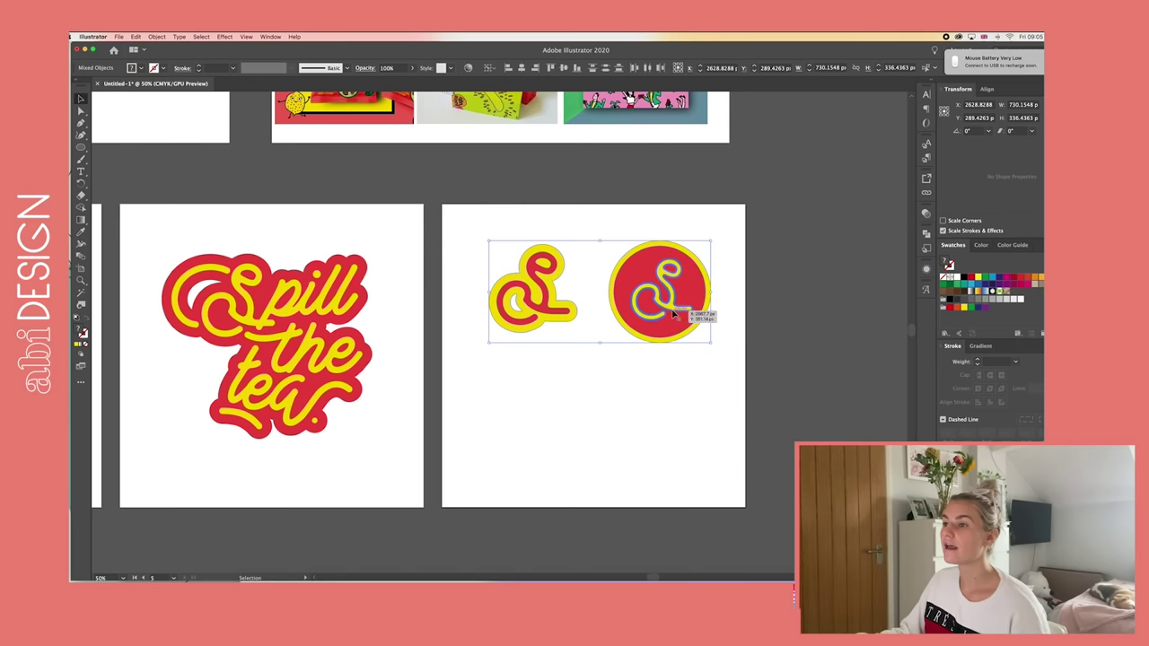
pyautogui.click(735, 334)
# - Add a text letter "S" in Datige Hurty below the marks and swap it for the alternate glyph with the long tail
pyautogui.scroll(-2, 628, 305)
pyautogui.hscroll(3, 629, 305)
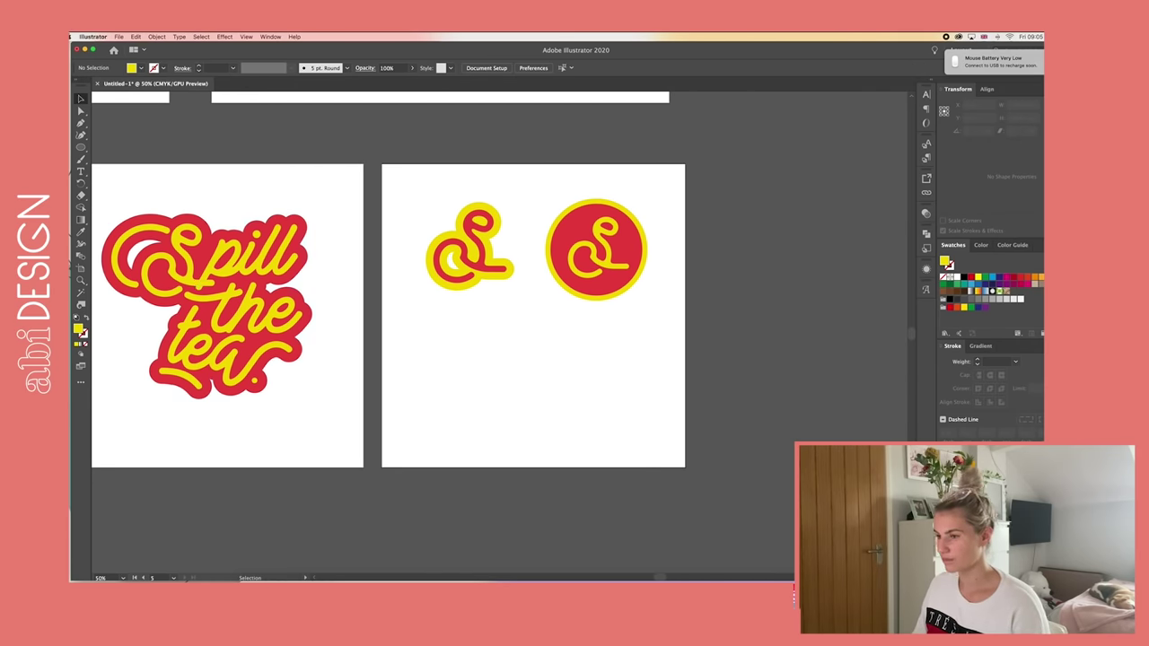
pyautogui.press('t')
pyautogui.click(438, 361)
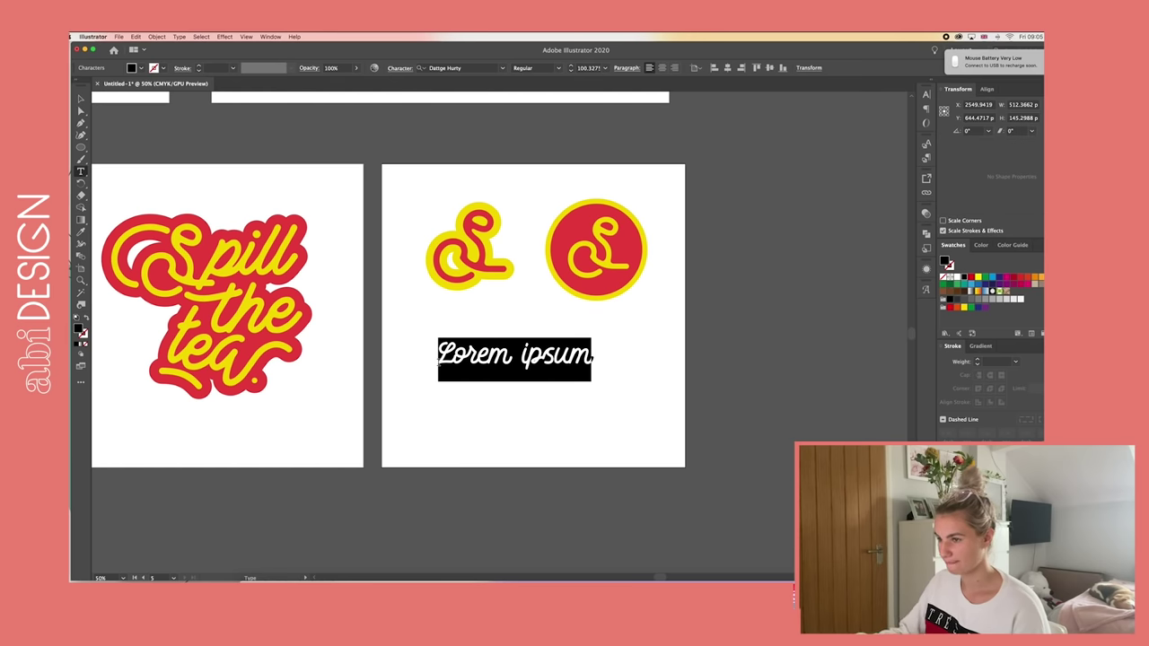
pyautogui.write('S')
pyautogui.moveTo(438, 359); pyautogui.dragTo(466, 359)
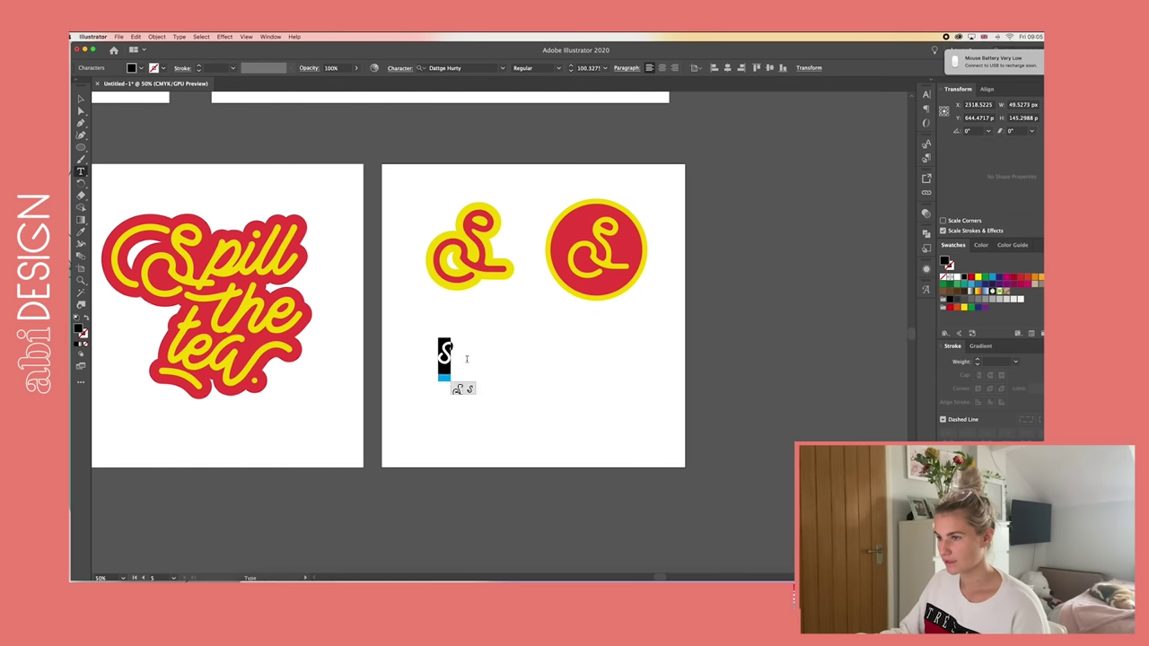
pyautogui.click(457, 388)
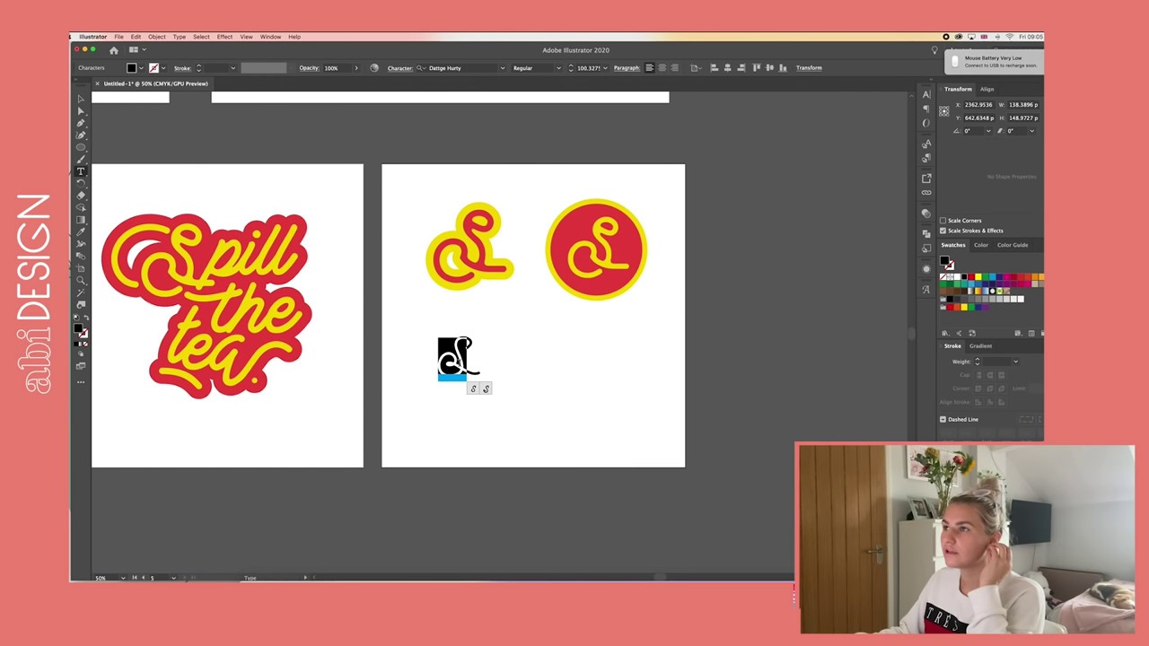
# - Change the text S to the Bestters Supply font with its curled swash alternate, and complete the word as "Spill"
pyautogui.press('Escape')
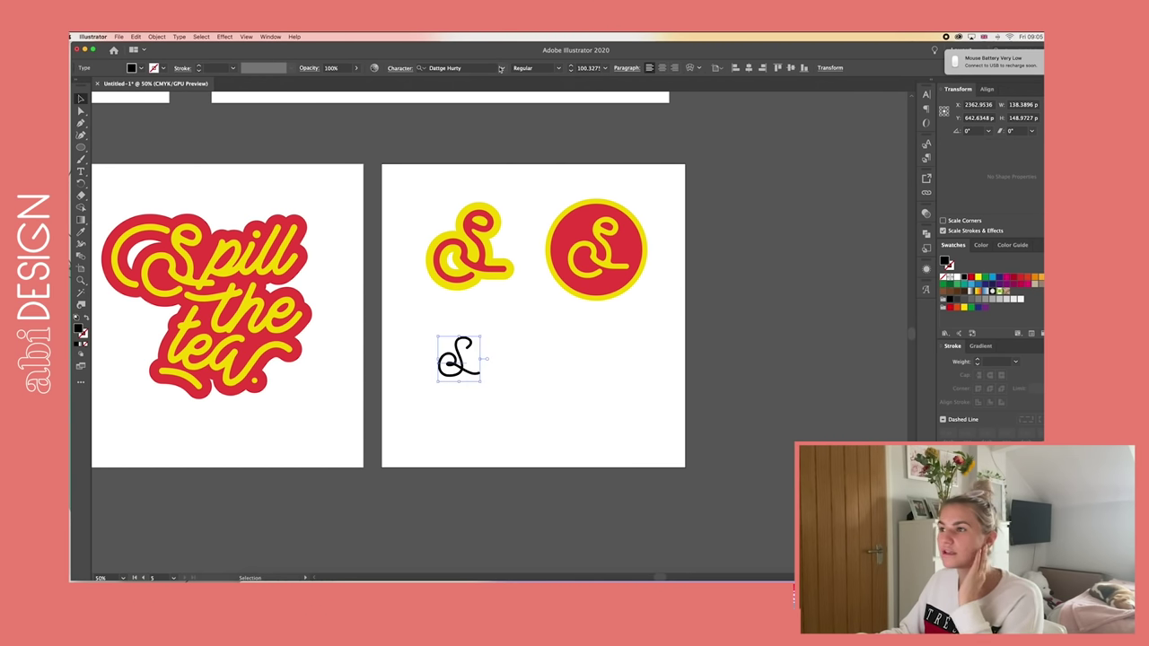
pyautogui.click(500, 68)
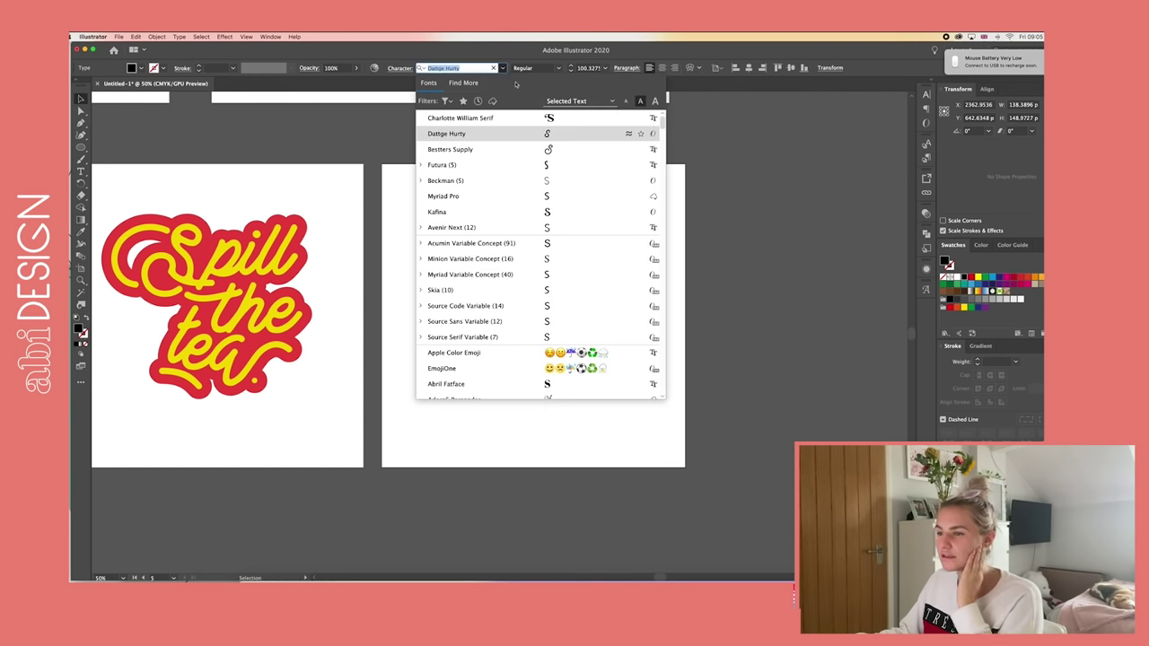
pyautogui.click(550, 151)
pyautogui.doubleClick(463, 361)
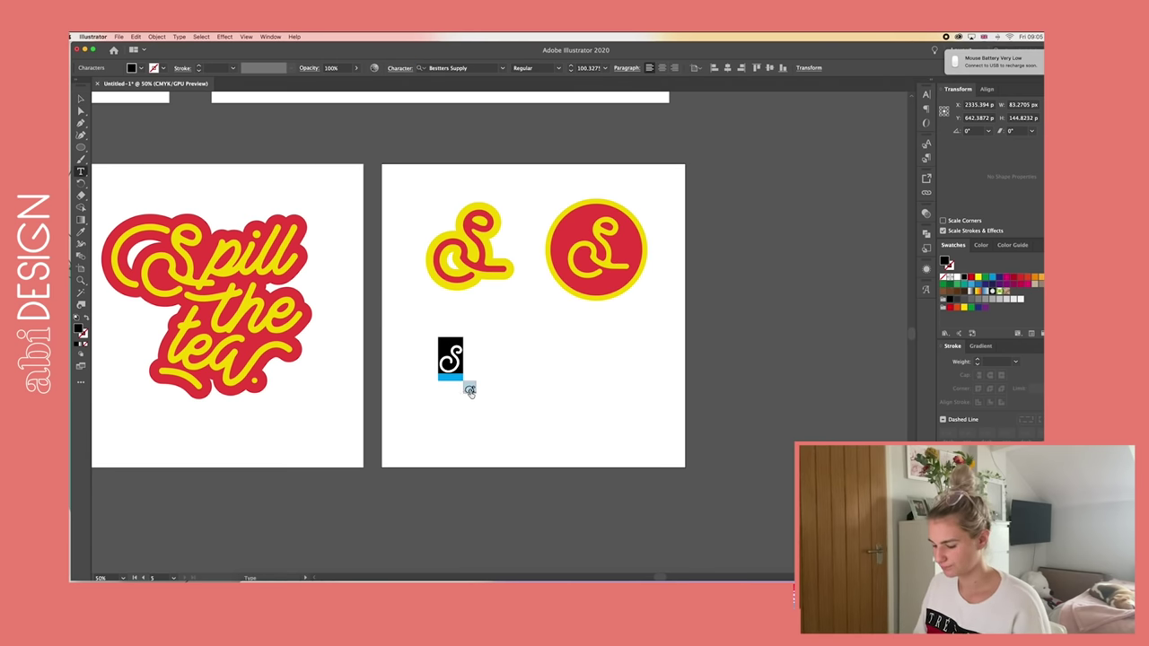
pyautogui.click(469, 389)
pyautogui.click(523, 374)
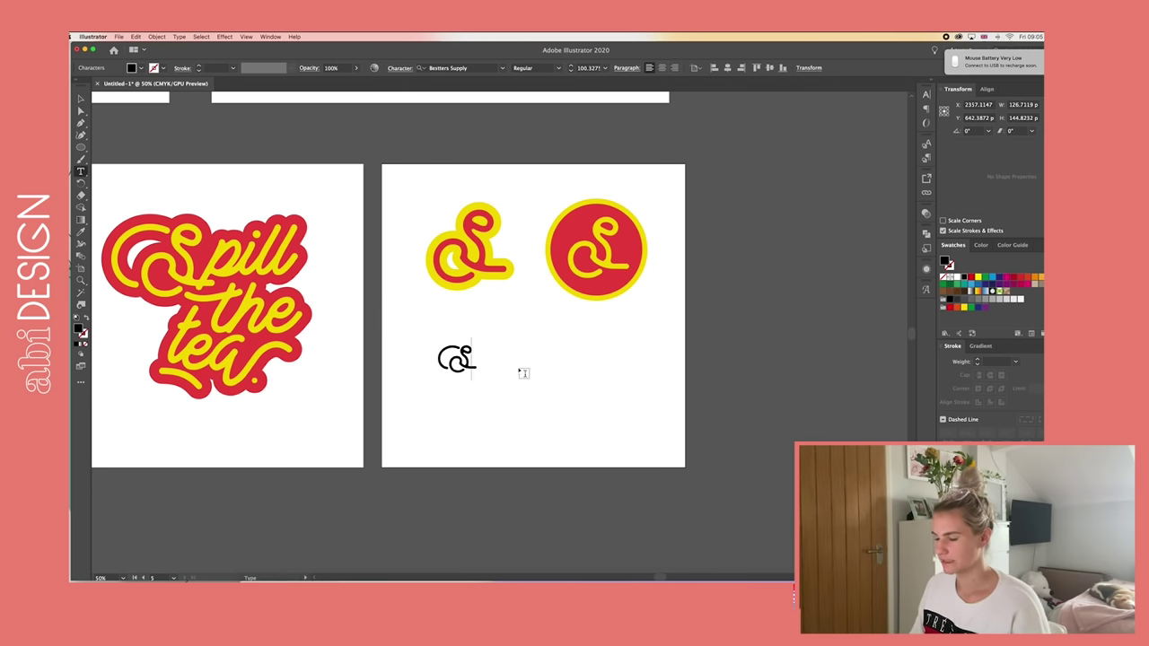
pyautogui.write('pill')
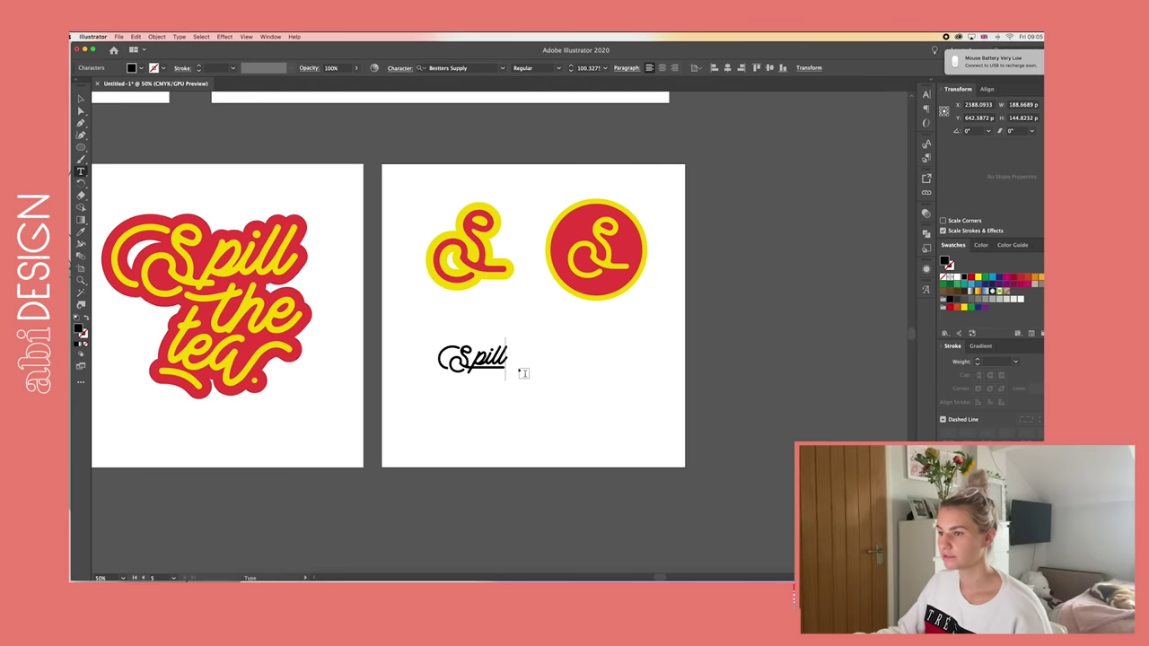
# - Swap the underlined lowercase letters of the black "Spill" for their alternate glyphs without the underline
pyautogui.press('super+plus')
pyautogui.press('super+plus')
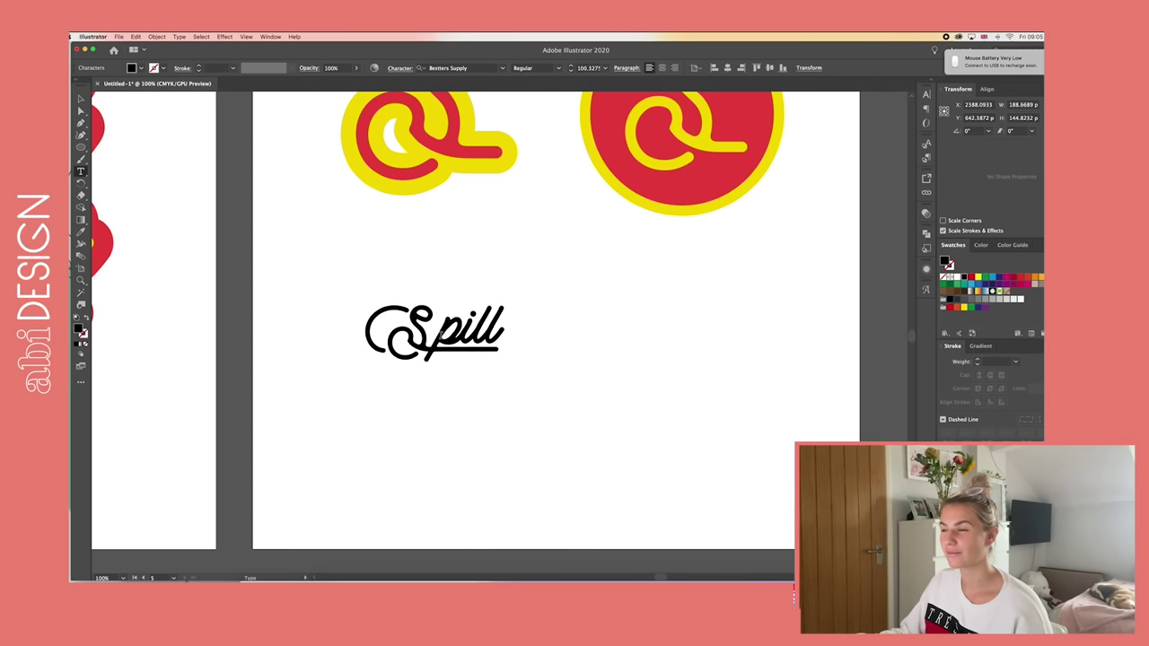
pyautogui.moveTo(441, 336); pyautogui.dragTo(459, 331)
pyautogui.click(467, 386)
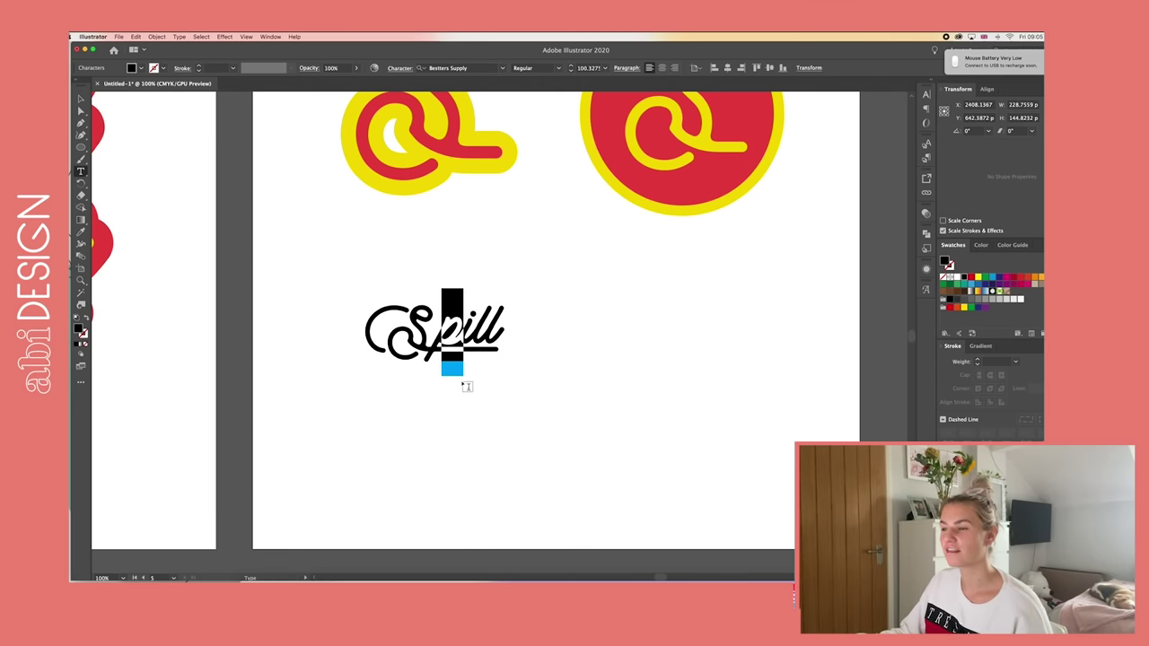
pyautogui.click(472, 387)
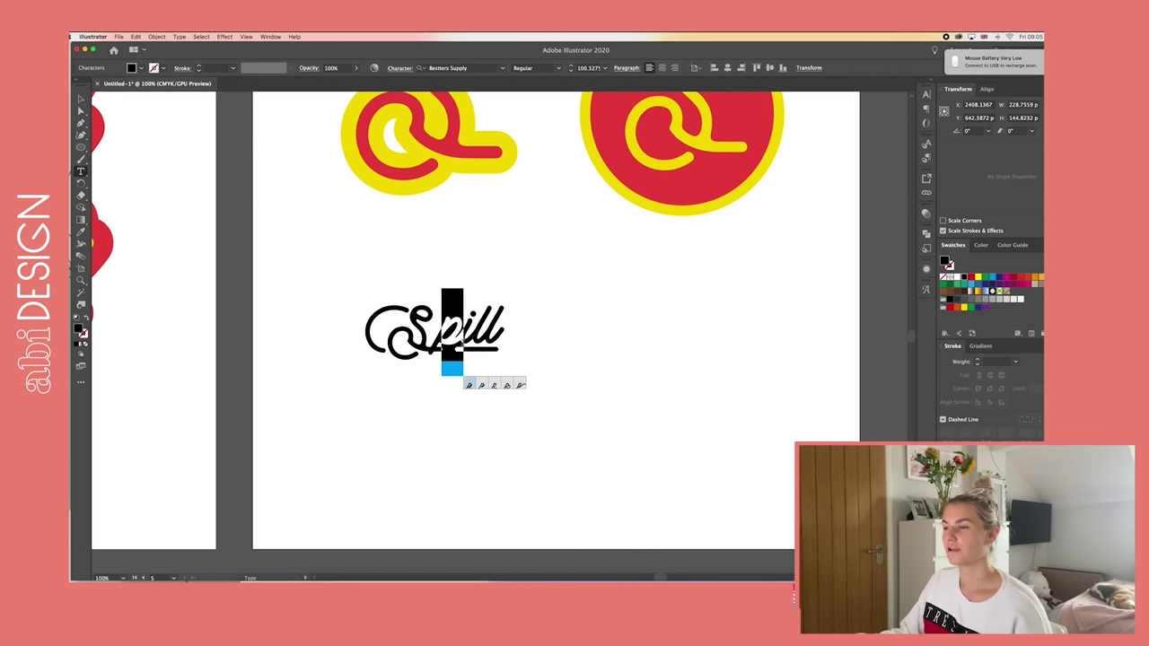
pyautogui.moveTo(461, 339); pyautogui.dragTo(500, 400)
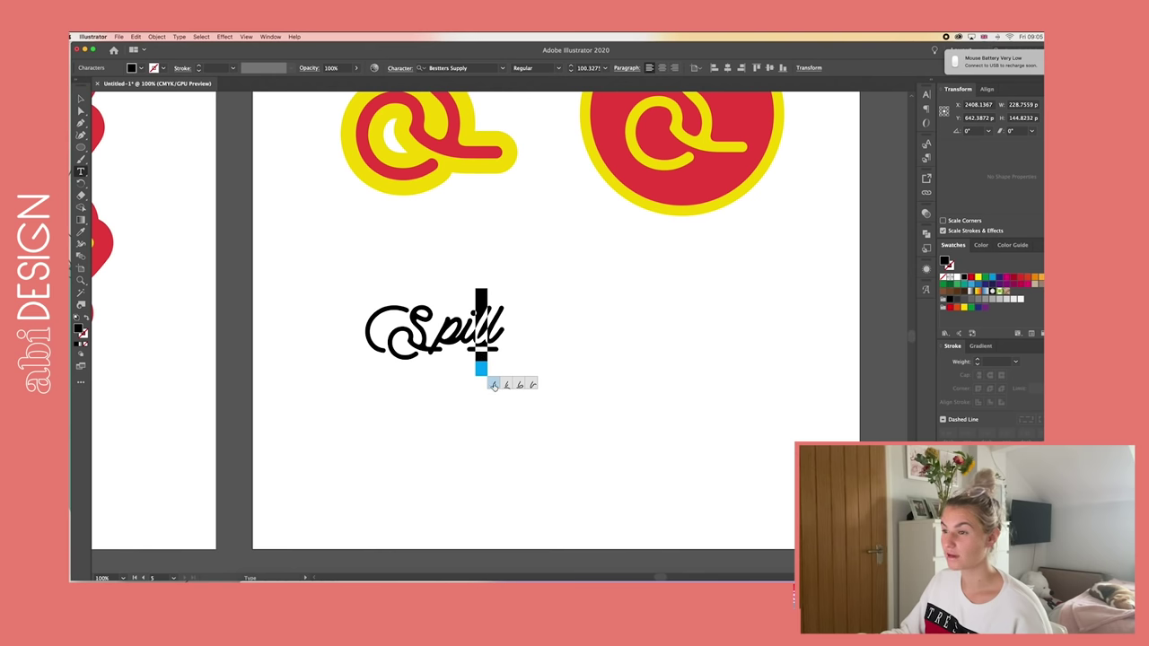
pyautogui.click(493, 384)
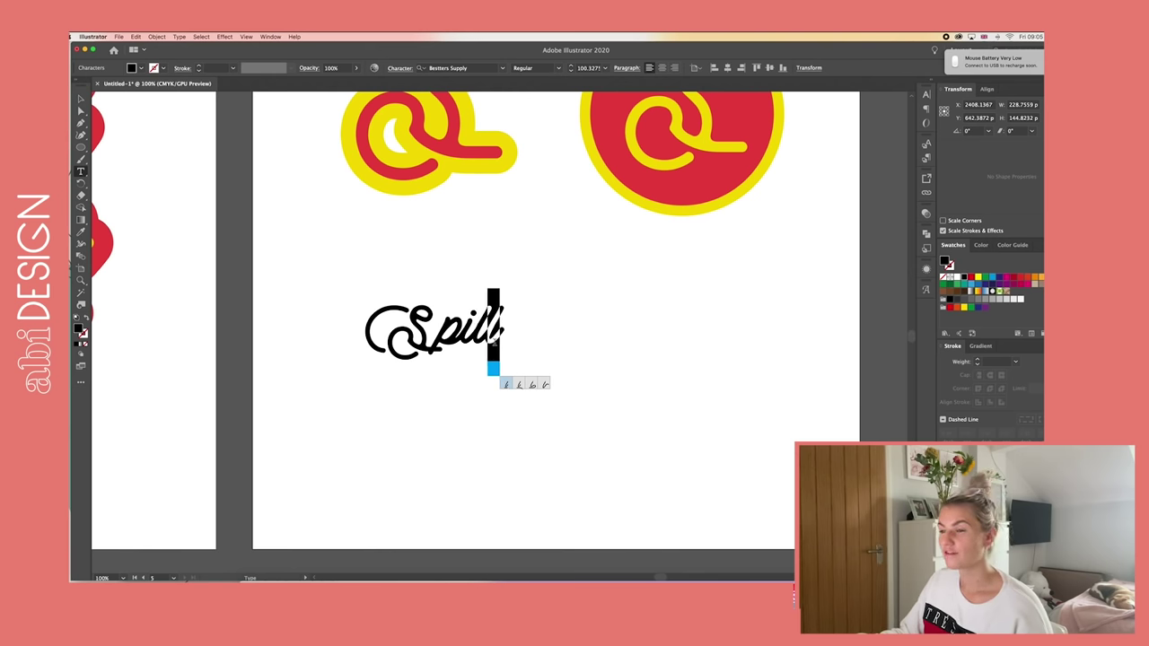
pyautogui.click(485, 329)
pyautogui.moveTo(434, 335); pyautogui.dragTo(458, 329)
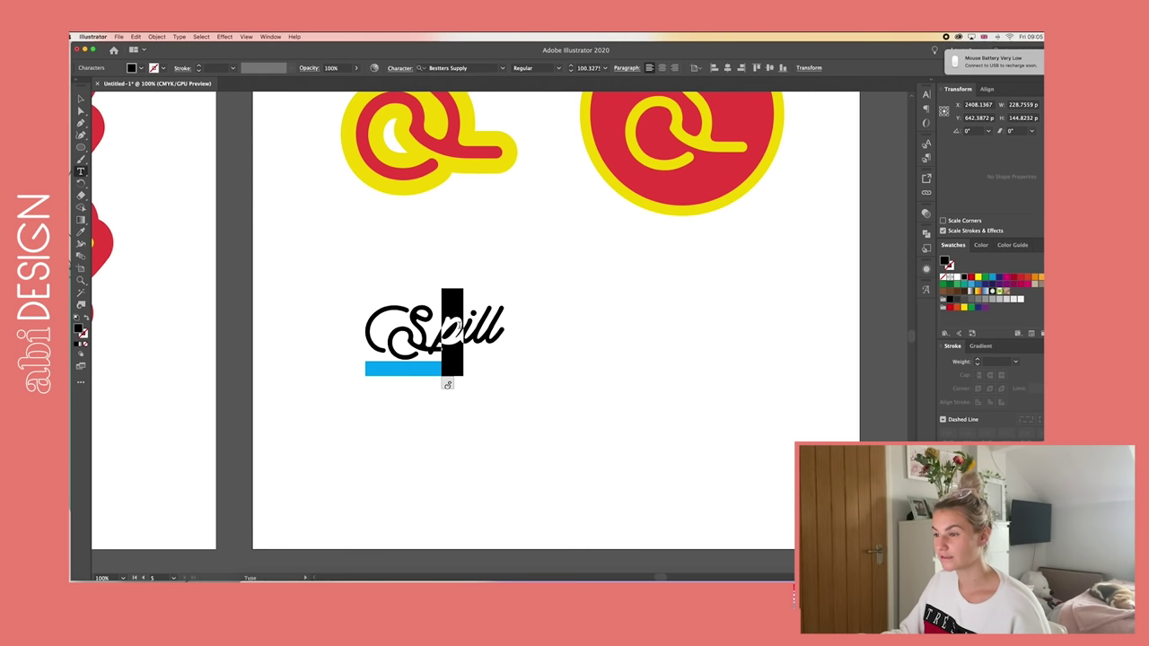
# - Duplicate "Spill" beside the original, retype the copy as "the", and scale it down to about 58 pt close to the first word
pyautogui.click(80, 99)
pyautogui.click(508, 323)
pyautogui.moveTo(425, 344); pyautogui.dragTo(685, 356)
pyautogui.doubleClick(499, 356)
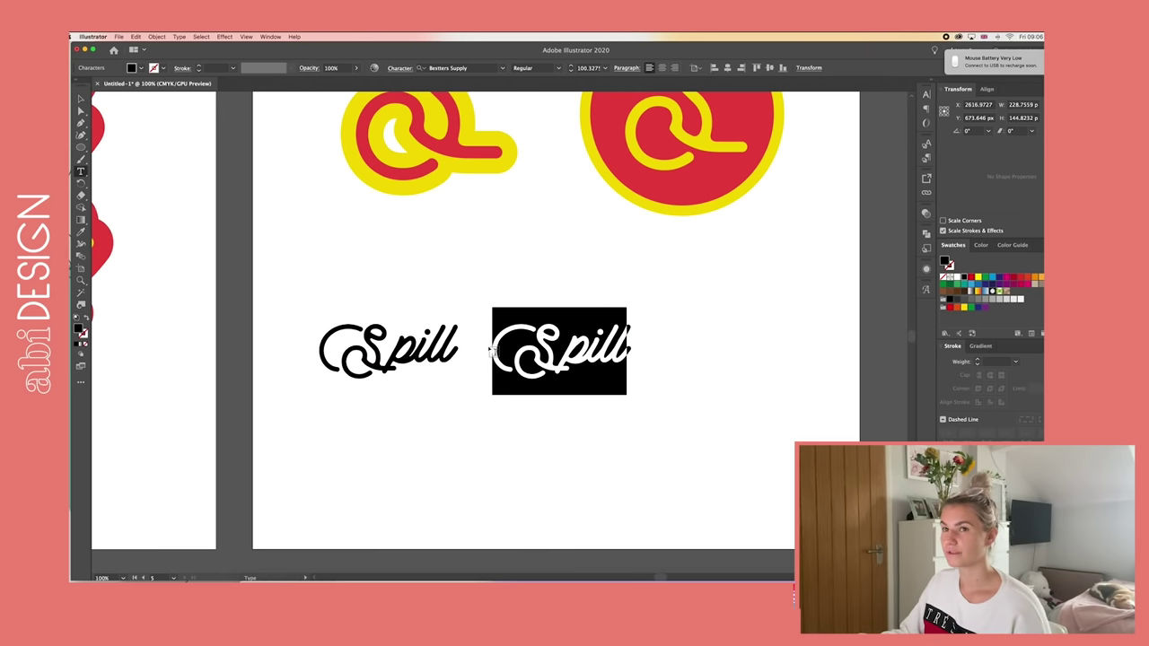
pyautogui.write('the')
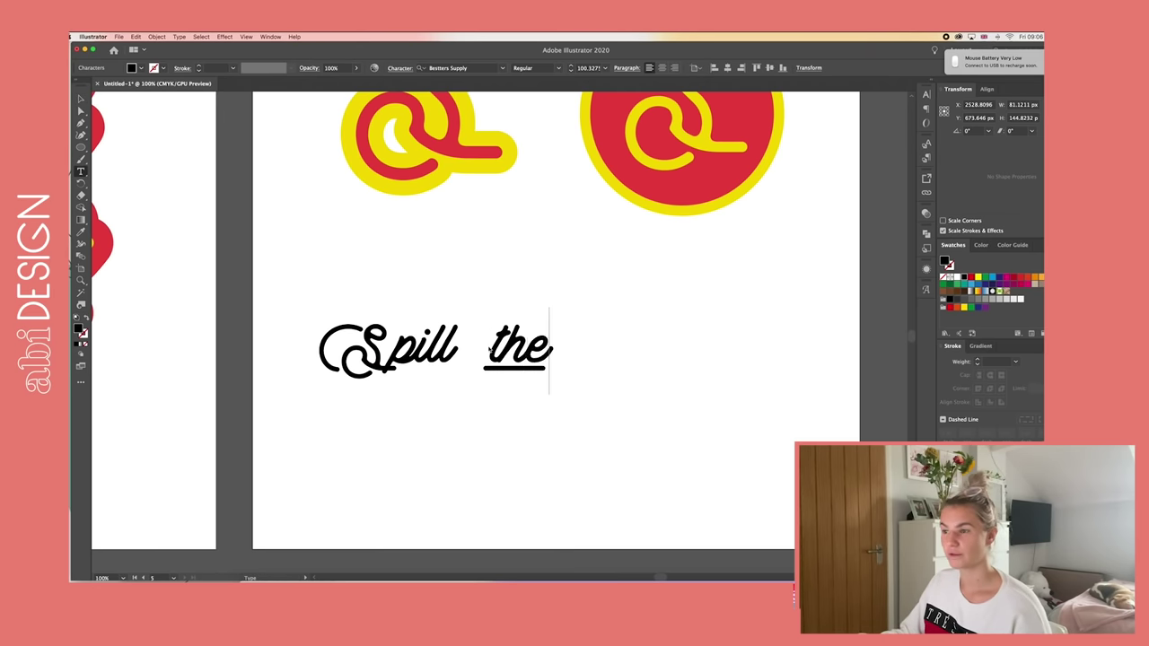
pyautogui.click(81, 97)
pyautogui.moveTo(556, 348); pyautogui.dragTo(506, 348)
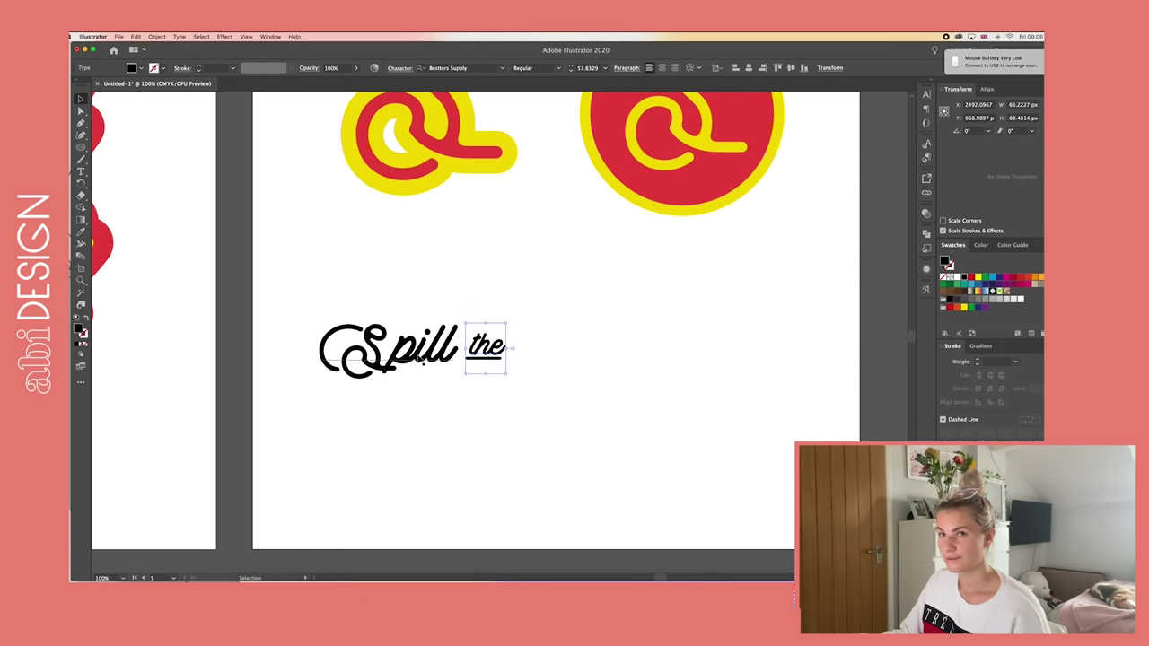
# - Use the Touch Type tool to nudge the p of "Spill" slightly left and down against the tail of the S
pyautogui.click(418, 358)
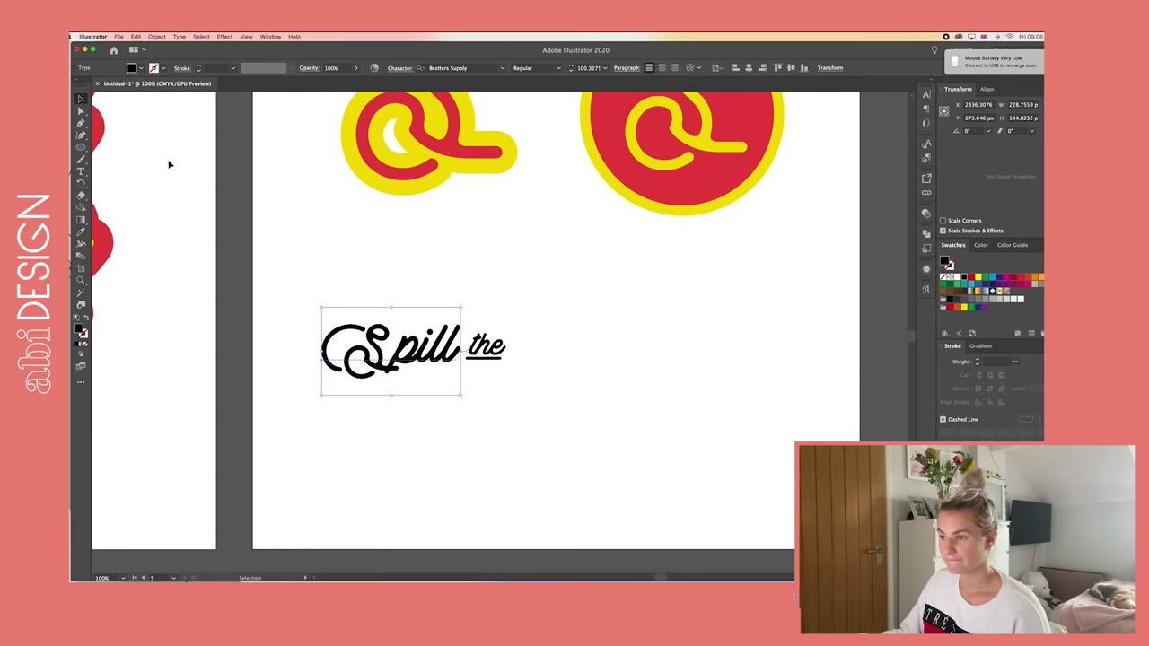
pyautogui.moveTo(81, 172); pyautogui.dragTo(143, 207)
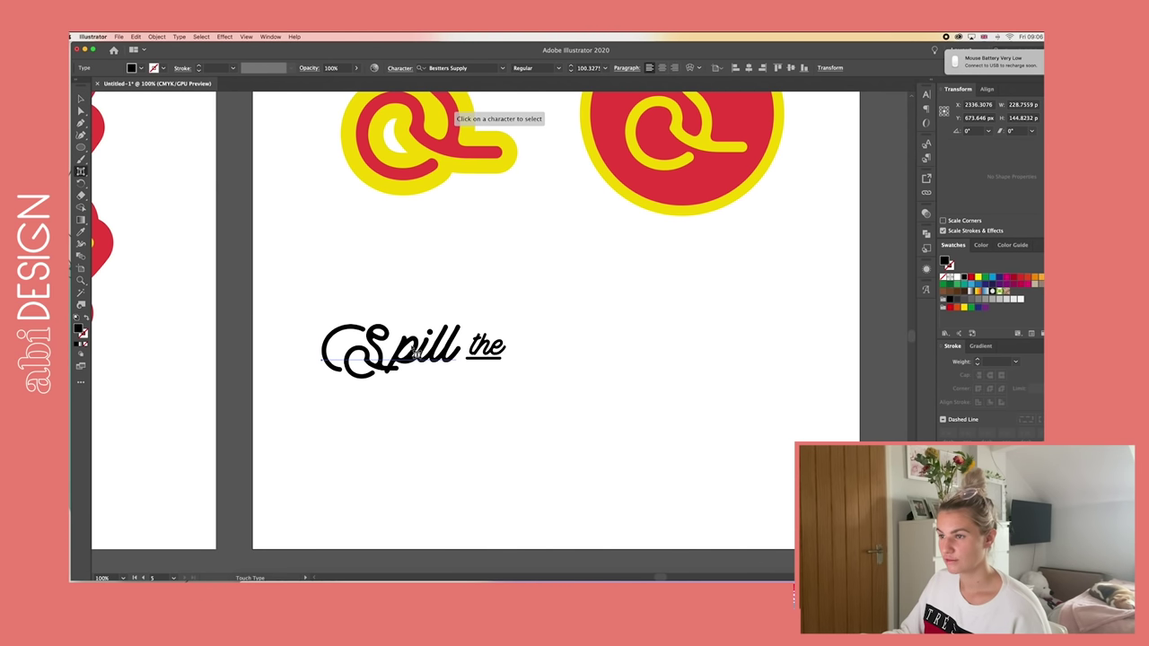
pyautogui.click(408, 355)
pyautogui.moveTo(380, 375); pyautogui.dragTo(379, 382)
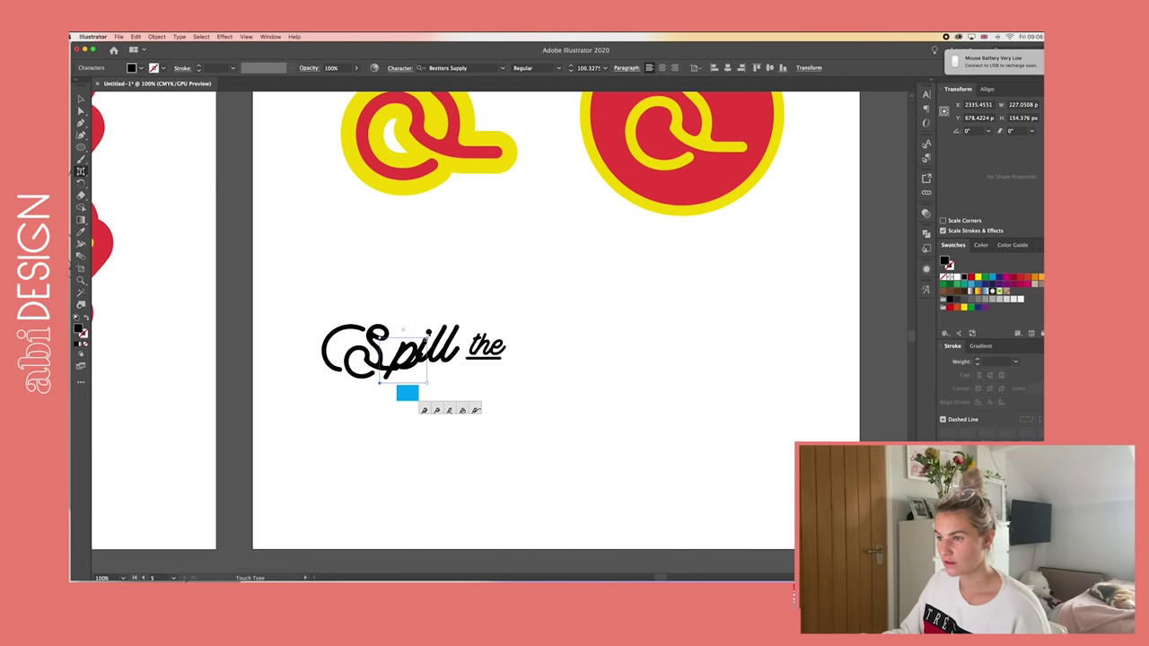
pyautogui.click(436, 350)
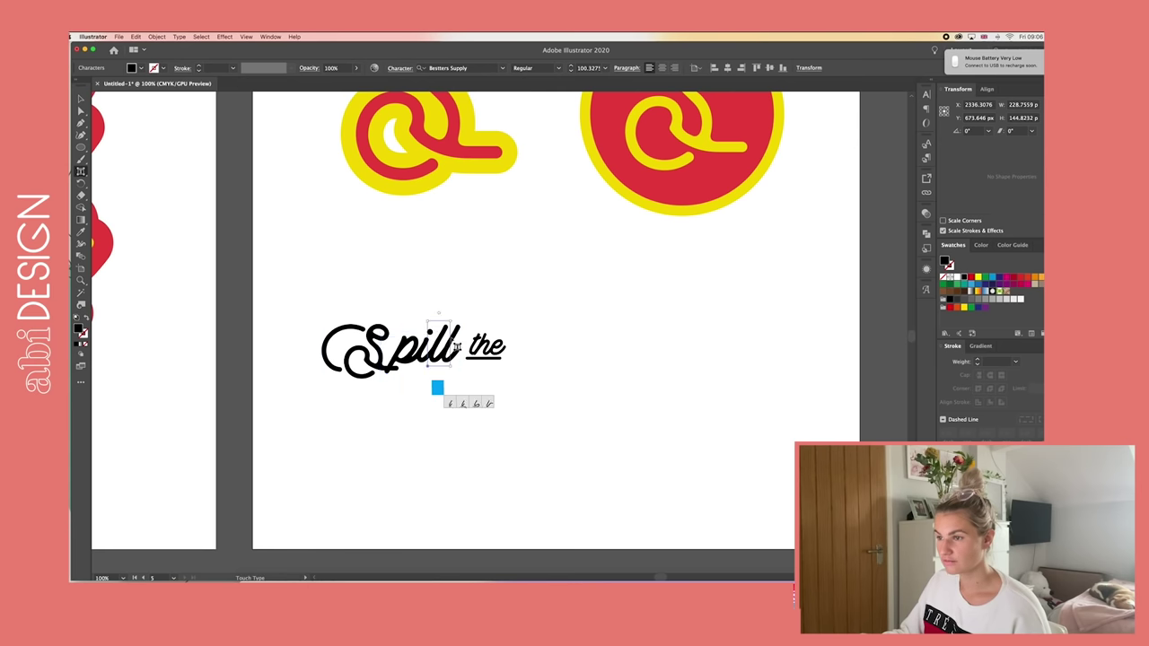
pyautogui.click(406, 365)
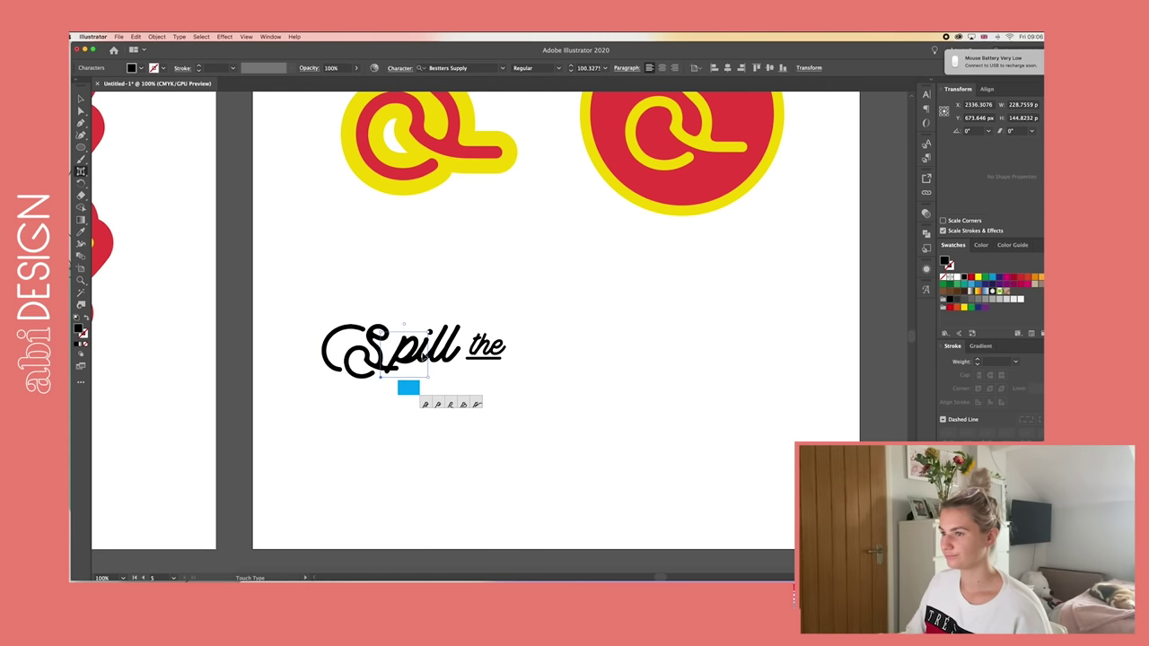
pyautogui.press('super+equal')
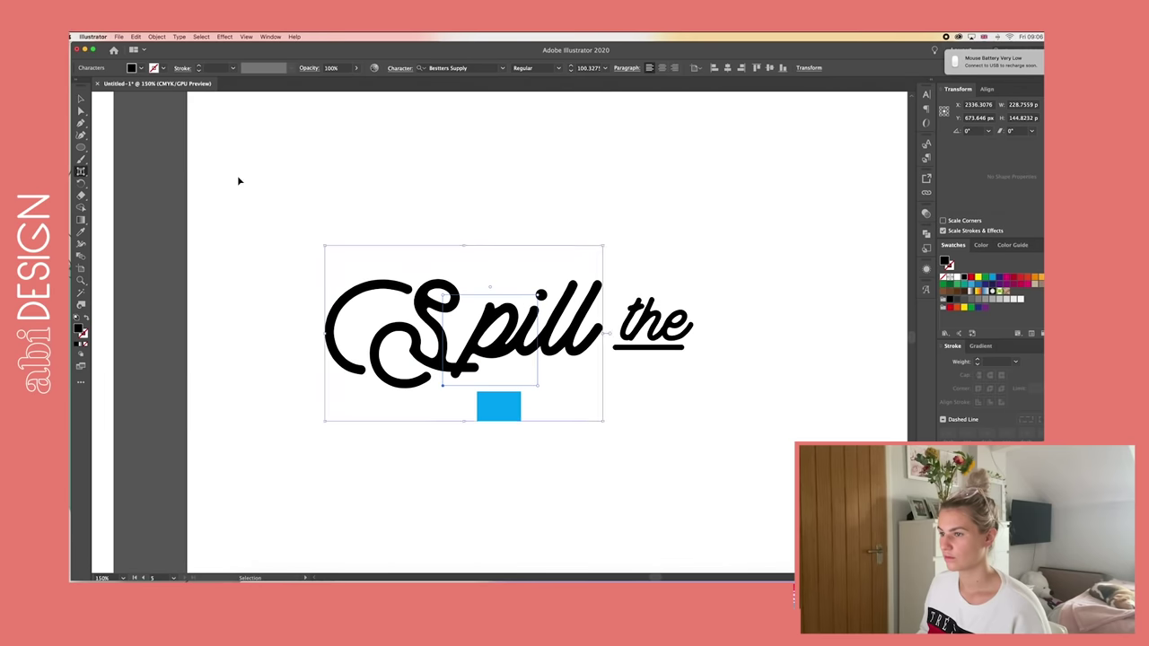
pyautogui.press('Left')
pyautogui.press('Left')
pyautogui.press('Left')
pyautogui.press('Left')
pyautogui.press('Left')
pyautogui.press('Down')
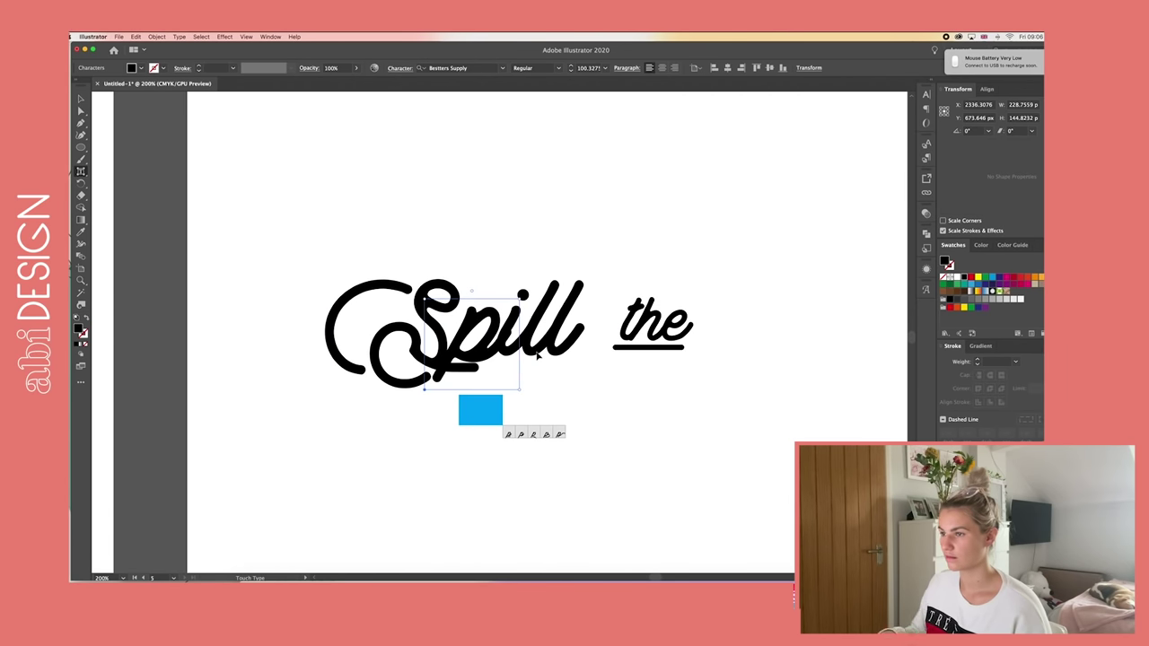
pyautogui.press('Right')
pyautogui.press('Right')
pyautogui.press('Right')
pyautogui.press('Down')
pyautogui.press('Down')
pyautogui.press('Down')
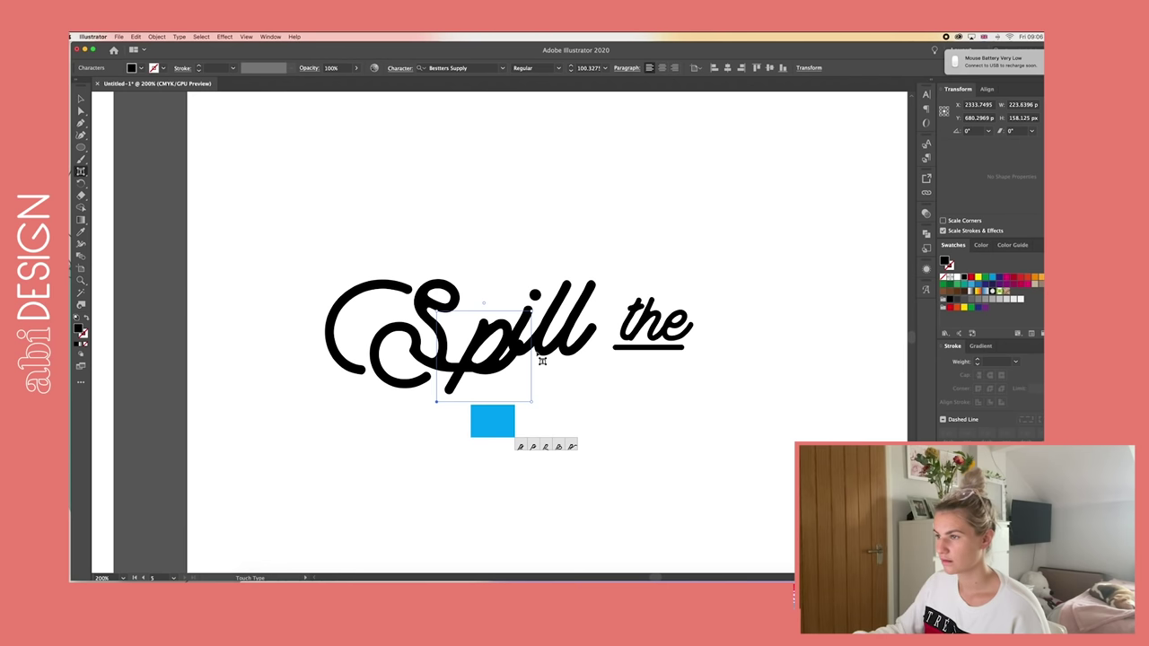
pyautogui.press('Up')
pyautogui.press('Up')
pyautogui.press('Up')
pyautogui.press('Up')
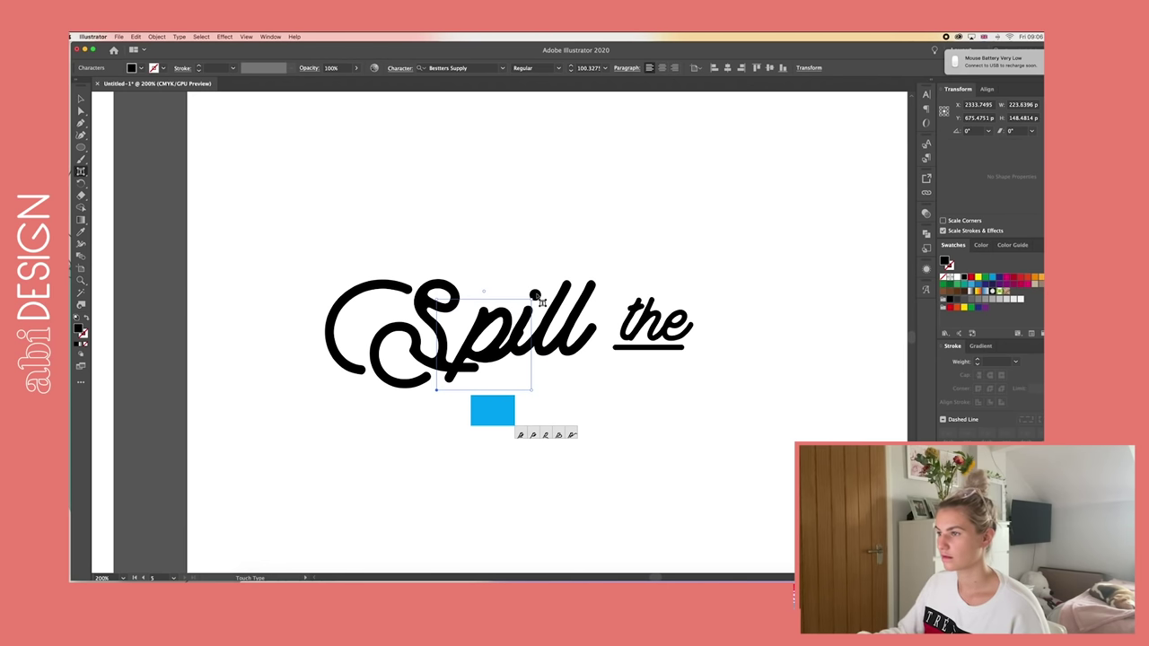
# - Fine-tune the positions of the i and l letters in "Spill" and deselect the text
pyautogui.click(534, 297)
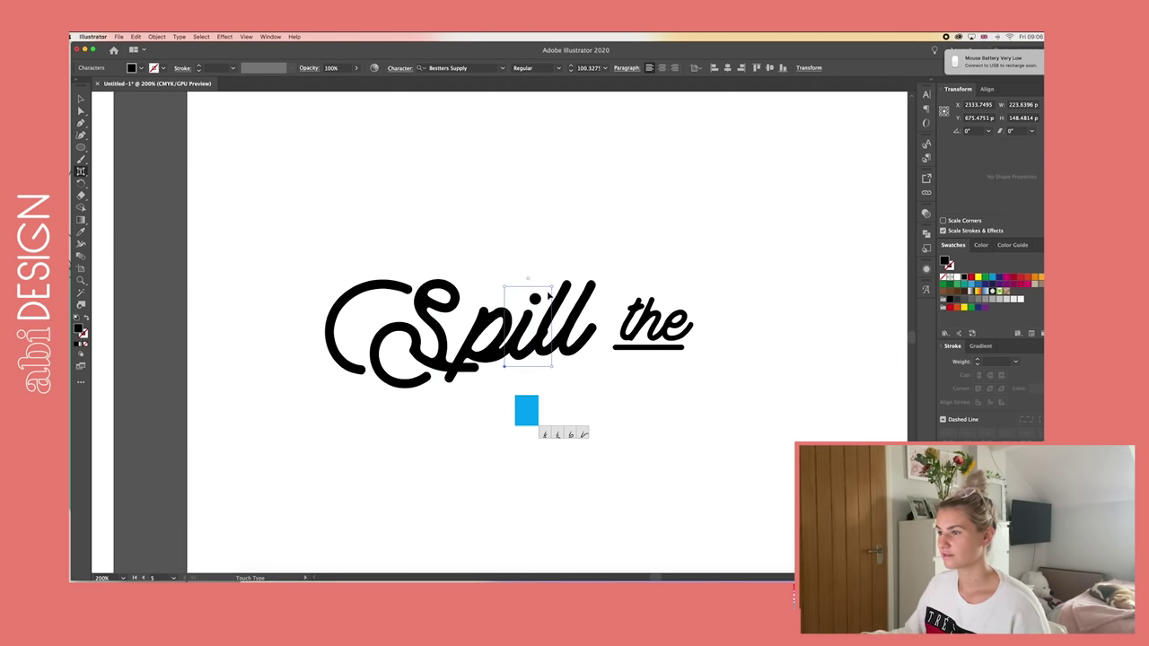
pyautogui.click(566, 289)
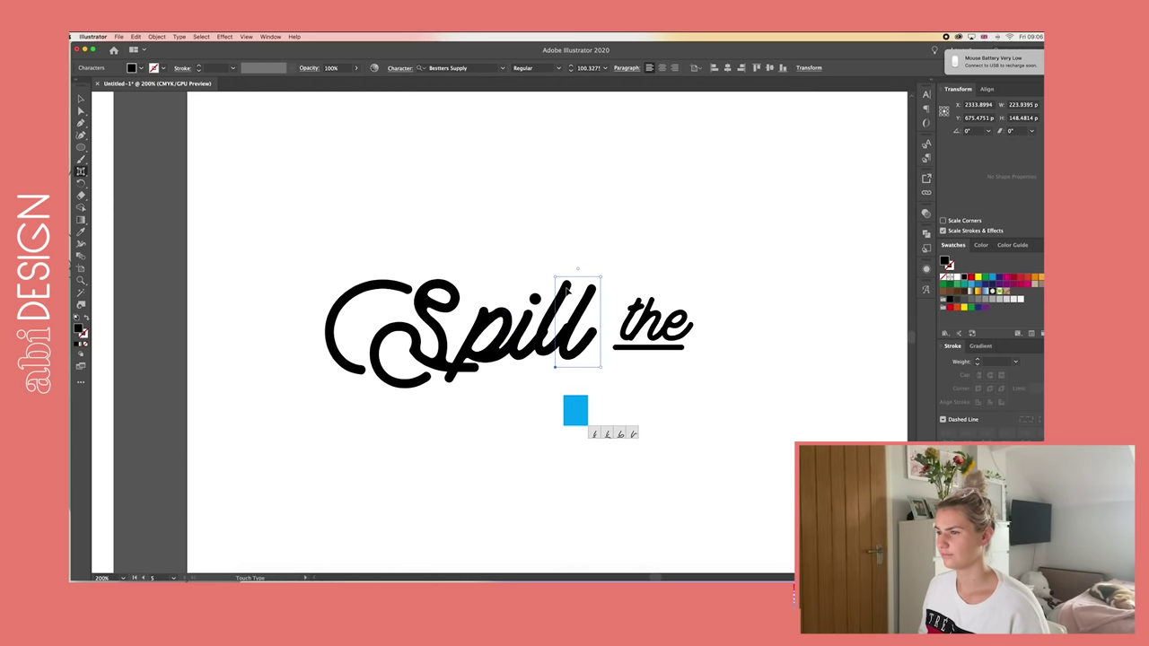
pyautogui.click(548, 321)
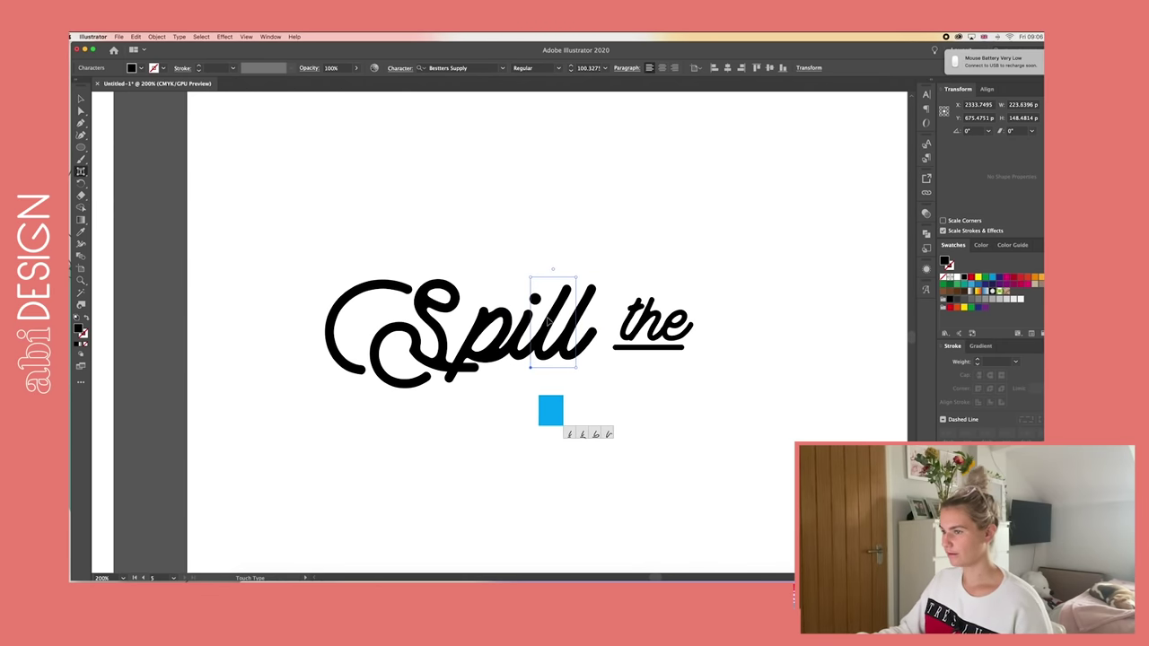
pyautogui.press('v')
pyautogui.click(608, 306)
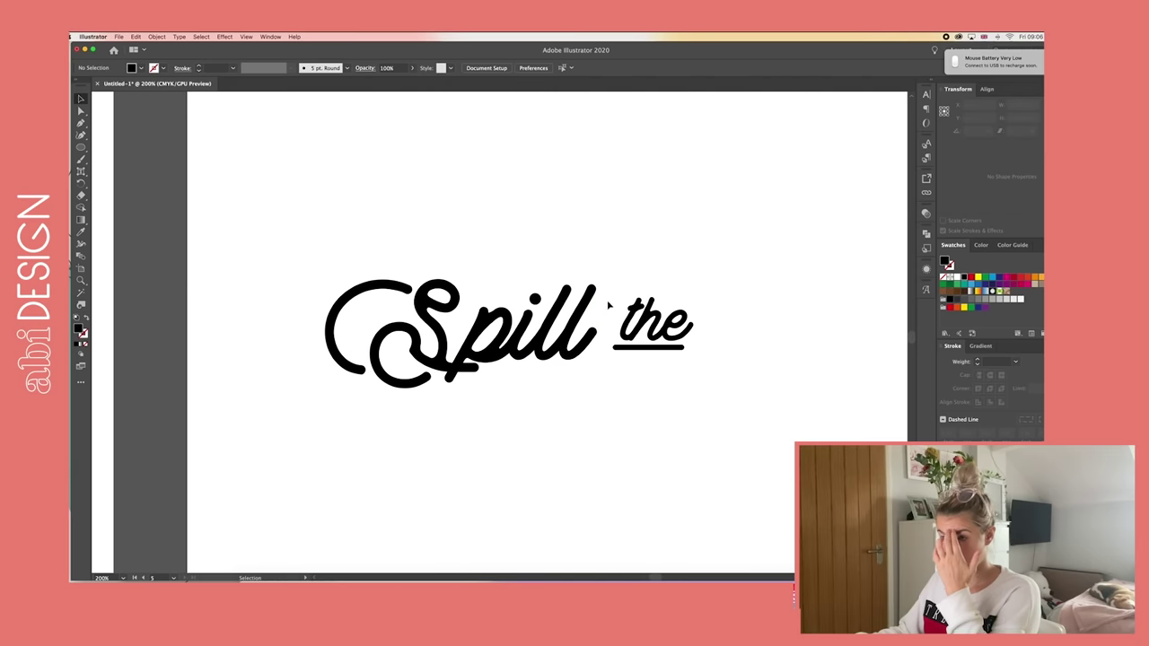
# - Copy "Spill" to the other side of "the" and replace the copy's text with "Tea"
pyautogui.press('super+minus')
pyautogui.hscroll(5, 592, 310)
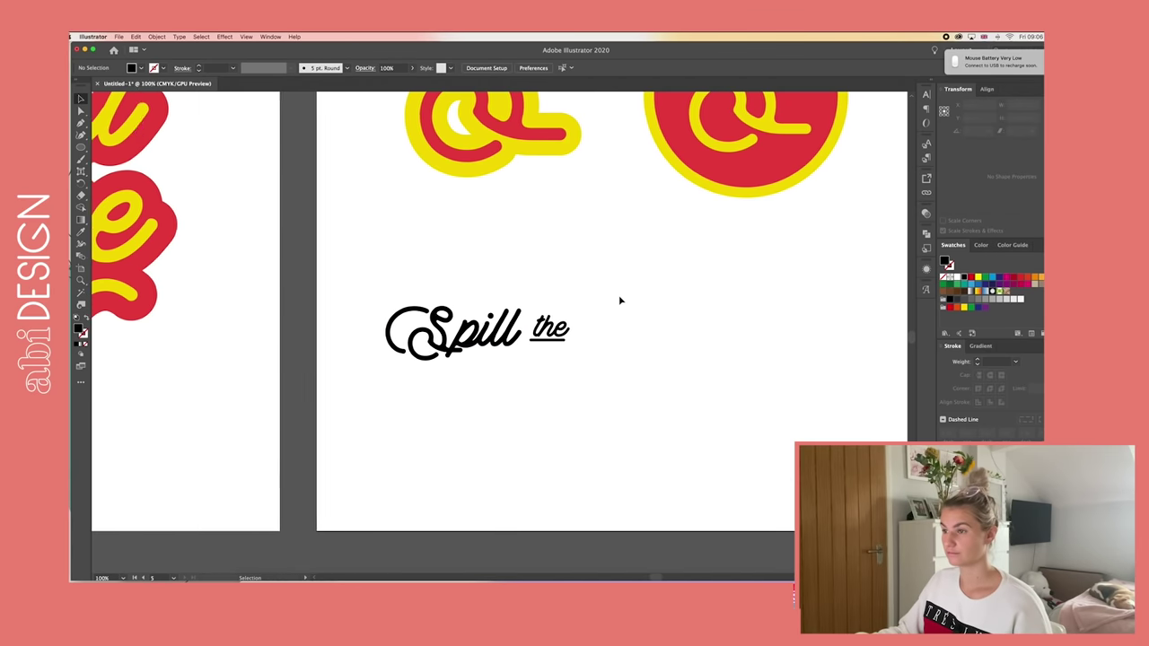
pyautogui.moveTo(370, 334); pyautogui.dragTo(580, 333)
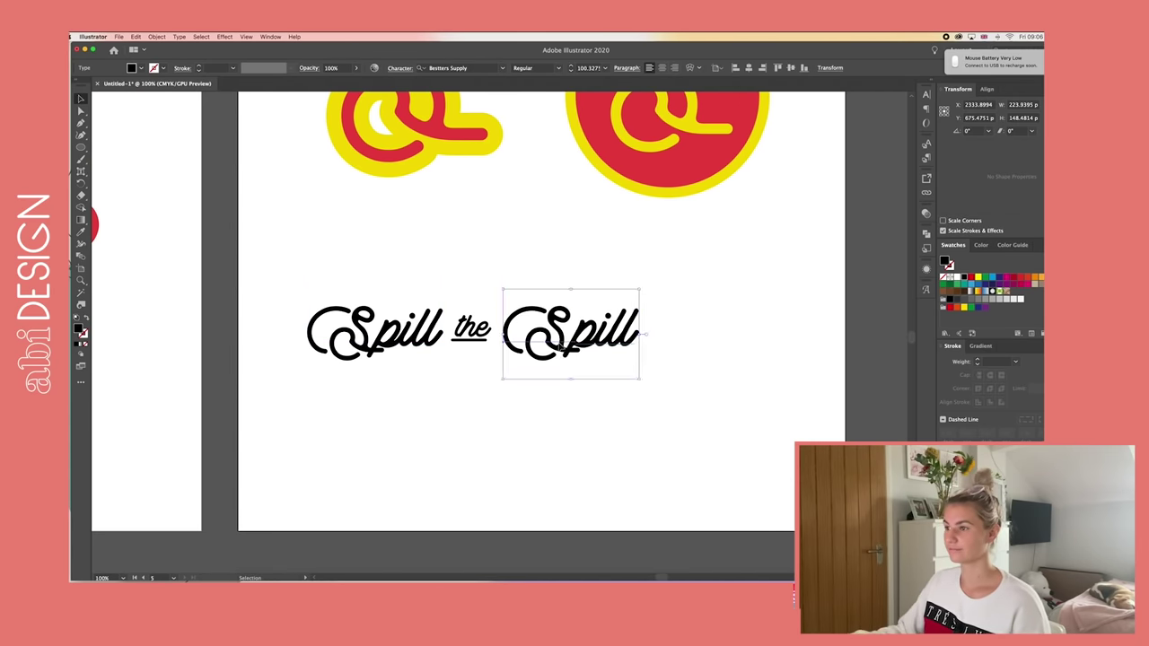
pyautogui.doubleClick(579, 334)
pyautogui.press('super+a')
pyautogui.write('Tea')
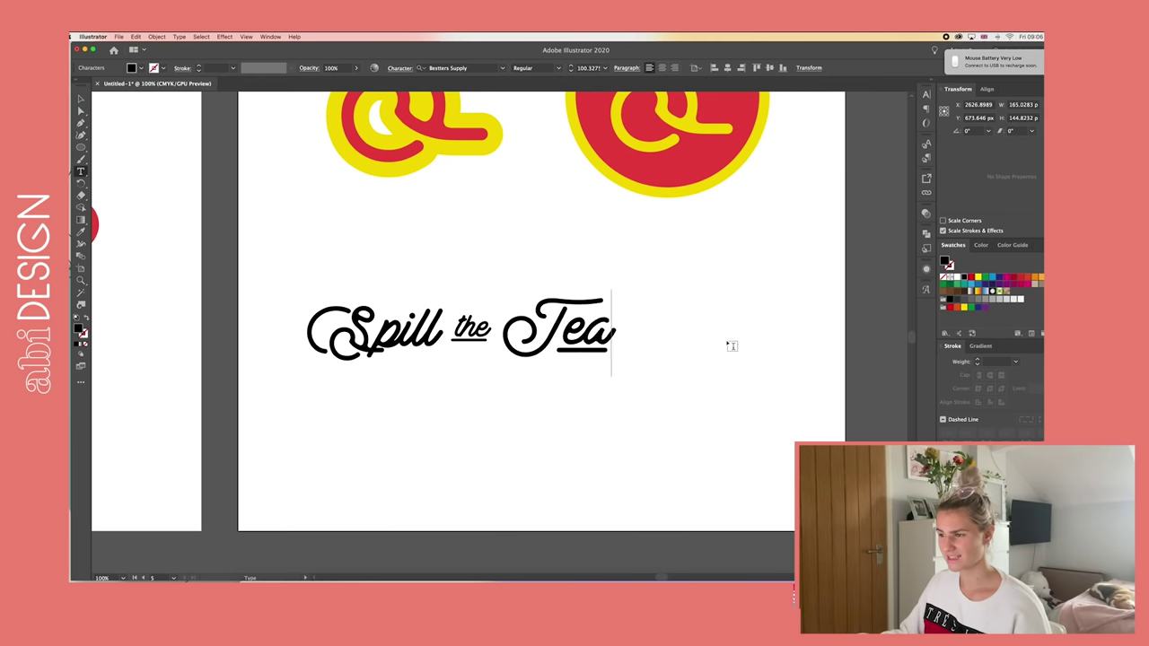
# - Retype the last word in lowercase as "tea" and swap its underlined letters for alternate glyphs without the underline
pyautogui.scroll(5, 731, 345)
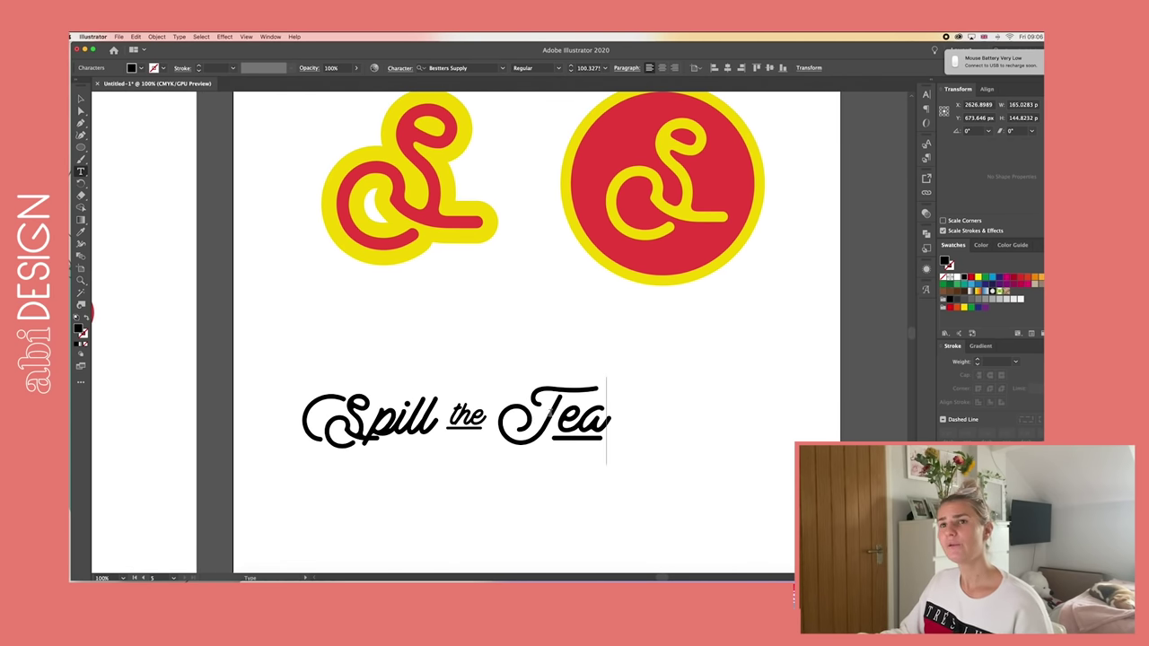
pyautogui.doubleClick(554, 409)
pyautogui.write('tea')
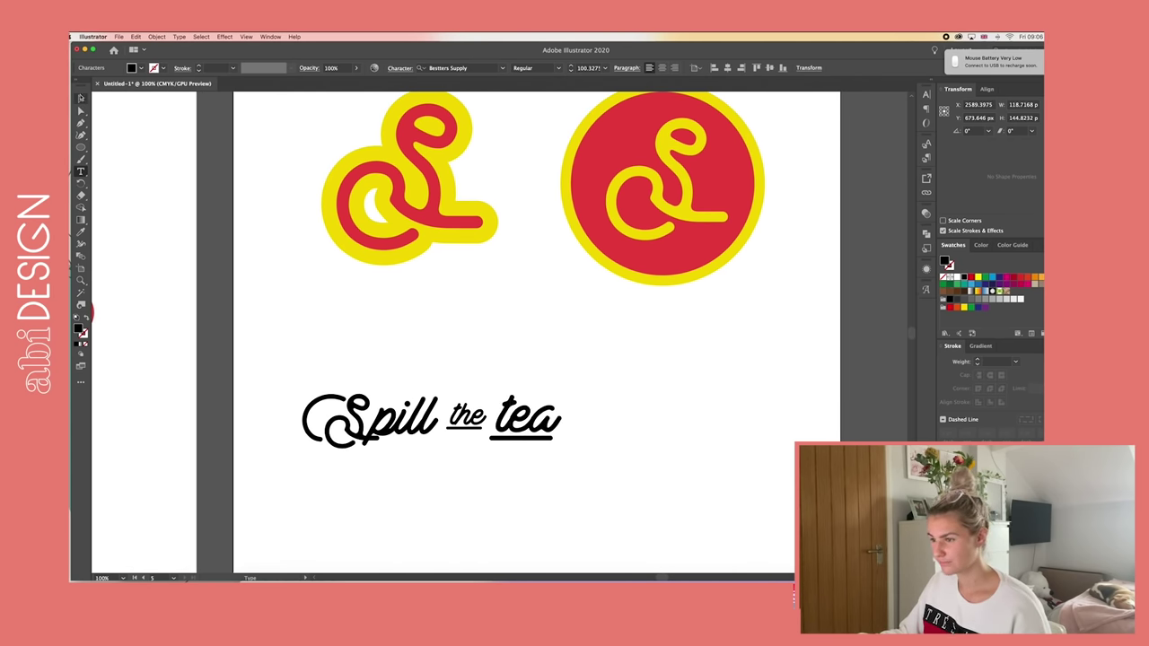
pyautogui.moveTo(498, 420); pyautogui.dragTo(529, 420)
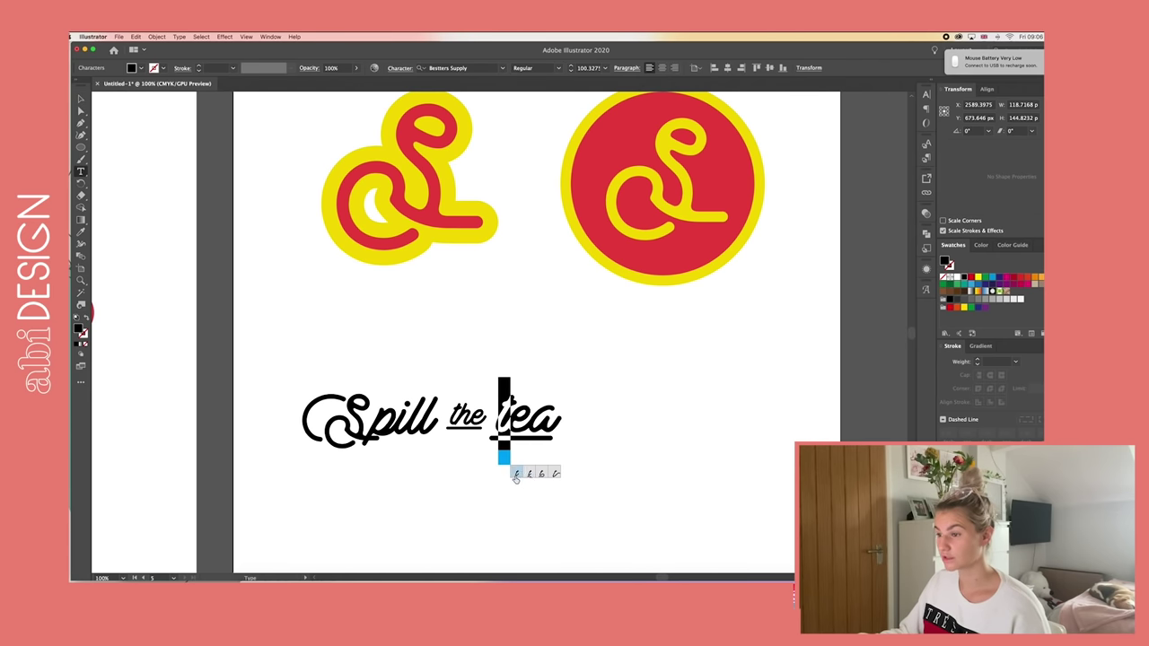
pyautogui.click(517, 476)
pyautogui.moveTo(515, 421); pyautogui.dragTo(562, 420)
pyautogui.click(541, 475)
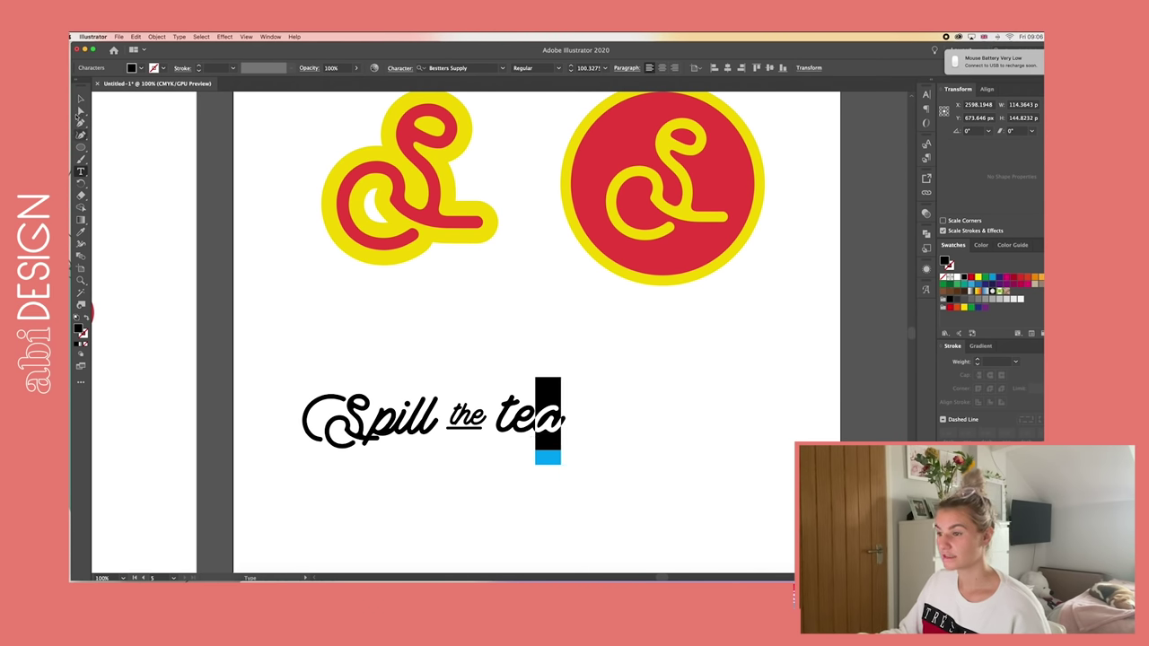
pyautogui.click(79, 101)
pyautogui.click(436, 314)
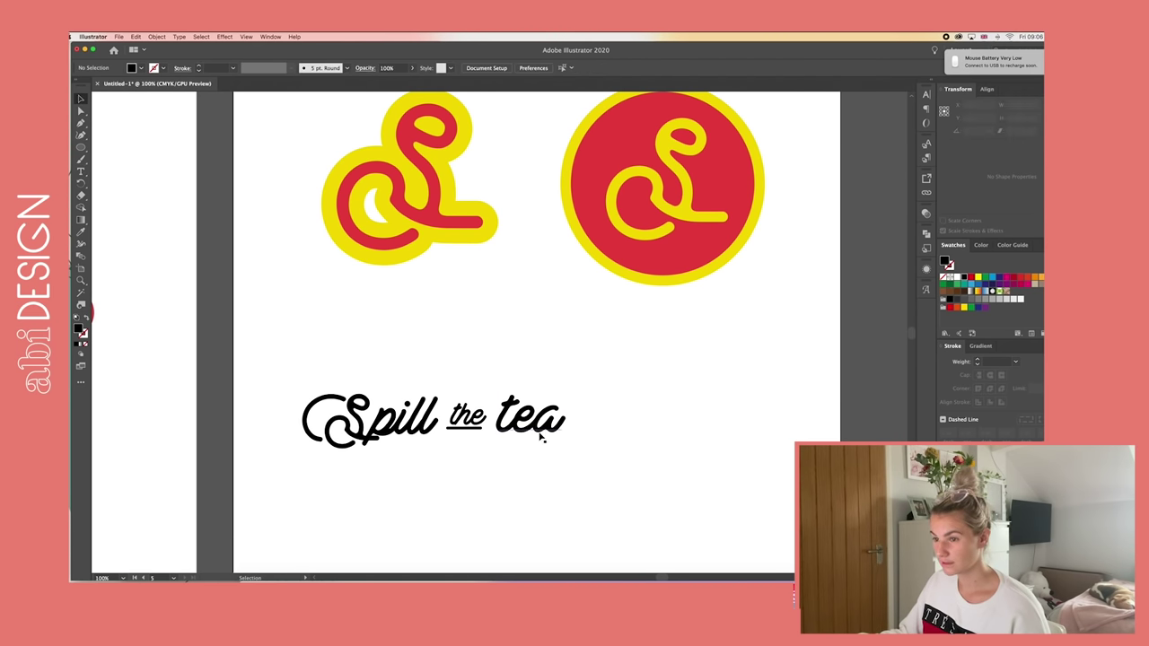
# - Use the Touch Type tool to raise the S of "Spill" slightly relative to the other letters
pyautogui.moveTo(541, 434); pyautogui.dragTo(541, 440)
pyautogui.click(570, 432)
pyautogui.doubleClick(362, 418)
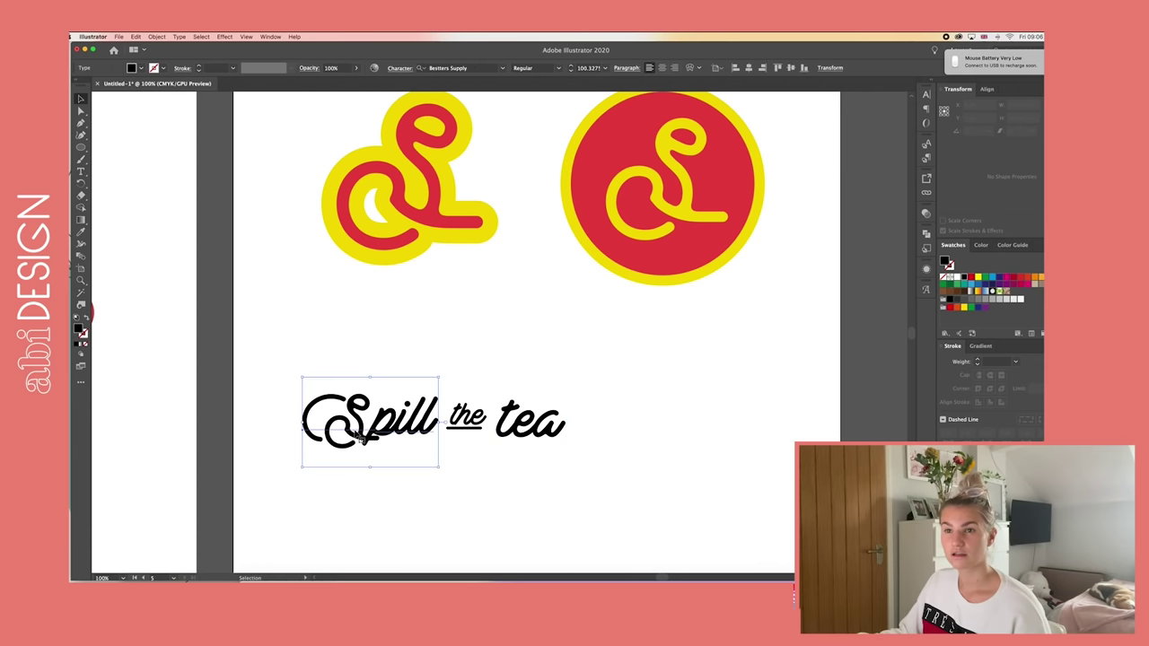
pyautogui.moveTo(361, 416); pyautogui.dragTo(305, 414)
pyautogui.moveTo(81, 172); pyautogui.dragTo(108, 207)
pyautogui.click(354, 431)
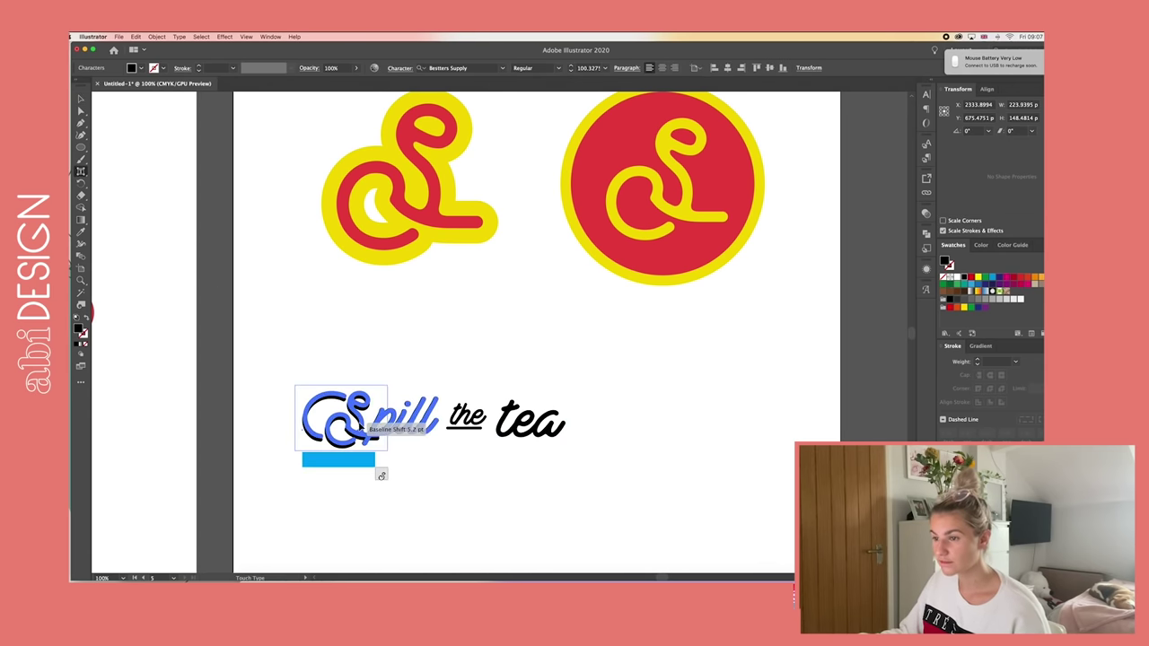
pyautogui.press('Up')
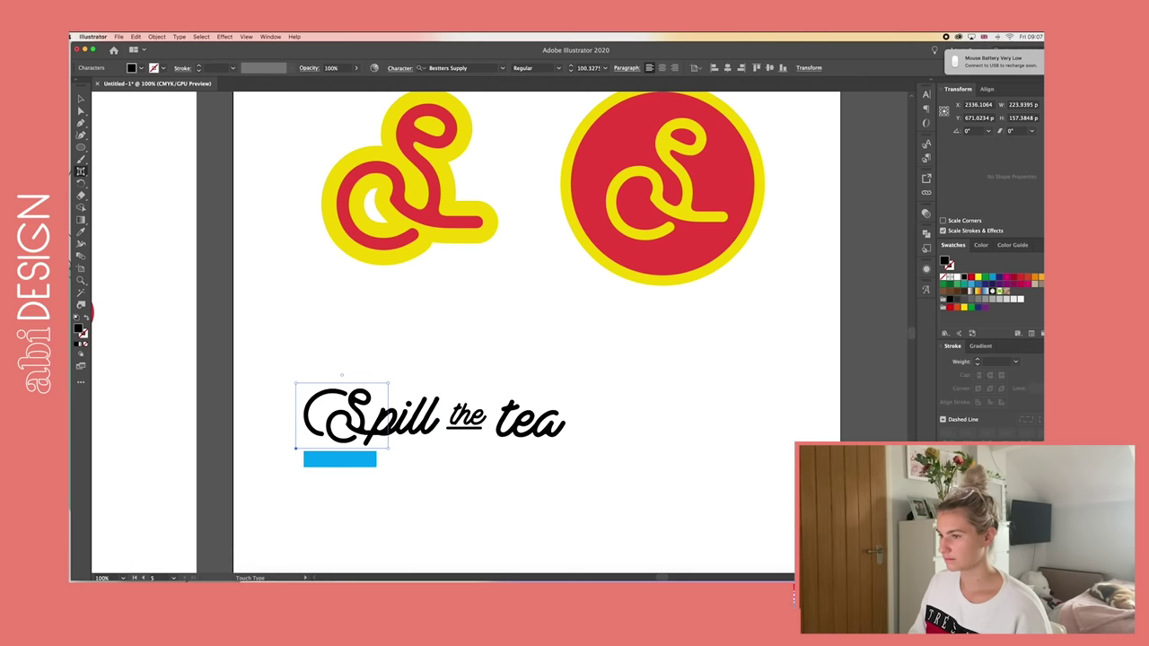
# - Convert all three words of the one-line wordmark to outlines and nudge the S of "Spill" slightly closer to the p
pyautogui.click(81, 99)
pyautogui.moveTo(364, 344); pyautogui.dragTo(654, 502)
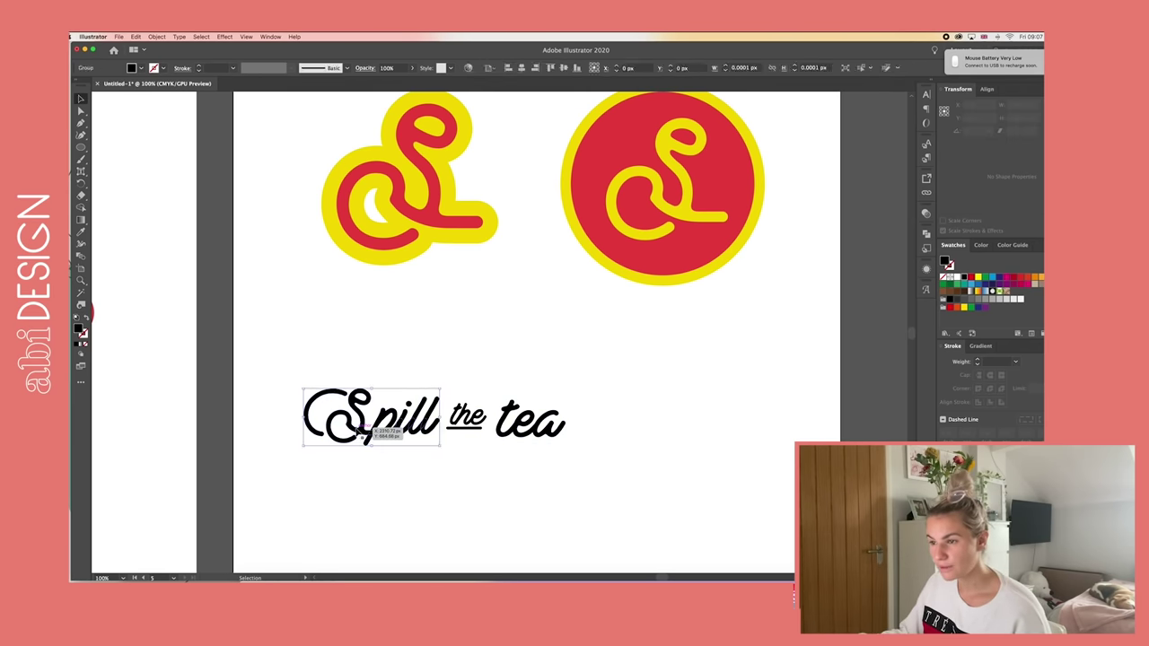
pyautogui.doubleClick(359, 433)
pyautogui.click(536, 502)
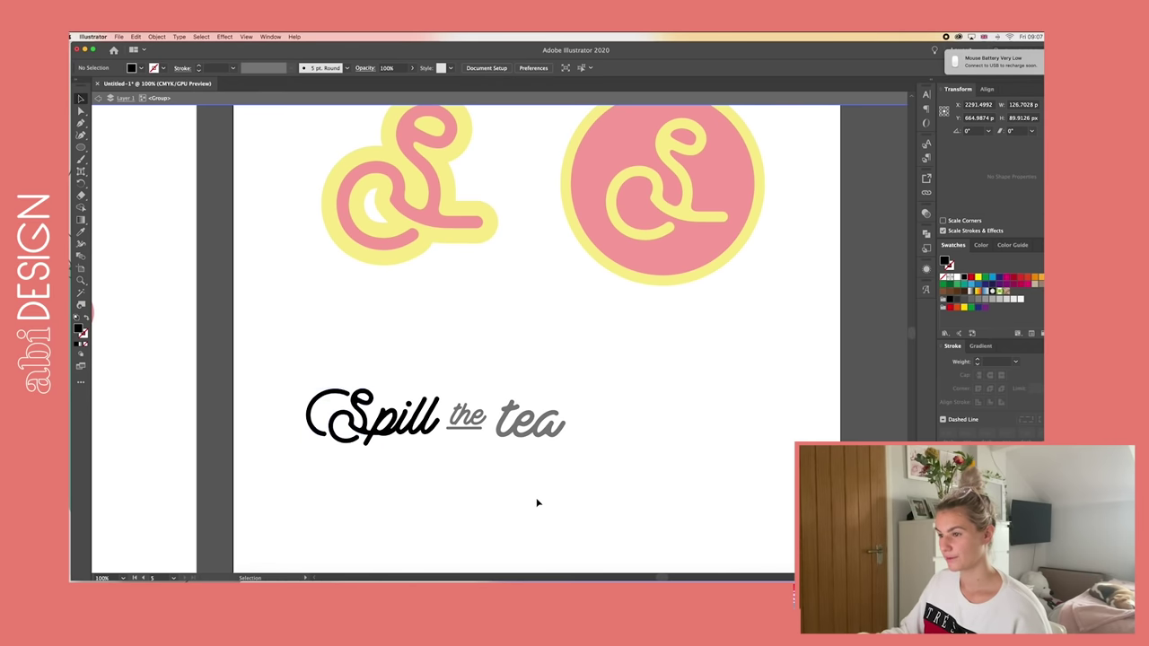
pyautogui.scroll(-2, 525, 493)
pyautogui.doubleClick(446, 446)
pyautogui.click(553, 393)
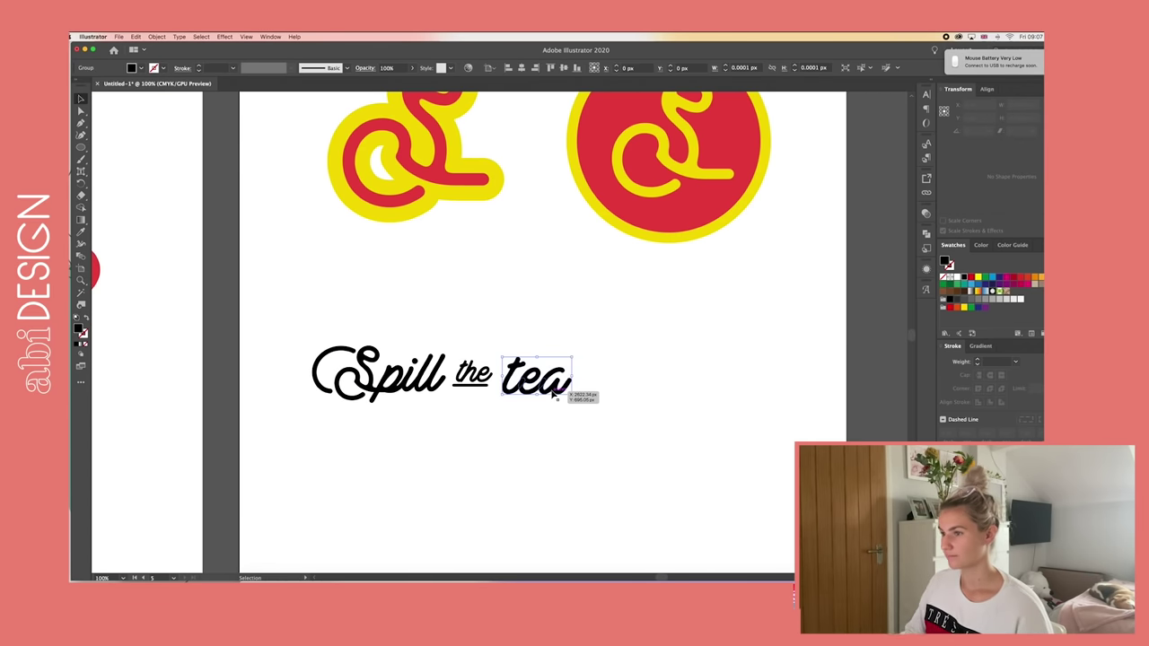
pyautogui.click(606, 383)
# - Enlarge the whole one-line wordmark to about 668 px wide beneath the two S marks
pyautogui.press('super+minus')
pyautogui.press('super+minus')
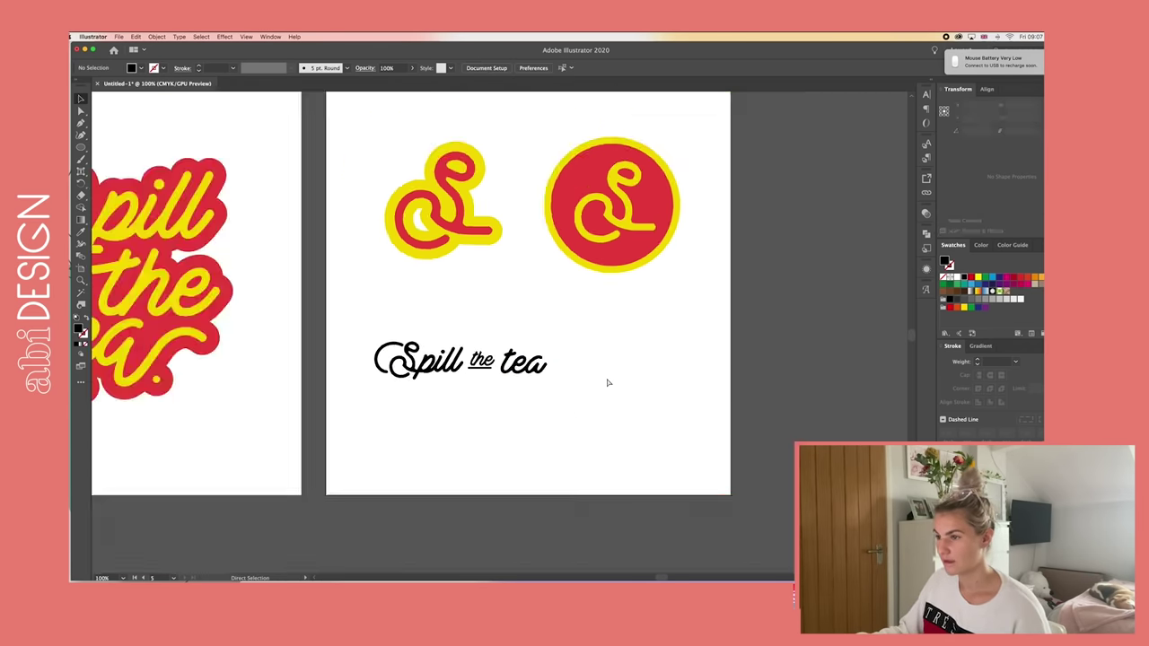
pyautogui.click(530, 356)
pyautogui.moveTo(535, 353); pyautogui.dragTo(582, 375)
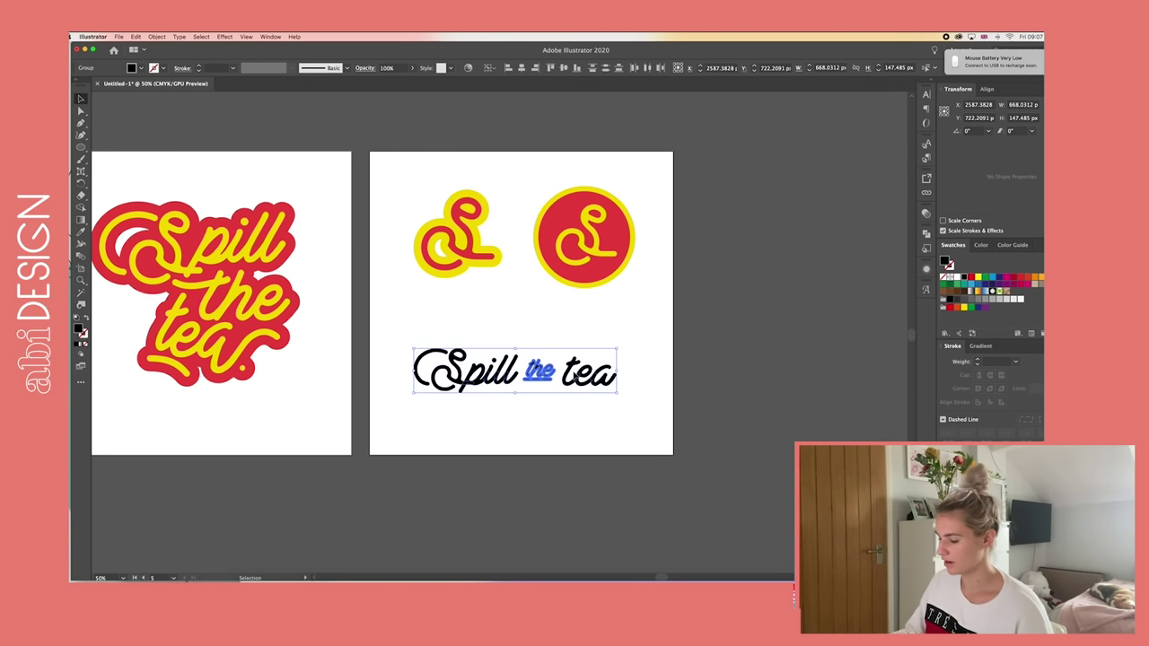
pyautogui.moveTo(641, 343); pyautogui.dragTo(415, 400)
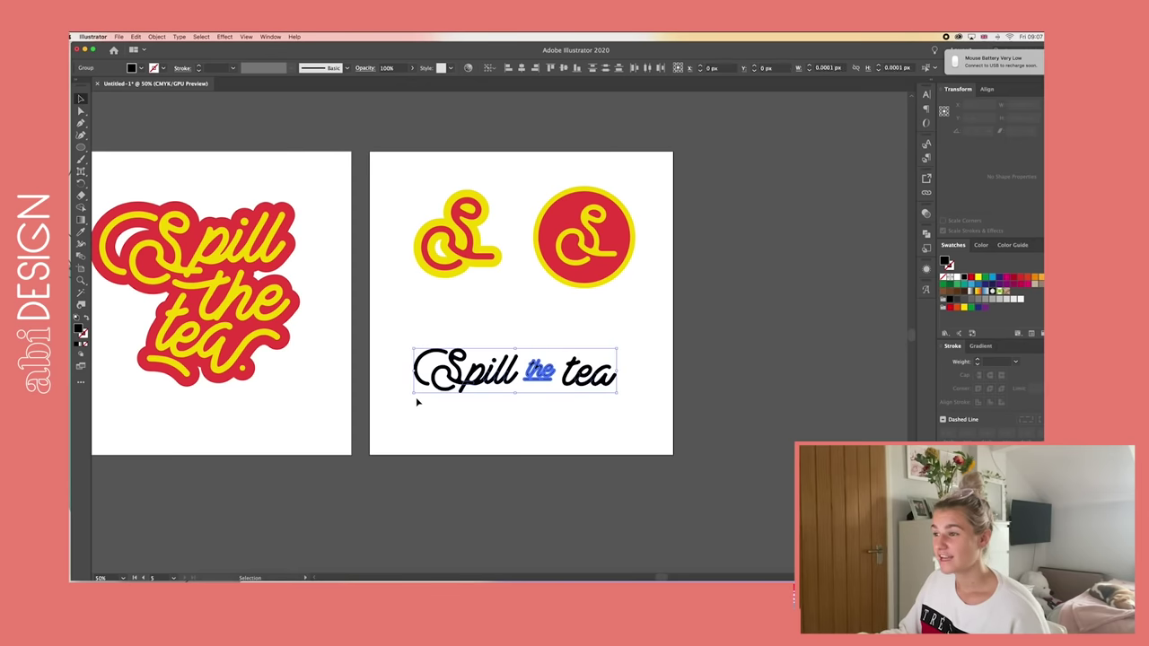
pyautogui.press('super+plus')
pyautogui.press('super+plus')
pyautogui.click(416, 402)
# - Nudge the word "tea" closer to "the" to tighten the wordmark's spacing
pyautogui.press('v')
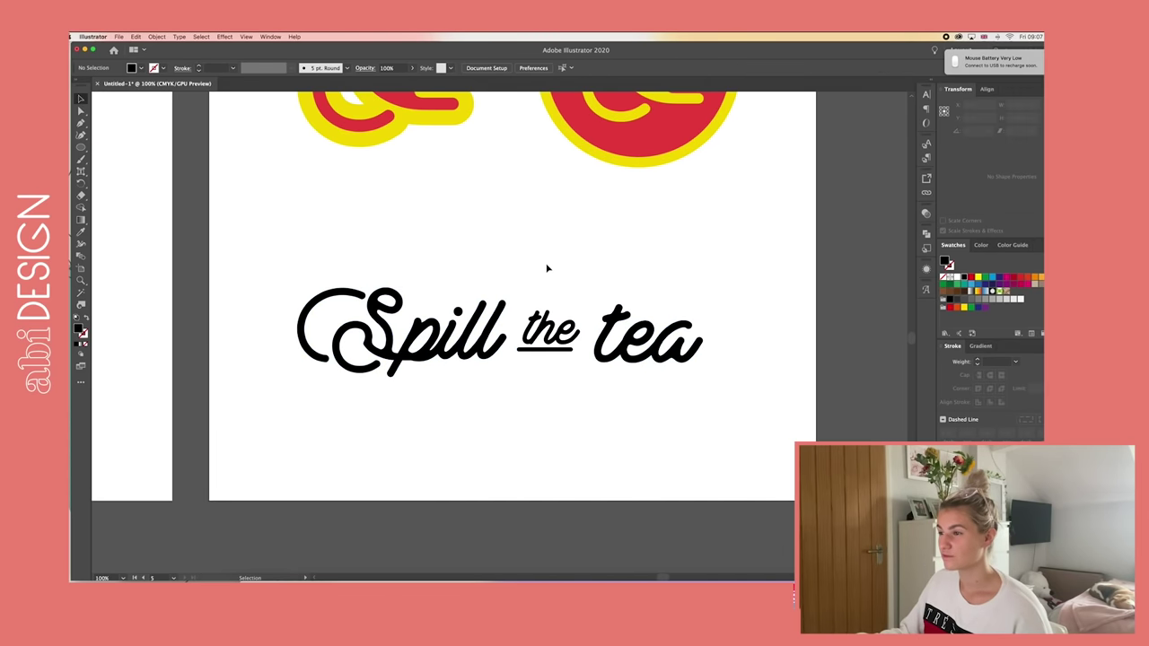
pyautogui.press('super+minus')
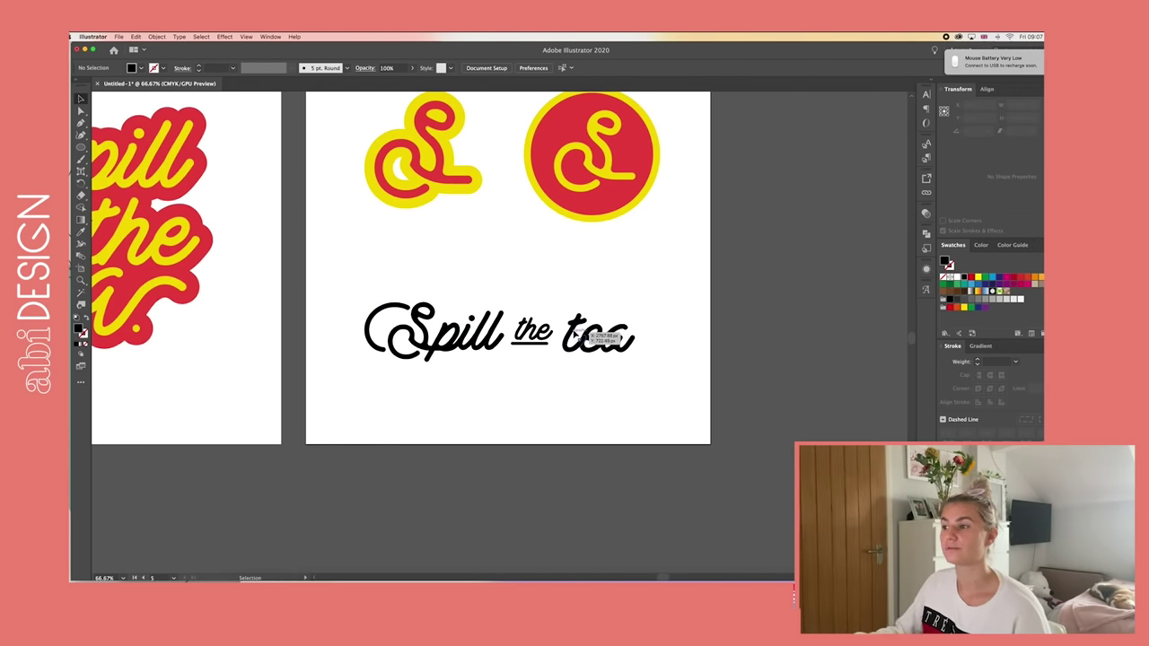
pyautogui.click(579, 334)
pyautogui.hotkey('shift', 'Left')
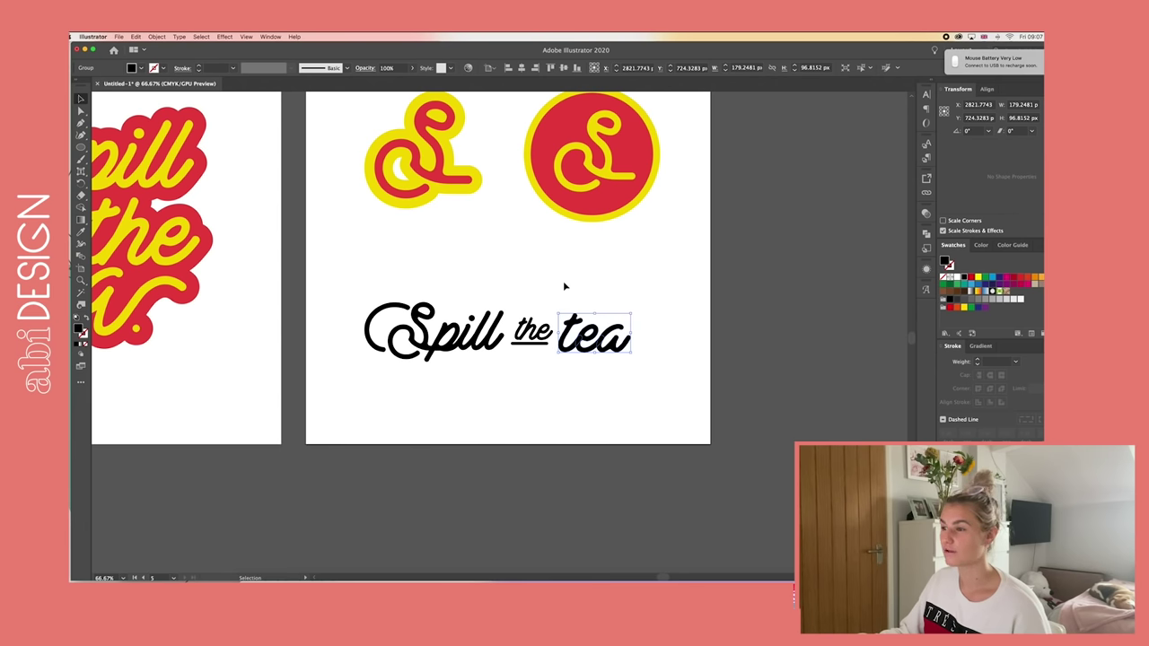
pyautogui.click(615, 283)
pyautogui.moveTo(650, 274); pyautogui.dragTo(336, 372)
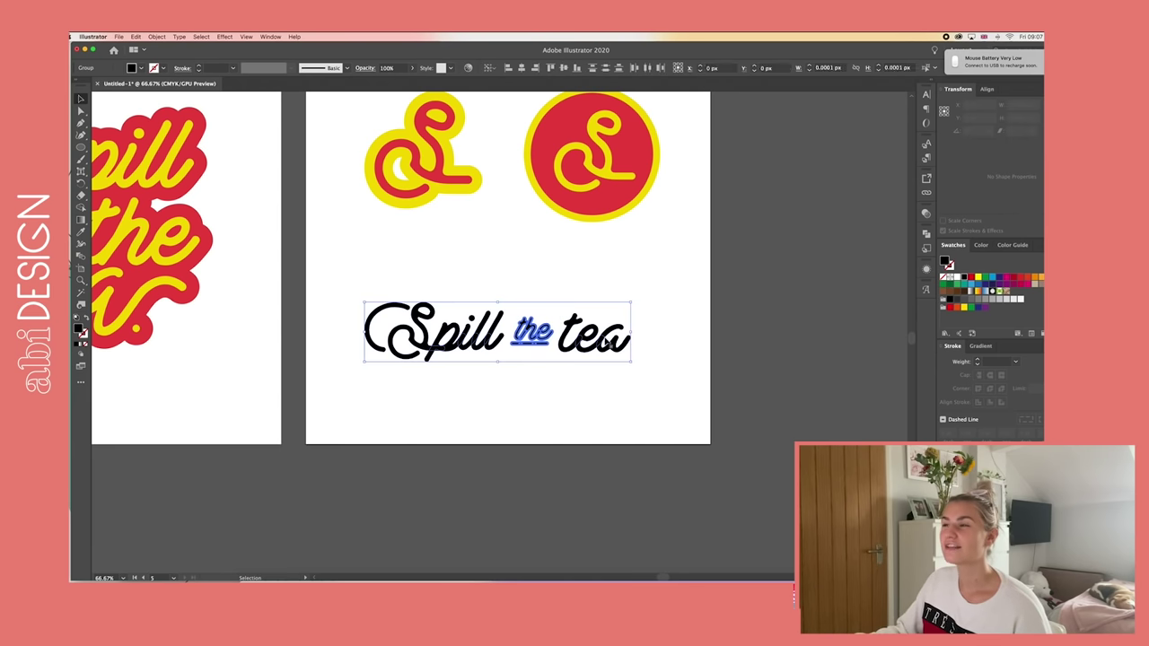
pyautogui.click(668, 301)
# - Move both S marks down together, closer to the wordmark
pyautogui.press('super+minus')
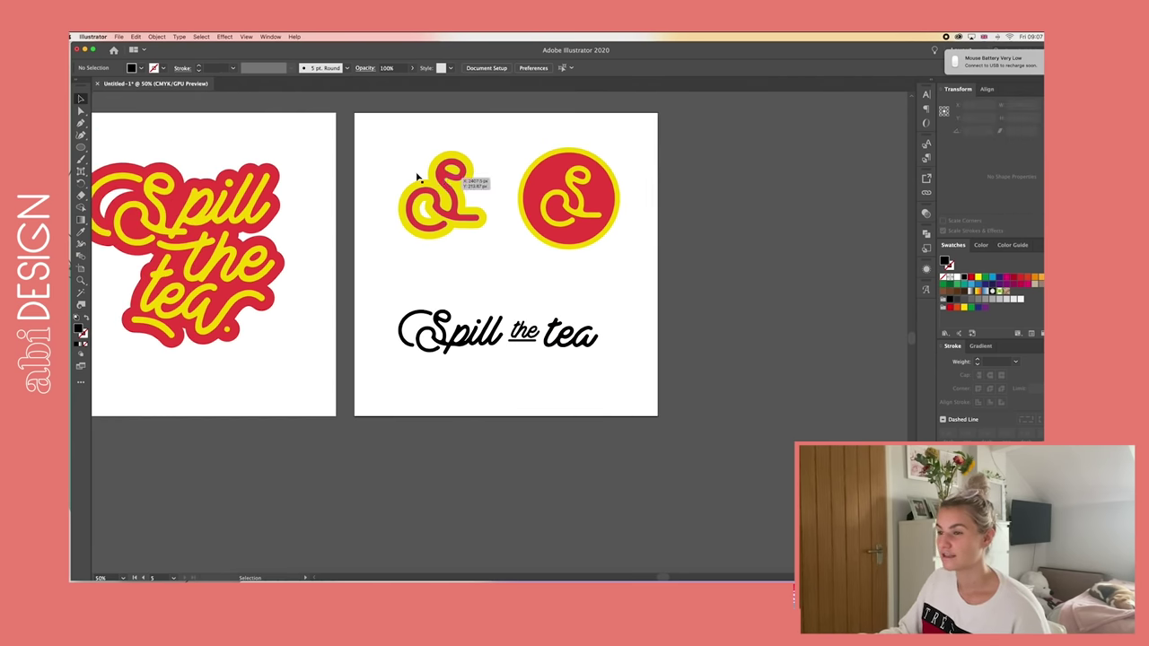
pyautogui.moveTo(372, 147); pyautogui.dragTo(676, 288)
pyautogui.moveTo(583, 204); pyautogui.dragTo(581, 224)
pyautogui.click(670, 304)
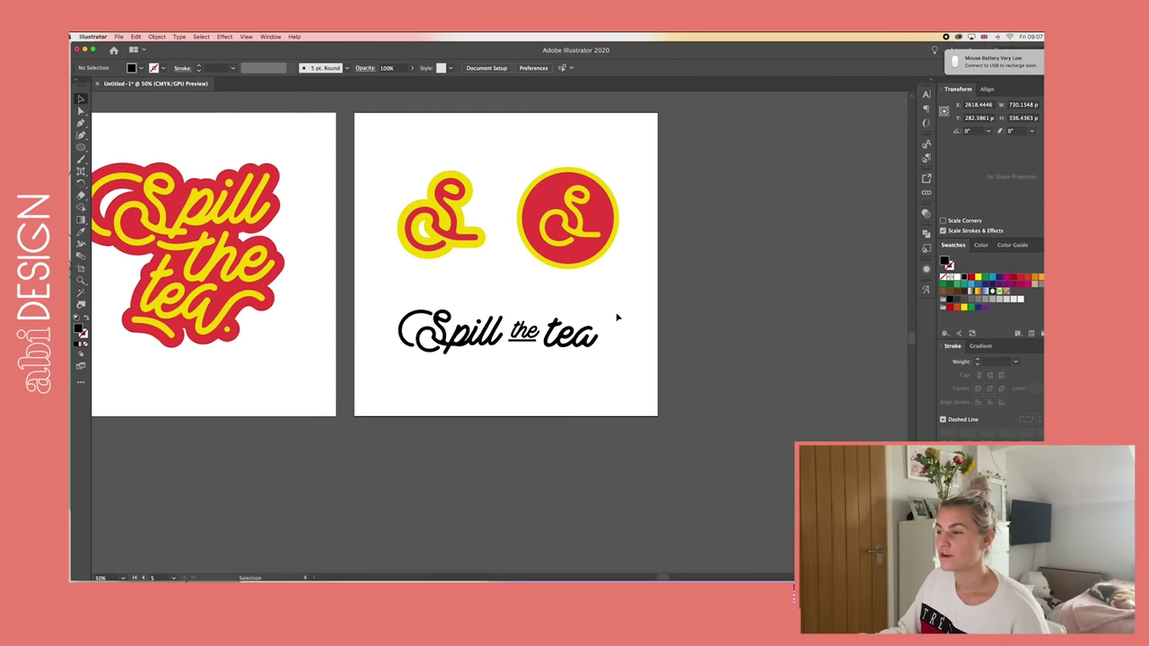
# - Enlarge the wordmark to about 727 px wide beneath the two S marks
pyautogui.moveTo(615, 314); pyautogui.dragTo(415, 364)
pyautogui.moveTo(598, 332); pyautogui.dragTo(581, 350)
pyautogui.click(656, 300)
pyautogui.hscroll(-2, 655, 302)
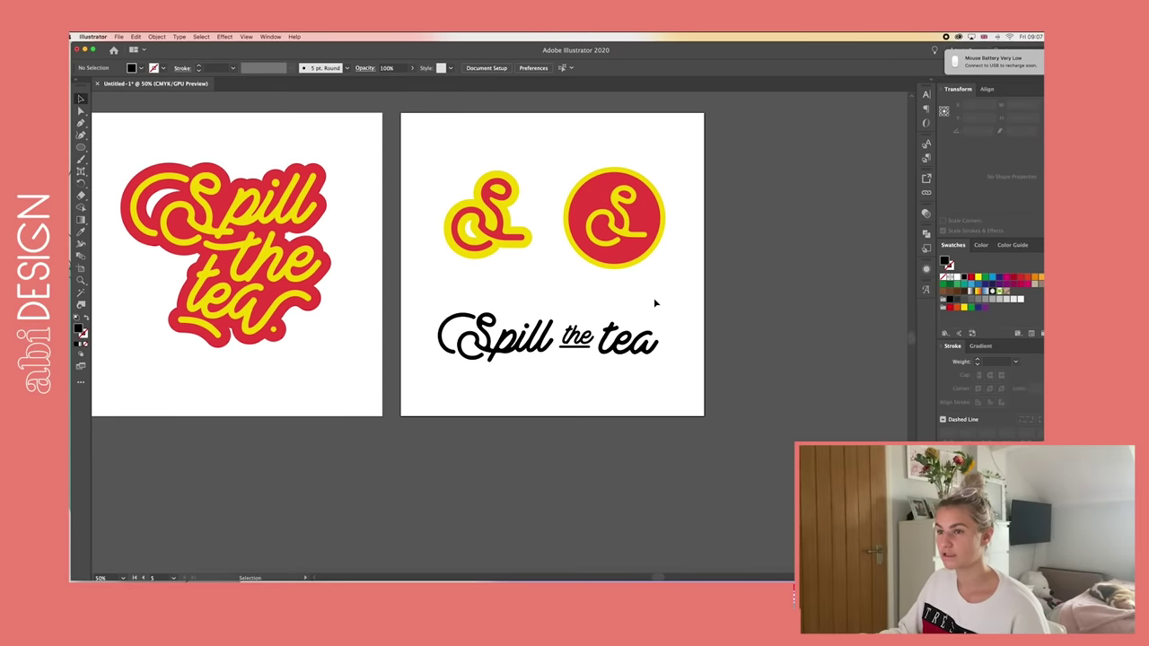
# - Recolour the black wordmark with the yellow sampled from the stacked red-and-yellow logo's lettering
pyautogui.moveTo(654, 303); pyautogui.dragTo(456, 368)
pyautogui.press('i')
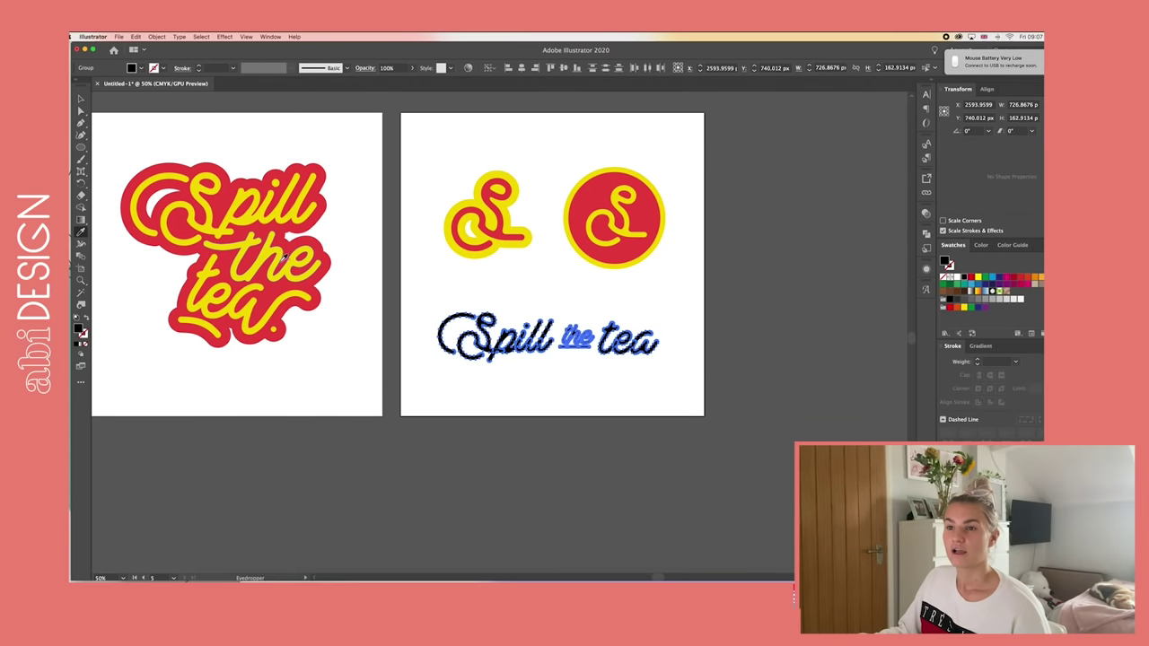
pyautogui.click(285, 257)
# - Add an offset path of 25 px with round joins around the wordmark
pyautogui.click(156, 36)
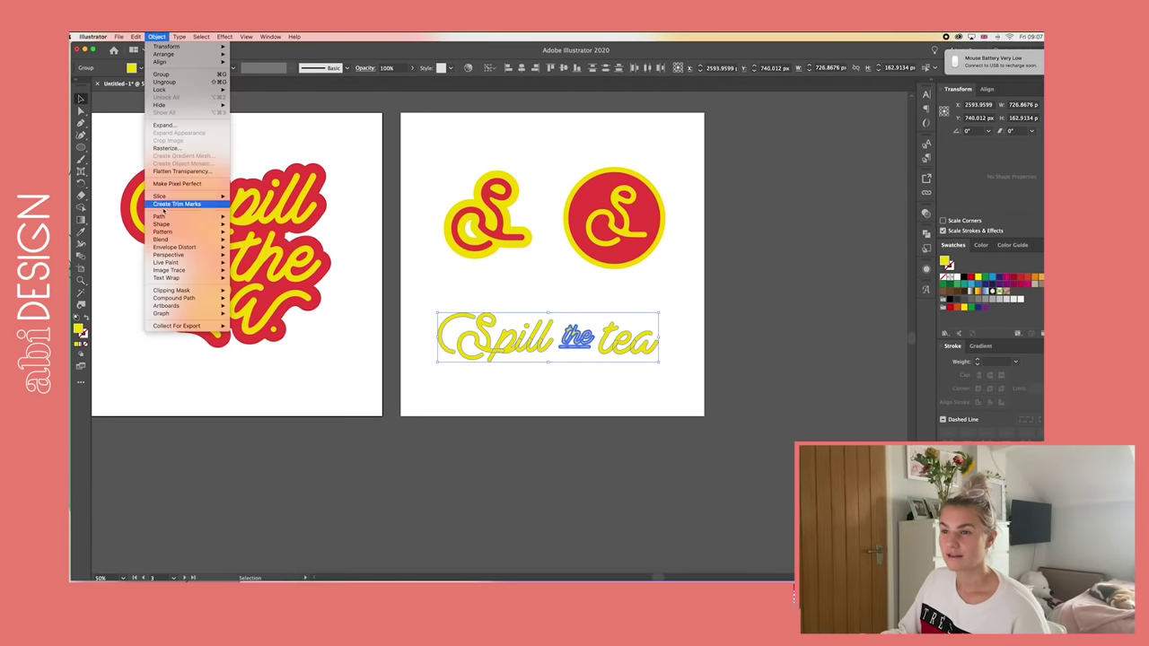
pyautogui.moveTo(179, 216)
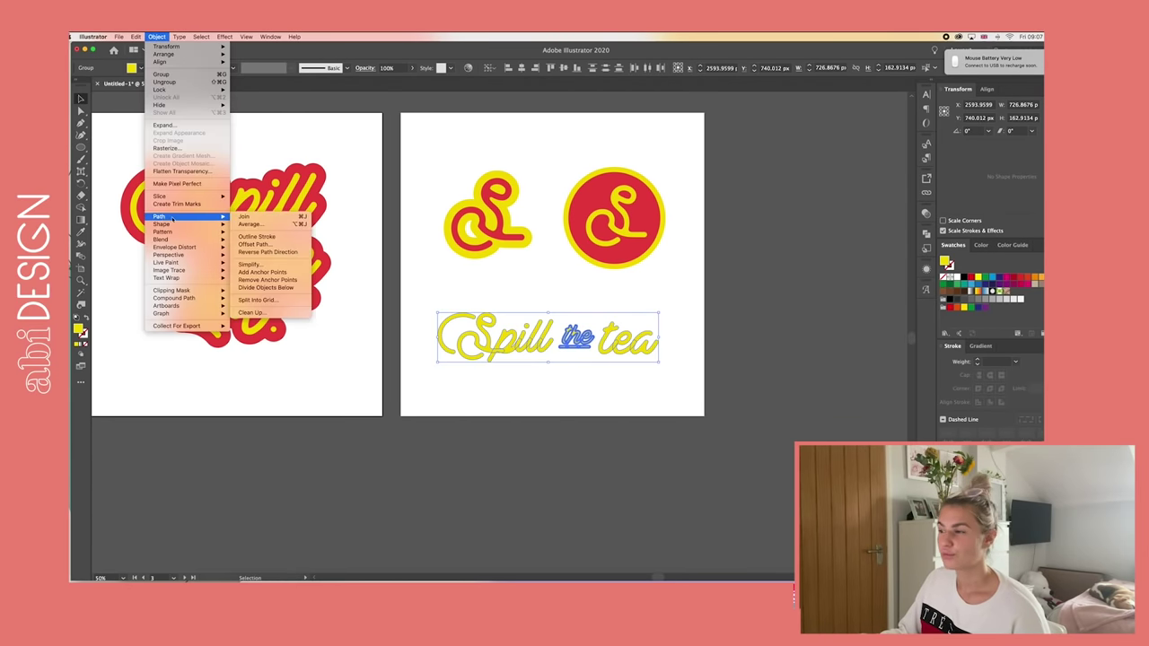
pyautogui.click(253, 244)
pyautogui.click(817, 302)
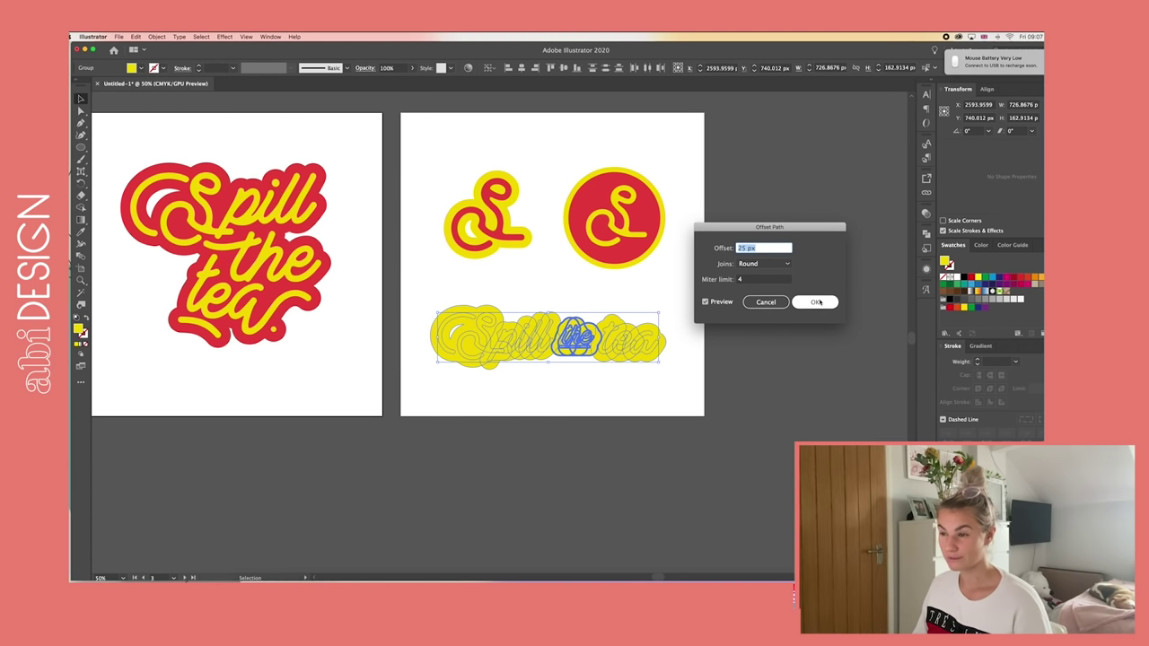
# - Place the offset shapes behind the wordmark in red sampled from the stacked logo's outline, and group them with the lettering
pyautogui.press('super+x')
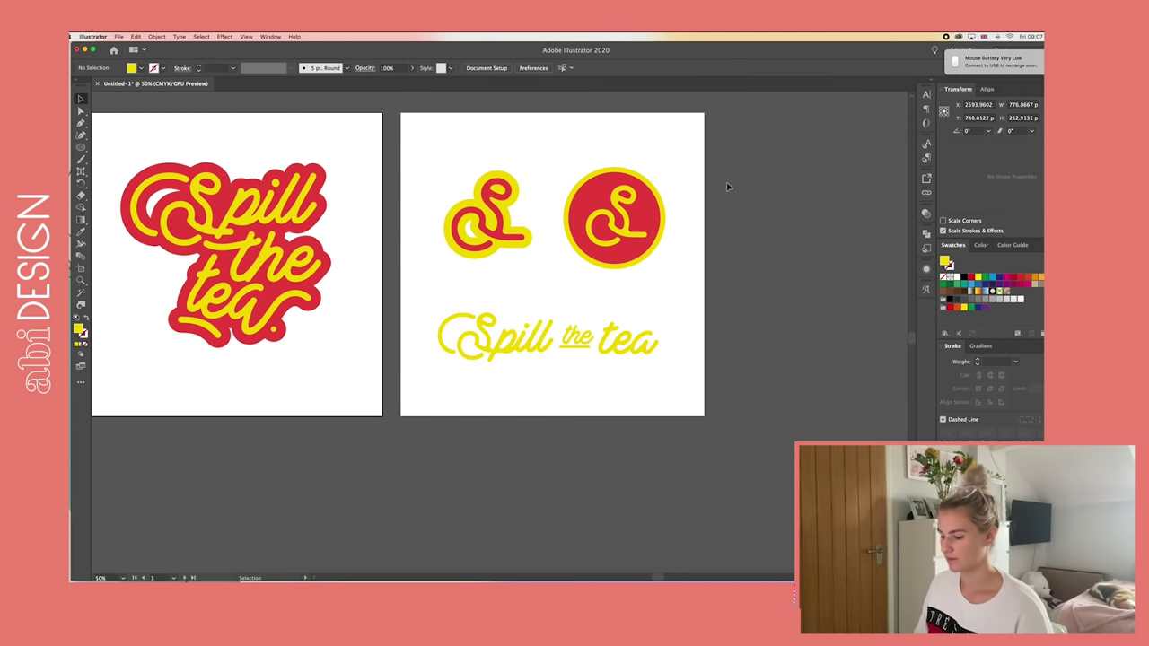
pyautogui.press('super+z')
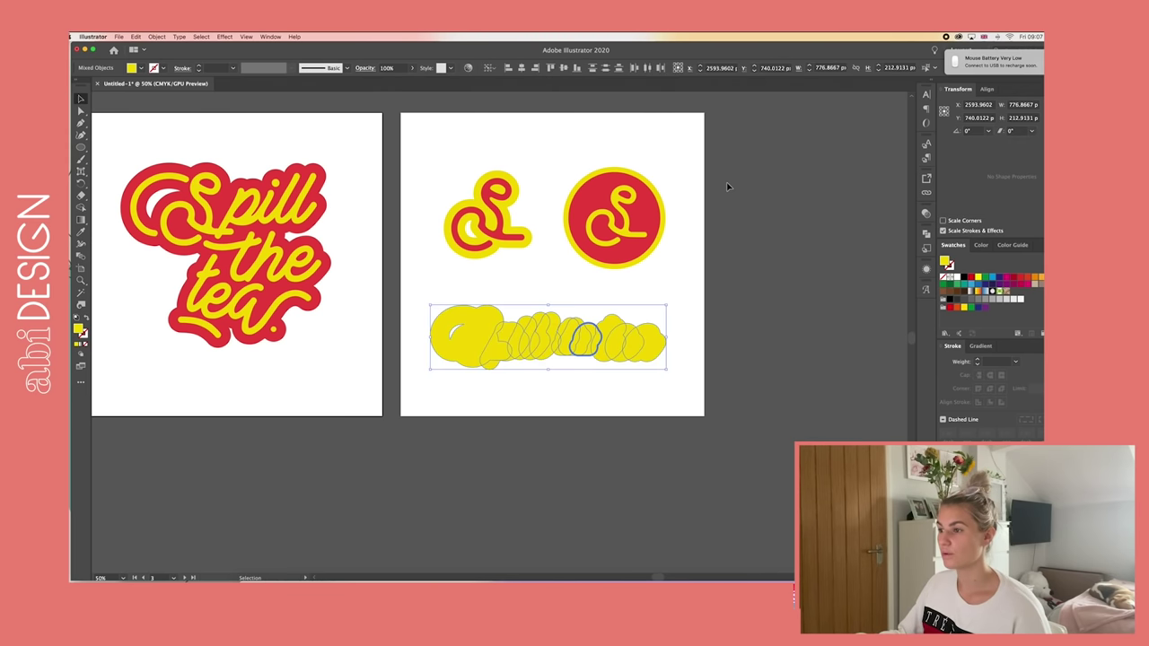
pyautogui.press('i')
pyautogui.click(318, 166)
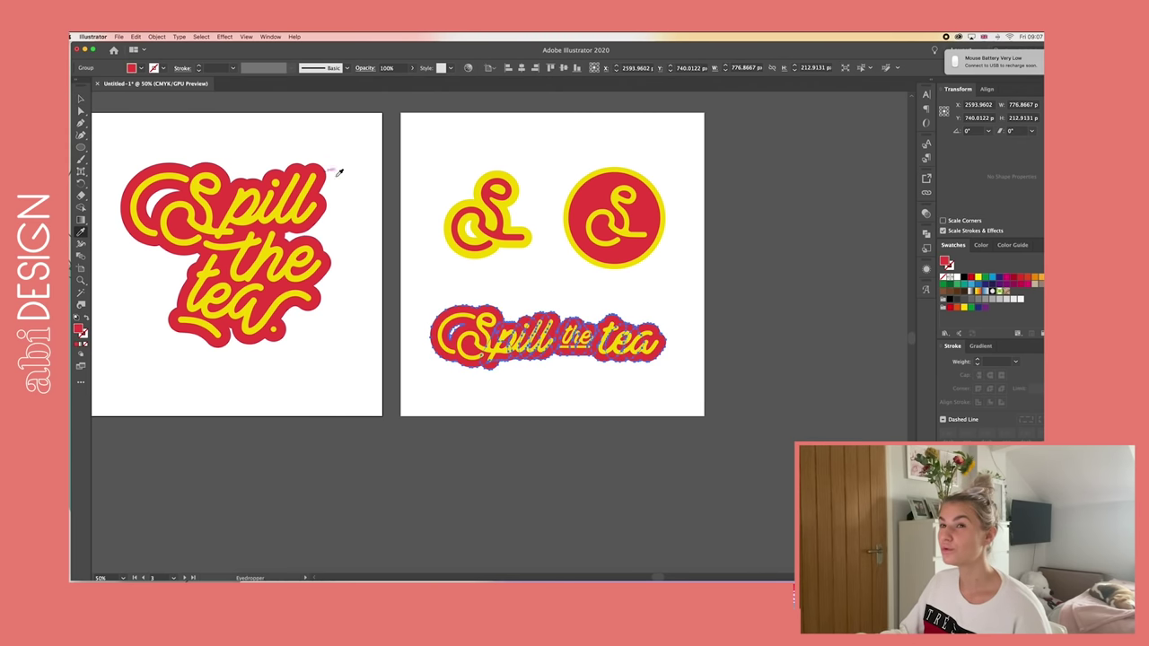
pyautogui.press('super+shift+a')
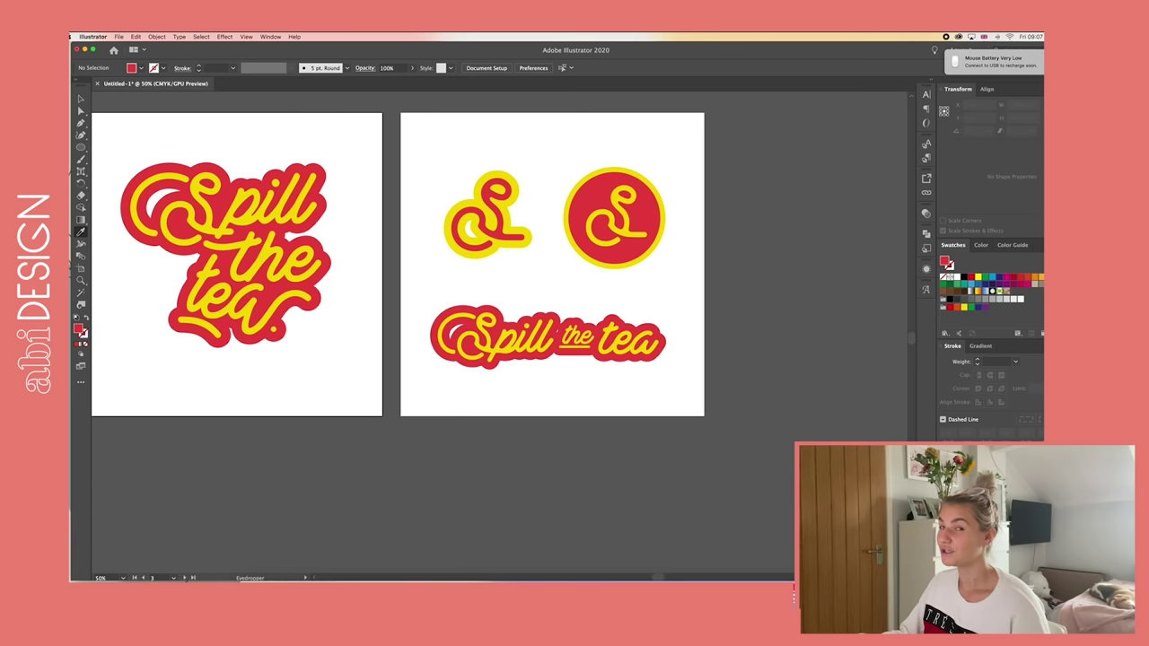
pyautogui.press('v')
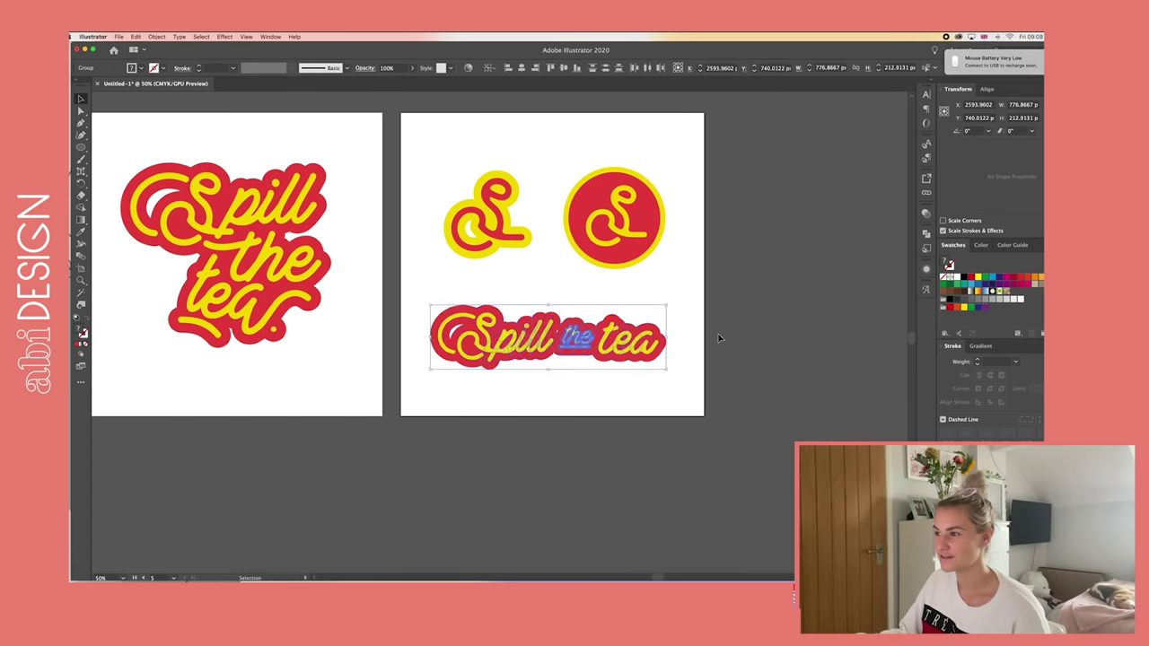
# - Compare the finished marks and wordmark with the stacked logos, colour variations and packaging references on the other artboards
pyautogui.press('super+minus')
pyautogui.hscroll(2, 704, 338)
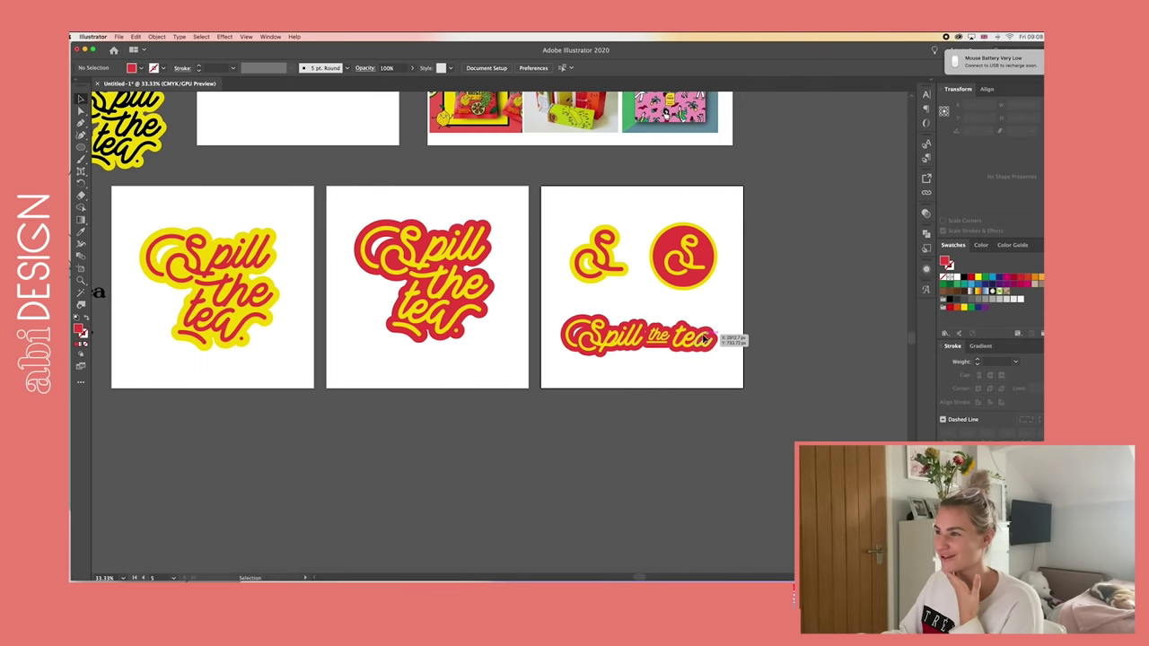
pyautogui.hscroll(-5, 703, 338)
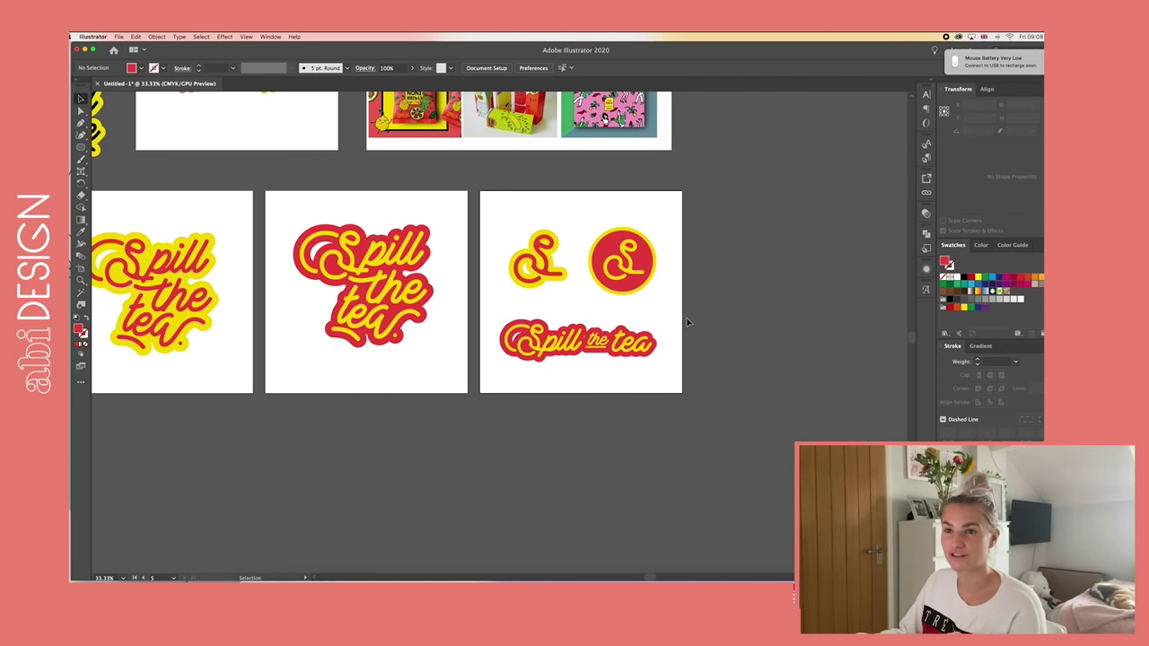
pyautogui.scroll(1, 687, 322)
pyautogui.hscroll(-3, 687, 322)
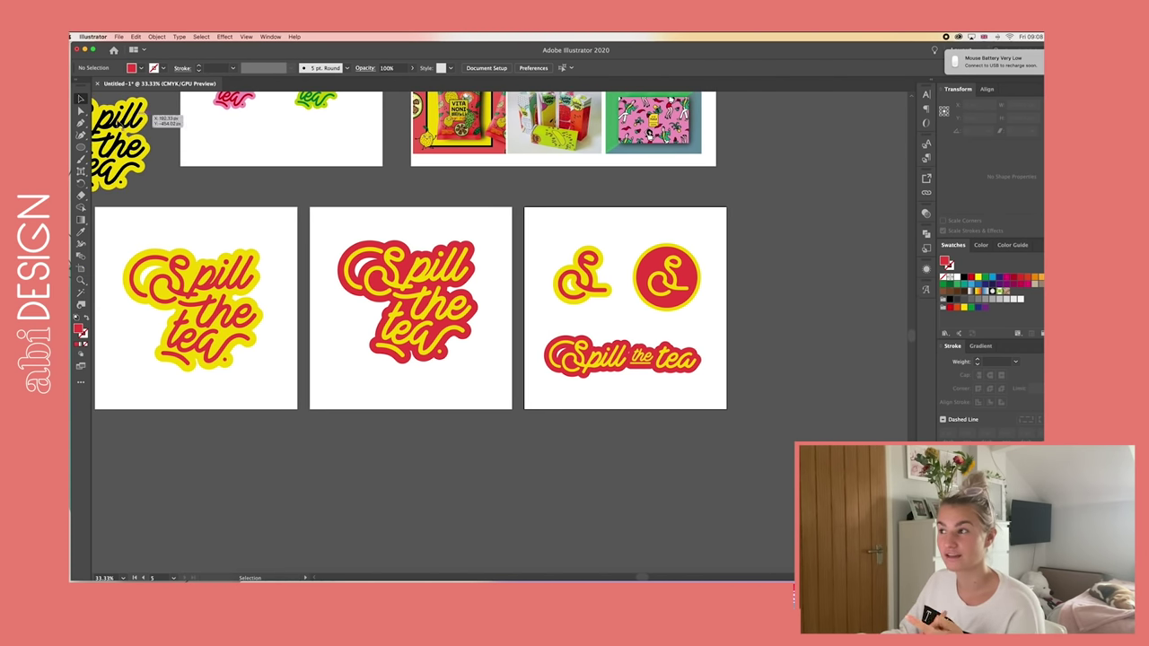
pyautogui.scroll(5, 274, 155)
pyautogui.hscroll(-2, 274, 154)
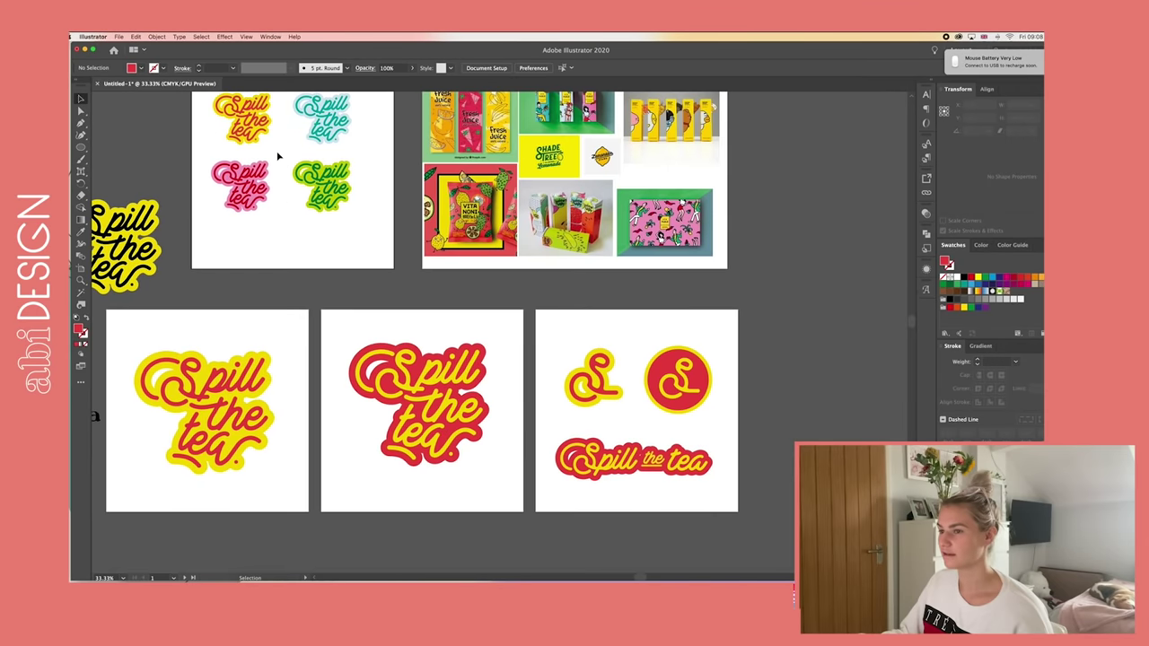
pyautogui.scroll(1, 323, 159)
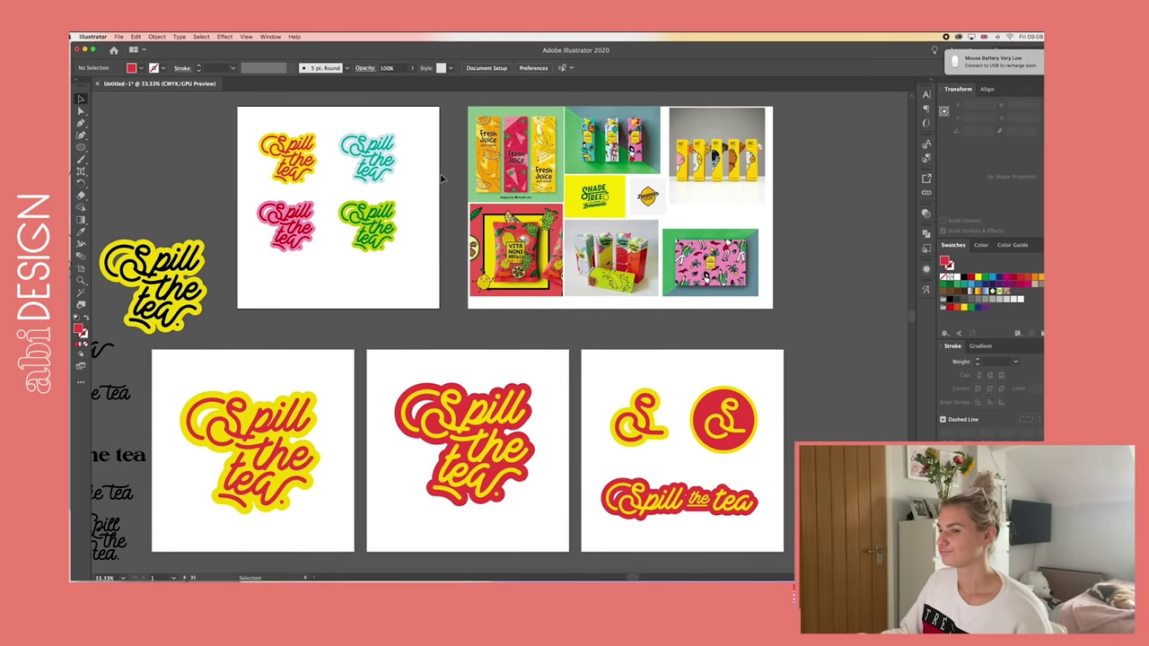
pyautogui.hscroll(-4, 441, 178)
pyautogui.scroll(-2, 441, 178)
pyautogui.hscroll(3, 440, 179)
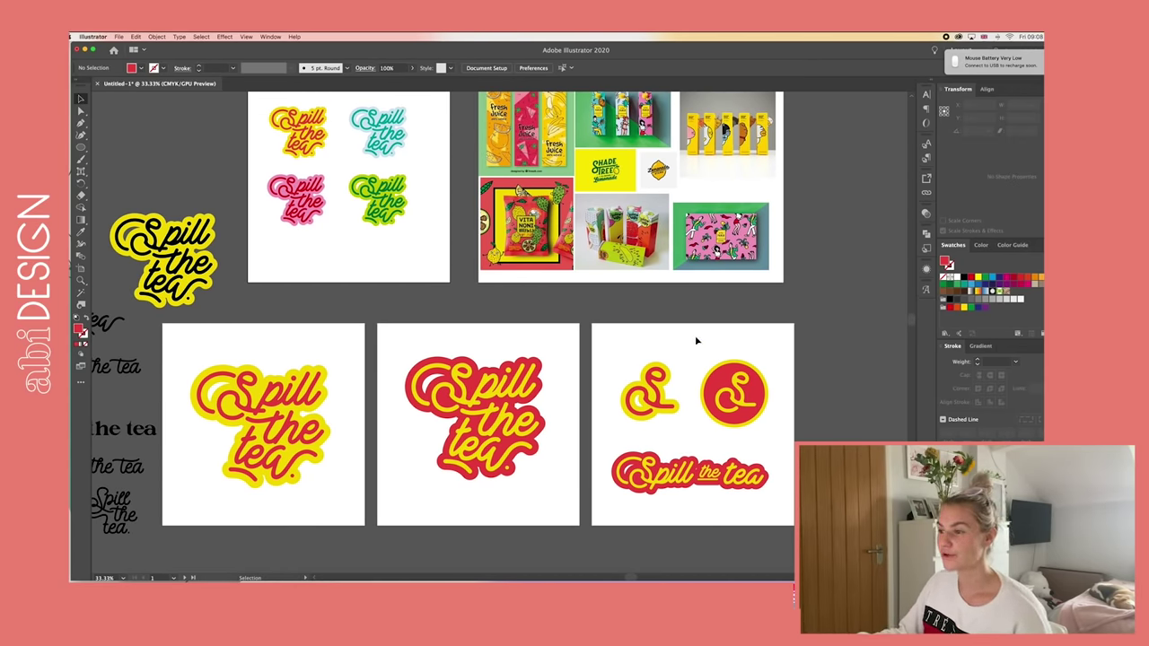
# - Duplicate the artboard holding the S marks and wordmark, with its artwork, beside the original
pyautogui.hscroll(3, 428, 320)
pyautogui.click(80, 268)
pyautogui.hscroll(3, 482, 350)
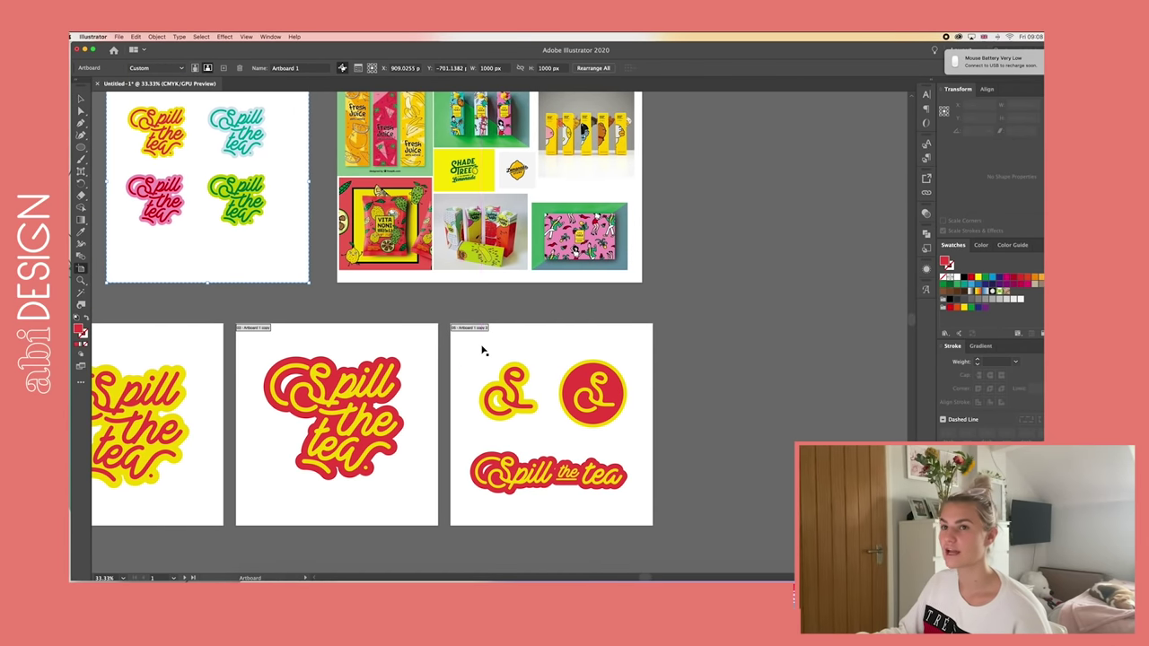
pyautogui.hscroll(3, 482, 351)
pyautogui.moveTo(393, 341); pyautogui.dragTo(609, 341)
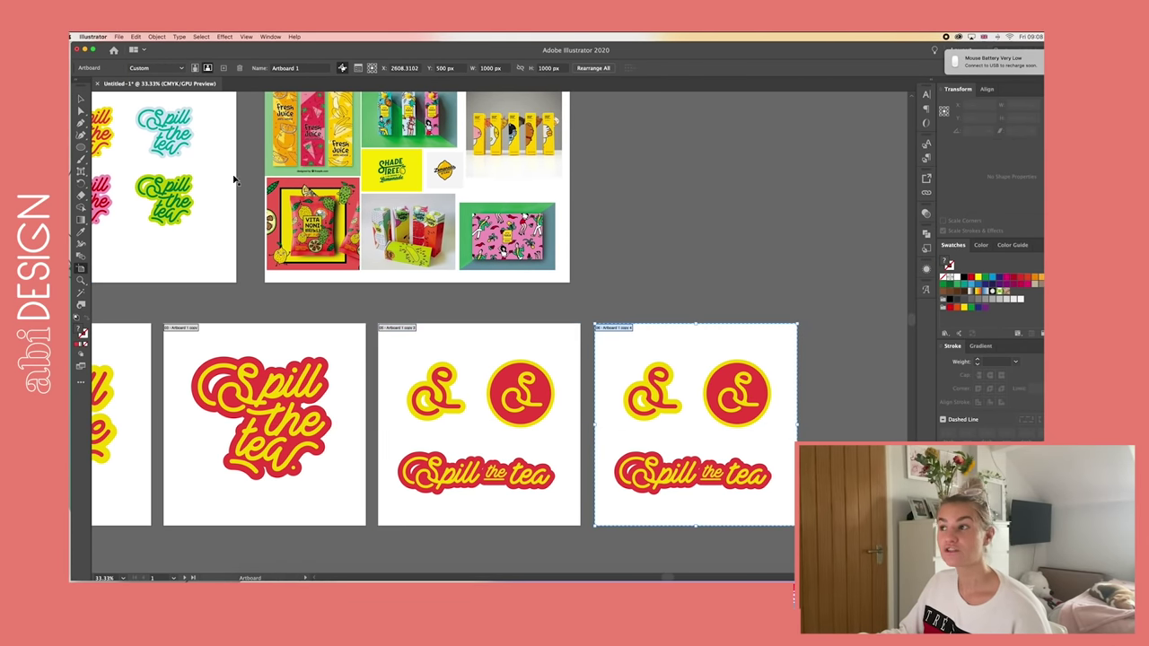
pyautogui.press('Escape')
pyautogui.hscroll(-5, 639, 233)
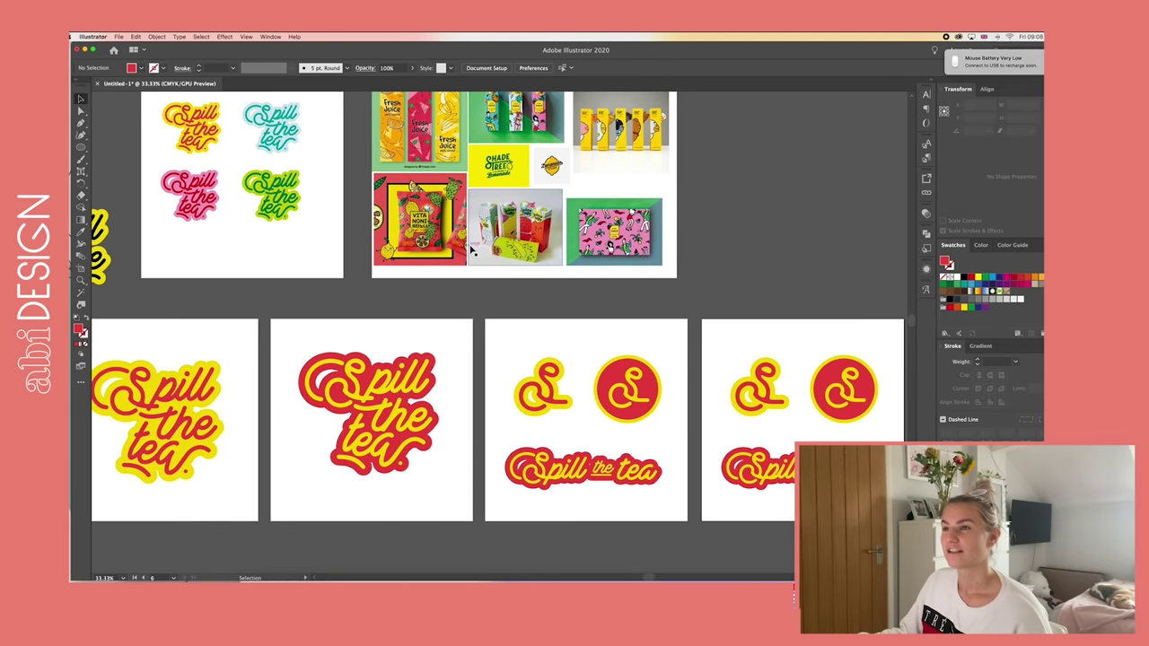
pyautogui.hscroll(-3, 259, 384)
pyautogui.hscroll(-3, 458, 354)
pyautogui.scroll(2, 458, 354)
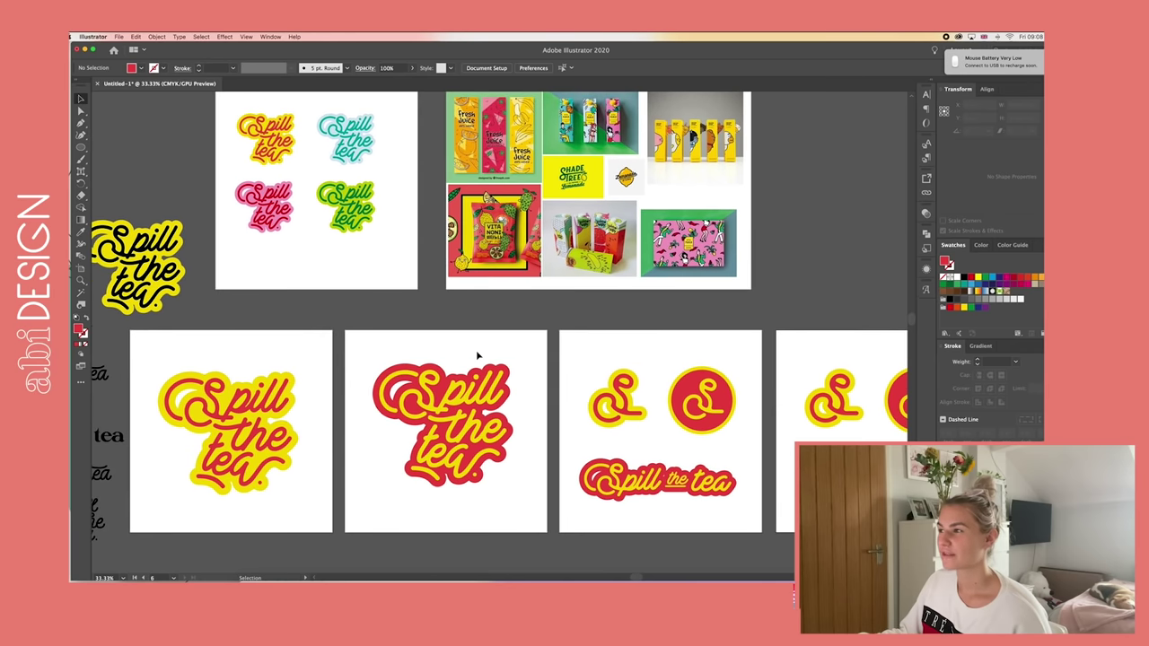
# - Select the yellow outline of the first large stacked logo and ready the Eyedropper for sampling a new colour
pyautogui.hscroll(-1, 483, 356)
pyautogui.scroll(1, 484, 356)
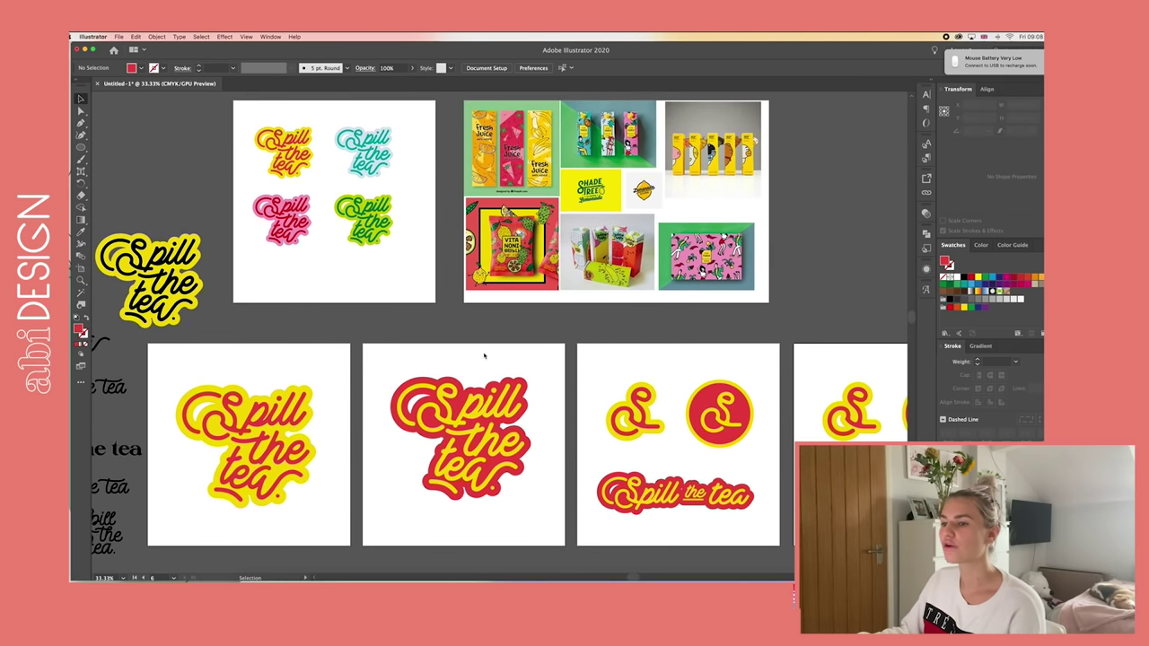
pyautogui.scroll(1, 484, 356)
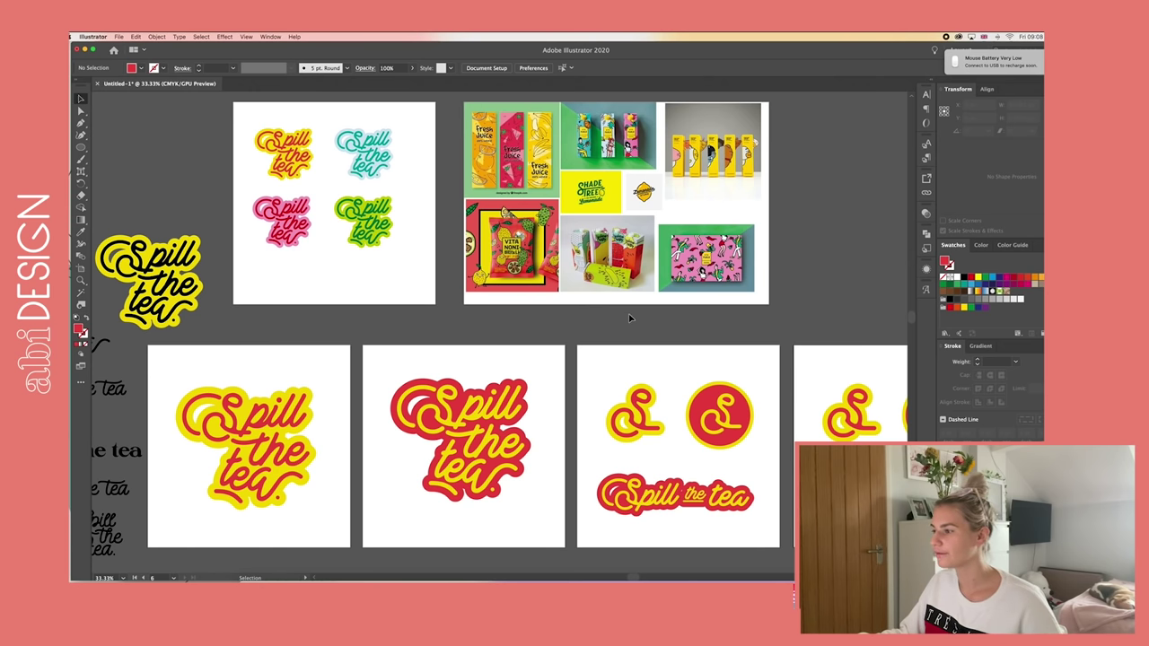
pyautogui.hscroll(10, 629, 318)
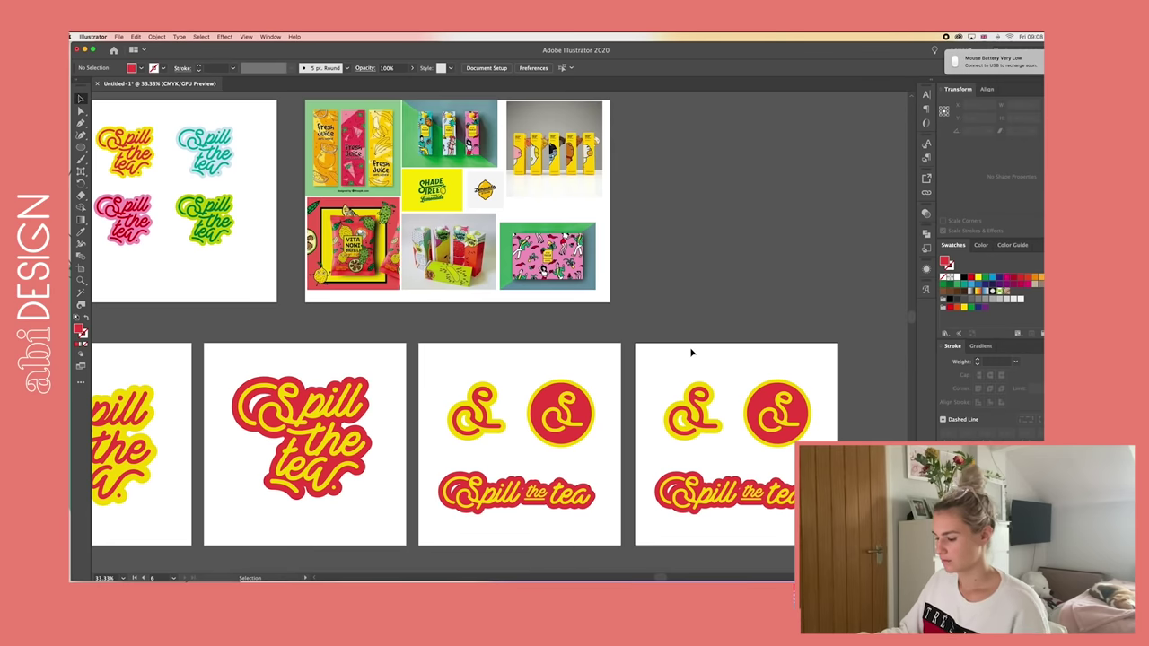
pyautogui.hscroll(-12, 691, 352)
pyautogui.click(353, 388)
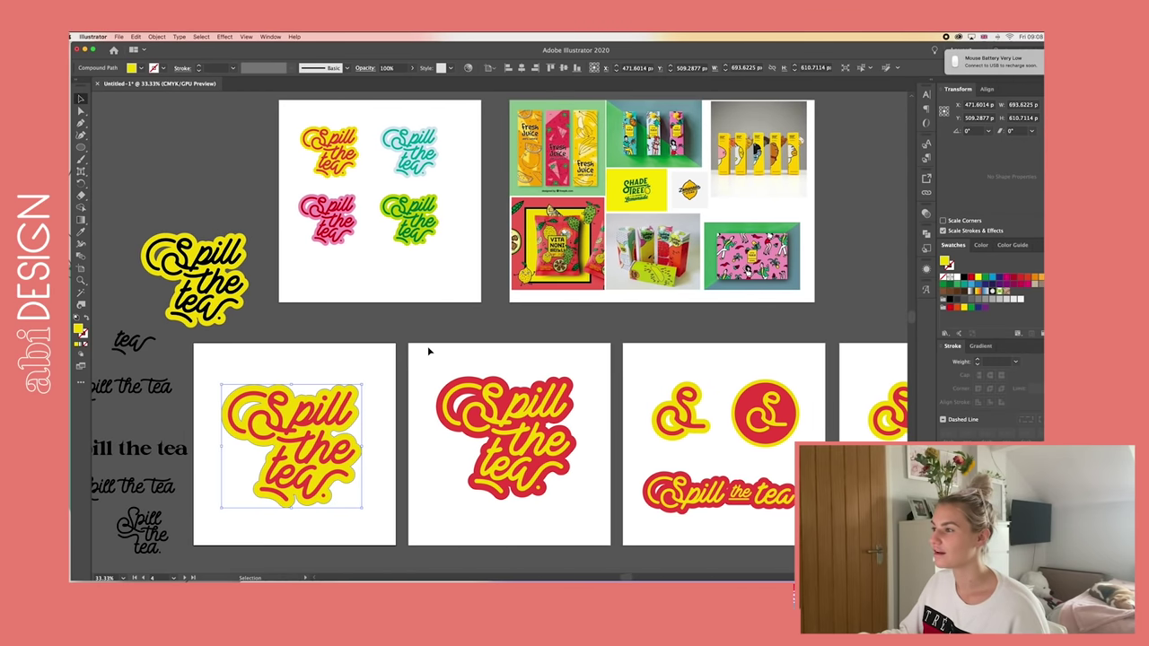
pyautogui.hscroll(-3, 428, 351)
pyautogui.press('i')
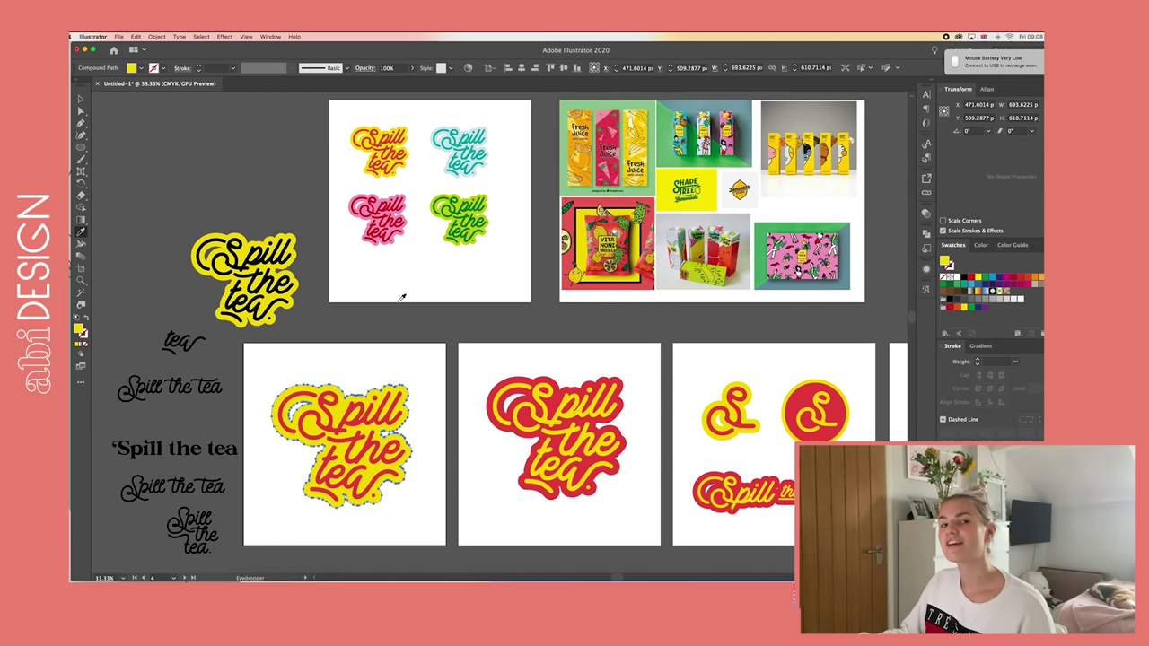
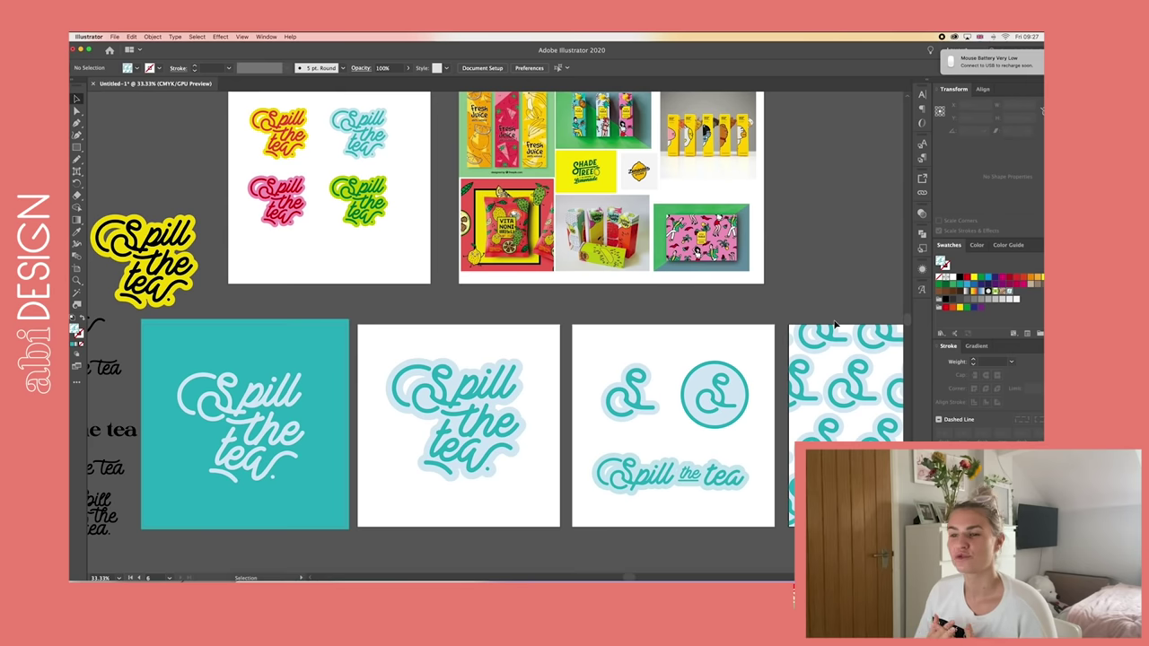
# - Review the teal stacked logos, S marks, wordmark and S pattern alongside the colour variations and packaging references
pyautogui.hscroll(5, 834, 325)
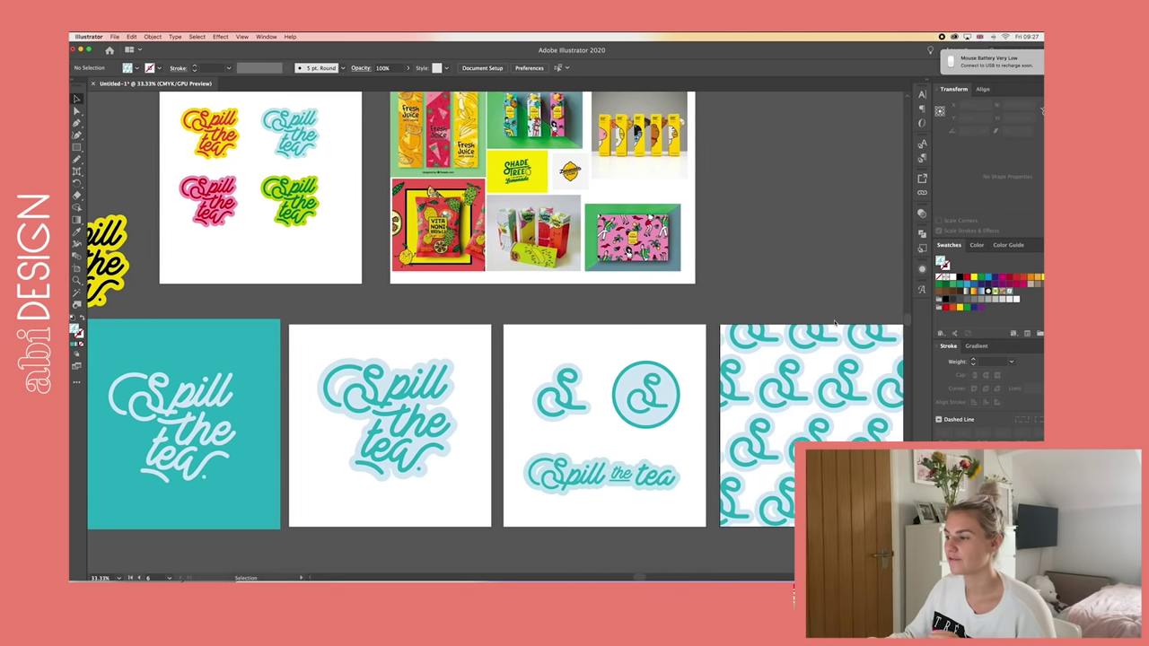
pyautogui.hscroll(-2, 834, 325)
pyautogui.scroll(-2, 835, 325)
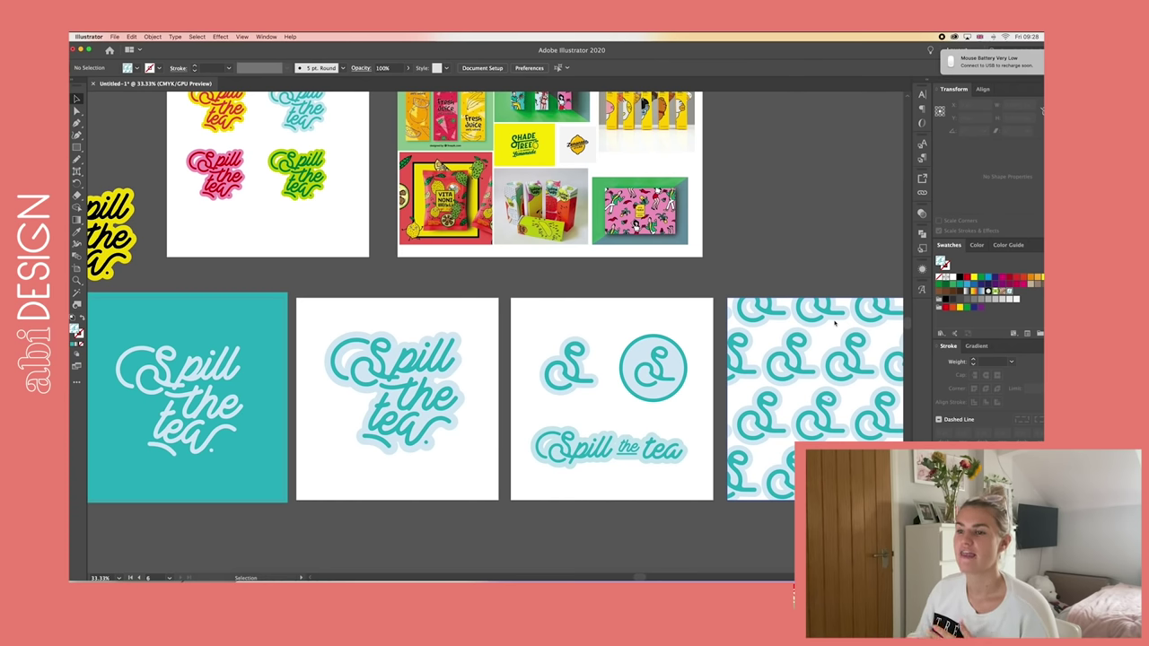
pyautogui.scroll(2, 624, 314)
pyautogui.hscroll(-3, 624, 314)
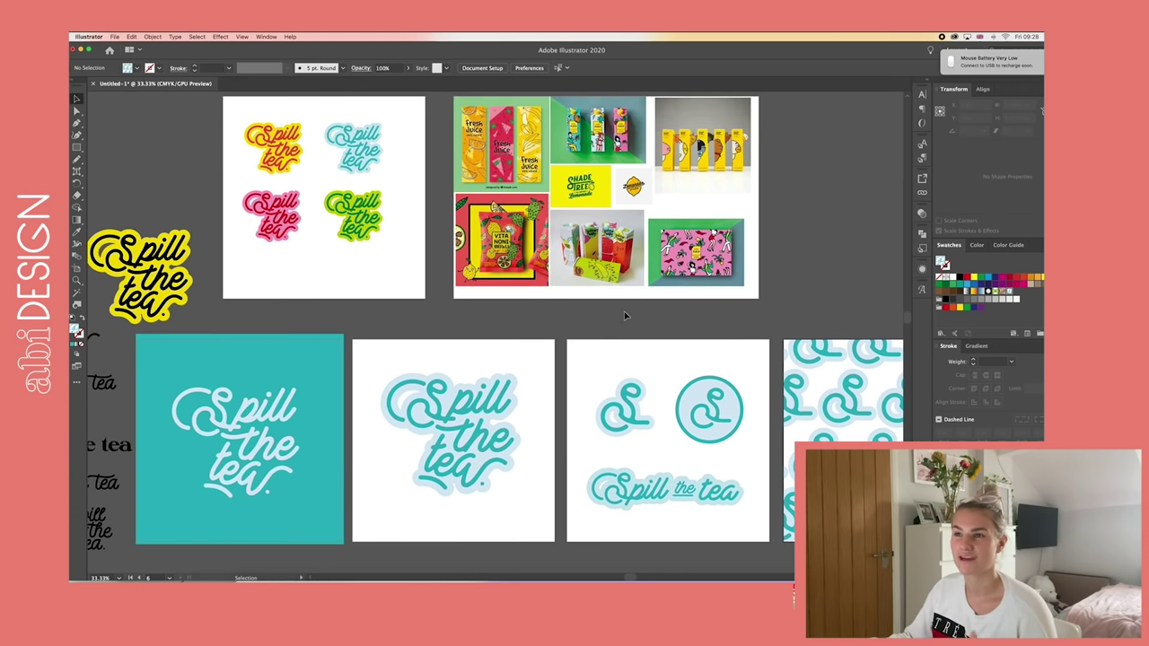
pyautogui.scroll(-3, 625, 315)
pyautogui.hscroll(2, 625, 315)
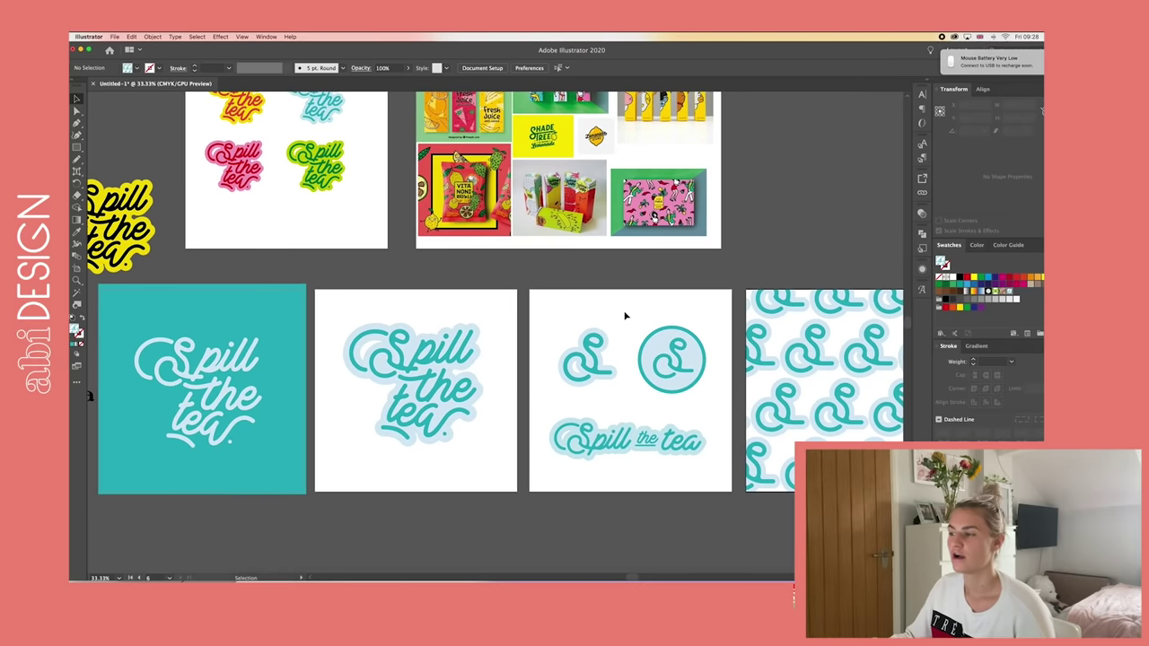
pyautogui.scroll(5, 625, 315)
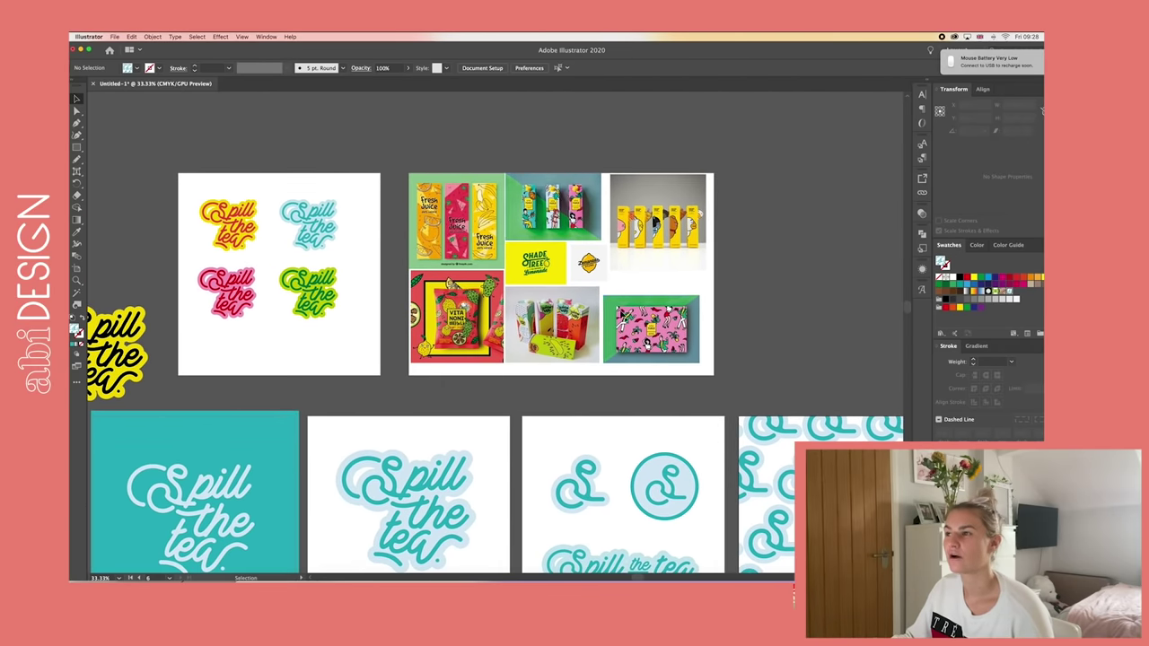
# - Examine the juice and lemonade packaging references up close
pyautogui.click(560, 192)
pyautogui.press('super+equal')
pyautogui.press('super+equal')
pyautogui.press('super+equal')
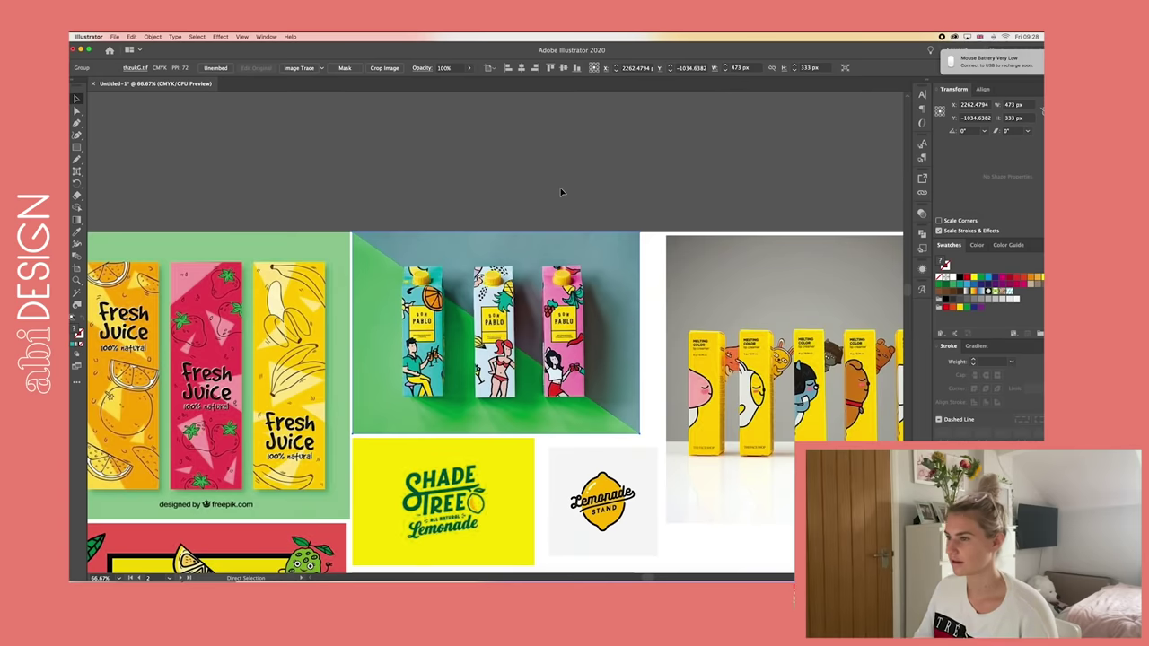
pyautogui.scroll(-2, 560, 192)
pyautogui.hscroll(-1, 560, 192)
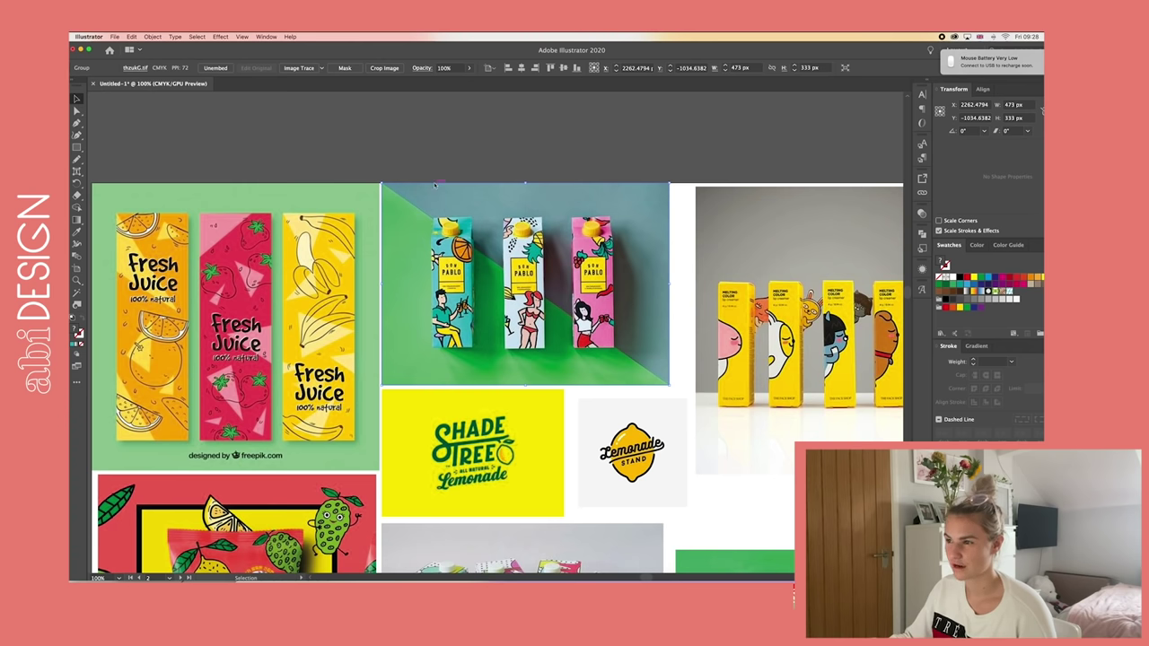
pyautogui.press('super+minus')
pyautogui.press('super+minus')
pyautogui.press('super+minus')
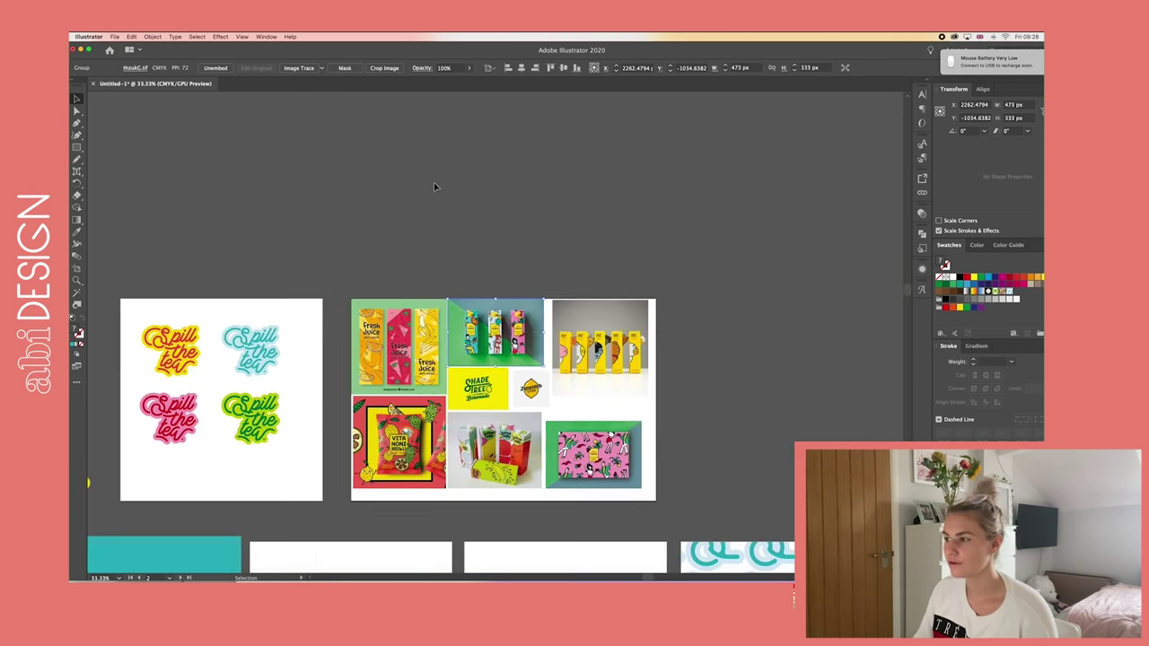
# - Compare the teal artboards with the small four-colour logo variations and the packaging moodboard
pyautogui.scroll(-5, 433, 187)
pyautogui.hscroll(-3, 434, 186)
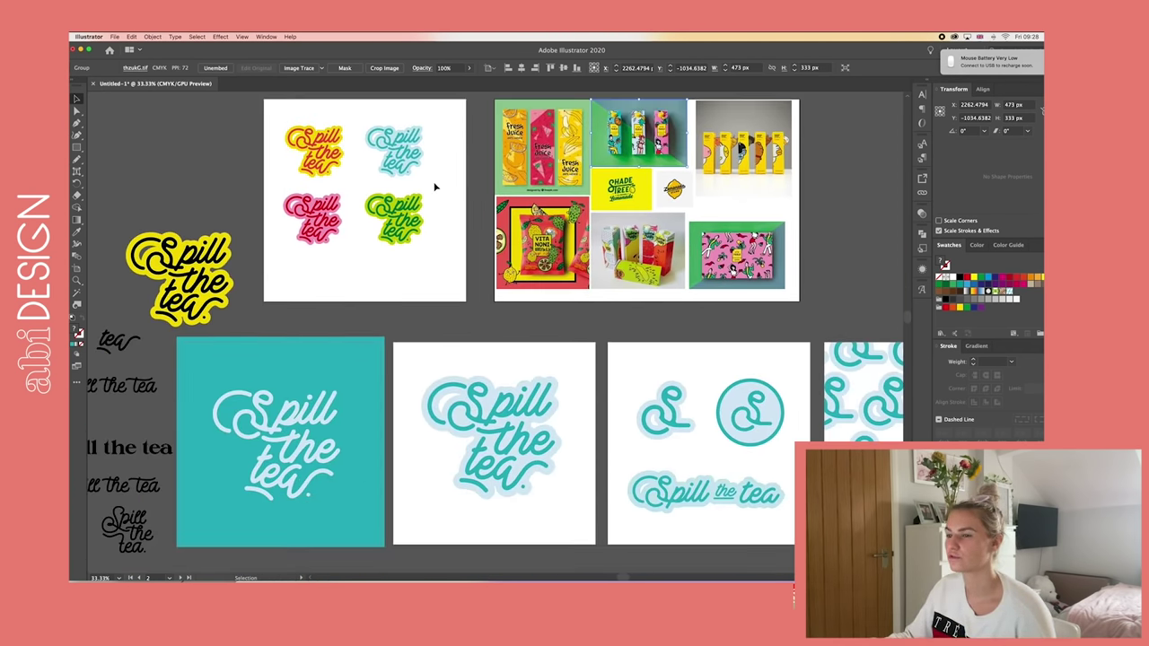
pyautogui.scroll(-2, 434, 186)
pyautogui.scroll(1, 435, 186)
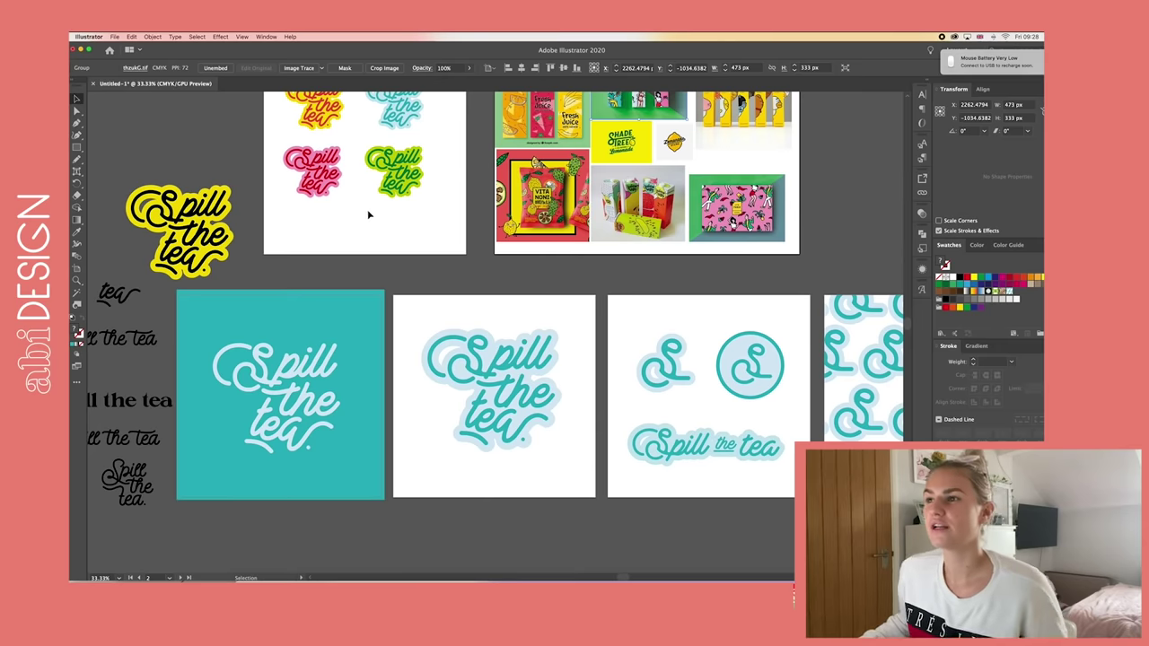
pyautogui.scroll(1, 367, 215)
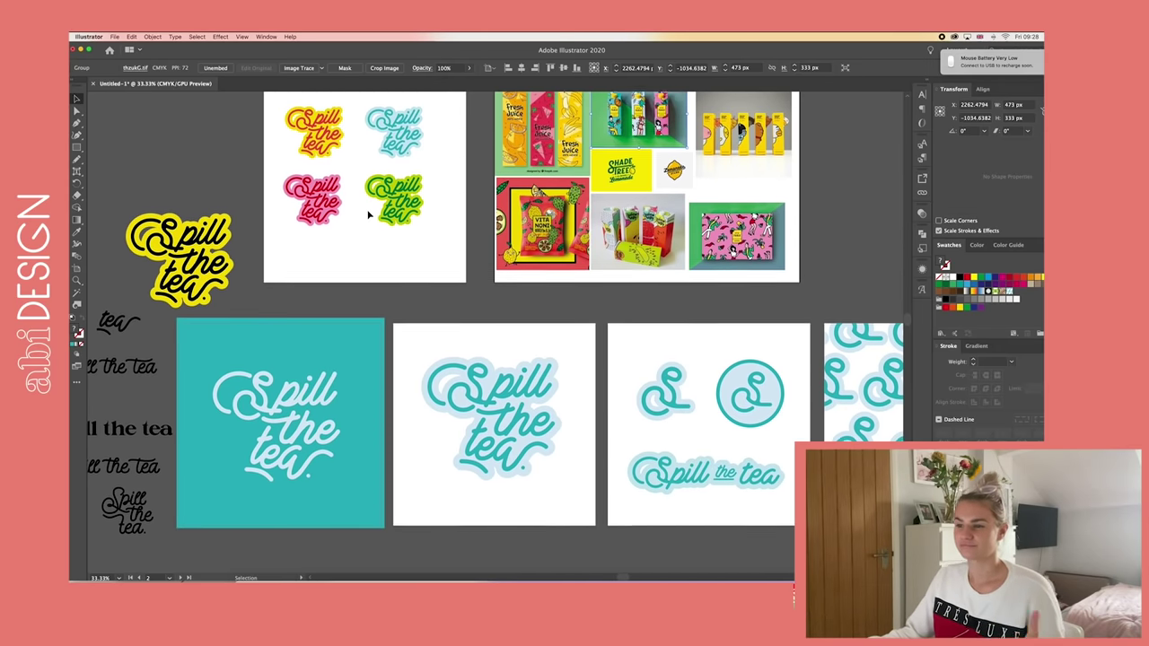
pyautogui.scroll(-1, 368, 214)
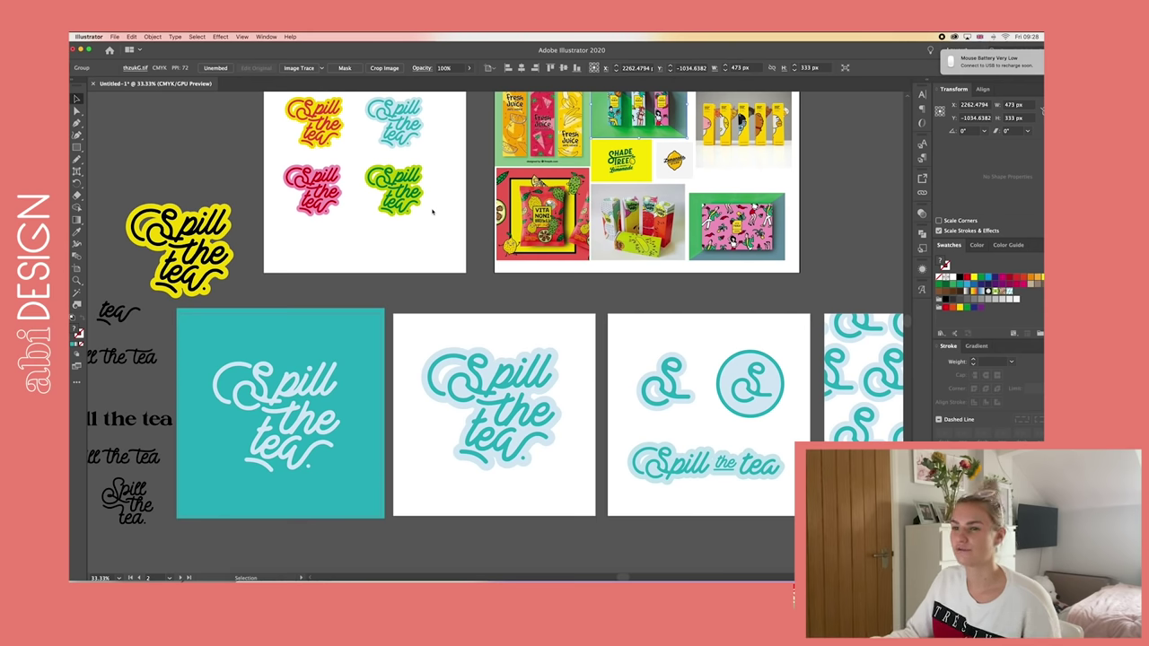
pyautogui.hscroll(1, 432, 212)
pyautogui.scroll(-1, 431, 212)
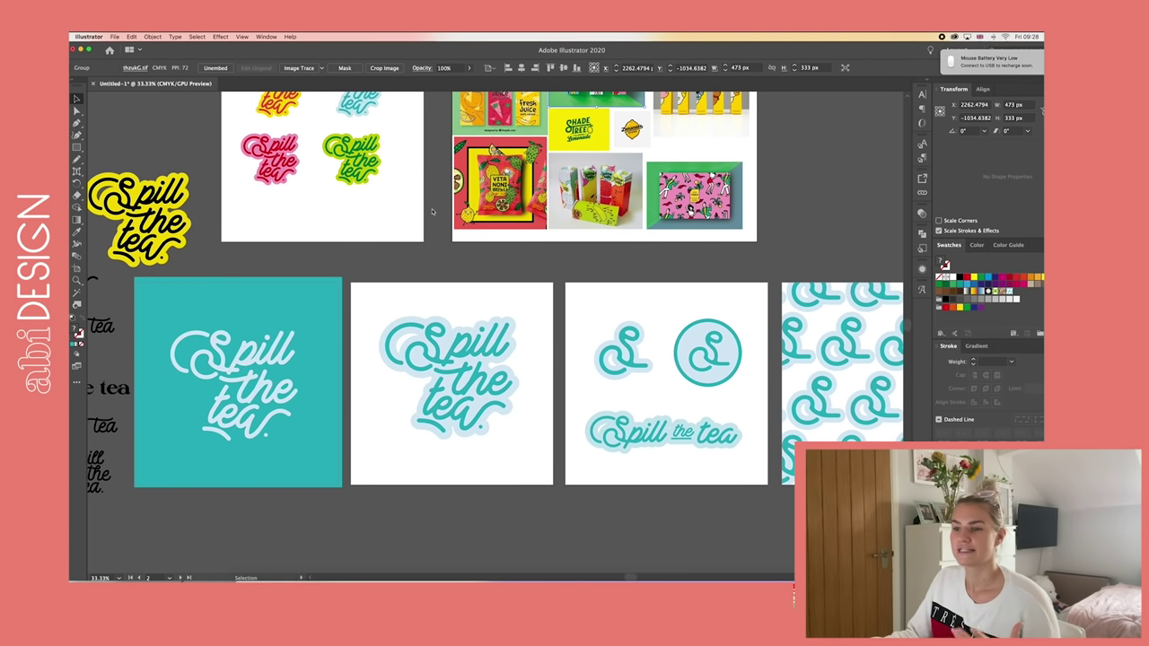
pyautogui.scroll(2, 432, 212)
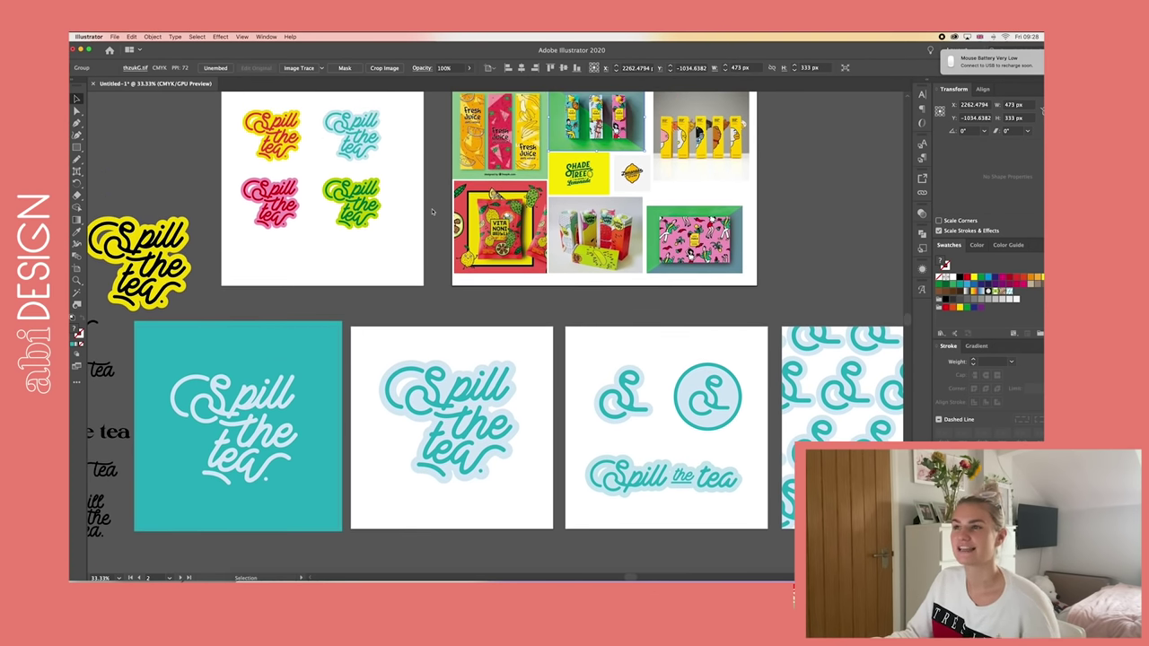
pyautogui.click(813, 235)
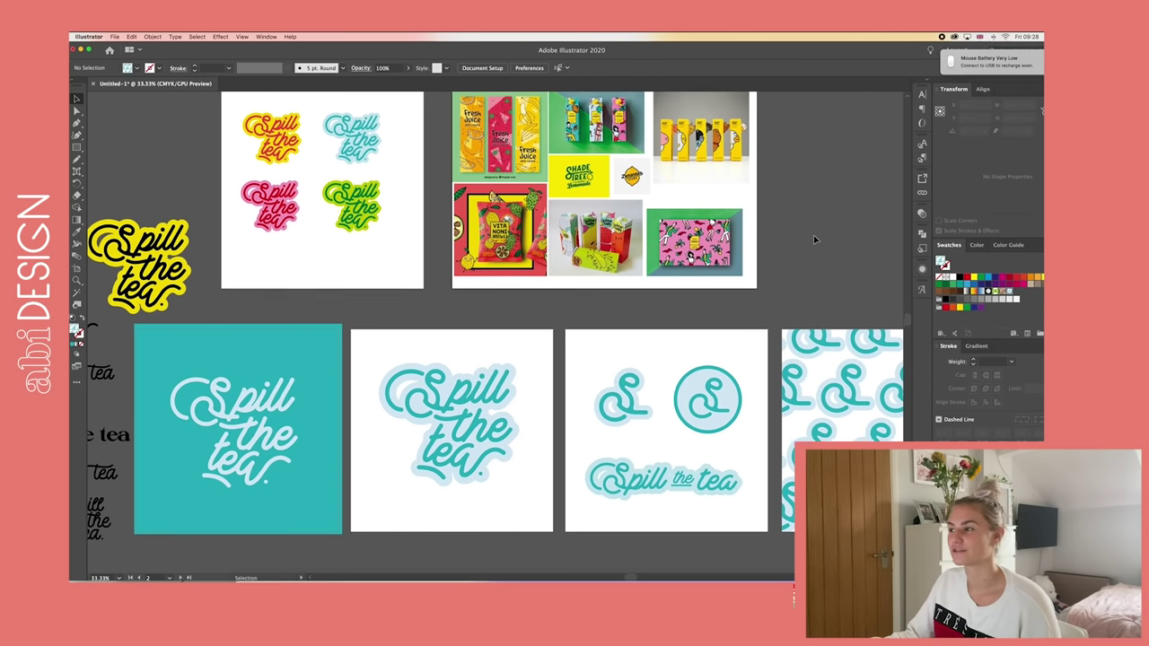
pyautogui.scroll(2, 813, 235)
pyautogui.hscroll(1, 813, 235)
pyautogui.scroll(-1, 813, 235)
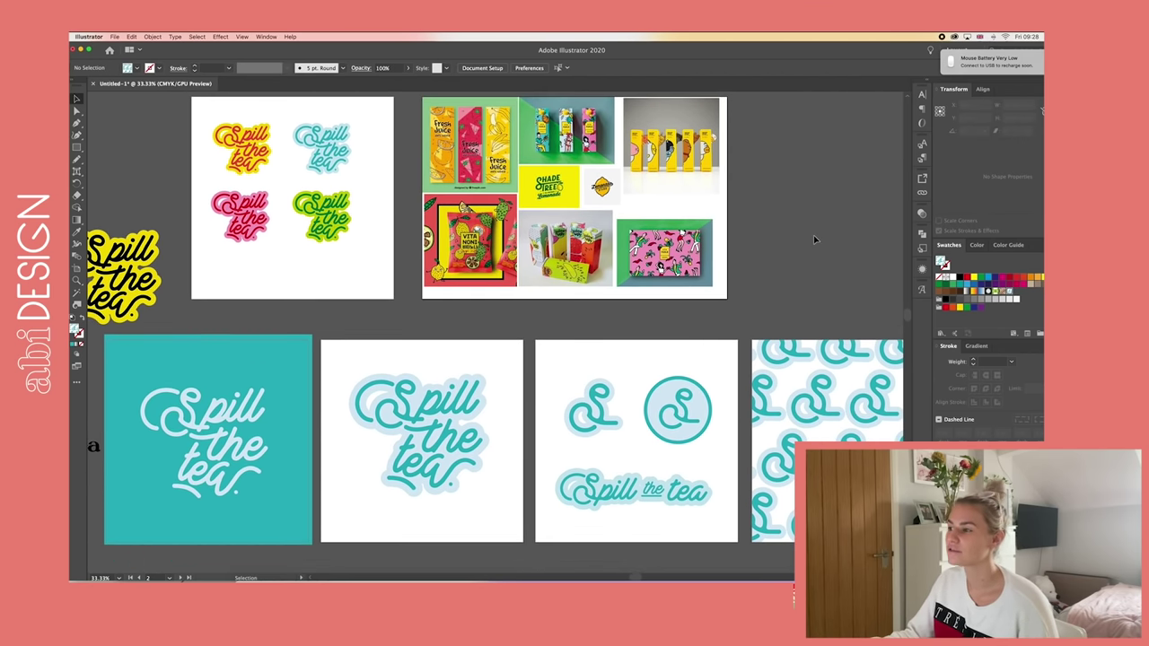
pyautogui.scroll(-1, 813, 235)
pyautogui.scroll(-6, 813, 236)
pyautogui.hscroll(-3, 813, 235)
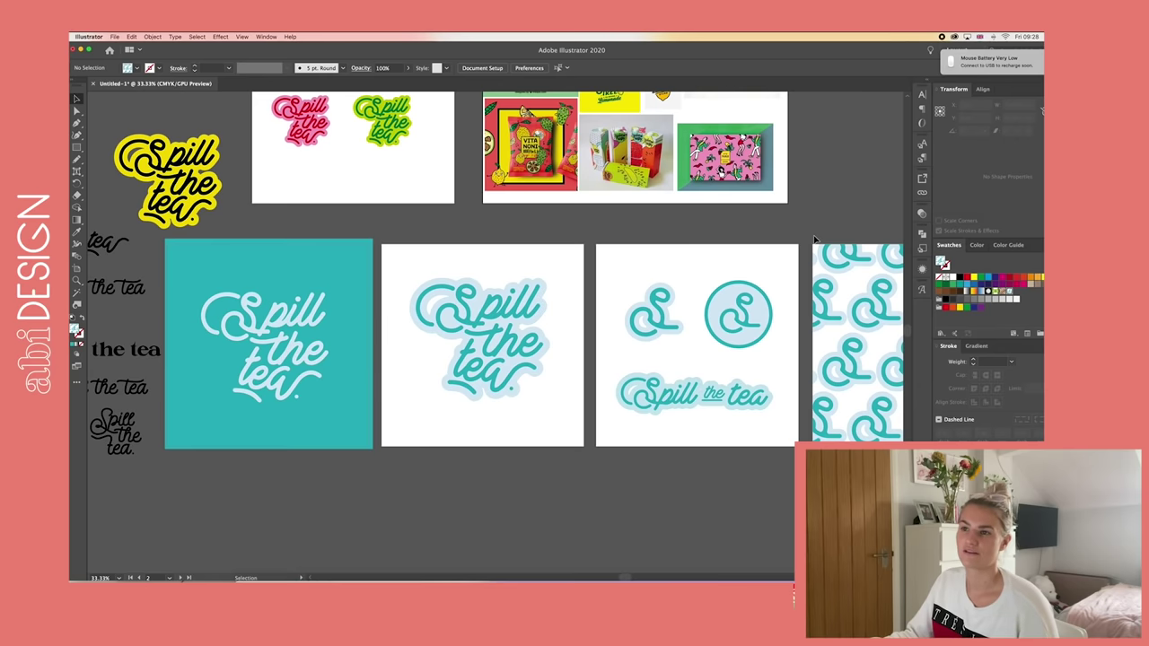
# - Duplicate the three teal logo artboards, with their artwork, directly below the originals
pyautogui.click(77, 267)
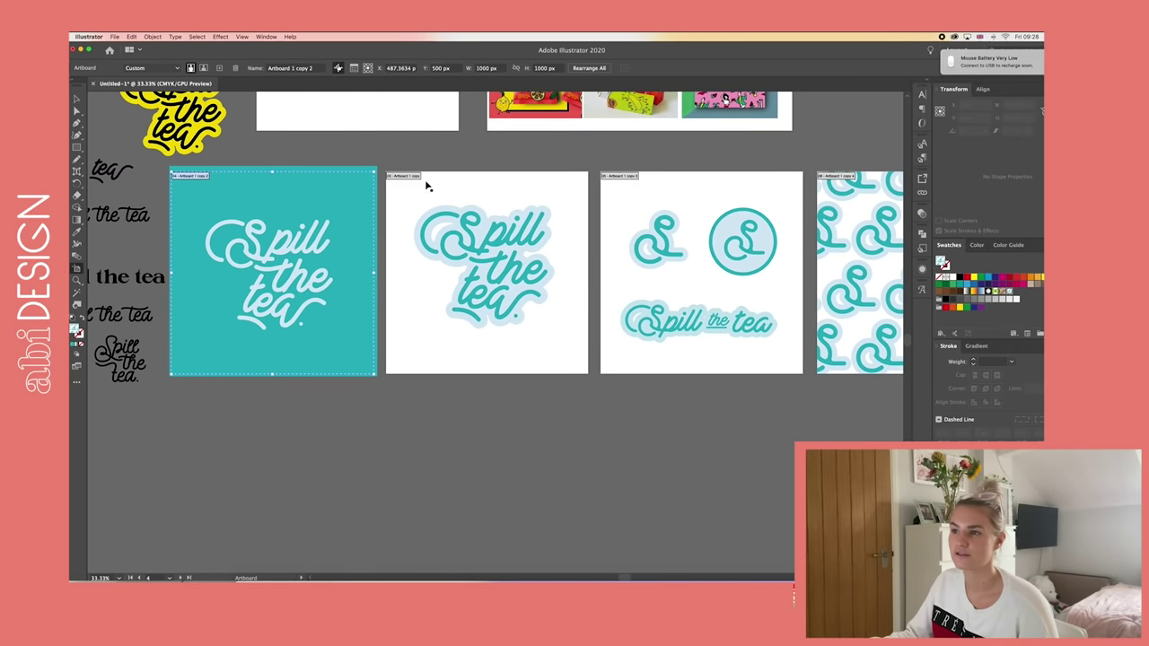
pyautogui.moveTo(661, 180); pyautogui.dragTo(649, 392)
pyautogui.press('v')
# - Recolour the duplicated teal square's background pink and its lettering red, sampling both from the pink-and-red logo variation
pyautogui.click(375, 432)
pyautogui.scroll(2, 375, 433)
pyautogui.hscroll(-2, 375, 432)
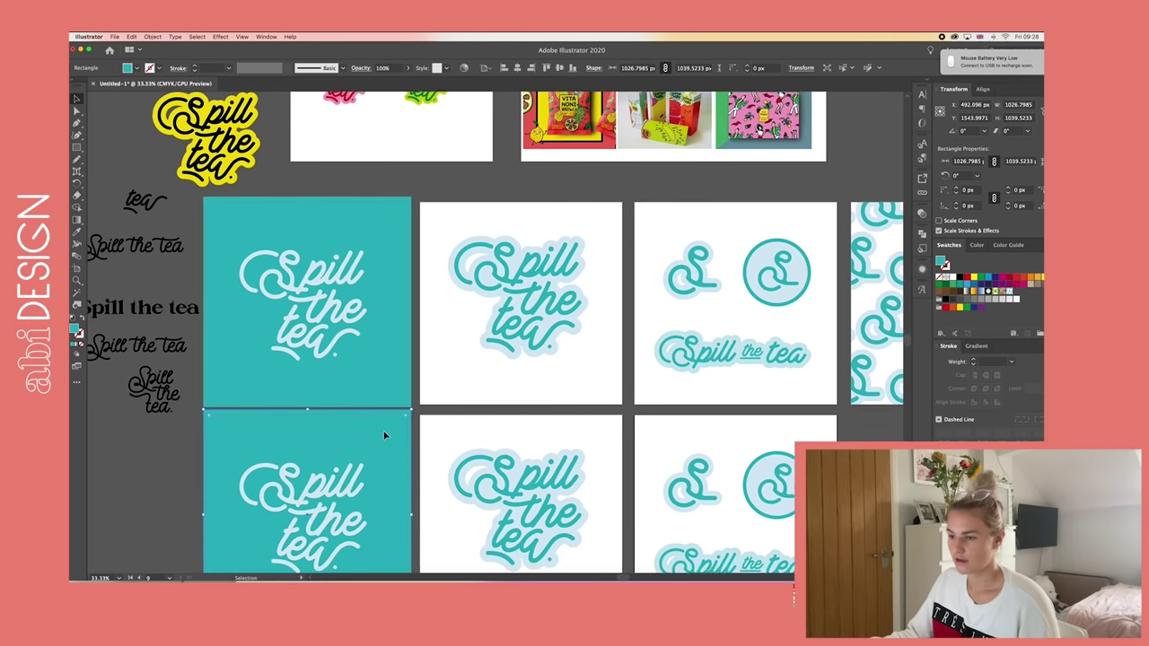
pyautogui.press('i')
pyautogui.click(376, 106)
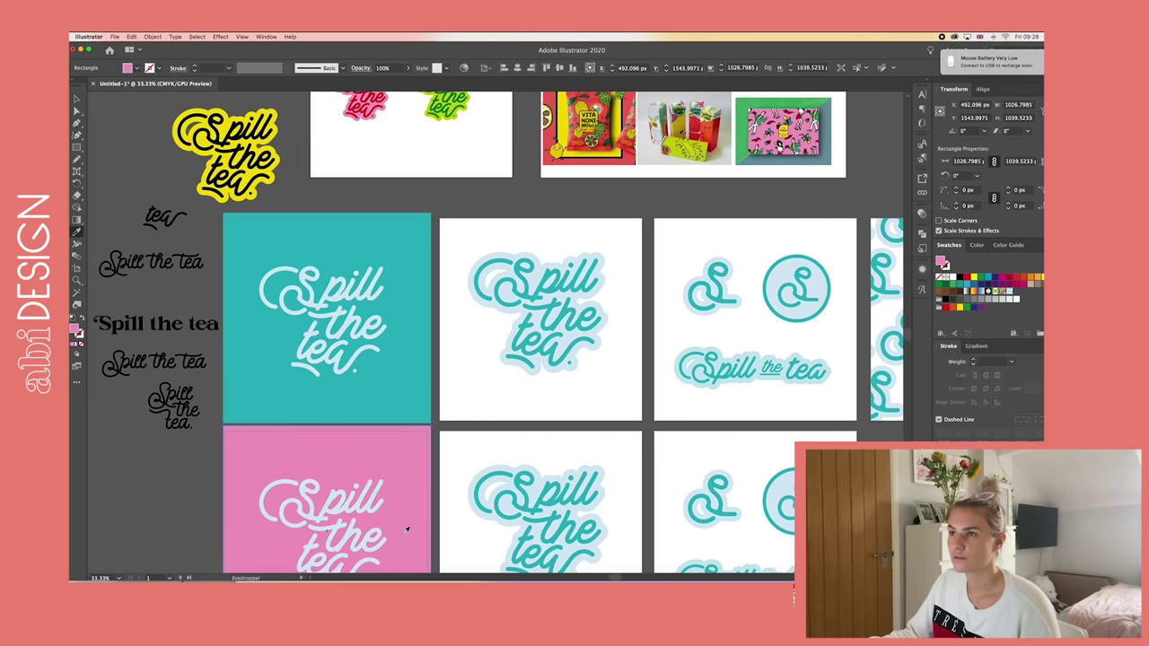
pyautogui.keyDown('super'); pyautogui.click(362, 512); pyautogui.keyUp('super')
pyautogui.click(366, 110)
pyautogui.scroll(-3, 536, 401)
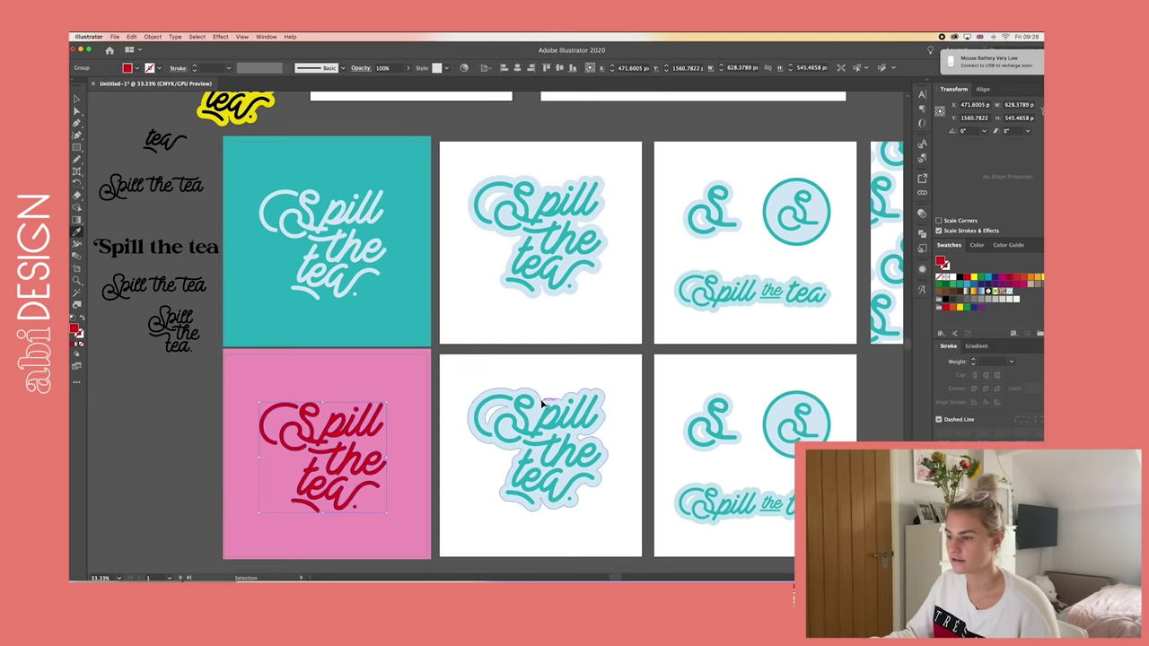
# - Recolour the duplicated outlined stacked logo with a pink outline and red lettering sampled from the pink square
pyautogui.keyDown('super'); pyautogui.click(544, 404); pyautogui.keyUp('super')
pyautogui.click(390, 364)
pyautogui.keyDown('super'); pyautogui.click(543, 420); pyautogui.keyUp('super')
pyautogui.click(366, 421)
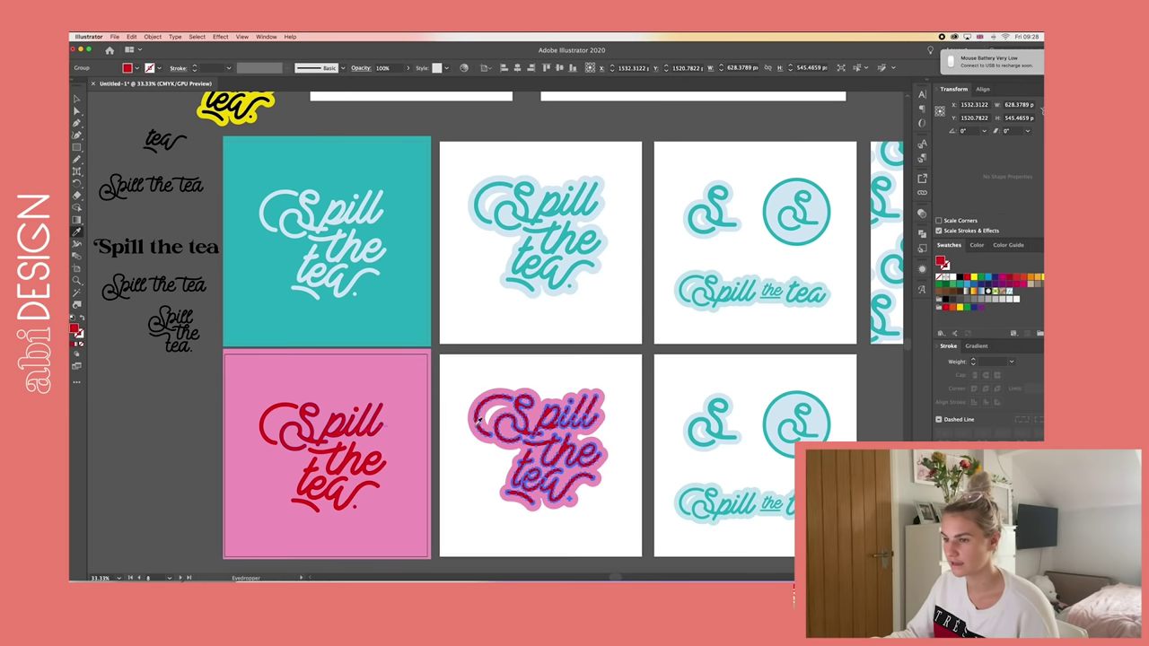
pyautogui.keyDown('super'); pyautogui.click(668, 377); pyautogui.keyUp('super')
# - Fill the backings of the duplicated S marks and one-line wordmark with pink sampled from the stacked logo's outline
pyautogui.hscroll(1, 670, 379)
pyautogui.hscroll(2, 673, 376)
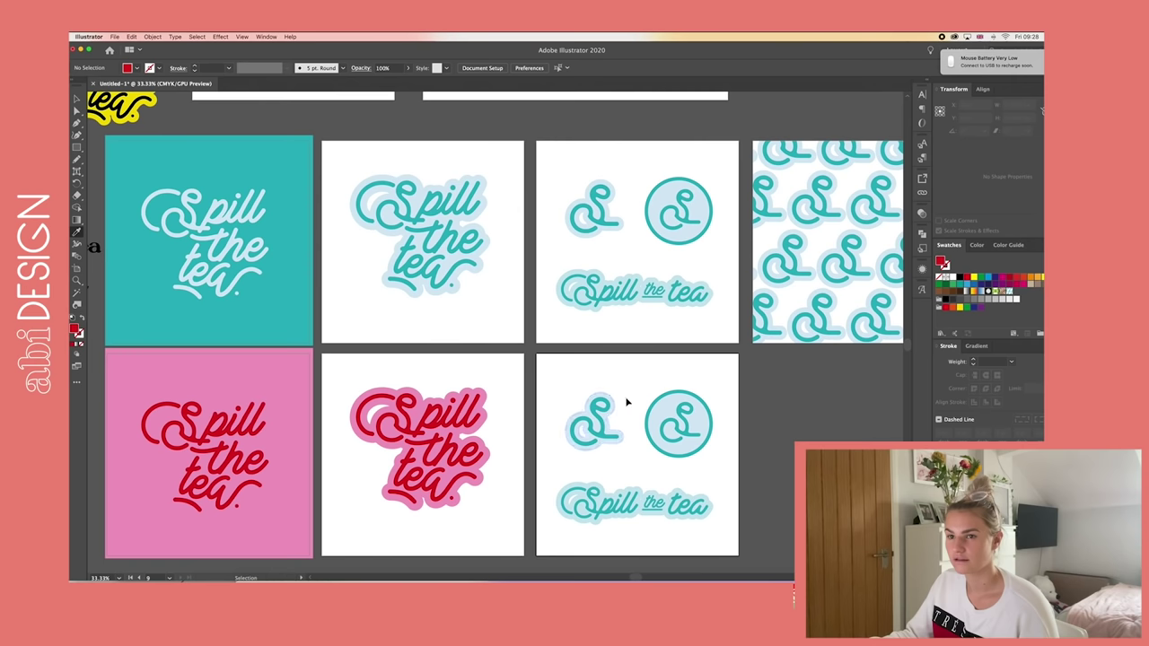
pyautogui.click(599, 411)
pyautogui.keyDown('shift'); pyautogui.click(678, 418); pyautogui.keyUp('shift')
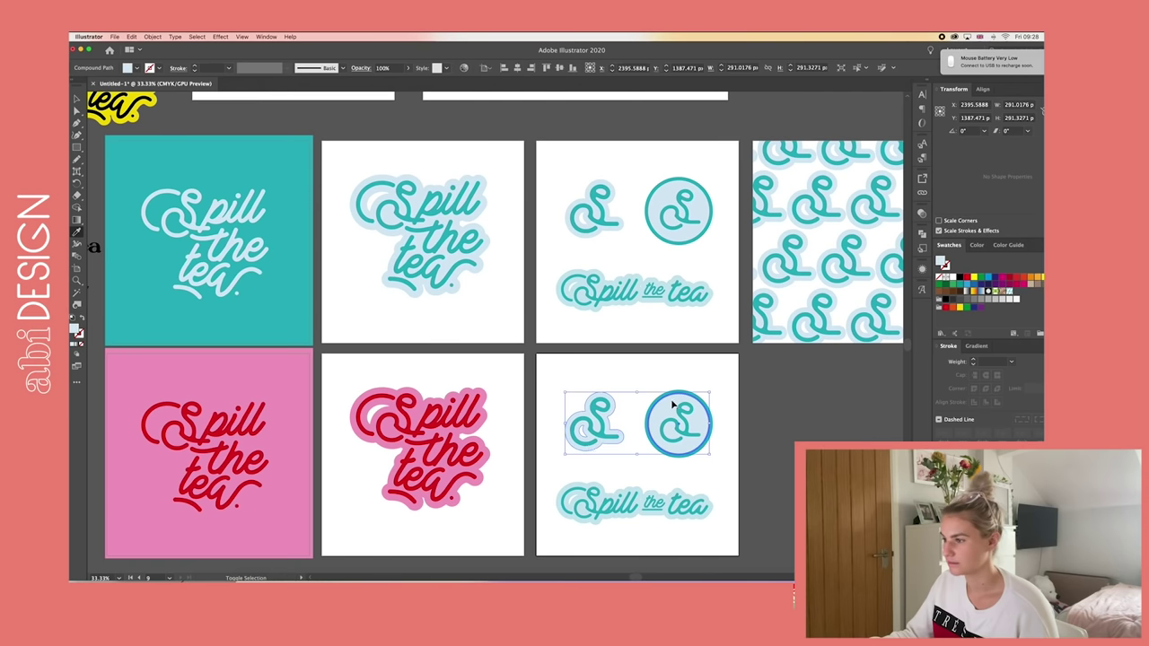
pyautogui.keyDown('shift'); pyautogui.keyDown('super'); pyautogui.click(609, 494); pyautogui.keyUp('super'); pyautogui.keyUp('shift')
pyautogui.click(484, 395)
pyautogui.keyDown('super'); pyautogui.click(566, 369); pyautogui.keyUp('super')
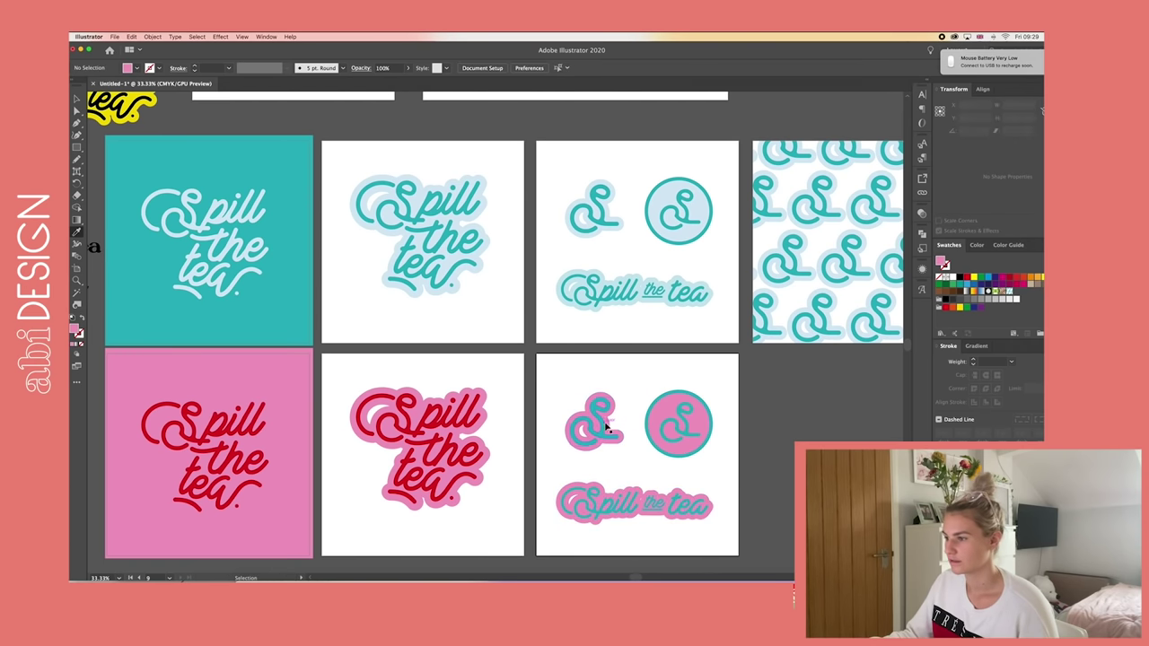
# - Recolour the lettering of the duplicated S marks and wordmark, including the circle's ring, with the stacked logo's red
pyautogui.click(607, 429)
pyautogui.keyDown('shift'); pyautogui.click(678, 423); pyautogui.keyUp('shift')
pyautogui.keyDown('shift'); pyautogui.click(679, 505); pyautogui.keyUp('shift')
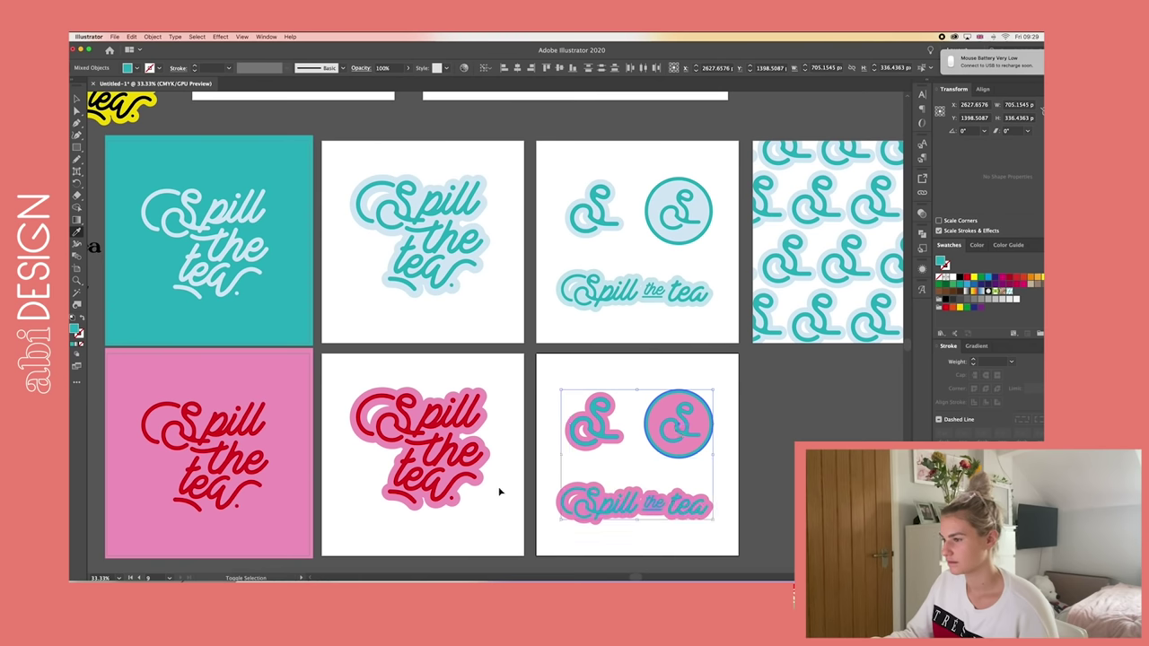
pyautogui.press('i')
pyautogui.click(422, 453)
pyautogui.hotkey('ctrl', 'shift', 'a')
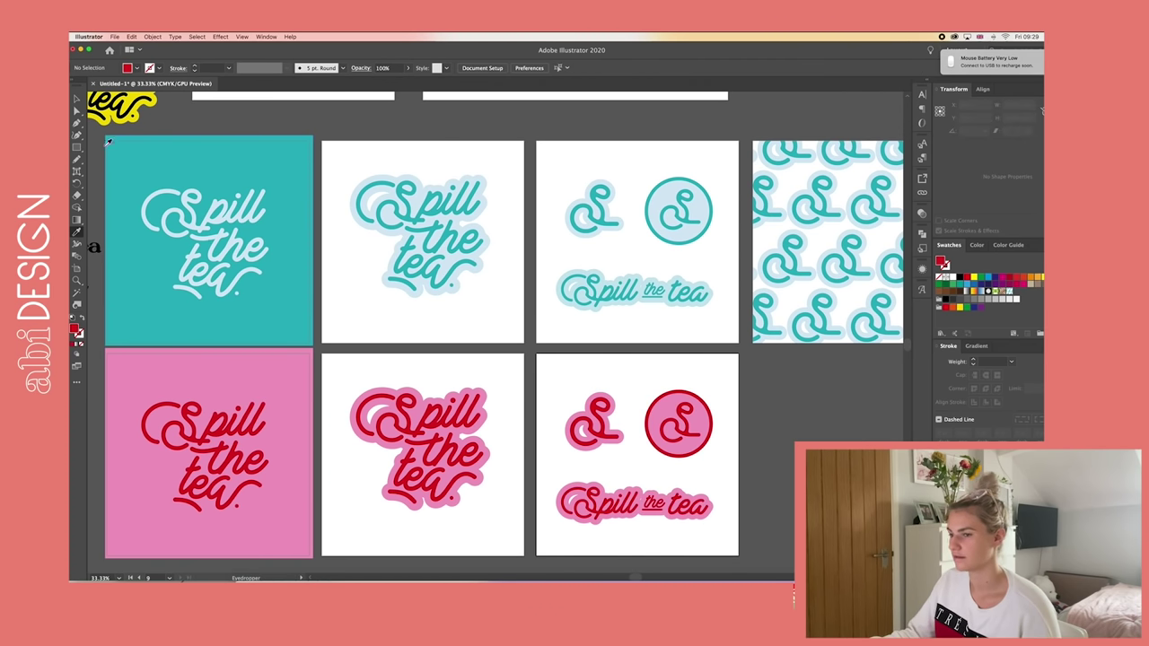
# - Duplicate the three pink-and-red artboards together into a new row directly below them
pyautogui.click(77, 99)
pyautogui.hscroll(3, 187, 296)
pyautogui.click(77, 268)
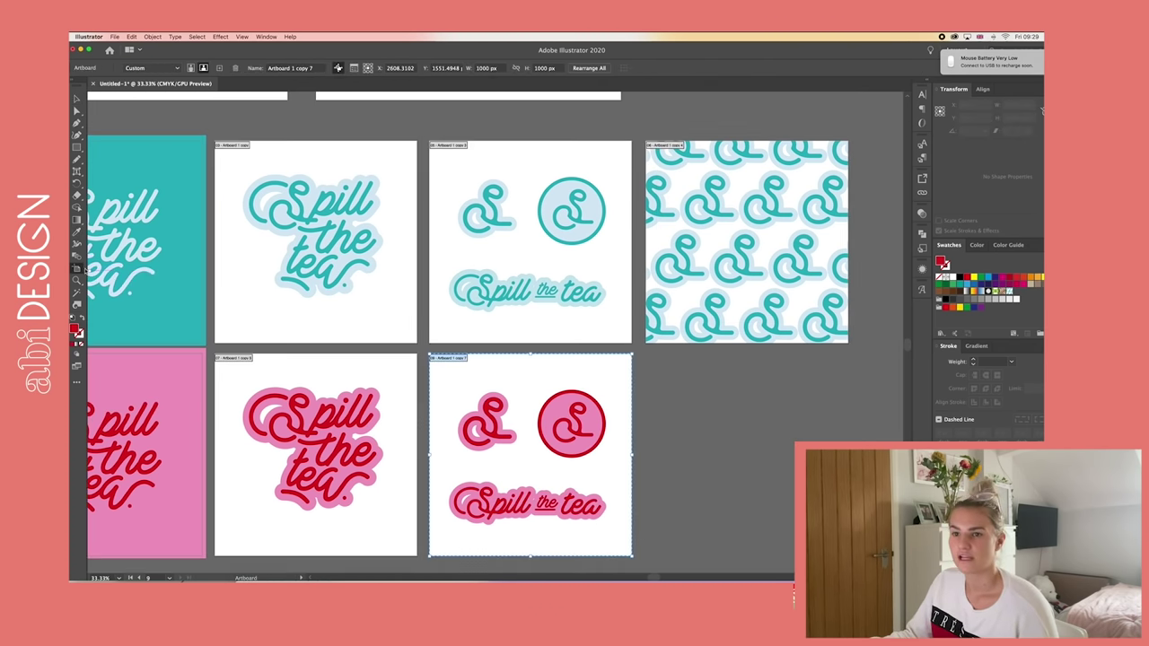
pyautogui.hscroll(-5, 406, 346)
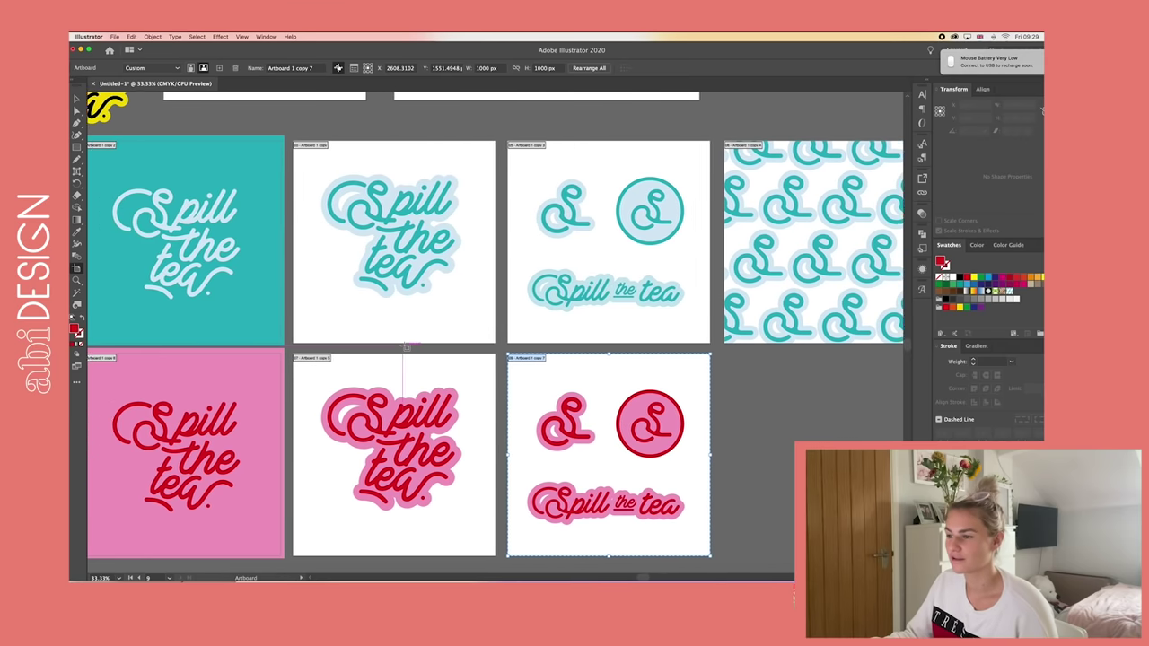
pyautogui.hscroll(-5, 405, 346)
pyautogui.scroll(-3, 405, 346)
pyautogui.keyDown('shift'); pyautogui.click(526, 321); pyautogui.keyUp('shift')
pyautogui.keyDown('shift'); pyautogui.click(268, 325); pyautogui.keyUp('shift')
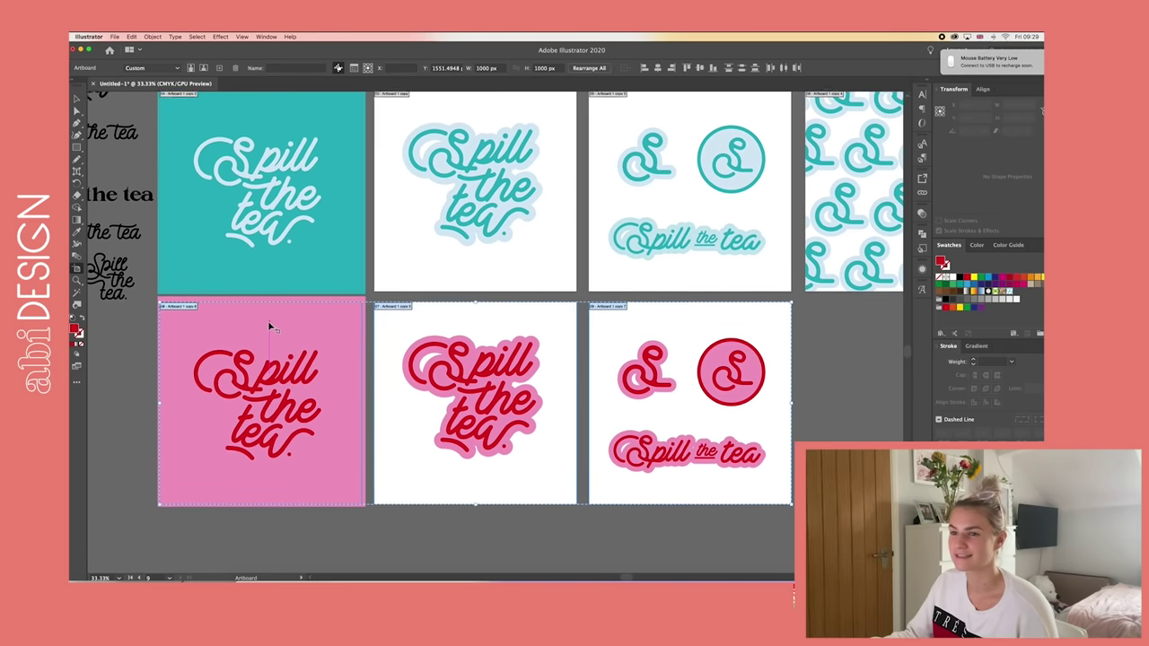
pyautogui.scroll(-3, 267, 320)
pyautogui.moveTo(268, 320); pyautogui.dragTo(267, 530)
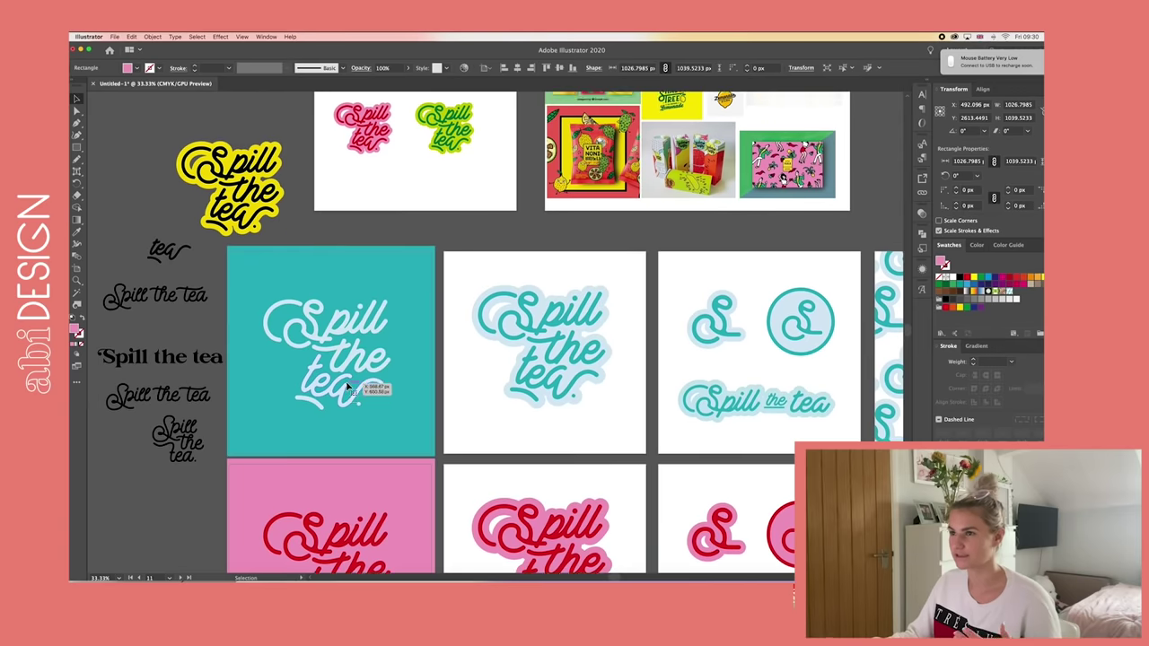
# - Fill the background of the newly duplicated pink square with an orange swatch
pyautogui.scroll(5, 348, 386)
pyautogui.scroll(-15, 348, 386)
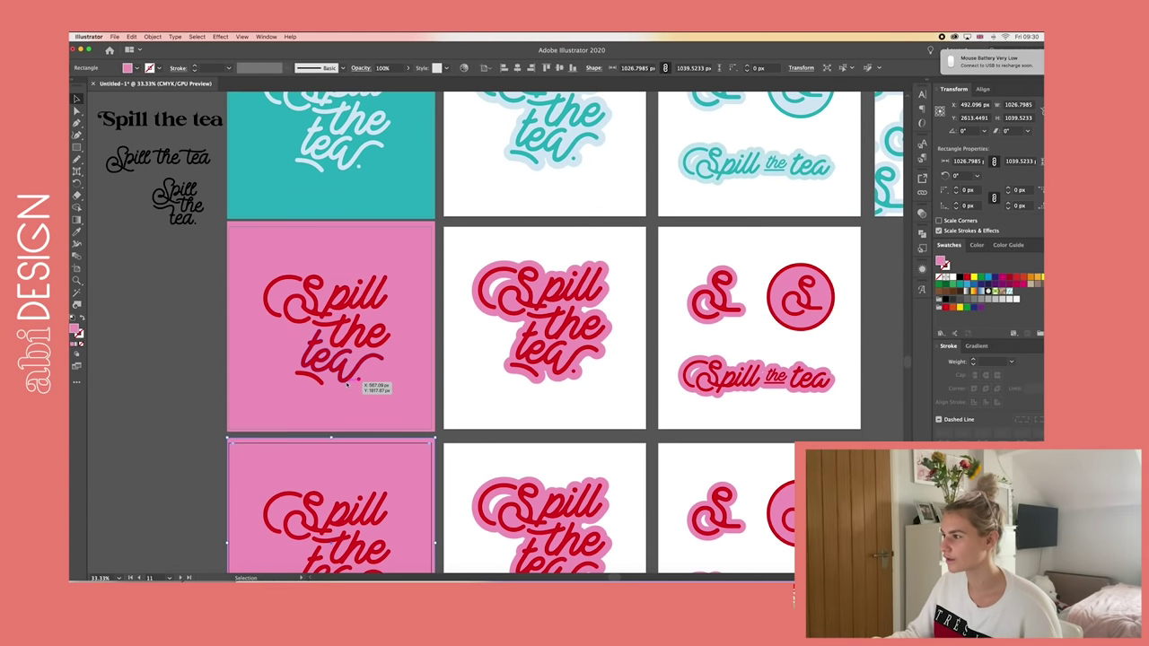
pyautogui.scroll(-1, 457, 342)
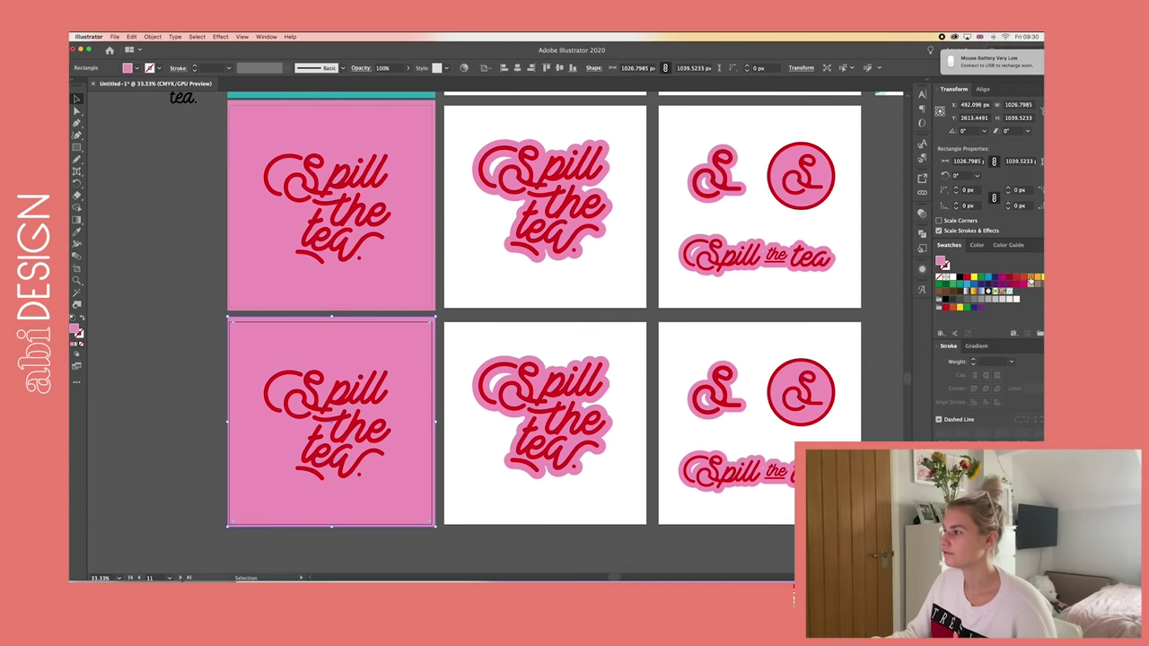
pyautogui.click(1030, 280)
# - Recolour the orange square's lettering with the background's orange lightened to a pale tint, #FCC984
pyautogui.click(385, 399)
pyautogui.press('i')
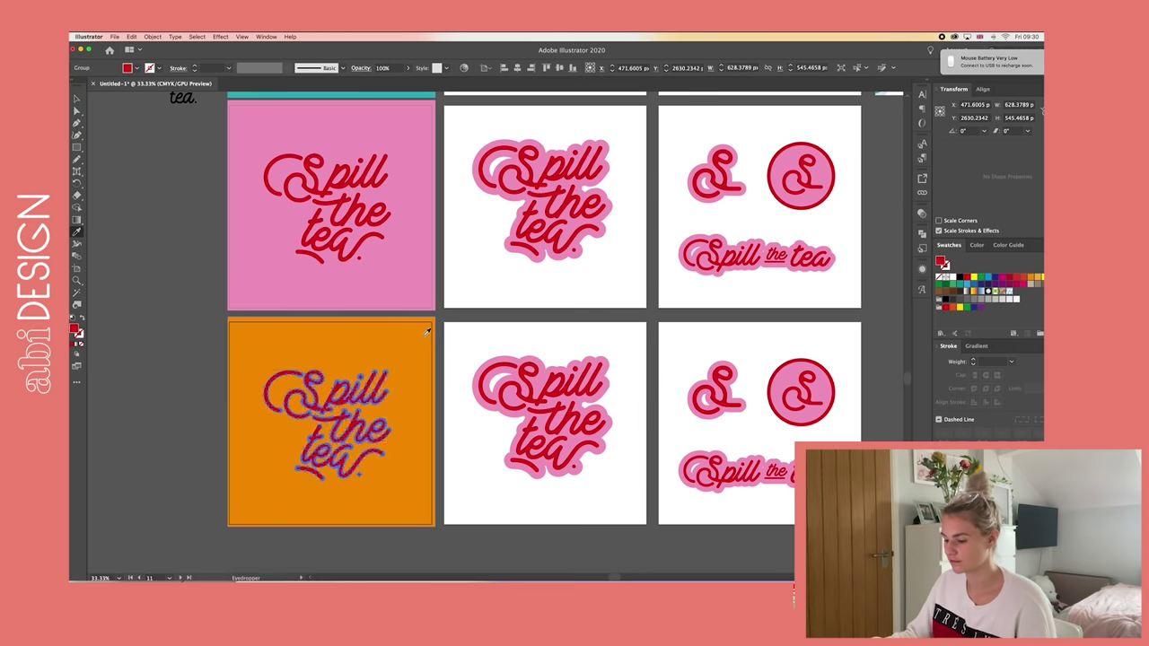
pyautogui.click(427, 332)
pyautogui.doubleClick(942, 262)
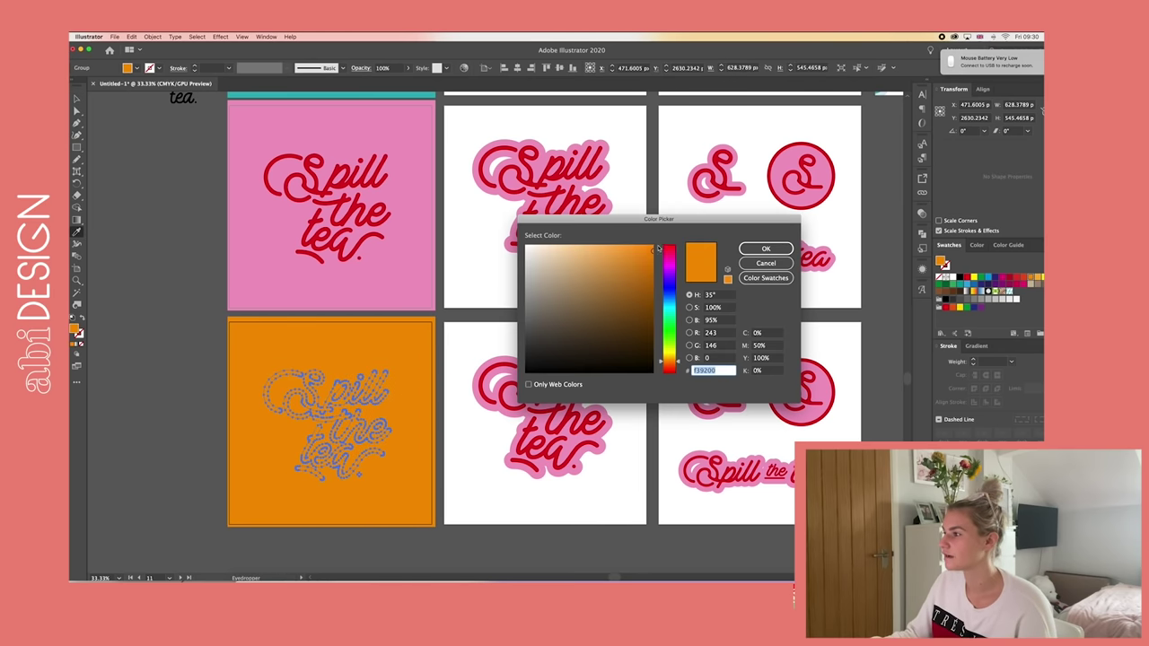
pyautogui.click(582, 248)
pyautogui.click(766, 249)
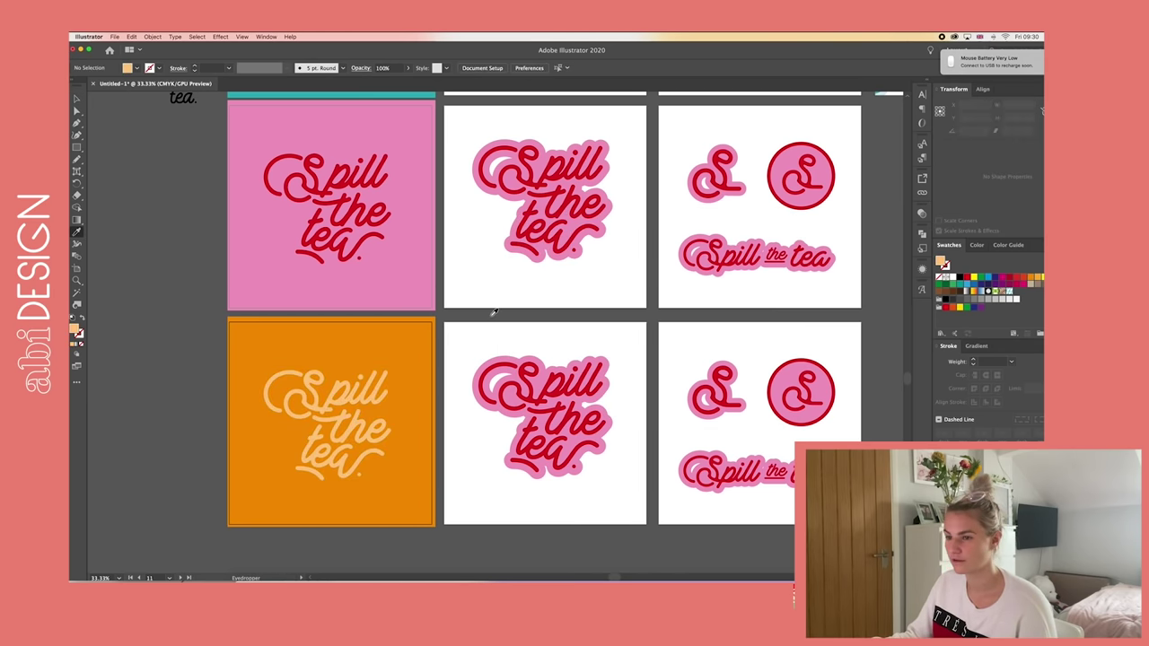
# - Recolour the bottom row's outlined stacked logo with an orange outline and light orange lettering sampled from the orange square
pyautogui.keyDown('super'); pyautogui.click(521, 362); pyautogui.keyUp('super')
pyautogui.click(364, 324)
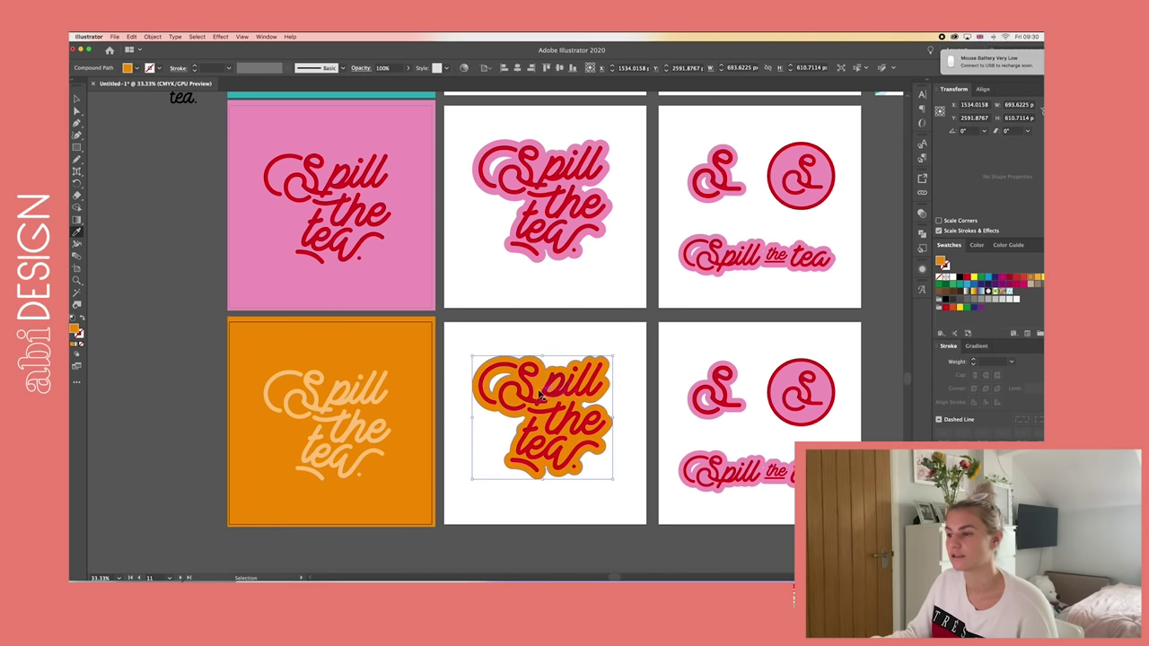
pyautogui.keyDown('super'); pyautogui.click(532, 393); pyautogui.keyUp('super')
pyautogui.click(358, 403)
# - Fill the backings of the bottom row's S marks and one-line wordmark with orange sampled from the stacked logo's outline
pyautogui.hscroll(2, 579, 392)
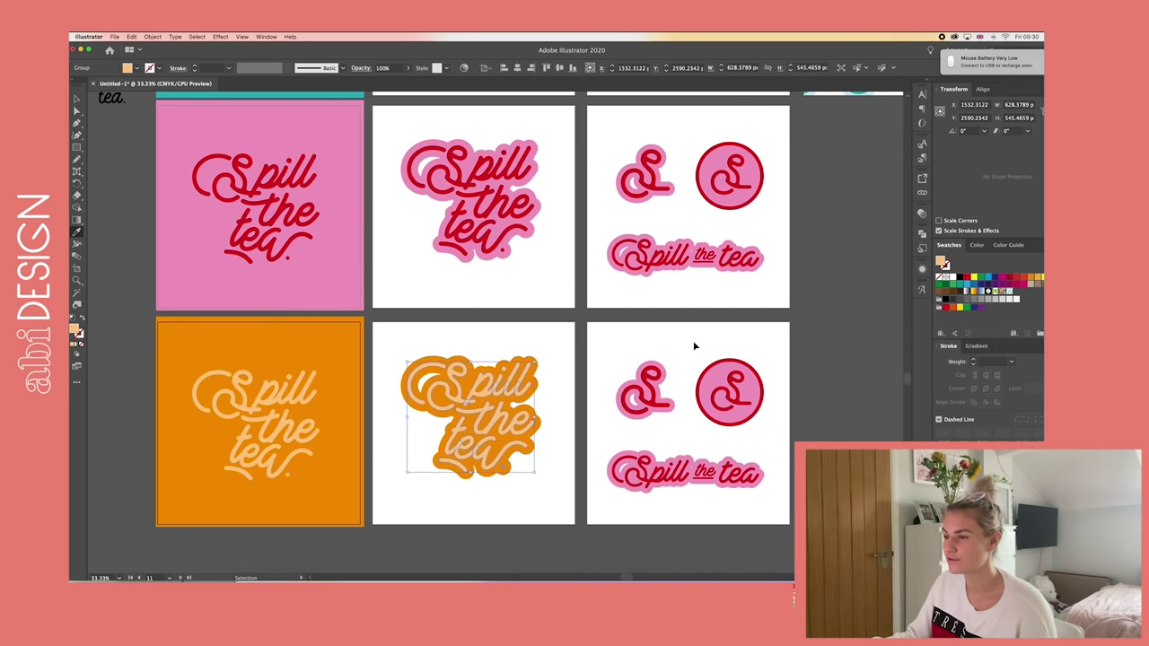
pyautogui.keyDown('super'); pyautogui.click(692, 346); pyautogui.keyUp('super')
pyautogui.keyDown('super'); pyautogui.click(663, 400); pyautogui.keyUp('super')
pyautogui.keyDown('shift'); pyautogui.keyDown('super'); pyautogui.click(708, 404); pyautogui.keyUp('super'); pyautogui.keyUp('shift')
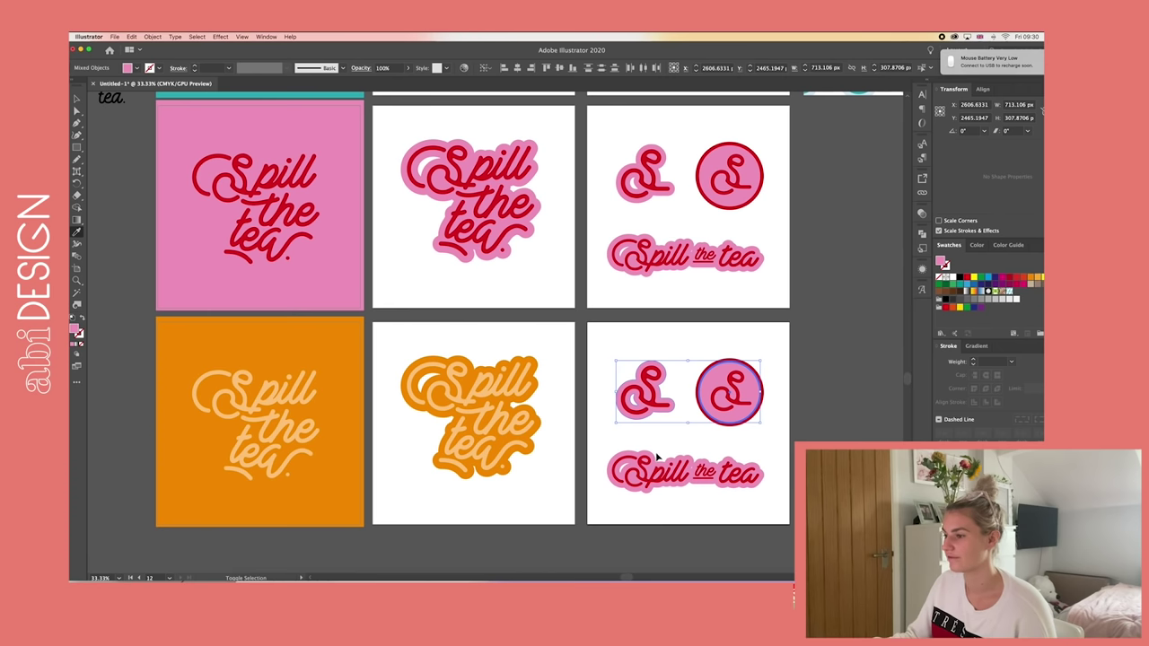
pyautogui.keyDown('shift'); pyautogui.keyDown('super'); pyautogui.click(654, 455); pyautogui.keyUp('super'); pyautogui.keyUp('shift')
pyautogui.click(534, 386)
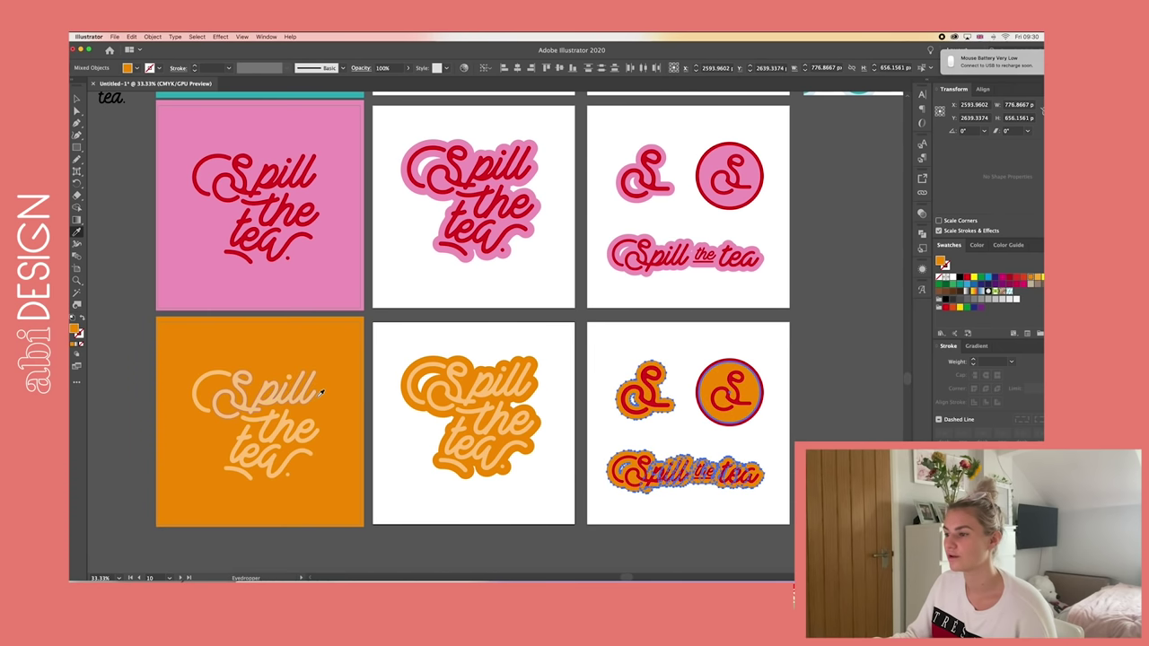
# - Recolour the bottom row's S marks, wordmark lettering and circle ring with the stacked logo's light orange
pyautogui.press('v')
pyautogui.keyDown('super'); pyautogui.click(652, 397); pyautogui.keyUp('super')
pyautogui.keyDown('shift'); pyautogui.keyDown('super'); pyautogui.click(725, 401); pyautogui.keyUp('super'); pyautogui.keyUp('shift')
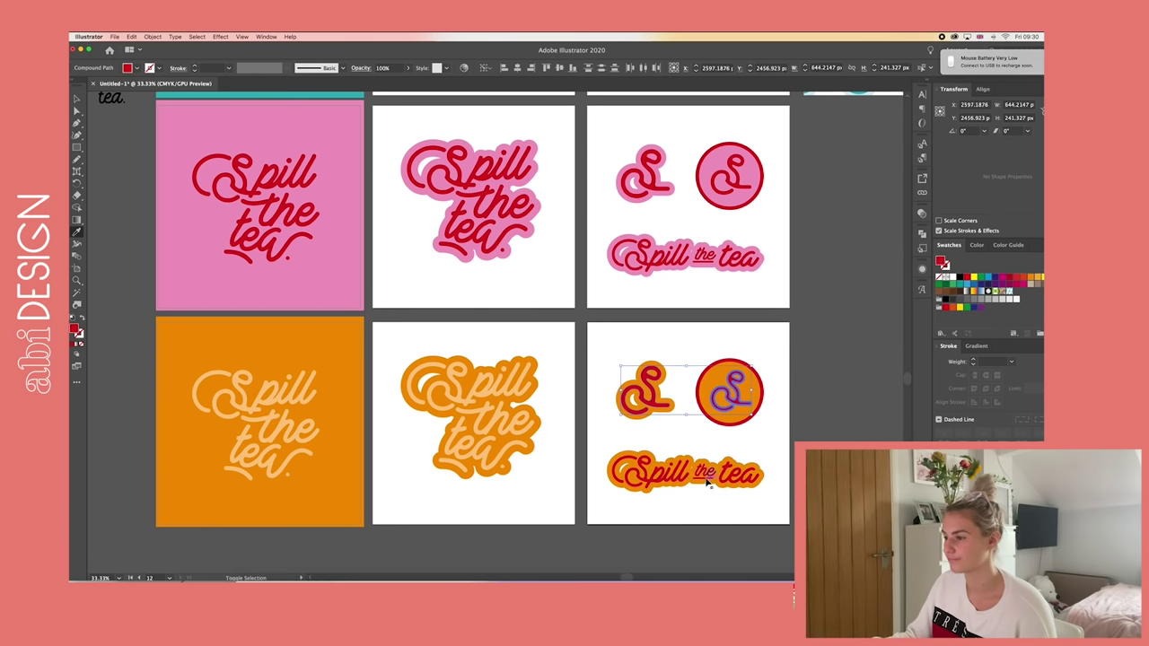
pyautogui.keyDown('shift'); pyautogui.keyDown('super'); pyautogui.click(706, 476); pyautogui.keyUp('super'); pyautogui.keyUp('shift')
pyautogui.click(492, 395)
pyautogui.keyDown('super'); pyautogui.click(832, 417); pyautogui.keyUp('super')
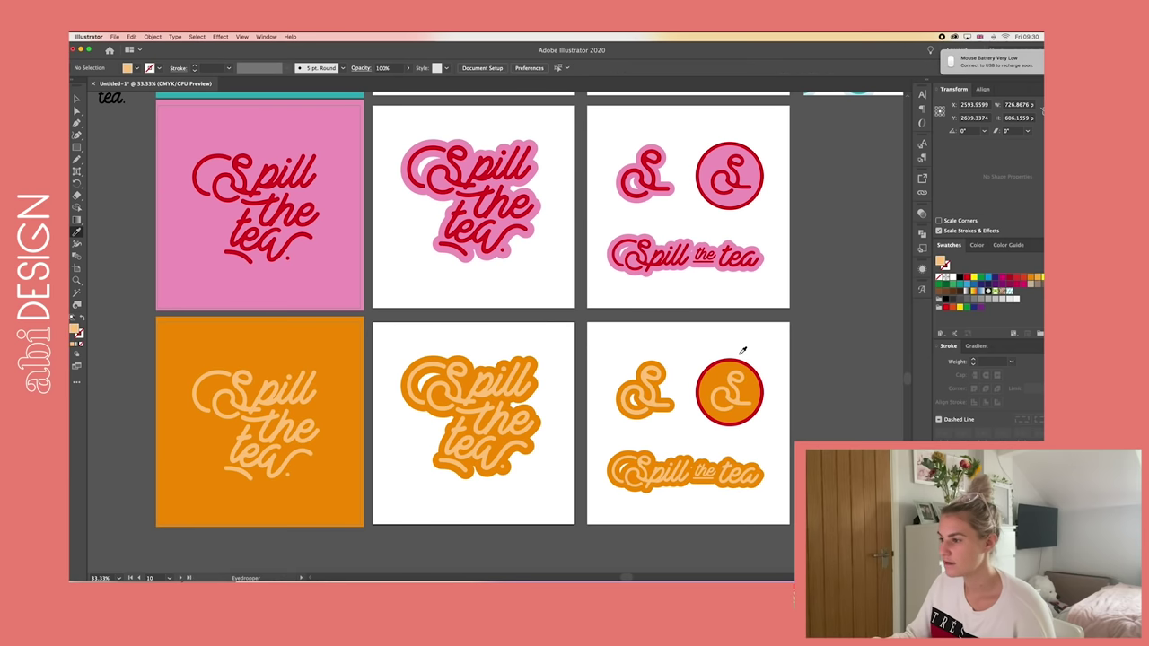
pyautogui.keyDown('super'); pyautogui.click(735, 362); pyautogui.keyUp('super')
pyautogui.click(733, 385)
pyautogui.keyDown('super'); pyautogui.click(820, 369); pyautogui.keyUp('super')
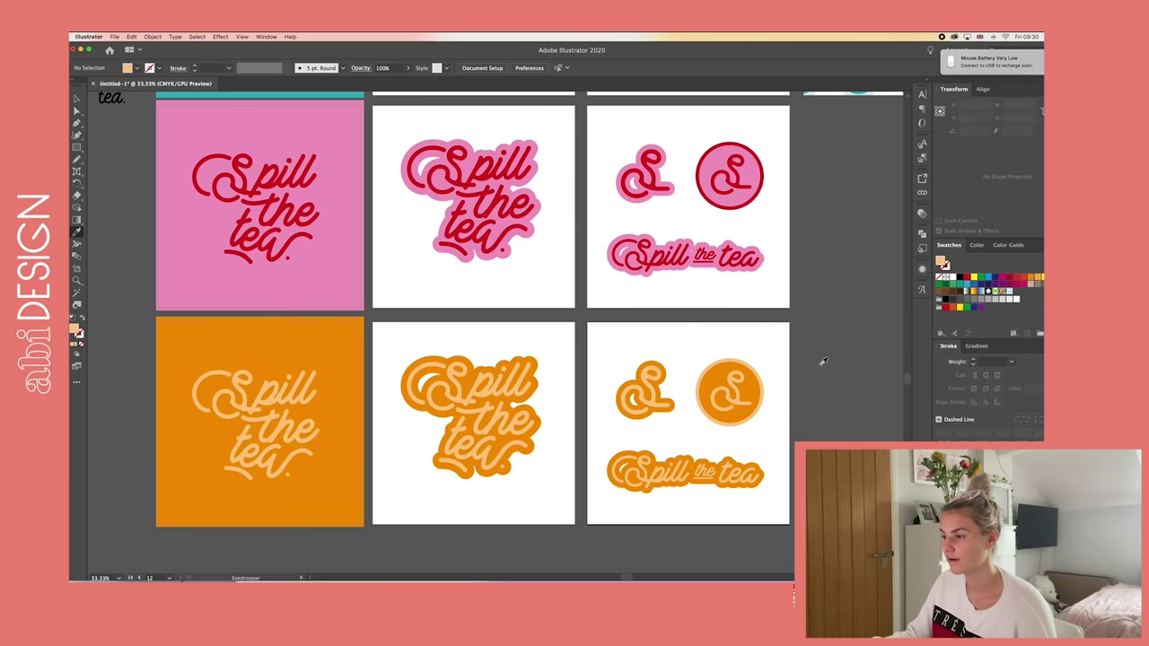
# - Select all the light orange lettering with the Magic Wand and change its fill to a paler peach tint
pyautogui.press('v')
pyautogui.press('y')
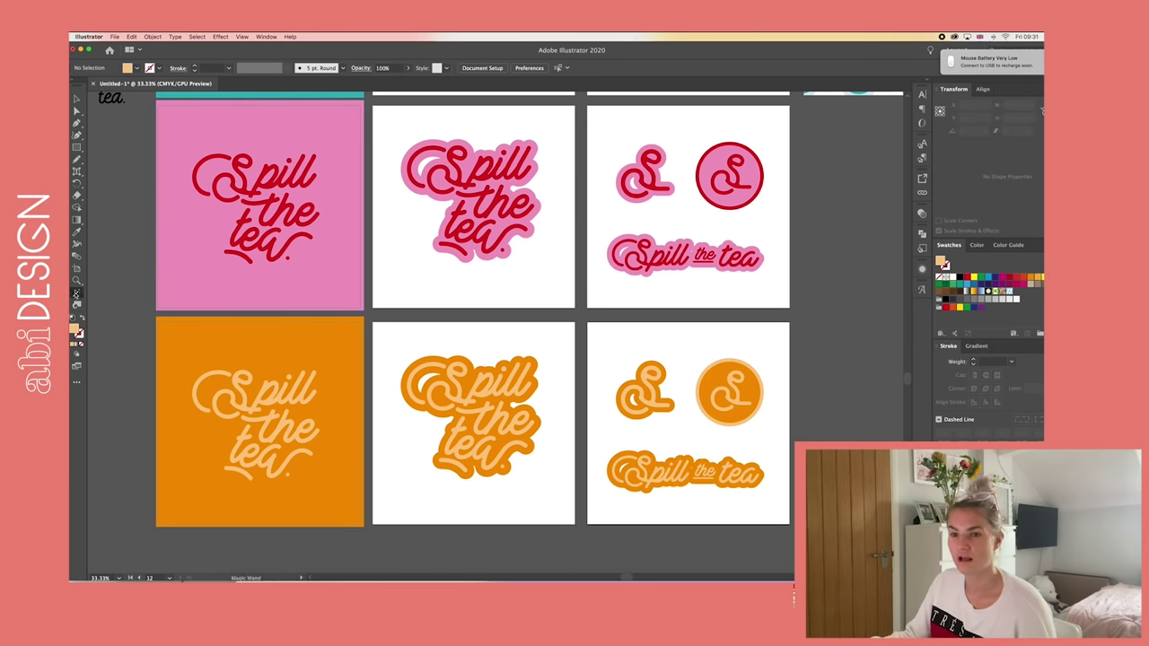
pyautogui.click(242, 398)
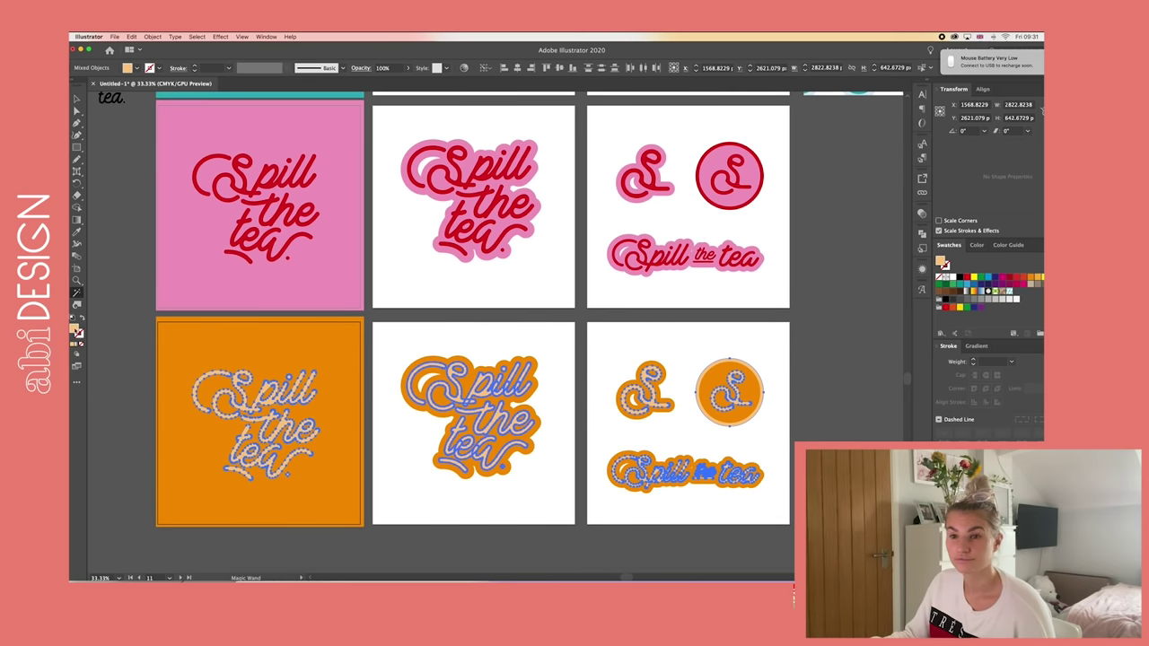
pyautogui.doubleClick(75, 329)
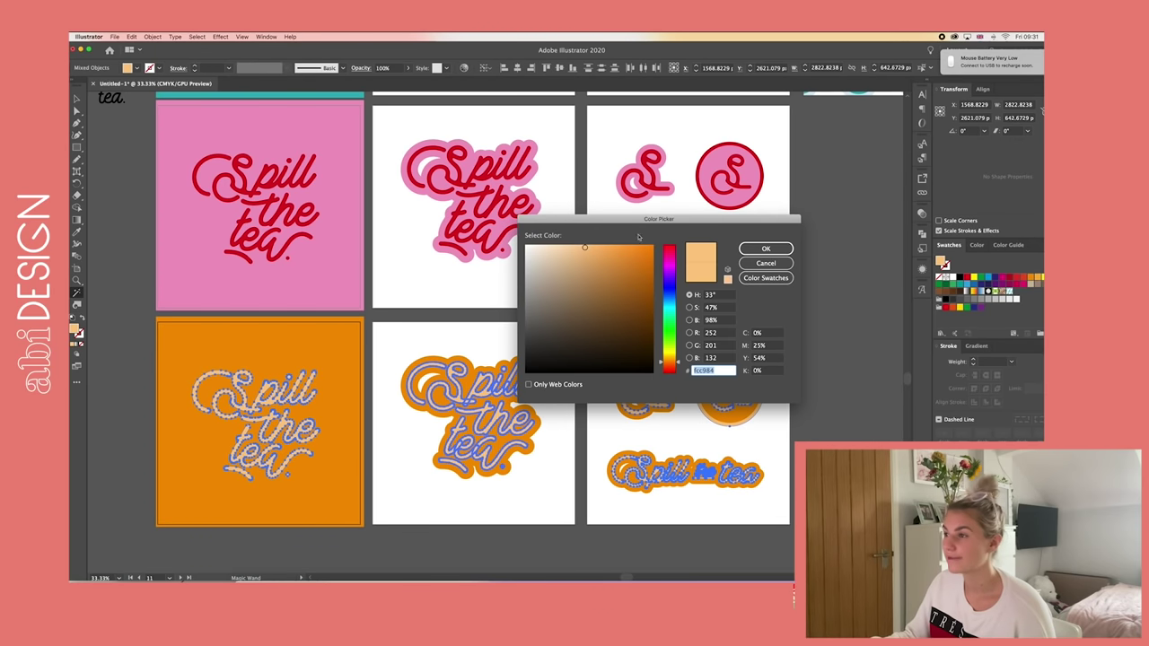
pyautogui.click(766, 249)
pyautogui.click(812, 296)
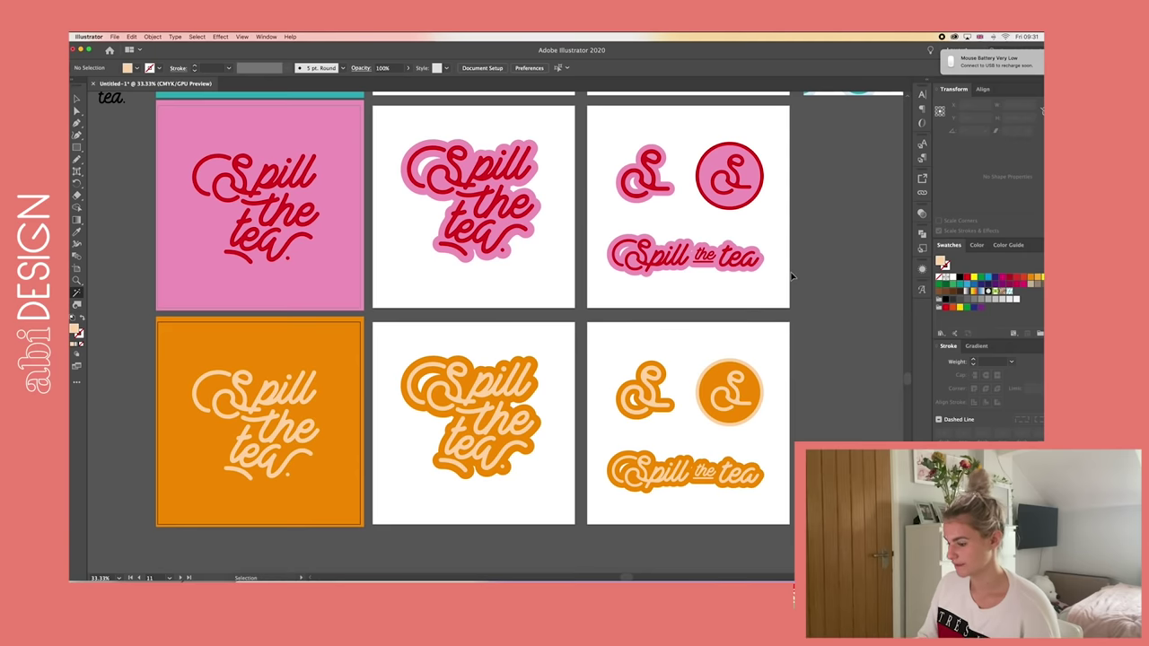
# - Duplicate the pink and orange mark-and-wordmark artboards into the empty column beneath the teal pattern artboard
pyautogui.press('super+minus')
pyautogui.press('super+minus')
pyautogui.scroll(3, 792, 276)
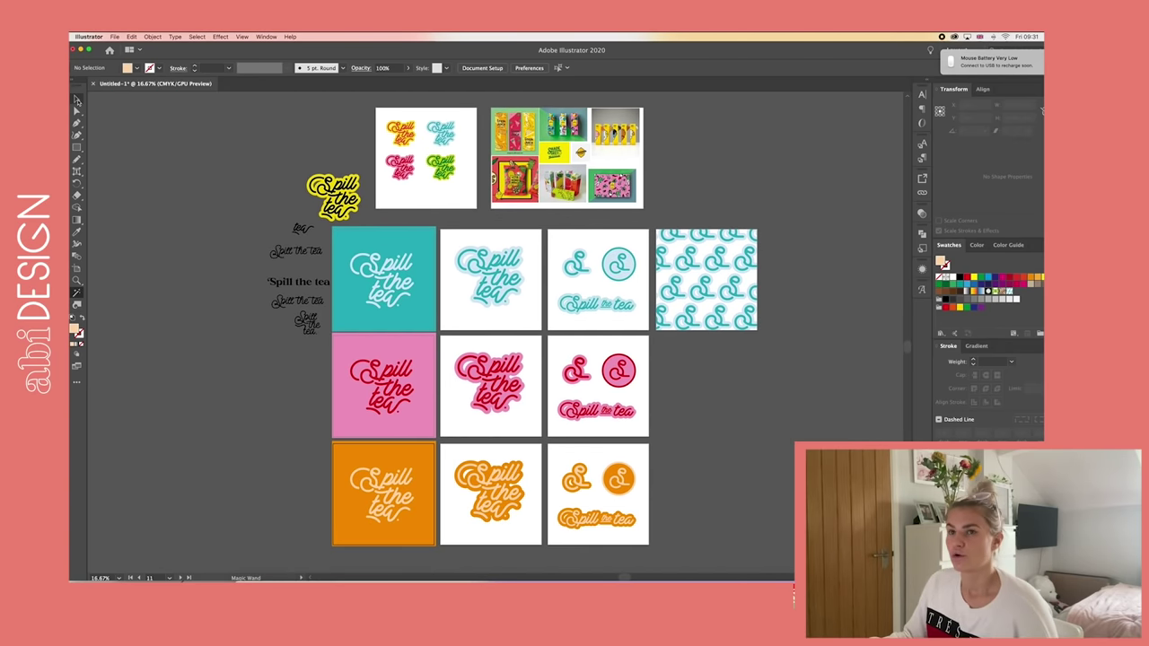
pyautogui.press('v')
pyautogui.scroll(-2, 740, 213)
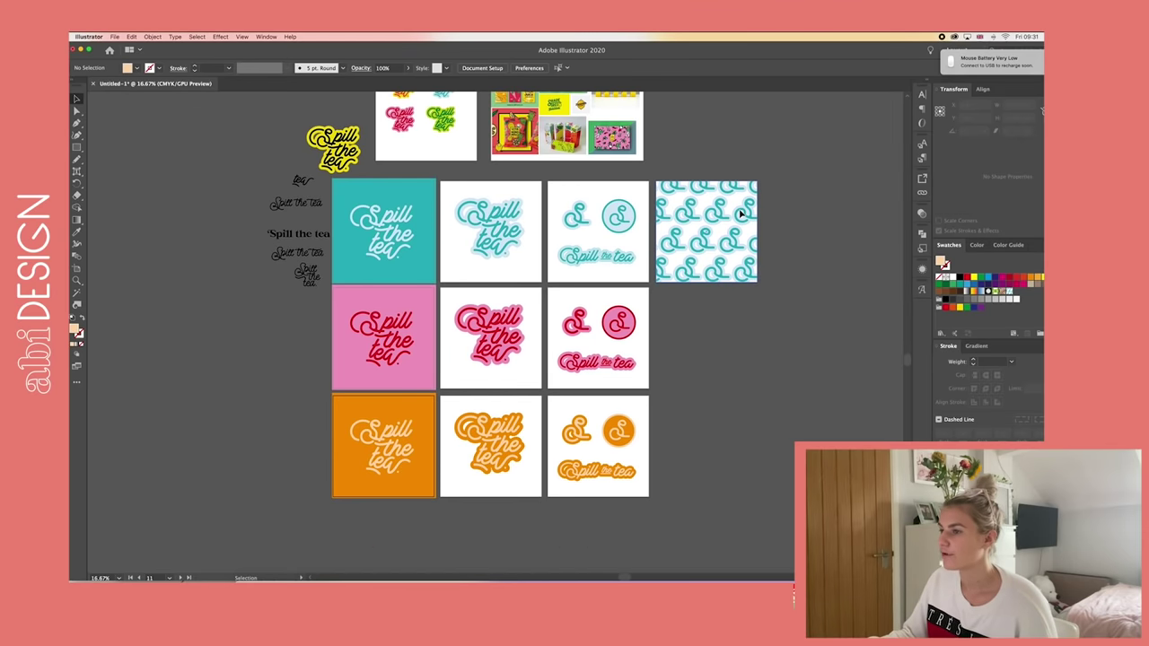
pyautogui.hscroll(5, 740, 214)
pyautogui.scroll(2, 740, 213)
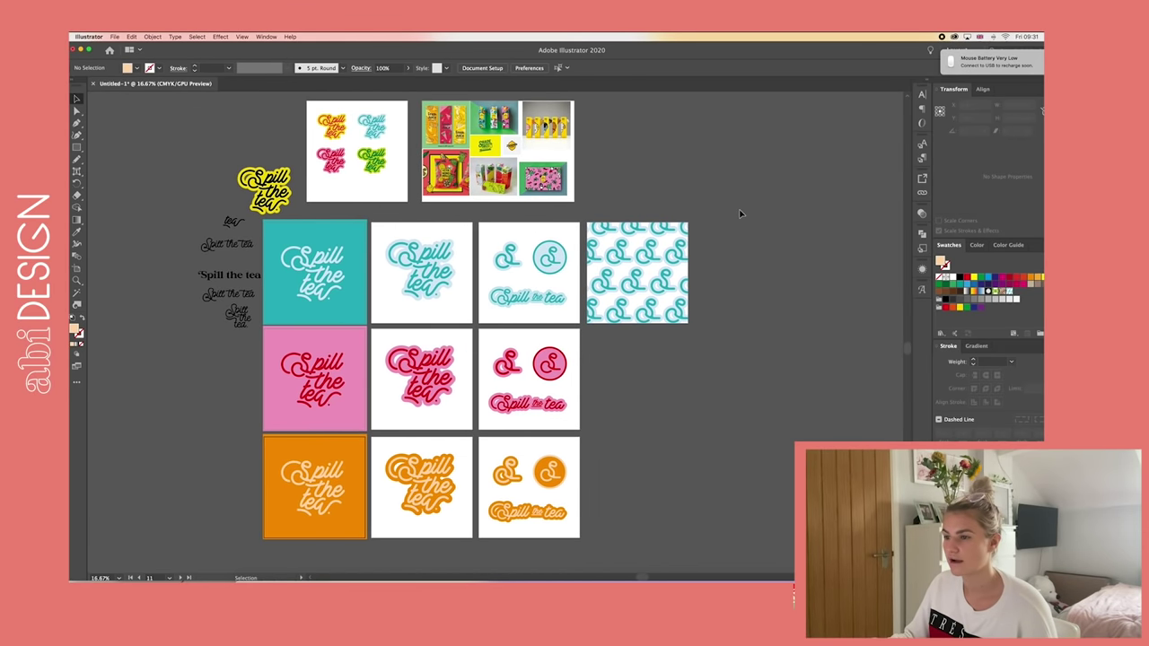
pyautogui.click(77, 269)
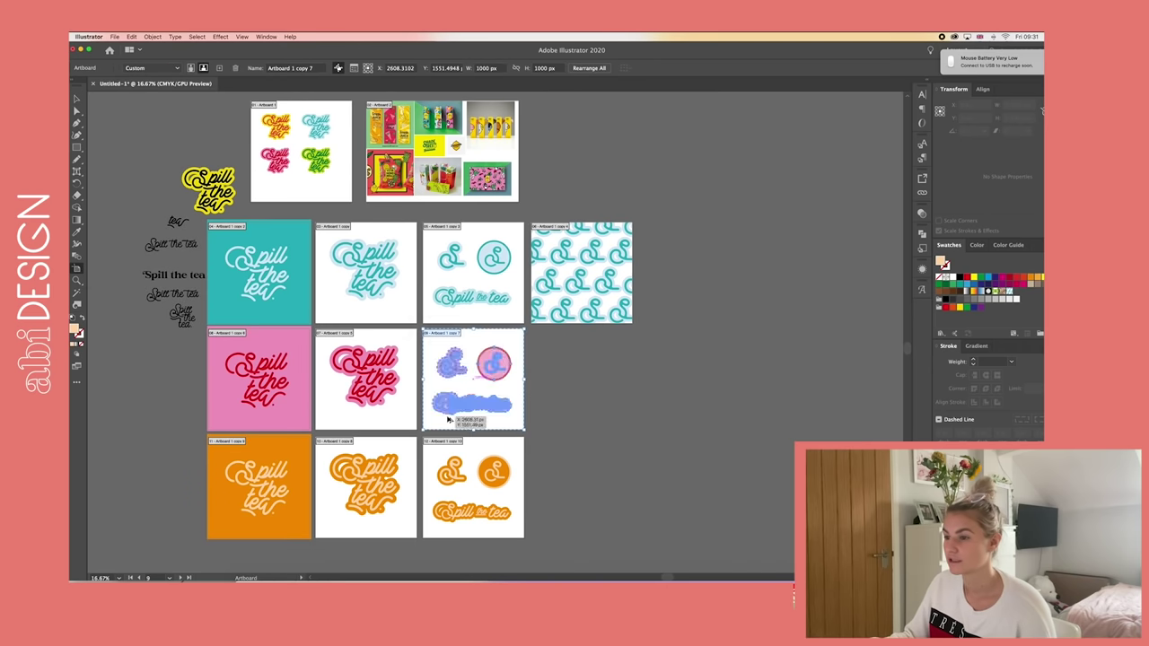
pyautogui.moveTo(449, 419); pyautogui.dragTo(550, 418)
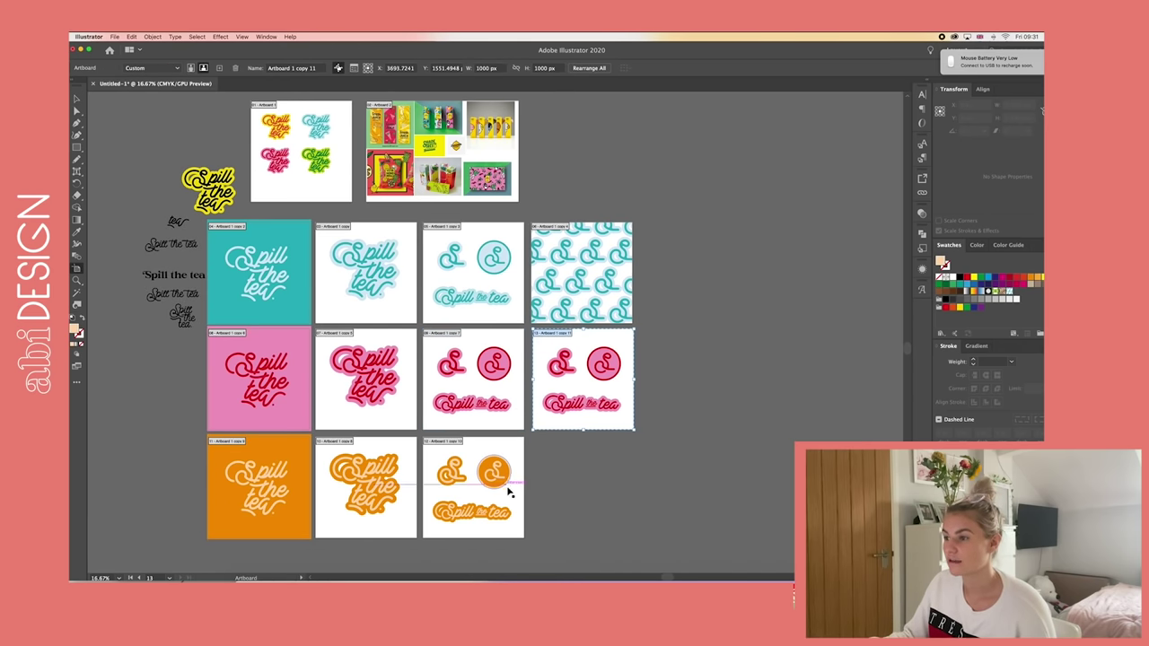
pyautogui.moveTo(469, 493); pyautogui.dragTo(578, 493)
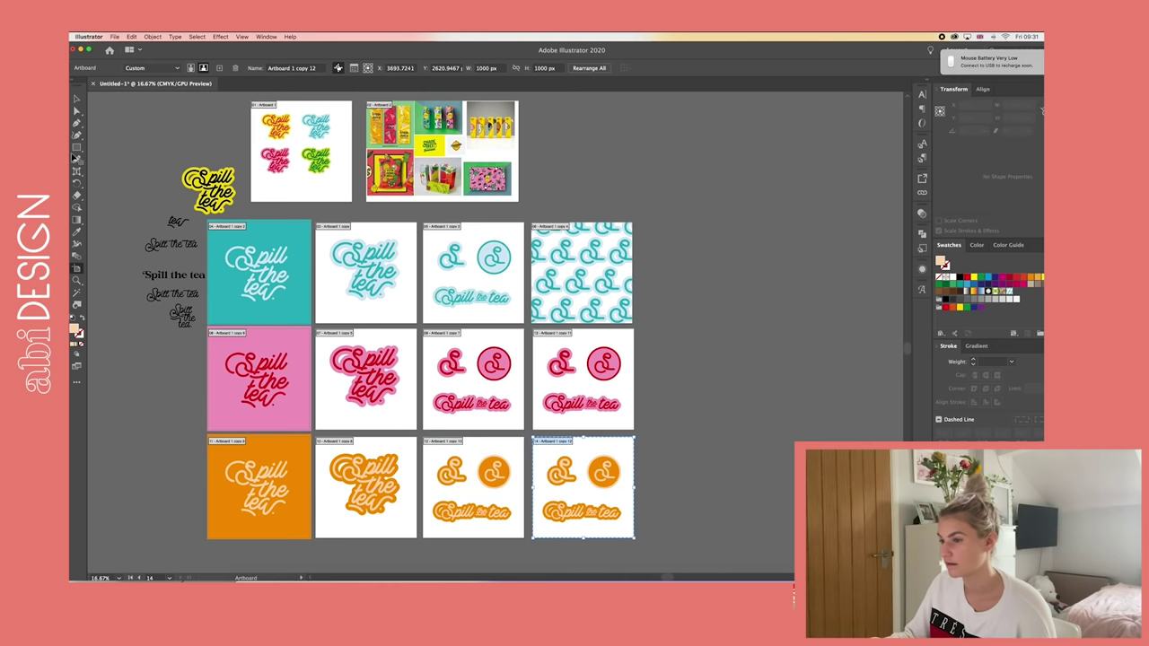
pyautogui.click(77, 97)
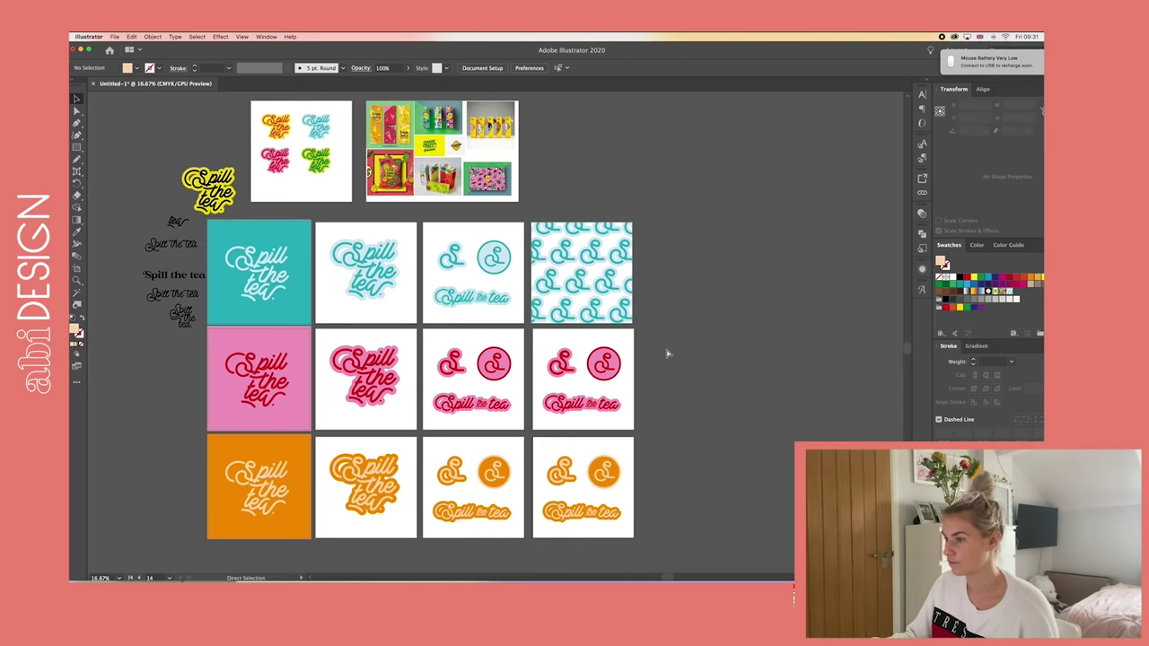
# - Switch to Chrome to examine the Twinings fruit tea sachets on the Amazon product page, and return to Illustrator
pyautogui.press('super+equal')
pyautogui.click(307, 580)
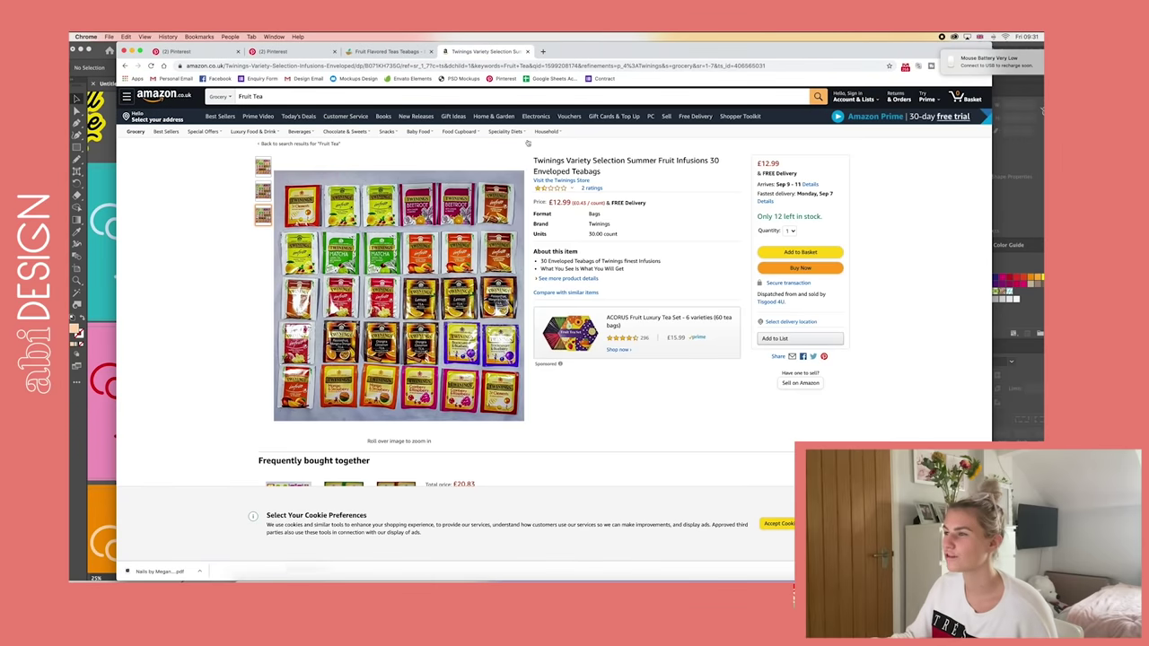
pyautogui.moveTo(422, 355)
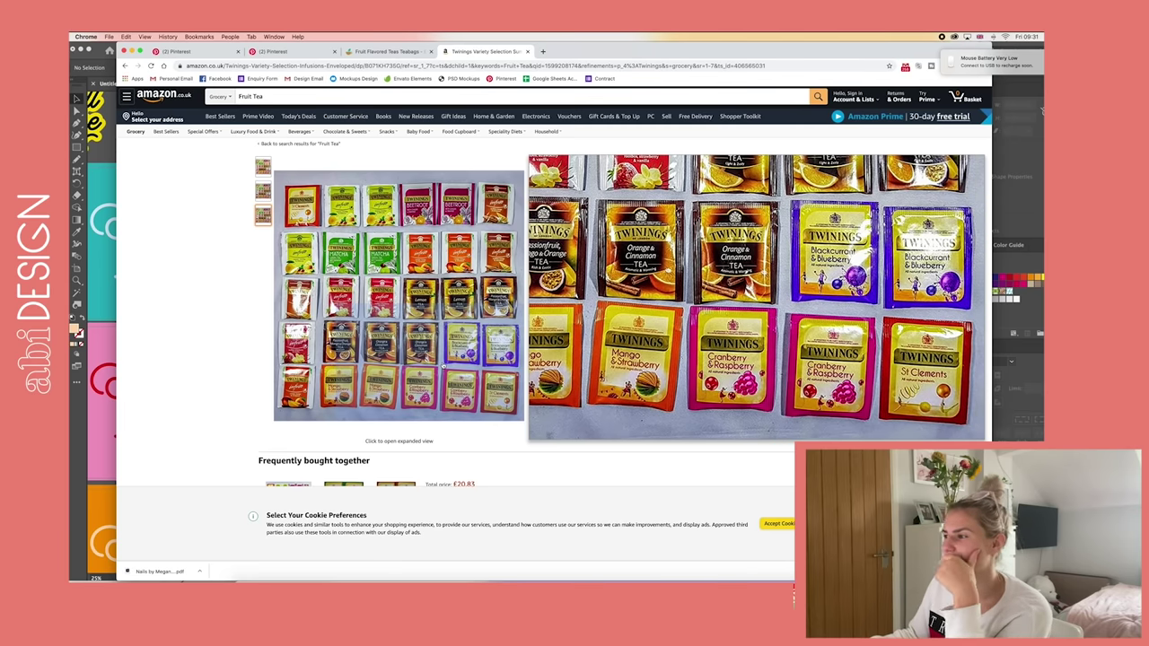
pyautogui.press('super+Tab')
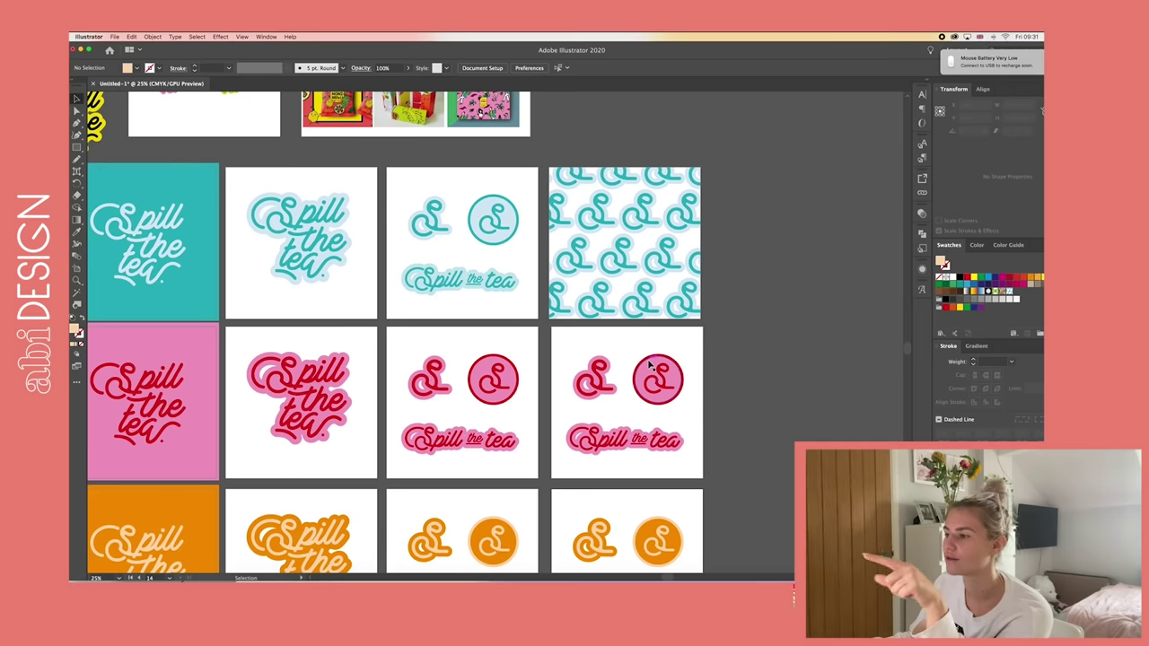
# - Clear the marks from the duplicated pink artboard and place a smaller copy of the pink outlined stacked logo there
pyautogui.hscroll(3, 651, 362)
pyautogui.press('BackSpace')
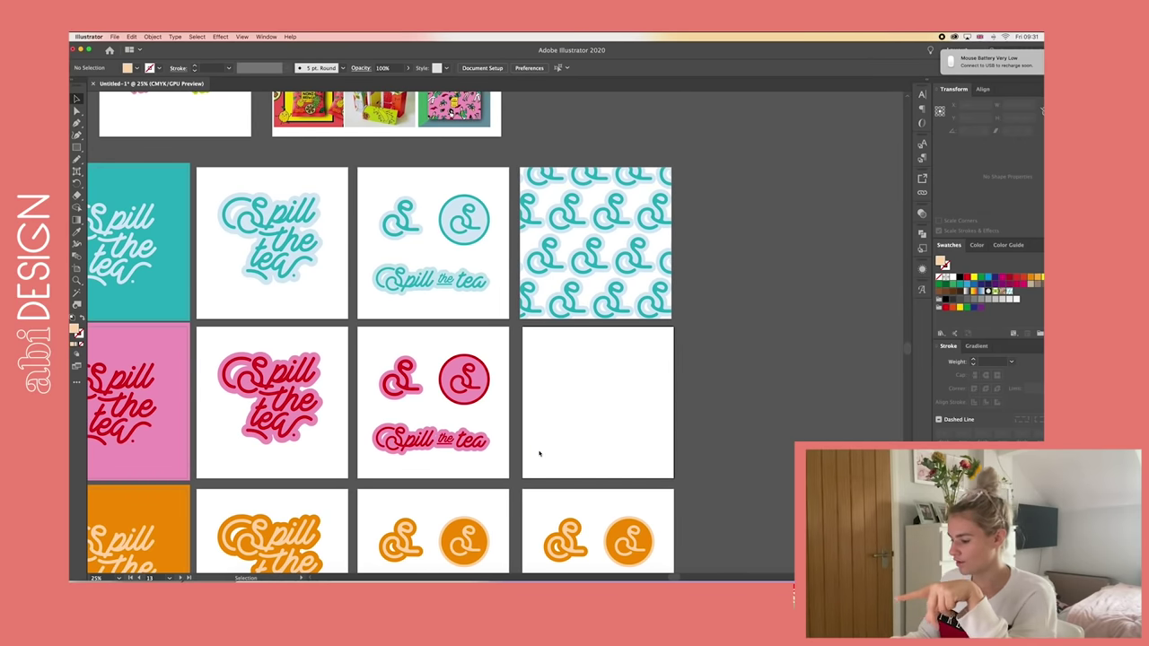
pyautogui.hscroll(-10, 359, 370)
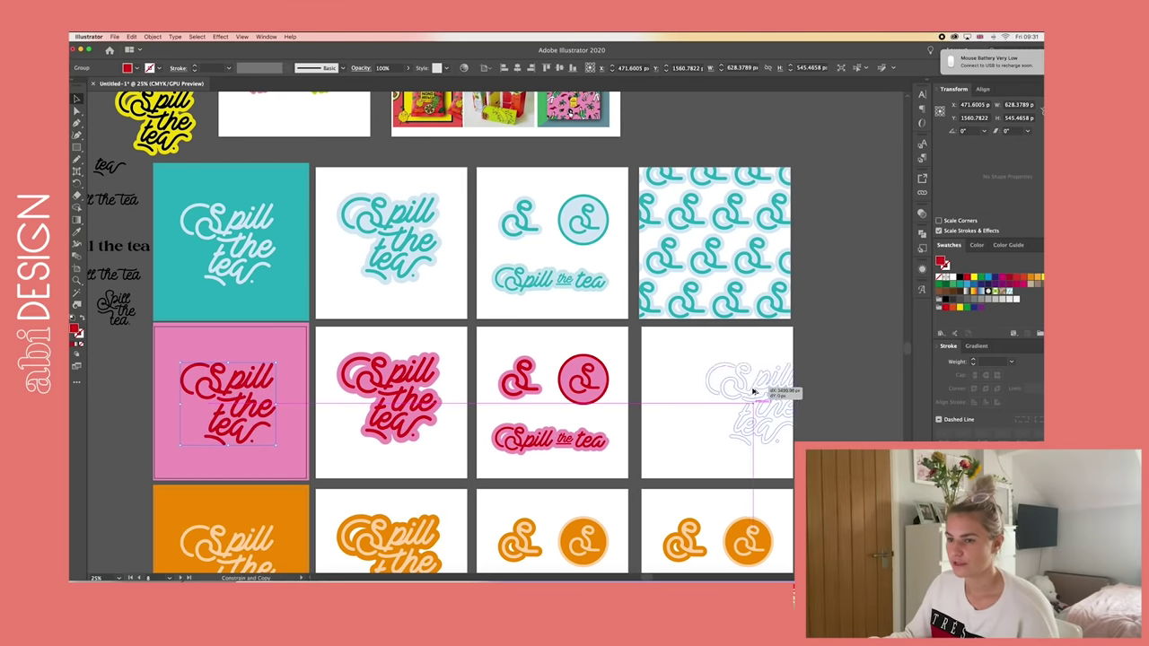
pyautogui.moveTo(753, 392); pyautogui.dragTo(704, 391)
pyautogui.moveTo(395, 414); pyautogui.dragTo(761, 397)
# - Copy the moodboard photo of three cartons on green and paste it beside the new pink logo artboard
pyautogui.scroll(5, 682, 375)
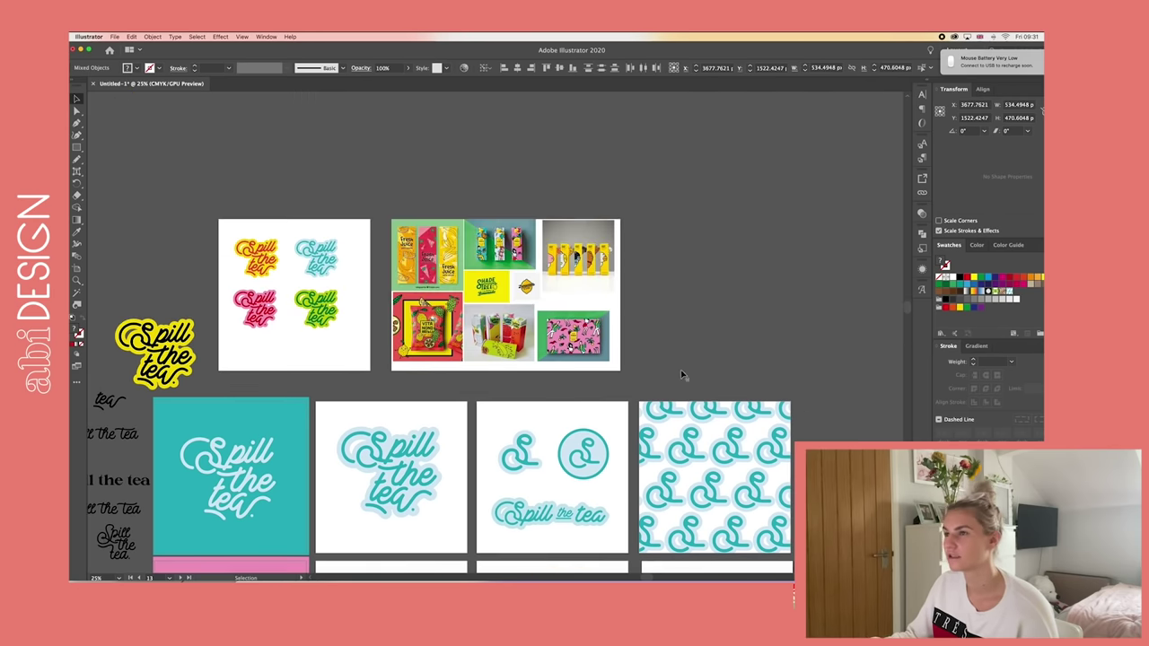
pyautogui.scroll(-5, 580, 351)
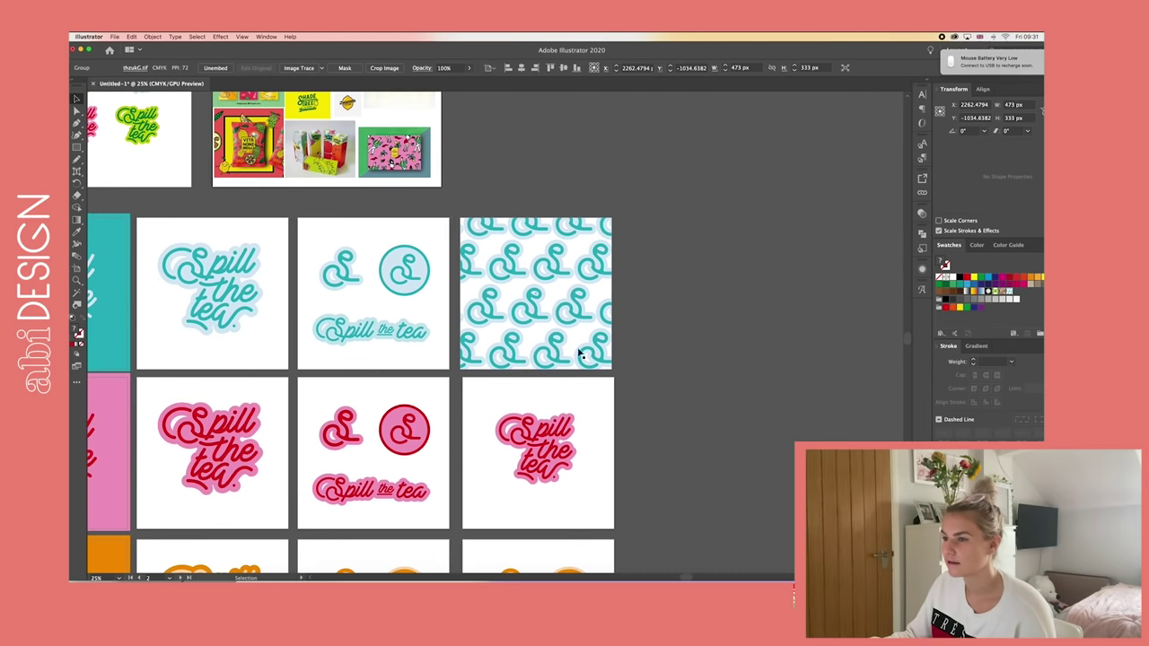
pyautogui.click(671, 423)
pyautogui.press('super+v')
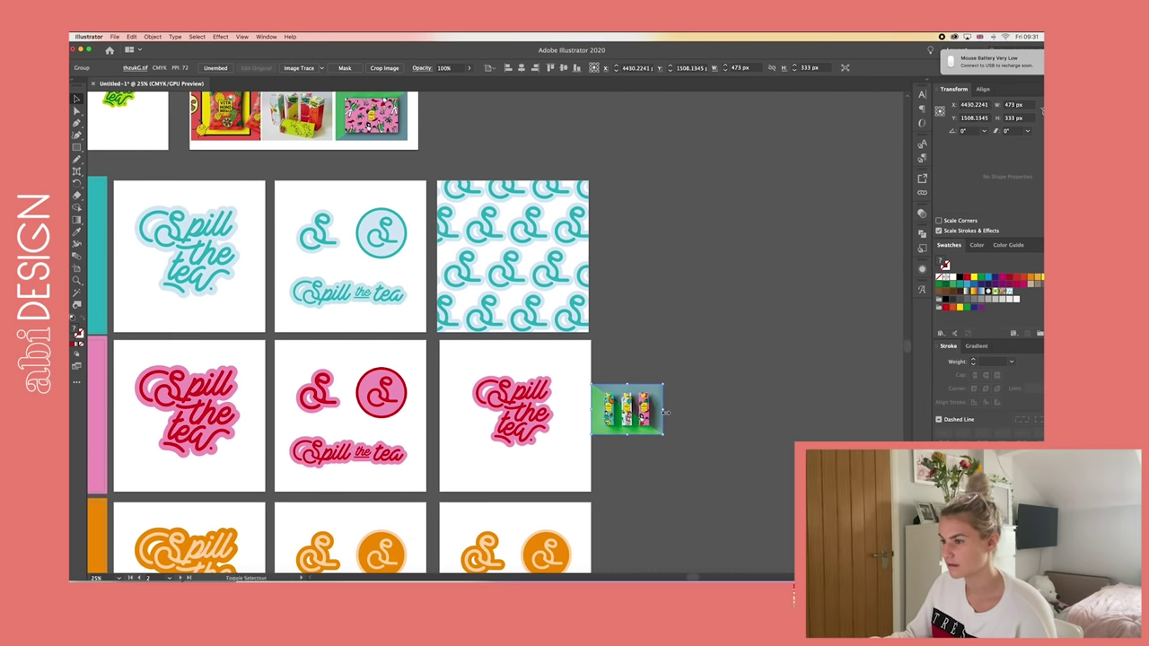
# - Enlarge the photo of three cartons beside the pink logo artboard
pyautogui.moveTo(666, 412); pyautogui.dragTo(798, 406)
pyautogui.click(648, 292)
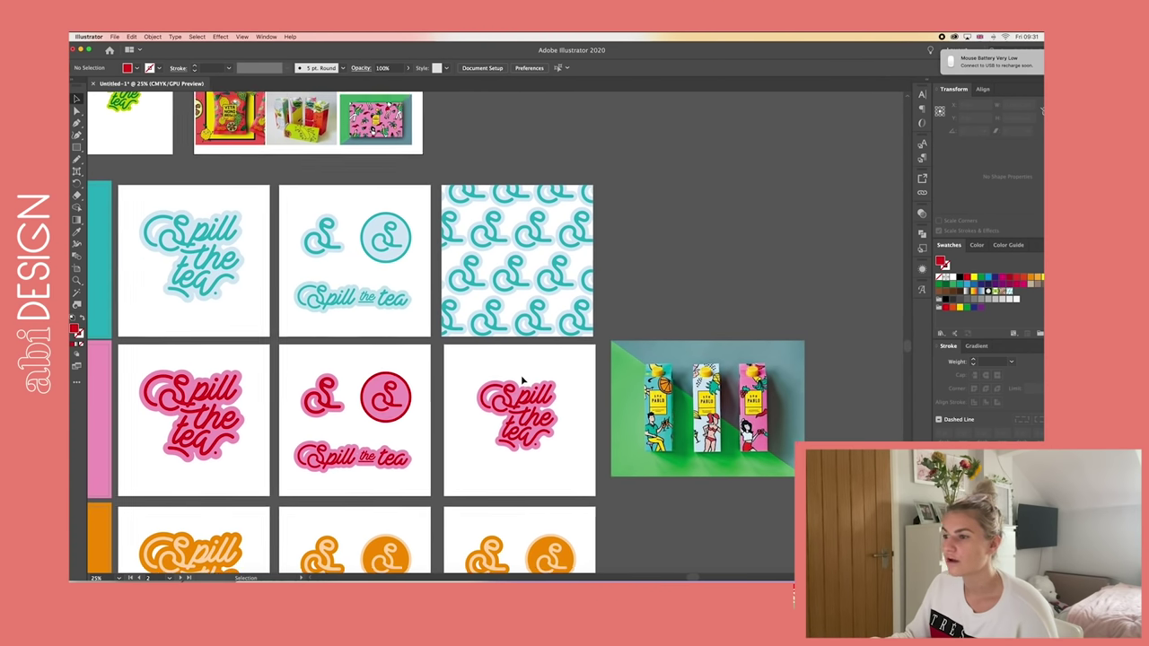
# - Copy the moodboard's Vita Noni packet photo and arrange it above the cartons photo beside the pink logo artboard
pyautogui.scroll(3, 522, 381)
pyautogui.hscroll(-4, 522, 380)
pyautogui.scroll(2, 511, 373)
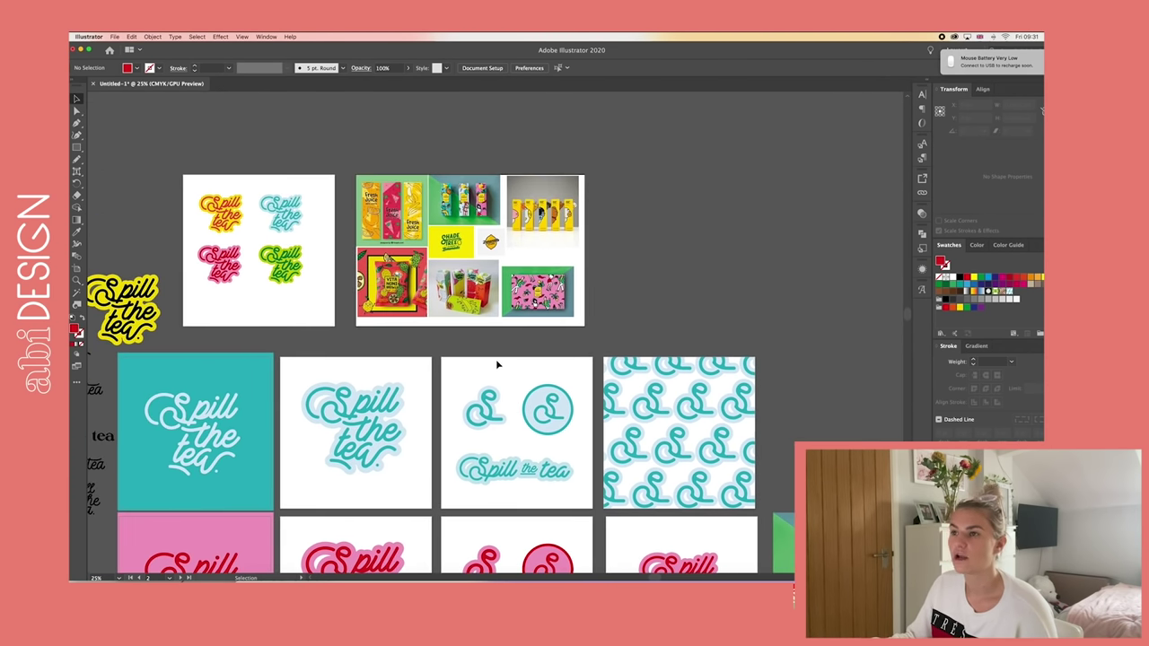
pyautogui.scroll(2, 478, 342)
pyautogui.scroll(2, 478, 342)
pyautogui.hscroll(-3, 478, 342)
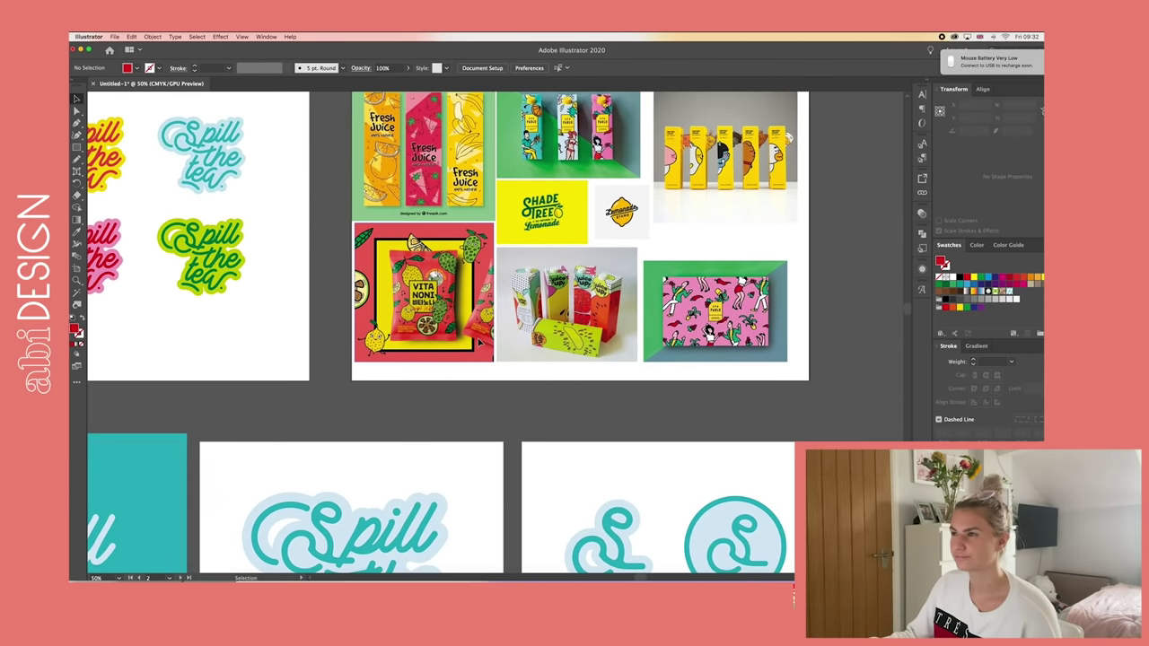
pyautogui.scroll(1, 478, 342)
pyautogui.hscroll(-1, 479, 342)
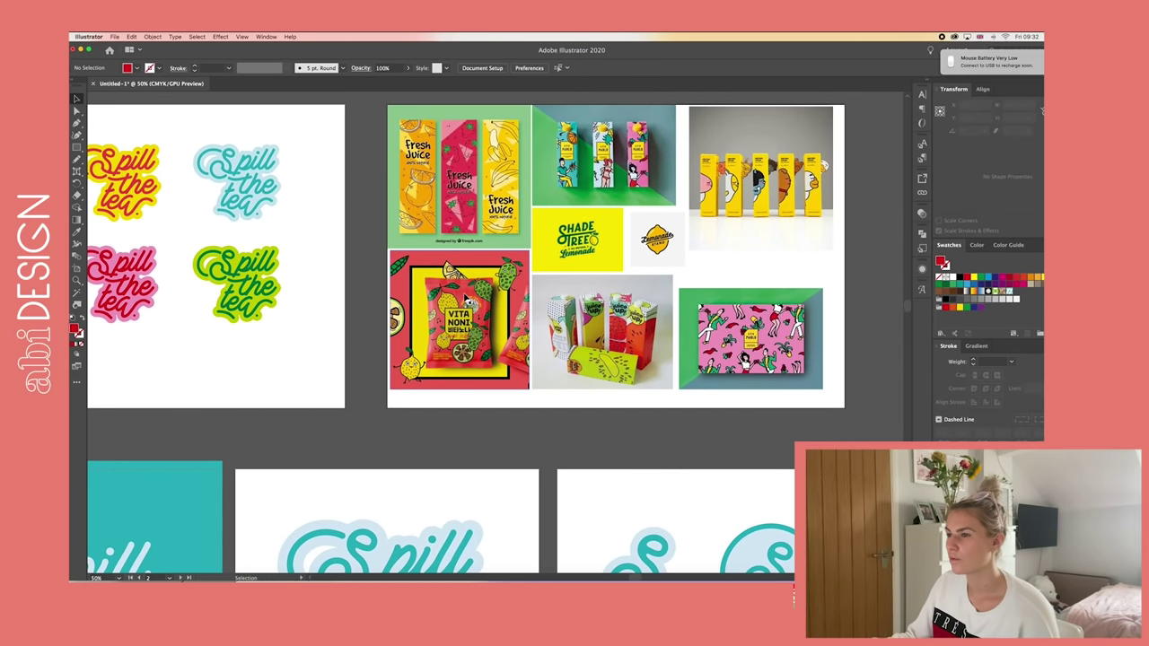
pyautogui.scroll(-10, 530, 389)
pyautogui.hscroll(12, 531, 389)
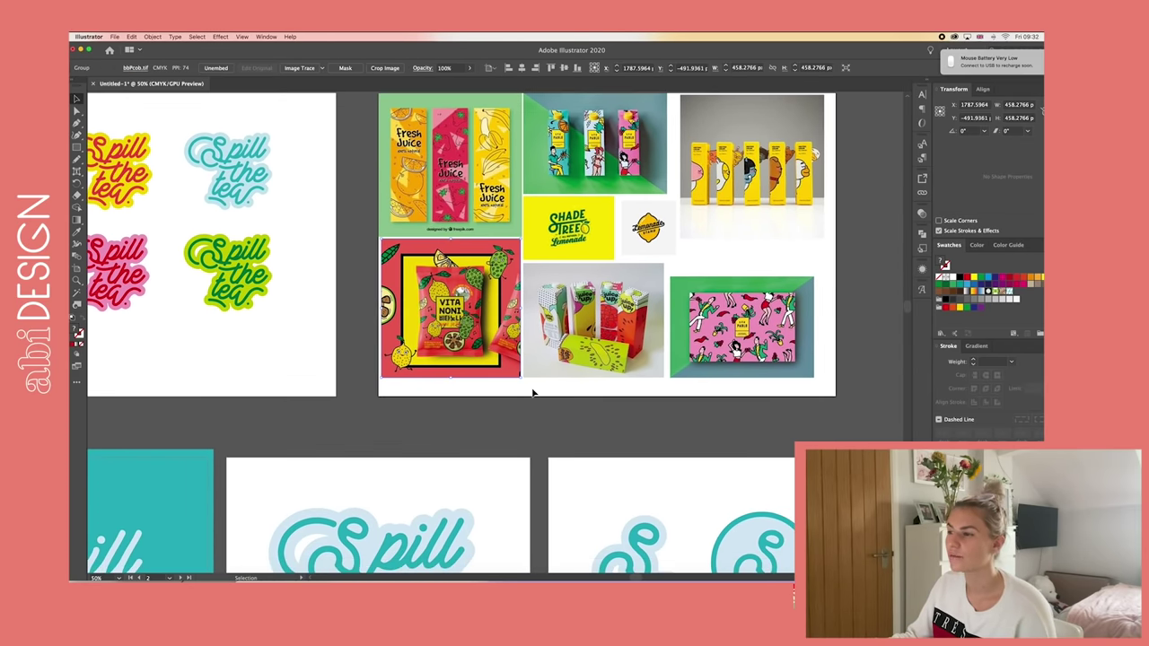
pyautogui.scroll(-6, 532, 391)
pyautogui.hscroll(8, 532, 391)
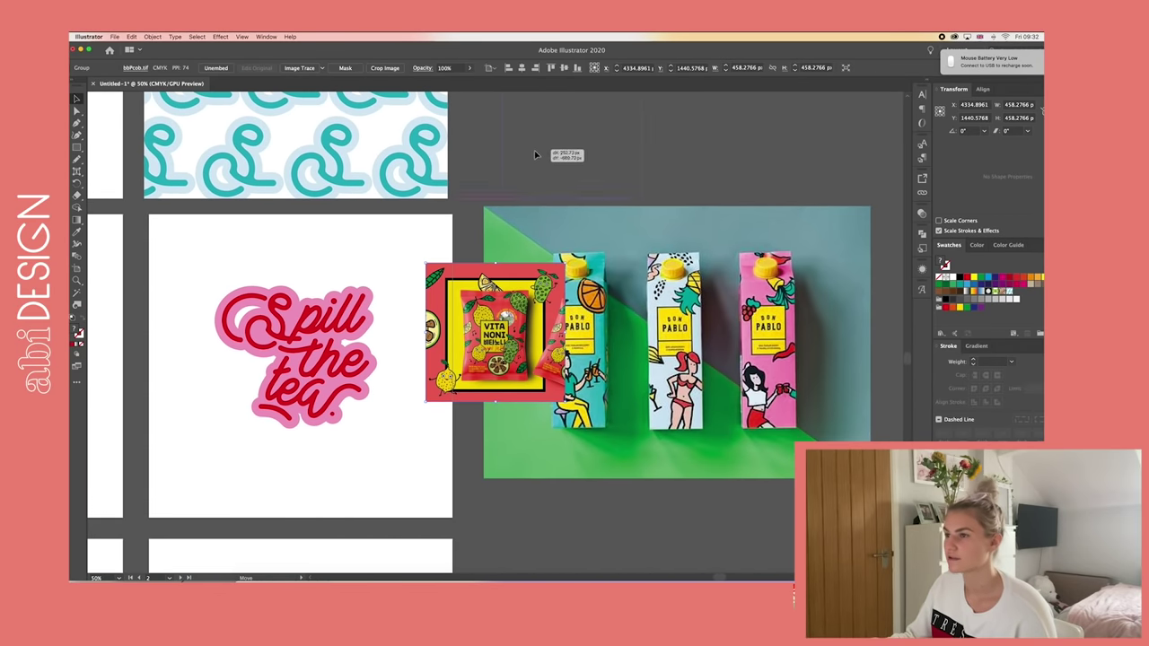
pyautogui.moveTo(534, 155); pyautogui.dragTo(534, 154)
pyautogui.moveTo(547, 233); pyautogui.dragTo(550, 272)
pyautogui.moveTo(548, 182)
pyautogui.mouseDown()
pyautogui.moveTo(544, 191)
pyautogui.moveTo(544, 179)
pyautogui.mouseUp()
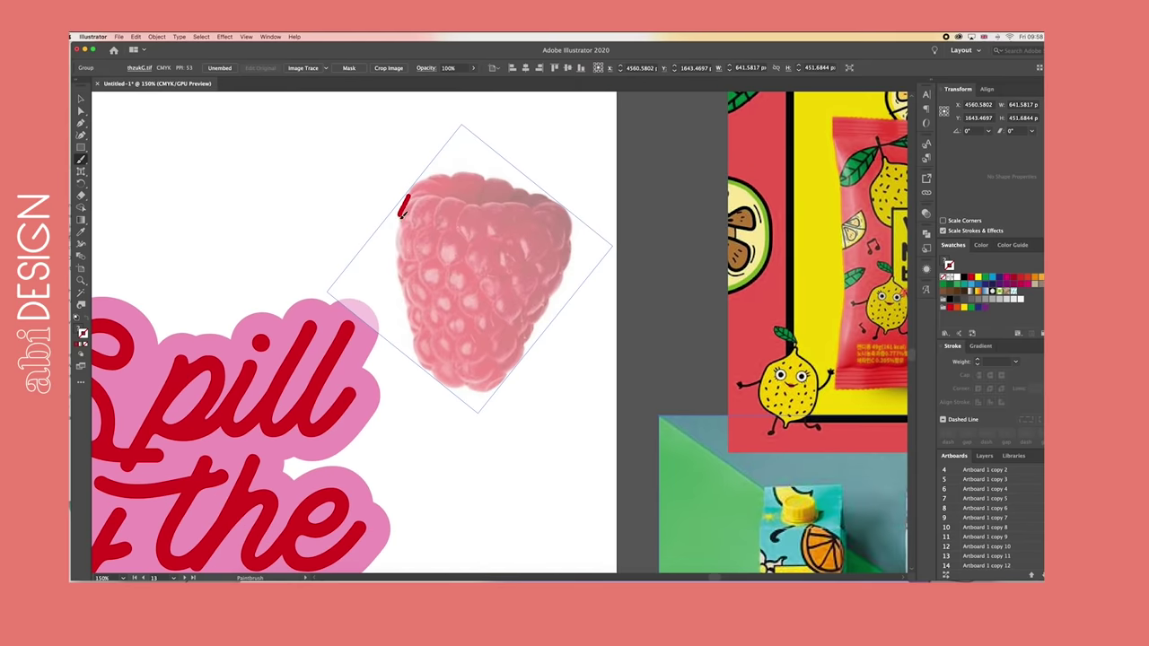
# - Trace the faded raspberry photo's outline with red Paintbrush strokes
pyautogui.moveTo(410, 195); pyautogui.dragTo(428, 361)
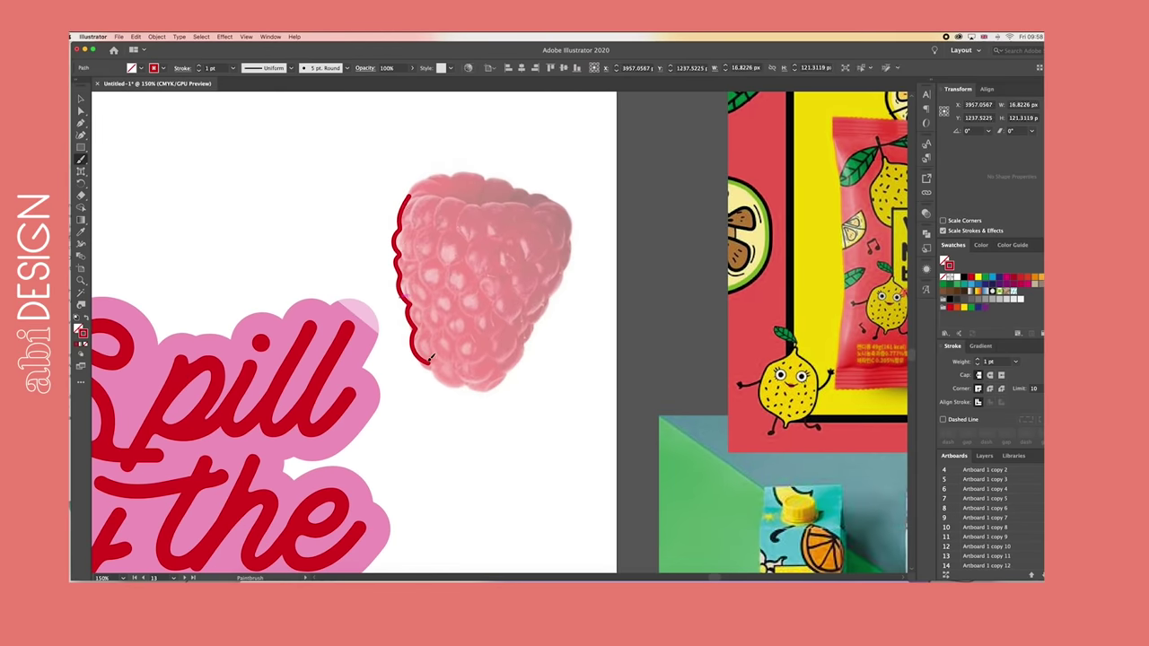
pyautogui.moveTo(504, 375); pyautogui.dragTo(505, 371)
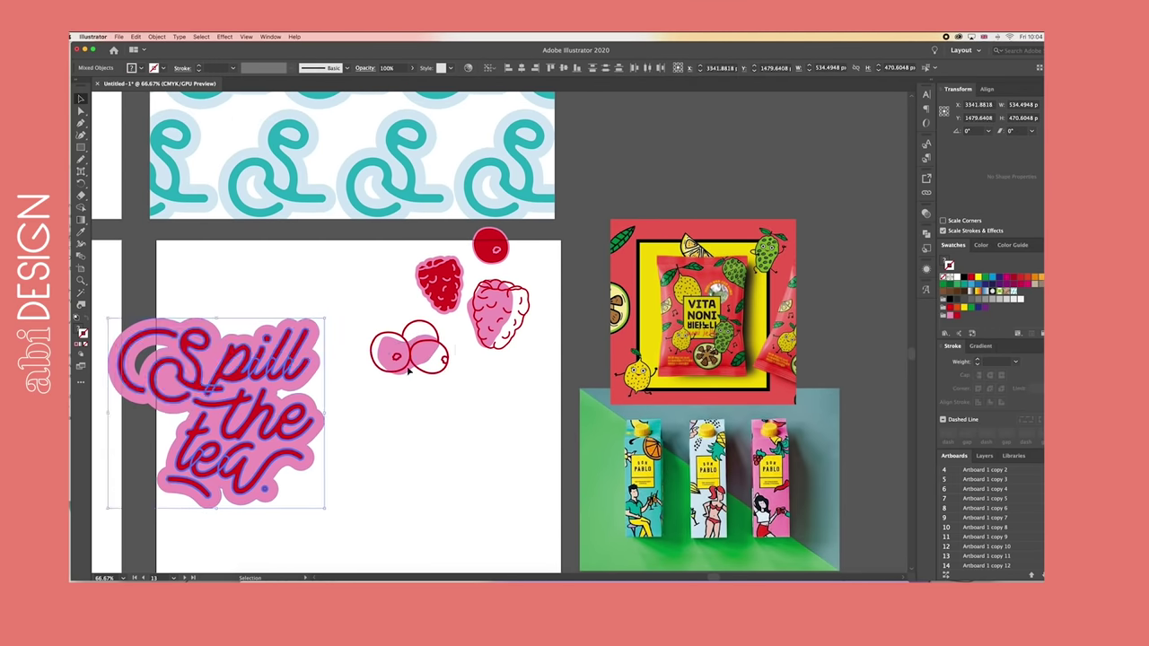
# - Create a grid-tile pattern swatch from the pink and red berry illustrations
pyautogui.click(409, 372)
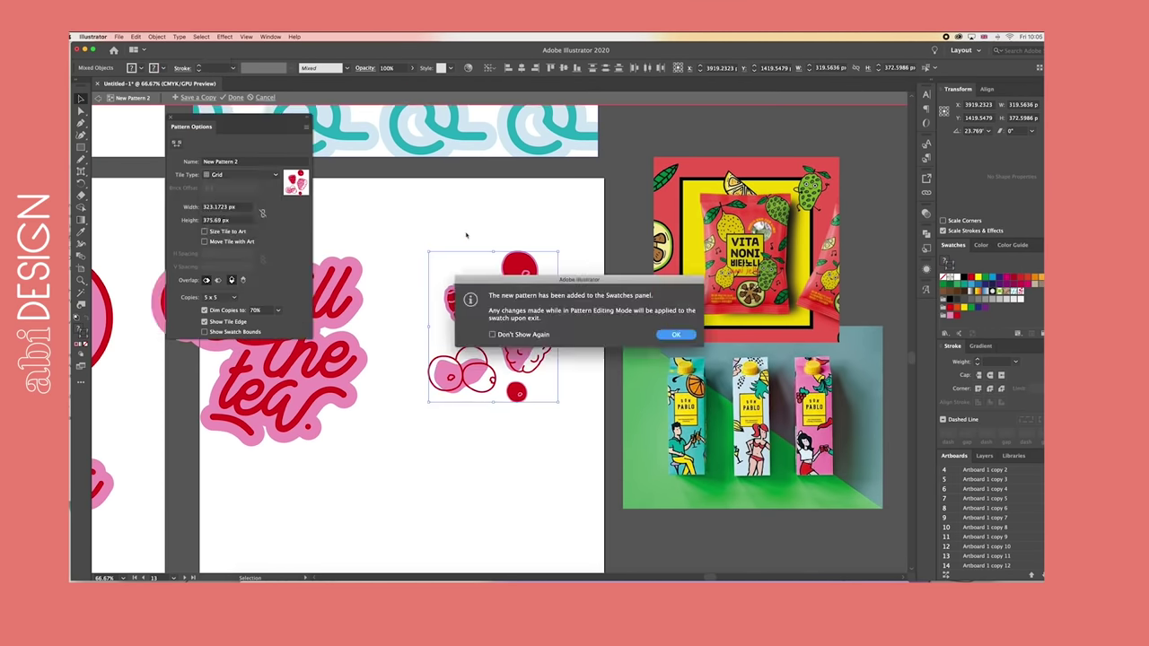
pyautogui.press('Return')
pyautogui.press('super+equal')
pyautogui.press('super+equal')
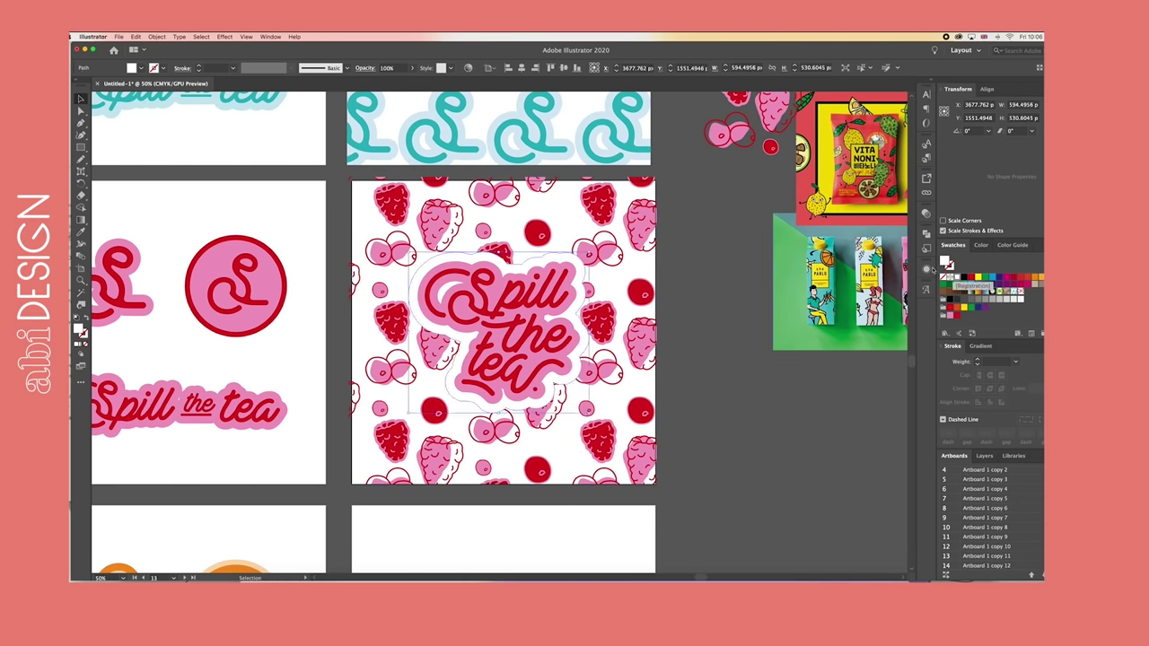
# - Offset the path around the pink stacked logo on the berry pattern artboard
pyautogui.click(156, 36)
pyautogui.moveTo(161, 217)
pyautogui.click(258, 244)
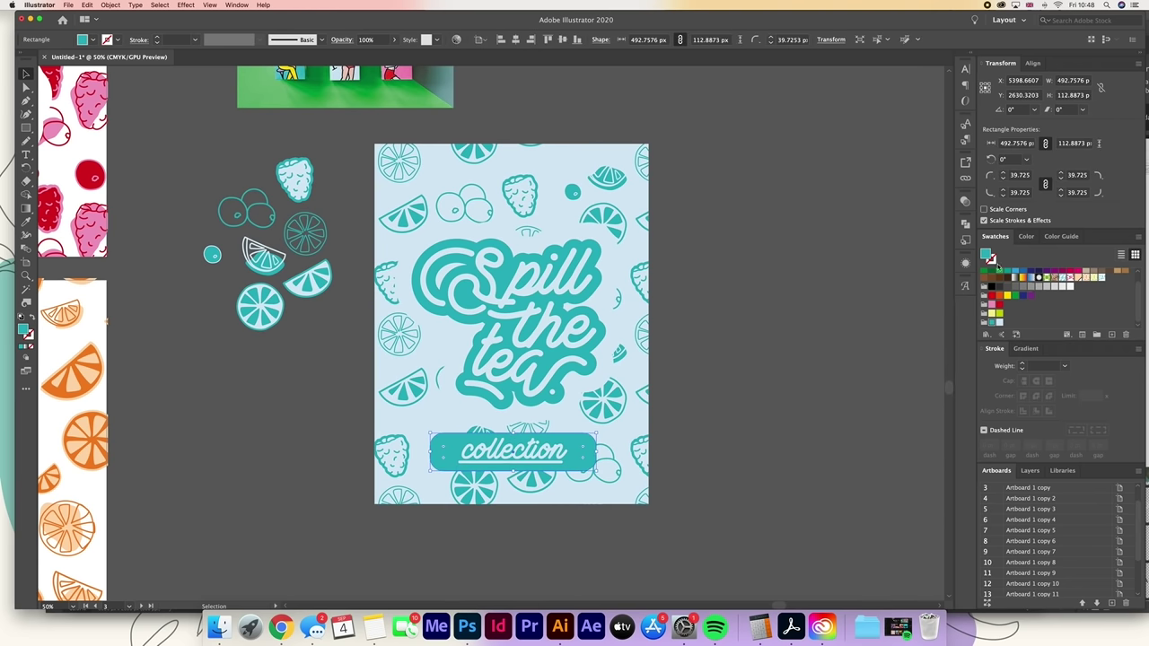
# - Switch to Photoshop, open the tea box mockup's front design smart object, and return to Illustrator
pyautogui.click(692, 223)
pyautogui.press('super+a')
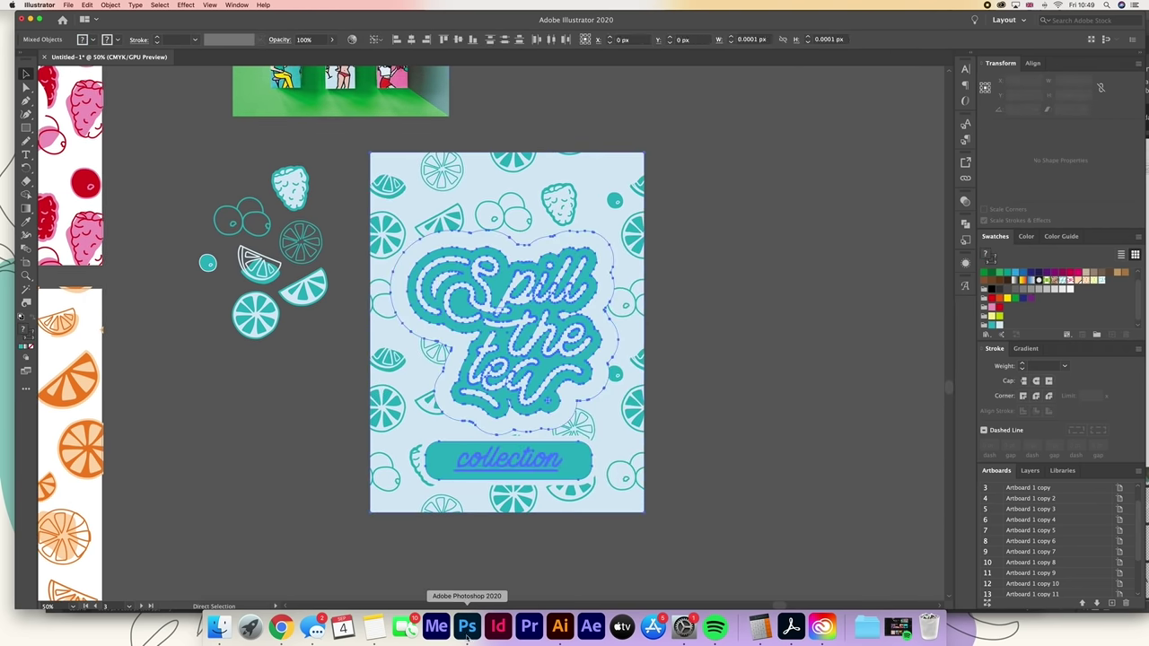
pyautogui.click(466, 627)
pyautogui.click(530, 377)
pyautogui.doubleClick(970, 479)
pyautogui.click(559, 626)
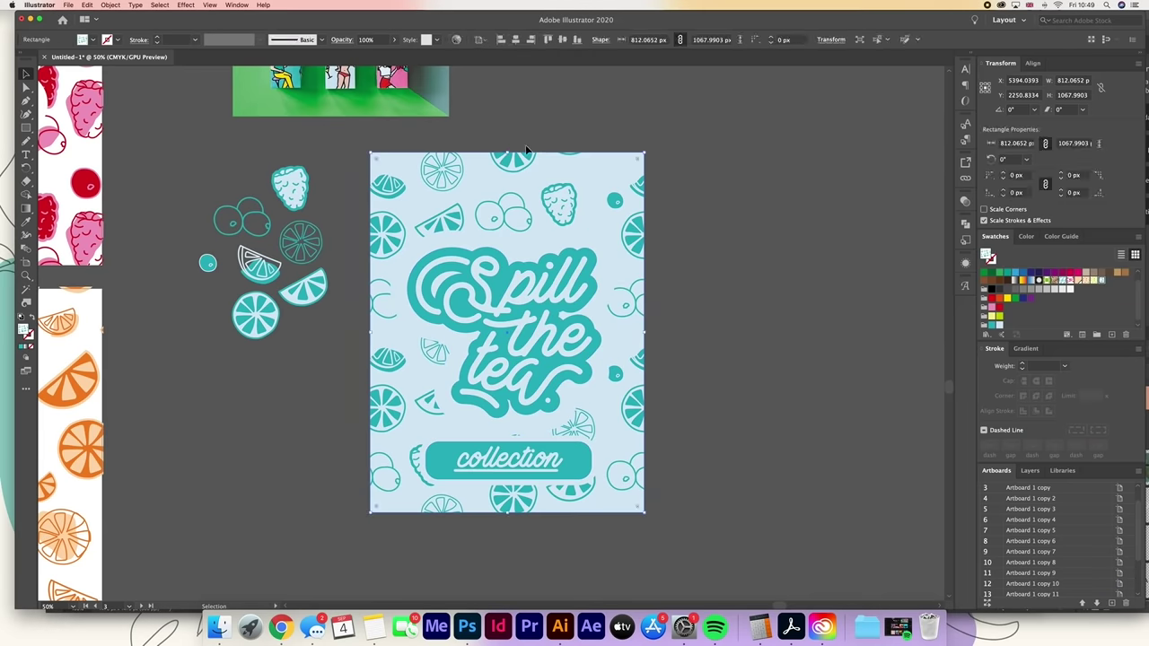
# - Copy the teal "Spill the tea collection" cover artwork and paste it into the tea box design in Photoshop
pyautogui.keyDown('shift'); pyautogui.click(632, 433); pyautogui.keyUp('shift')
pyautogui.press('super+c')
pyautogui.press('super+Tab')
pyautogui.press('super+v')
pyautogui.press('Return')
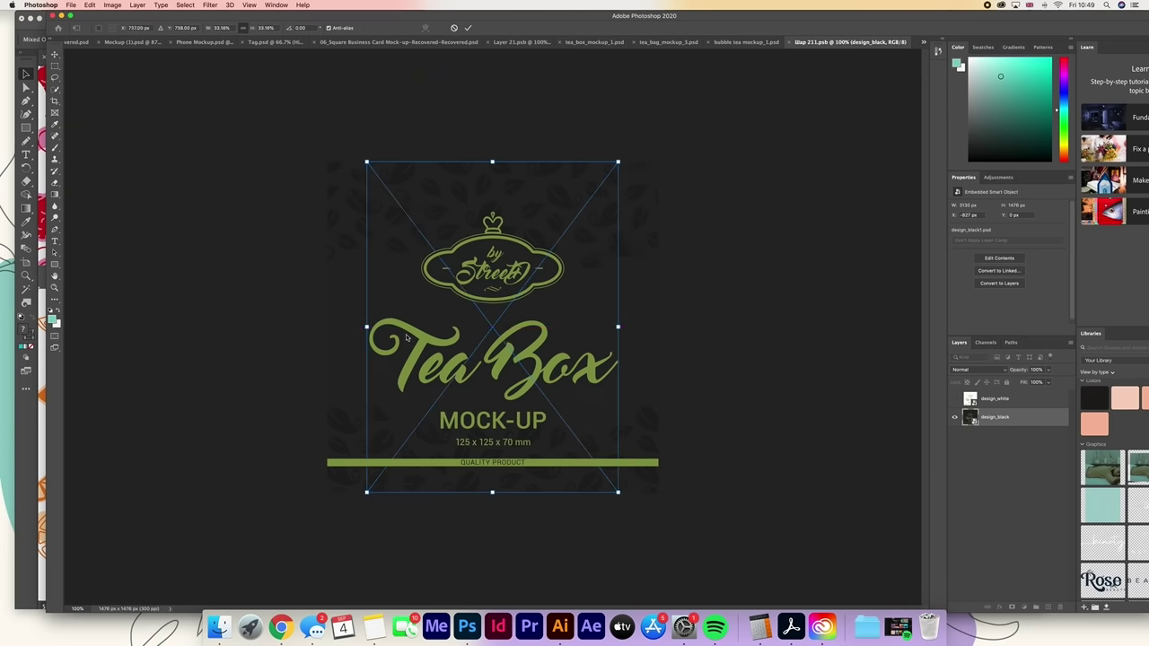
# - Resize the pasted cover artwork to fill the tea box design and commit the placement
pyautogui.moveTo(341, 326); pyautogui.dragTo(320, 327)
pyautogui.moveTo(489, 341); pyautogui.dragTo(489, 325)
pyautogui.press('Return')
pyautogui.click(804, 42)
pyautogui.click(649, 198)
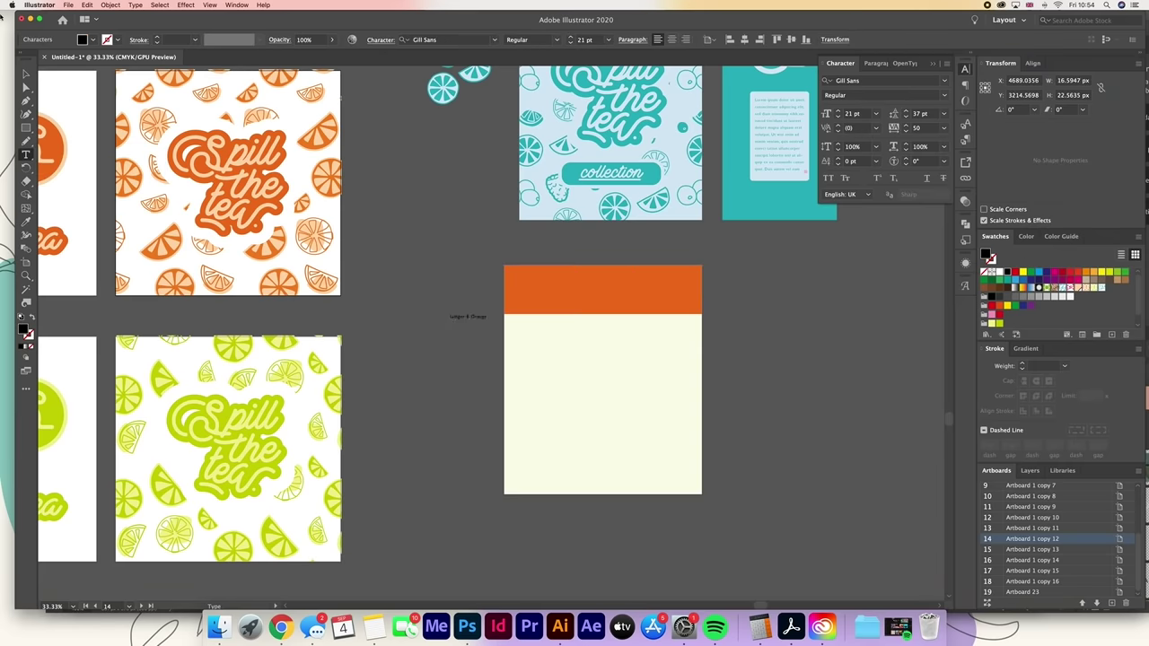
# - Set the "Ginger & Orange" label text in Dattge Hurty and sample the orange citrus artwork for the label's cream body
pyautogui.click(493, 40)
pyautogui.click(433, 147)
pyautogui.press('i')
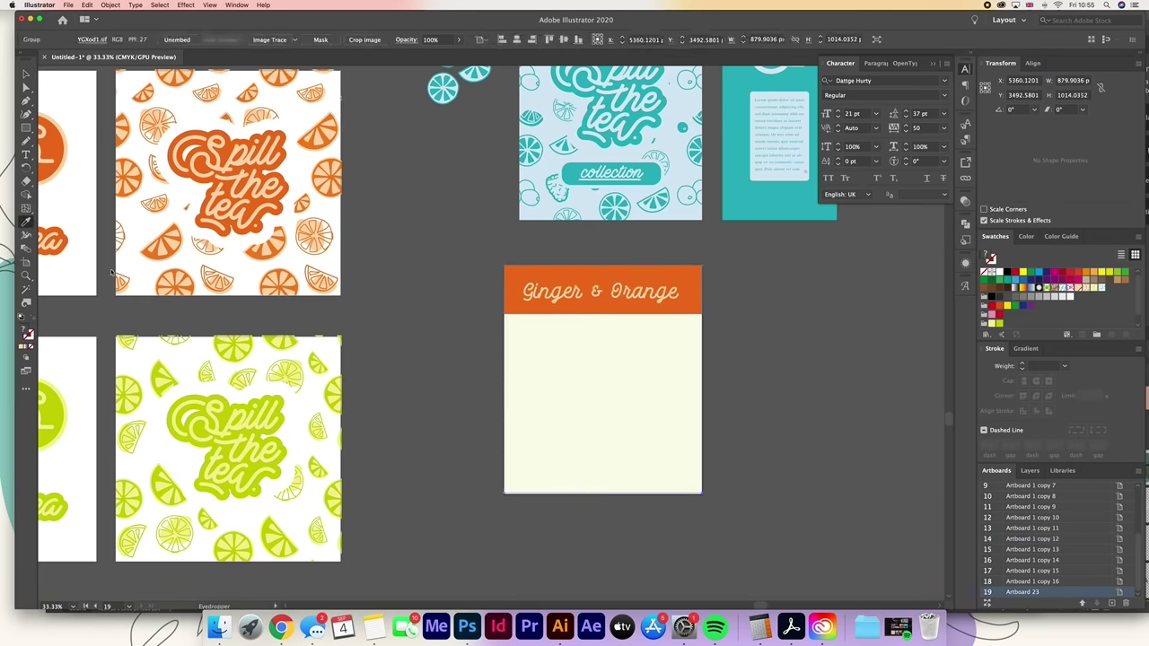
pyautogui.click(121, 270)
pyautogui.click(130, 262)
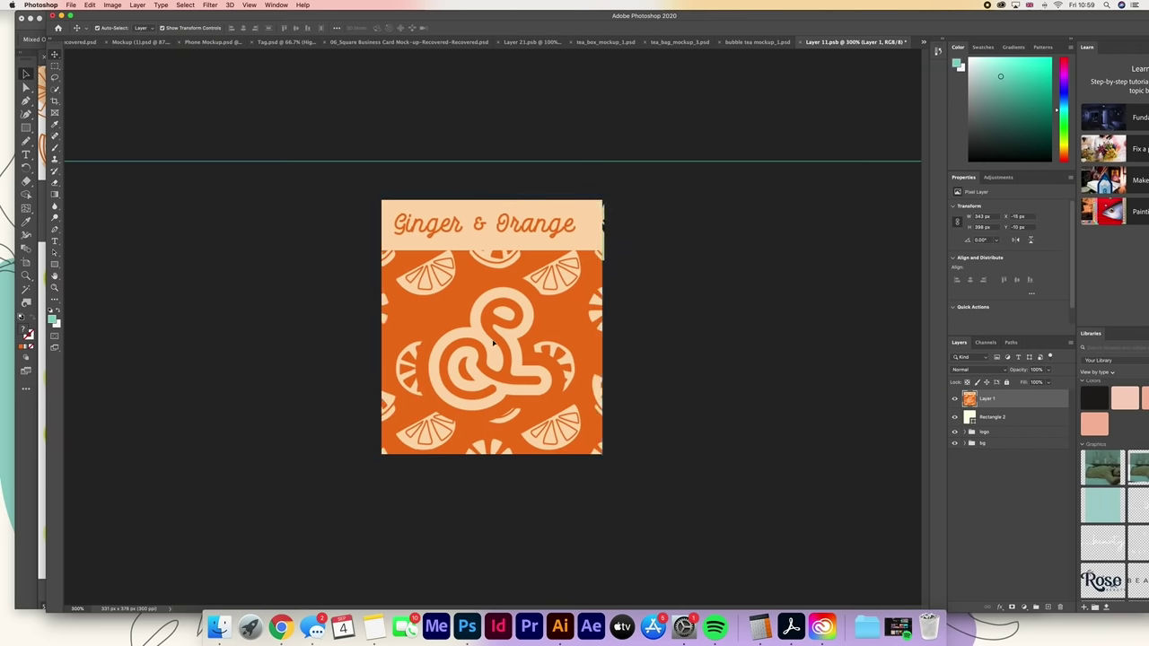
# - Position the Ginger & Orange artwork in the tea bag label and set the mockup's background colour to #e37712
pyautogui.moveTo(493, 343); pyautogui.dragTo(499, 345)
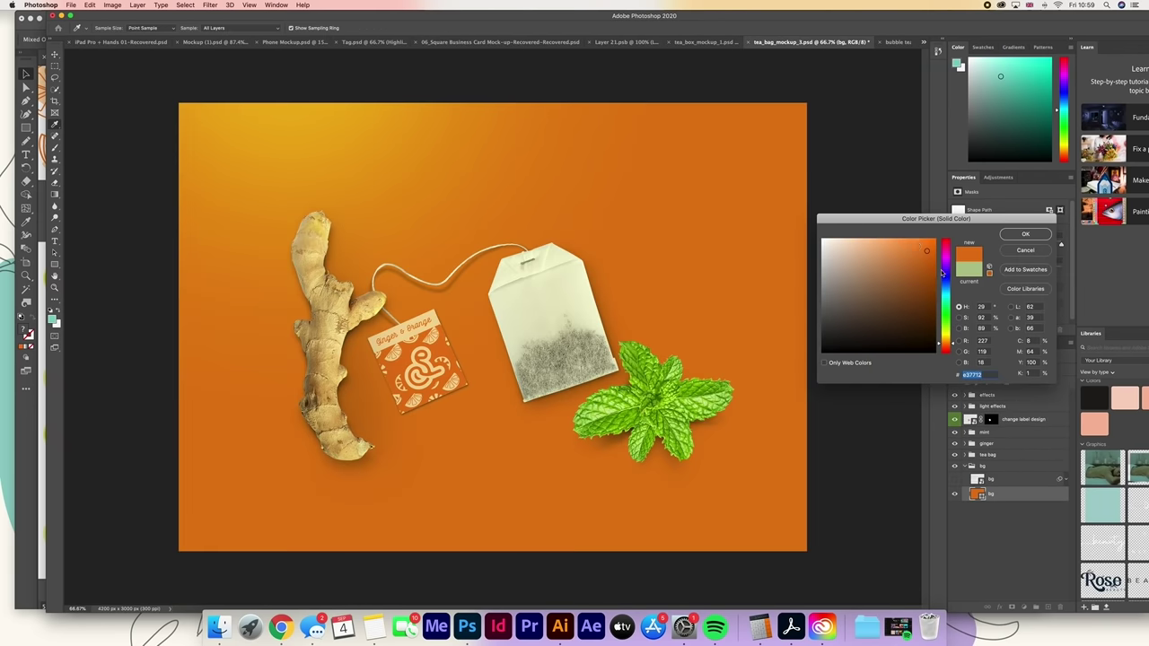
pyautogui.press('Return')
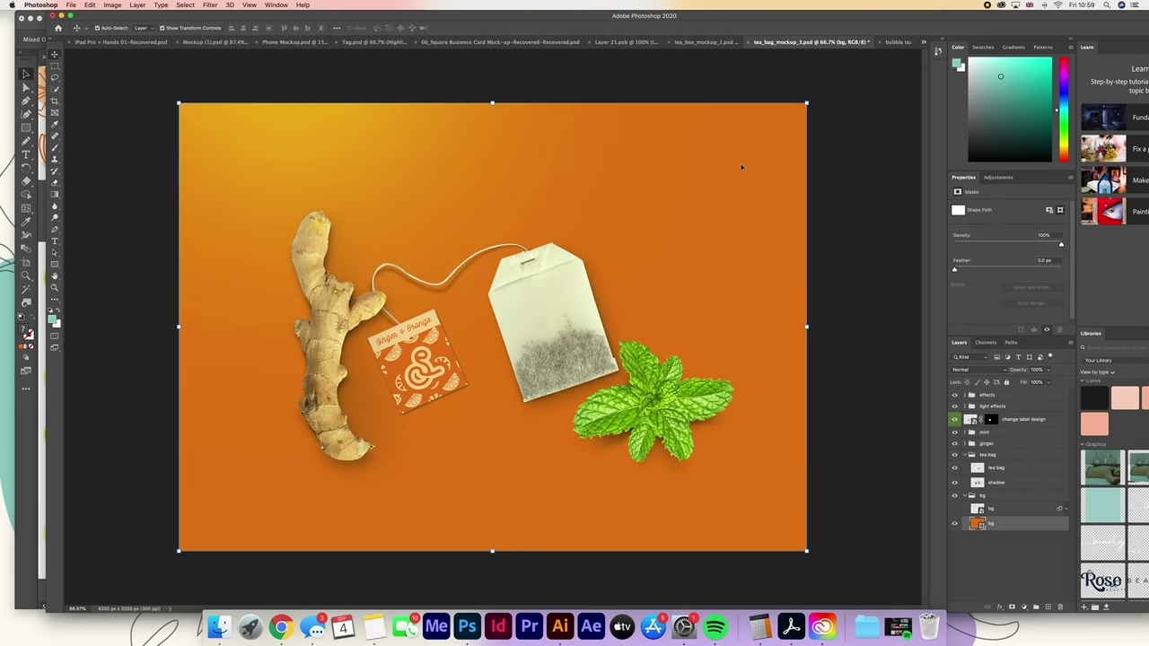